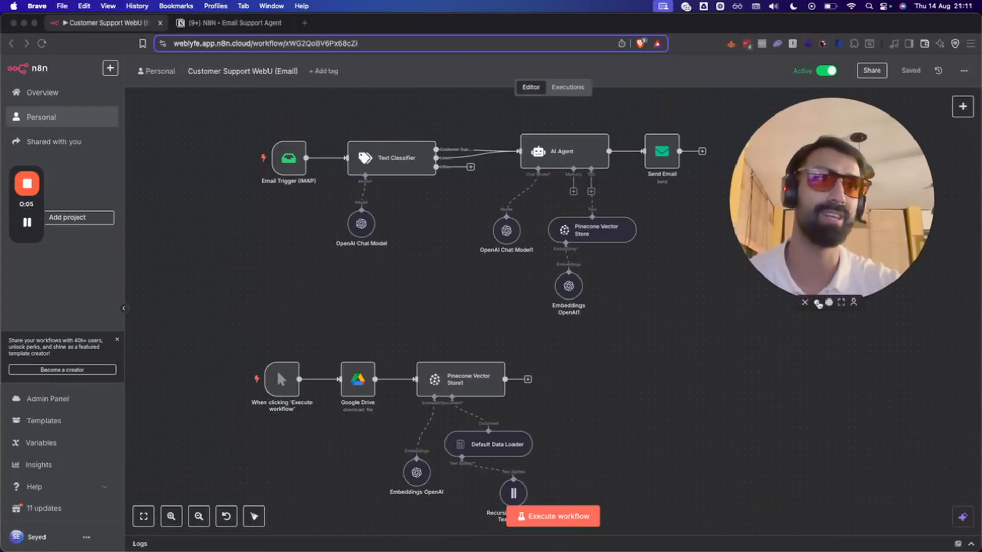
Check the Send Email node's settings on the workflow canvas, then close them.
left_click(817, 302)
left_click_drag(815, 256, 952, 164)
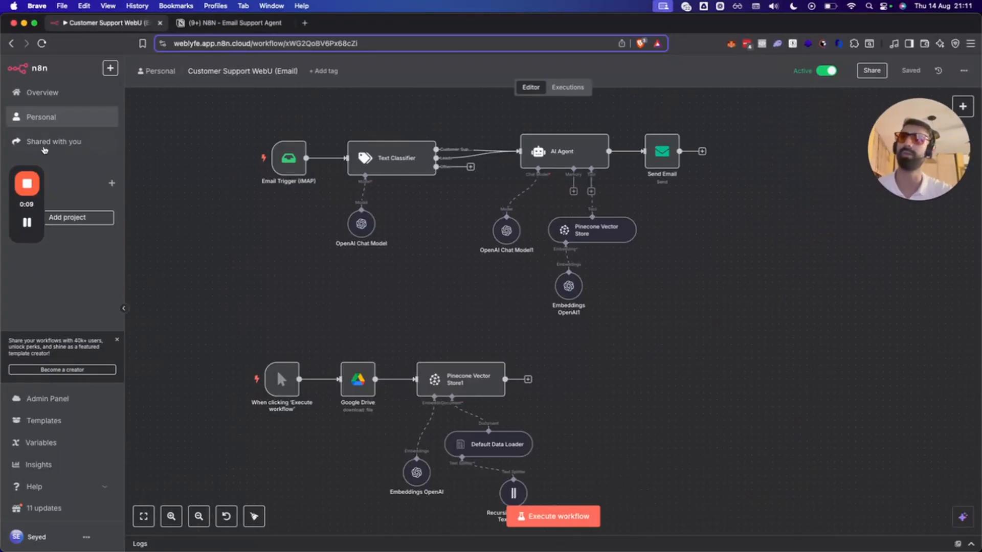
left_click(39, 169)
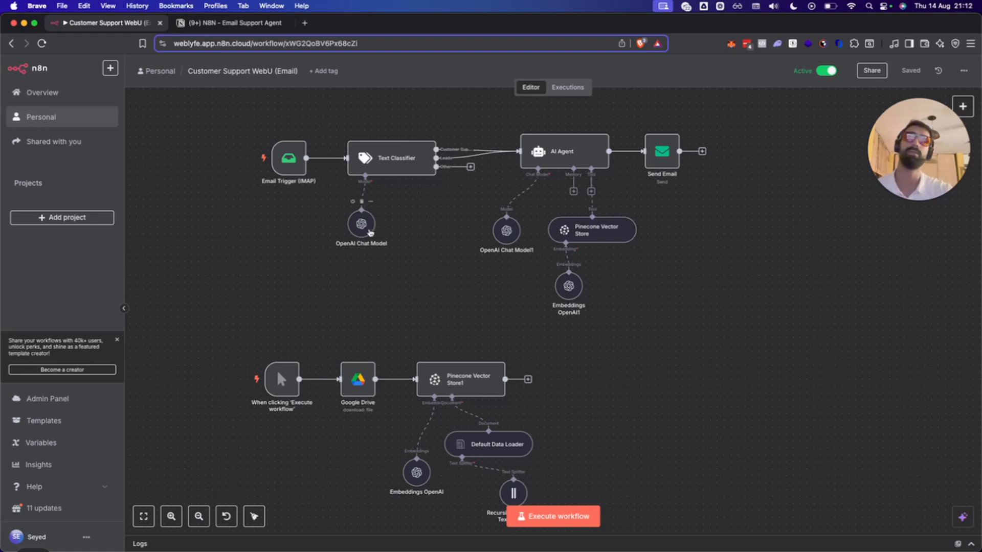
double_click(670, 154)
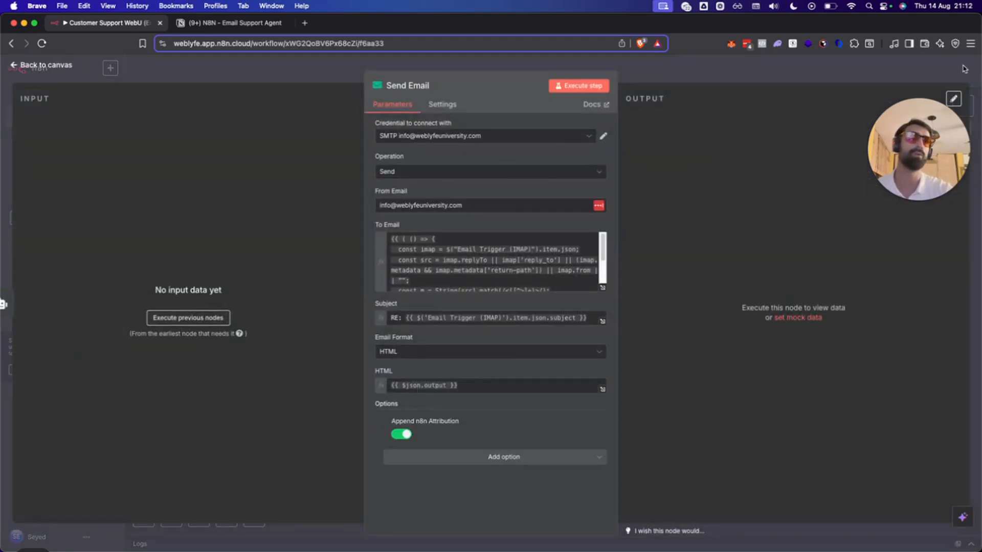
left_click(964, 68)
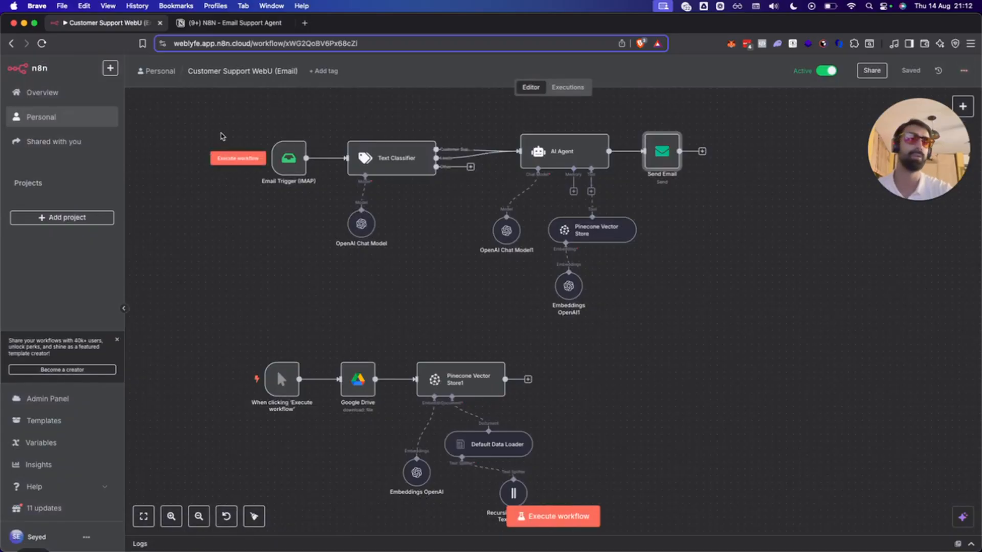
key("super+shift+n")
type("n8n")
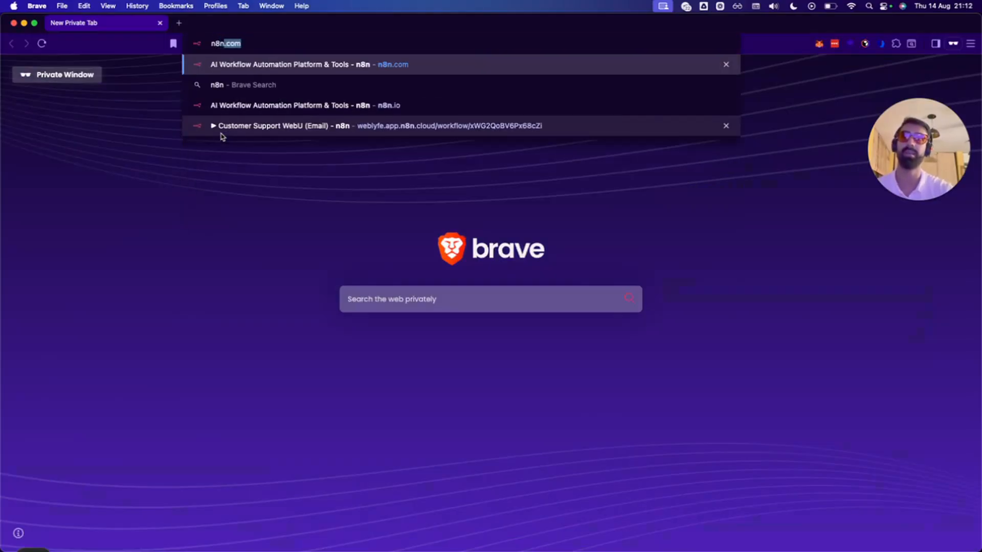
key("Return")
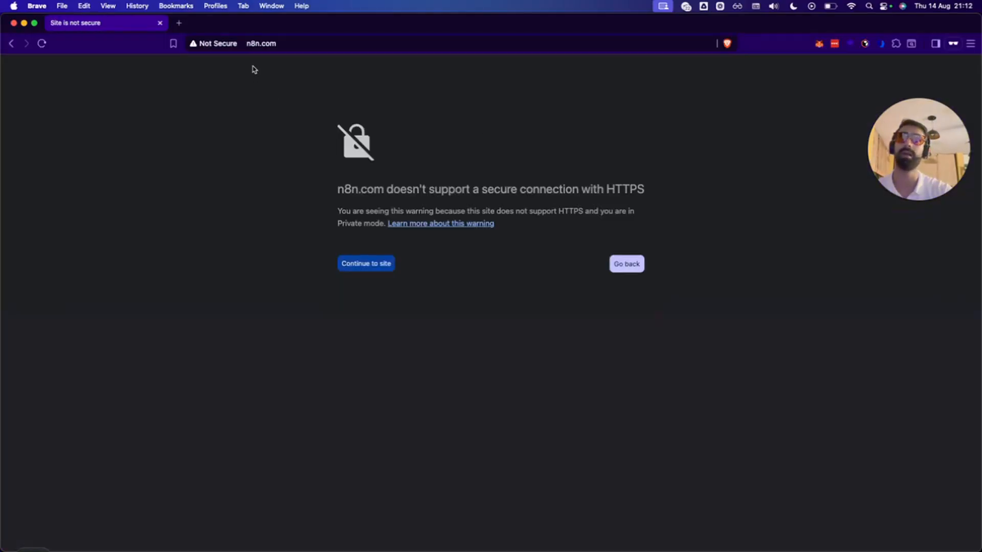
left_click(259, 44)
key("Left")
type("ww")
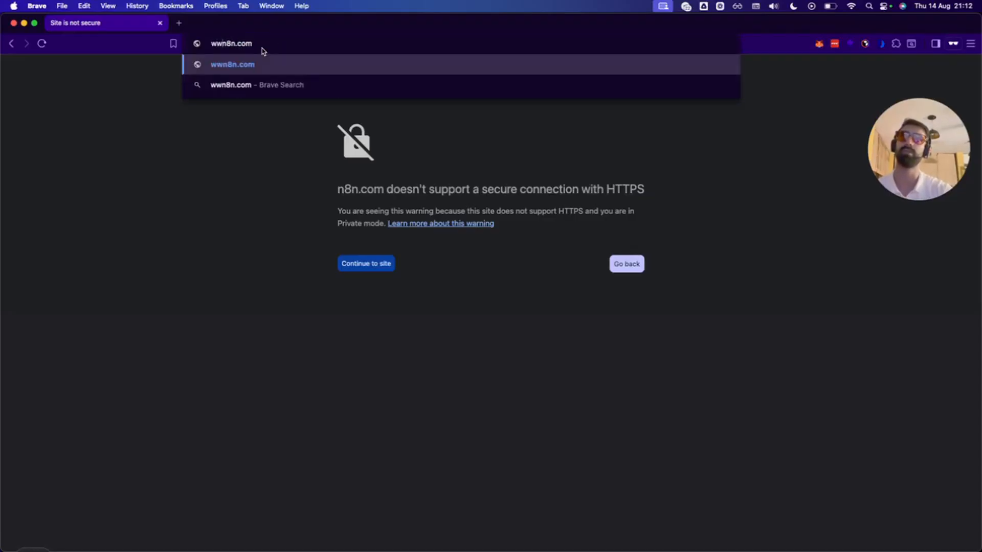
key("super+a")
type("https://n8n.com")
key("Return")
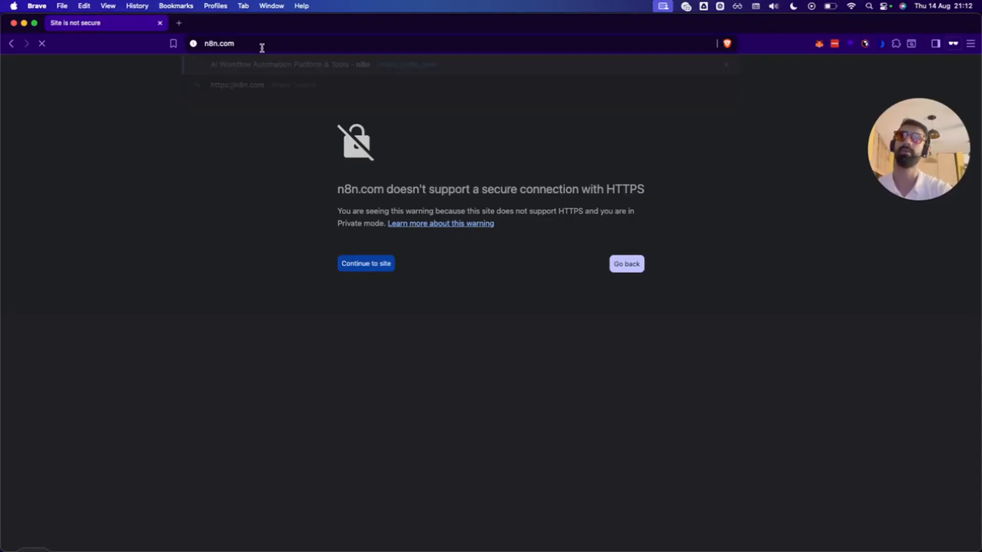
Search Google for n8n, accepting the cookie notice, and open n8n's official website.
left_click(266, 40)
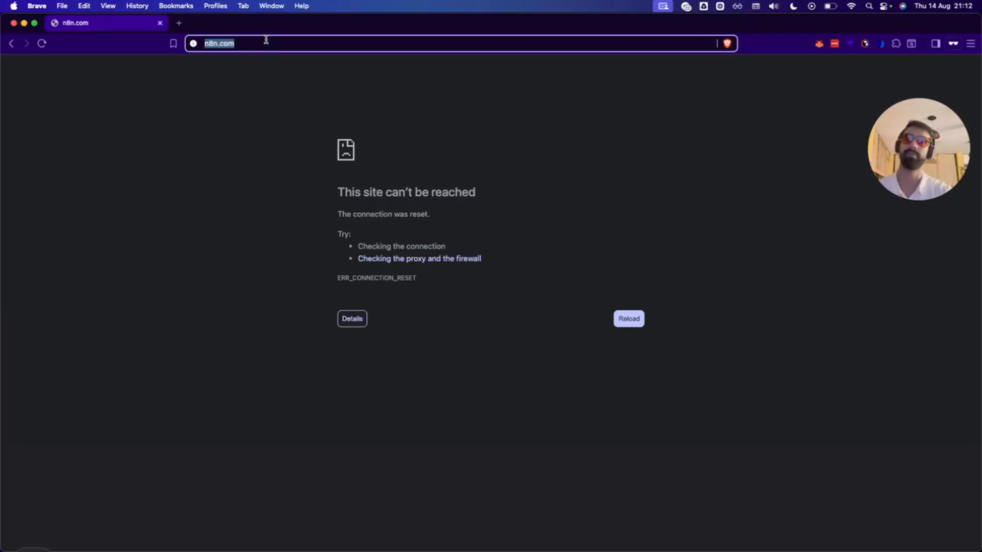
type("g")
key("Return")
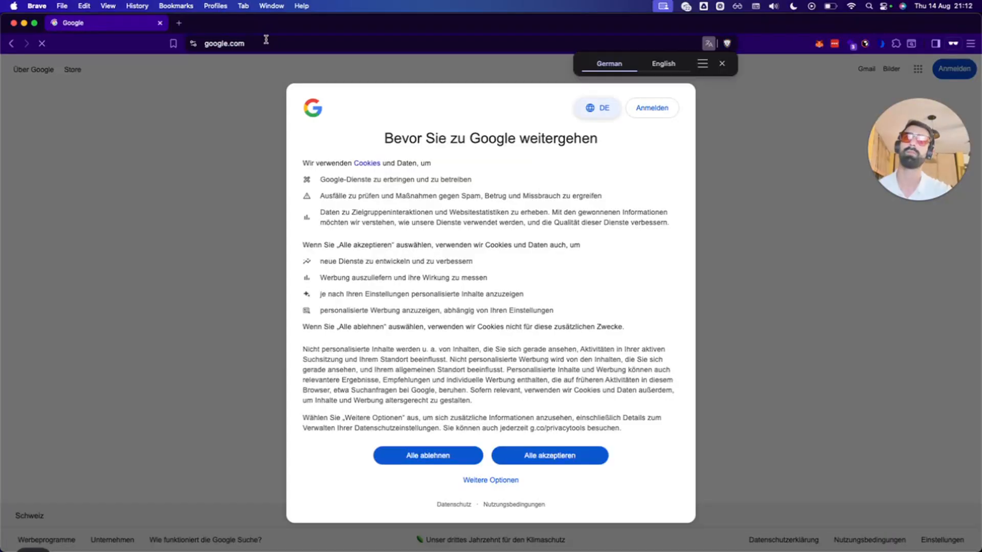
left_click(498, 458)
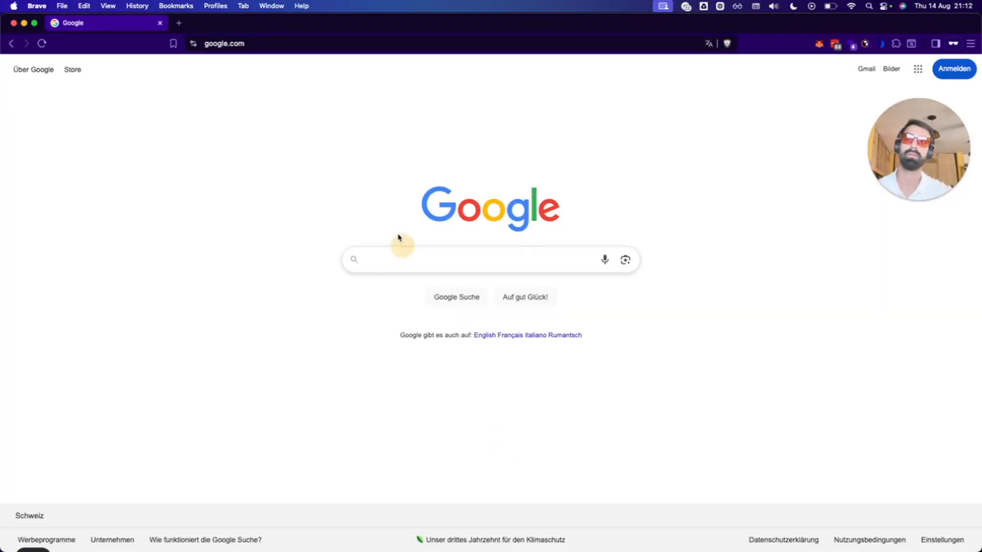
left_click(373, 267)
type("n8n")
key("Return")
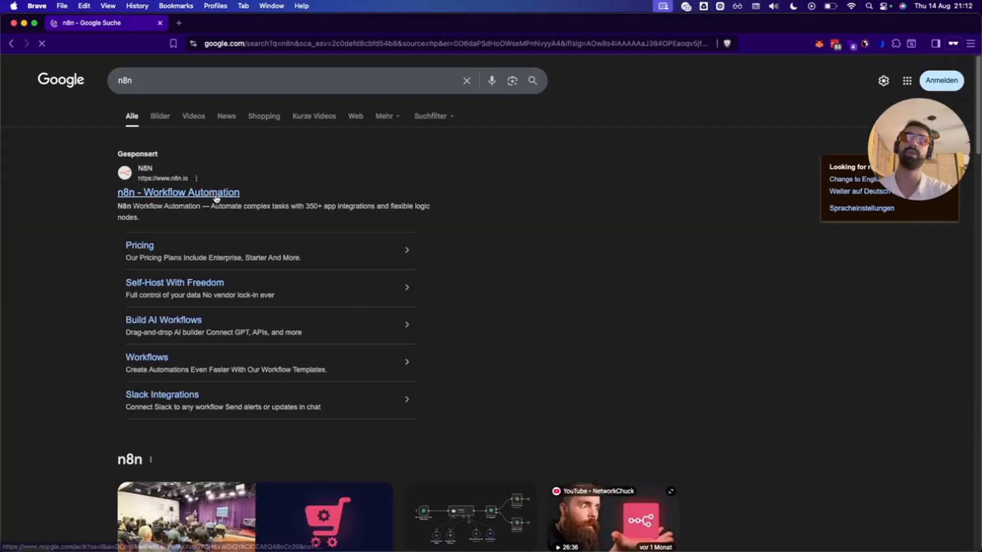
left_click(215, 194)
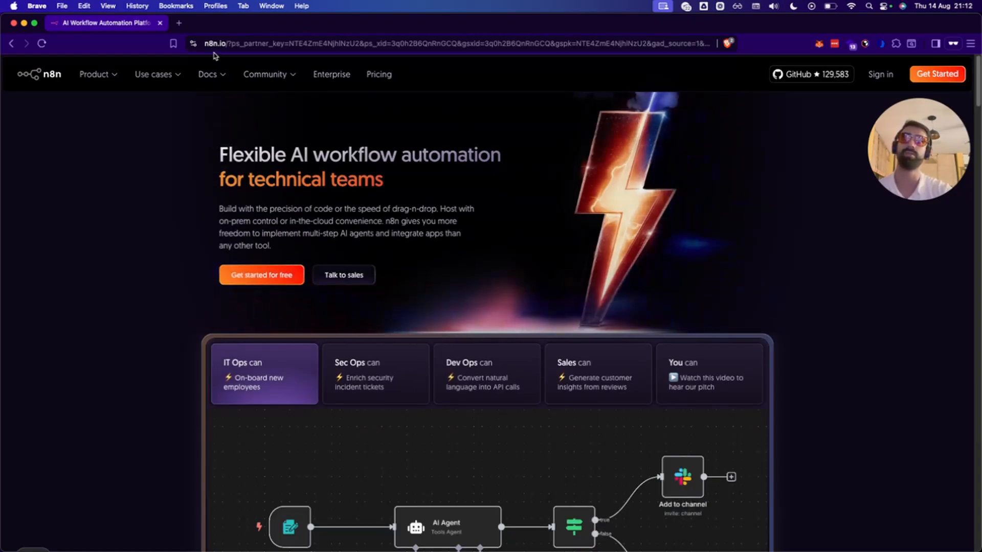
Go to the n8n cloud sign-in page and submit the workspace account name.
scroll(526, 253, "down", 3)
scroll(526, 259, "up", 3)
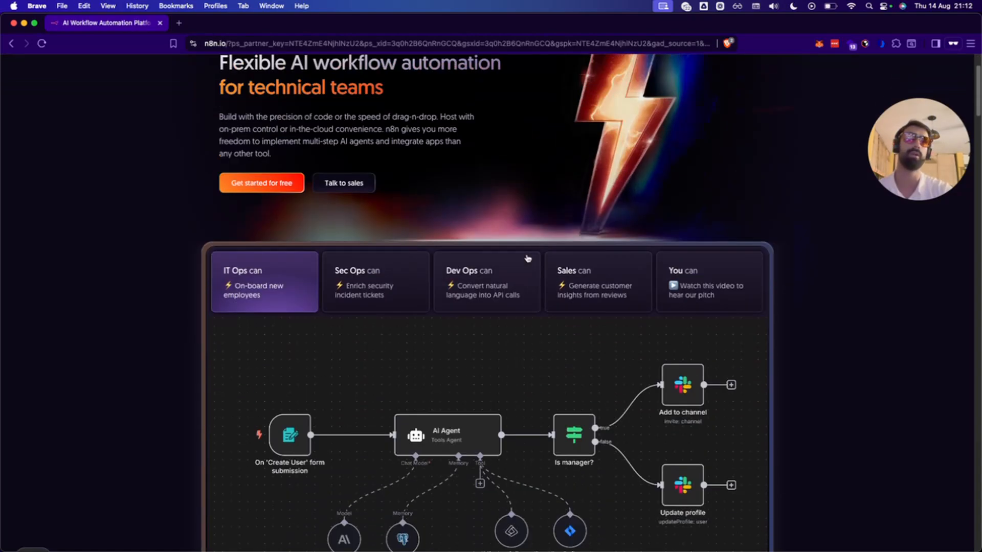
left_click(883, 74)
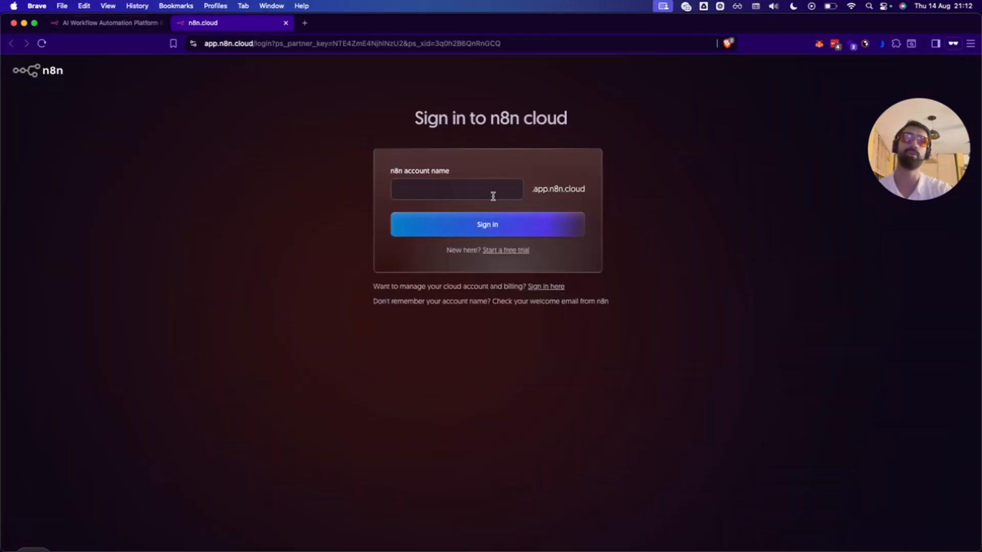
left_click(493, 195)
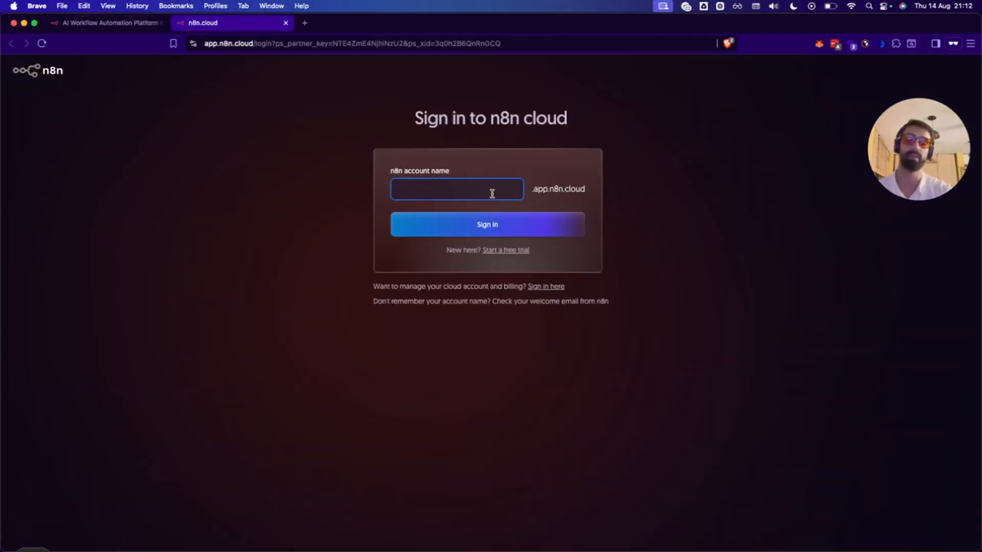
type("weblyfe")
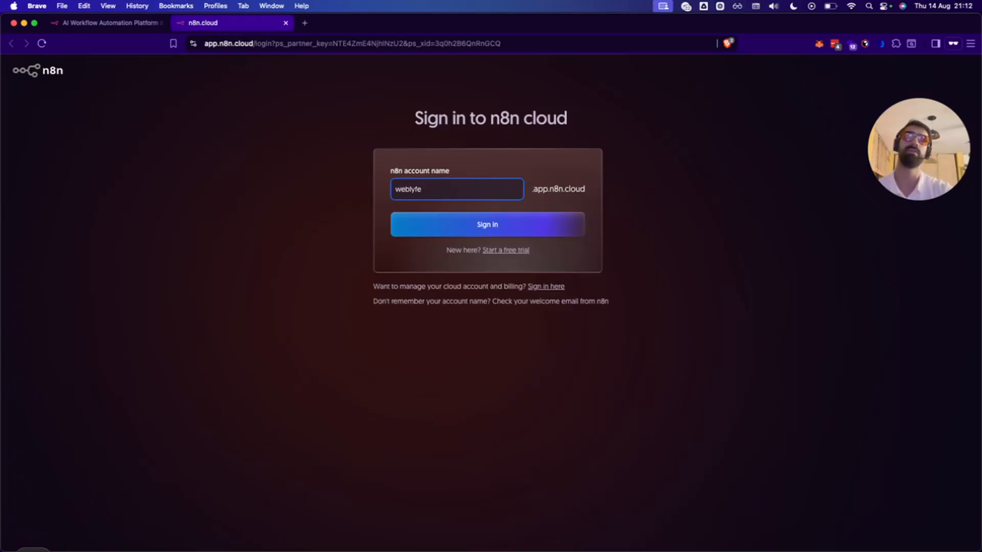
key("Return")
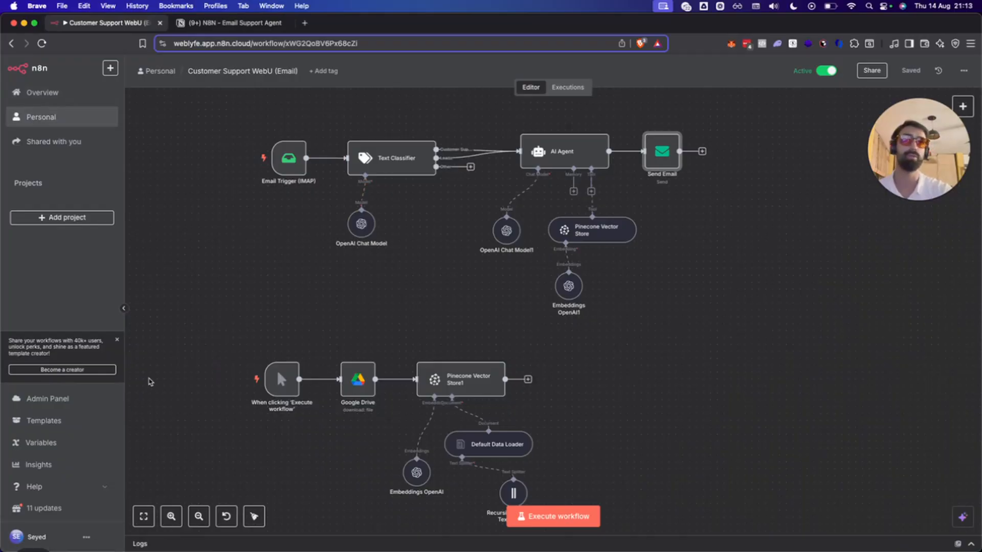
Review the N8n and Pinecone items in the Notion Prep checklist.
left_click(225, 22)
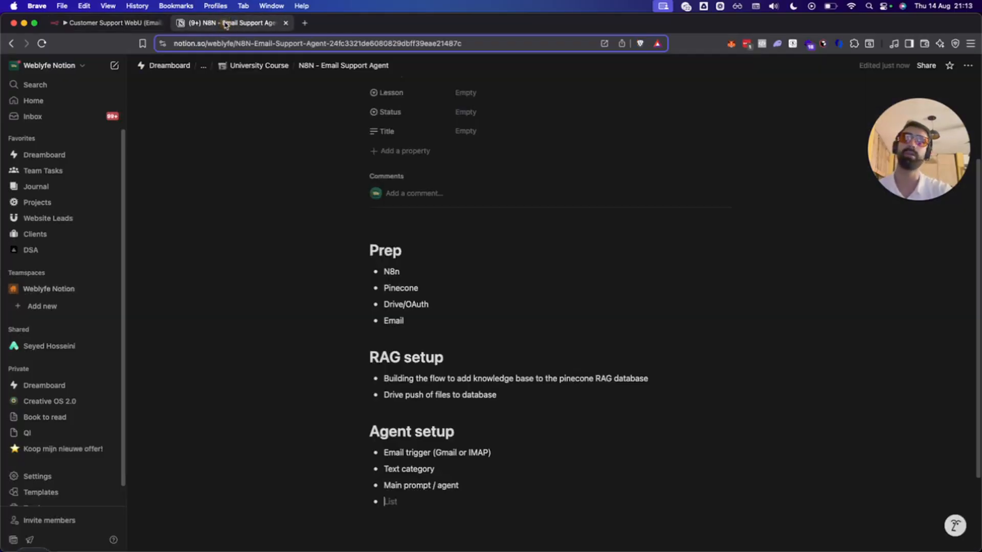
double_click(382, 271)
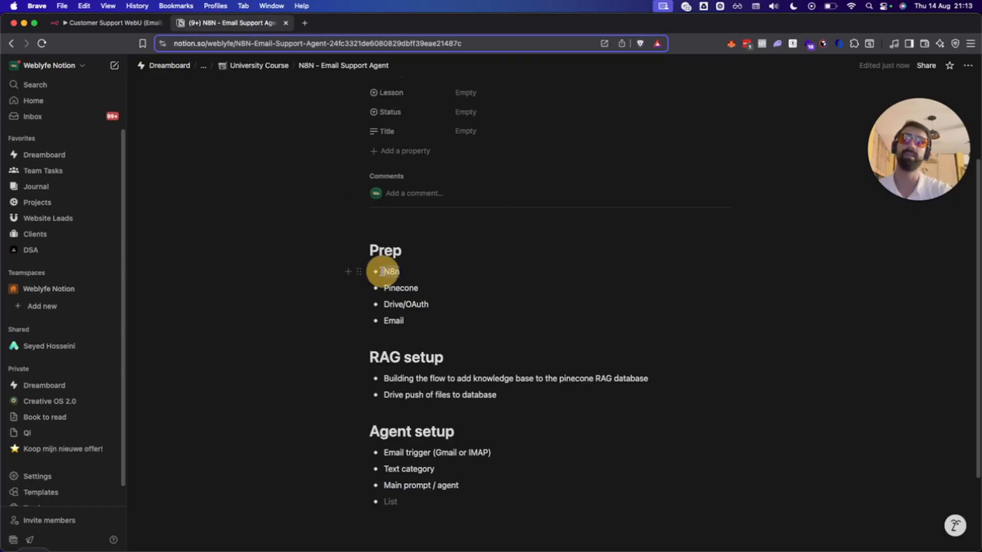
left_click(440, 290)
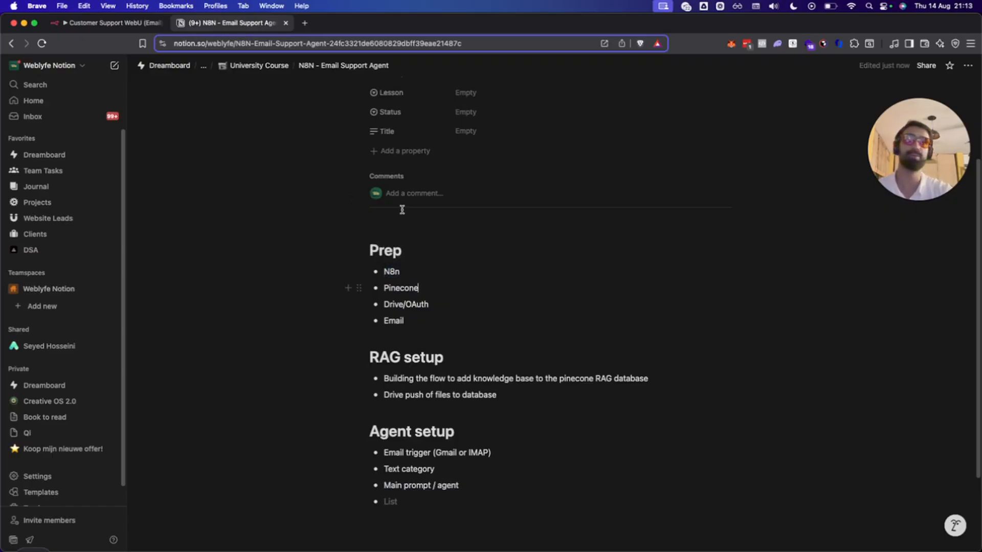
Open the saved Pinecone console indexes page in a new tab.
left_click(304, 22)
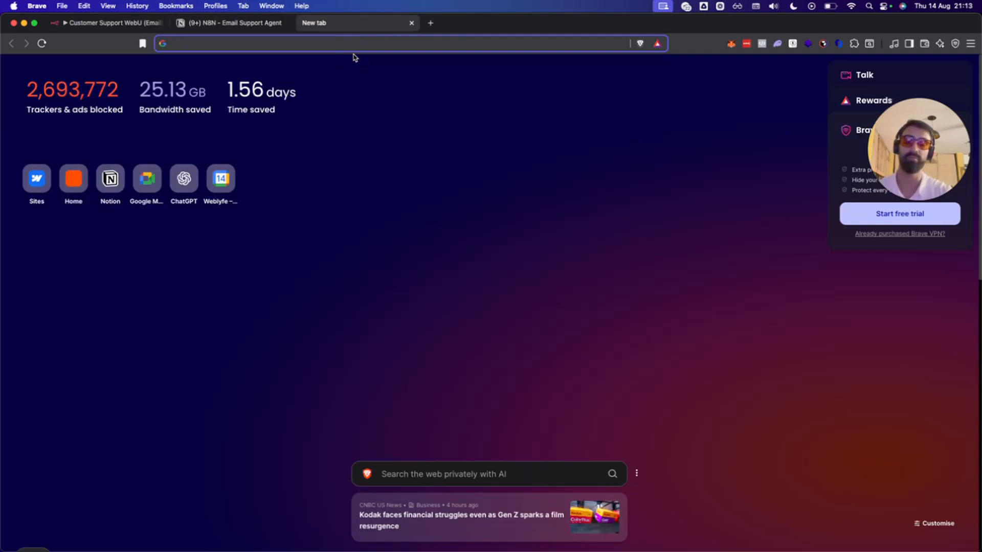
type("pinec")
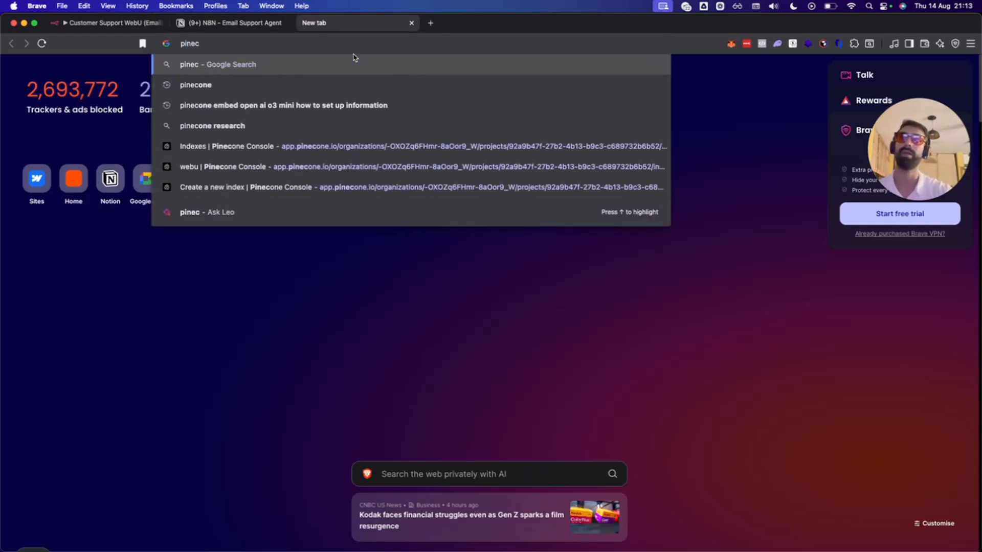
key("Down")
key("Down")
key("Down")
key("Down")
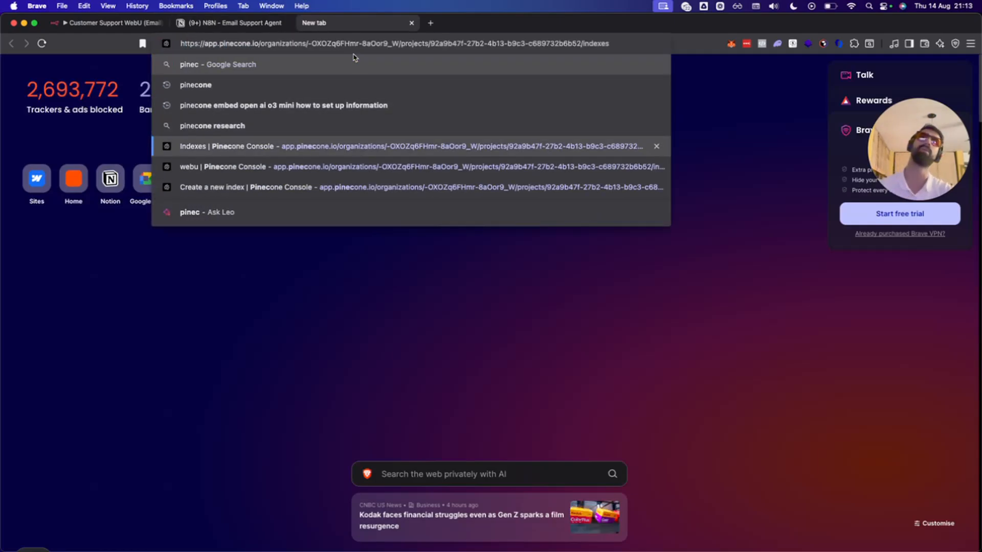
key("Return")
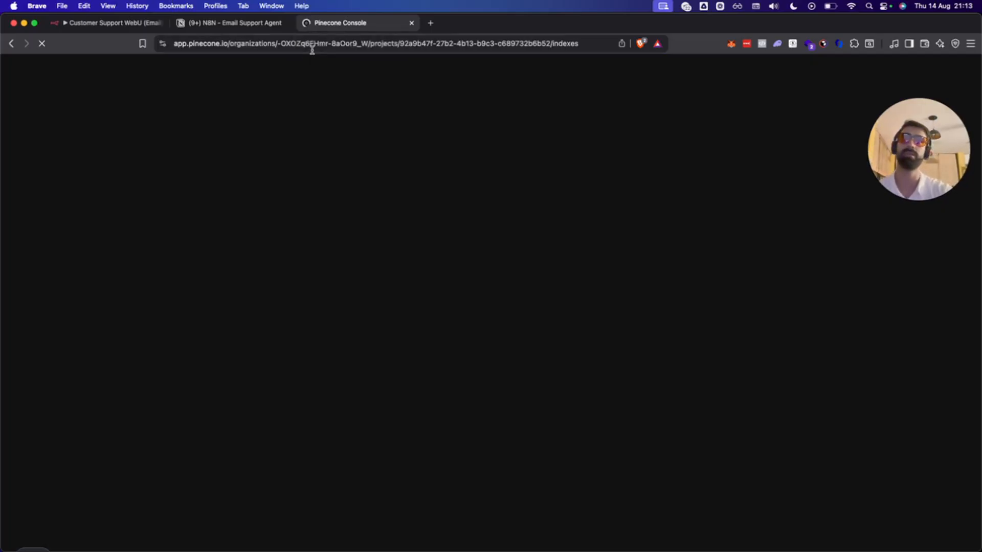
Shift the n8n canvas to view both flows, then return to the Pinecone indexes page.
left_click(105, 23)
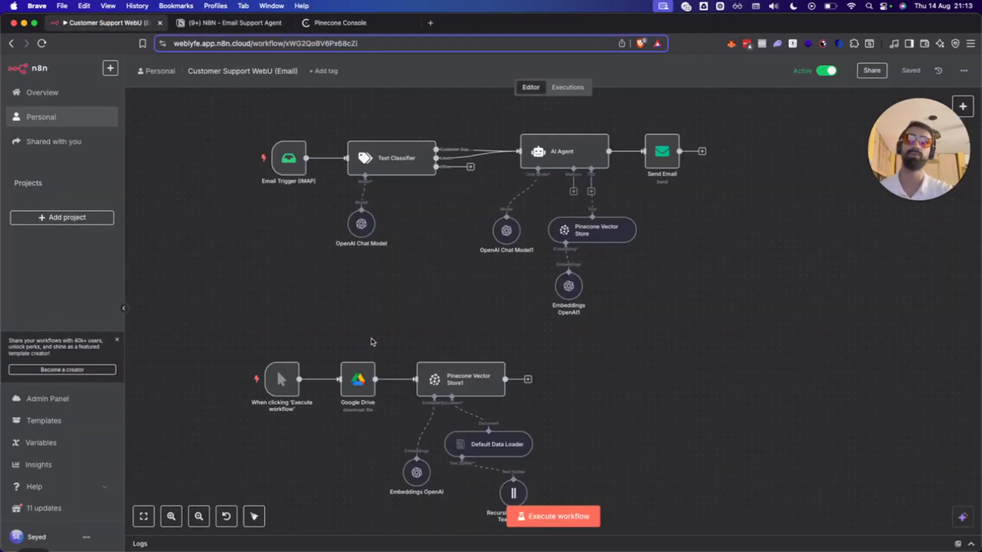
left_click_drag(344, 342, 427, 286)
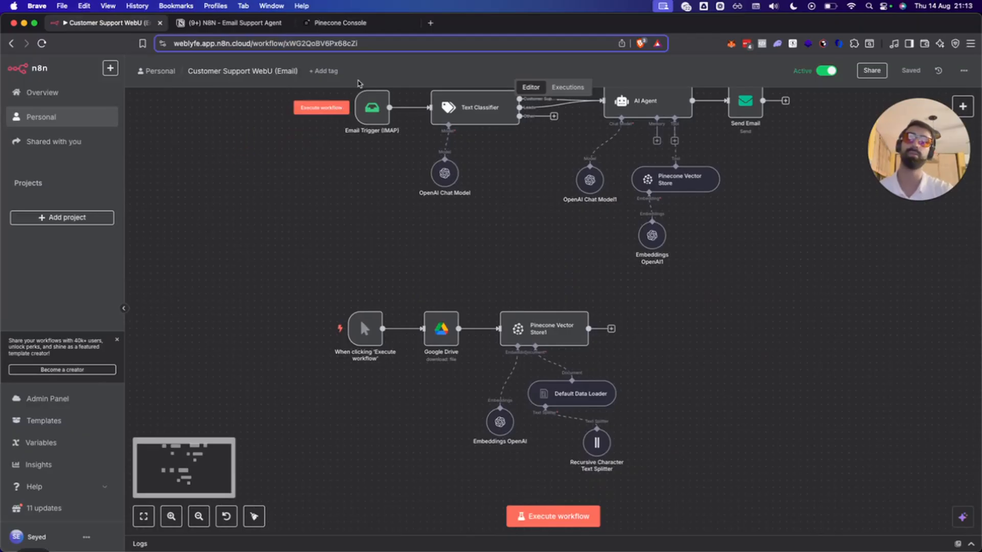
left_click(340, 24)
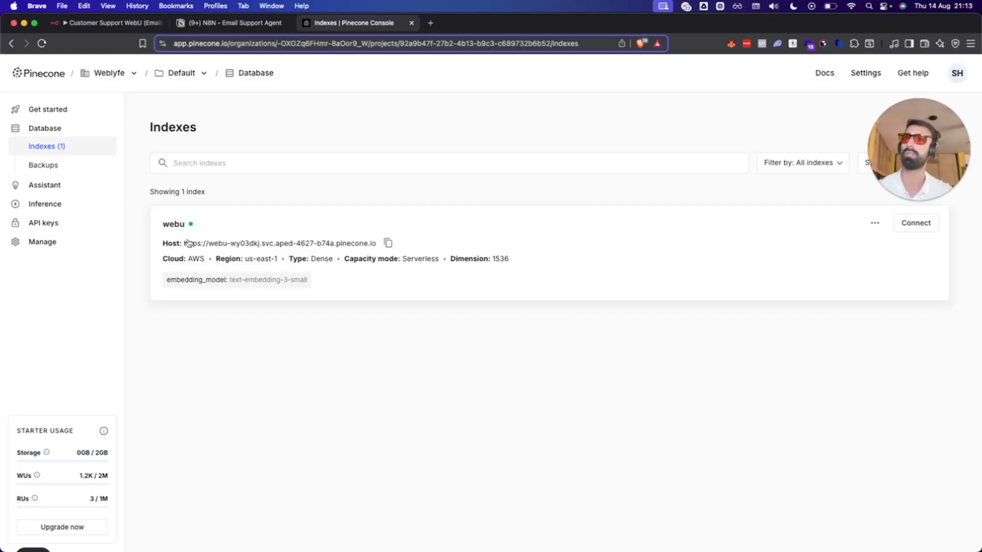
Inspect the webu index's stored records, including record 3's text and record 8's ID.
left_click(213, 223)
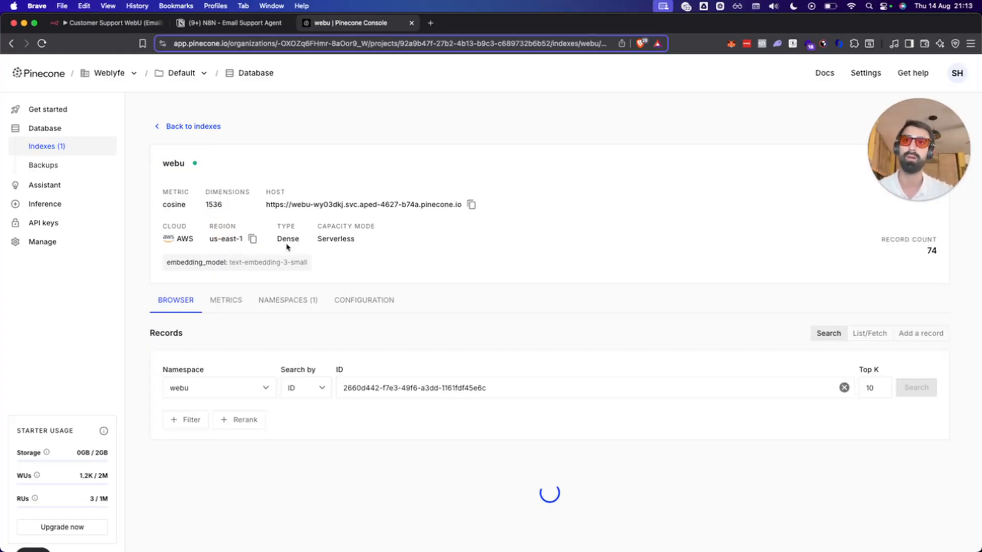
scroll(279, 307, "down", 10)
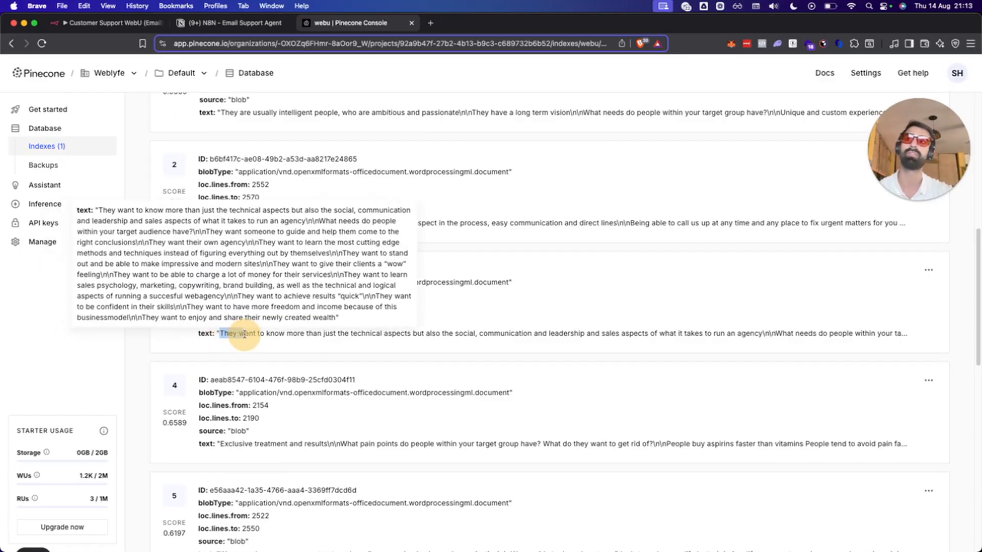
left_click_drag(220, 333, 910, 344)
left_click(848, 345)
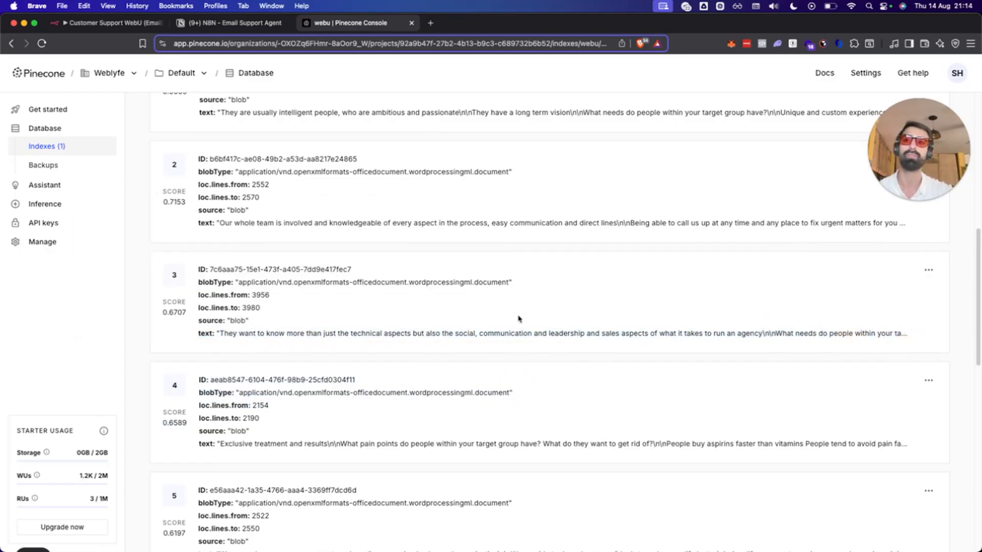
scroll(518, 319, "down", 10)
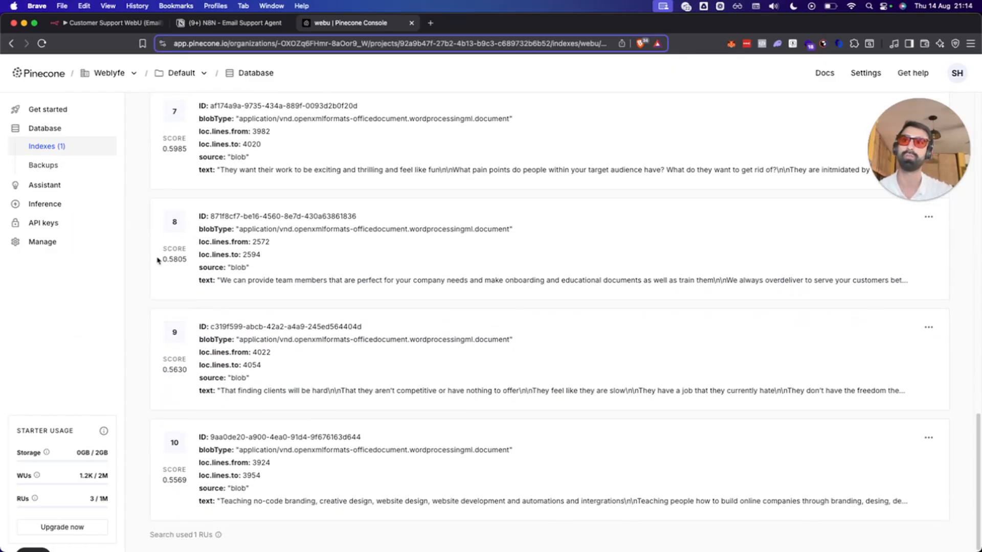
double_click(233, 217)
left_click(280, 238)
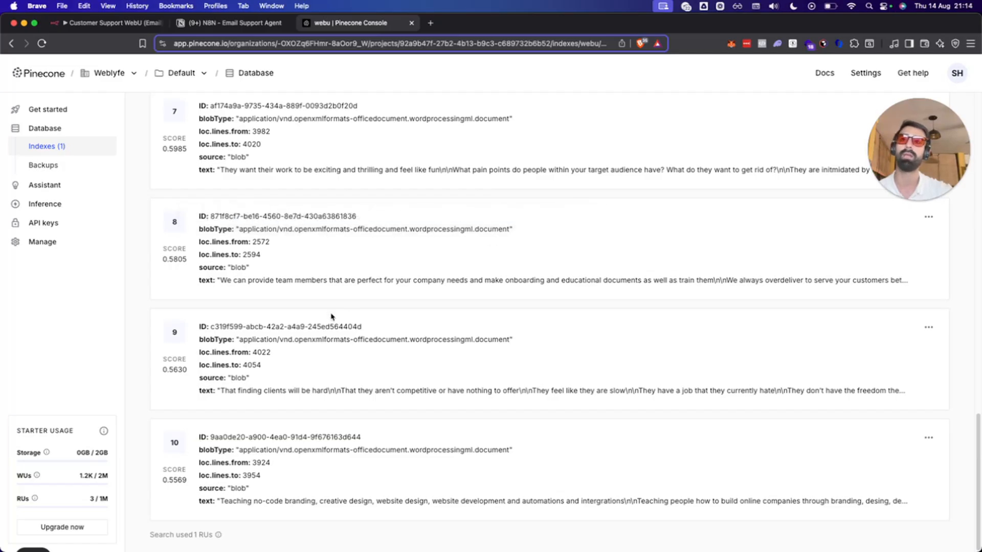
scroll(448, 309, "up", 20)
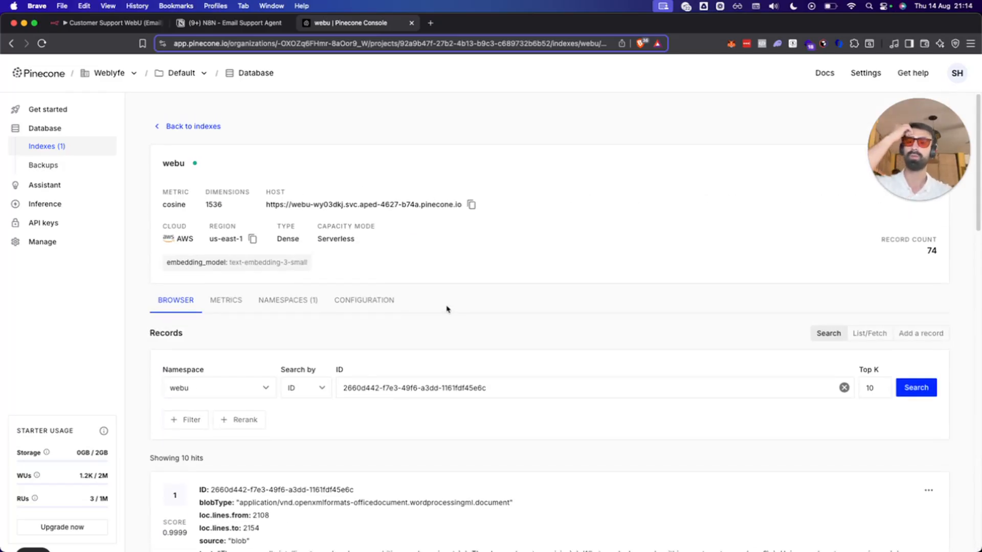
Return to the Pinecone index list and start creating a new index.
left_click(173, 126)
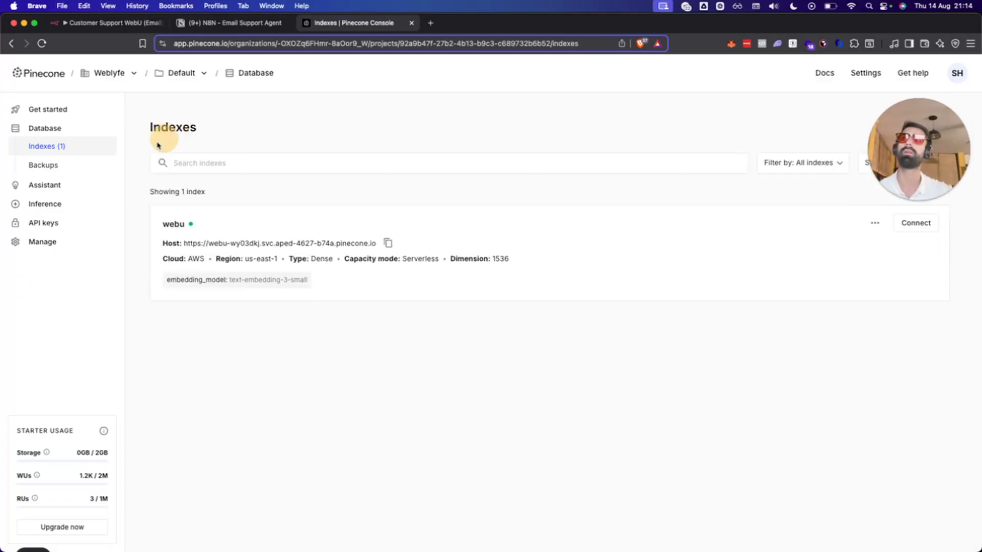
left_click_drag(929, 123, 912, 363)
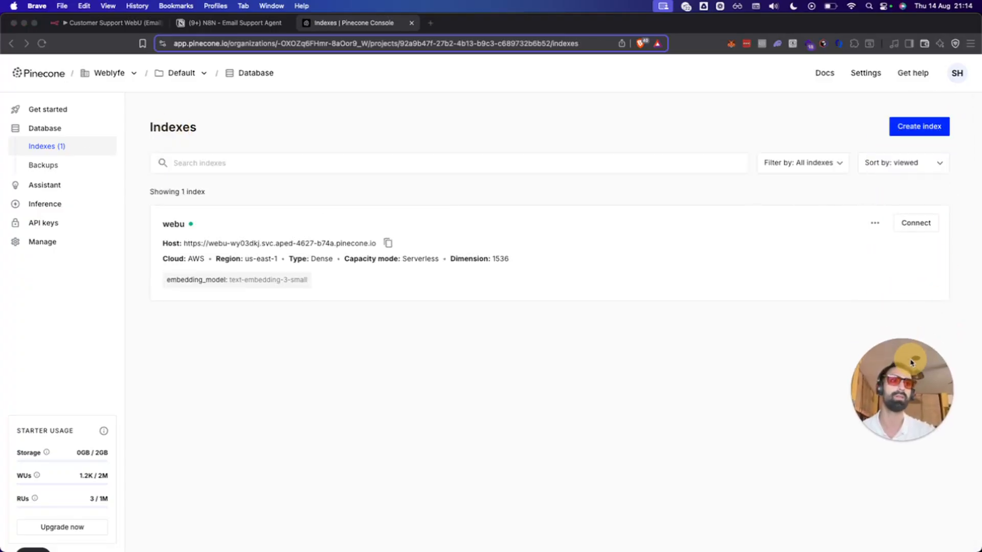
left_click(463, 397)
left_click(231, 22)
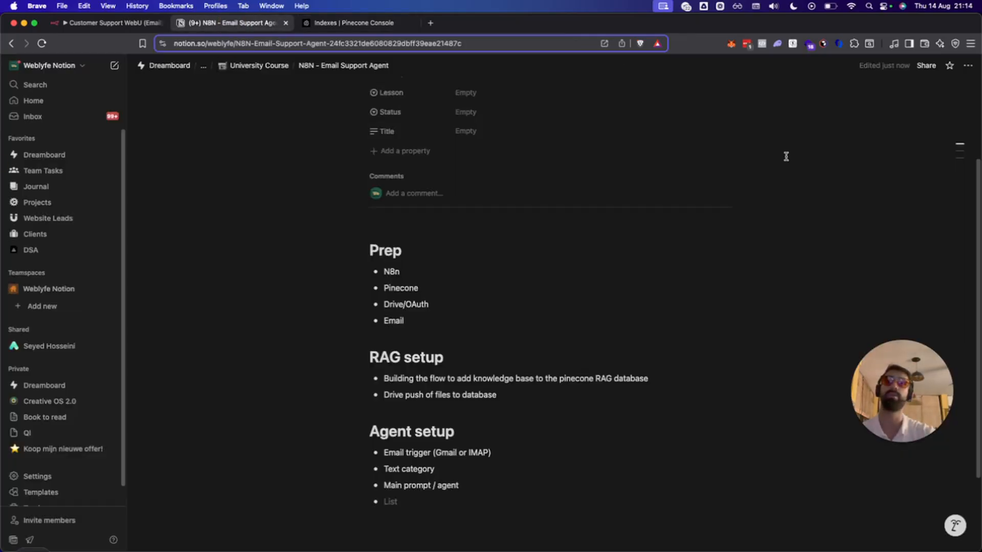
left_click(313, 24)
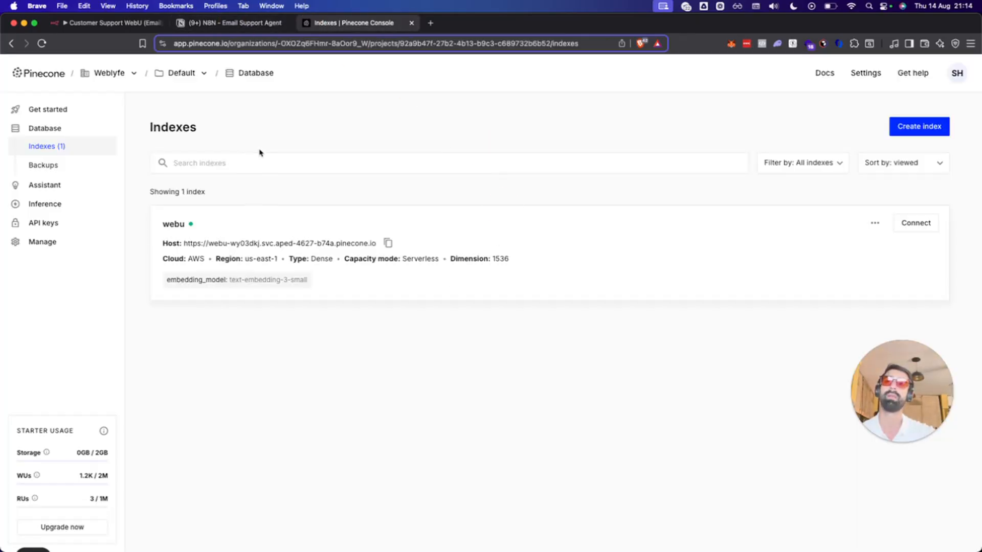
left_click(940, 124)
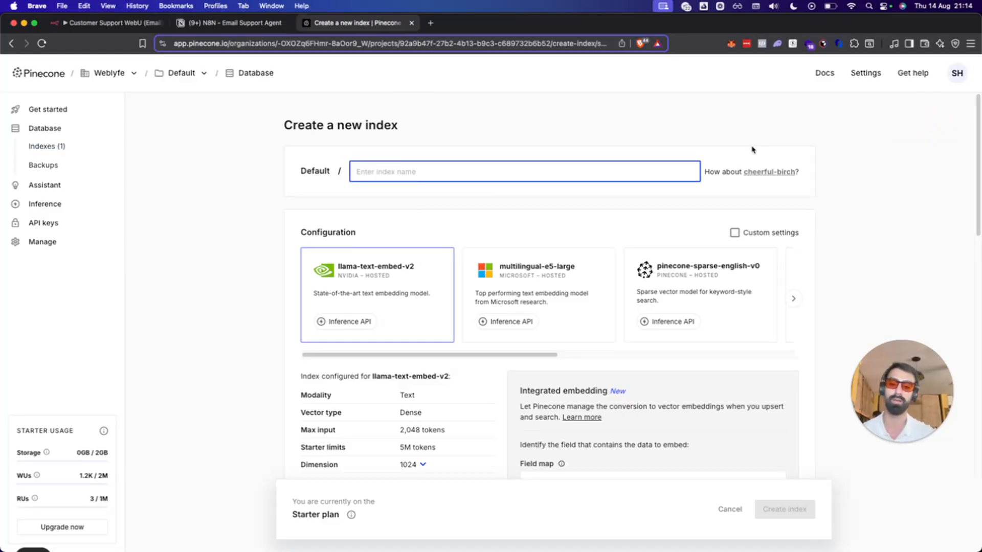
Load pinecone.com in a new private browser window.
key("super+shift+n")
type("pineco")
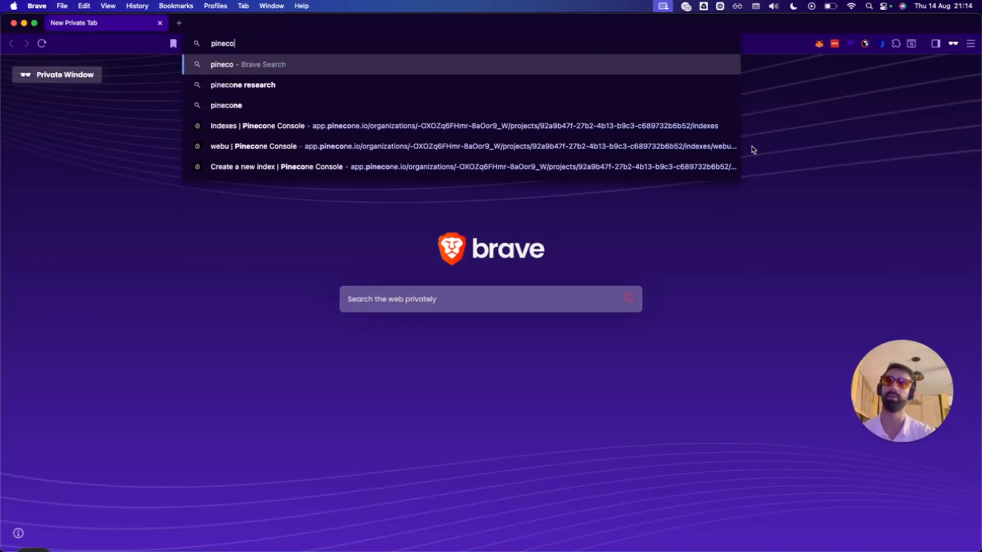
type("ne.com")
key("Return")
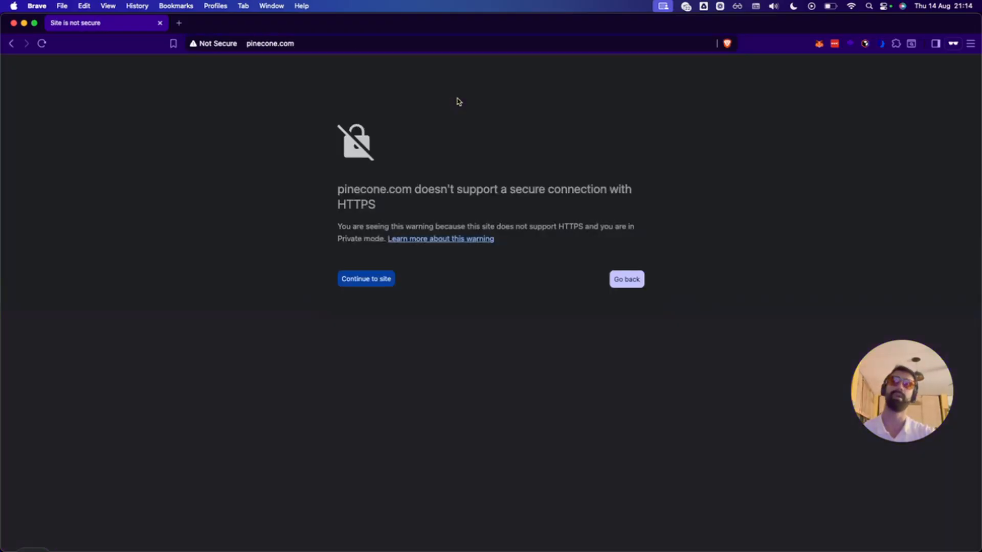
Search Brave for 'pinecone' and open the Pinecone homepage at pinecone.io.
left_click(305, 39)
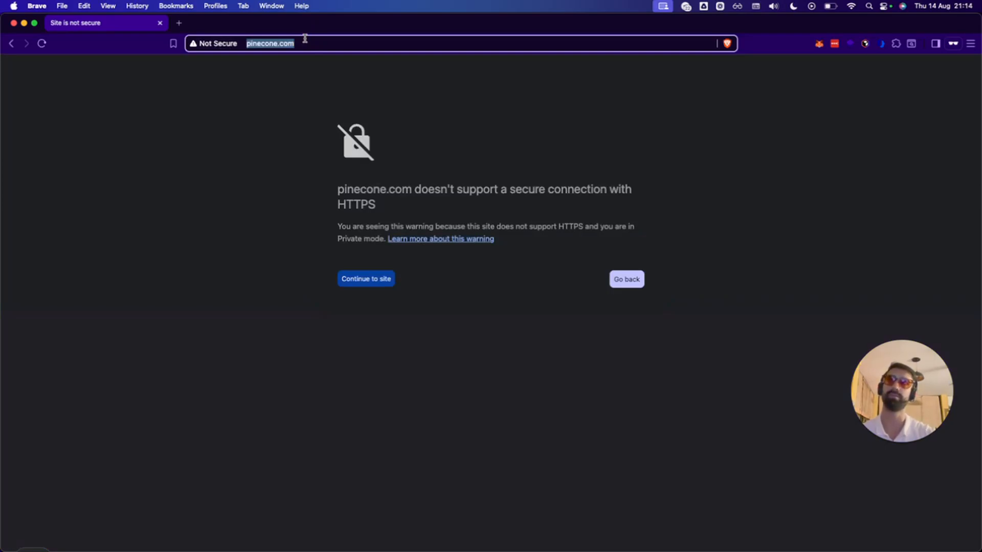
key("Left")
key("cmd+a")
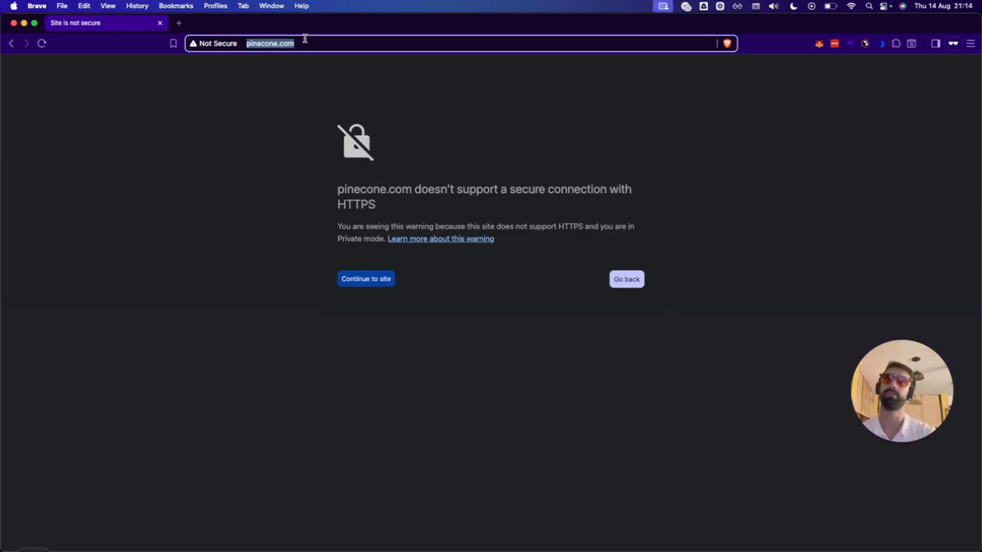
type("pinecone")
key("Return")
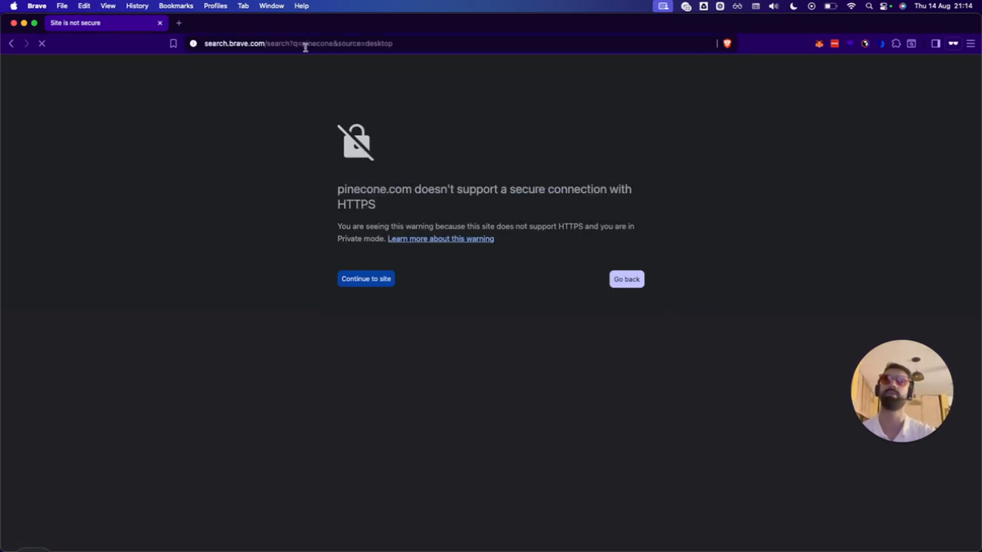
left_click(301, 43)
left_click(234, 159)
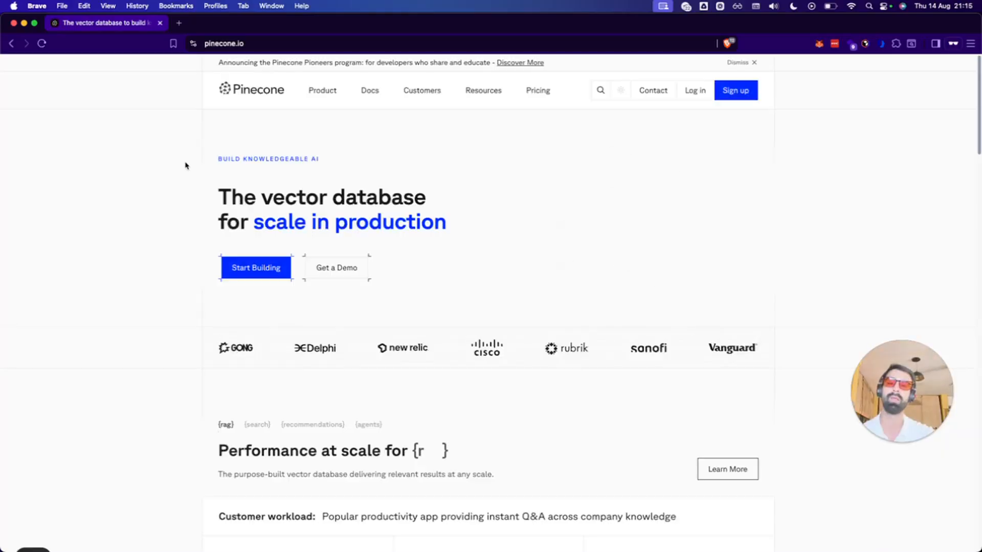
Browse the Pinecone Database product page, then start the console sign-up.
scroll(176, 302, "down", 10)
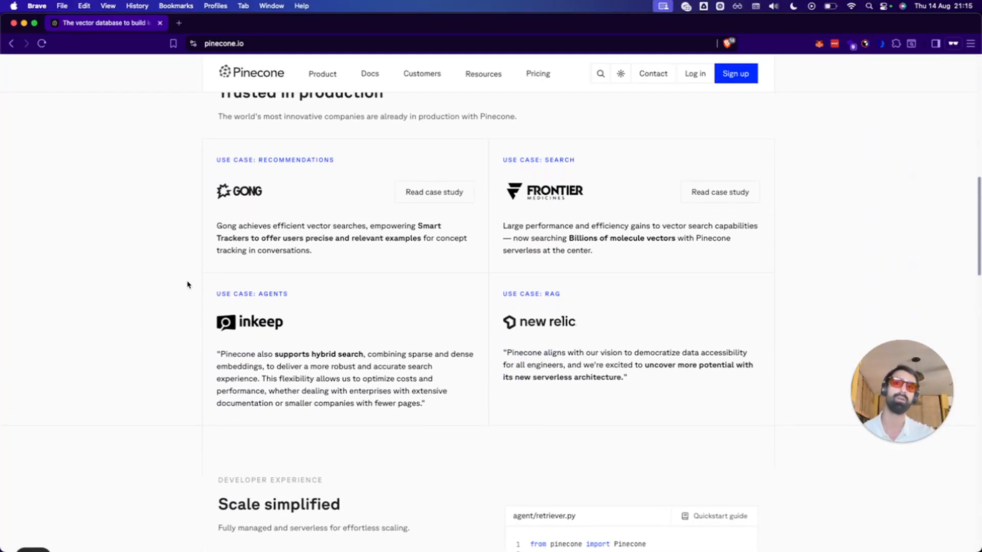
scroll(184, 296, "up", 10)
scroll(180, 307, "up", 3)
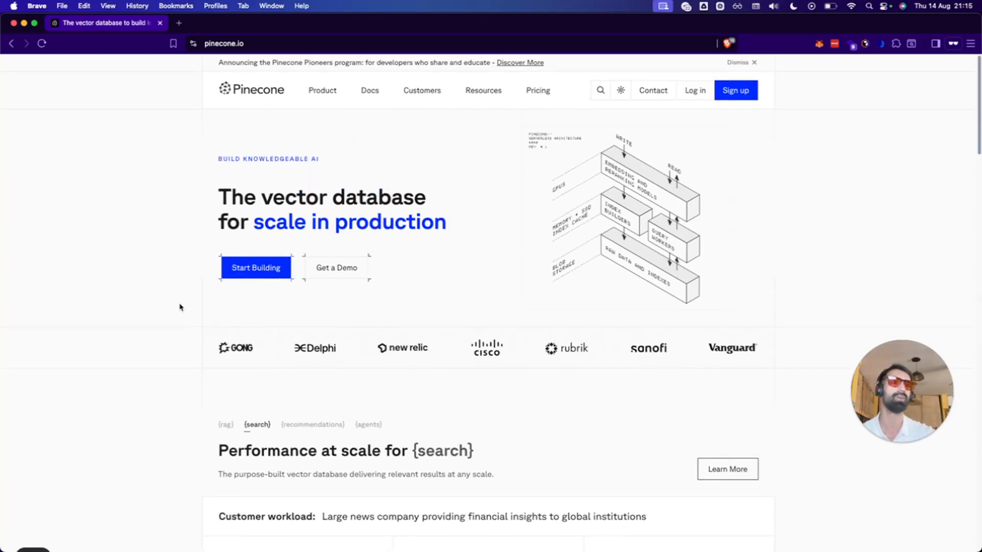
mouse_move(294, 87)
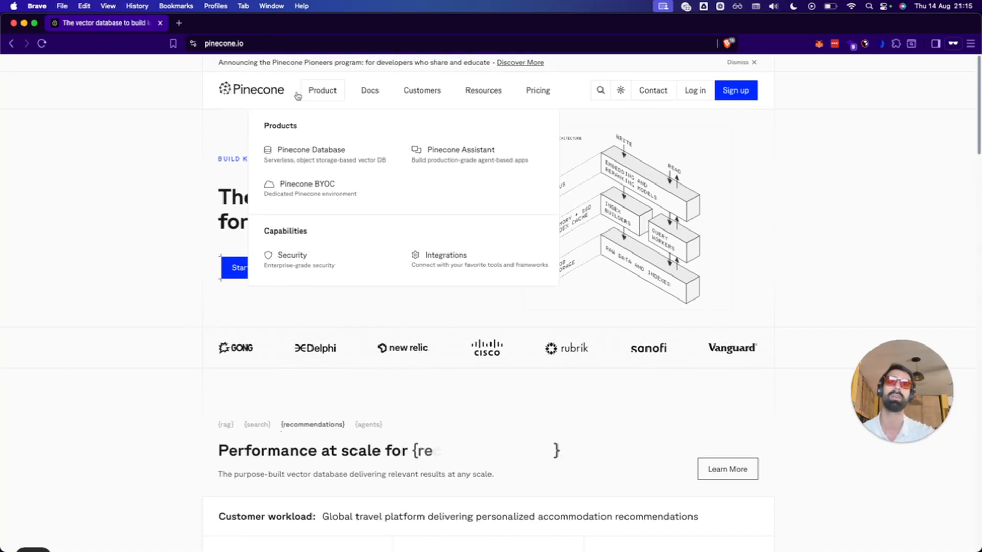
left_click(307, 152)
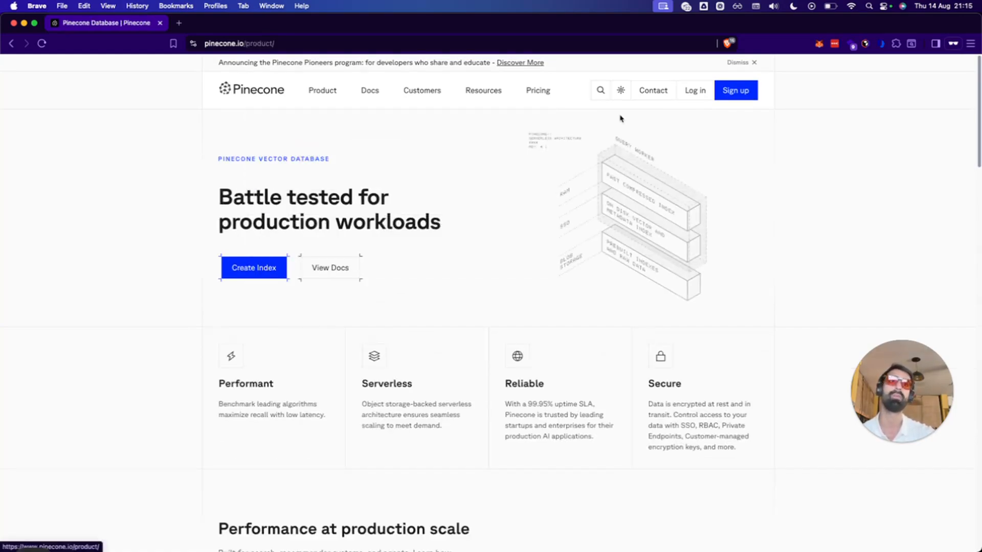
left_click(722, 93)
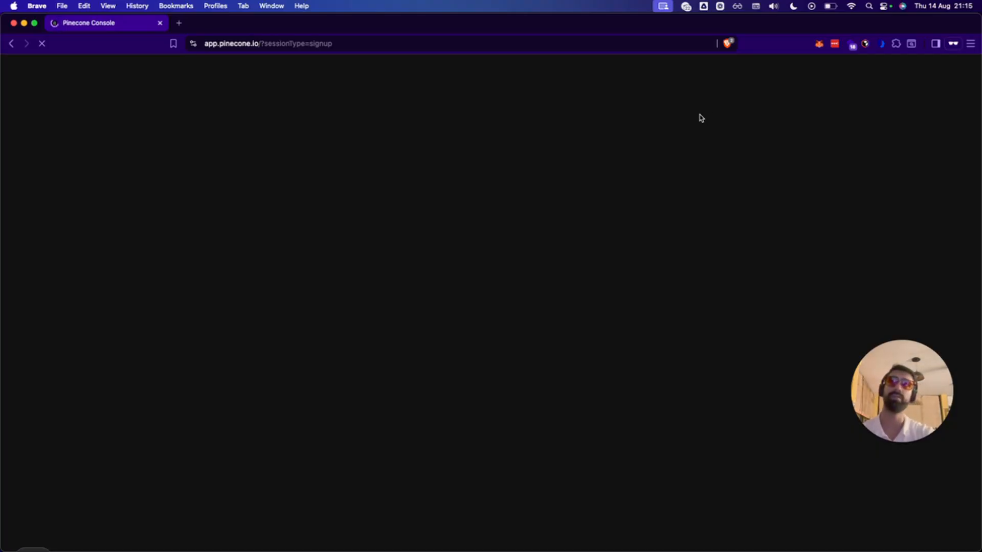
From the Indexes list, start a new index and name it webu2.
left_click(640, 233)
left_click(242, 179)
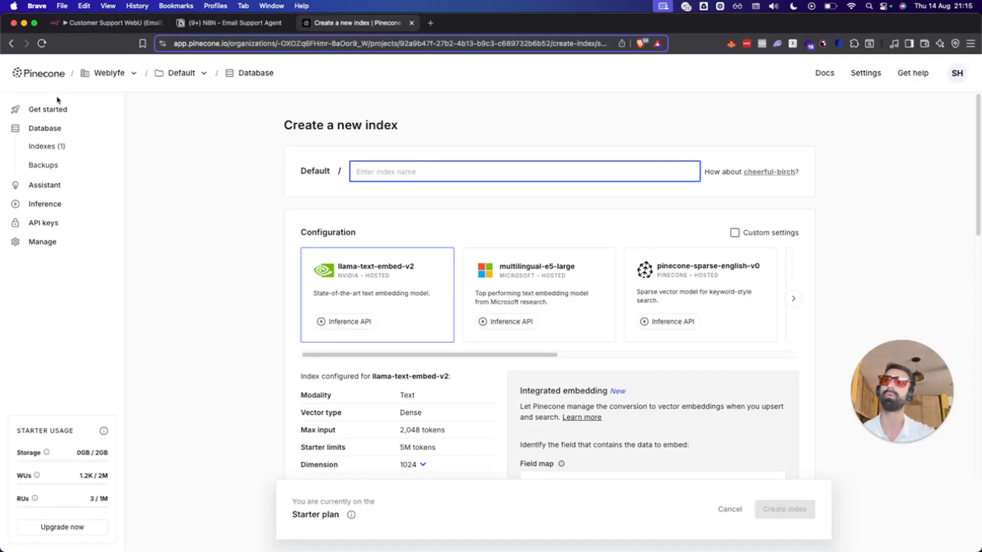
left_click(59, 146)
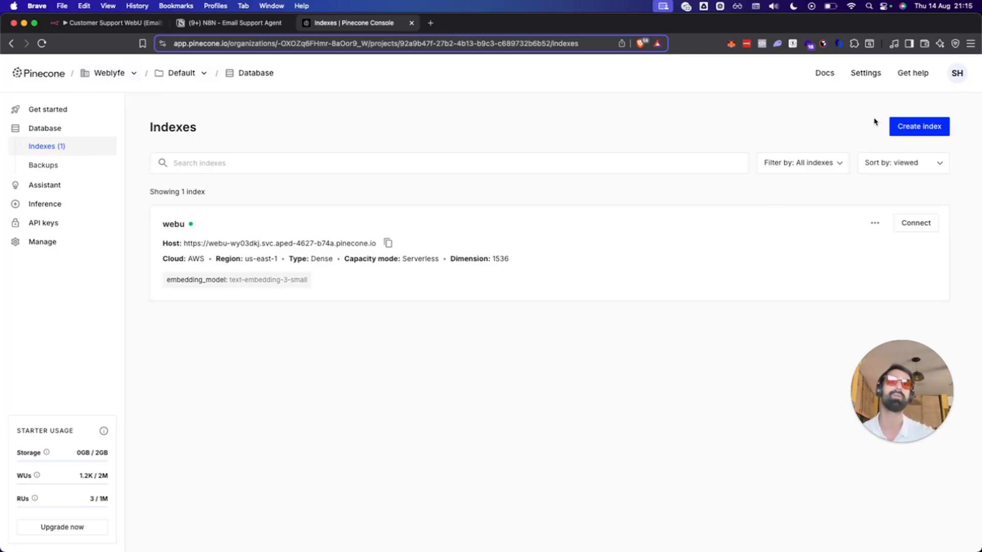
left_click(899, 129)
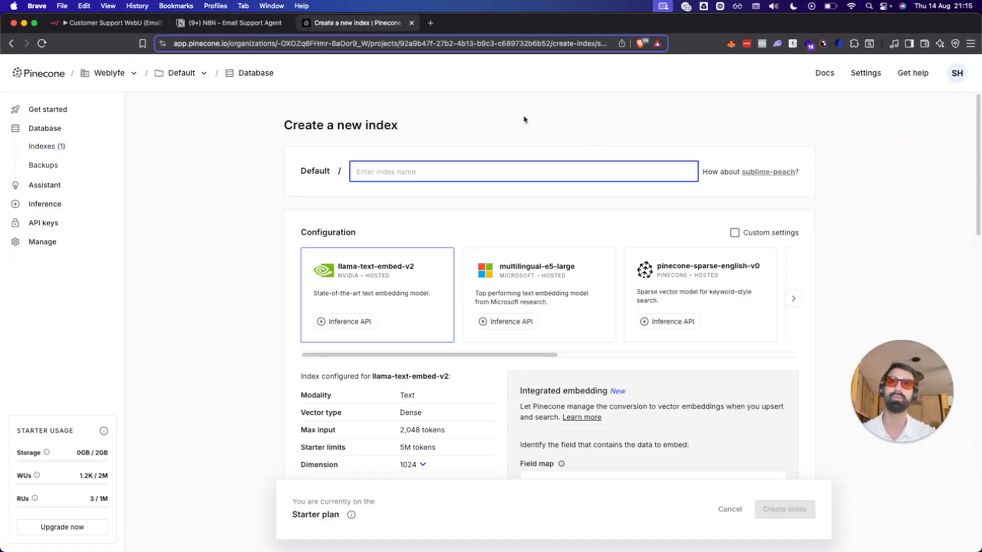
type("webl")
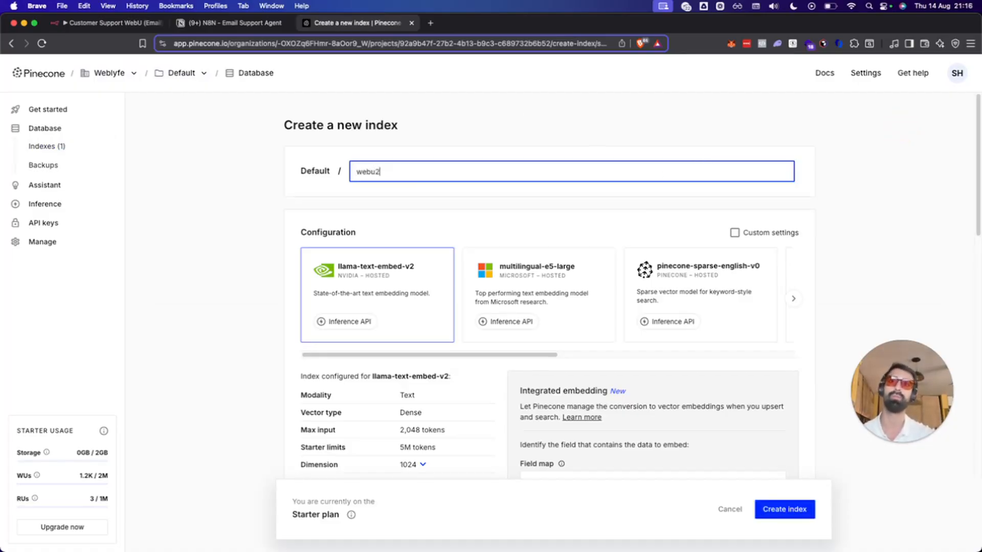
left_click(174, 226)
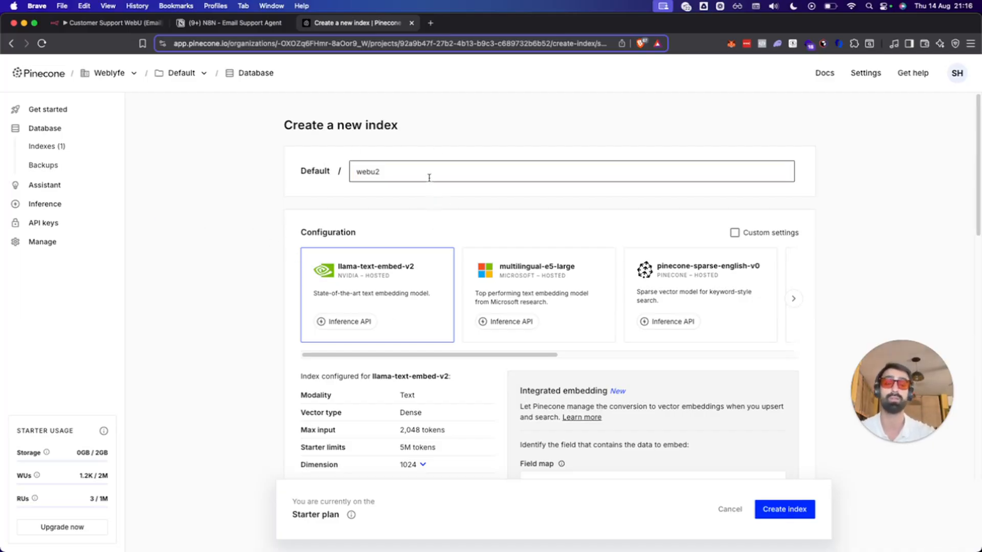
Pick the text-embedding-3-small card in webu2's Configuration carousel.
left_click_drag(478, 354, 758, 355)
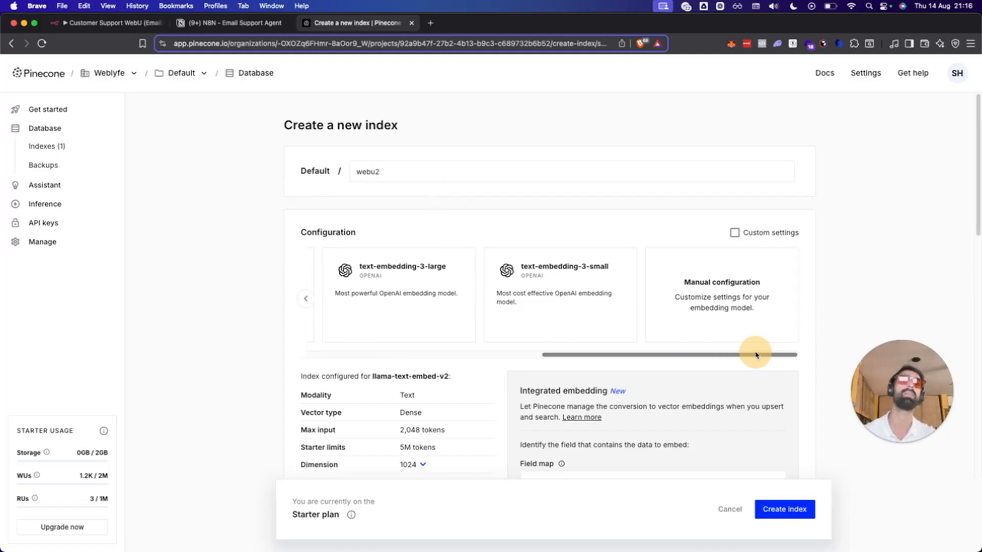
left_click_drag(756, 354, 624, 320)
left_click_drag(520, 329, 561, 323)
left_click(562, 325)
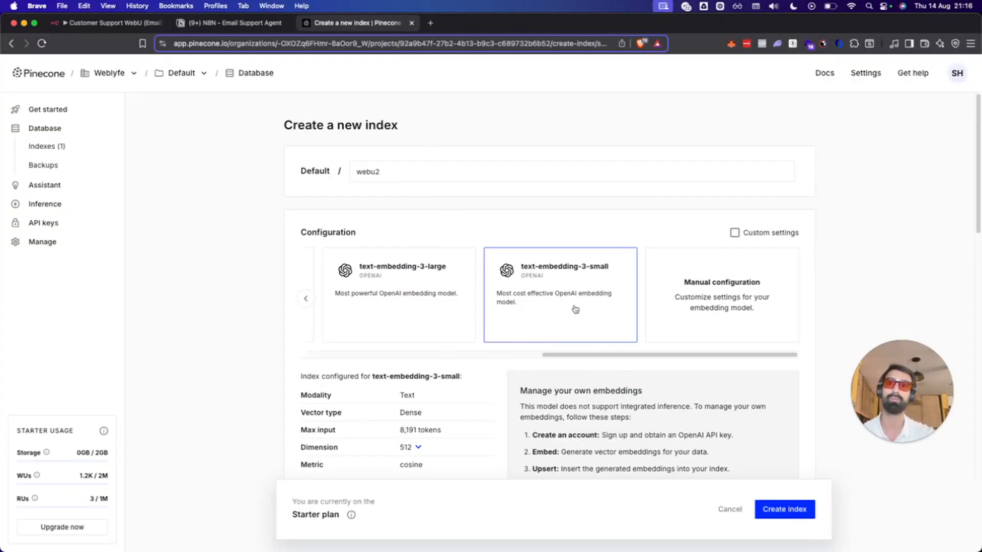
scroll(575, 309, "down", 3)
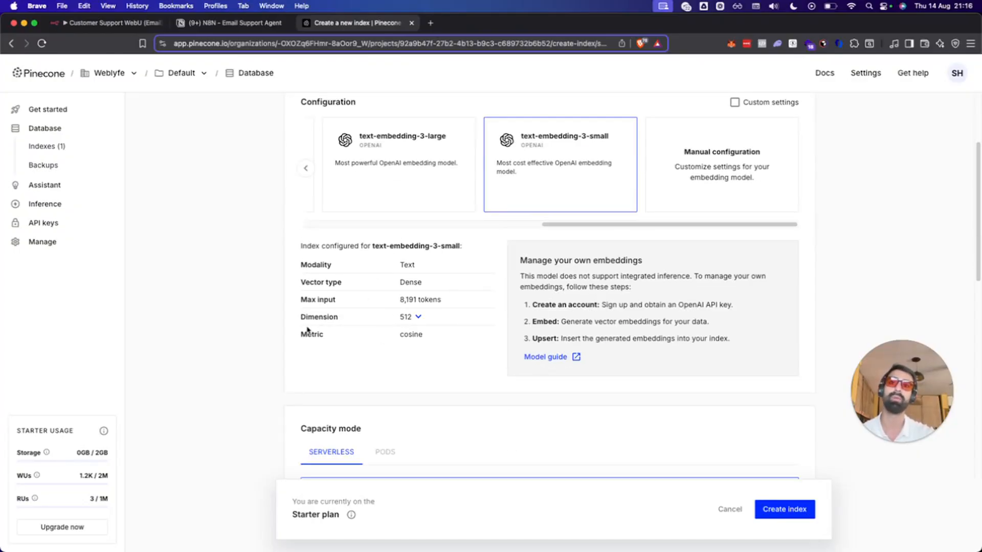
left_click_drag(298, 322, 445, 321)
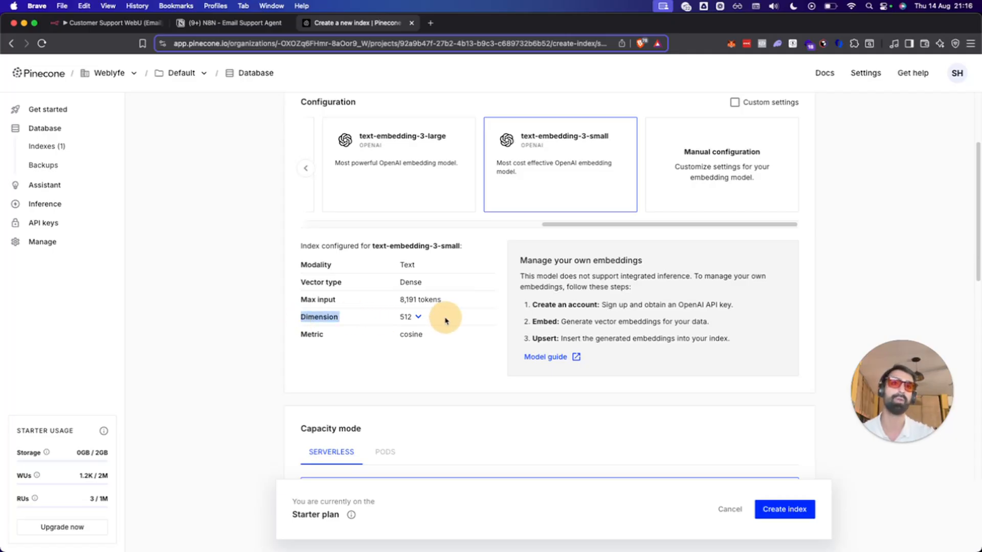
left_click(410, 316)
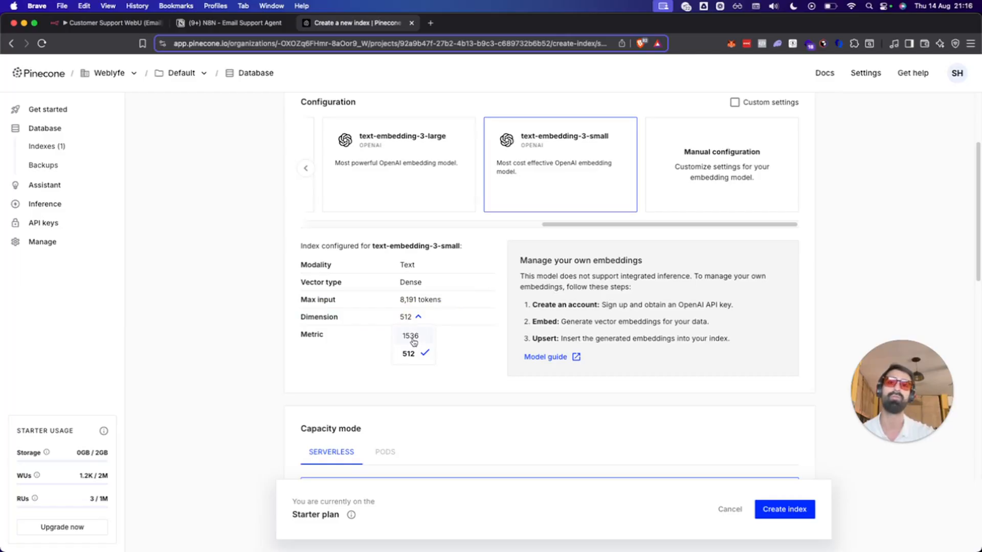
left_click(411, 337)
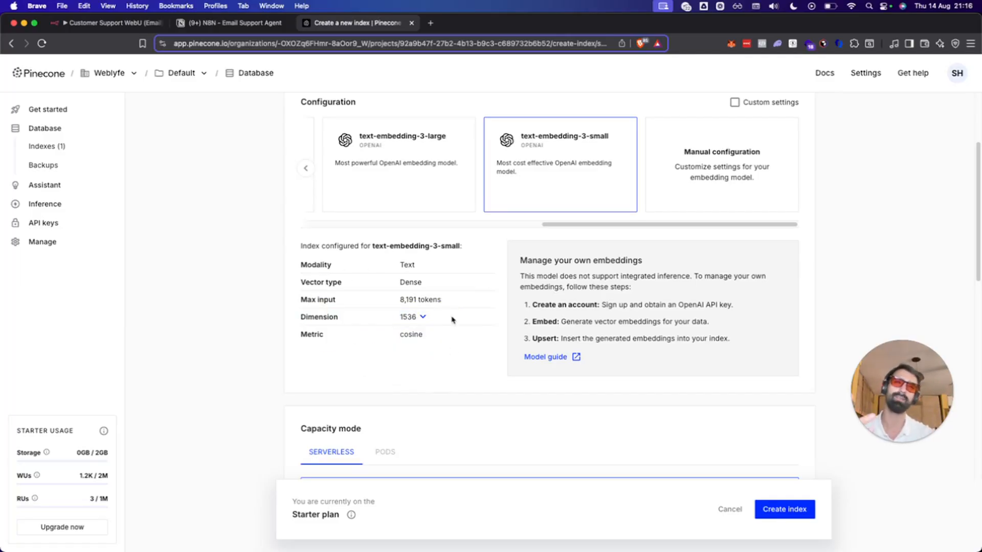
left_click(453, 356)
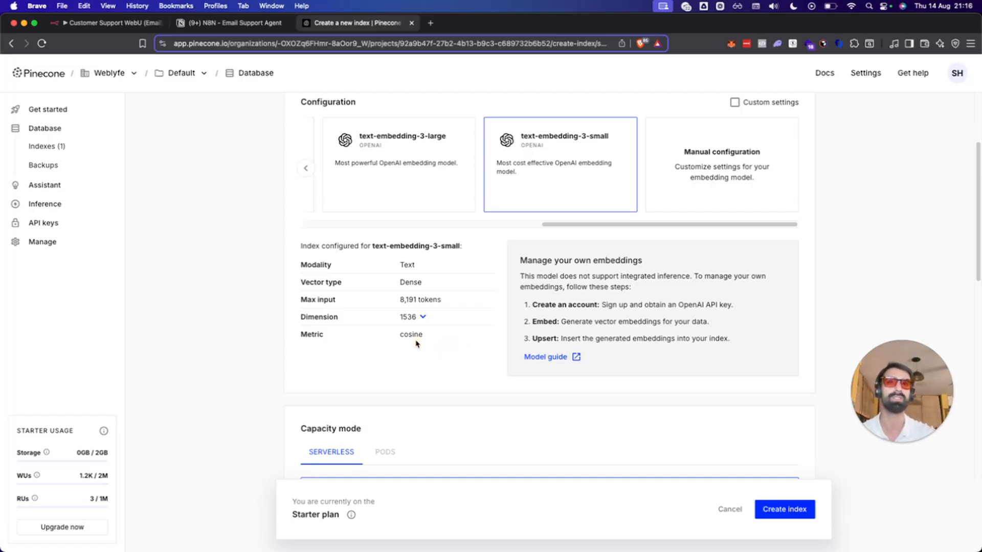
left_click(412, 316)
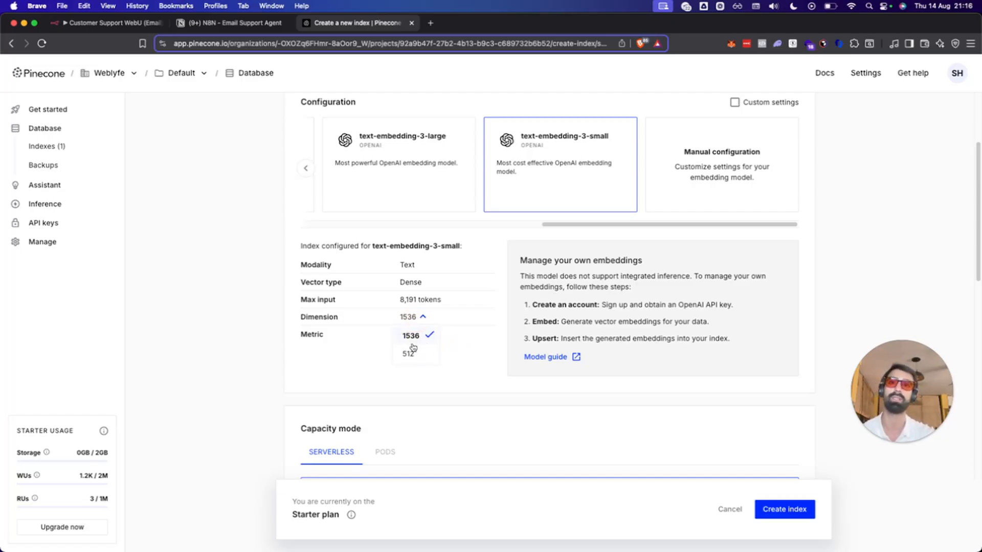
left_click(410, 352)
left_click(418, 318)
left_click(417, 335)
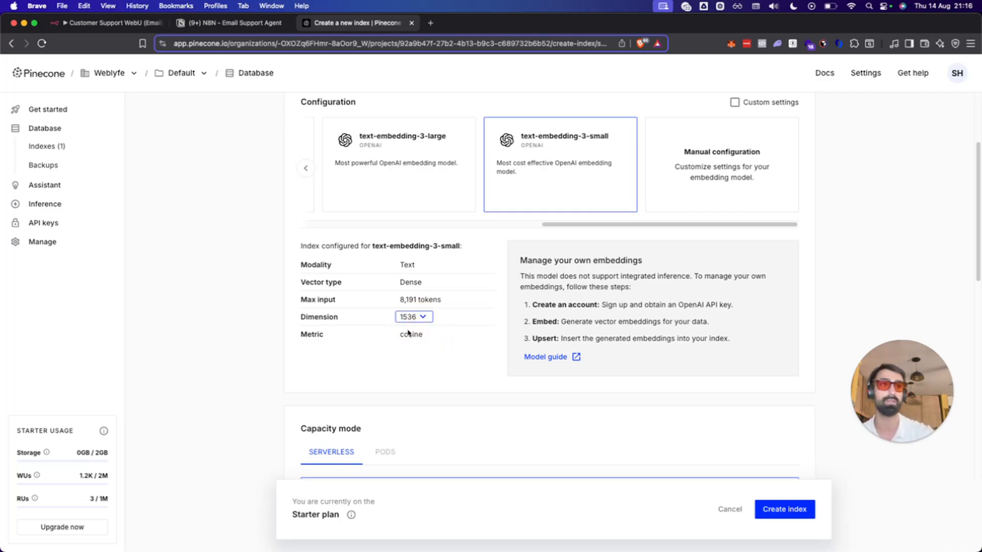
left_click(400, 375)
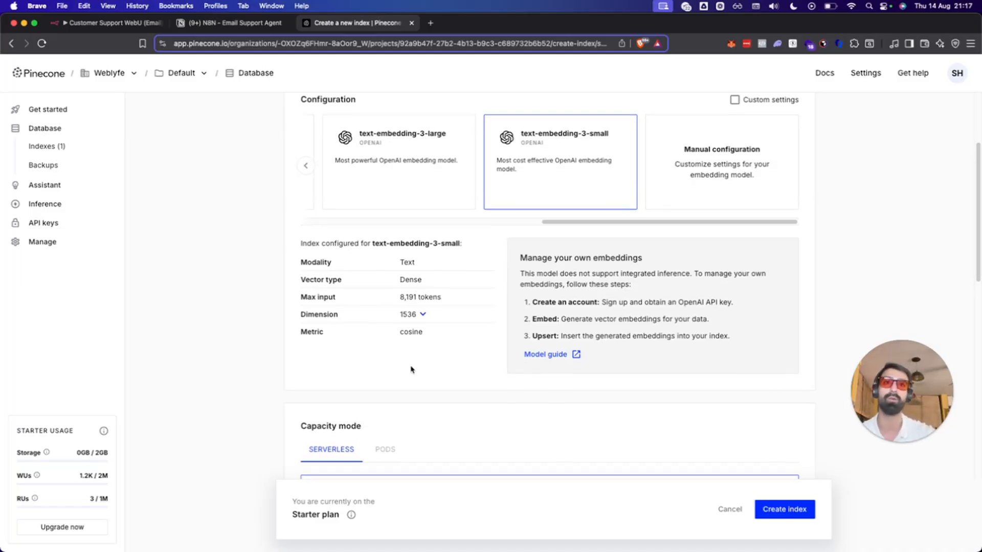
Compare Google Cloud and Azure, settle on AWS us-east-1, and create webu2.
scroll(407, 368, "down", 4)
scroll(421, 348, "down", 2)
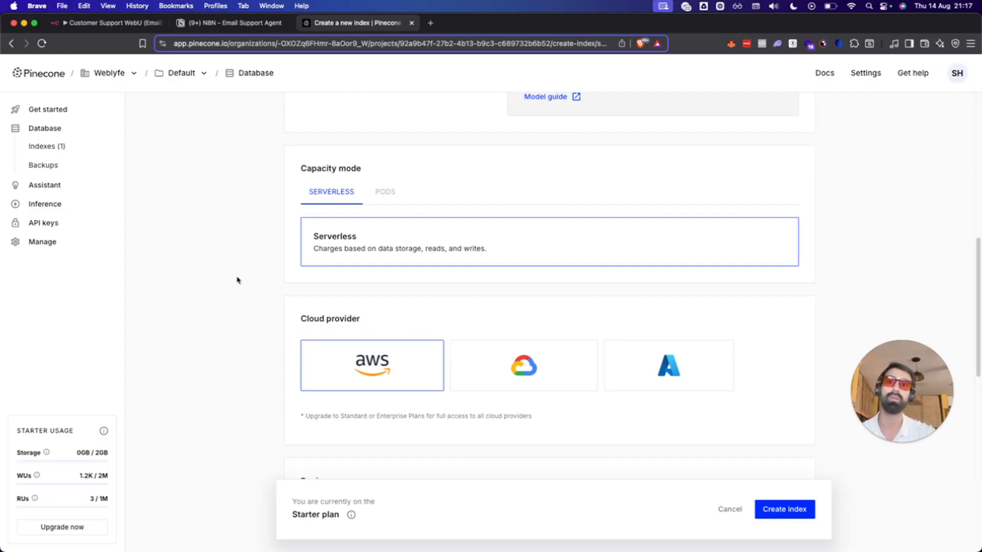
left_click(506, 379)
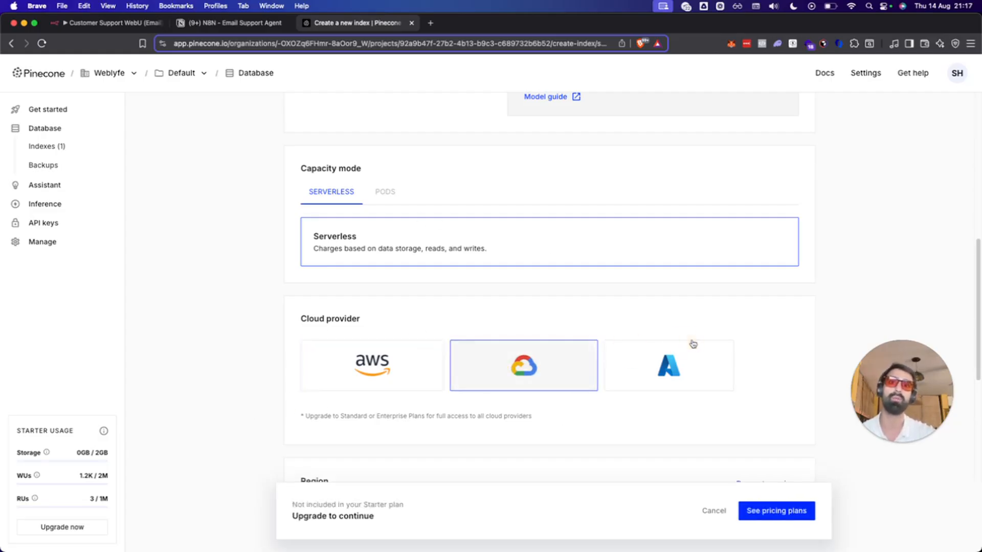
left_click(652, 381)
left_click(438, 383)
scroll(438, 384, "down", 3)
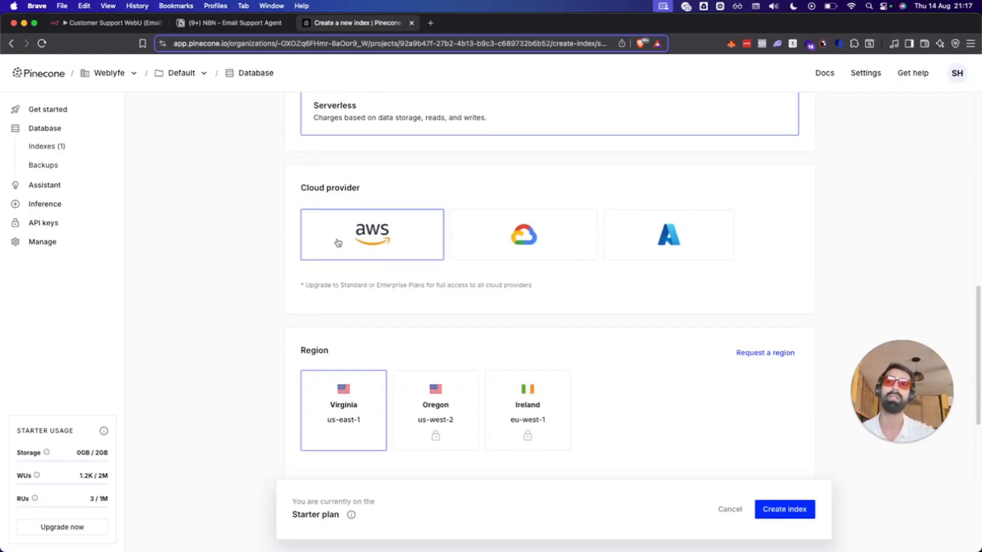
scroll(389, 358, "up", 3)
scroll(501, 383, "up", 5)
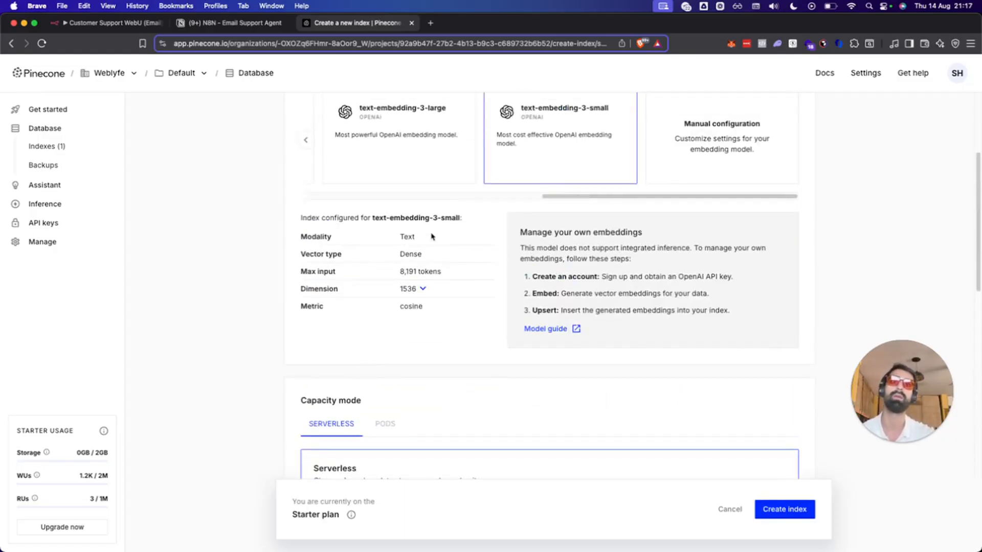
scroll(432, 237, "up", 3)
scroll(432, 338, "down", 3)
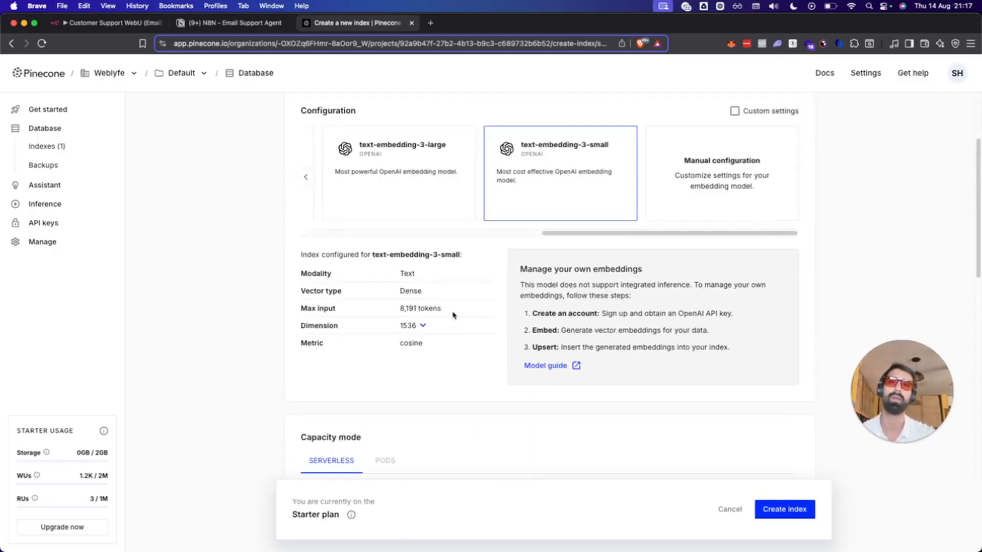
scroll(454, 327, "down", 5)
scroll(479, 246, "down", 5)
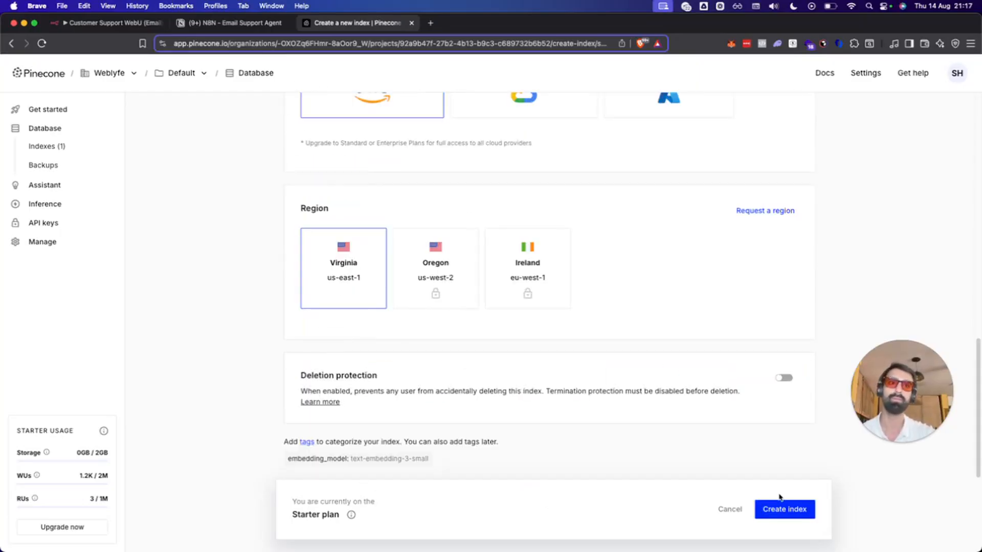
left_click(792, 509)
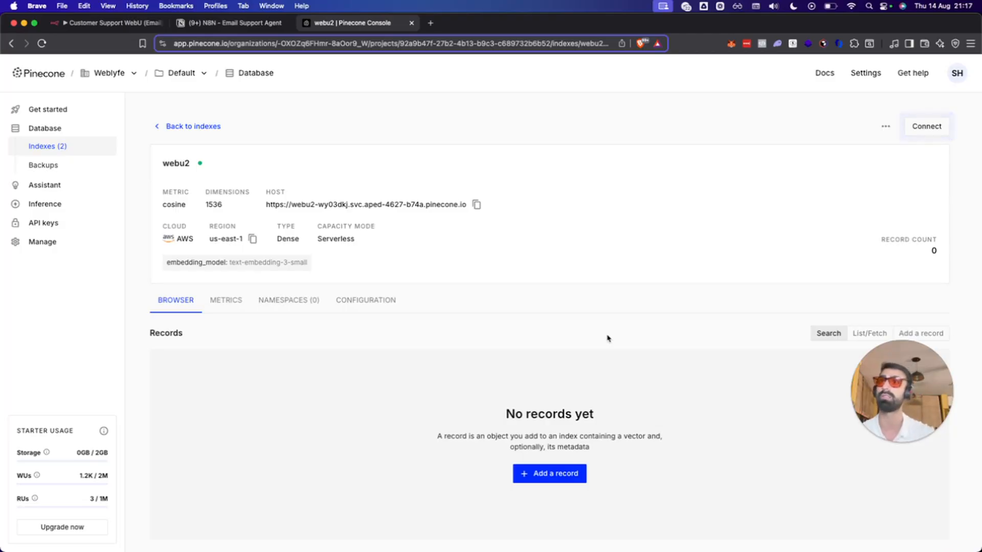
Switch between the n8n workflow and the webu2 index page, then open a new tab.
left_click(104, 25)
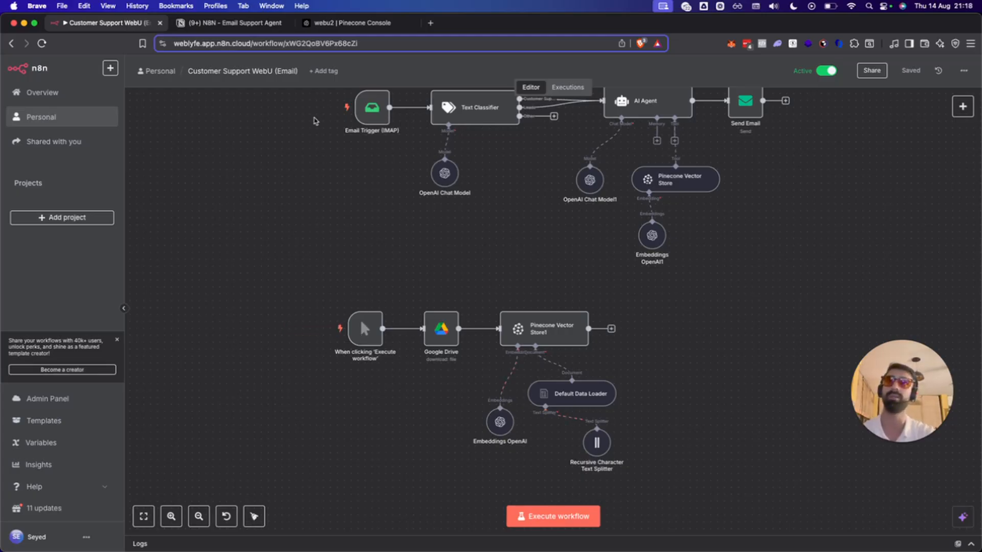
left_click(331, 23)
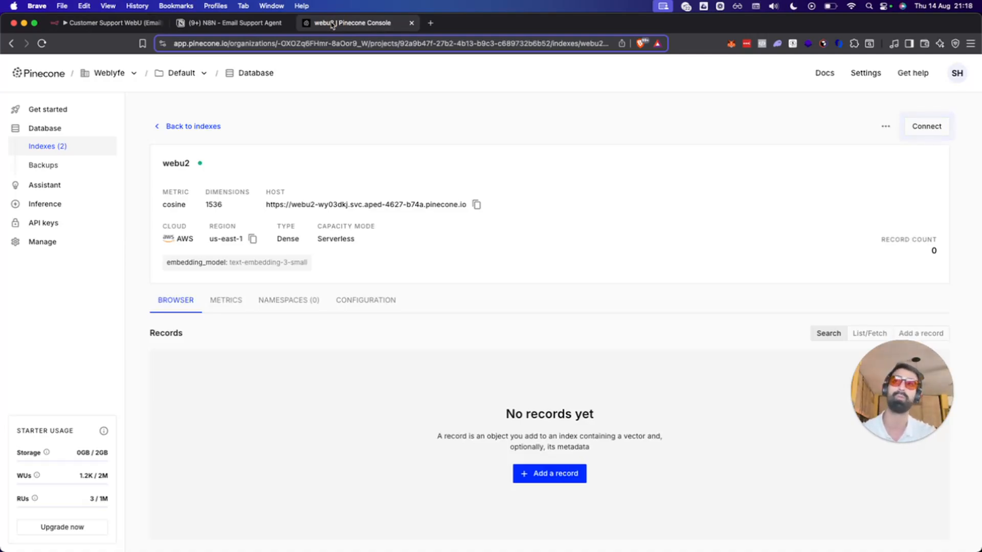
left_click(90, 23)
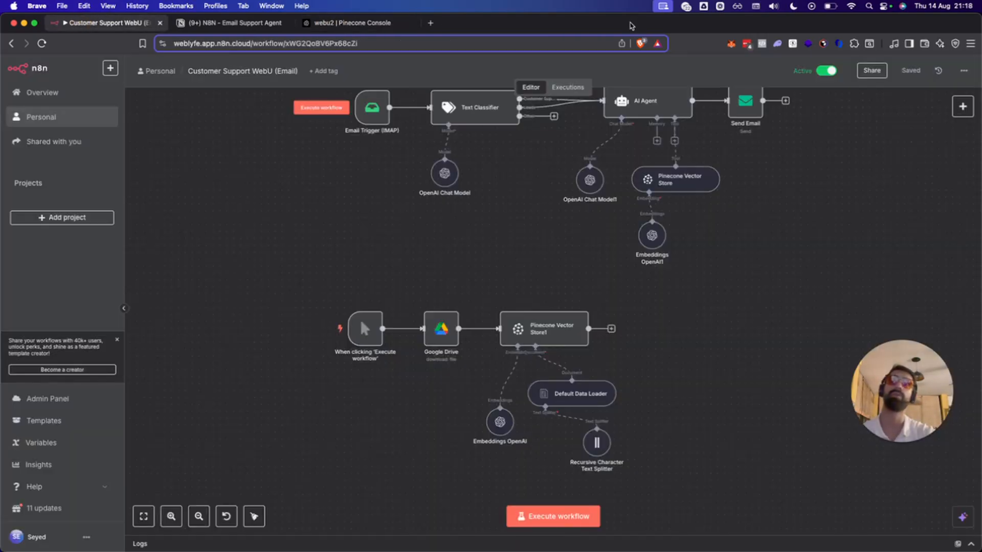
left_click(430, 23)
Go to Google Drive and open the Weblyfe Knowledgebase folder.
type("drive.google.com")
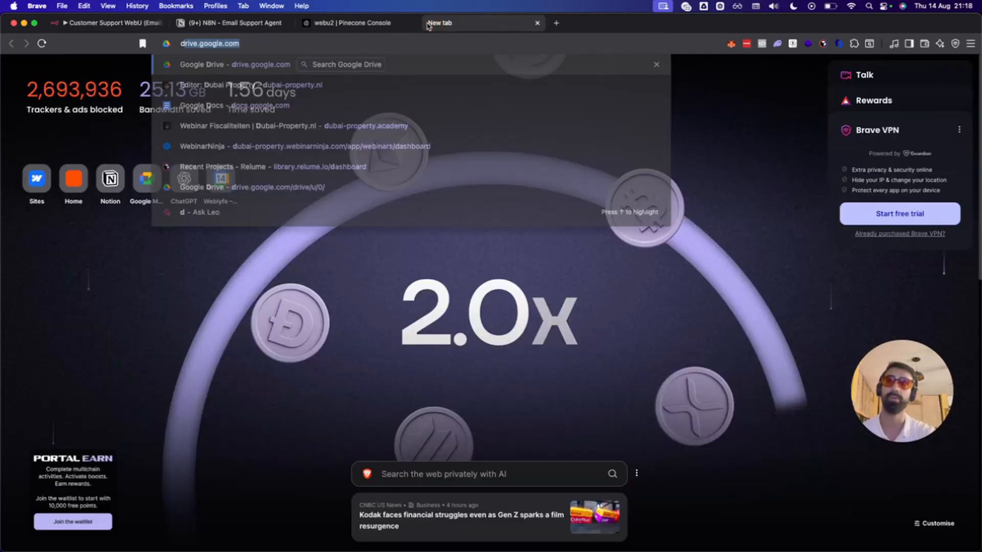
key("Return")
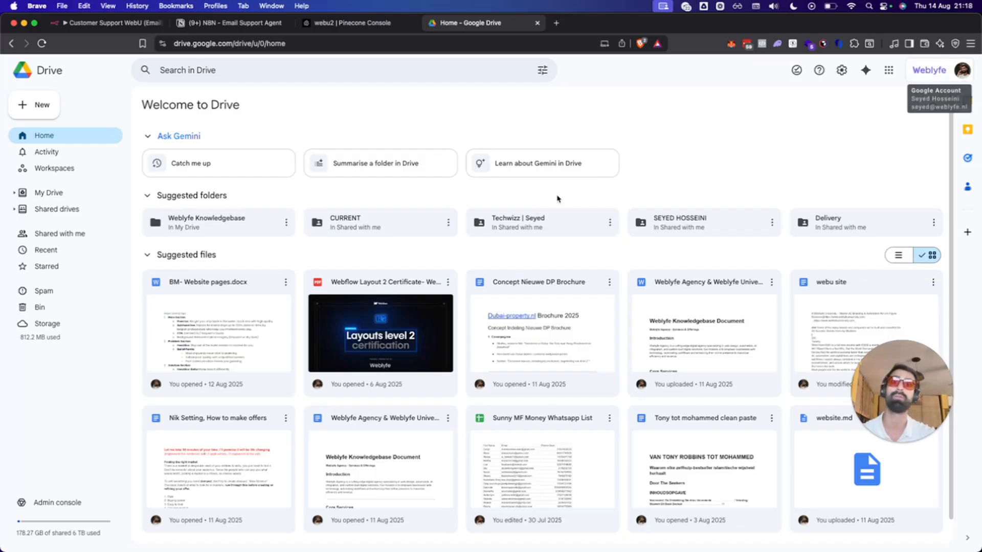
double_click(238, 229)
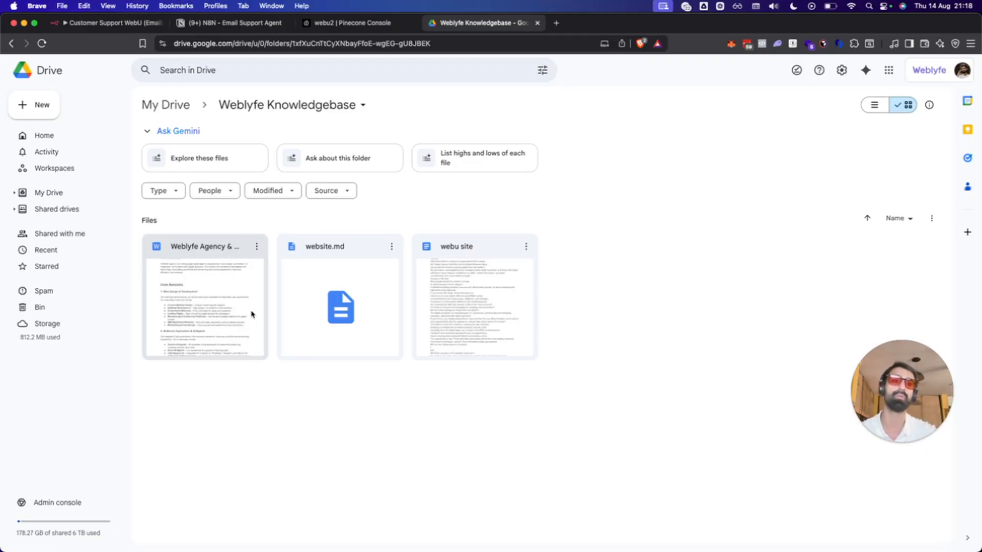
Open the Weblyfe Agency knowledge base doc, read through to the end, and return to the top.
double_click(171, 285)
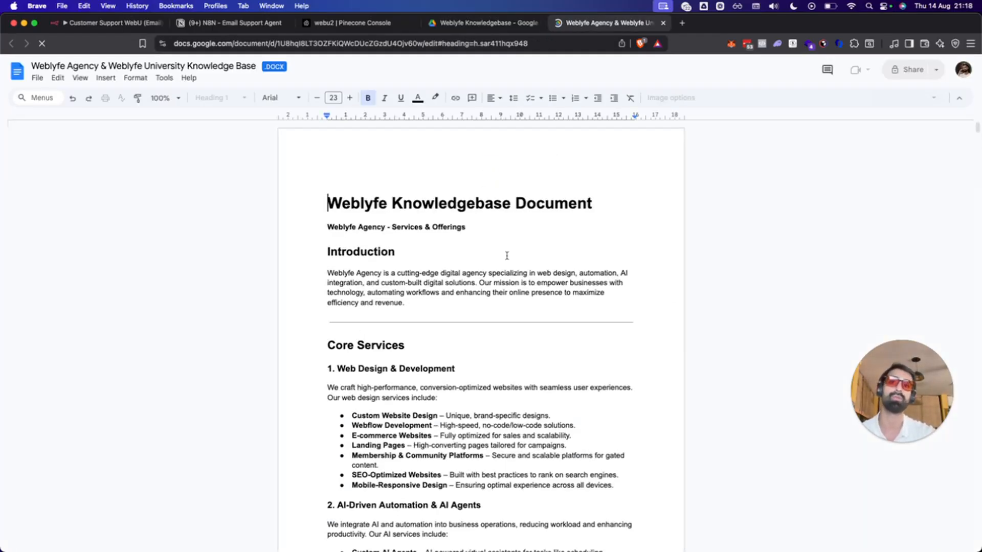
scroll(507, 256, "down", 2)
scroll(507, 256, "down", 20)
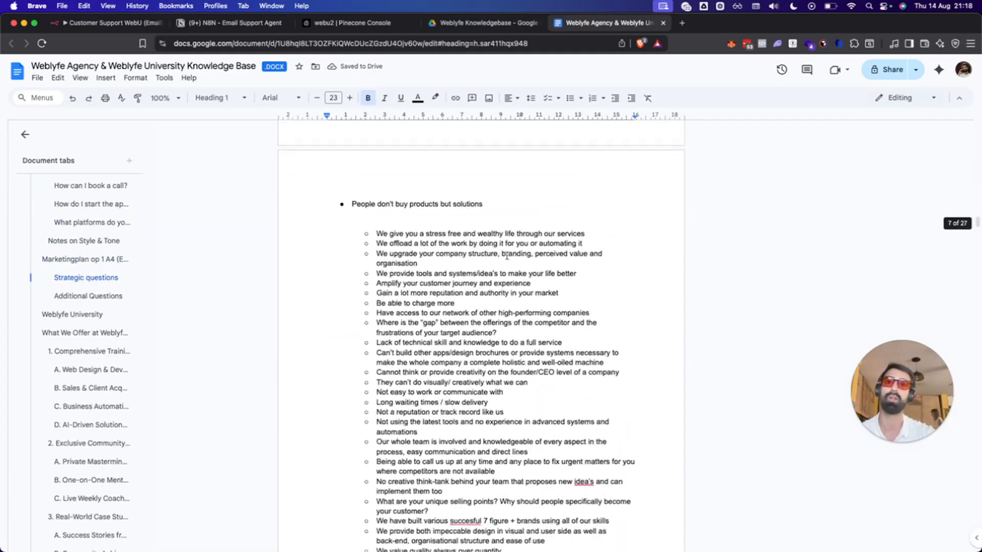
scroll(506, 255, "down", 20)
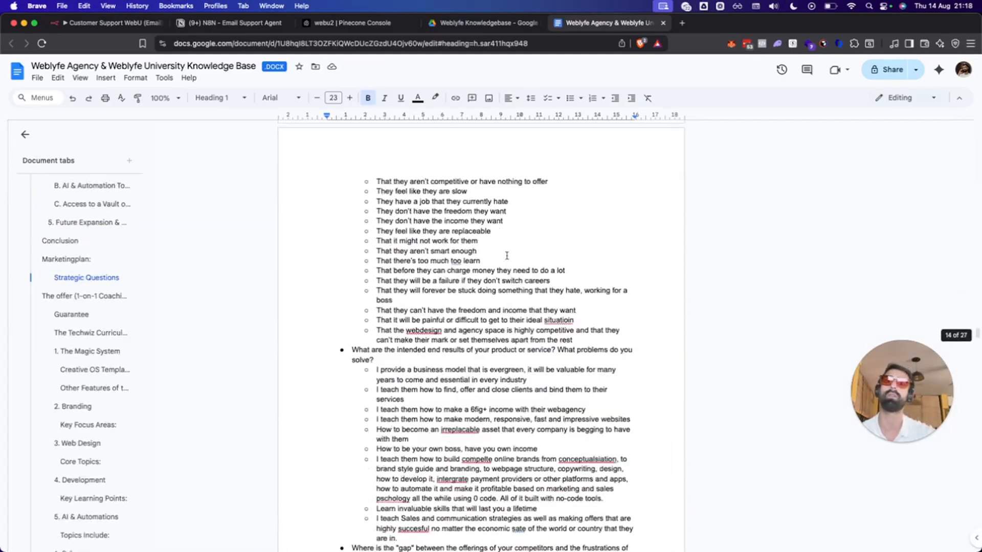
scroll(506, 255, "down", 15)
scroll(507, 256, "down", 10)
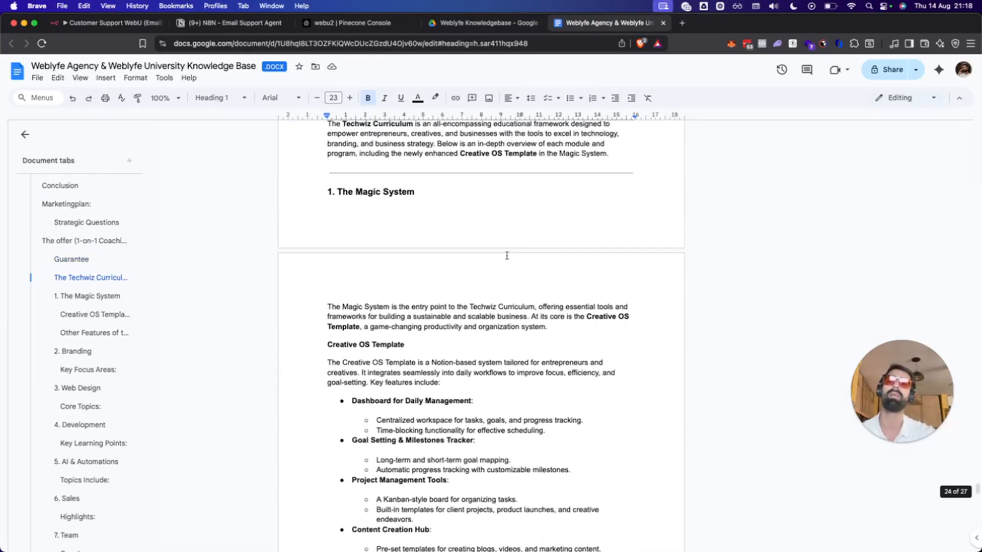
scroll(507, 255, "down", 9)
scroll(506, 255, "down", 20)
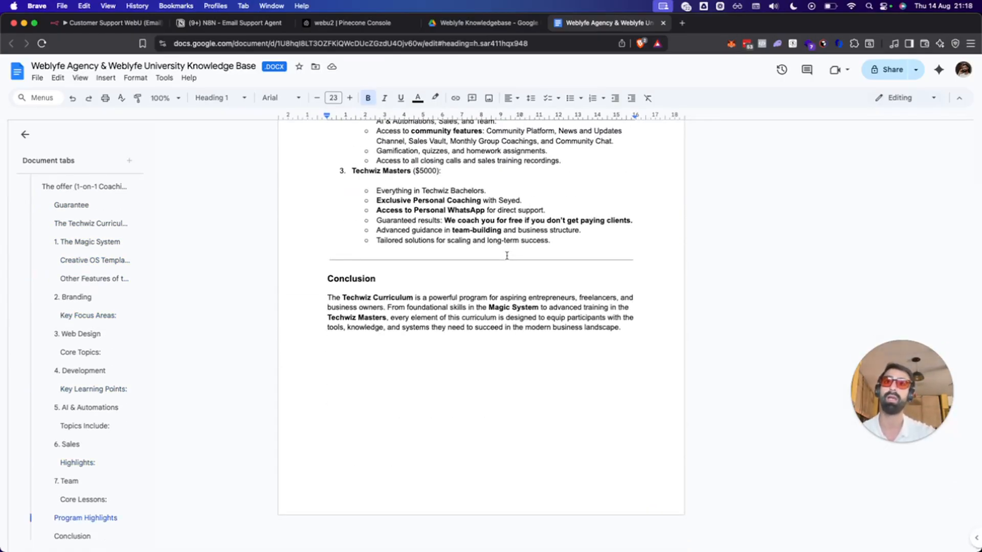
scroll(587, 280, "up", 20)
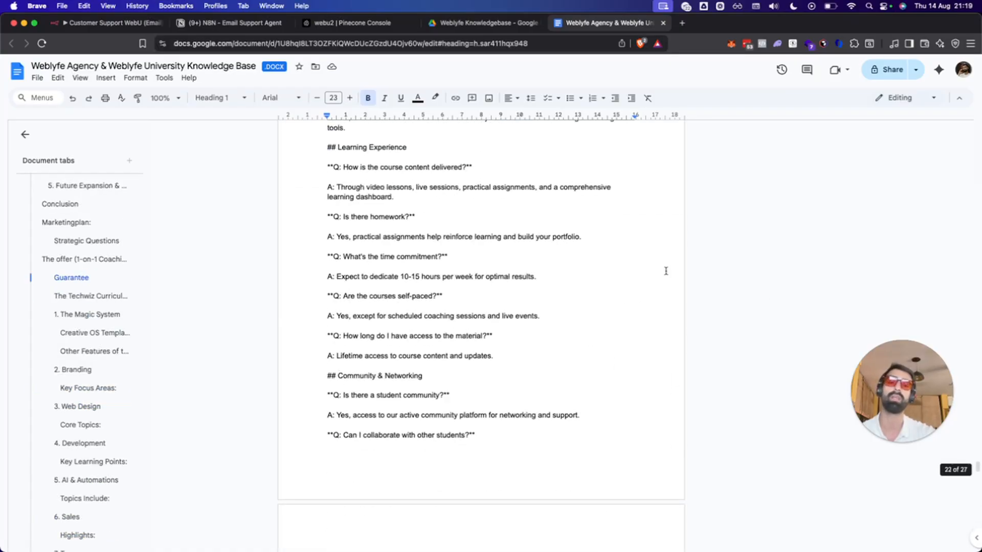
scroll(614, 170, "up", 20)
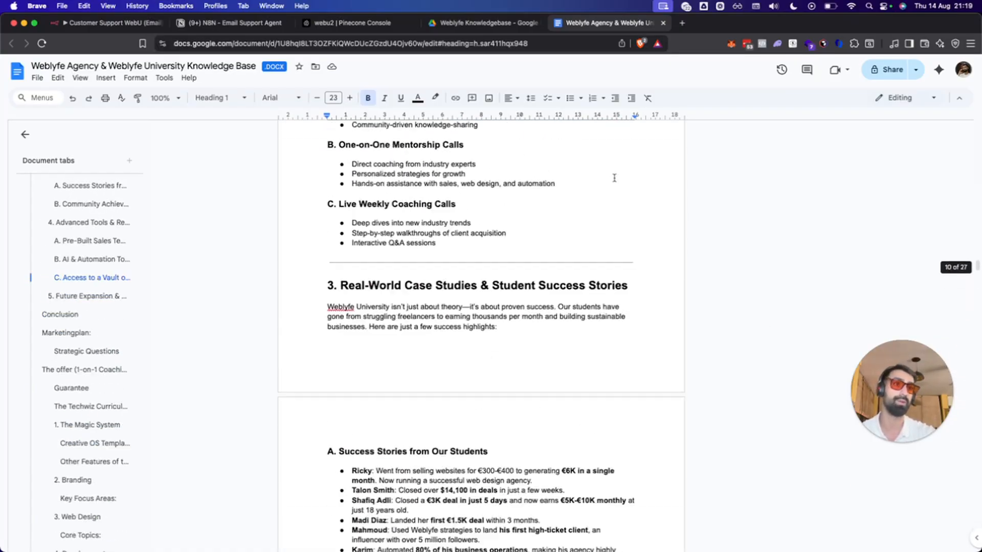
scroll(613, 177, "up", 20)
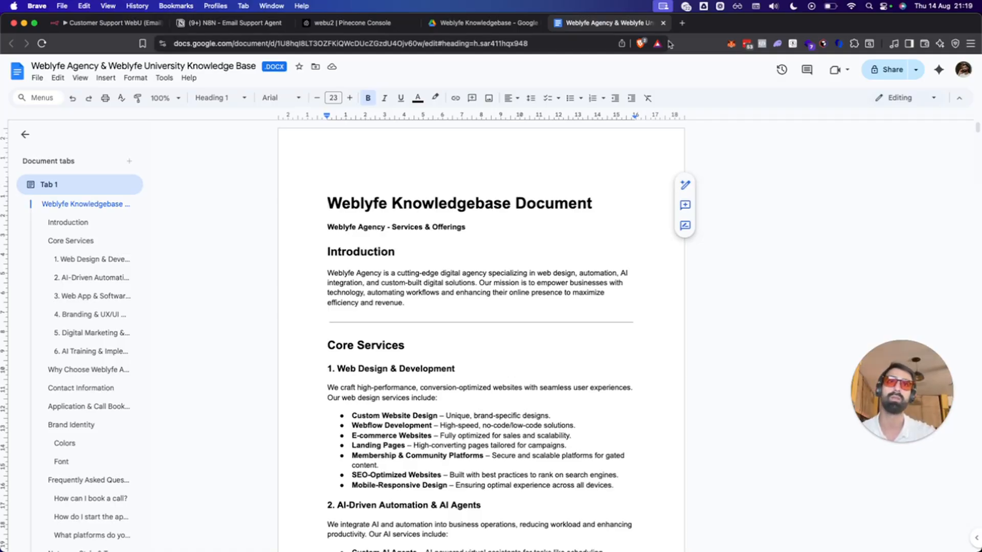
Open chatgpt.com in a new tab and close the knowledge base document tab.
left_click(681, 23)
type("ch")
key("Return")
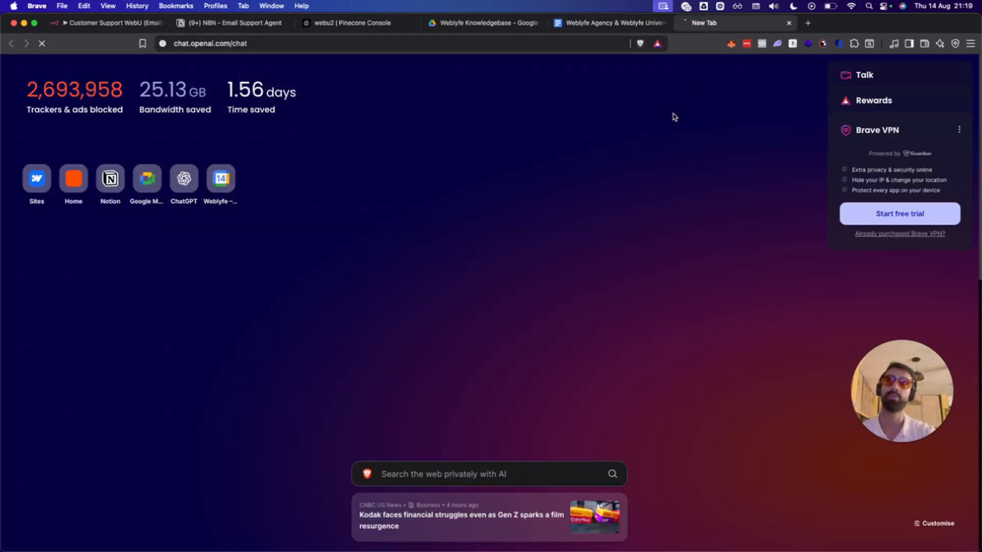
left_click(586, 24)
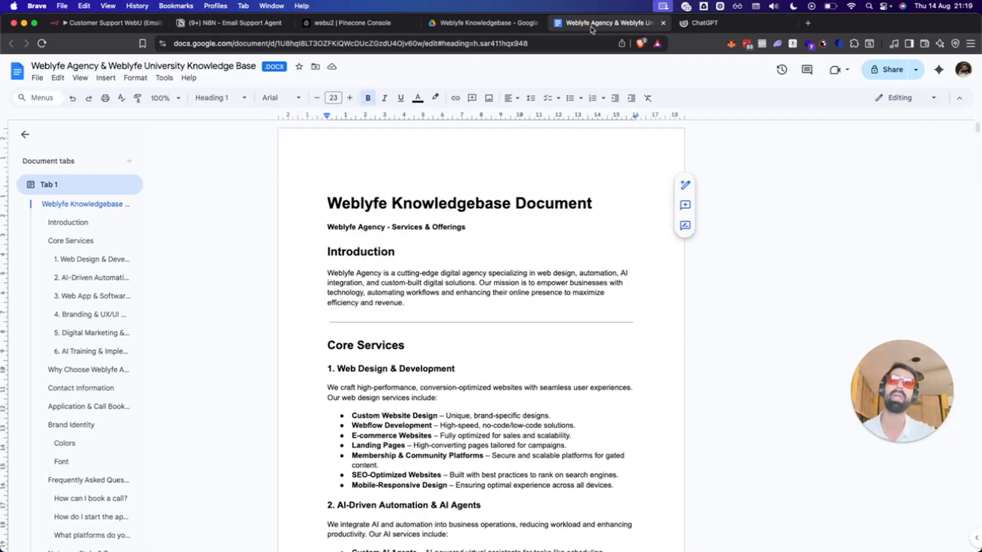
key("super+w")
Cycle through the Drive, Pinecone and notes tabs back to the customer support n8n workflow.
left_click(444, 28)
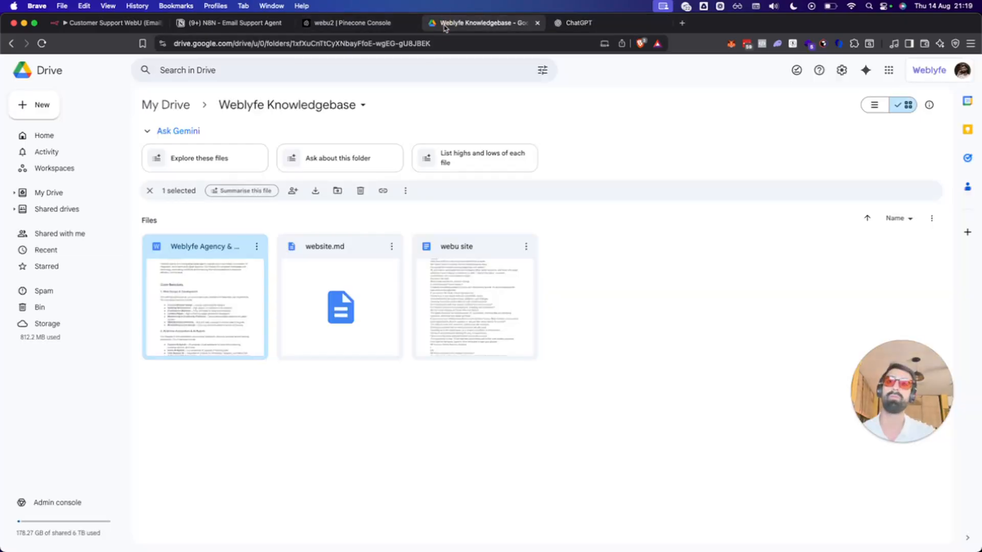
left_click(353, 23)
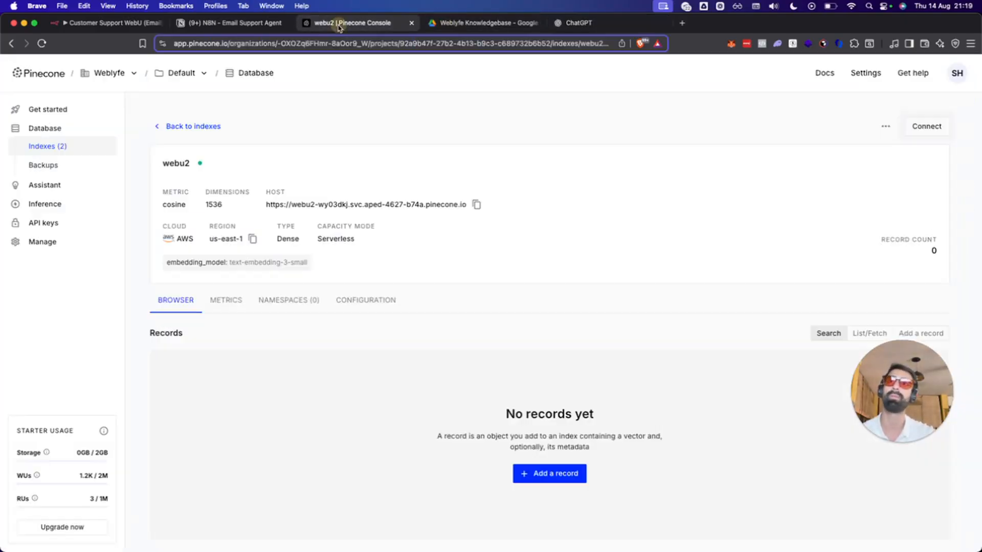
left_click(218, 22)
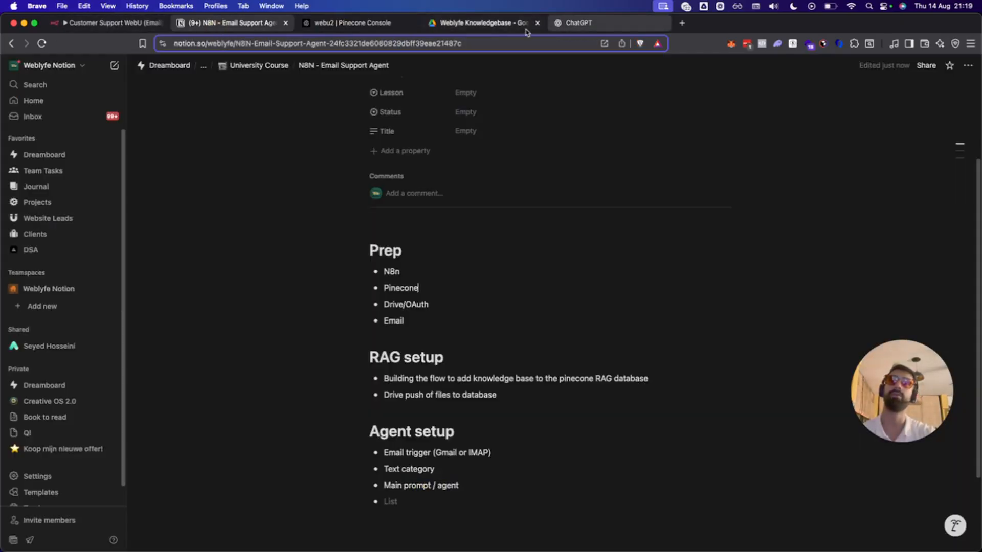
left_click(509, 29)
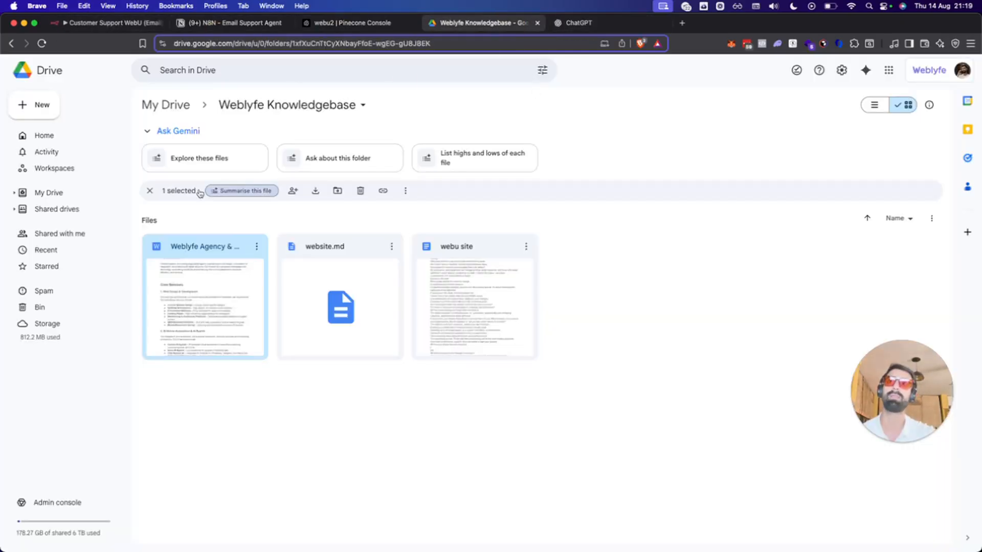
left_click(115, 22)
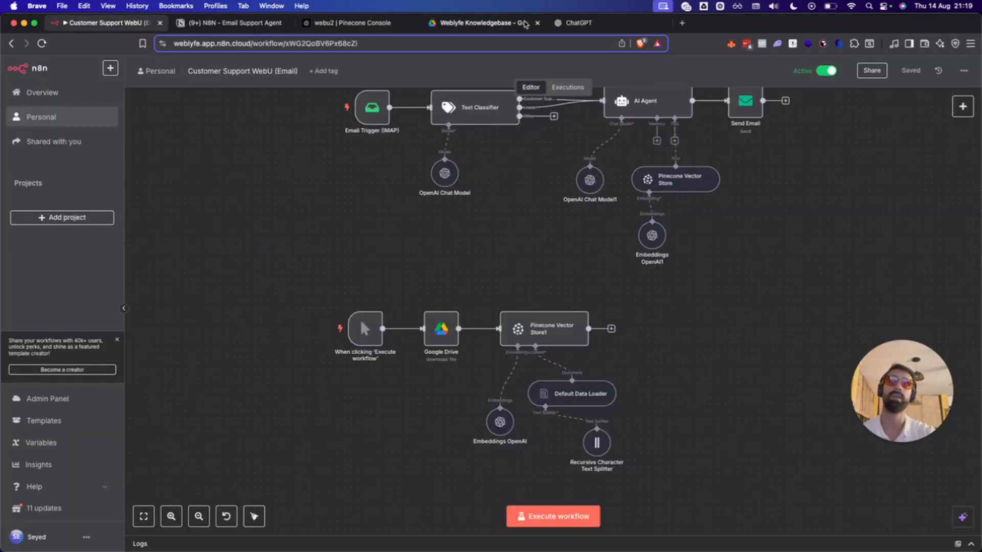
Open the workflows overview in a new tab, then inspect the Default Data Loader and Text Splitter nodes.
left_click(62, 94, "super")
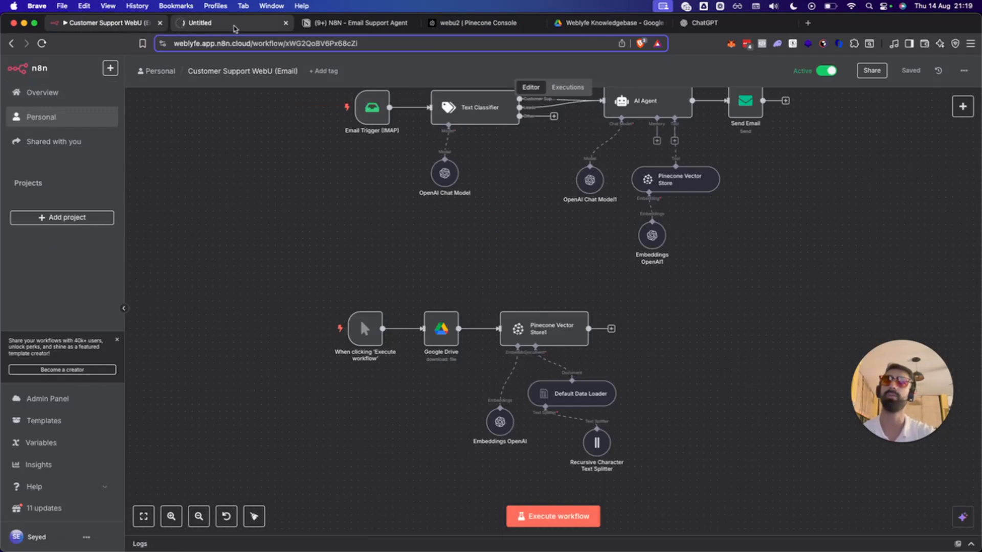
left_click(235, 23)
left_click(76, 22)
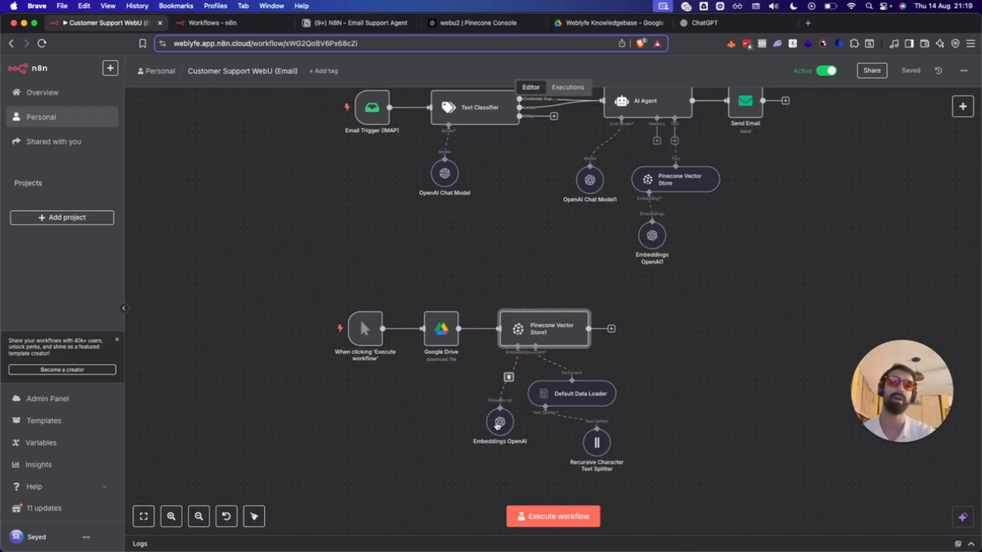
left_click(601, 391)
left_click(601, 448)
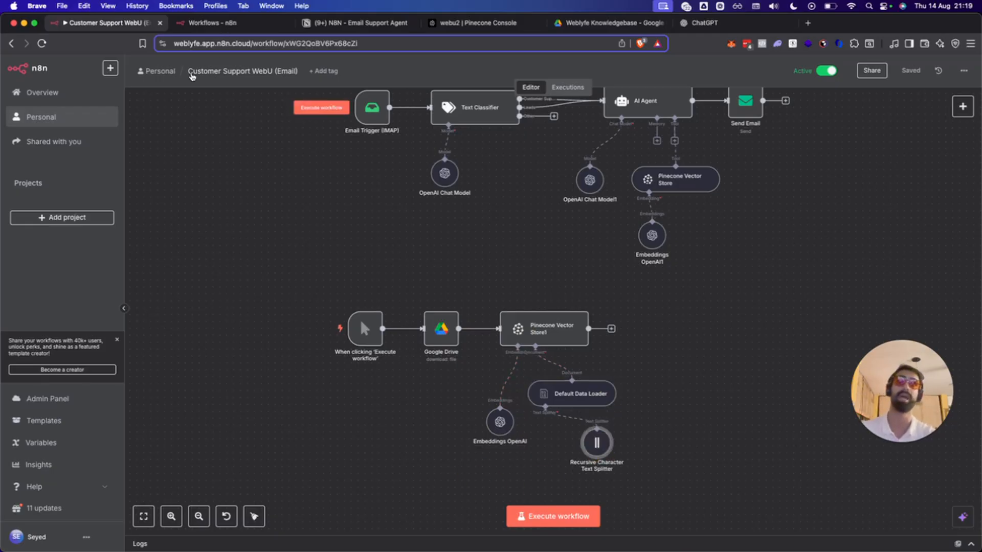
Create a new empty workflow starting with a manual trigger.
left_click(211, 22)
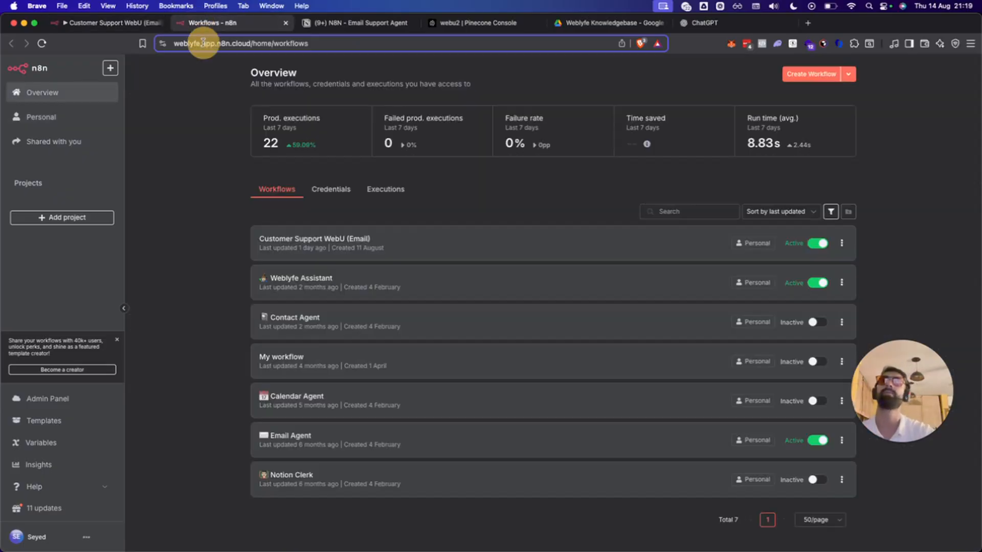
left_click(817, 76)
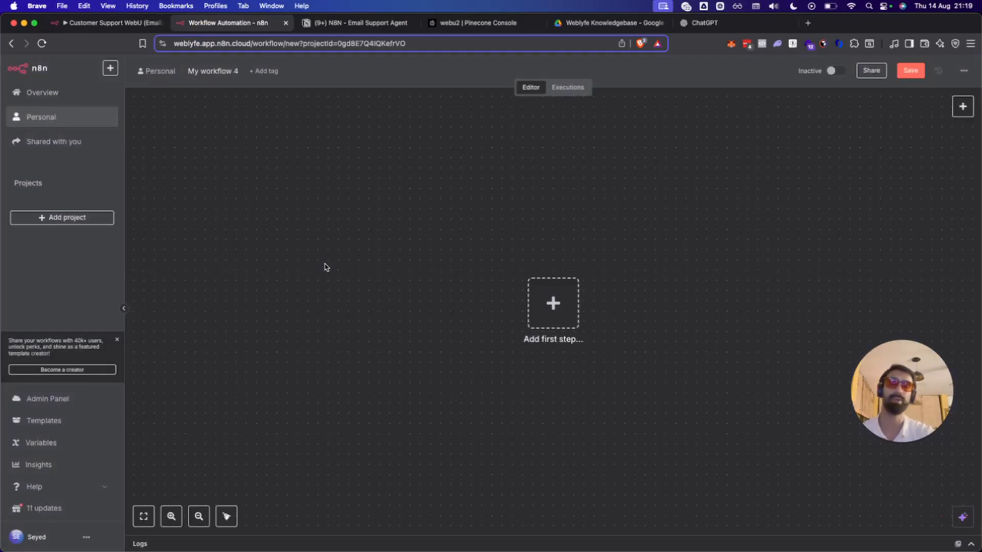
left_click(538, 309)
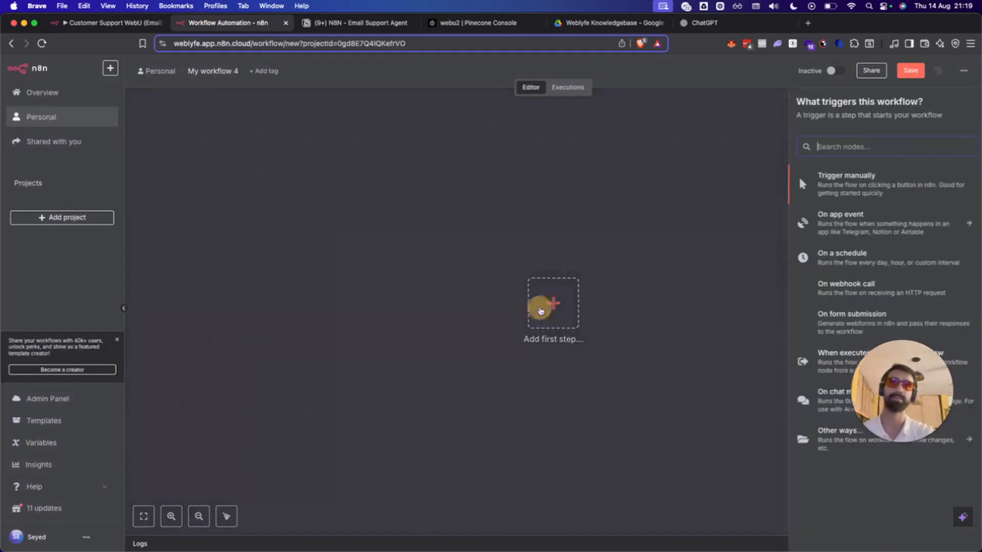
left_click(916, 185)
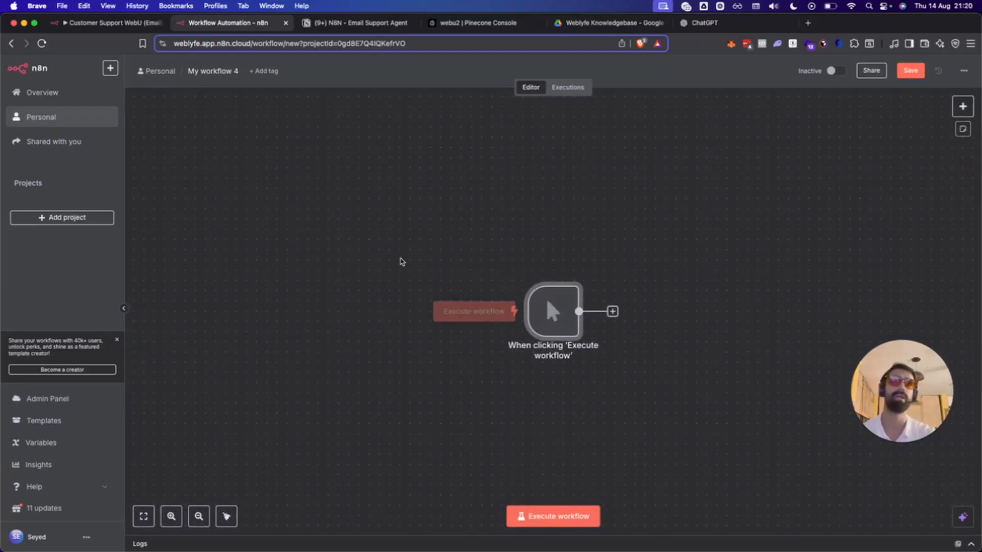
left_click(650, 364)
Add a Google Drive 'Download file' node after the manual trigger.
left_click(612, 312)
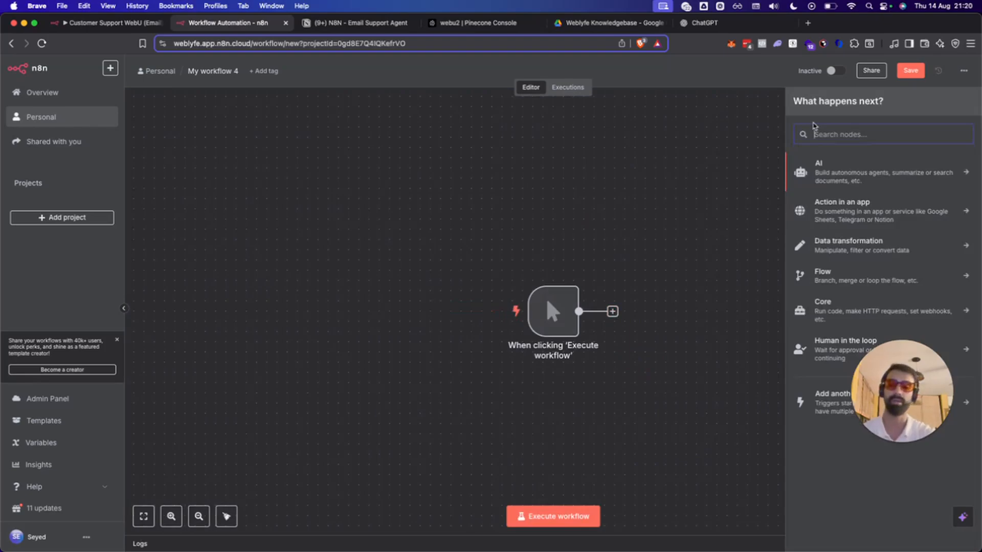
type("drive")
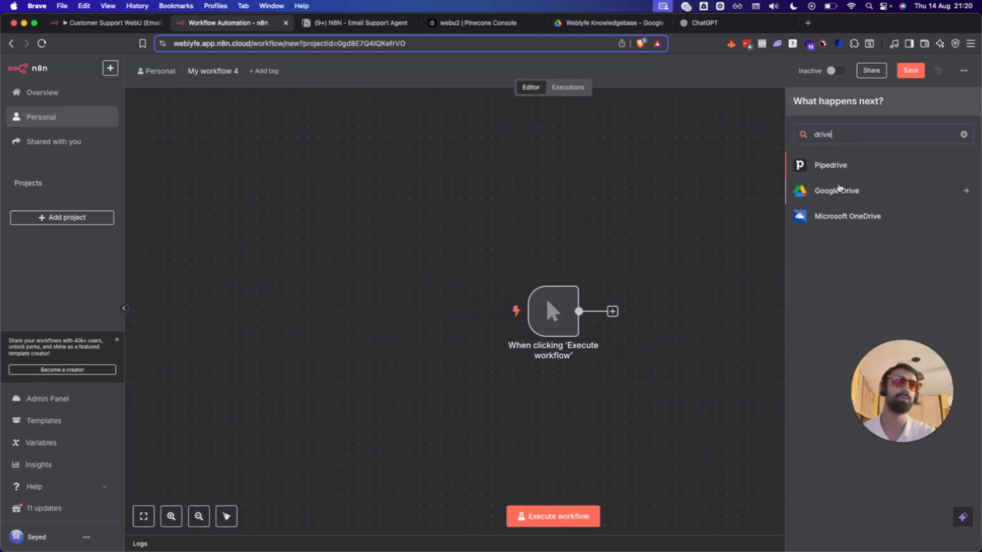
left_click(839, 189)
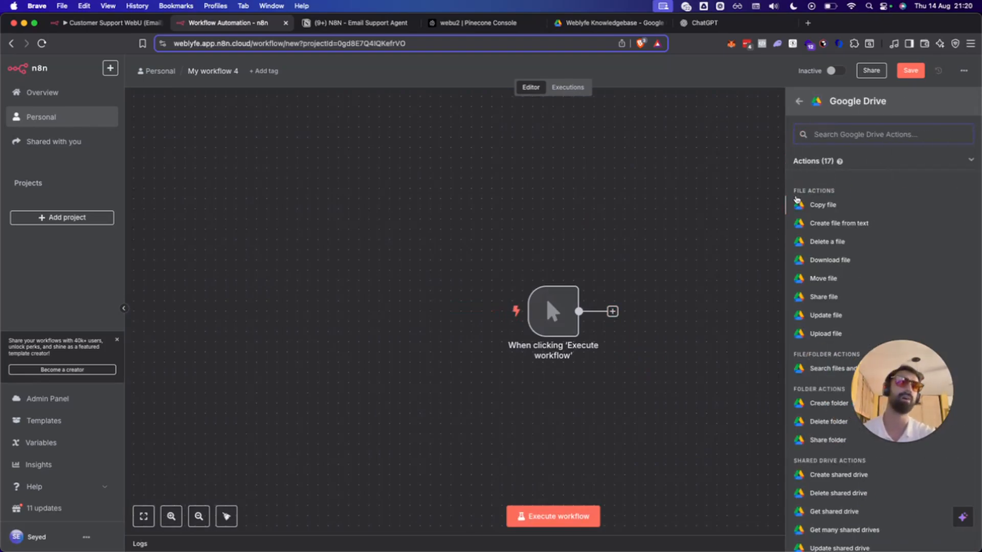
left_click(845, 263)
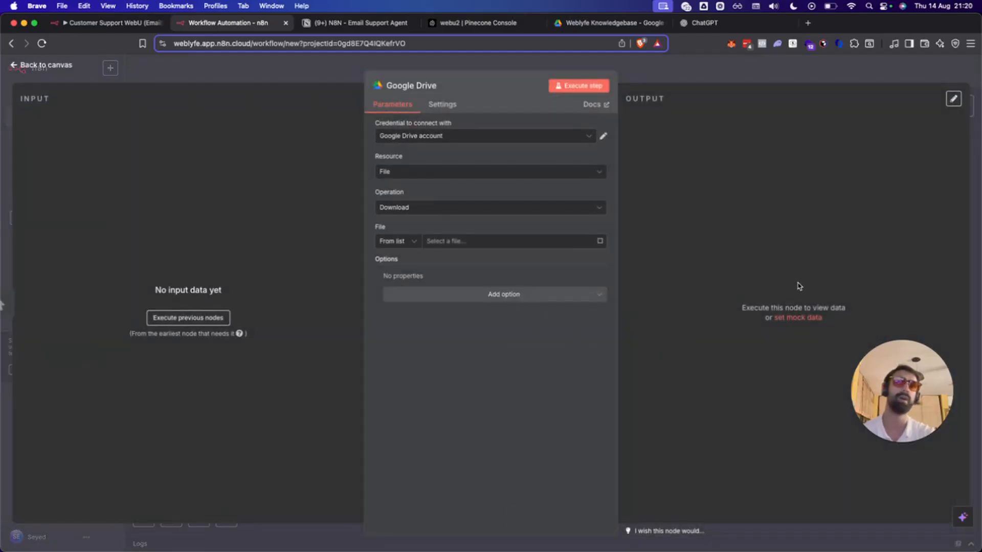
Create a new Google Drive credential and edit its name, lowercasing the capital S.
left_click(510, 135)
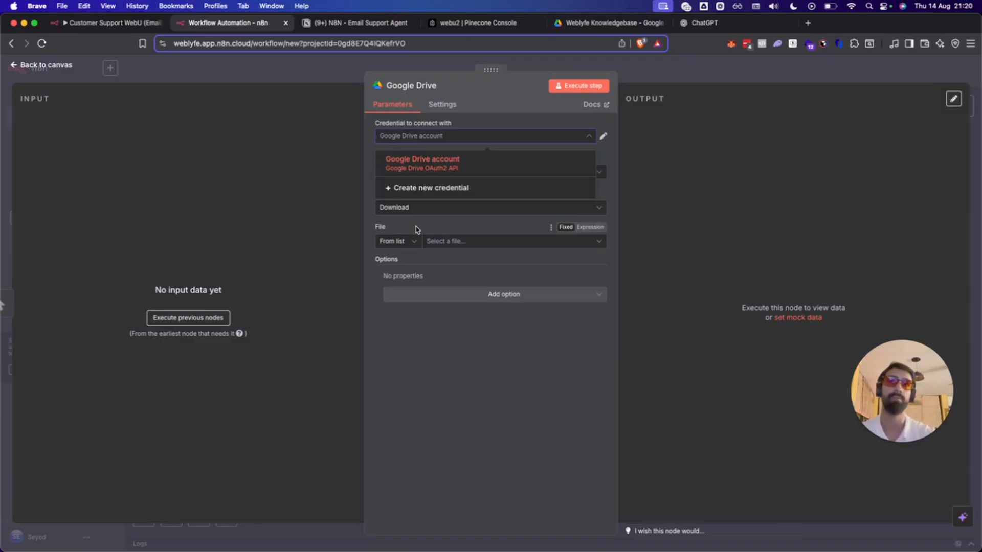
left_click(447, 192)
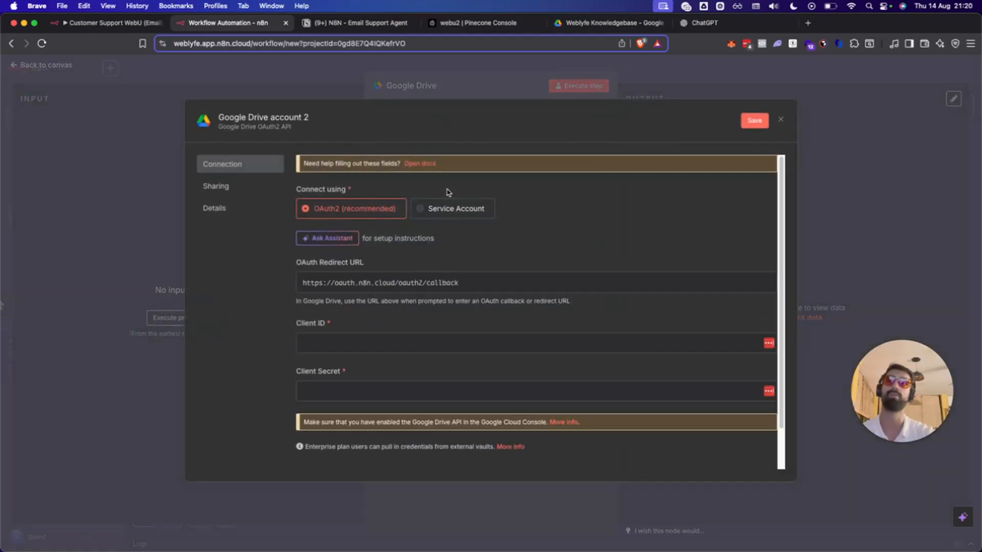
left_click(264, 118)
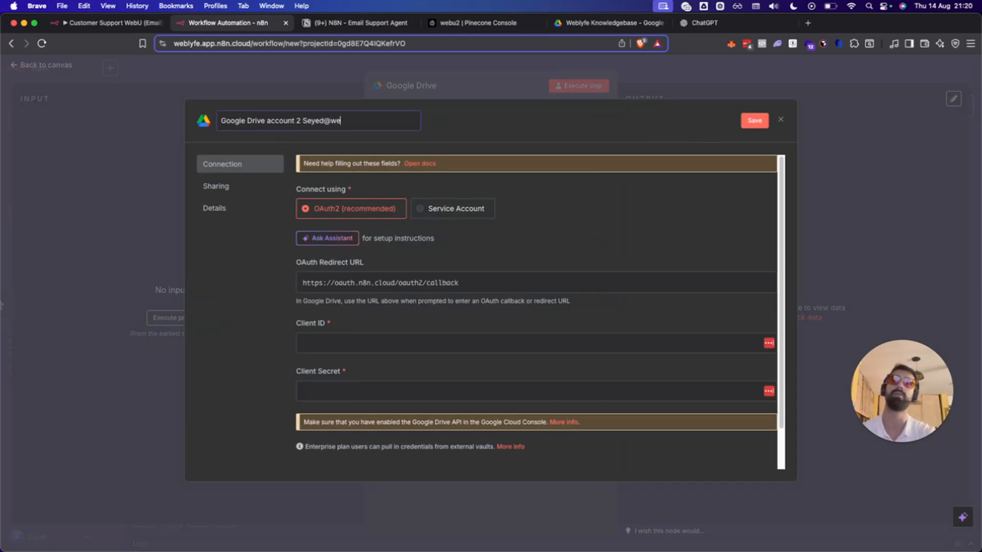
left_click_drag(303, 120, 309, 121)
type("s")
left_click(595, 236)
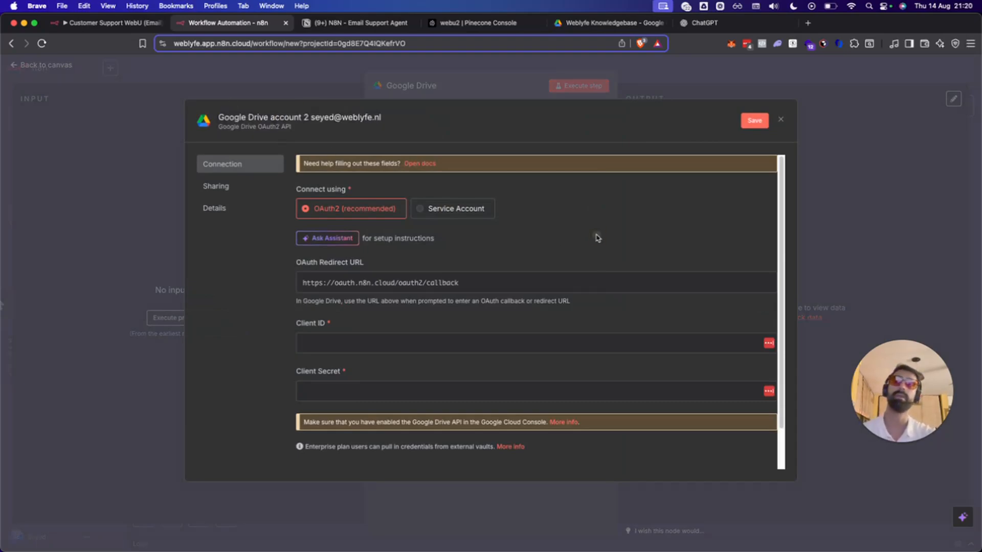
Inspect the empty Client ID and Client Secret fields and open the Google OAuth2 help docs.
left_click(313, 342)
left_click(317, 385)
left_click(477, 268)
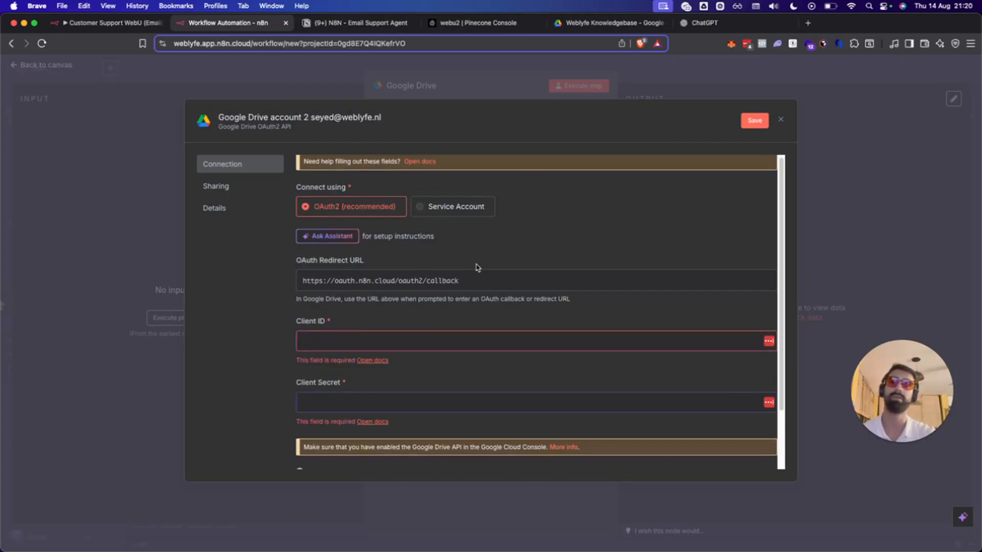
scroll(346, 378, "down", 3)
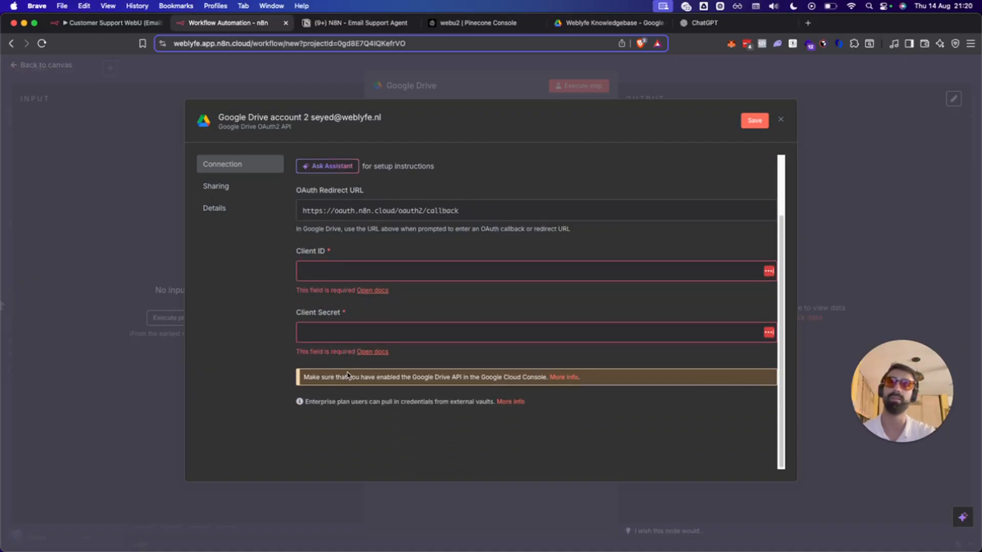
scroll(346, 377, "up", 3)
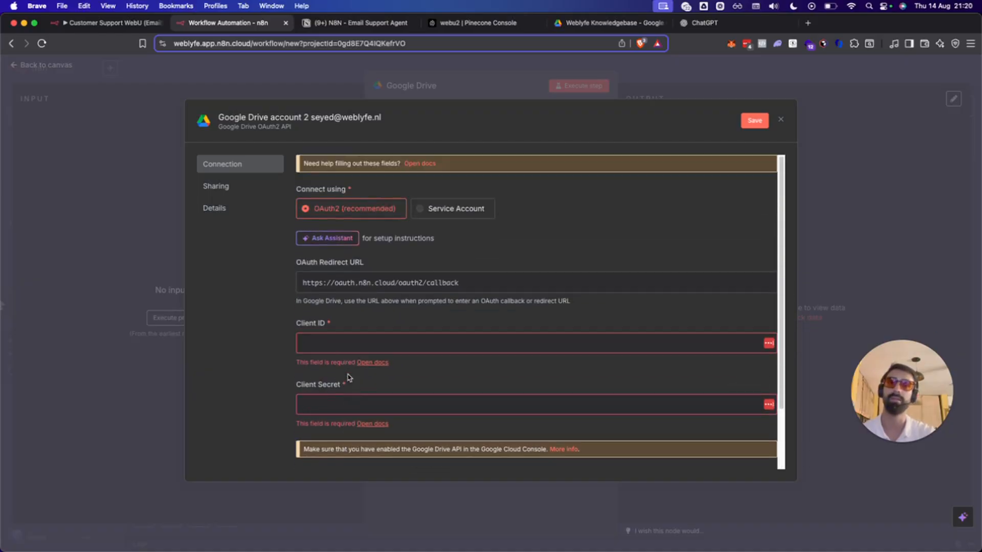
left_click(562, 449)
Follow the docs' Google Cloud prerequisite link, verify the signed-in account, and open the Console.
left_click(344, 24)
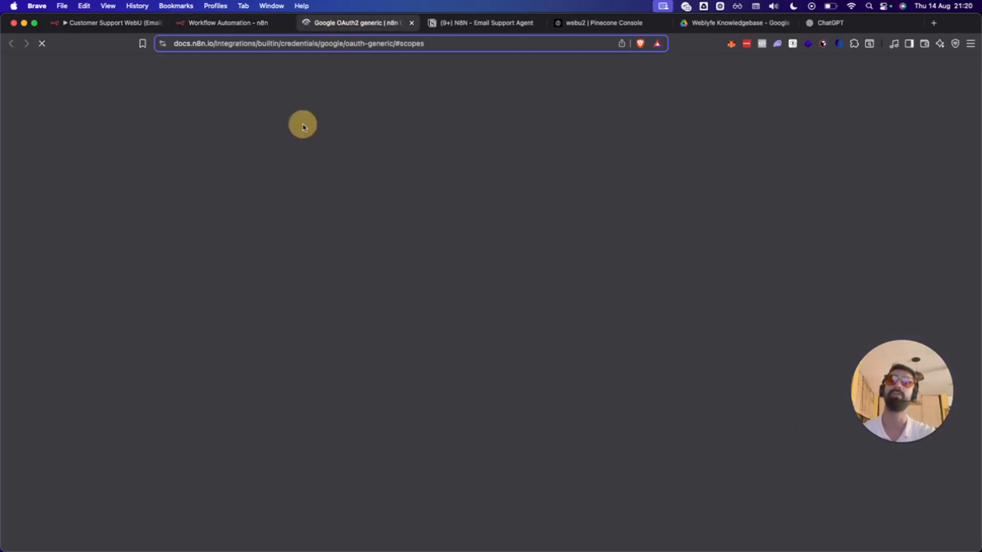
scroll(422, 201, "up", 15)
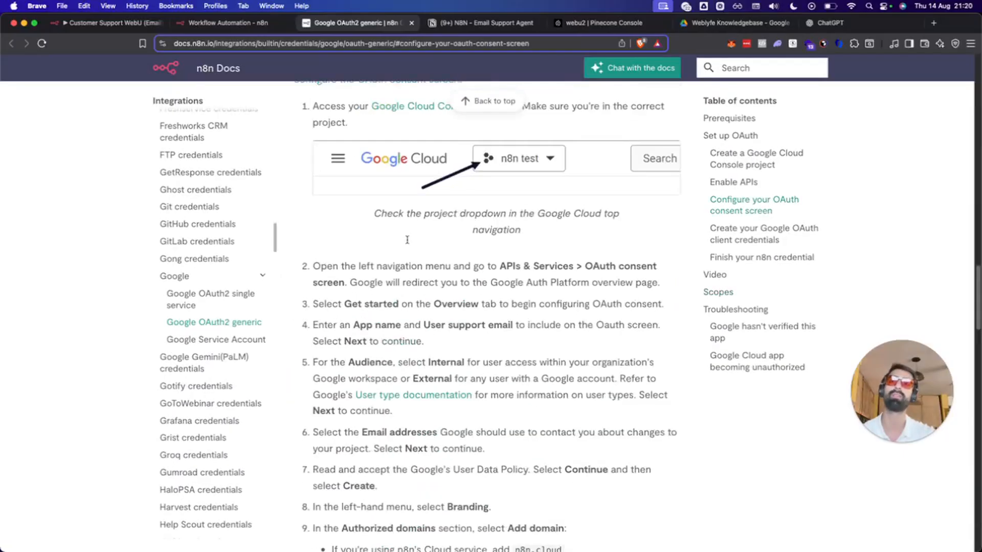
scroll(400, 301, "down", 5)
scroll(436, 210, "up", 4)
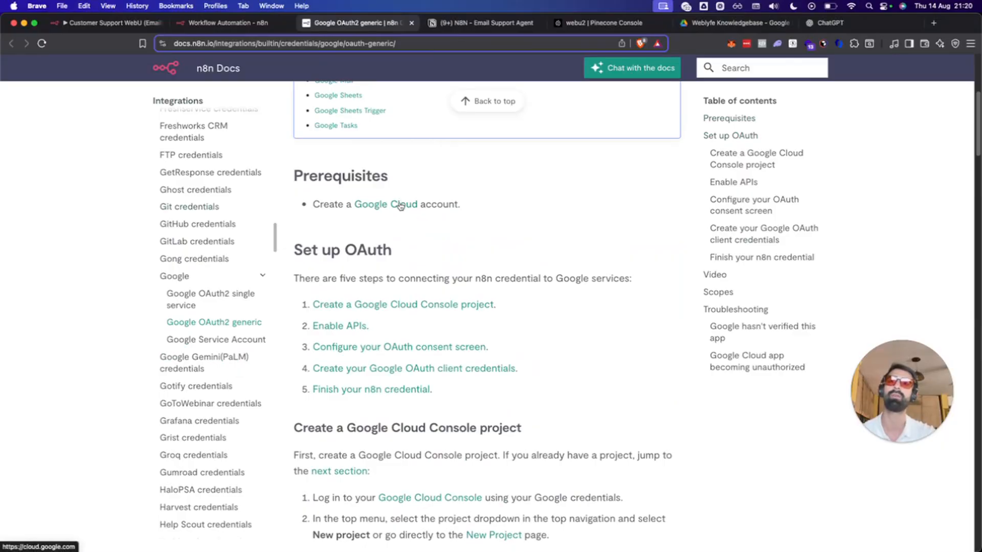
left_click(401, 205)
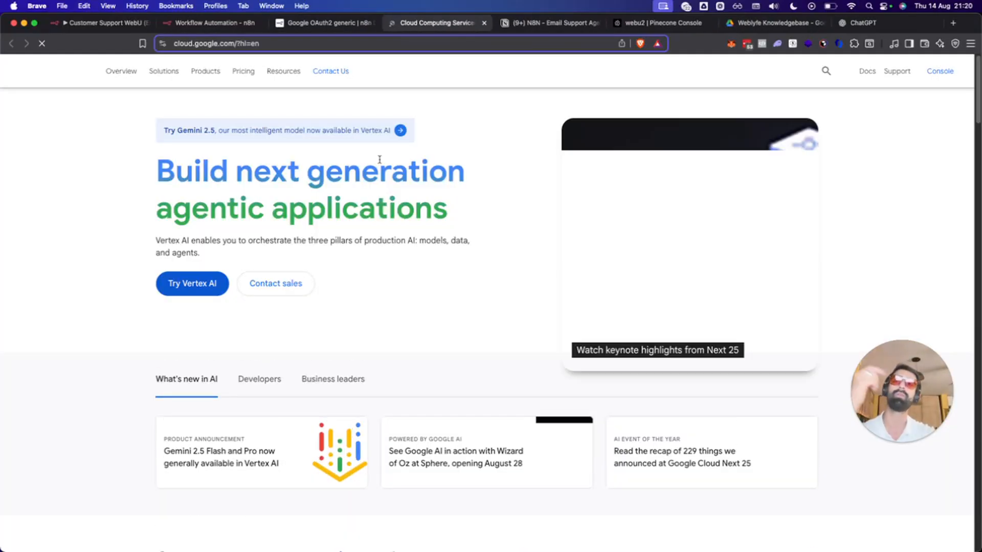
left_click(947, 74)
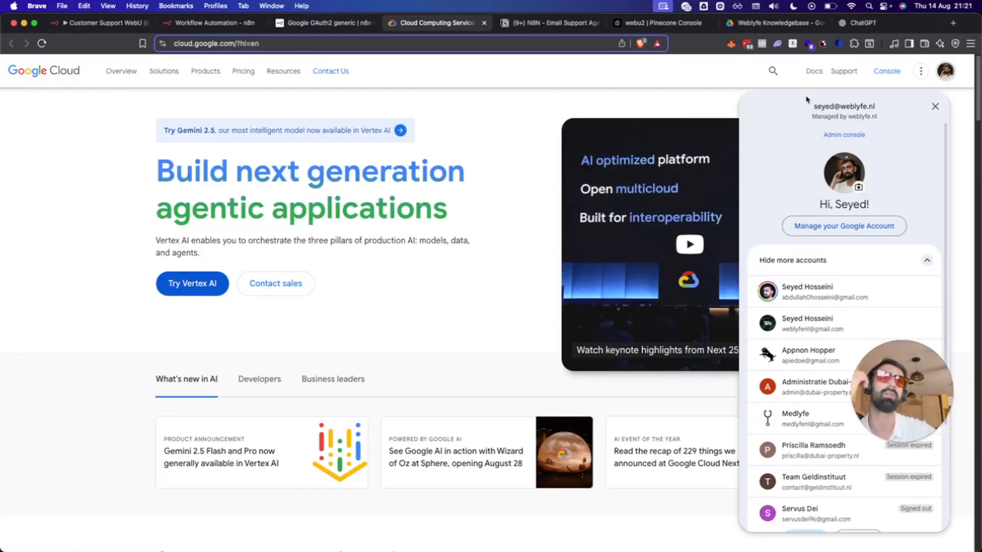
left_click(869, 75)
left_click(872, 72)
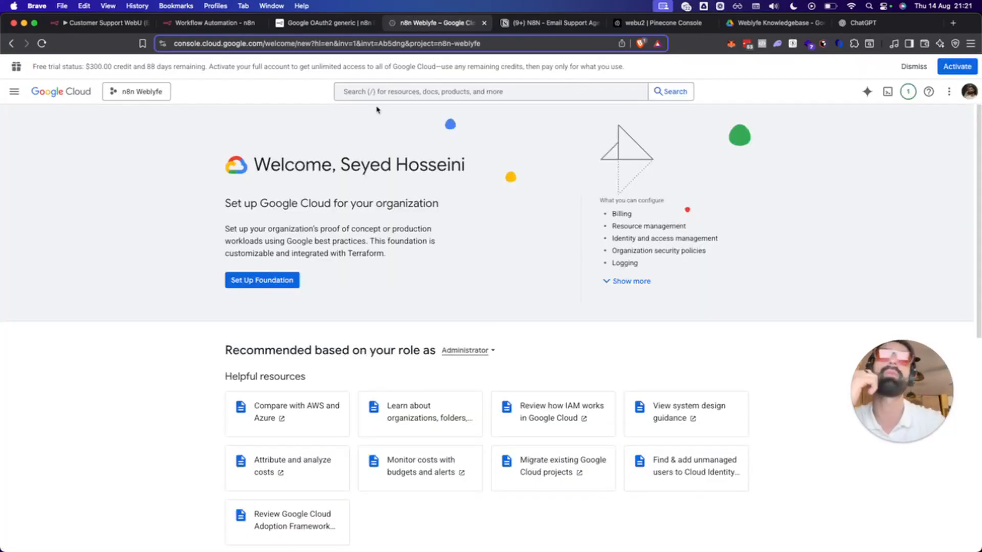
Create a Google Cloud project called 'demo' and switch the console to it.
left_click(123, 94)
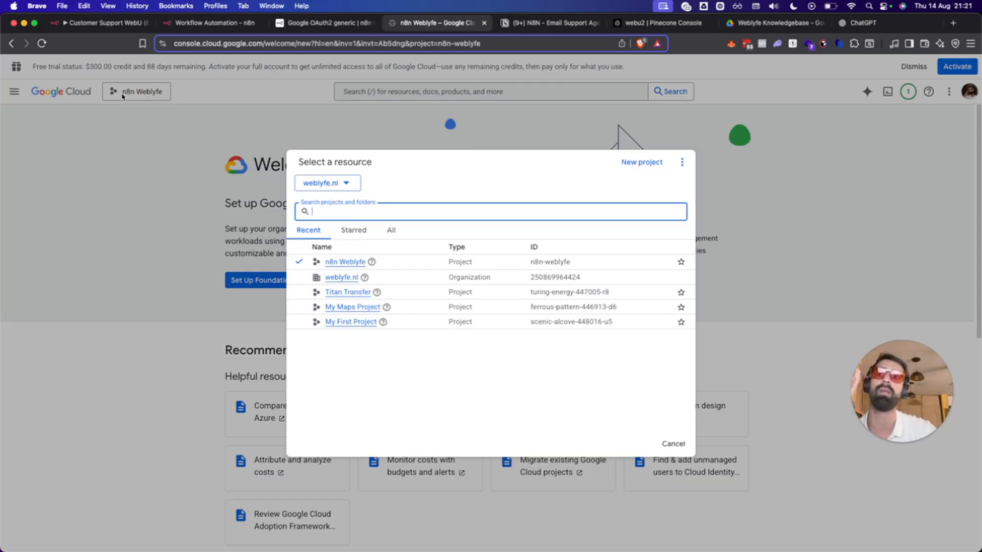
left_click(641, 163)
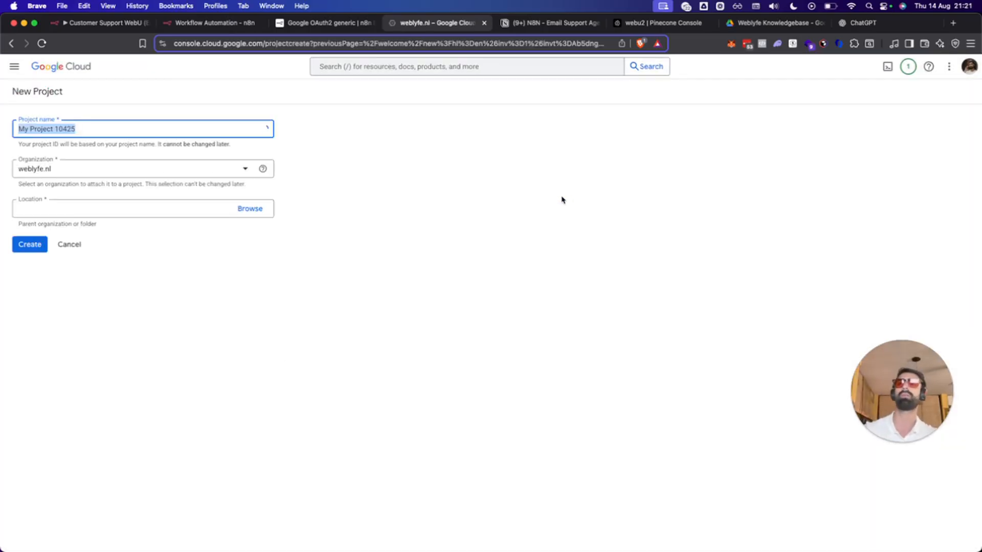
type("demo")
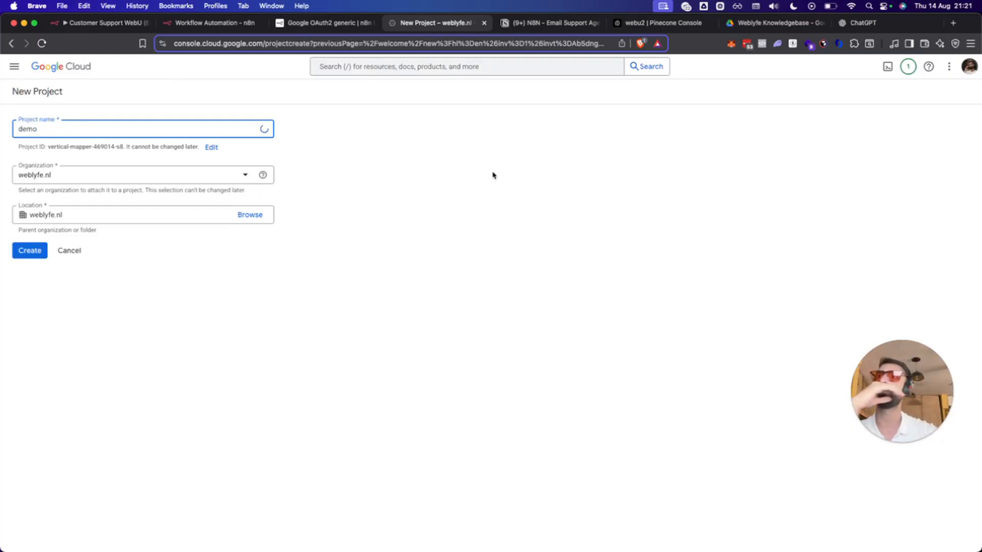
left_click(32, 253)
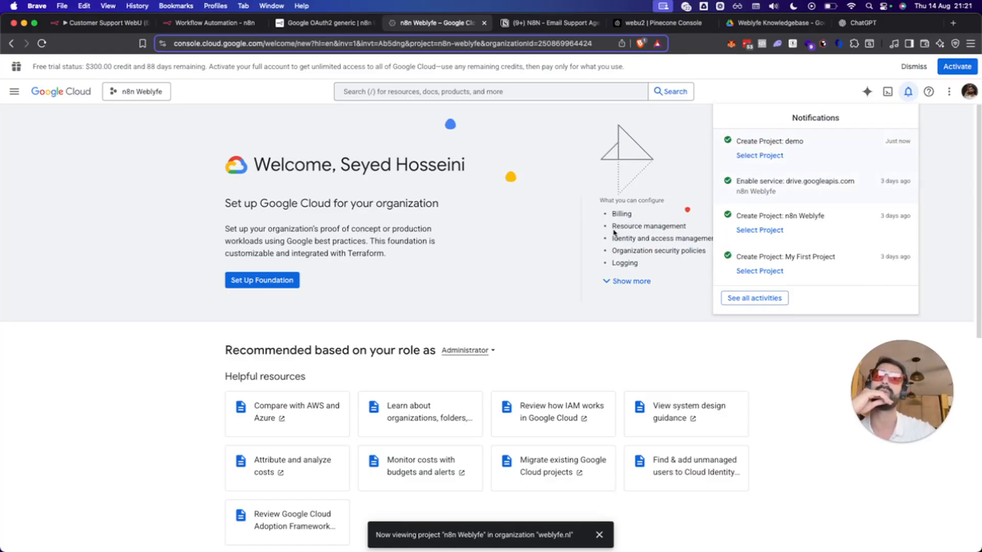
left_click(768, 156)
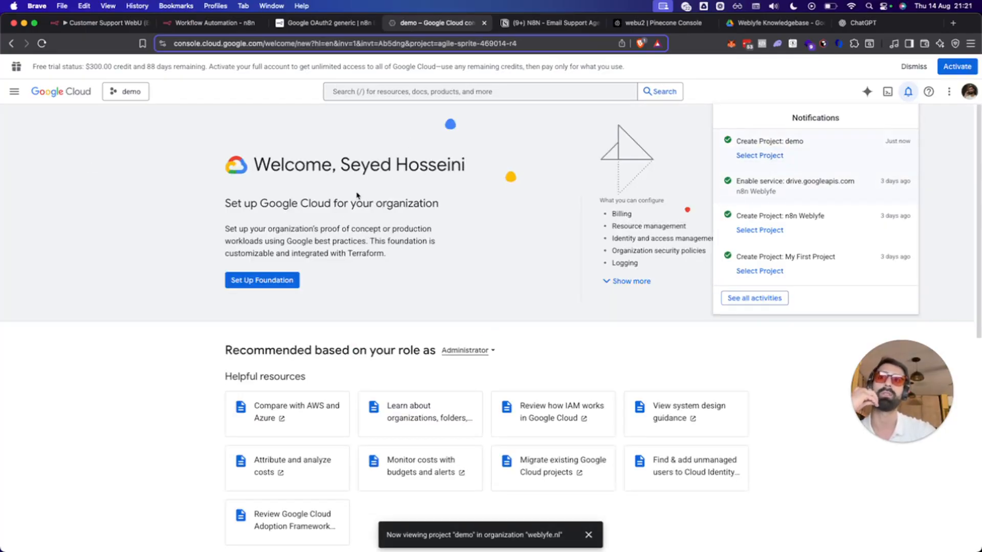
left_click(357, 195)
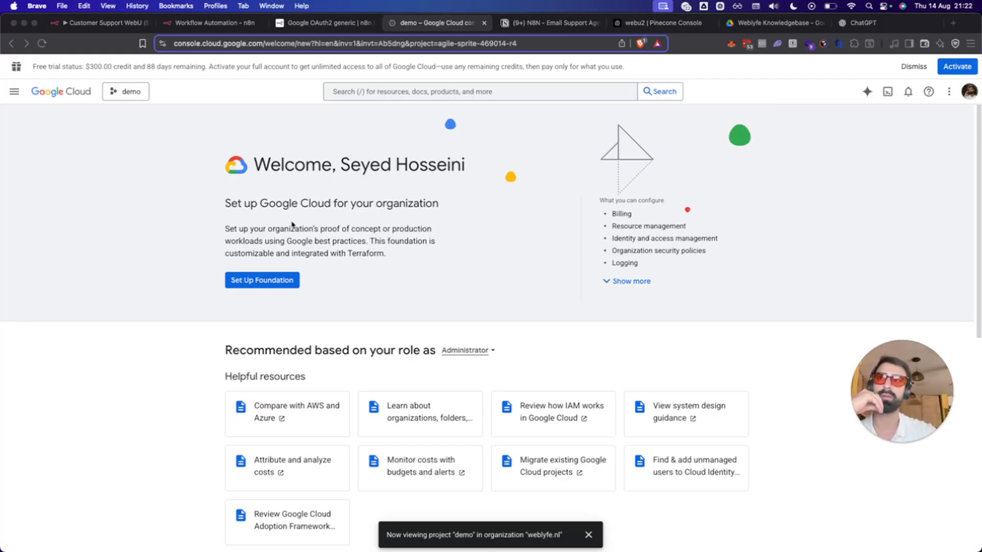
Find the OAuth overview via an 'oauth' search and start the Google Auth Platform setup.
left_click(80, 156)
left_click(343, 89)
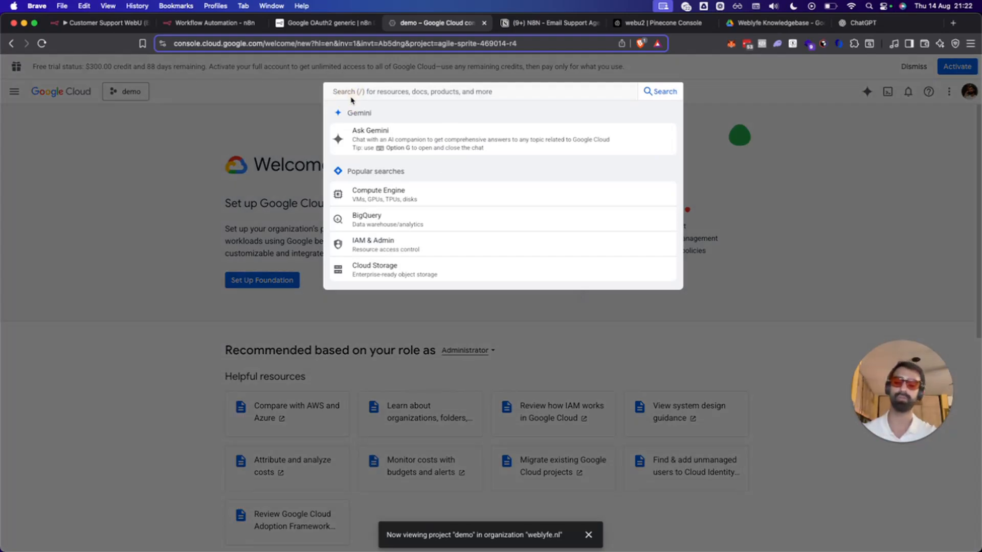
type("oauth")
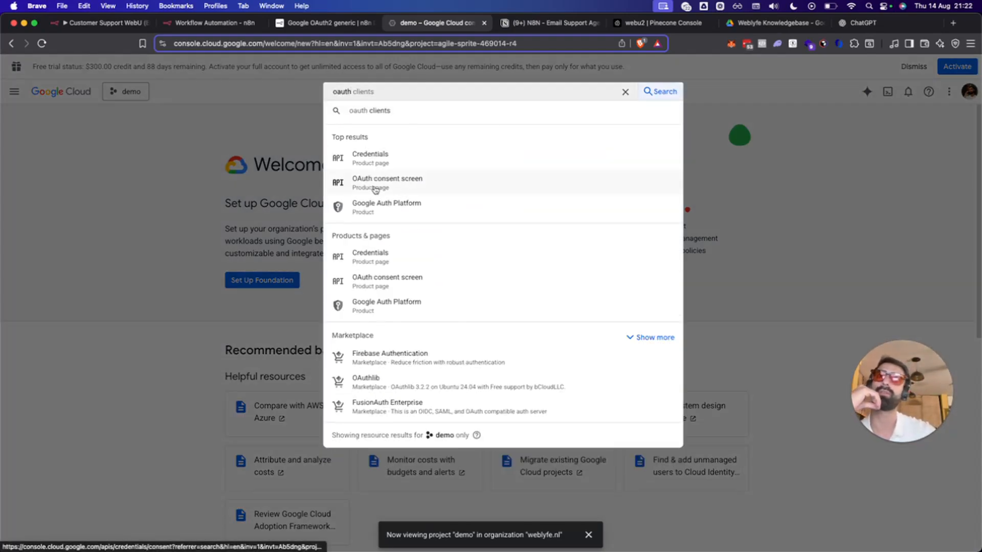
left_click(407, 192)
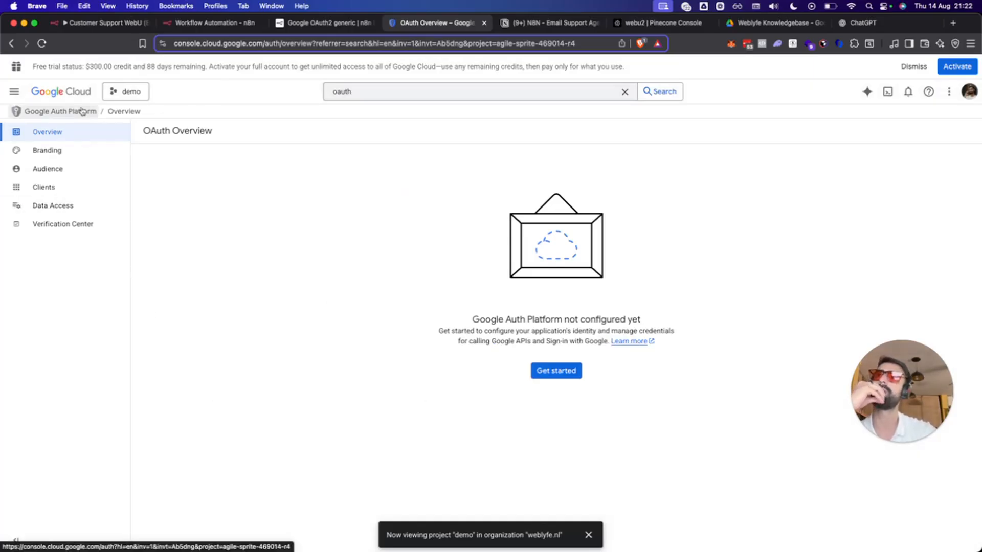
left_click(14, 92)
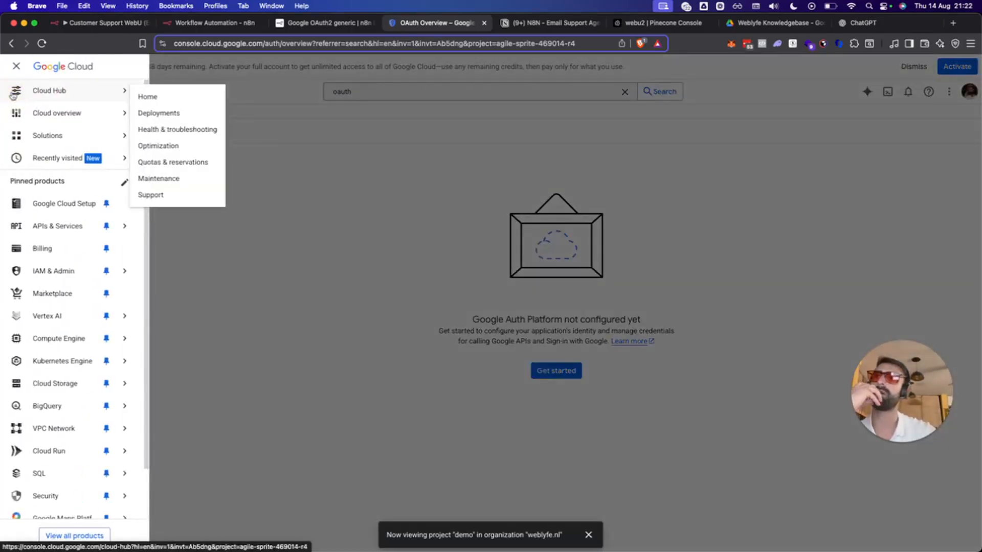
left_click(14, 93)
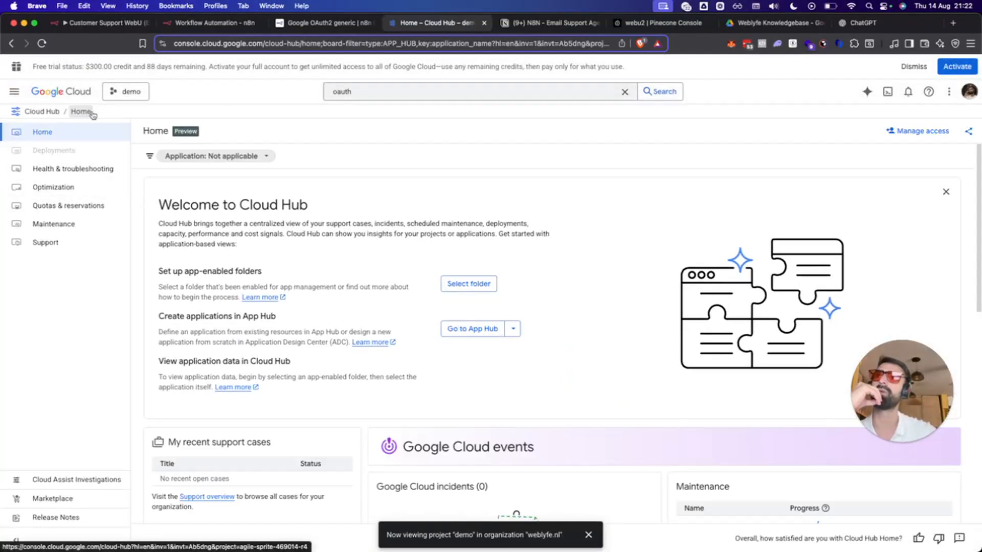
left_click(337, 93)
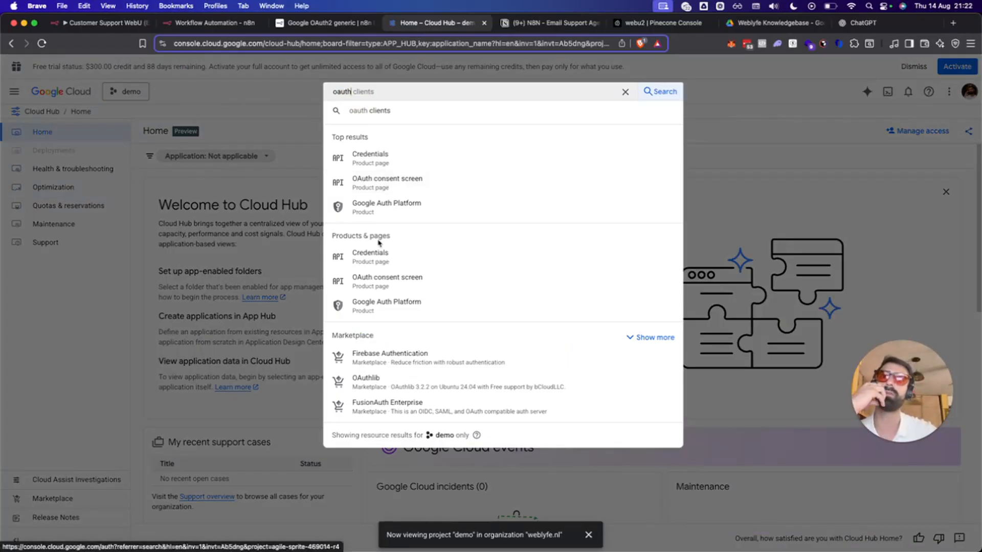
left_click(387, 204)
left_click(562, 379)
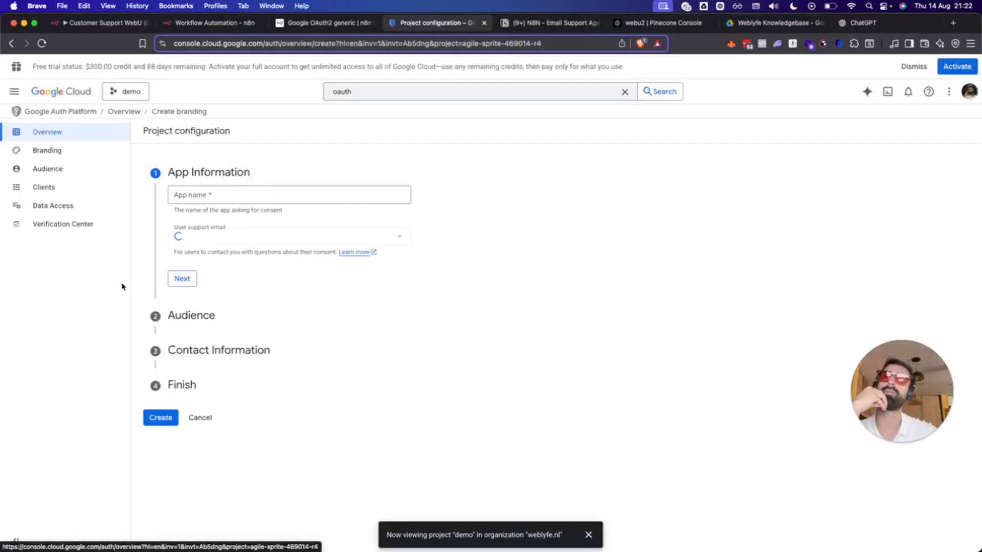
Enter app name 'demo' with the account's support e-mail and choose the Internal audience.
left_click(225, 192)
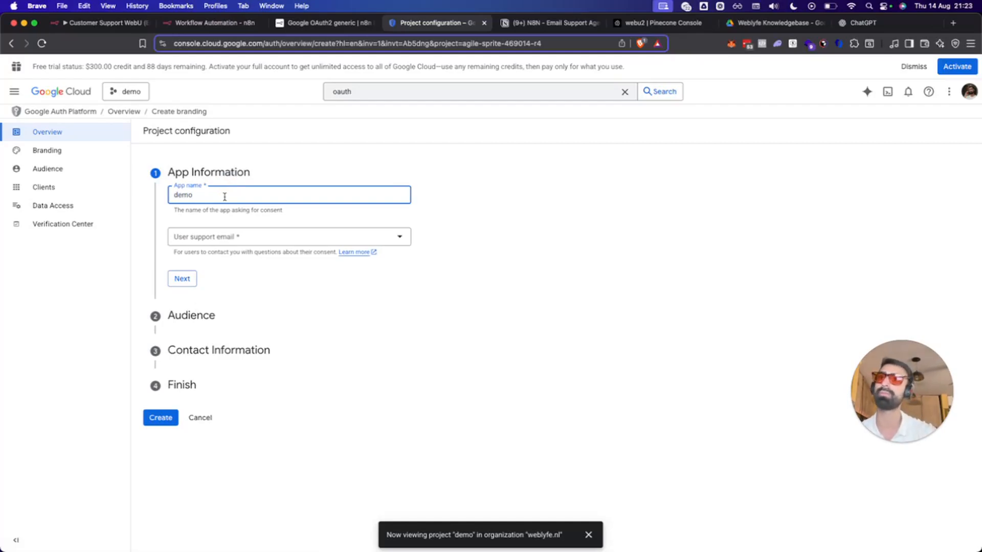
left_click(228, 236)
left_click(228, 245)
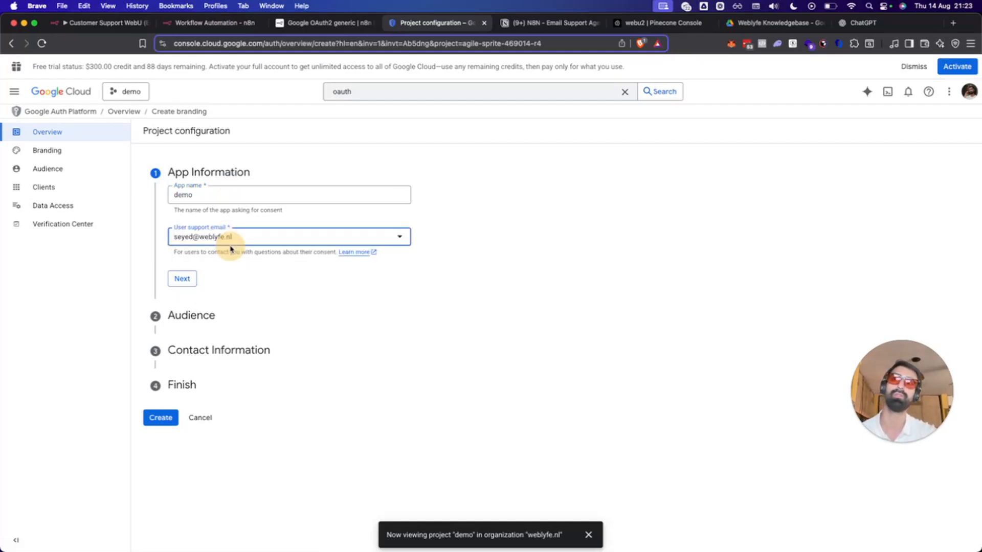
left_click(194, 279)
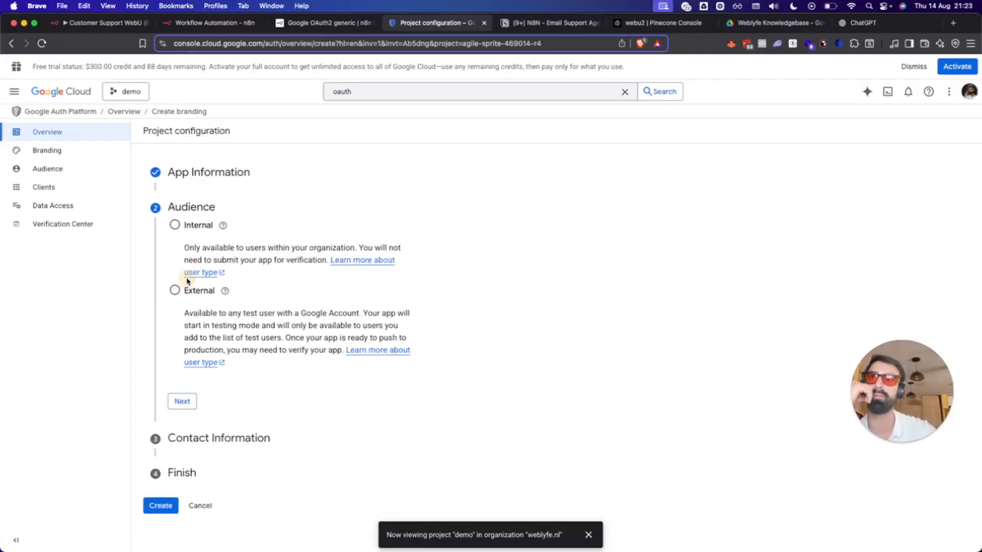
left_click(184, 404)
left_click(175, 225)
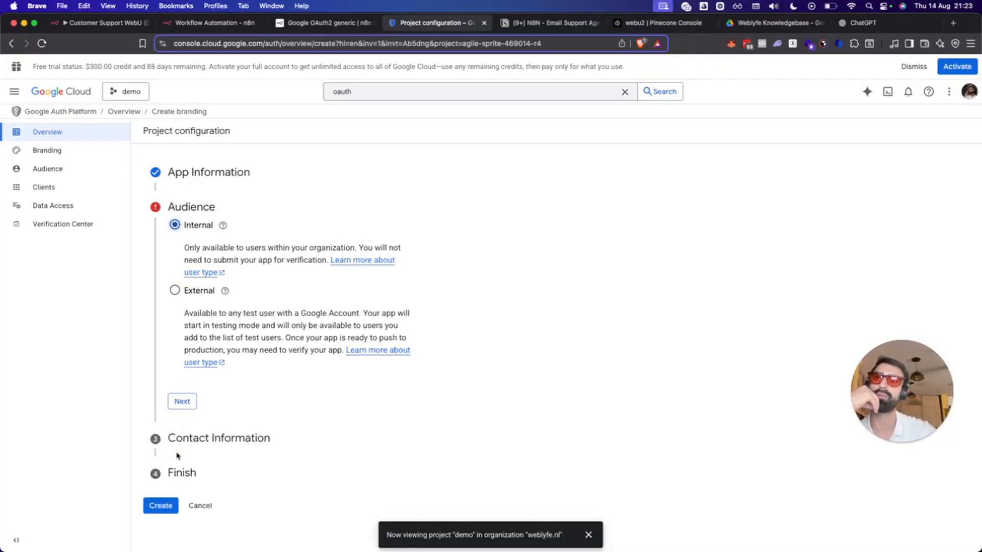
left_click(182, 402)
Add the contact e-mail, accept the user data policy, and create the OAuth configuration.
left_click(200, 266)
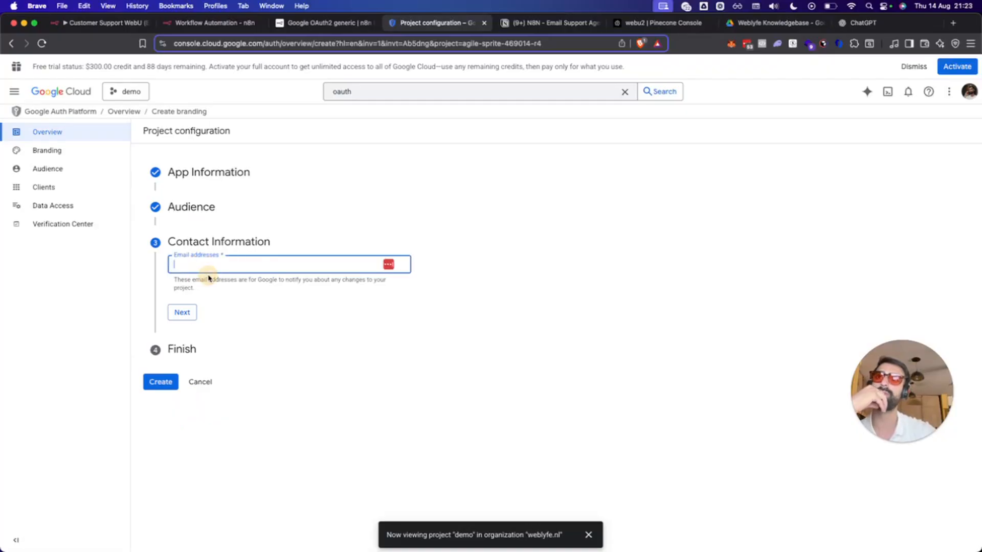
left_click(277, 305)
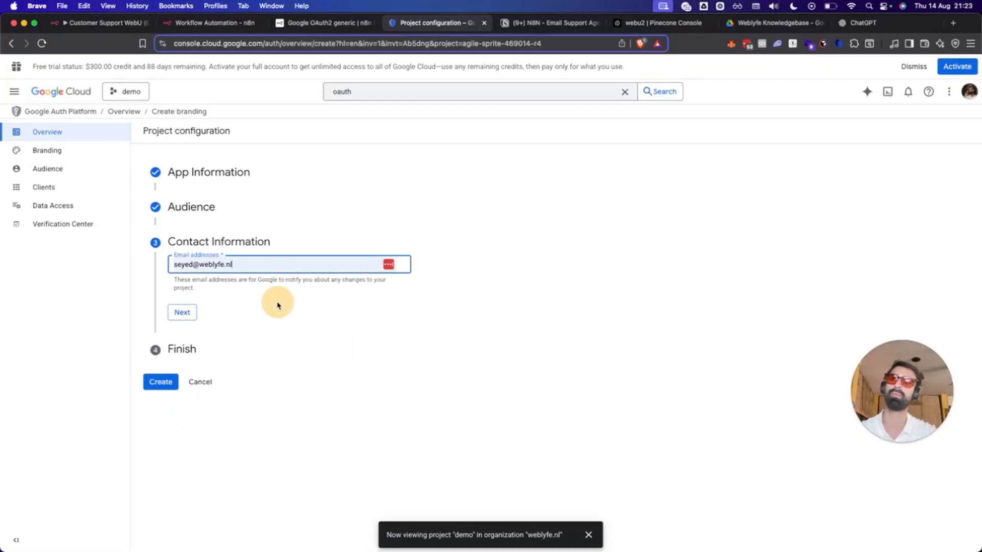
left_click(180, 312)
left_click(175, 294)
left_click(183, 320)
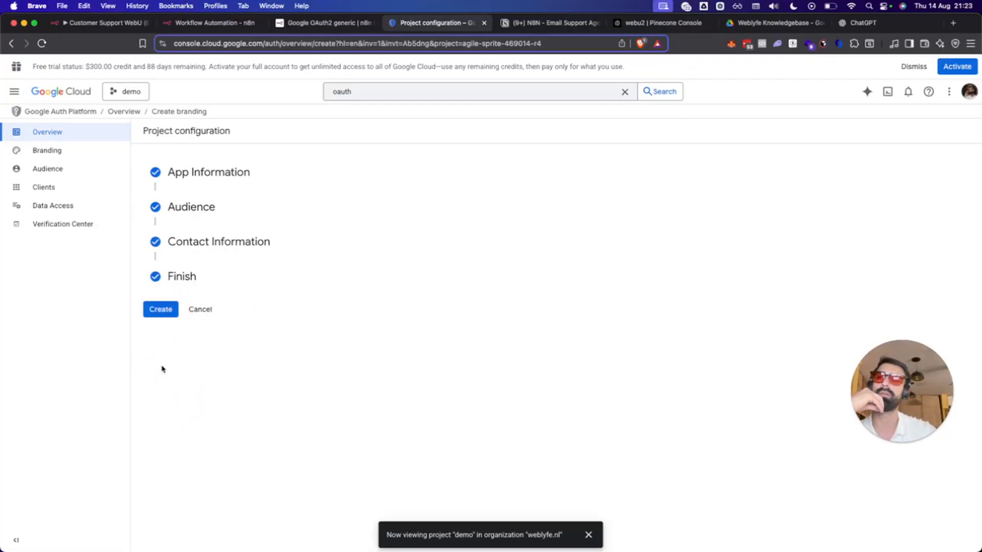
left_click(159, 308)
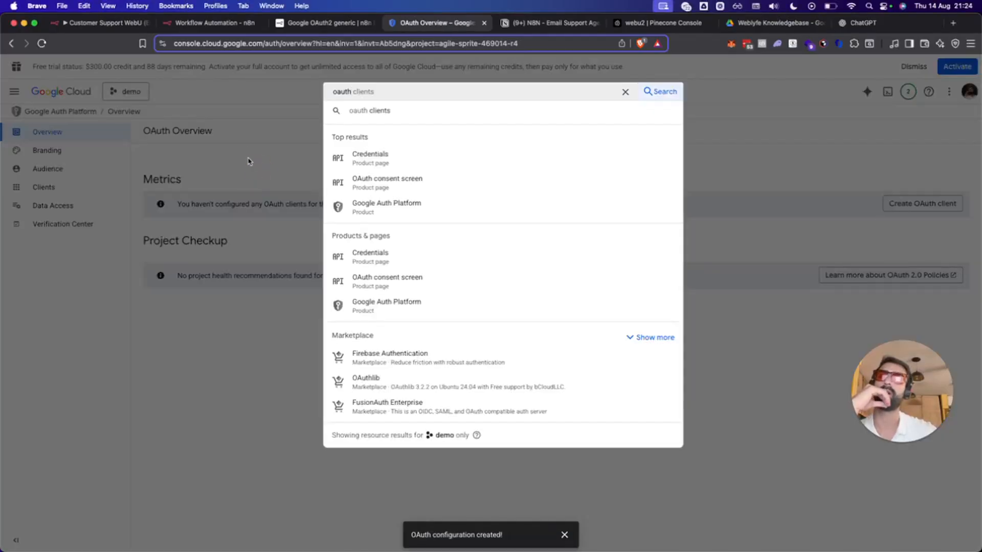
From the Credentials page, start creating a new OAuth client ID.
left_click(423, 164)
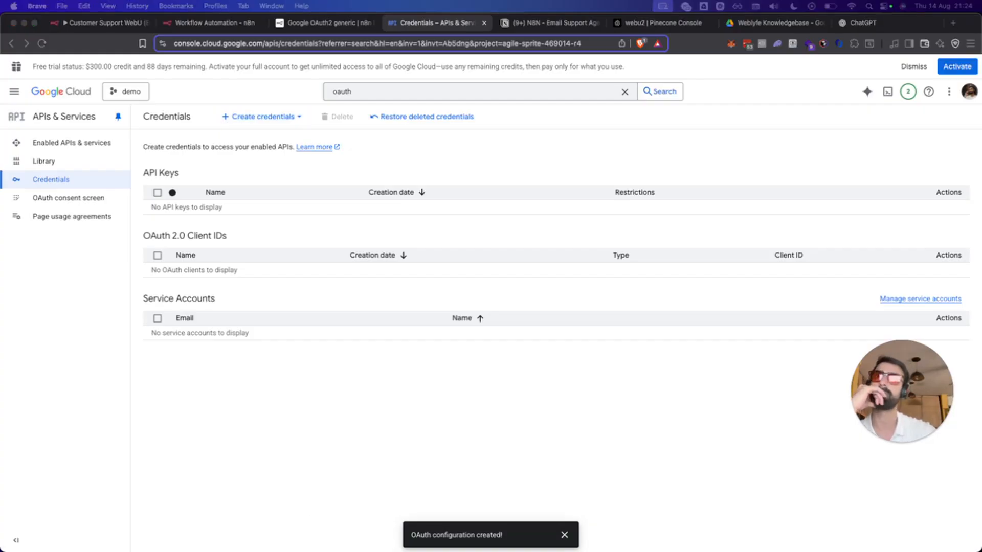
left_click(271, 116)
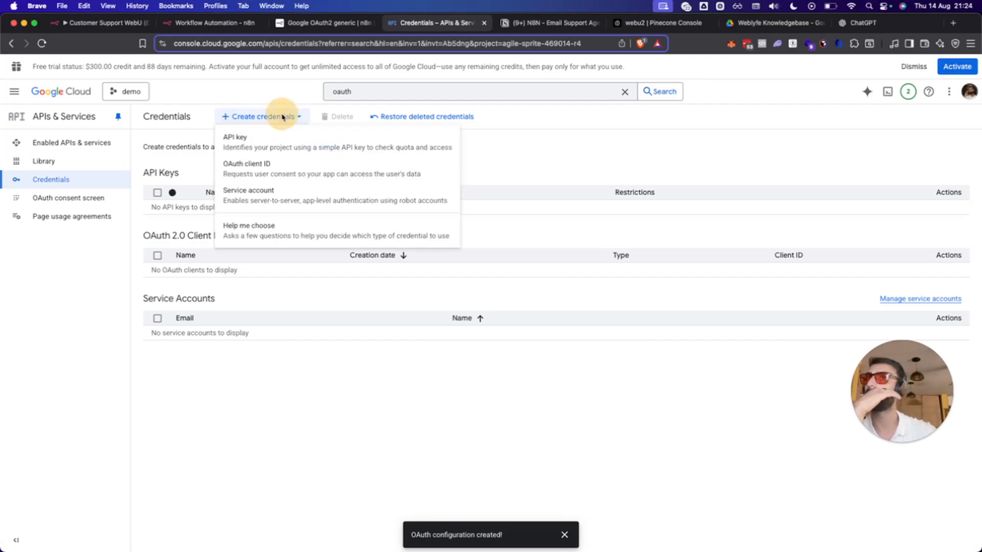
left_click(275, 170)
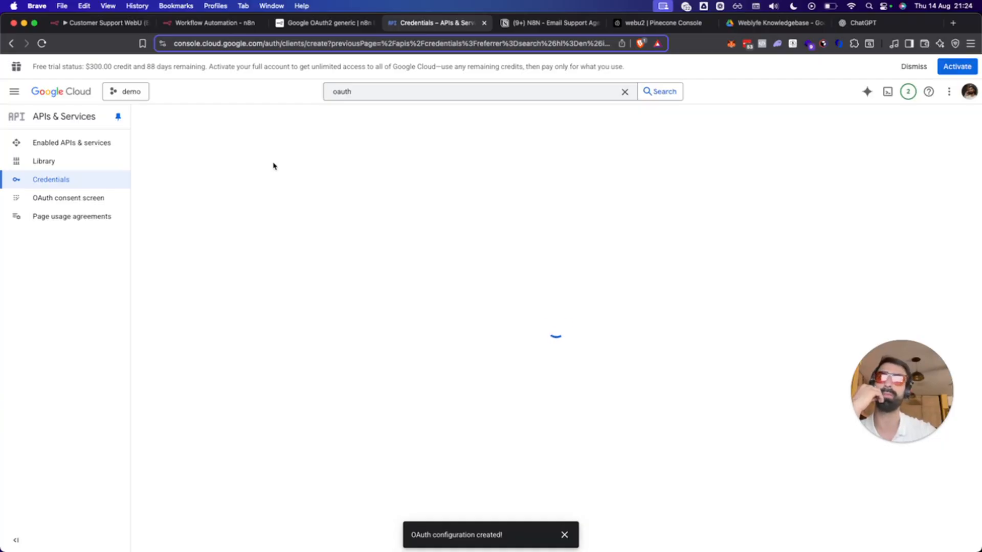
Set the OAuth client's application type to Web application and name it 'demo'.
left_click(243, 209)
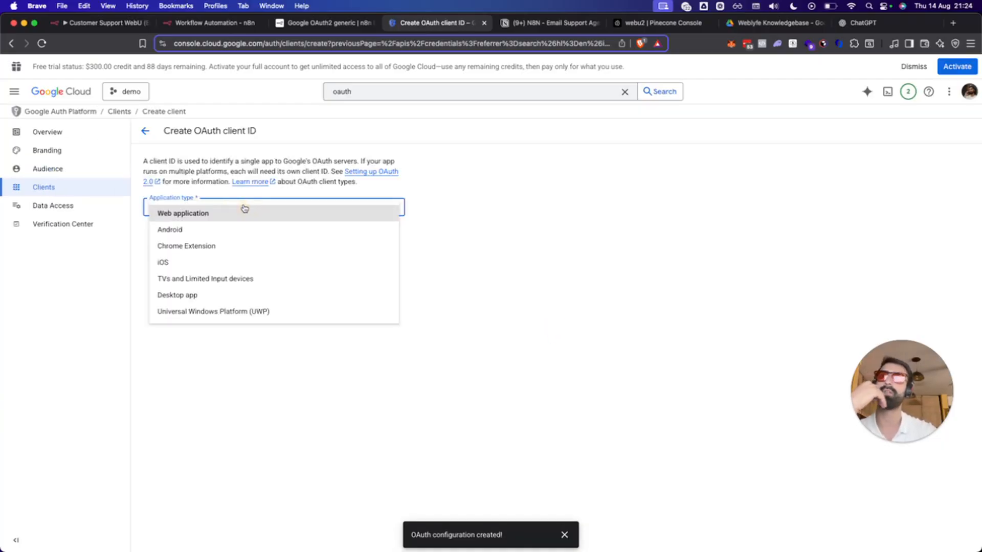
left_click(230, 221)
left_click(209, 237)
key("super+a")
type("d")
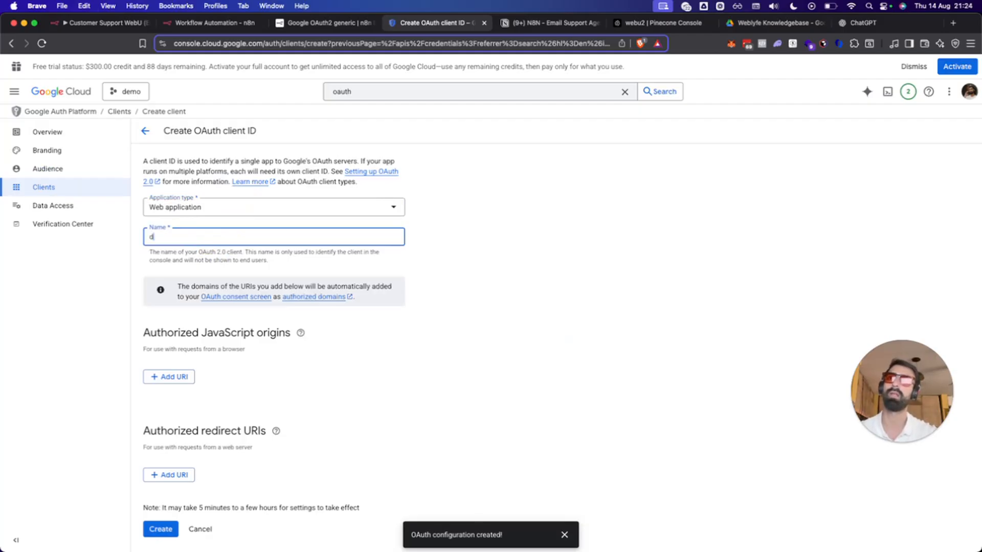
left_click(388, 382)
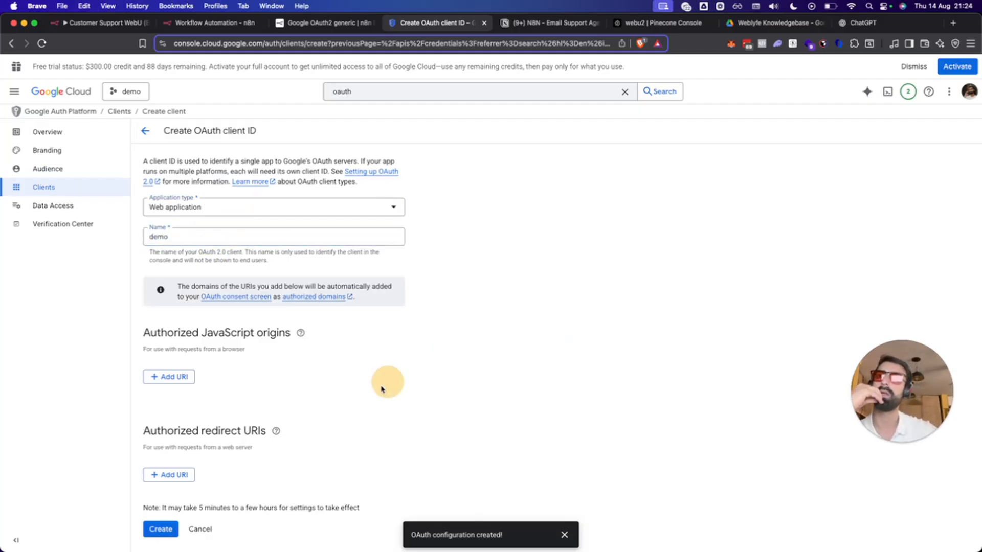
mouse_move(283, 433)
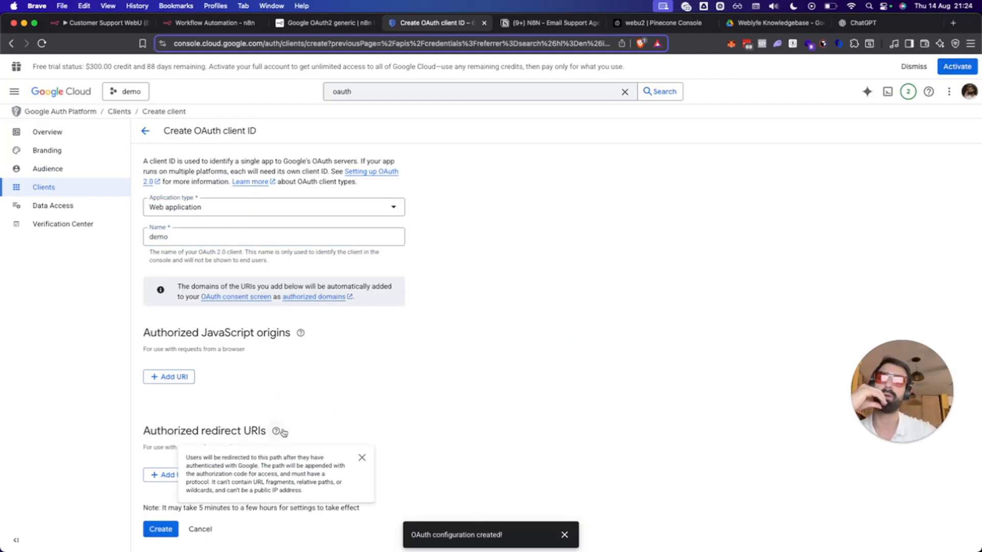
left_click(363, 457)
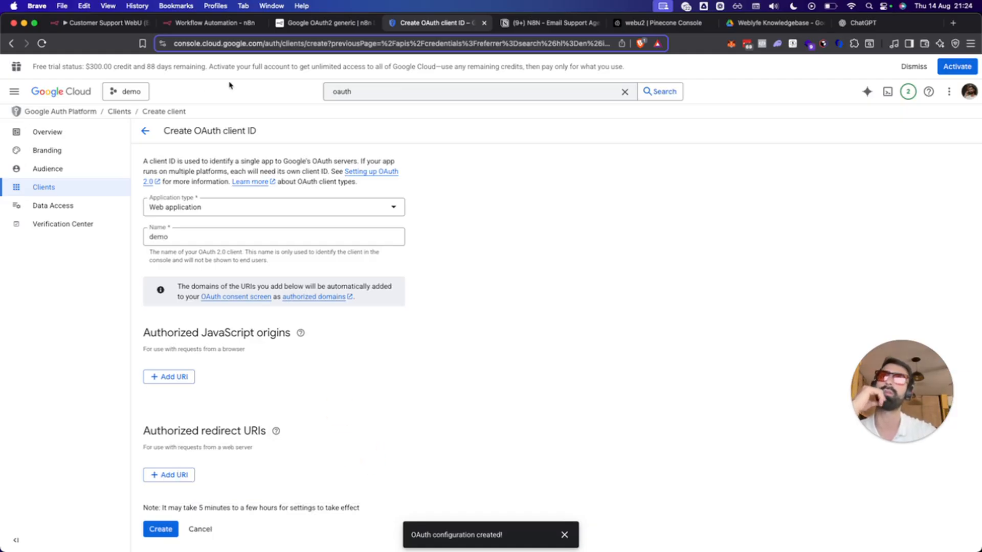
Copy n8n's OAuth Redirect URL and return to the Google OAuth client form.
left_click(207, 21)
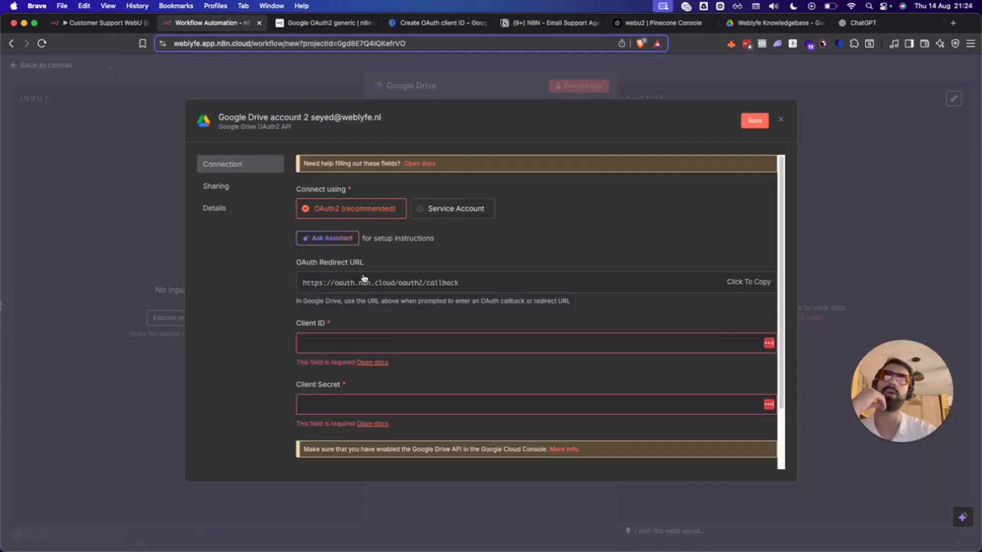
left_click(741, 286)
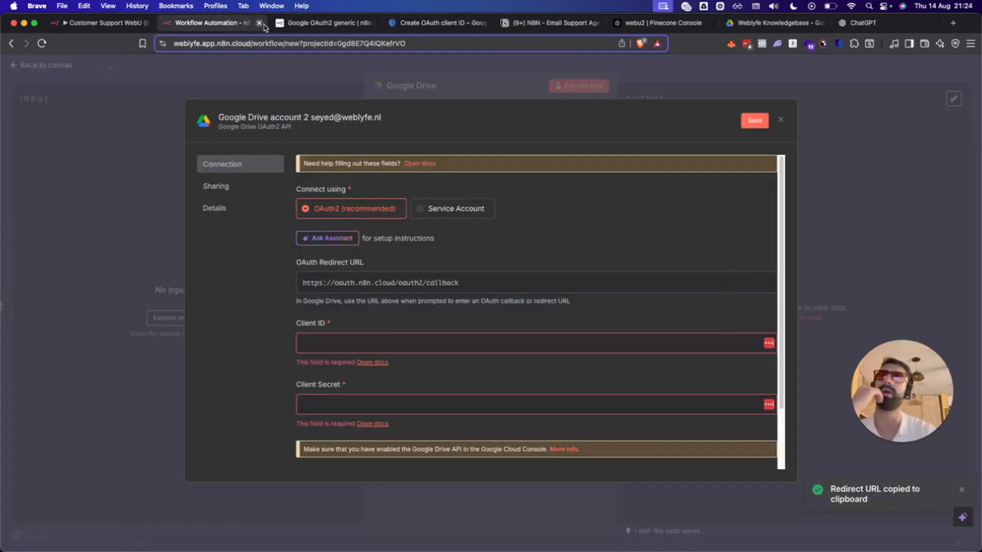
left_click(323, 24)
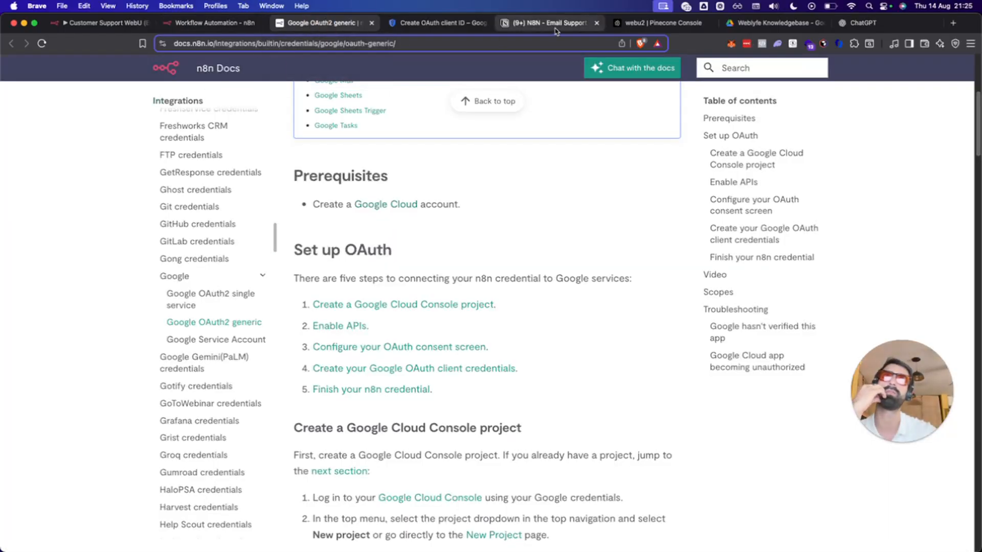
left_click_drag(443, 30, 332, 24)
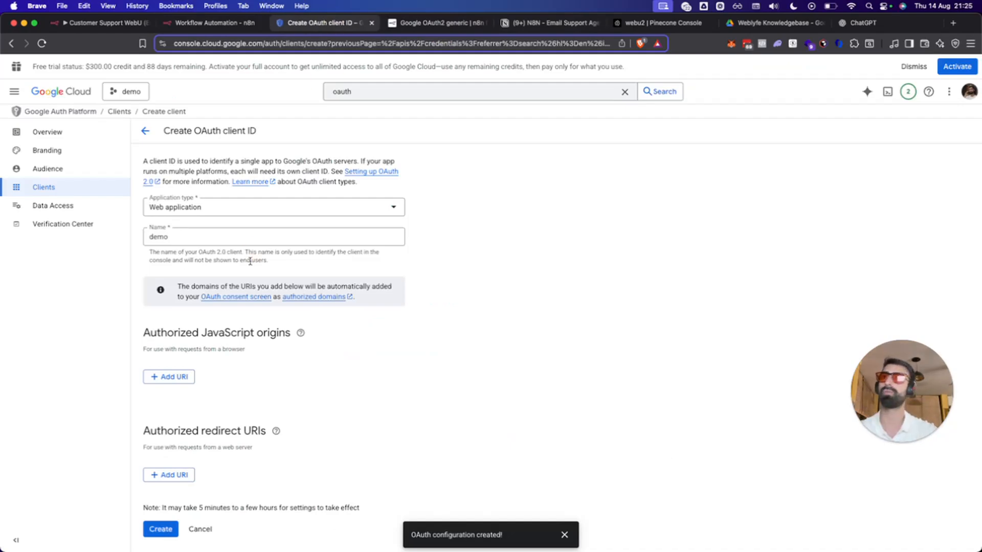
Add the n8n callback as an authorized redirect URI, create the client, and return to n8n.
left_click(188, 477)
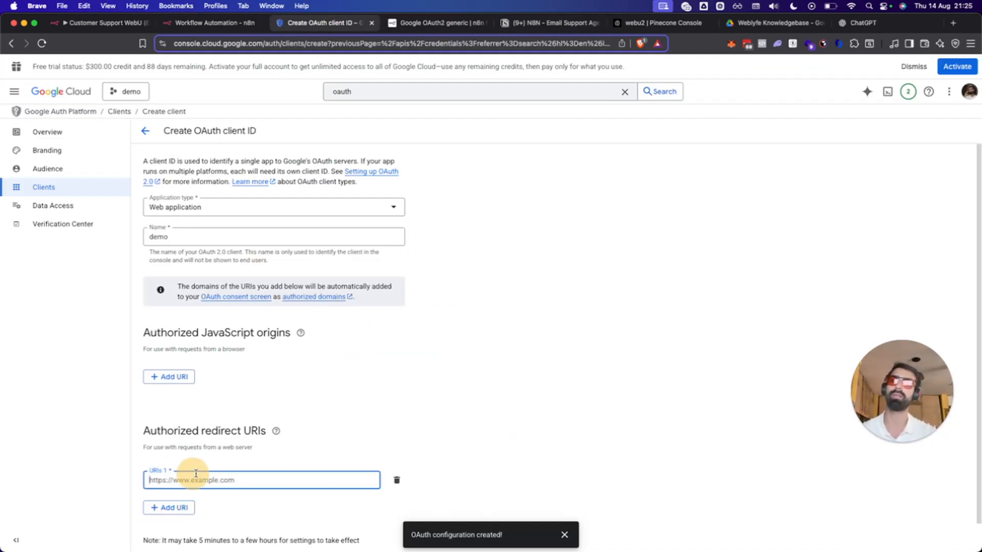
key("super+v")
left_click(296, 508)
scroll(339, 415, "down", 1)
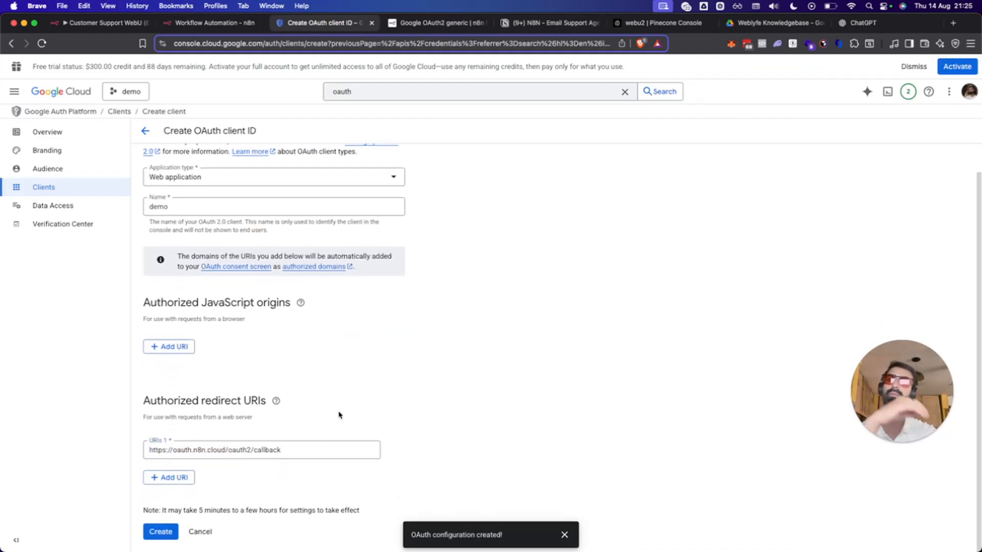
left_click(161, 532)
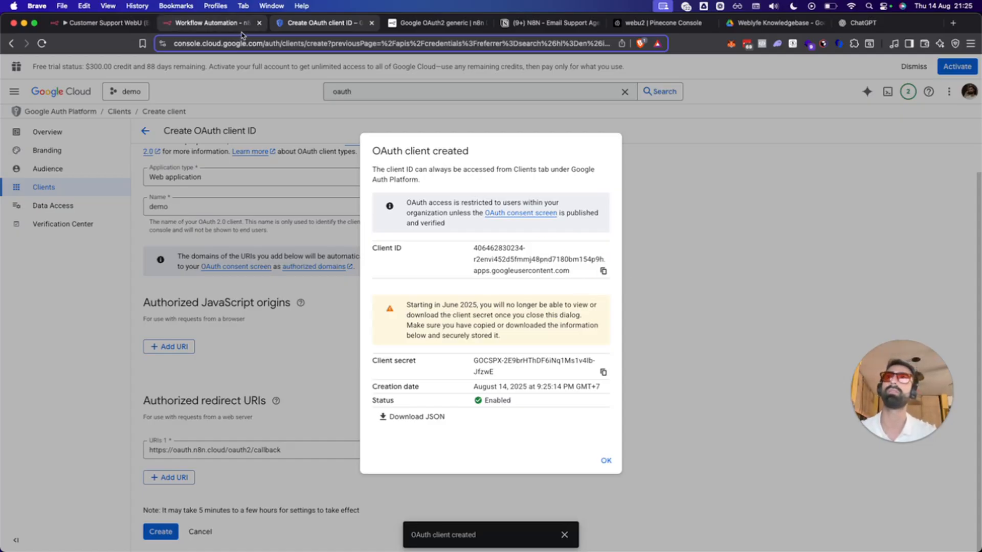
left_click(215, 23)
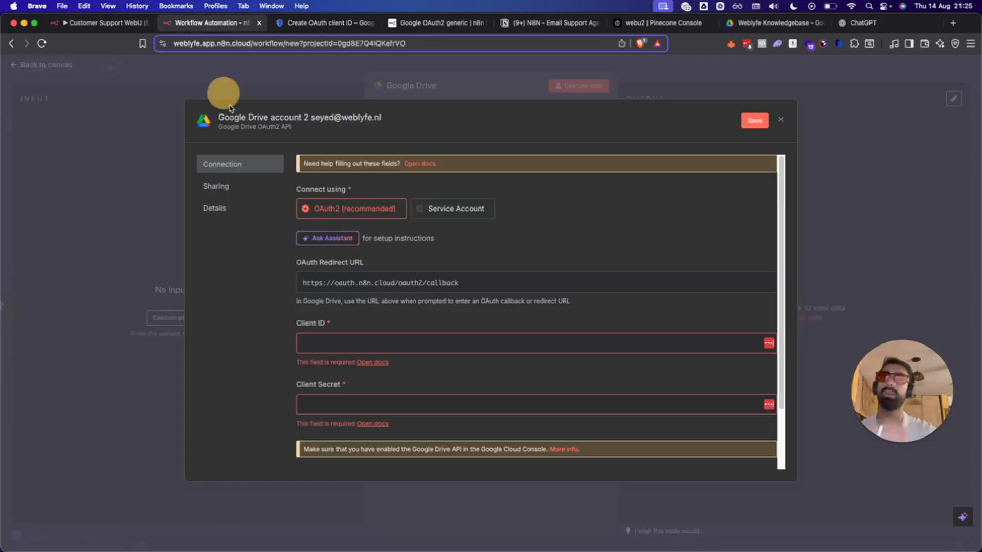
Paste the demo client's ID and secret into n8n's credential fields, then sign in with Google.
left_click(373, 344)
key("super+v")
left_click(322, 22)
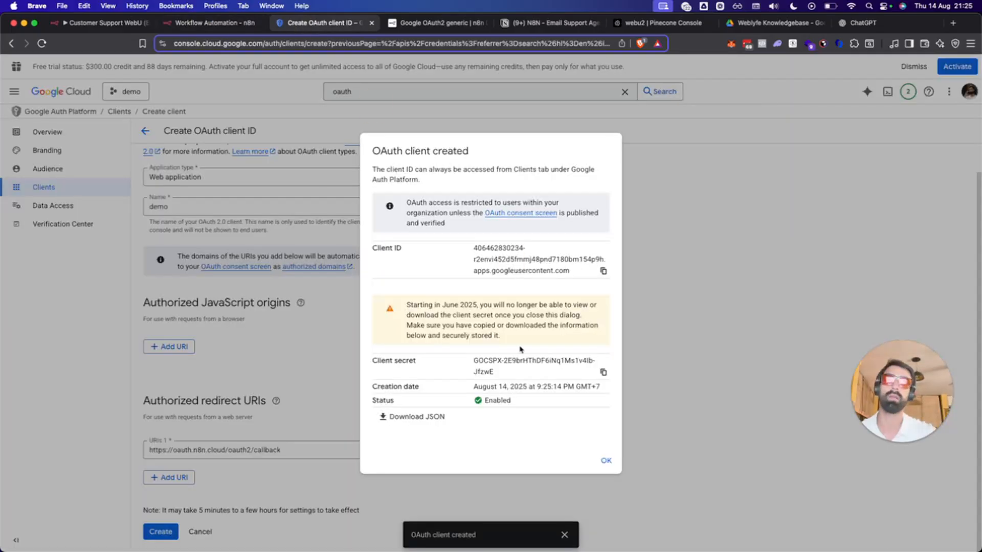
left_click(603, 372)
left_click(215, 23)
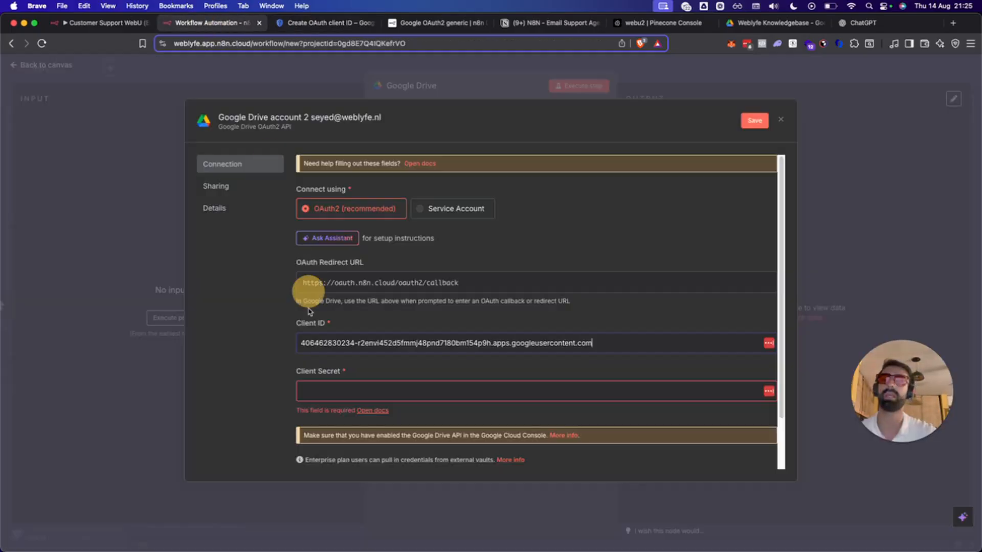
left_click(339, 391)
key("super+v")
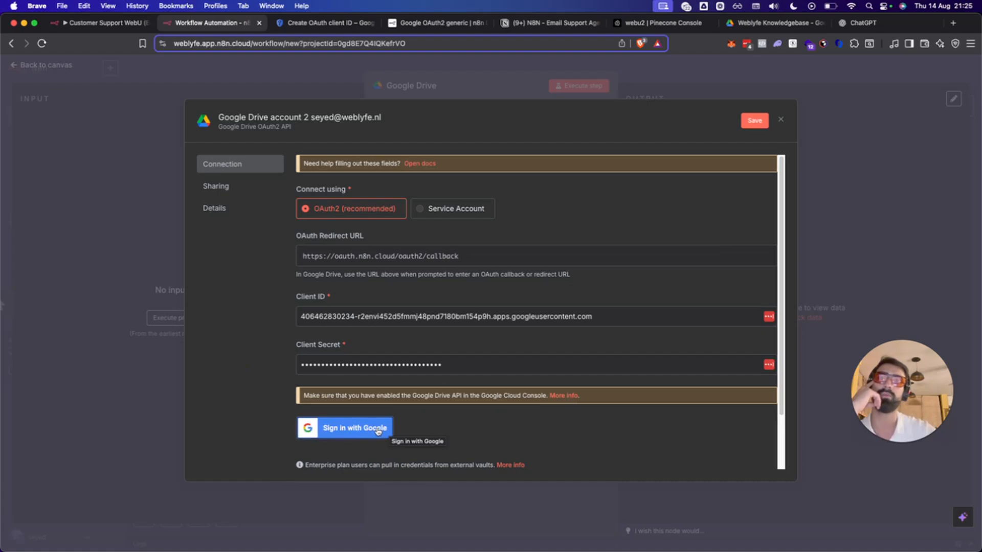
left_click(378, 432)
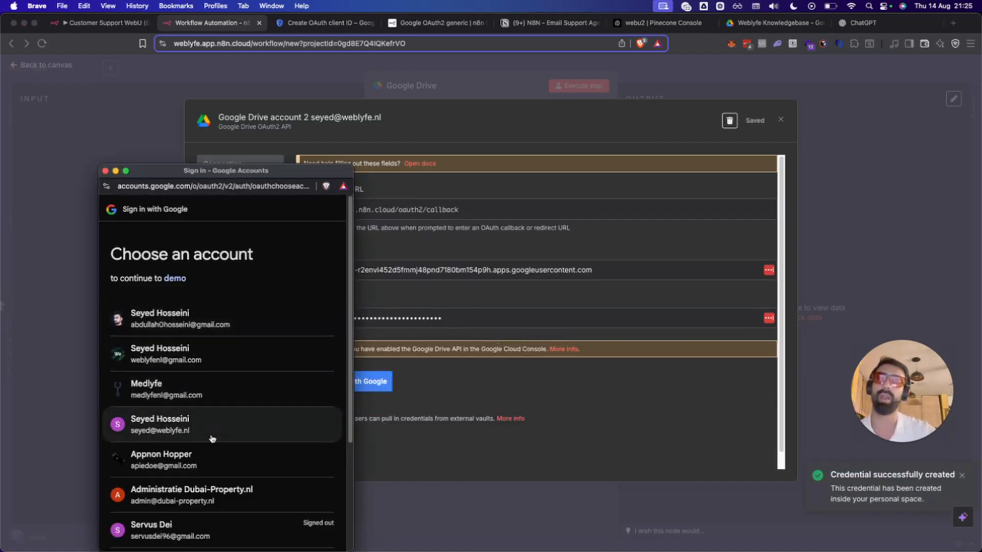
Choose the Google account, allow the demo app Drive access, and close the success window.
left_click(212, 428)
left_click_drag(233, 175, 224, 104)
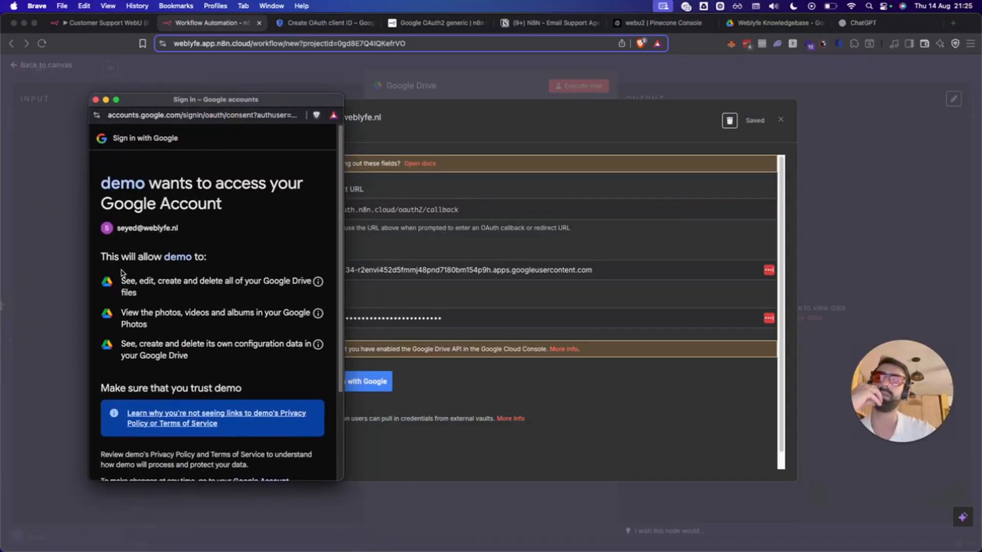
scroll(175, 326, "down", 3)
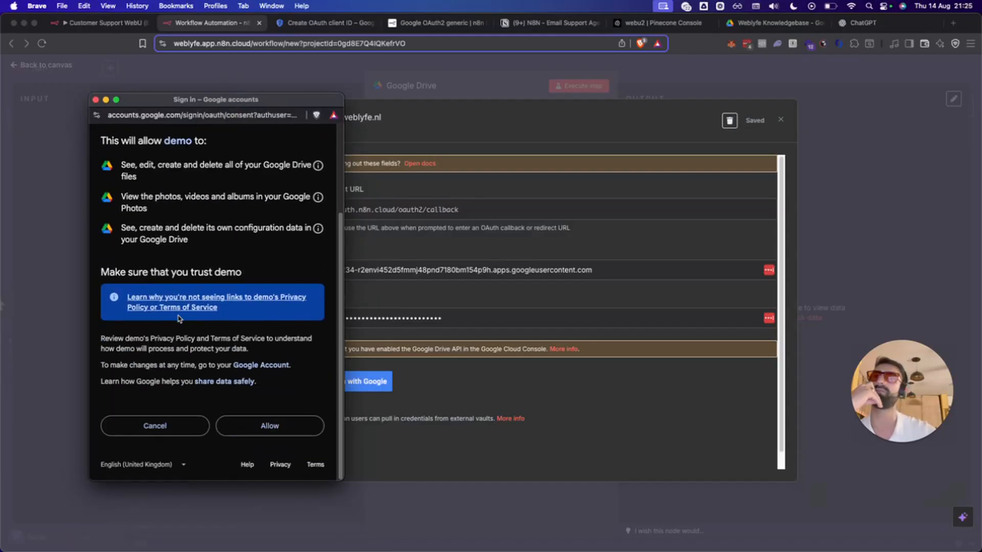
left_click(282, 425)
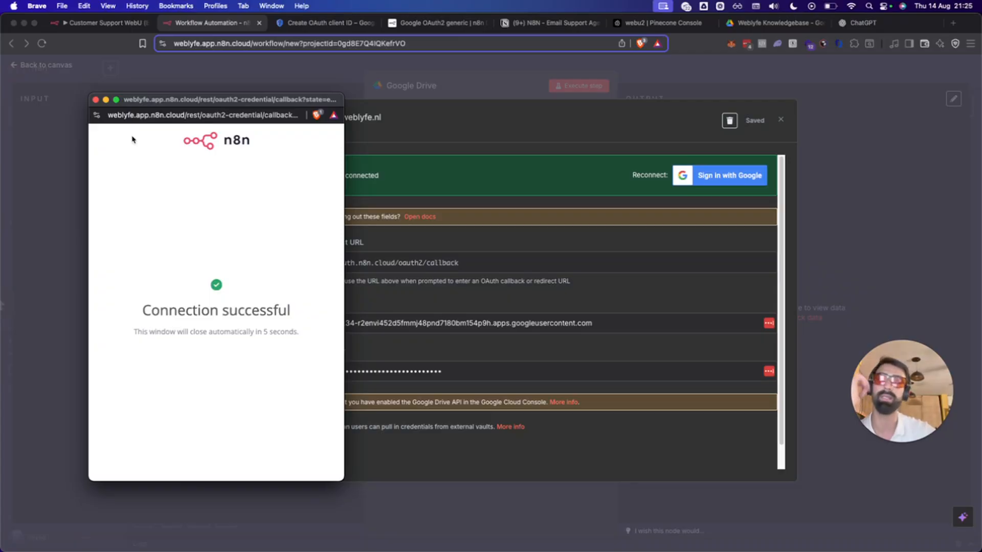
left_click(95, 101)
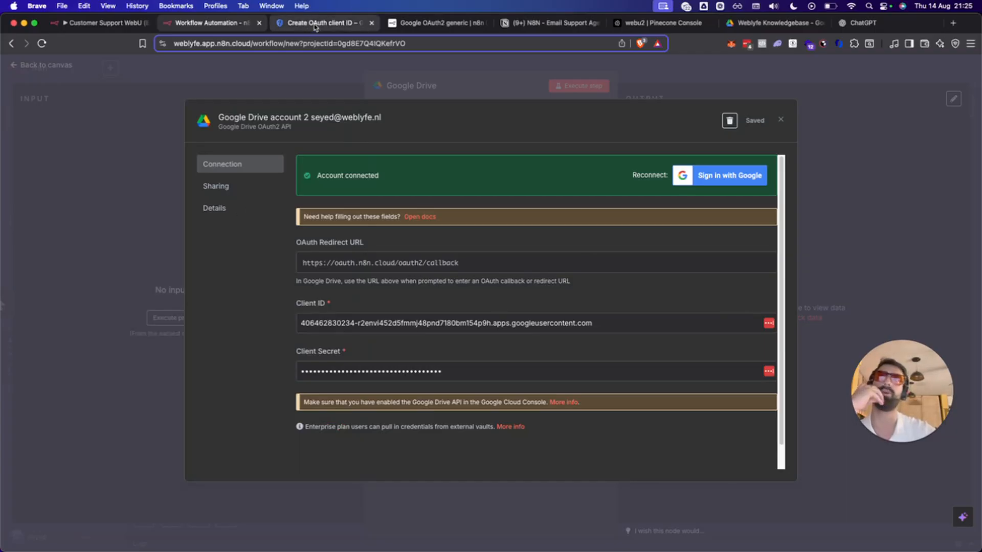
Back in Google Cloud Console, dismiss the OAuth client created dialog.
left_click(434, 23)
left_click(322, 23)
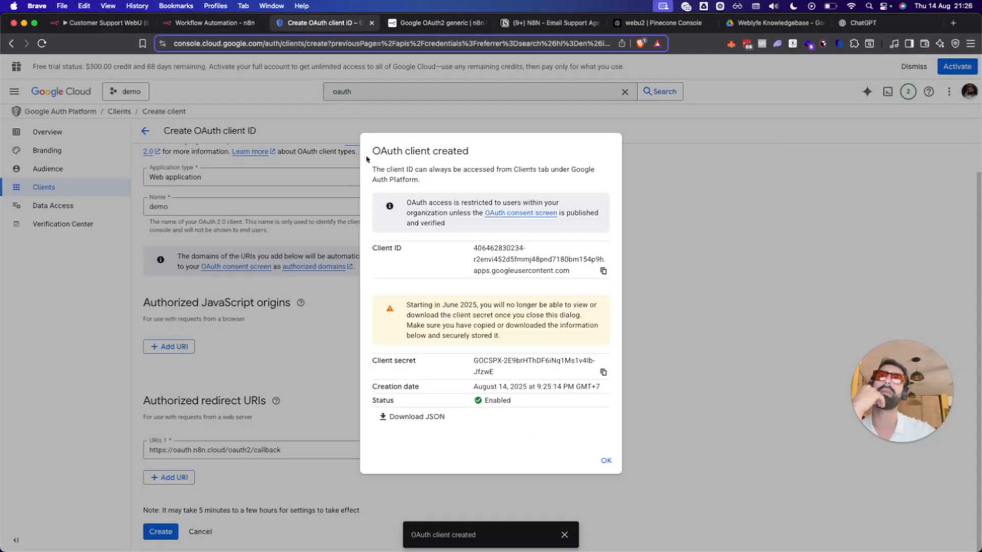
left_click(486, 110)
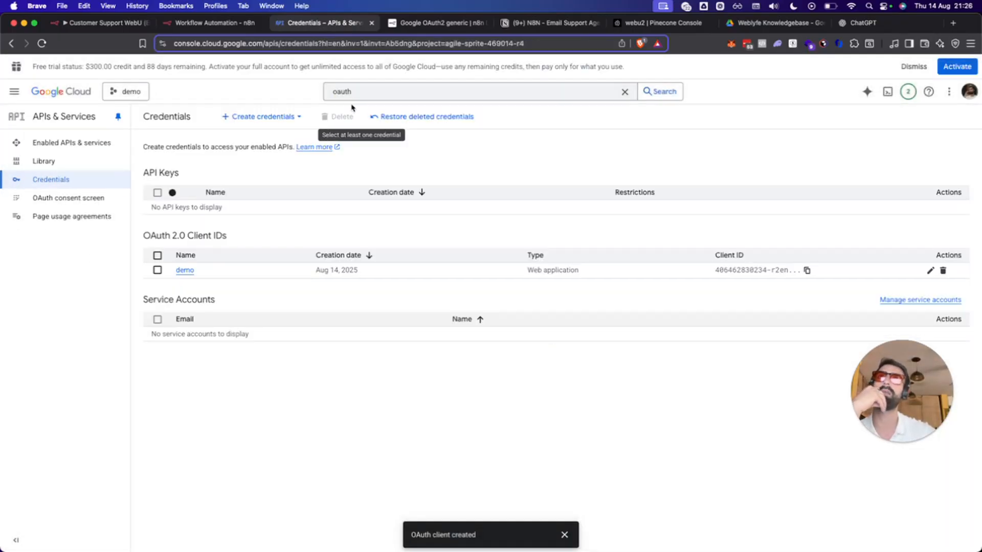
Search 'api' to reach APIs & Services and open the API library.
left_click(351, 91)
type("api")
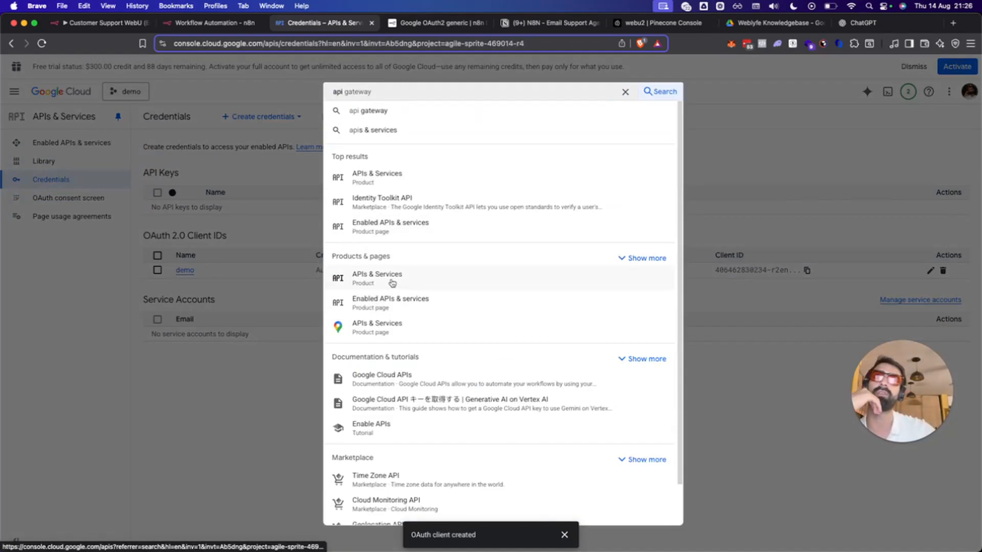
left_click(397, 306)
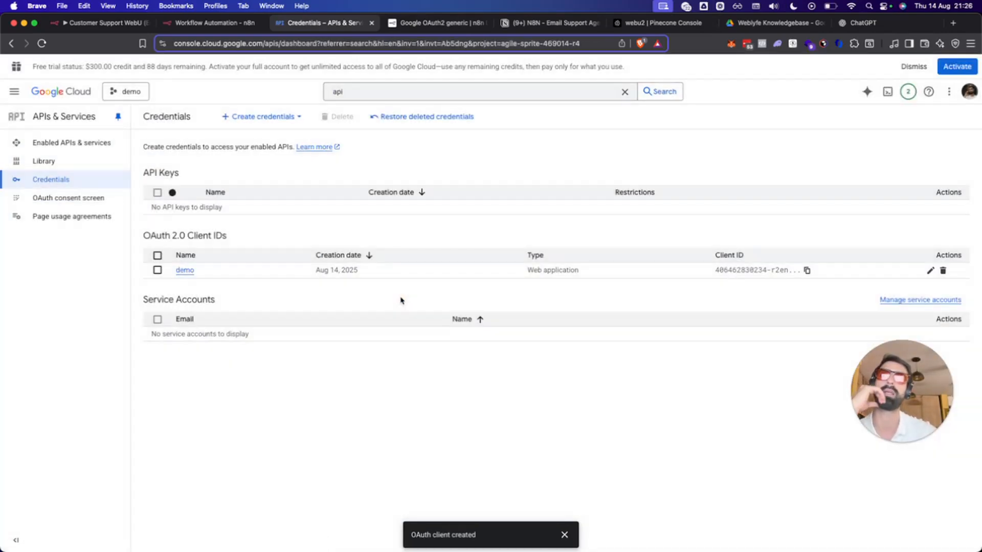
left_click(347, 94)
key("BackSpace")
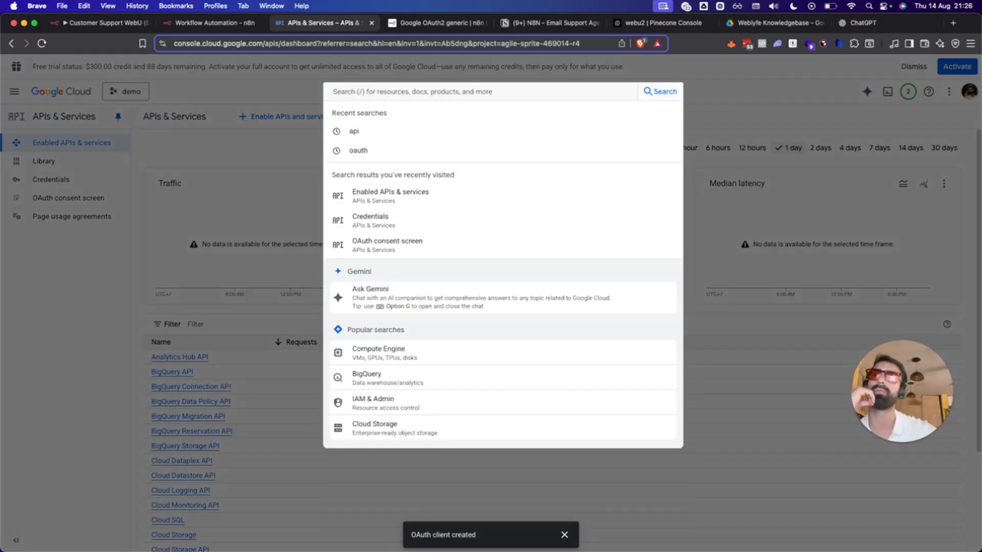
left_click(257, 130)
left_click(286, 118)
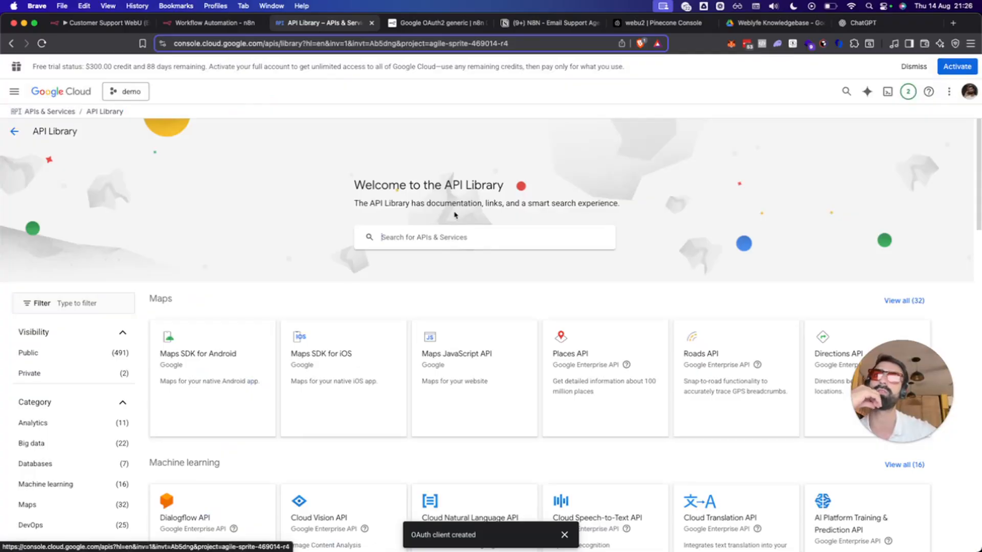
Search the library for 'drive', enable the Google Drive API, and return to n8n.
left_click(402, 237)
type("drive")
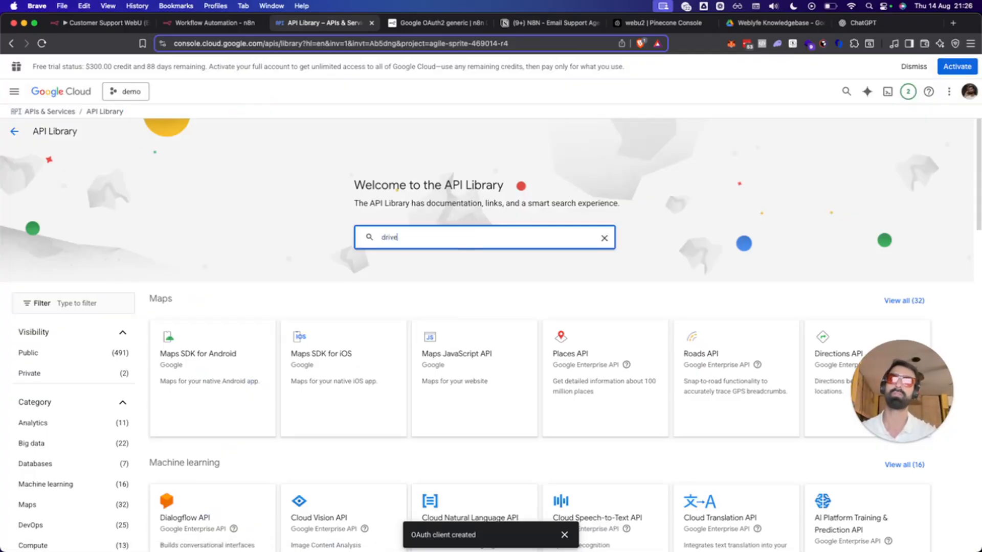
key("Return")
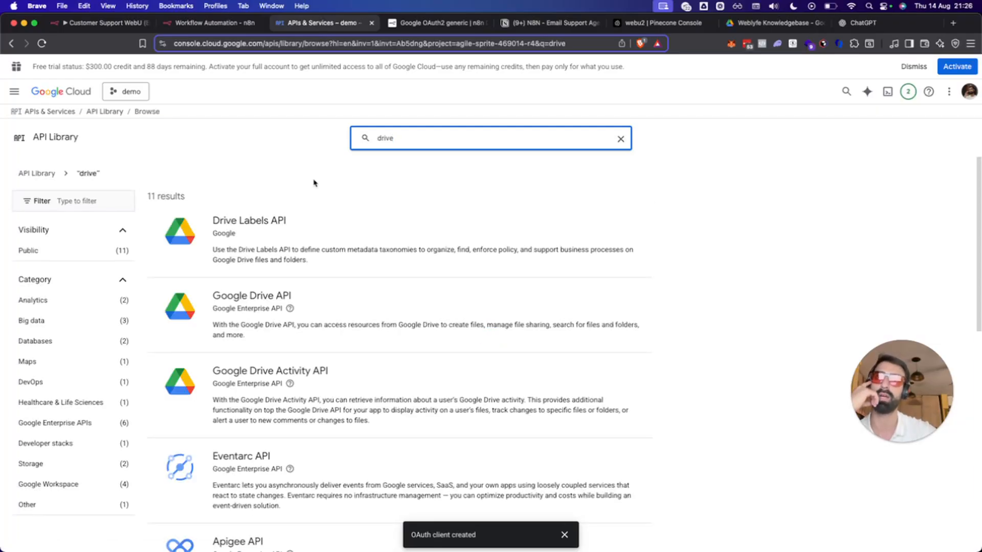
left_click(316, 325)
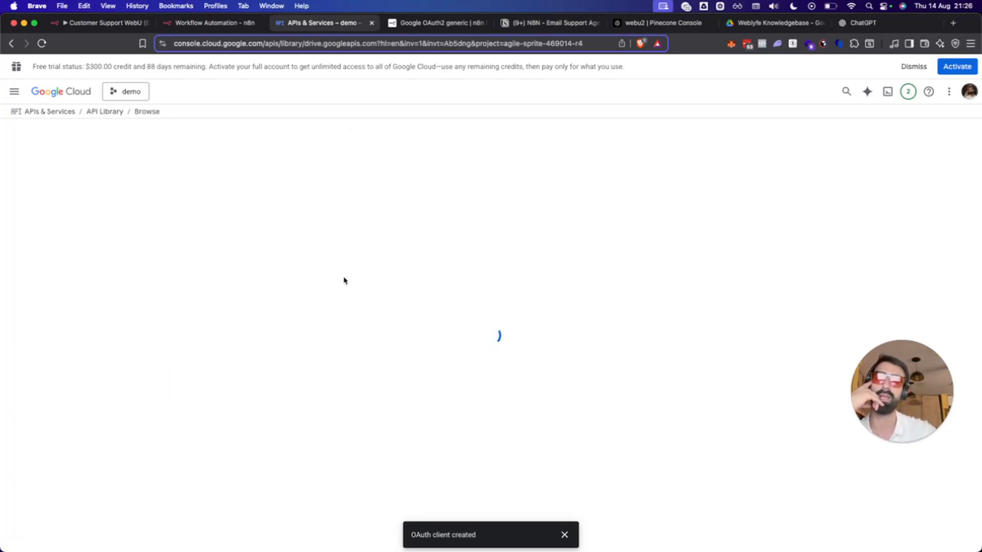
left_click(113, 224)
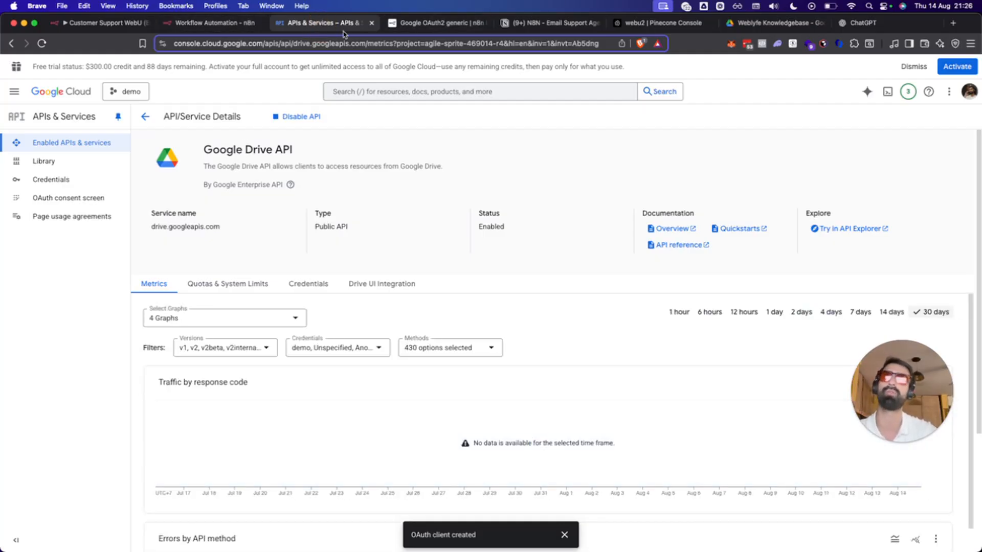
left_click(222, 25)
left_click(317, 25)
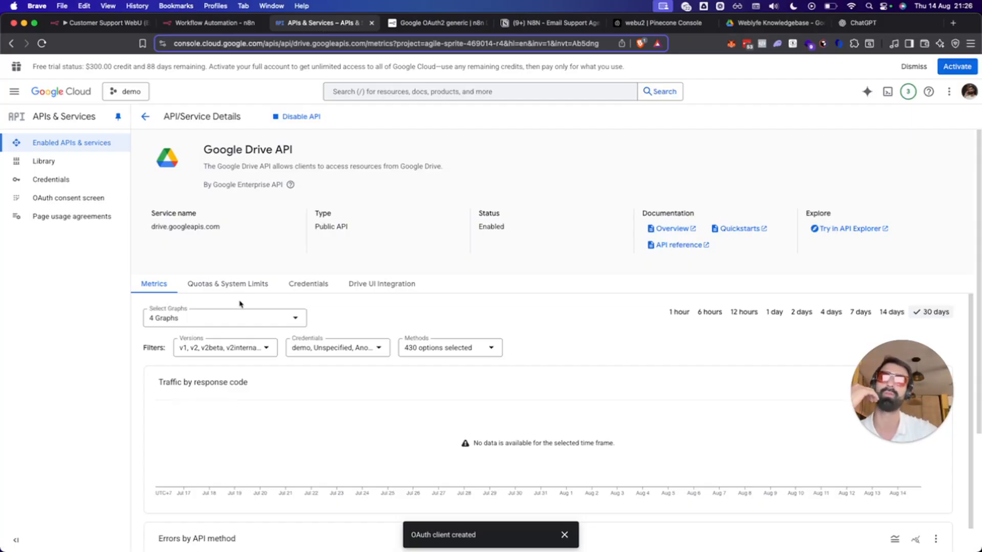
left_click(212, 23)
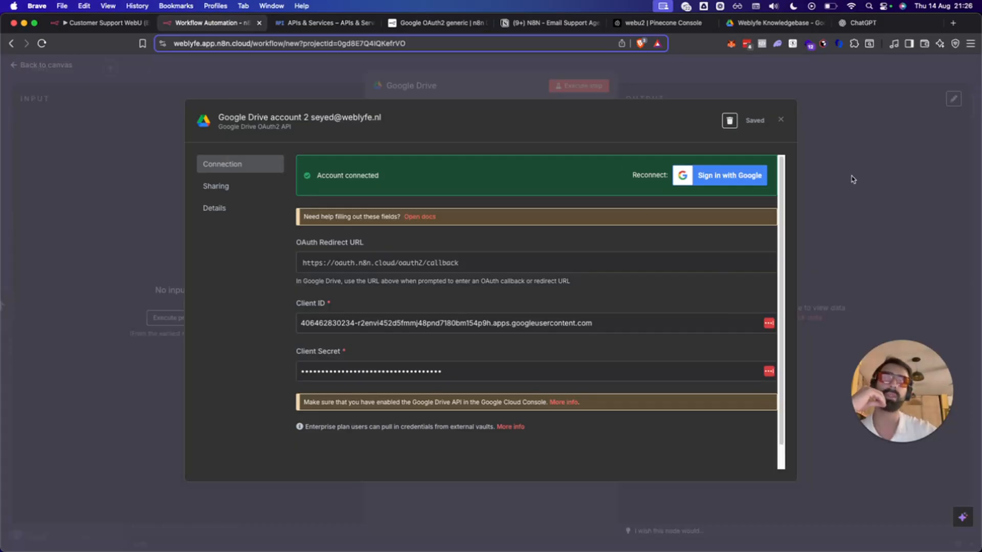
Search the Google Drive node's file picker for 'knowledge', then check the Weblyfe Knowledgebase Drive folder.
left_click(780, 122)
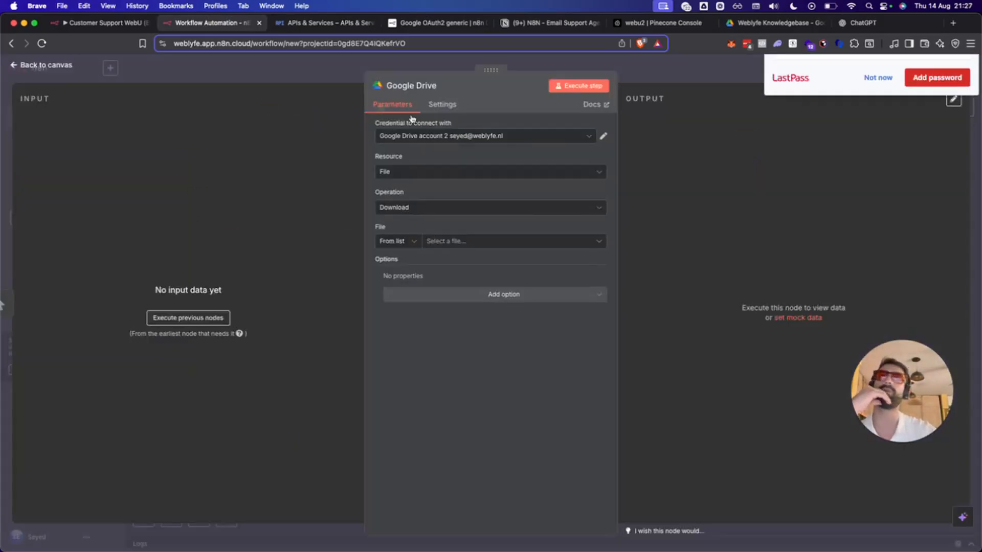
left_click(468, 241)
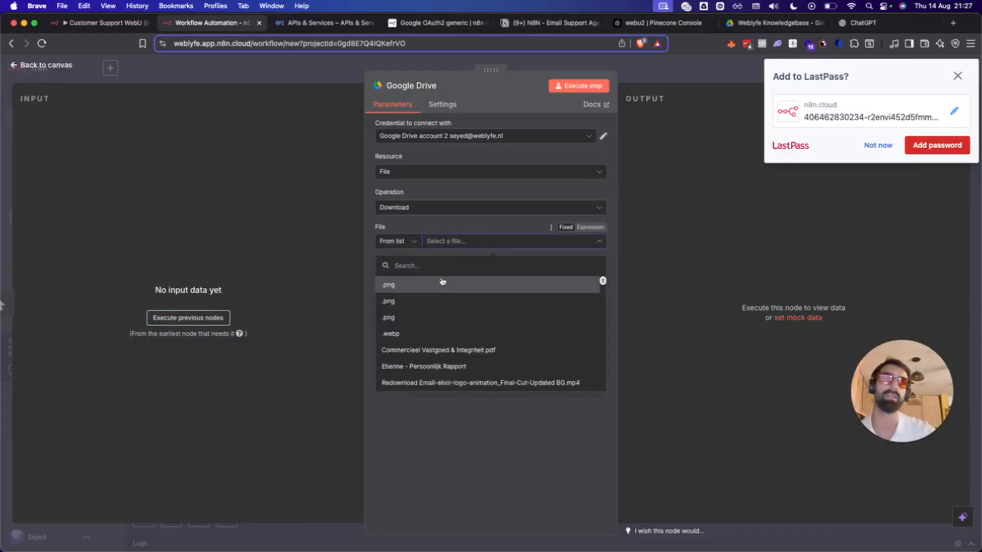
left_click(442, 258)
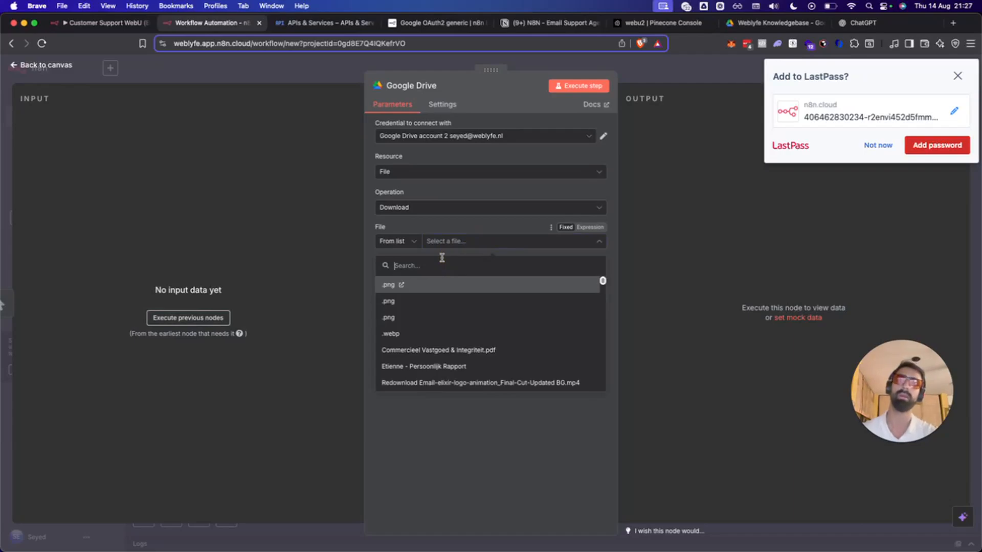
type("knowledge")
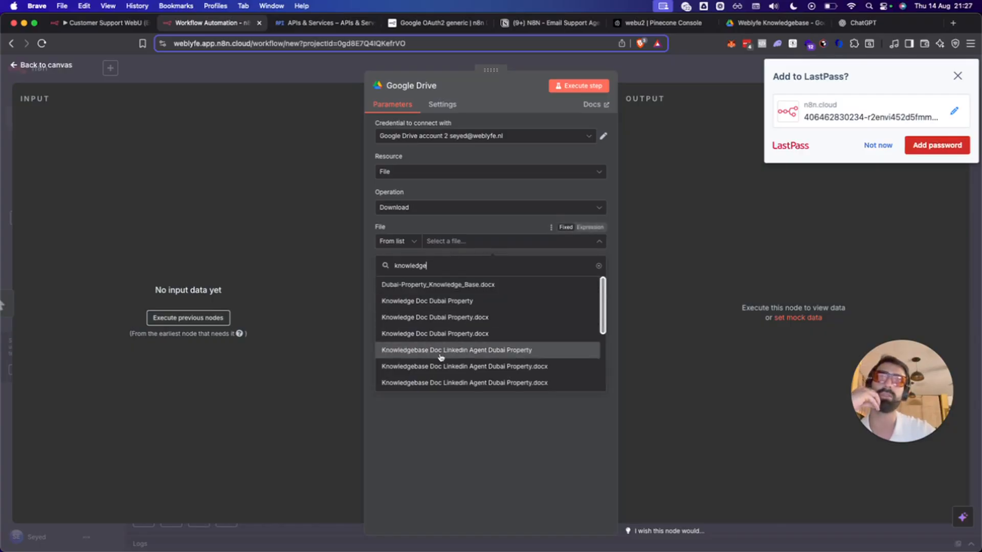
scroll(446, 351, "down", 5)
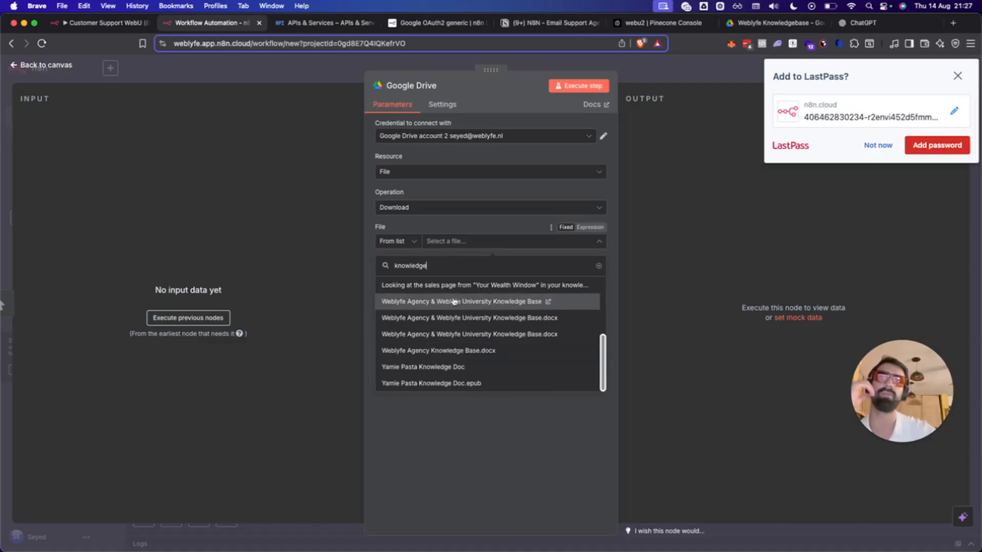
scroll(453, 307, "up", 5)
scroll(453, 309, "down", 5)
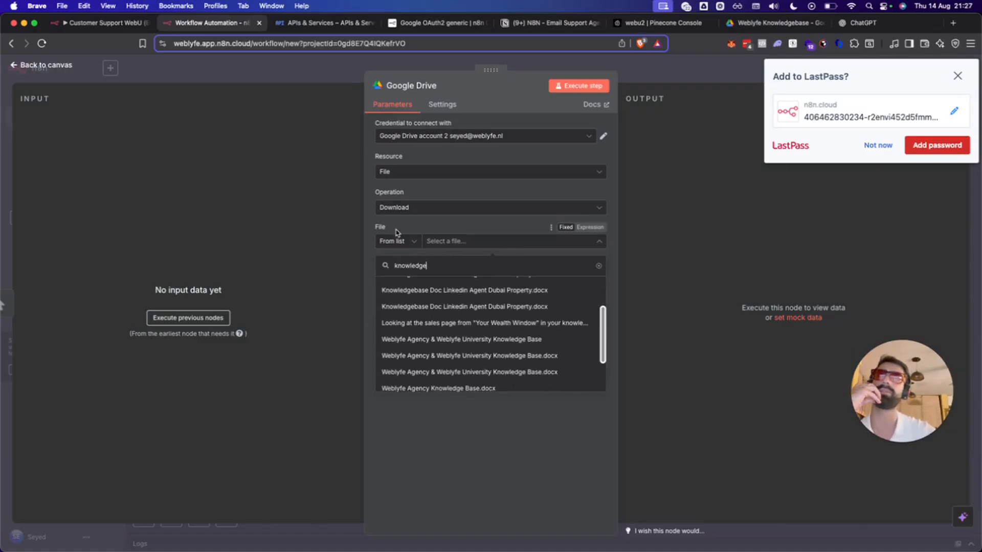
left_click(769, 23)
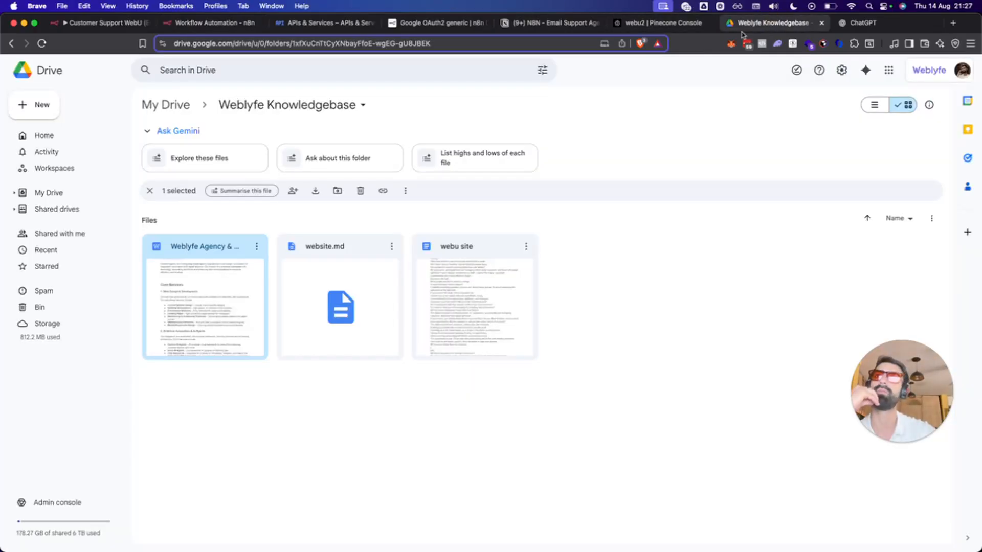
Switch the Weblyfe Knowledgebase folder to list view to read the full file name, then return to n8n.
left_click(269, 492)
left_click(874, 105)
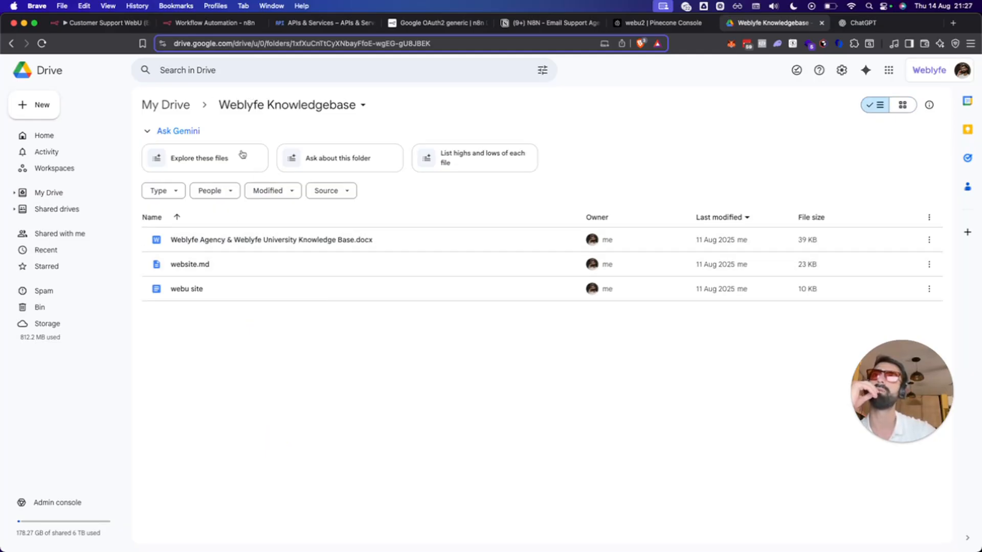
left_click(233, 22)
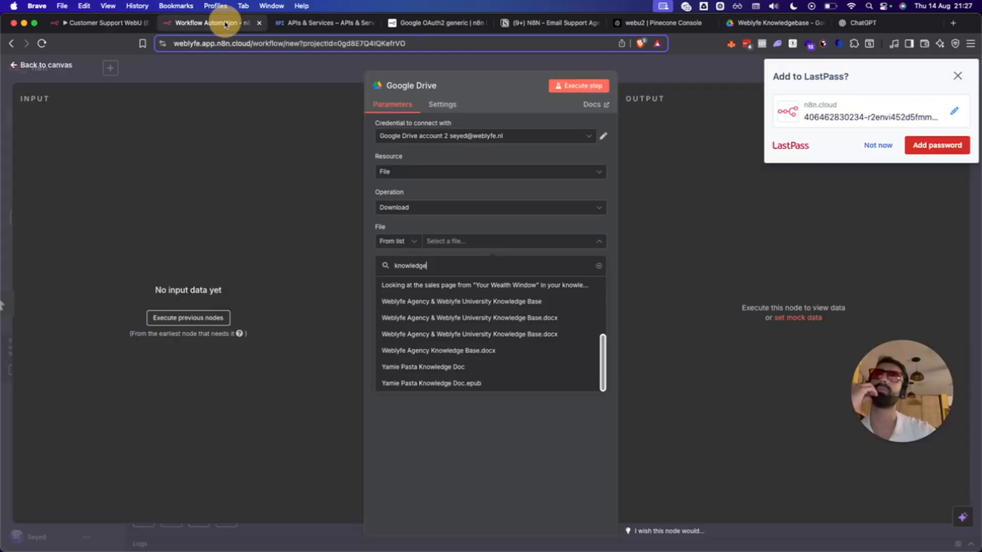
Pick the Weblyfe Agency & Weblyfe University Knowledge Base file, run the download, and return to canvas.
left_click(420, 303)
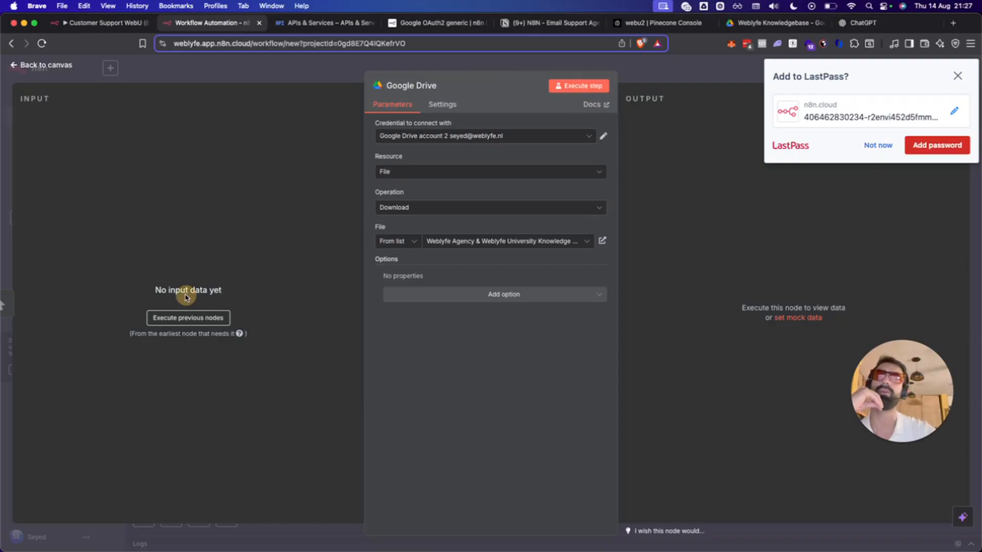
left_click(565, 85)
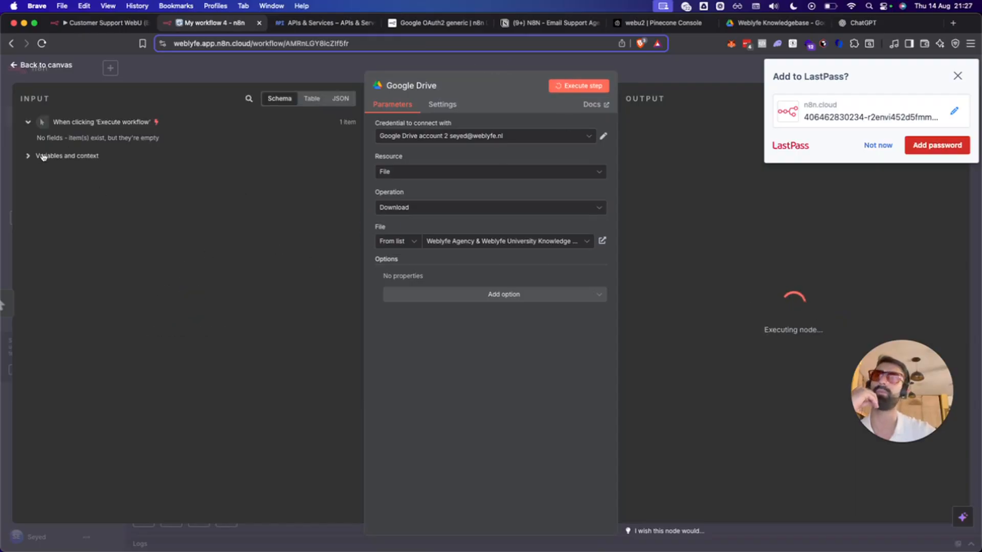
left_click(29, 156)
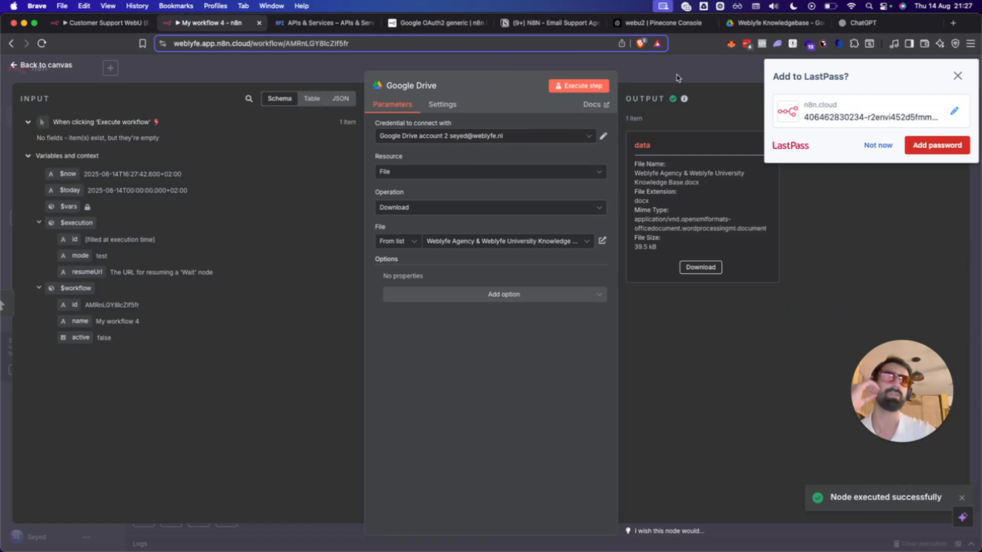
left_click(708, 58)
left_click(515, 383)
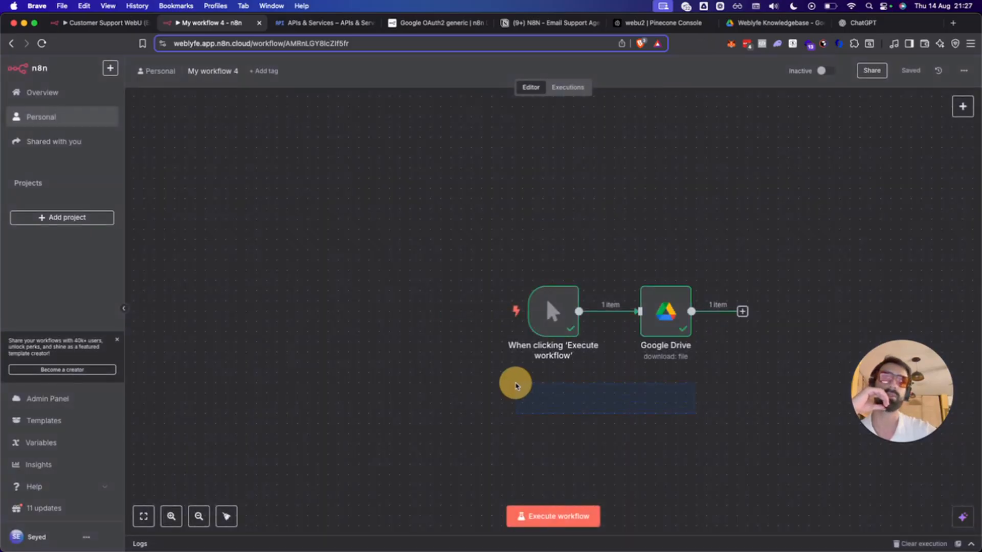
scroll(573, 411, "right", 8)
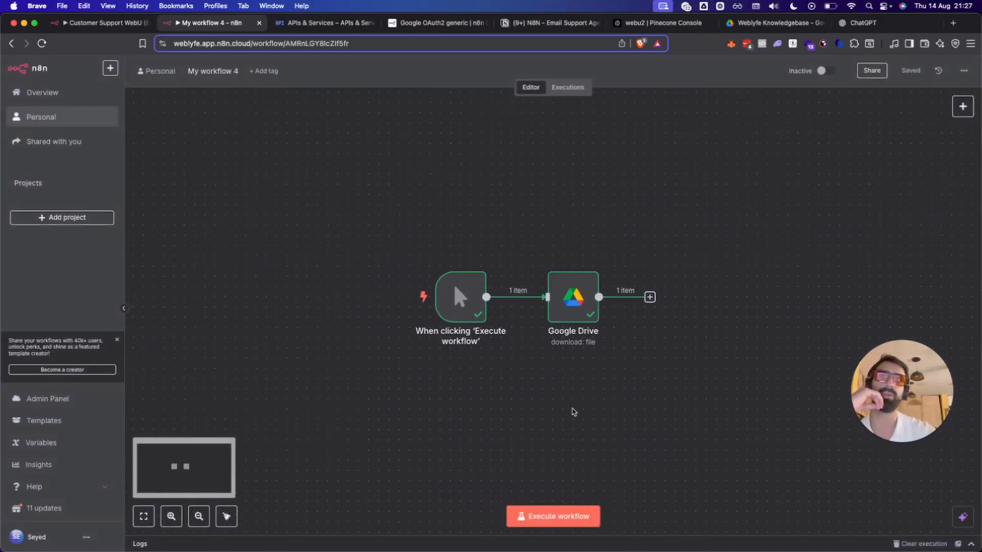
Add a Pinecone Vector Store node after Google Drive set to add documents to vector store.
left_click(529, 294)
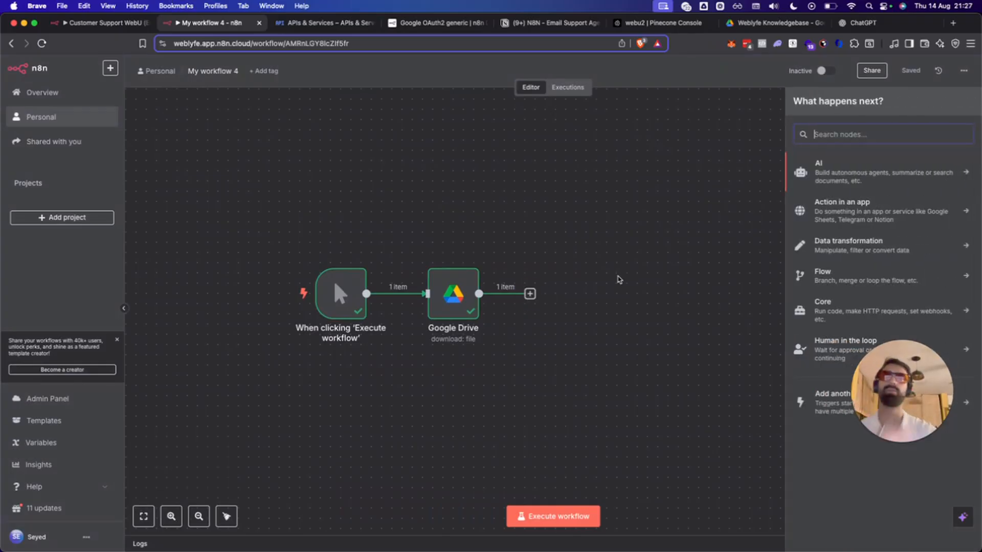
type("pine")
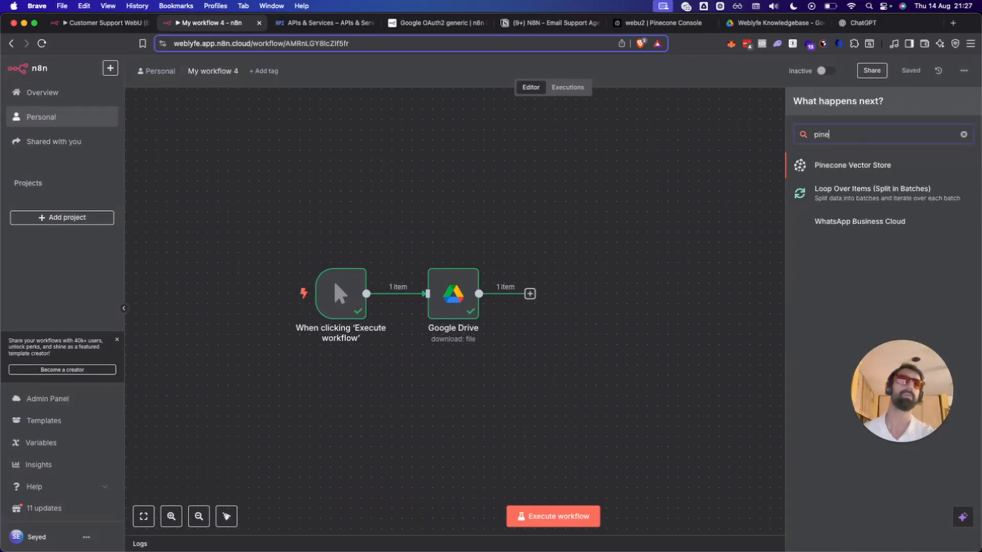
left_click(884, 172)
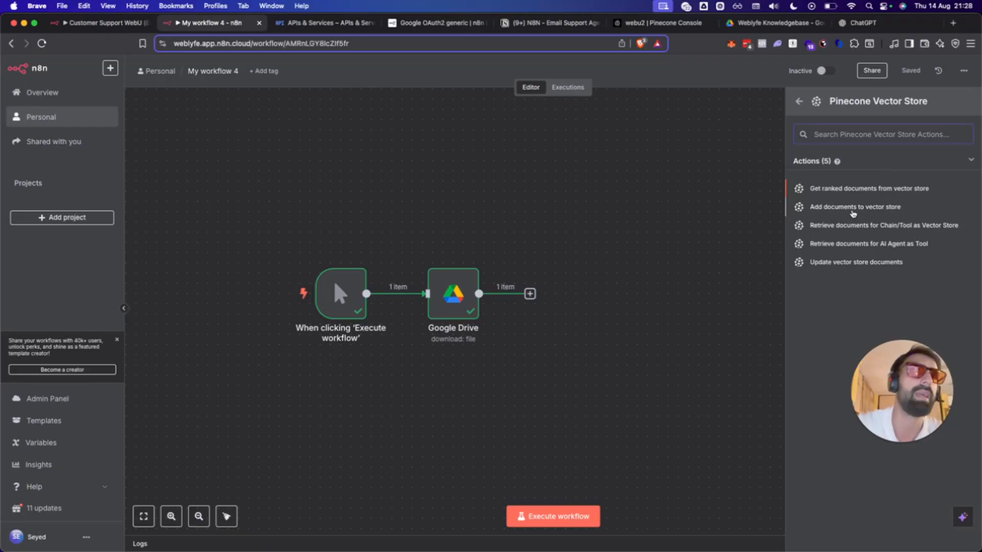
left_click(853, 208)
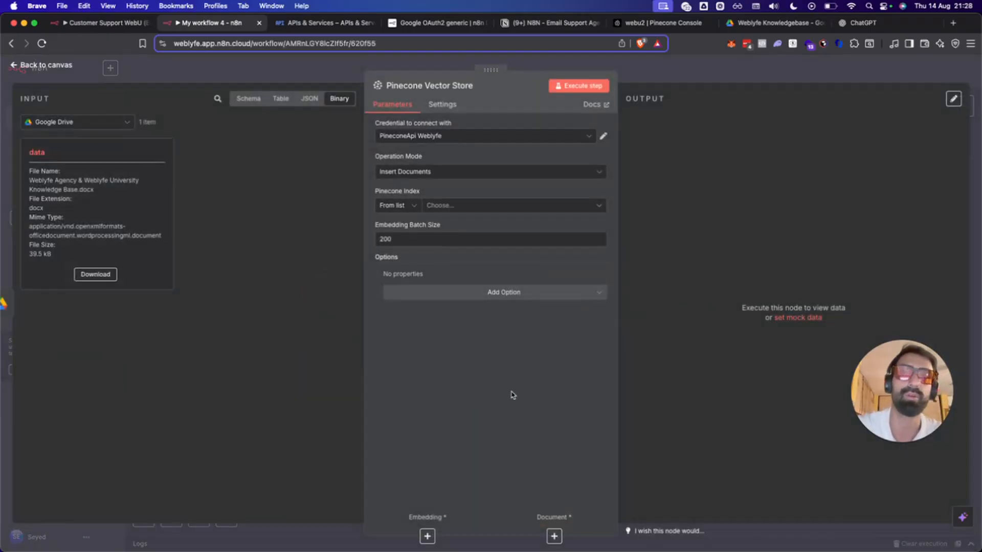
Choose Create new credential from the Pinecone node's Credential list.
left_click(447, 137)
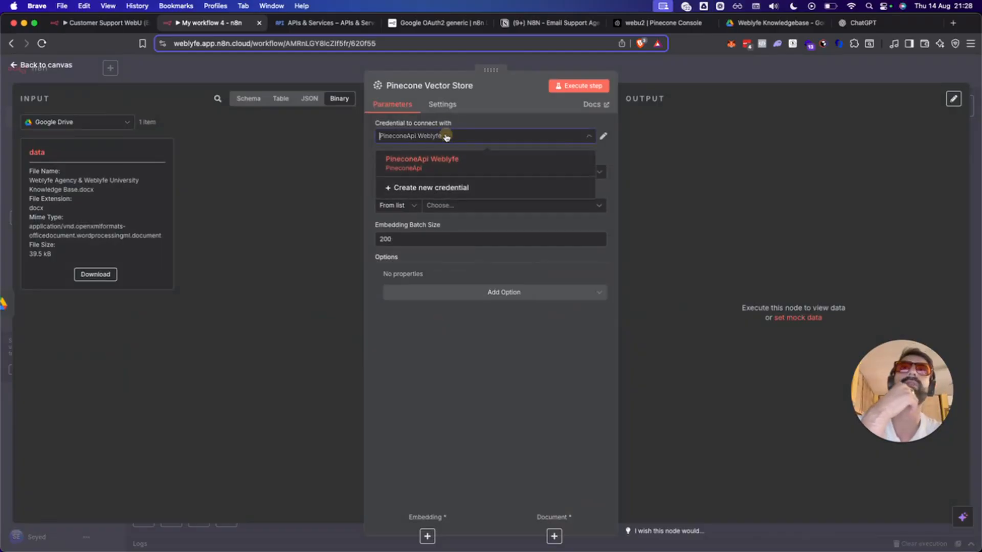
left_click(451, 137)
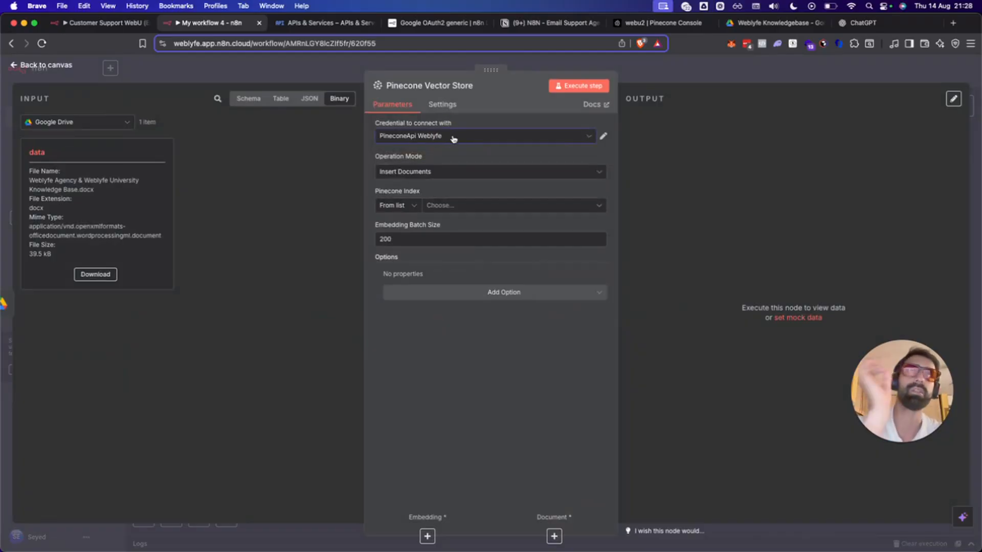
left_click(453, 138)
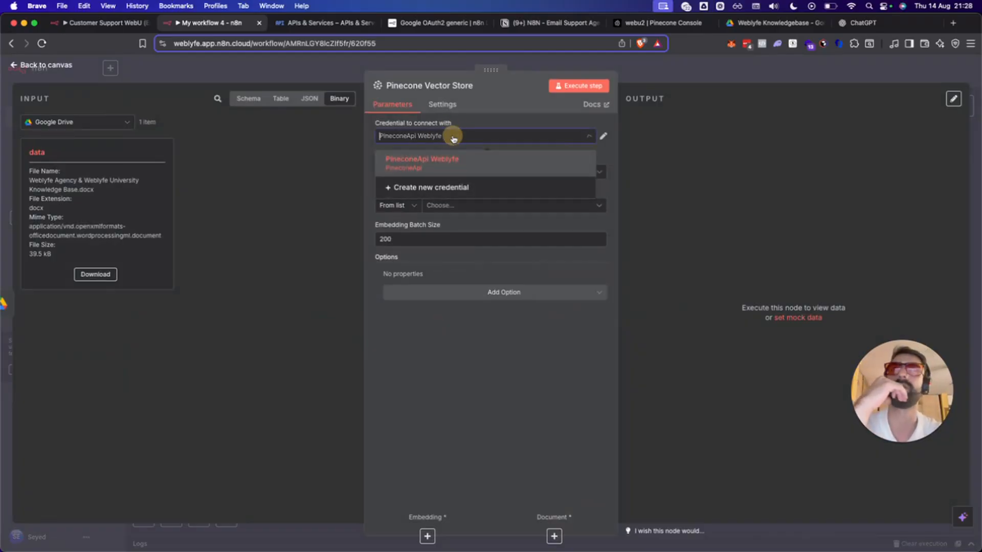
left_click(423, 187)
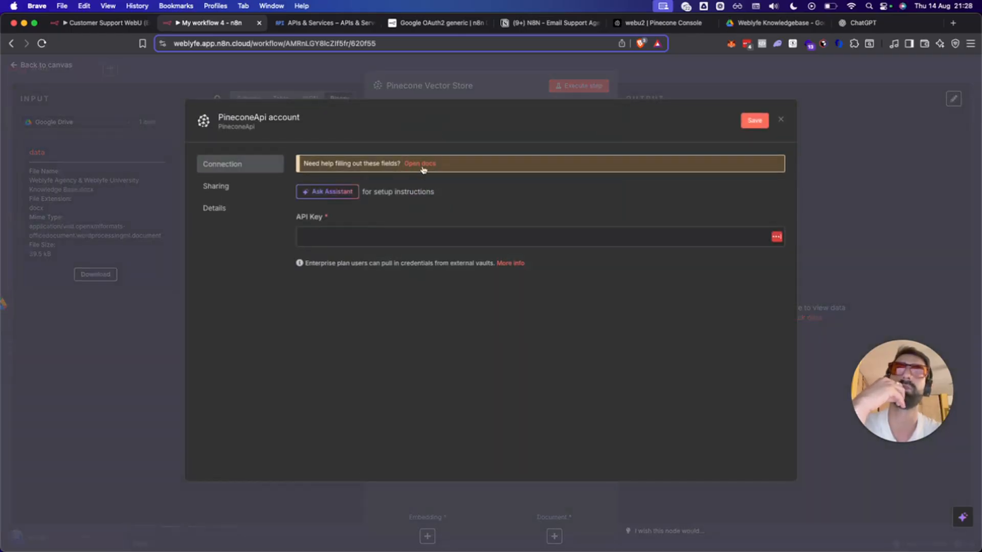
Go to pinecone.io and log in to the Pinecone account.
left_click(445, 22)
left_click(406, 49)
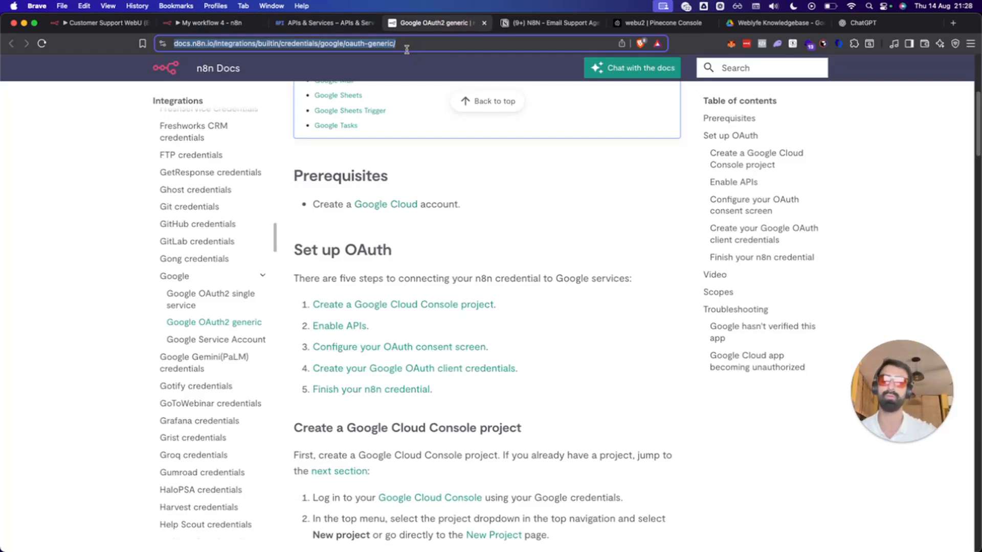
type("pinecone.")
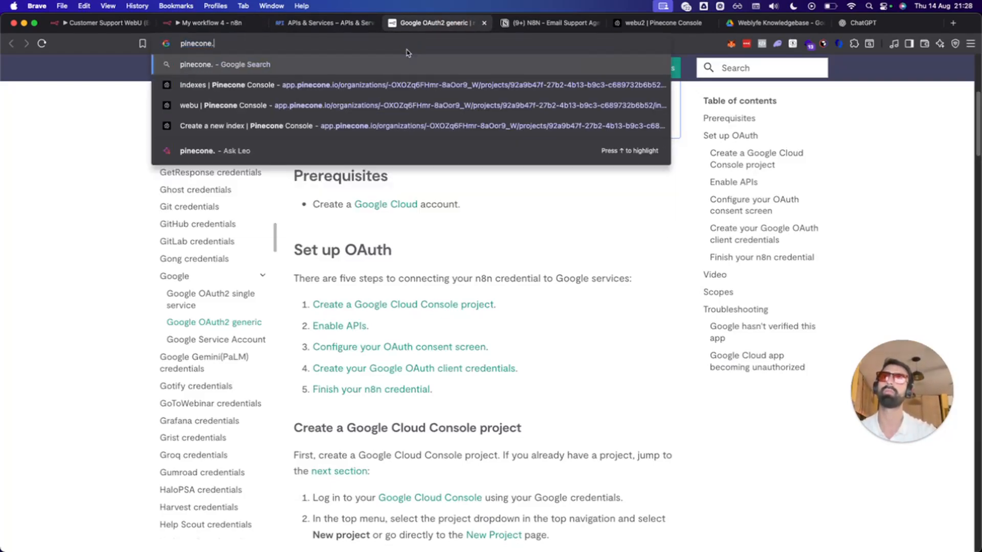
type("io")
key("Return")
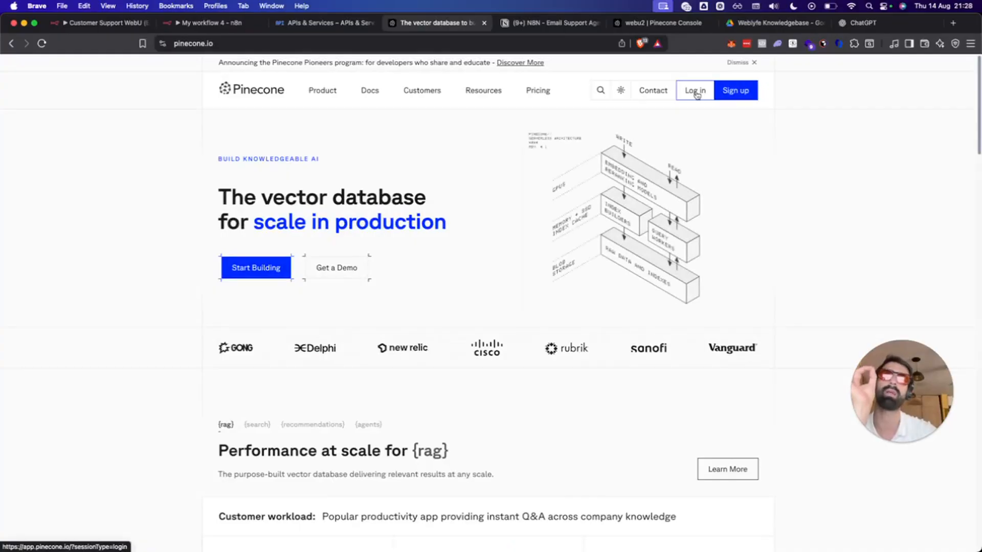
left_click(696, 92)
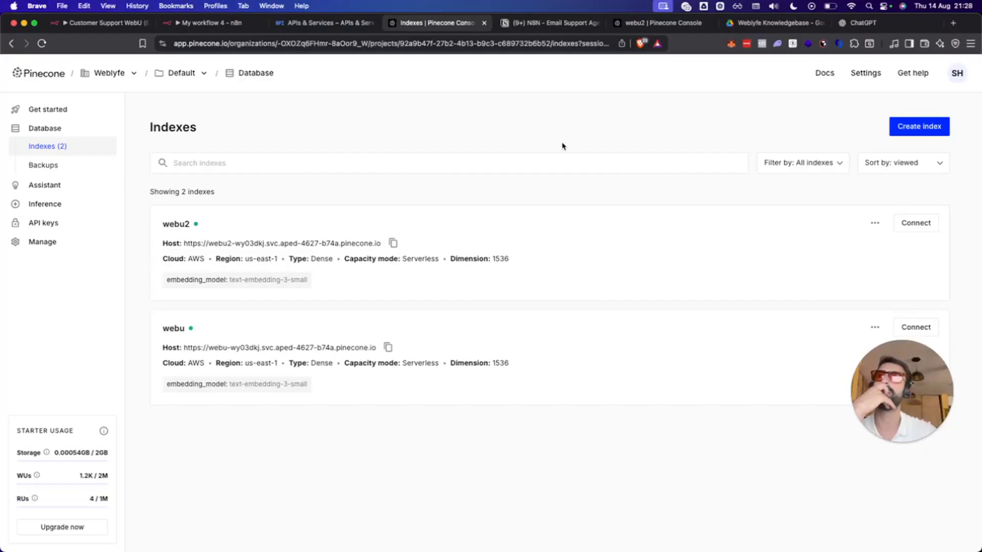
Review the project's API keys page, then return to n8n's Pinecone credential form.
left_click(44, 222)
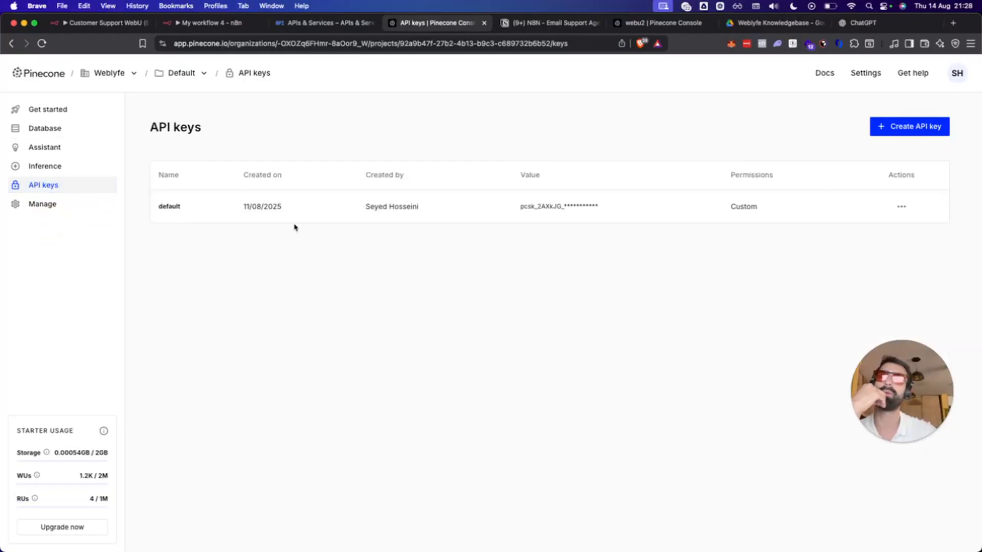
left_click(898, 206)
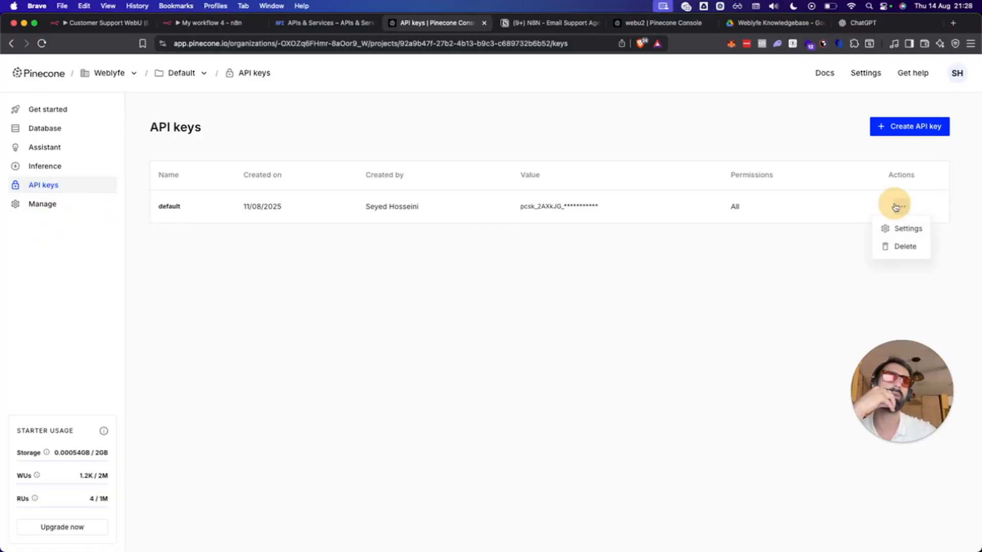
left_click(139, 229)
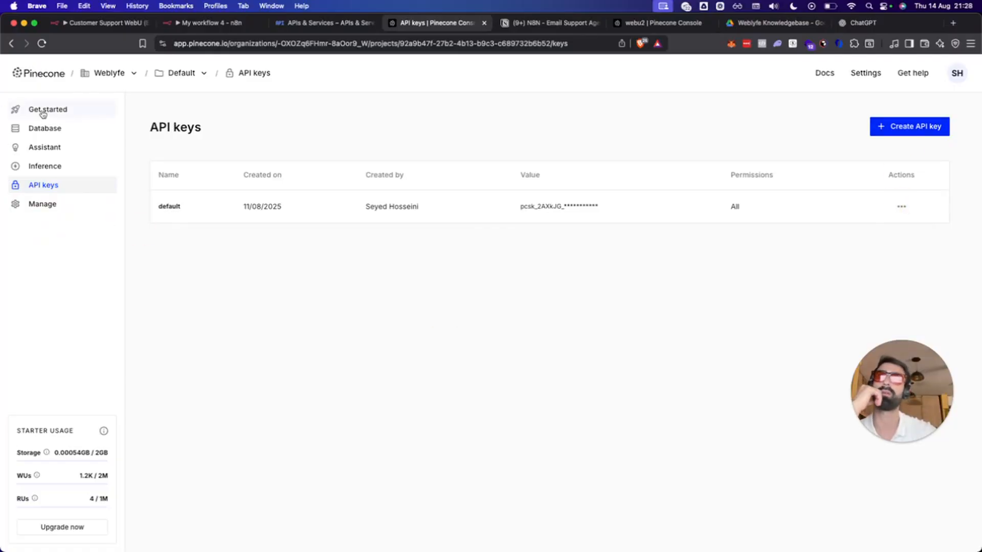
left_click(327, 23)
left_click(204, 23)
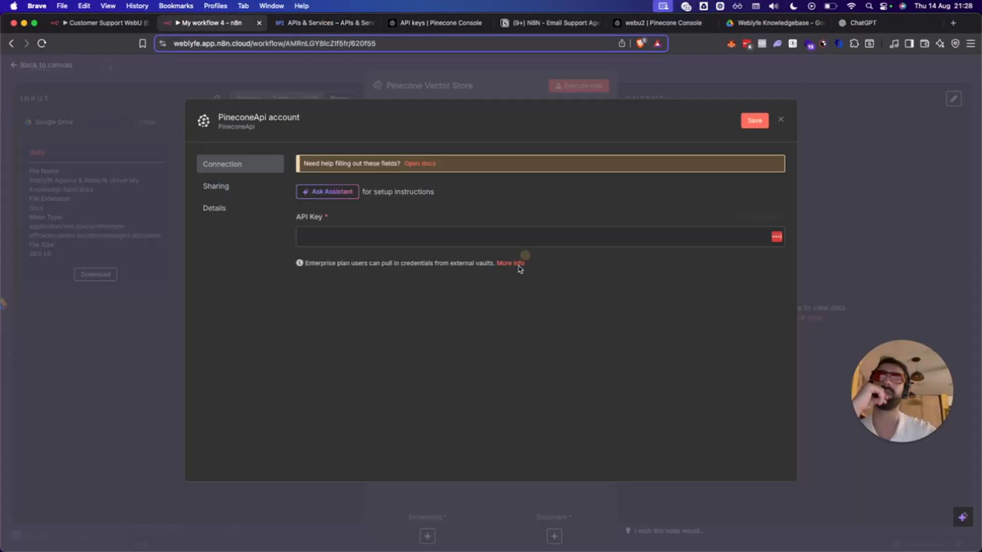
Use the existing PineconeApi Weblyfe credential and keep Insert Documents as the operation mode.
left_click(781, 119)
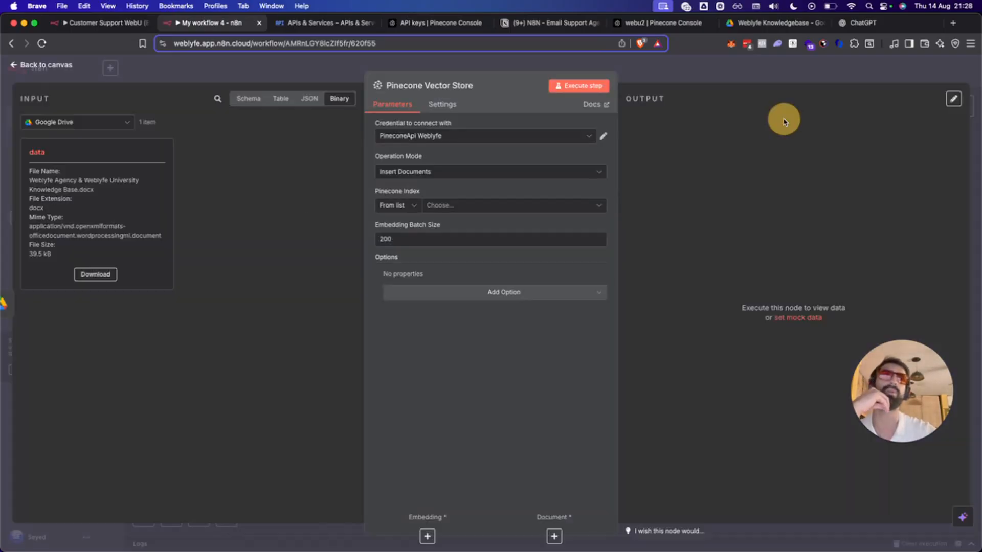
left_click(411, 136)
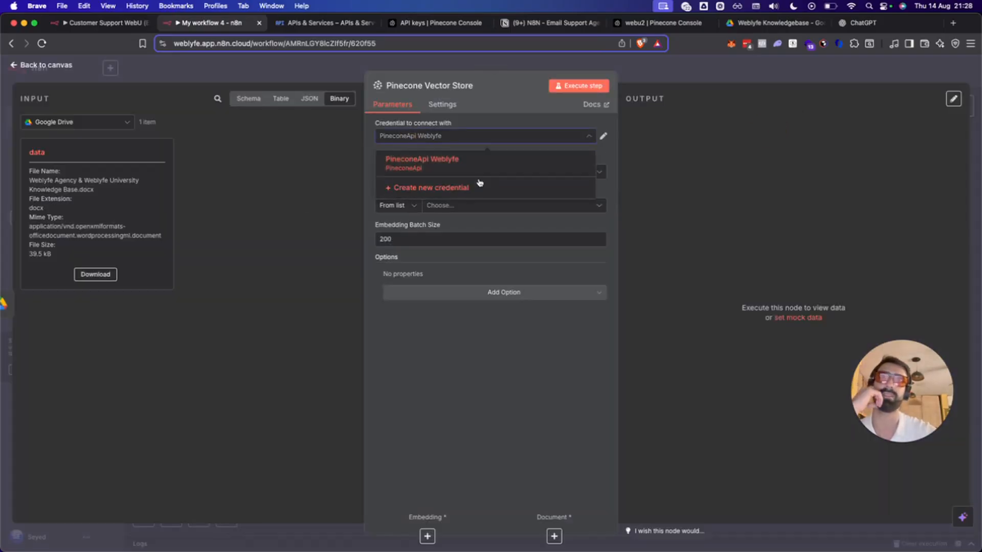
left_click(410, 163)
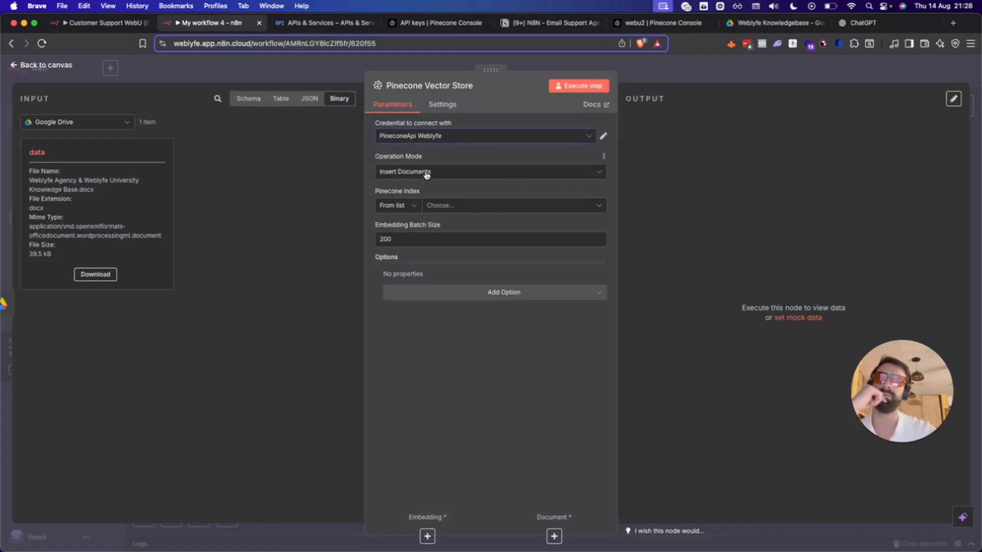
left_click(426, 173)
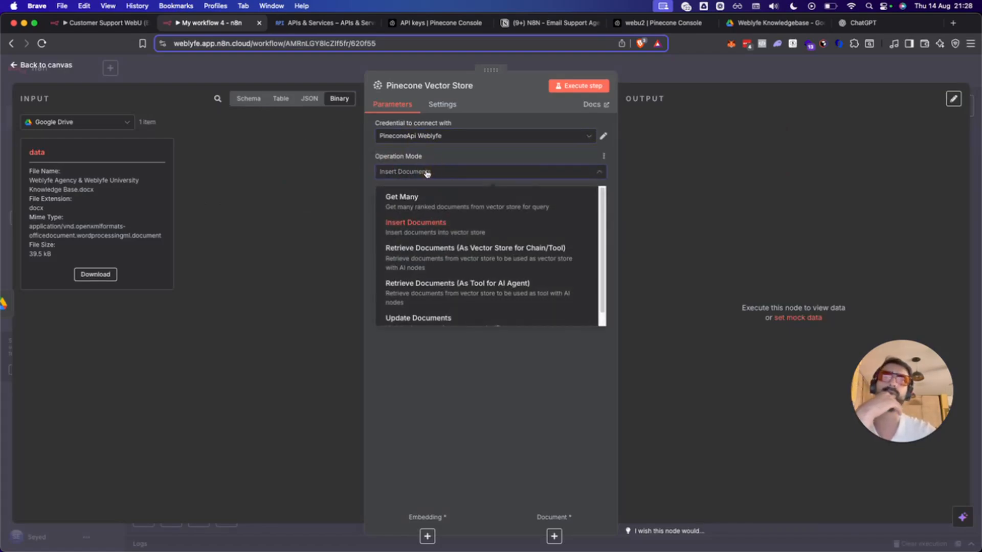
scroll(464, 281, "down", 1)
scroll(463, 280, "up", 1)
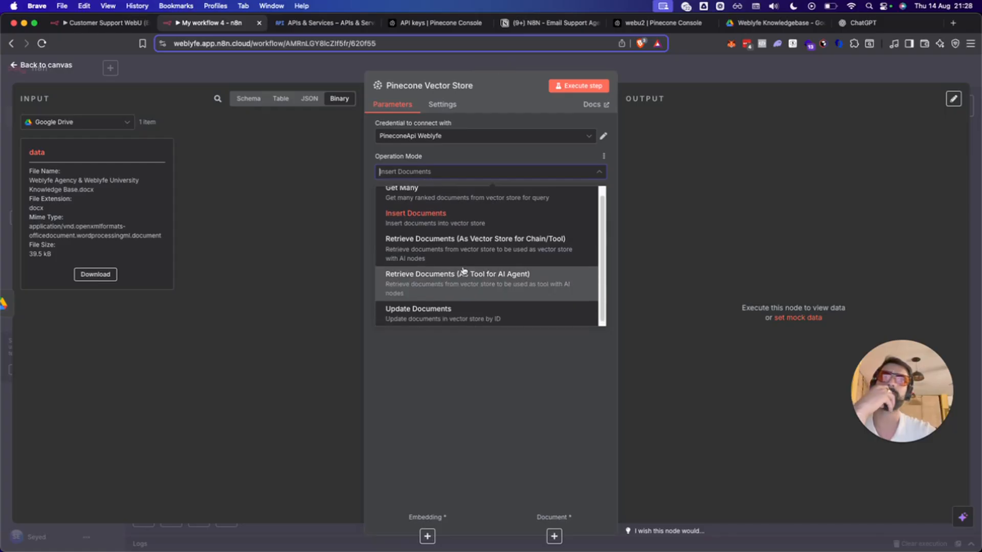
left_click(430, 228)
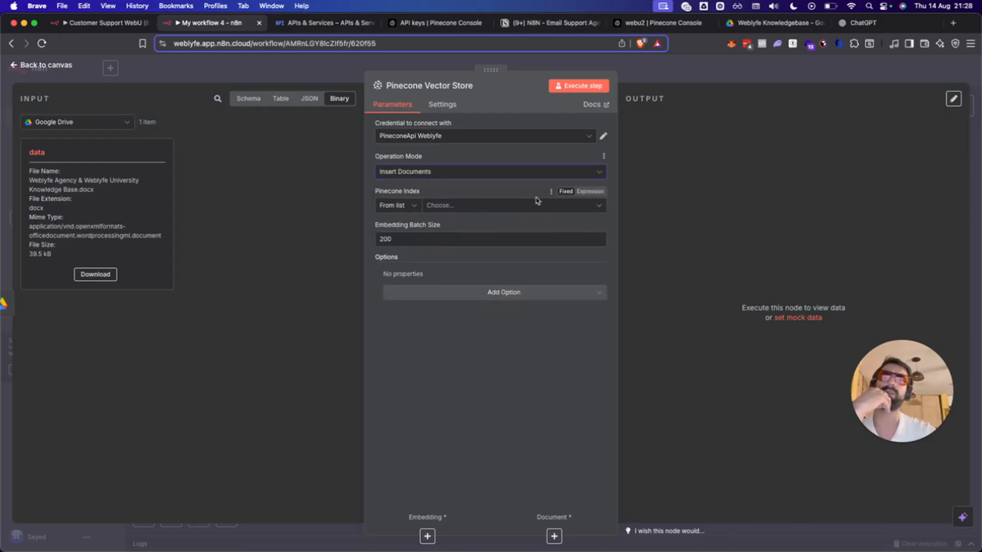
Select webu2 as the Pinecone index and check the 200 embedding batch size.
left_click(404, 205)
left_click(478, 205)
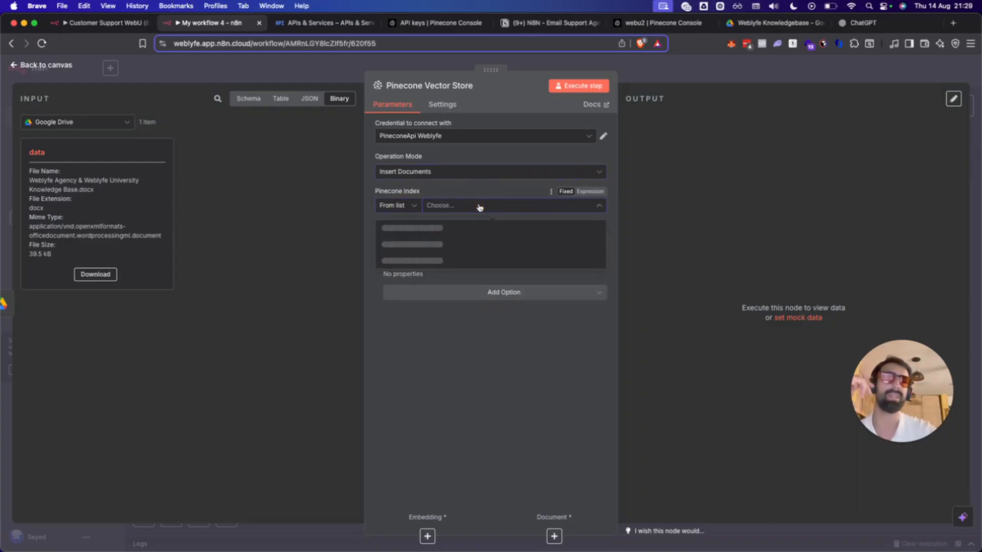
left_click(419, 228)
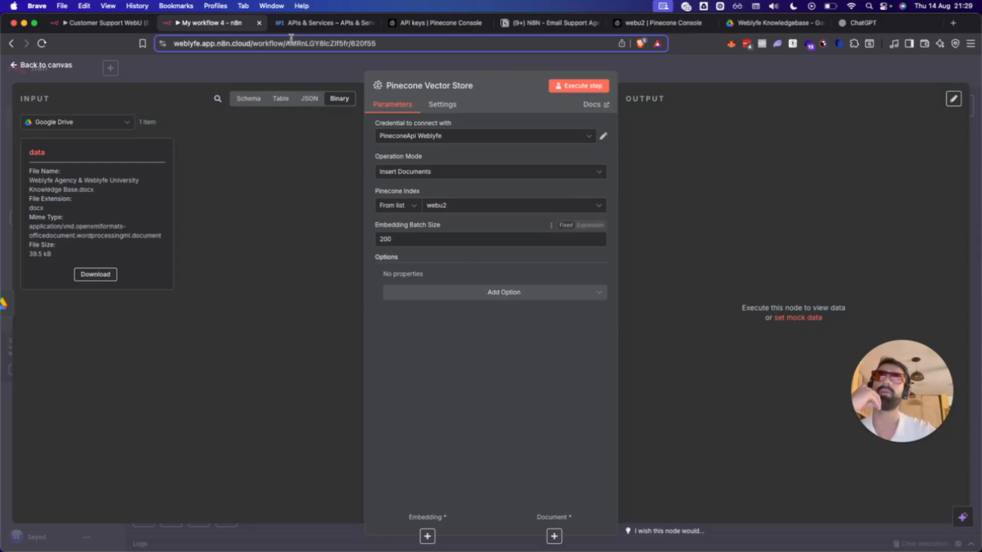
left_click(404, 236)
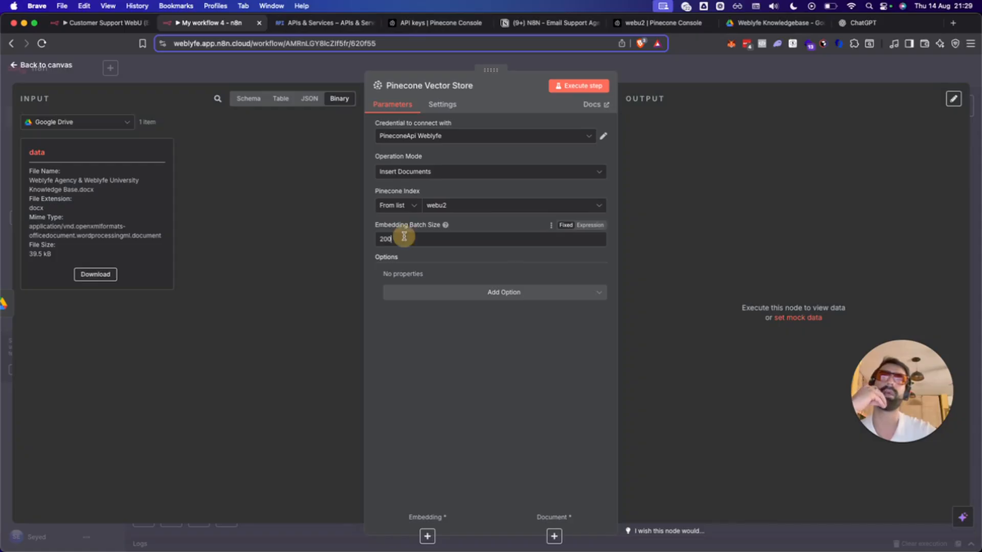
left_click(409, 23)
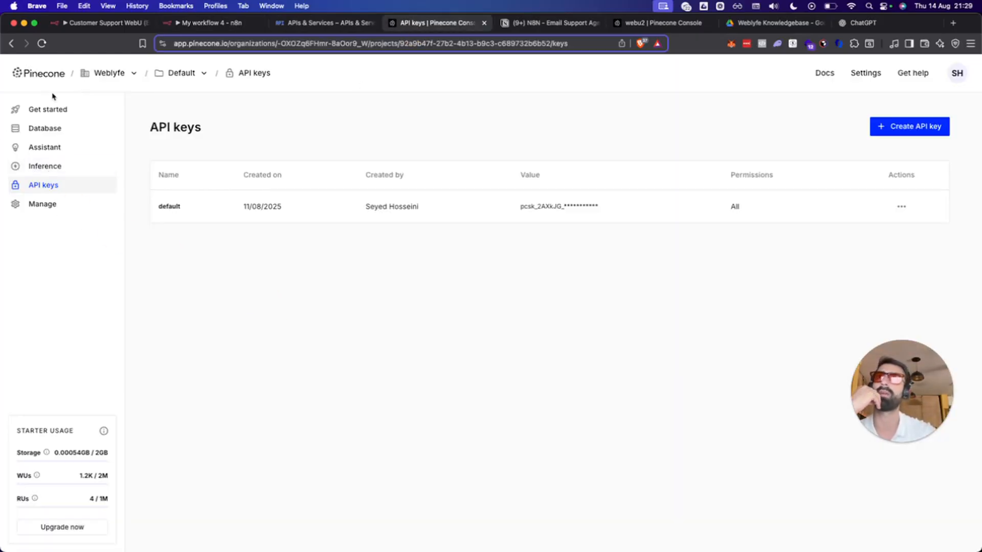
View Pinecone's index list, confirming webu2 and webu both have 1536 dimensions.
left_click(41, 108)
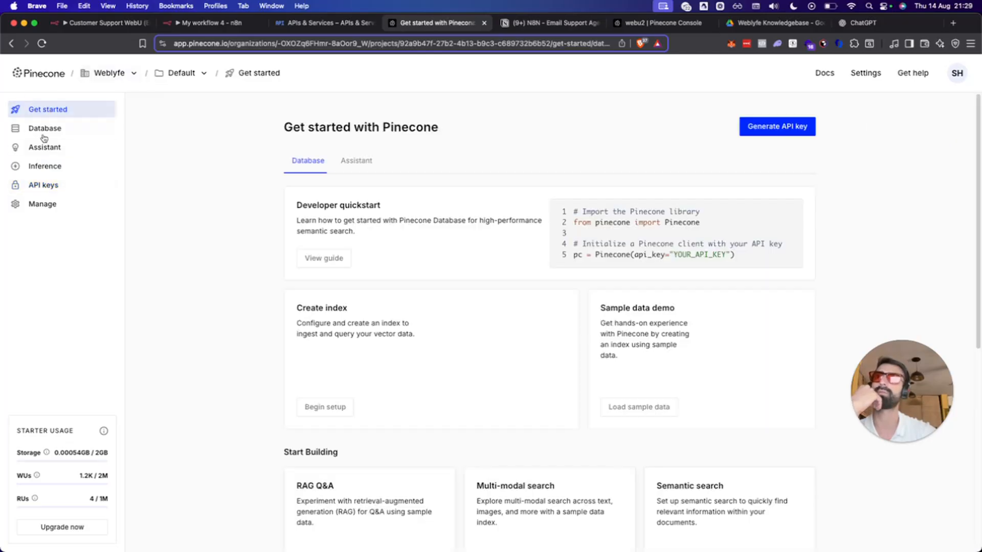
left_click(43, 128)
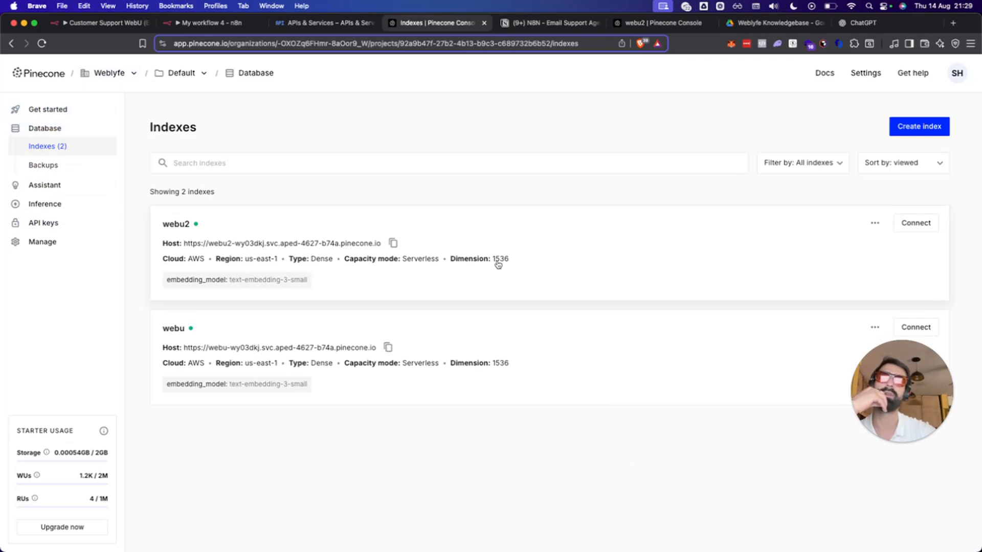
left_click(315, 22)
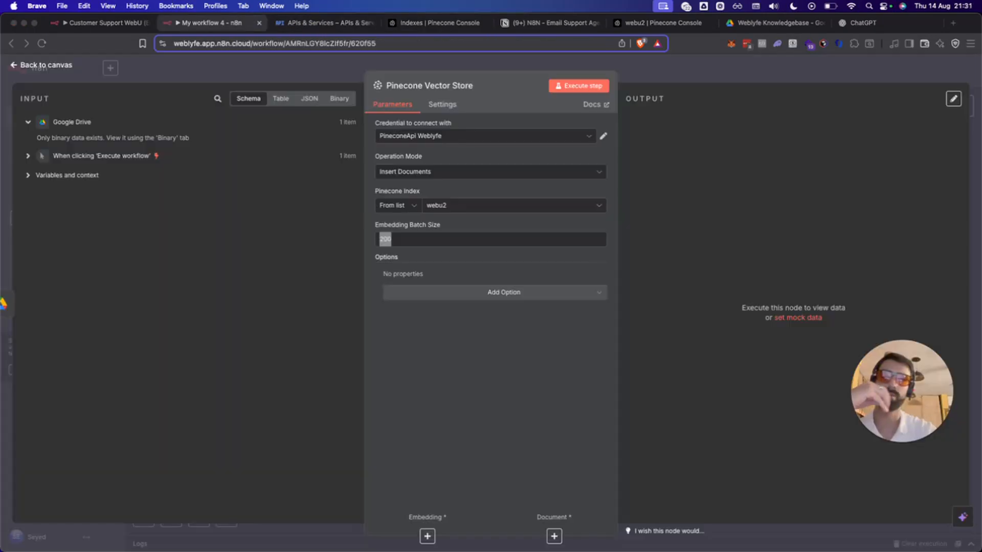
Change the Pinecone node's Embedding Batch Size from 200 to 1536.
left_click(396, 239)
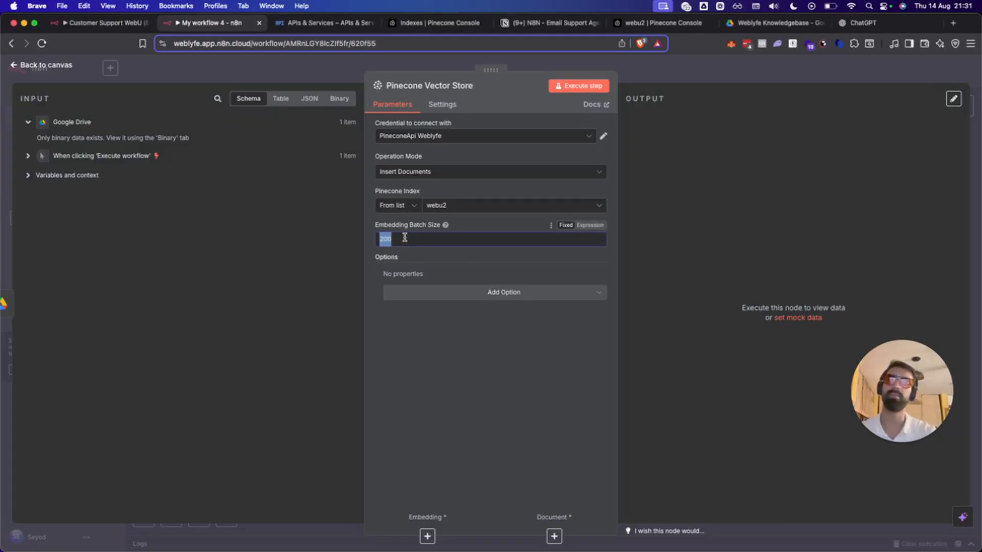
left_click(405, 238)
left_click_drag(404, 238, 336, 238)
type("15")
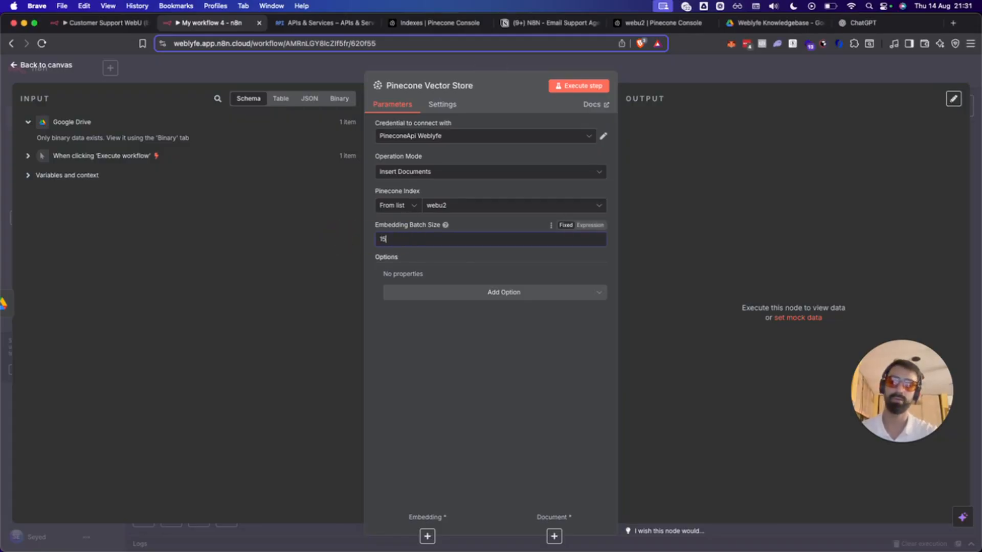
type("36")
left_click(426, 405)
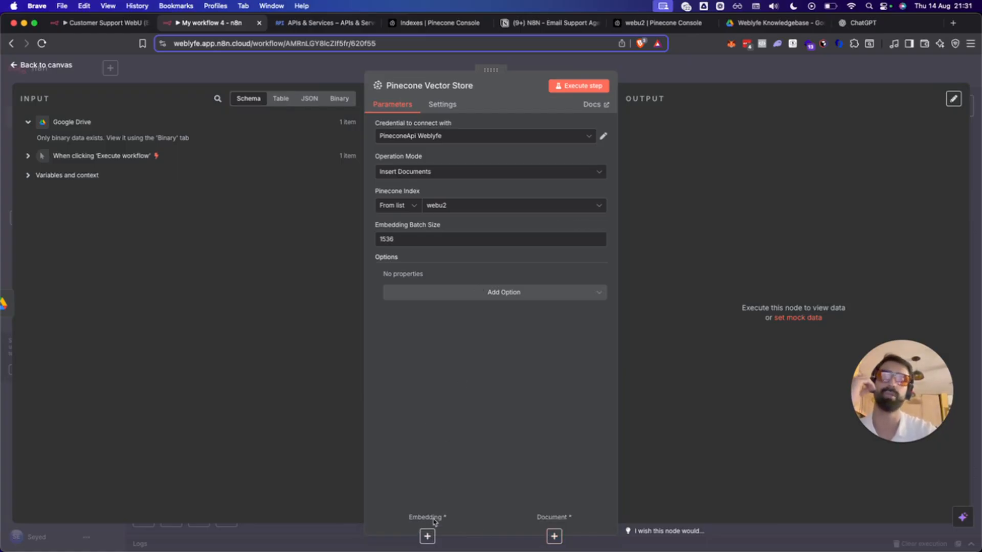
Attach an Embeddings OpenAI model to the Pinecone node using the OpenAi account credential.
left_click(427, 536)
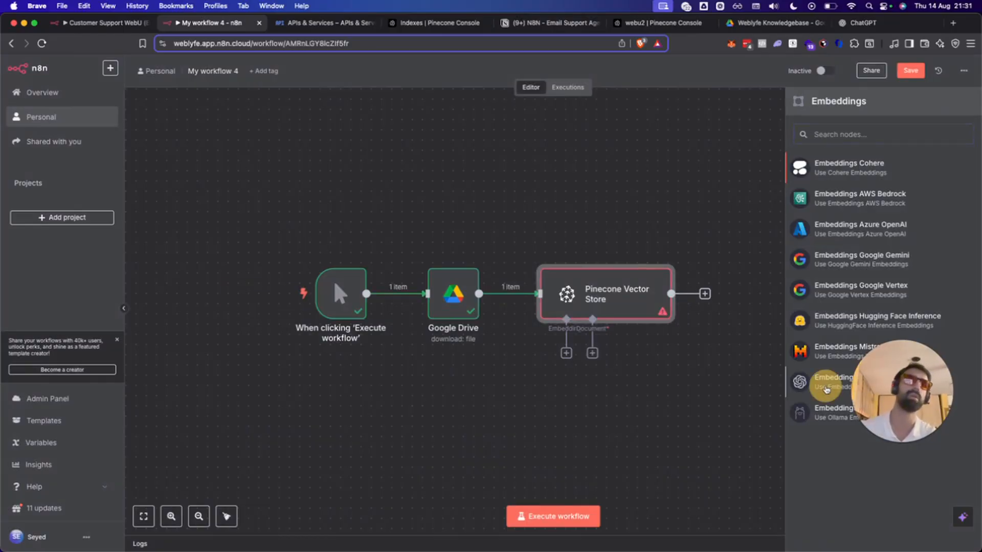
left_click(834, 381)
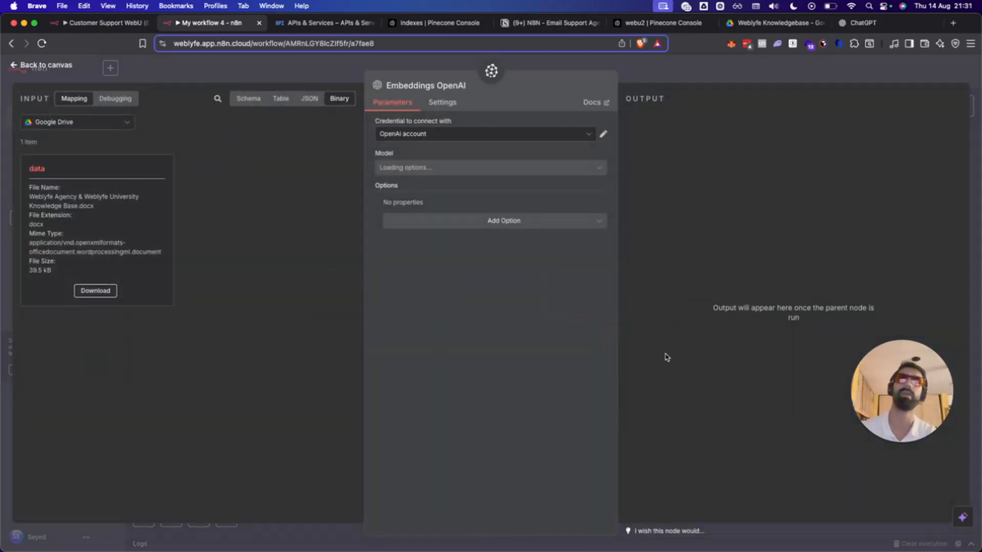
left_click(459, 131)
left_click(455, 131)
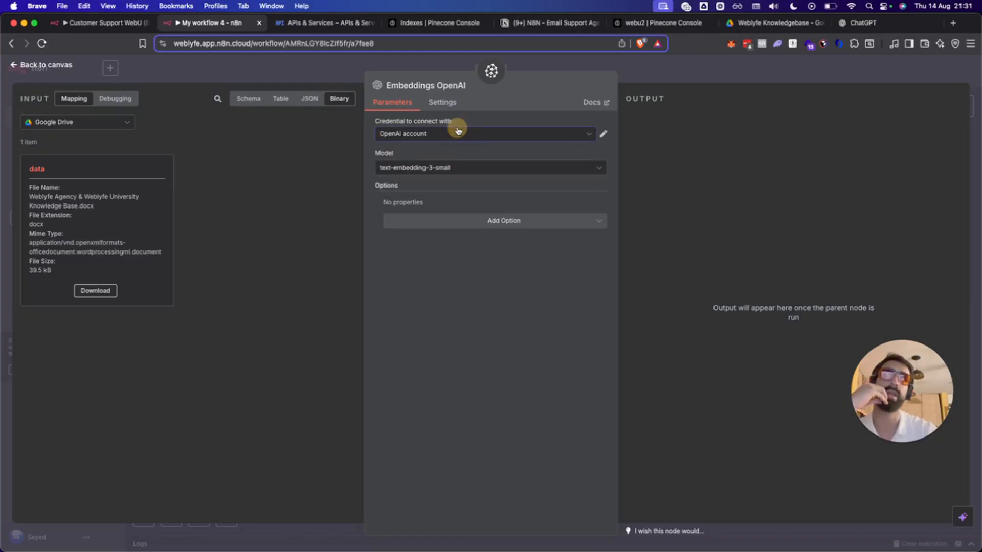
left_click(954, 24)
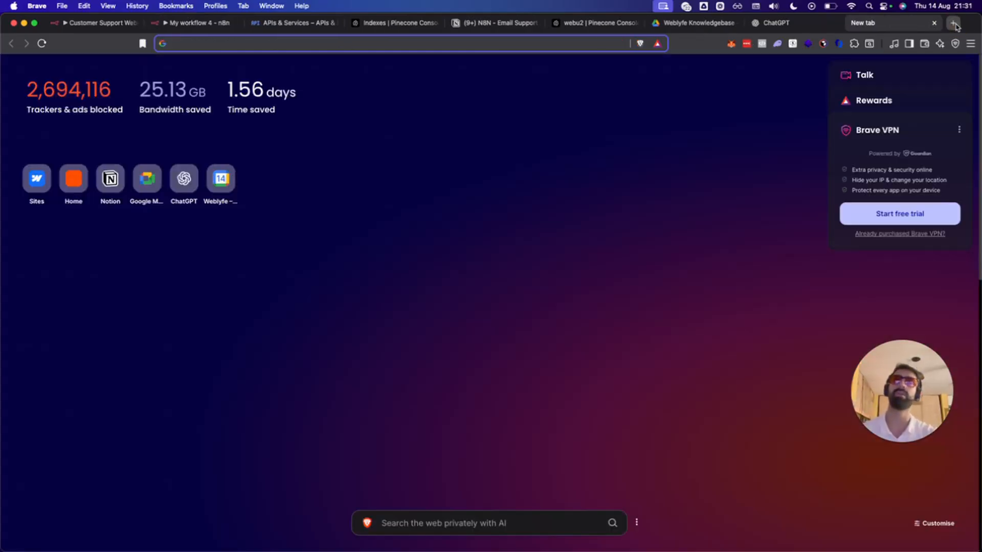
Go to platform.openai.com in the new browser tab.
type("open")
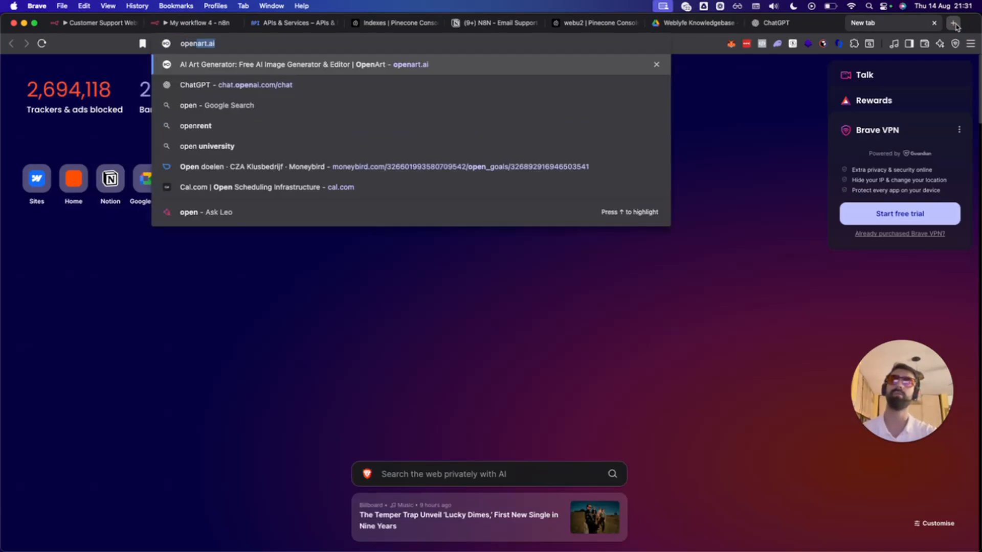
type("ai")
key("super+a")
type("dev")
key("super+a")
type("platform")
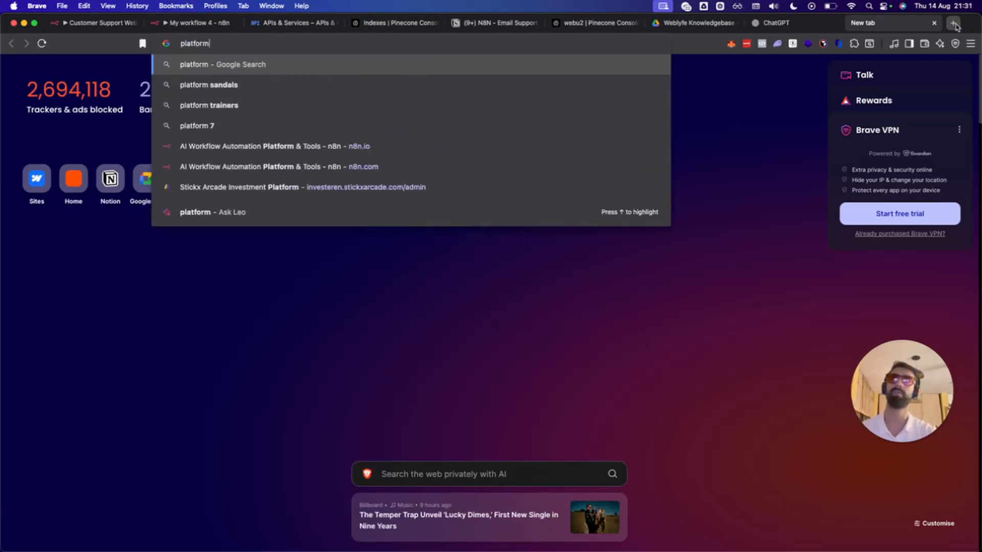
type(".openai.")
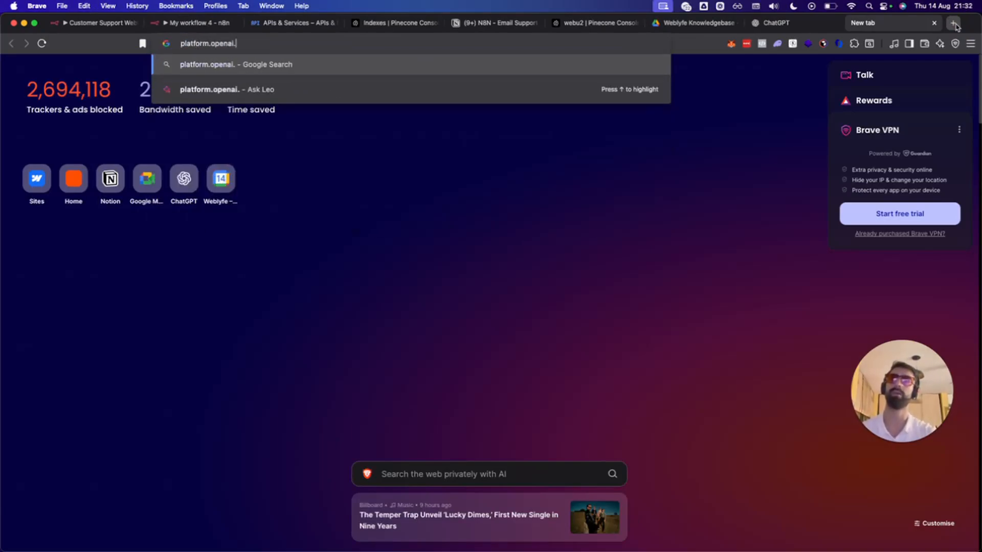
type("com")
key("Return")
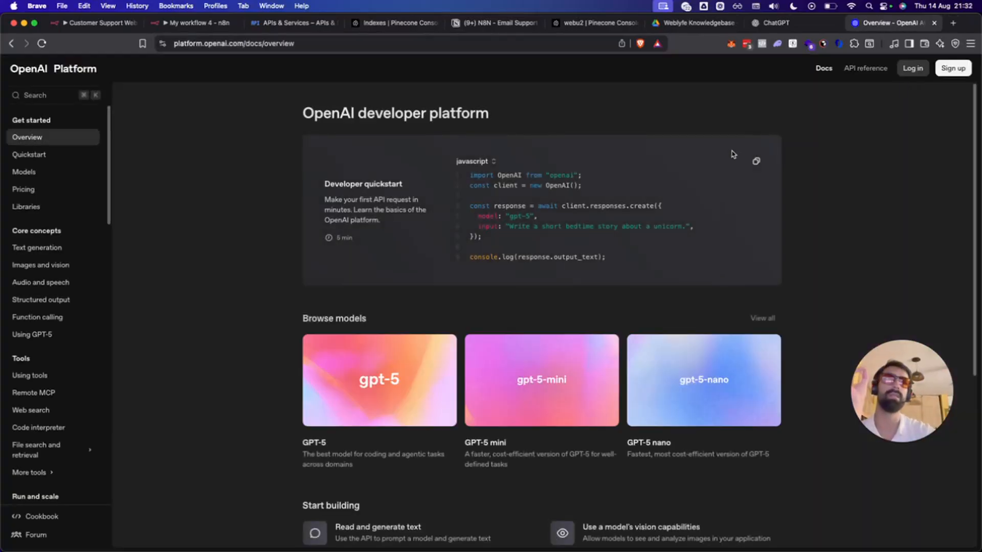
Log in to OpenAI Platform with the saved account e-mail and password.
left_click(903, 68)
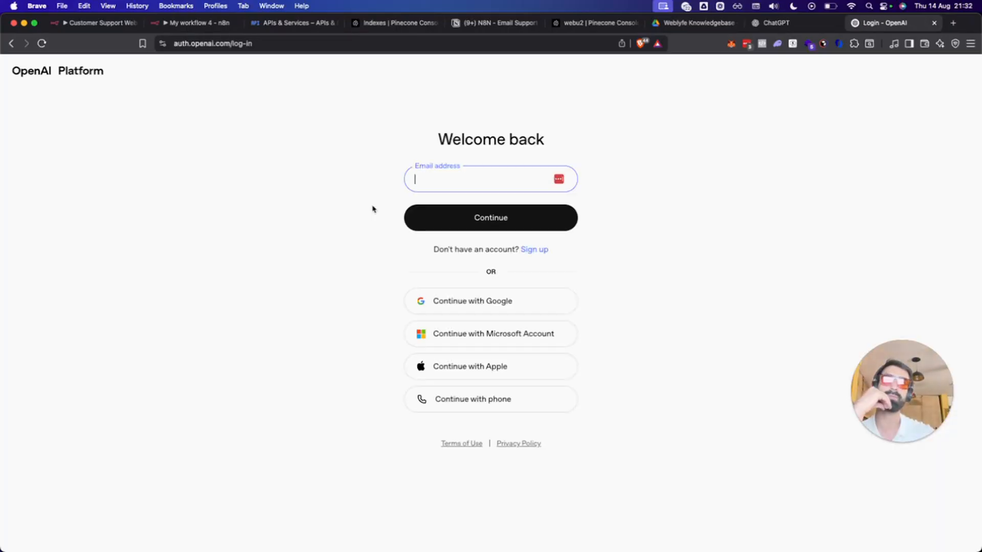
left_click(557, 181)
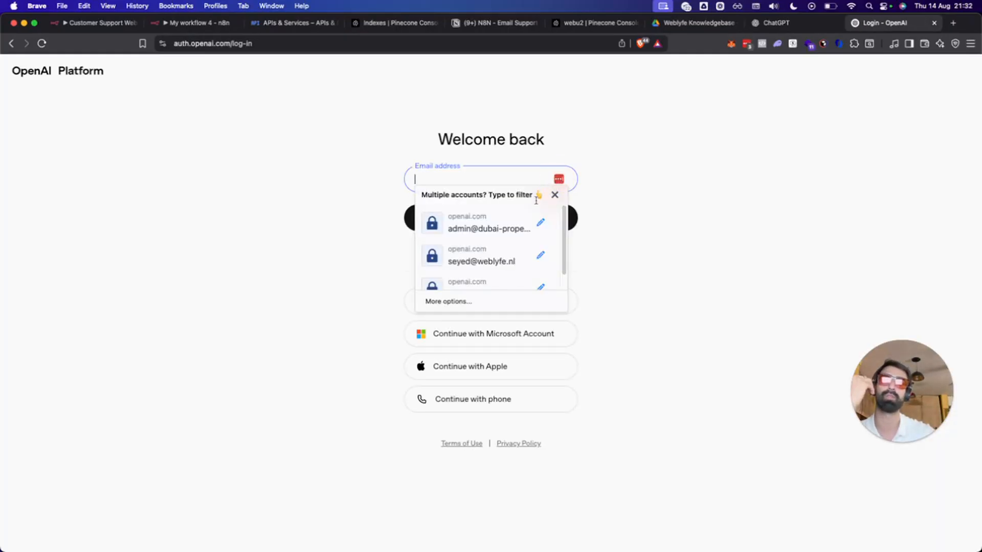
left_click(478, 258)
left_click(479, 219)
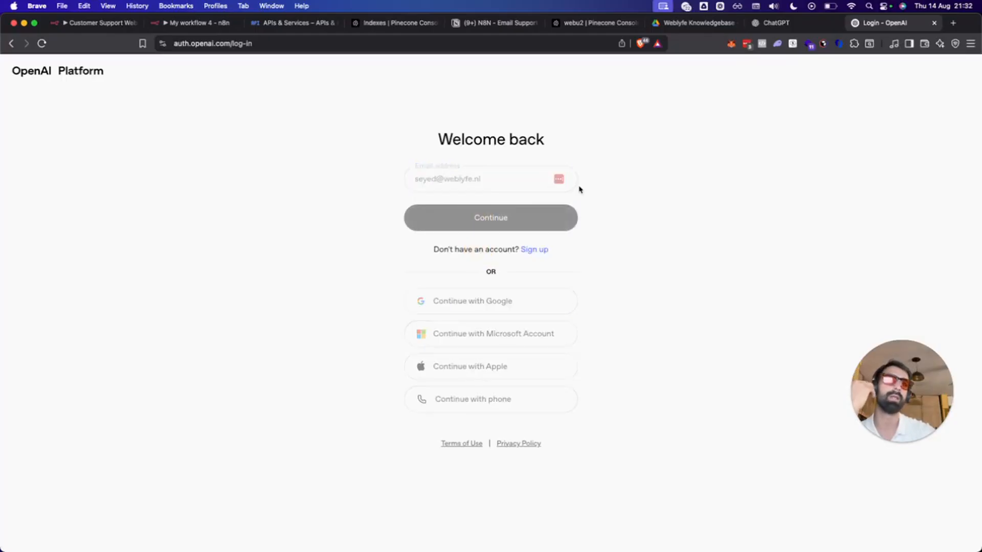
left_click(478, 268)
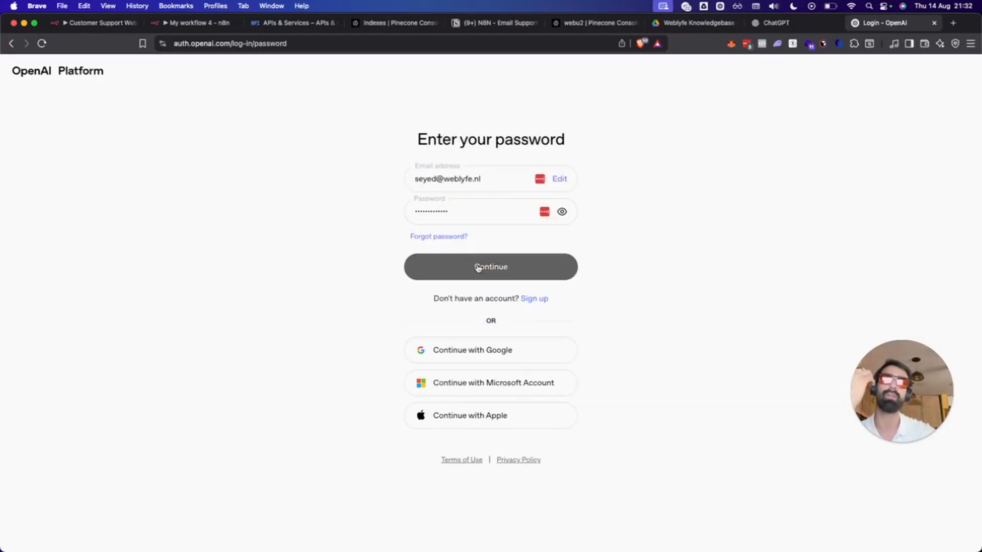
left_click(478, 267)
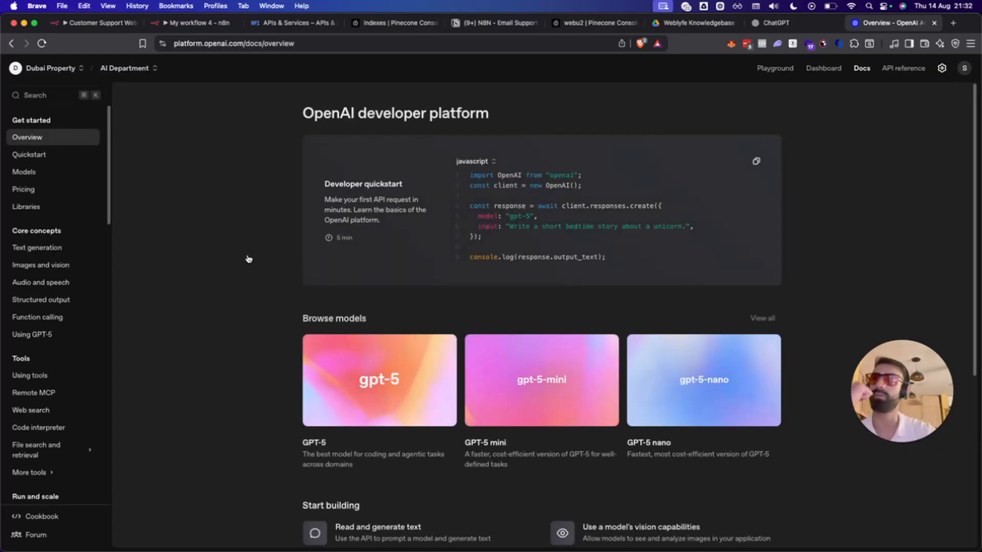
Switch the OpenAI Platform organization to Personal.
scroll(53, 337, "down", 5)
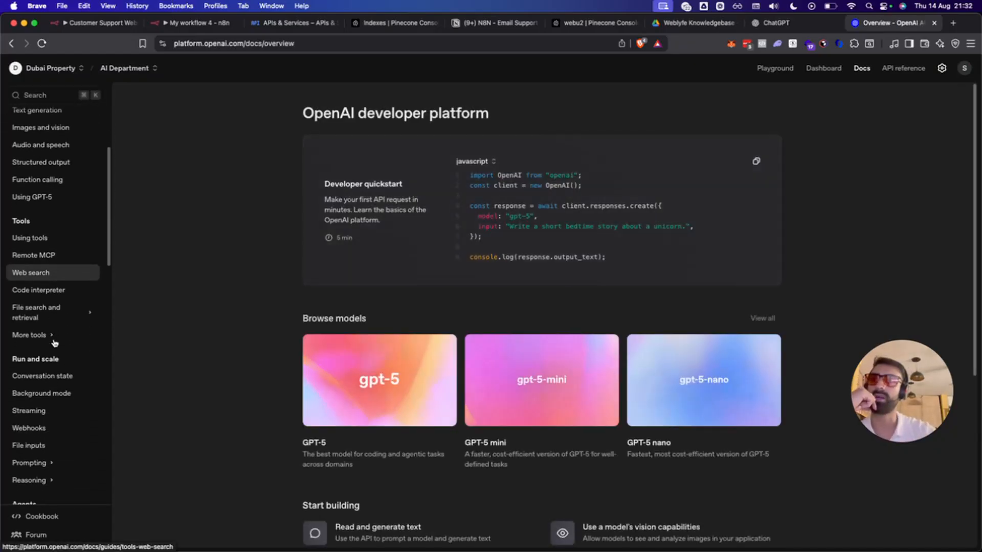
scroll(54, 340, "down", 6)
scroll(54, 307, "up", 10)
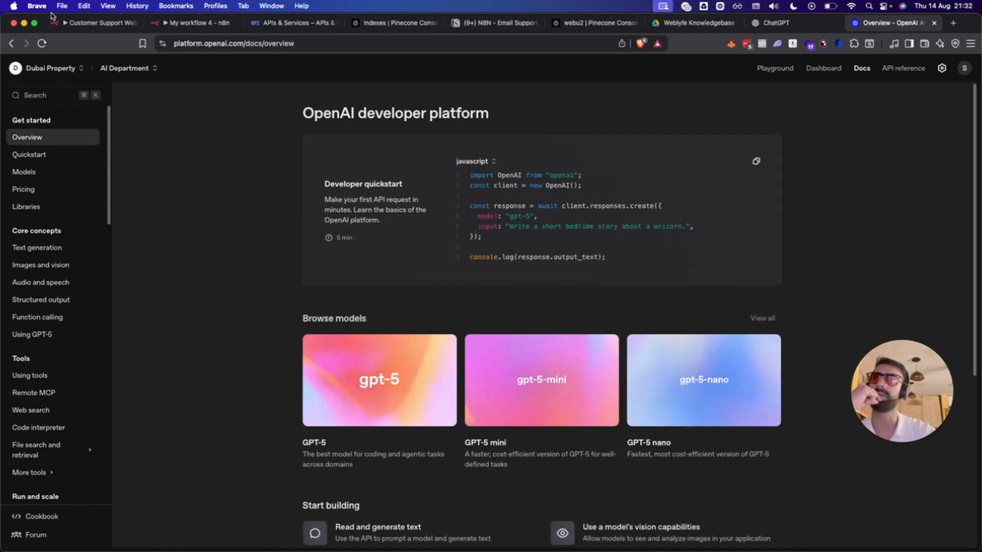
left_click(51, 68)
left_click(50, 125)
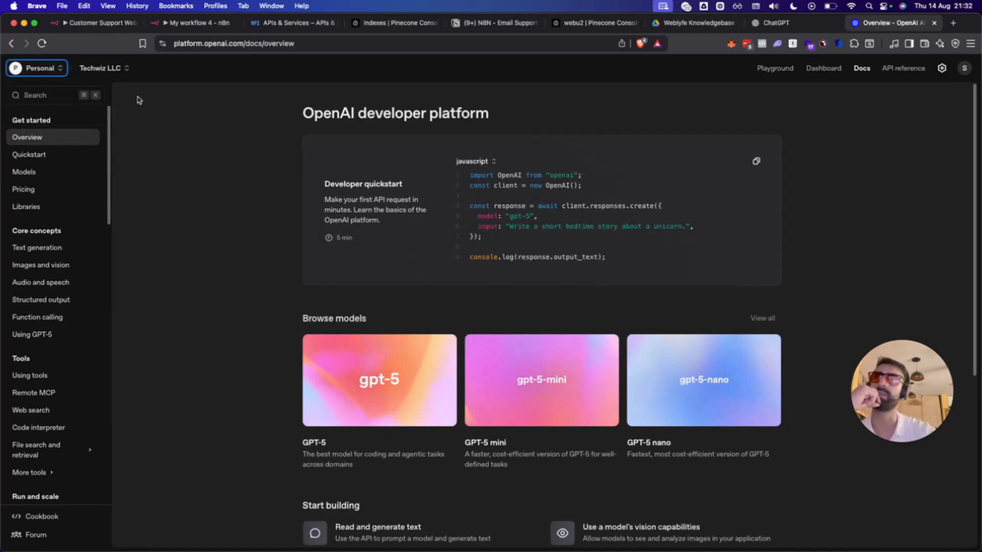
Look over the Pricing and API reference pages, then open organization settings.
left_click(76, 191)
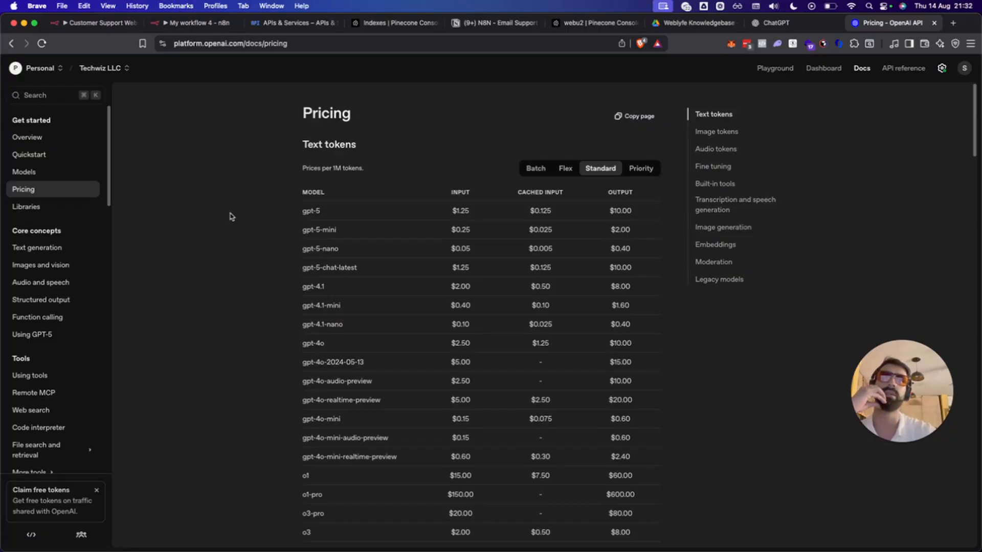
left_click(906, 72)
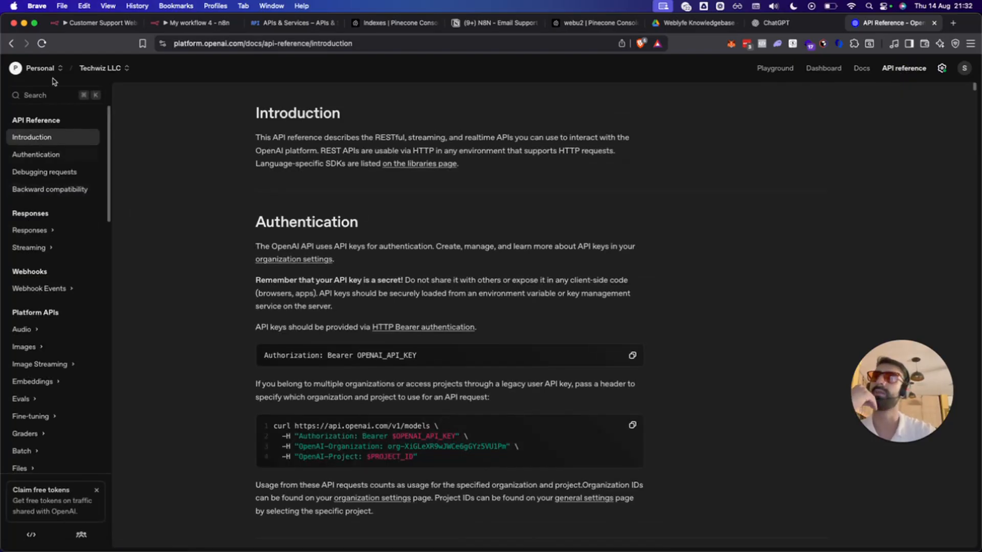
scroll(39, 332, "down", 10)
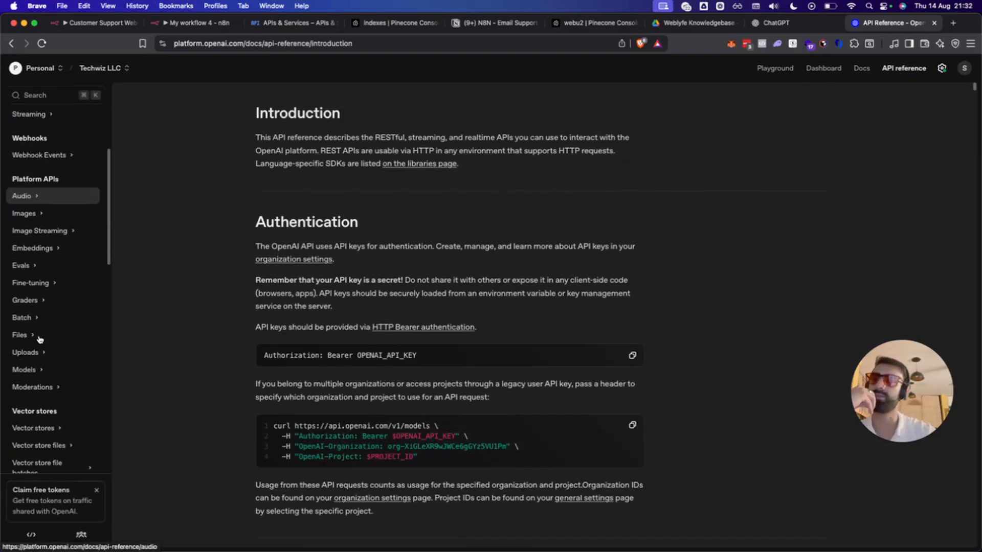
scroll(39, 339, "up", 3)
left_click(941, 68)
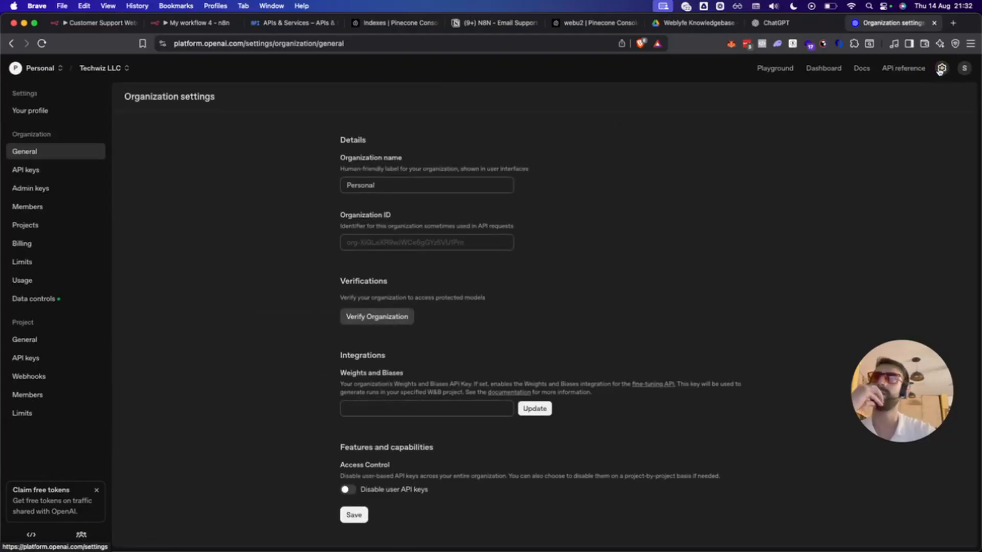
Review the API keys, rate limits, $23.13 credit balance, and usage dashboard spend.
left_click(59, 175)
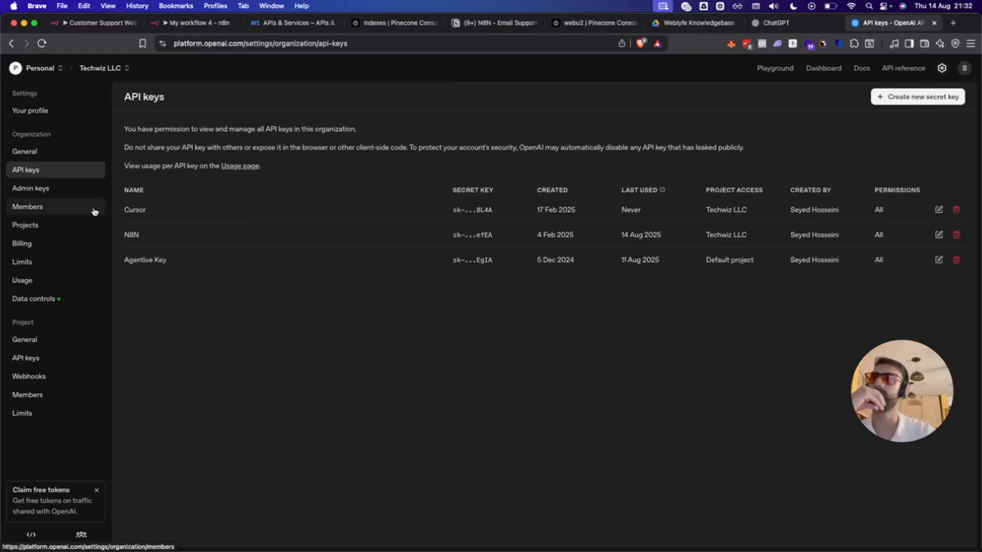
left_click(49, 260)
left_click(50, 249)
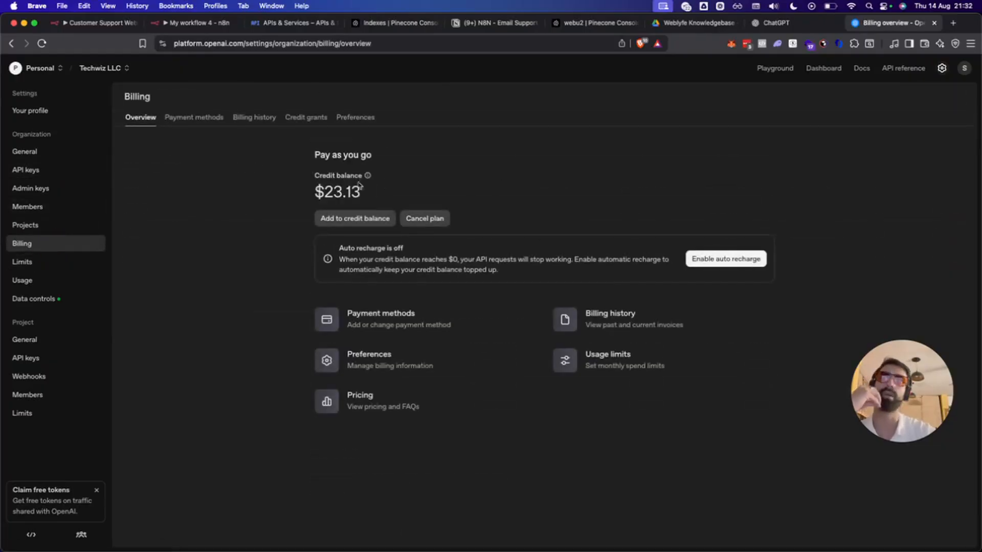
mouse_move(327, 180)
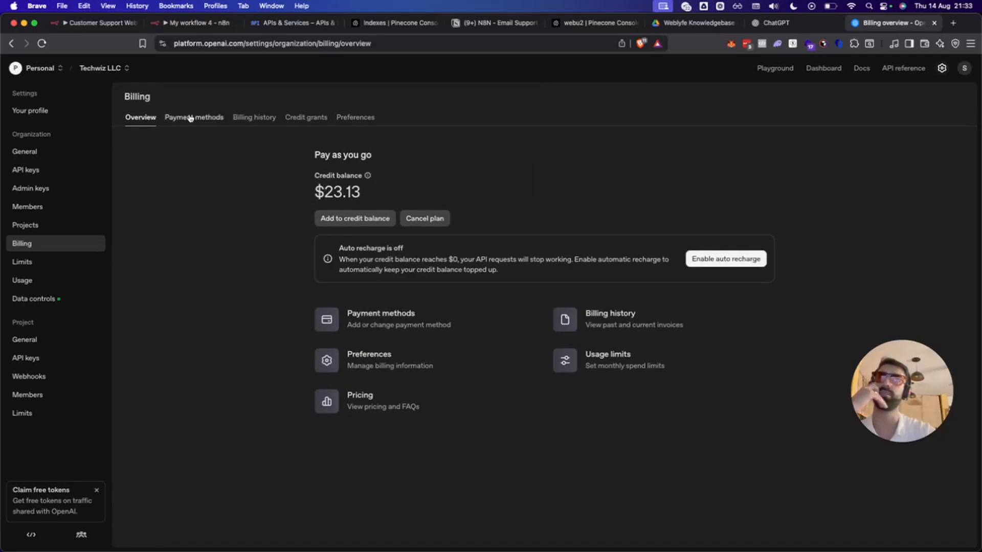
left_click(46, 281)
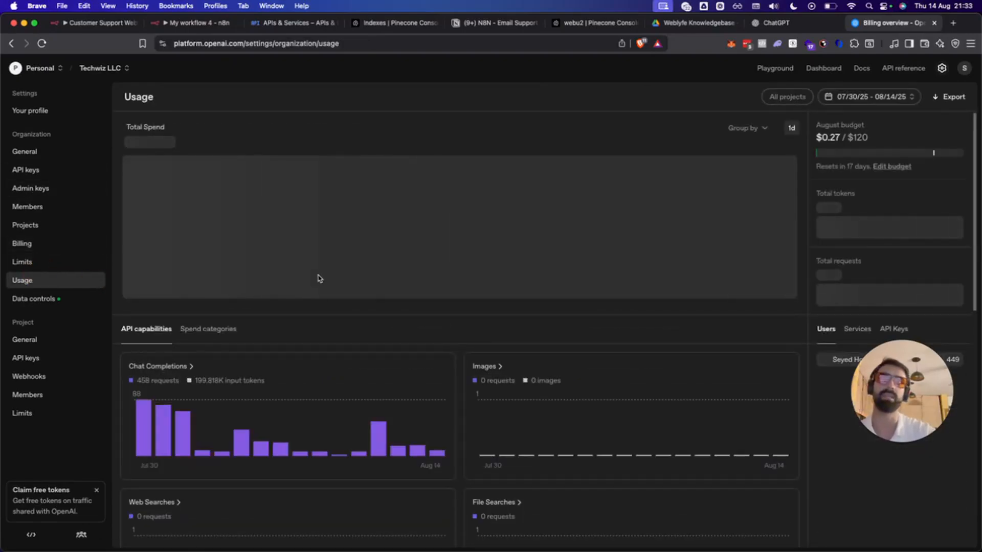
mouse_move(198, 409)
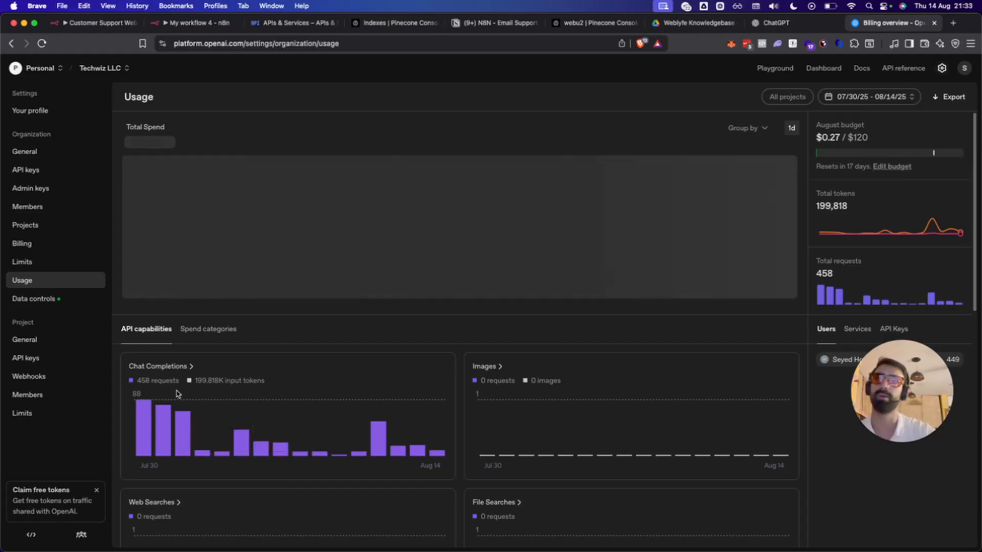
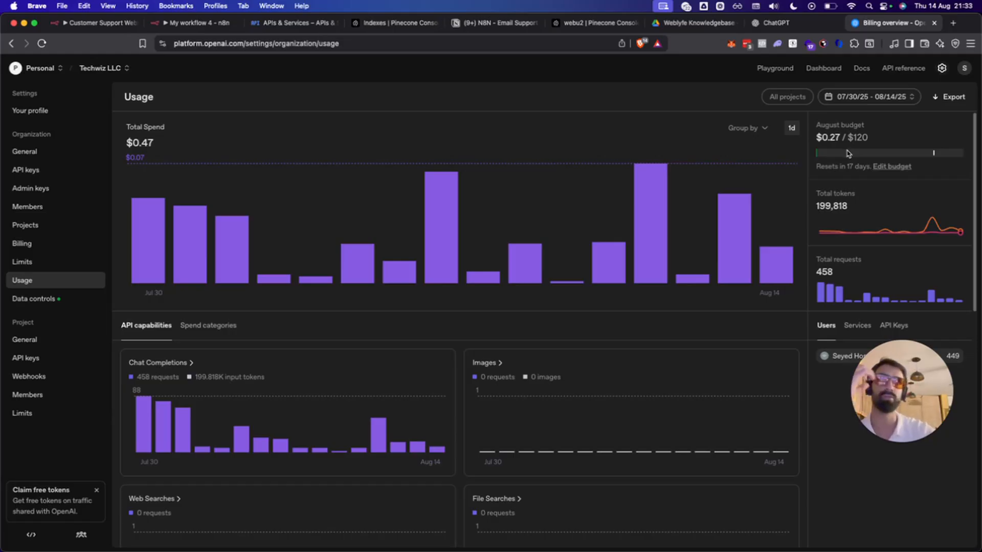
Close the OpenAI Billing overview tab and go back to the My workflow 4 n8n tab.
left_click(757, 28)
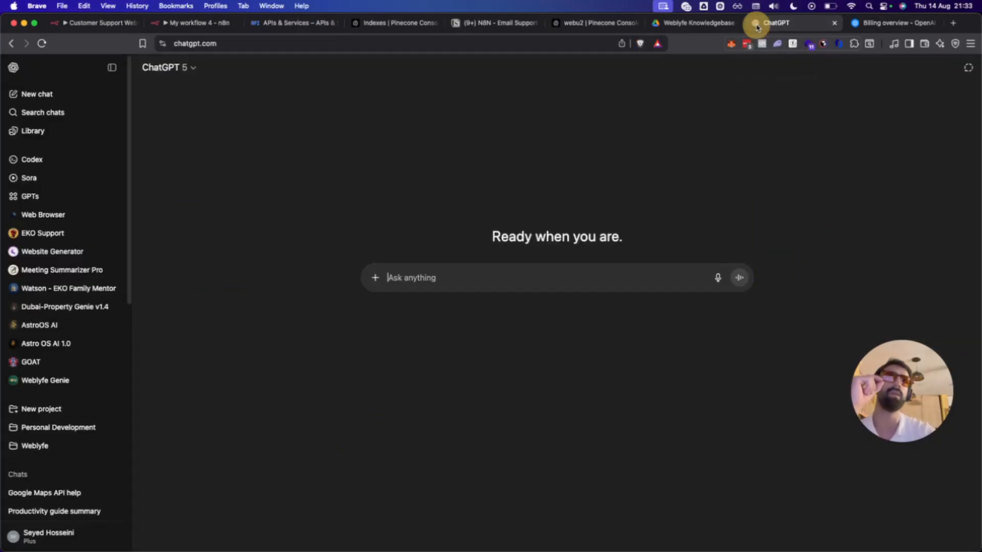
middle_click(899, 27)
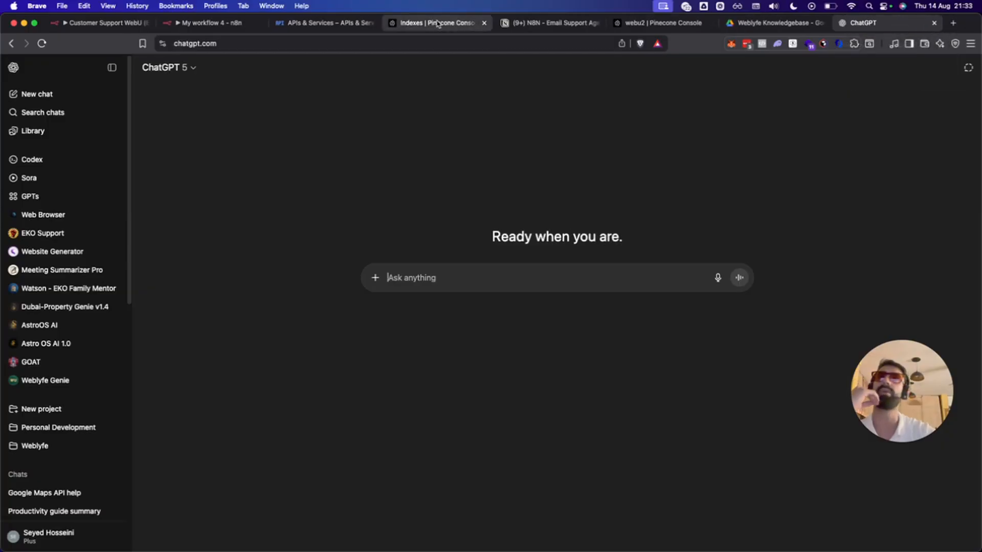
left_click(204, 22)
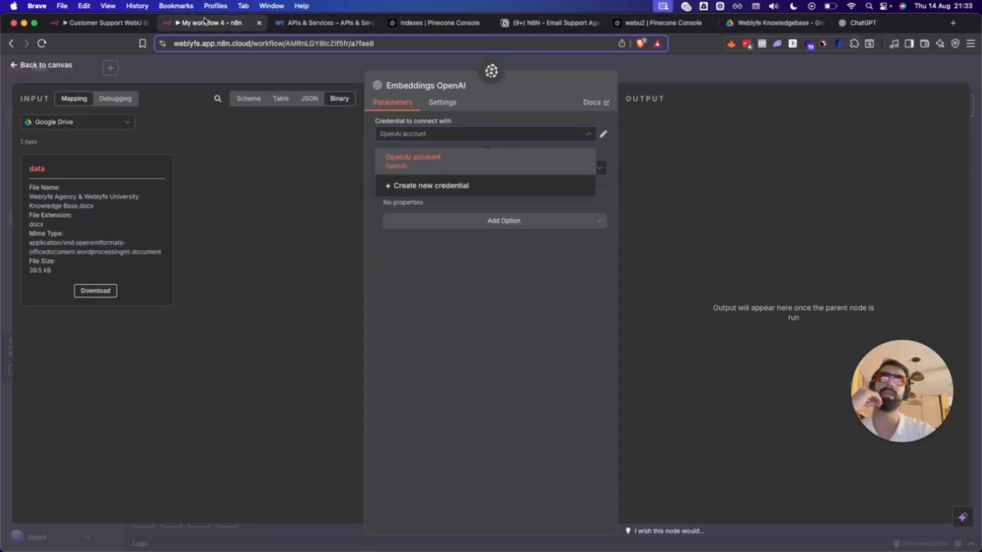
Keep text-embedding-3-small as the embedding model and add a Dimensions option of 1536.
left_click(519, 286)
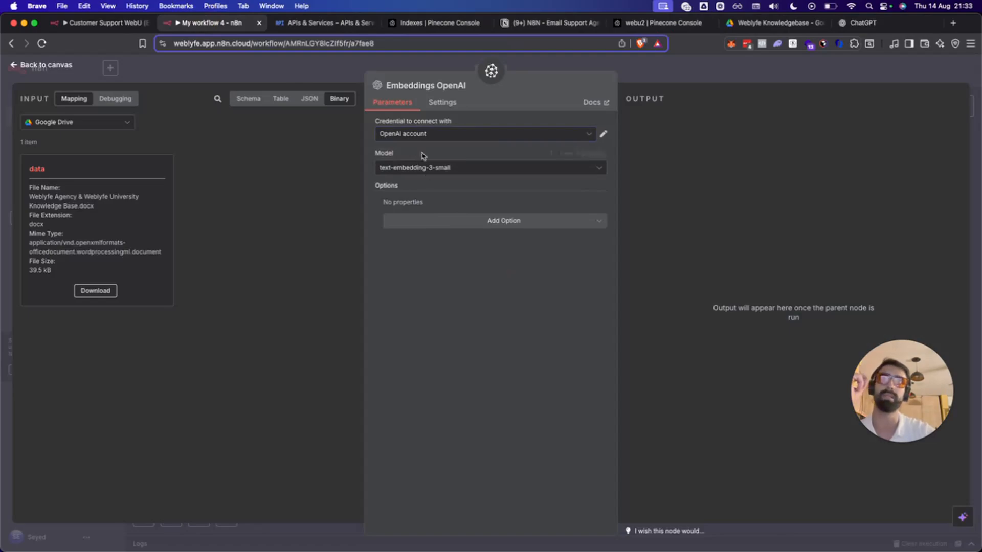
left_click(432, 171)
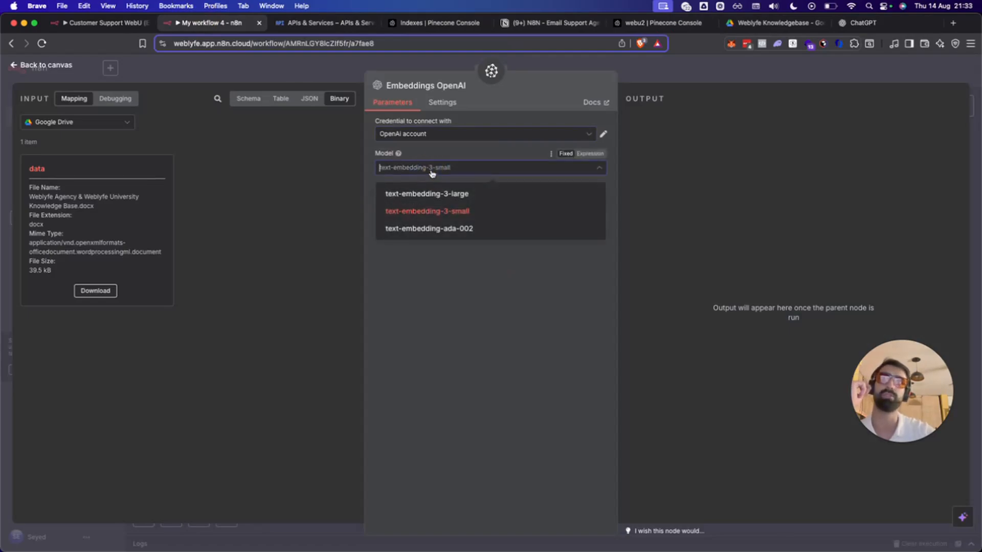
left_click(432, 173)
left_click(469, 272)
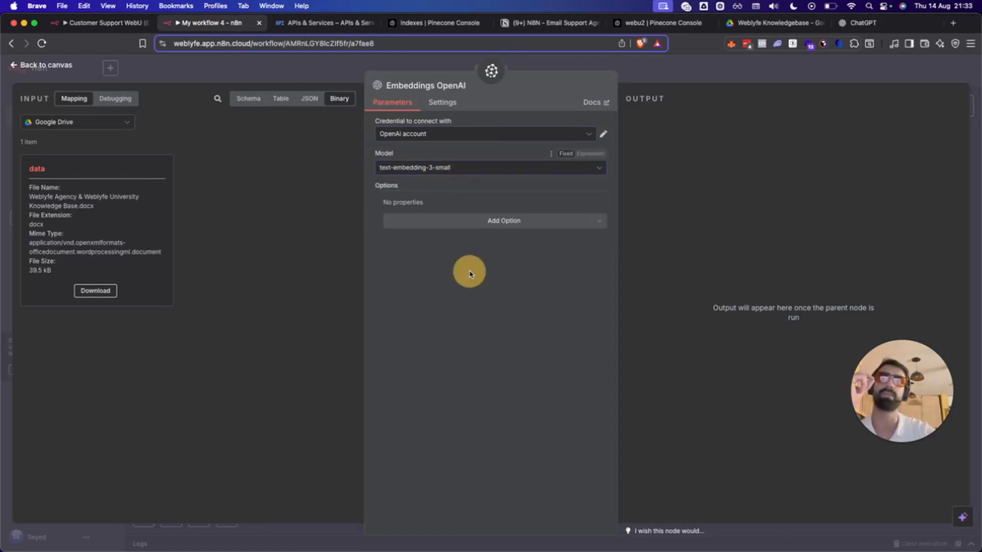
left_click(471, 229)
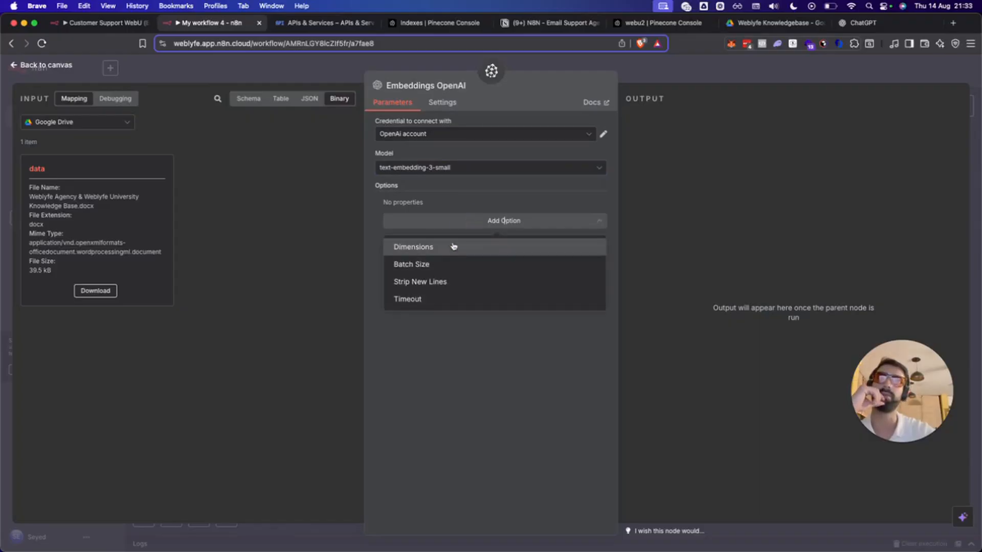
left_click(453, 246)
left_click(468, 220)
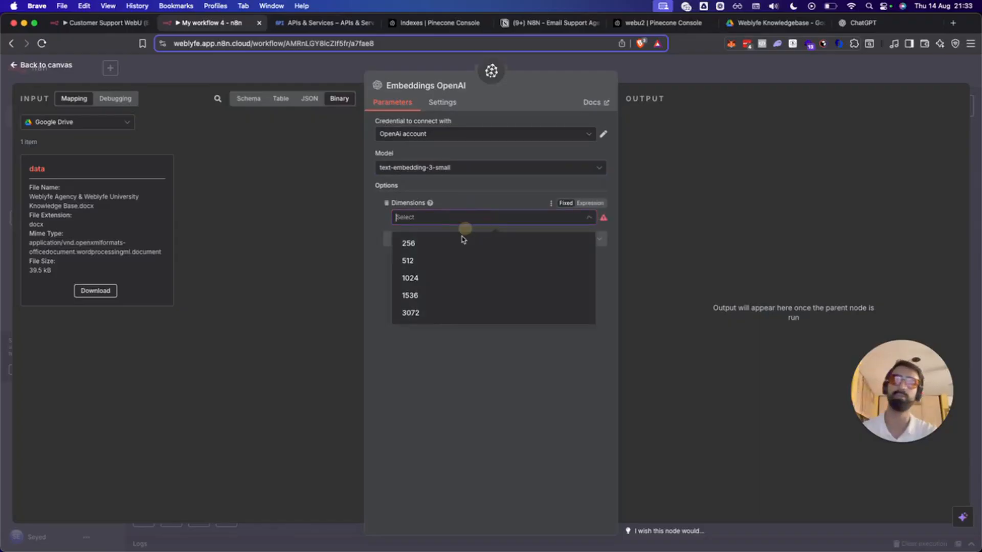
left_click(457, 295)
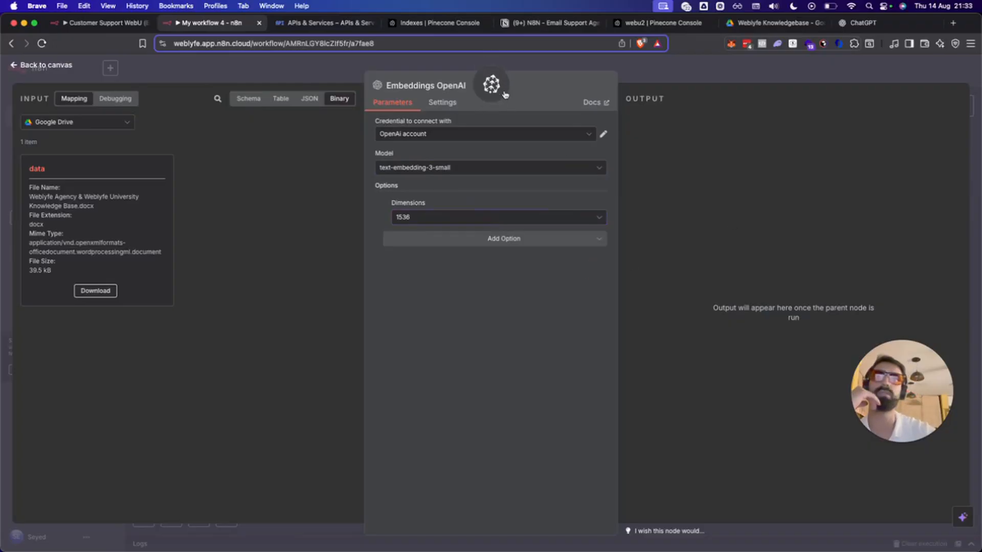
Check the Customer Support workflow's embeddings settings, then remove the Dimensions option to match.
left_click(37, 67)
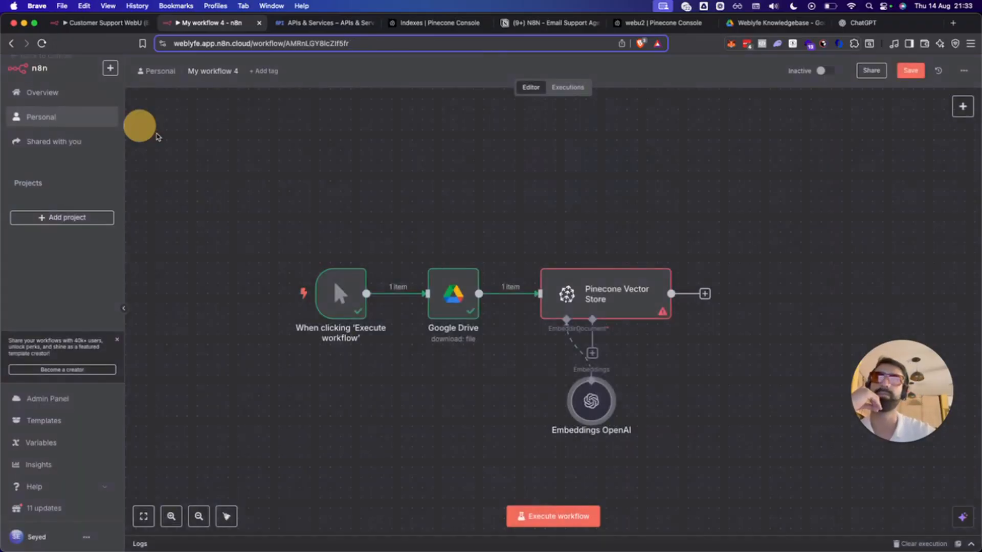
left_click(56, 23)
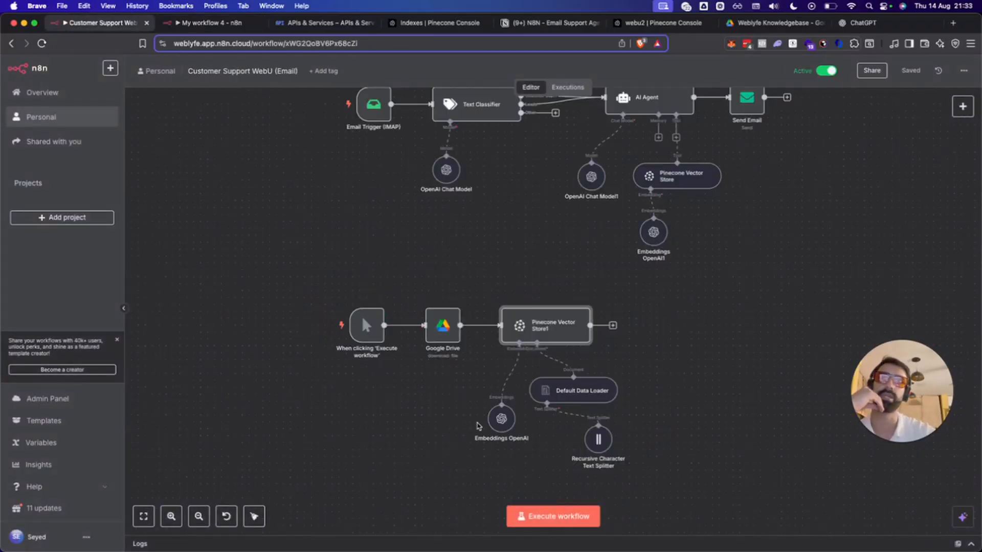
double_click(501, 418)
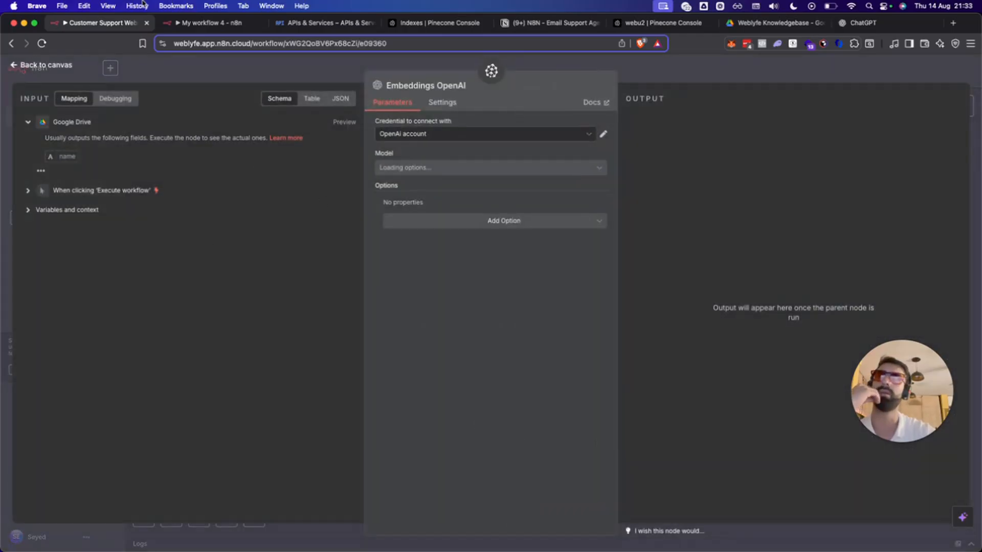
left_click(207, 23)
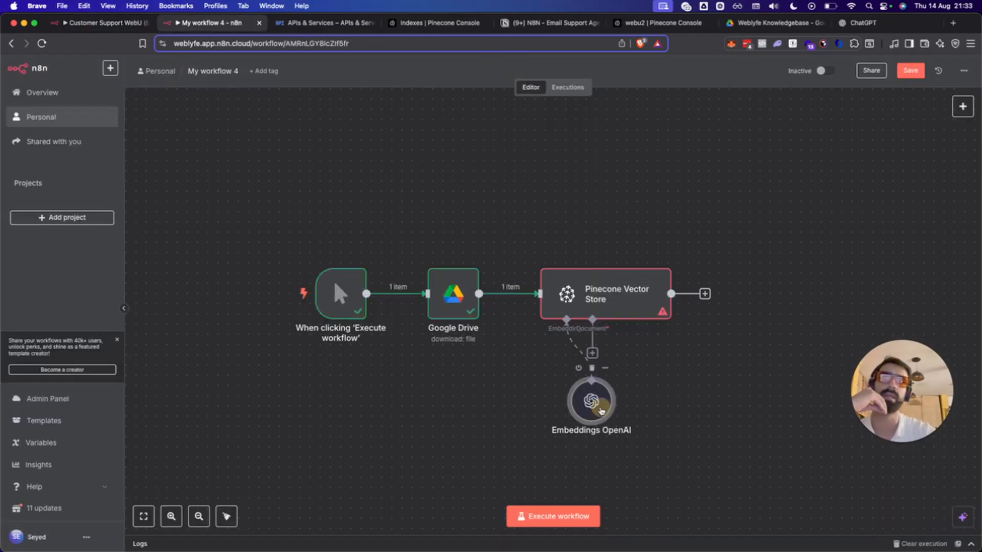
double_click(601, 411)
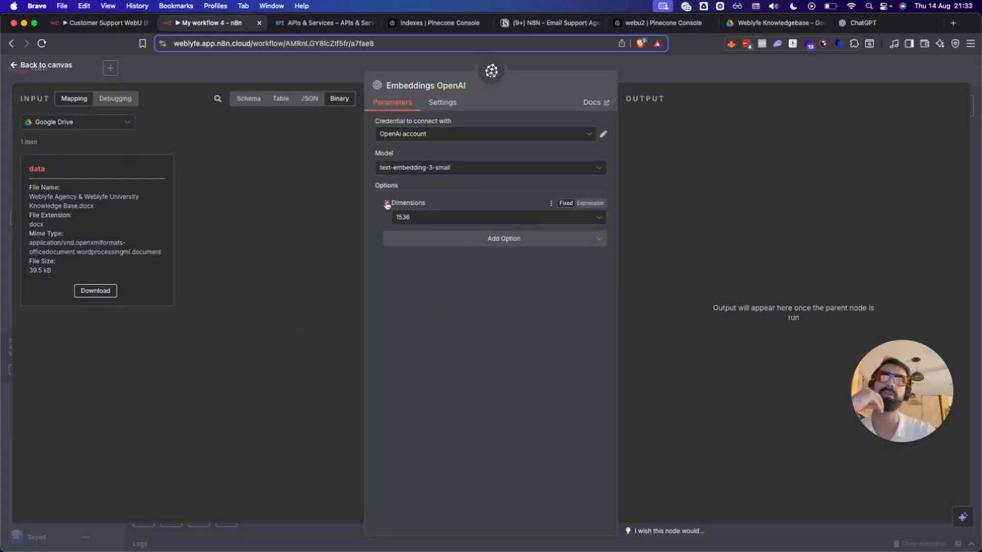
left_click(387, 204)
left_click(705, 62)
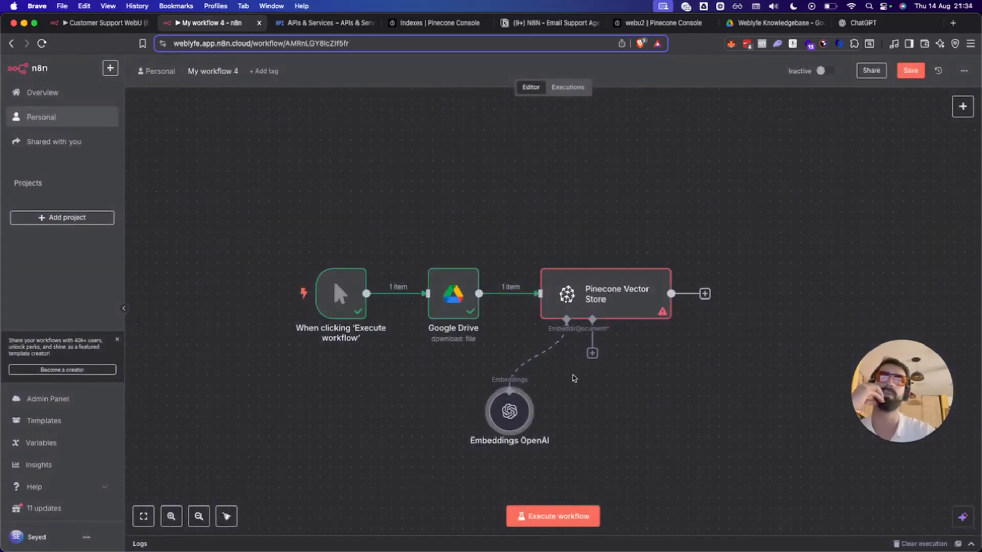
left_click_drag(530, 404, 550, 394)
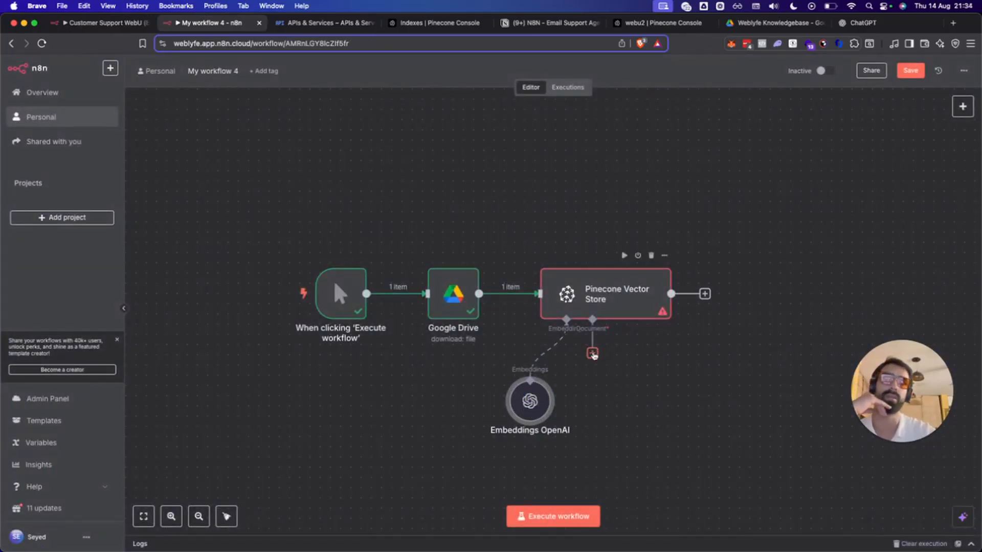
Attach a Default Data Loader to the Pinecone Vector Store with data type Binary.
left_click(592, 354)
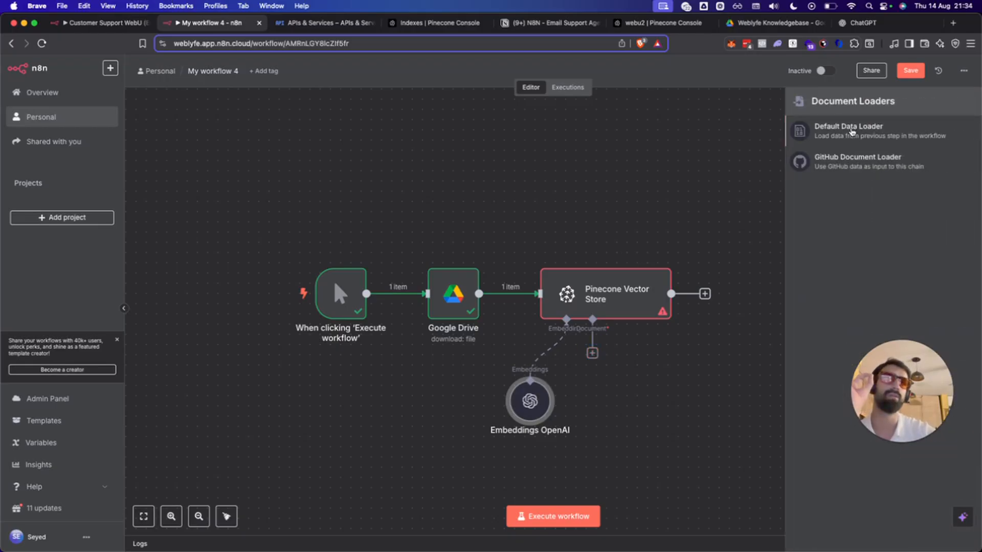
left_click(849, 128)
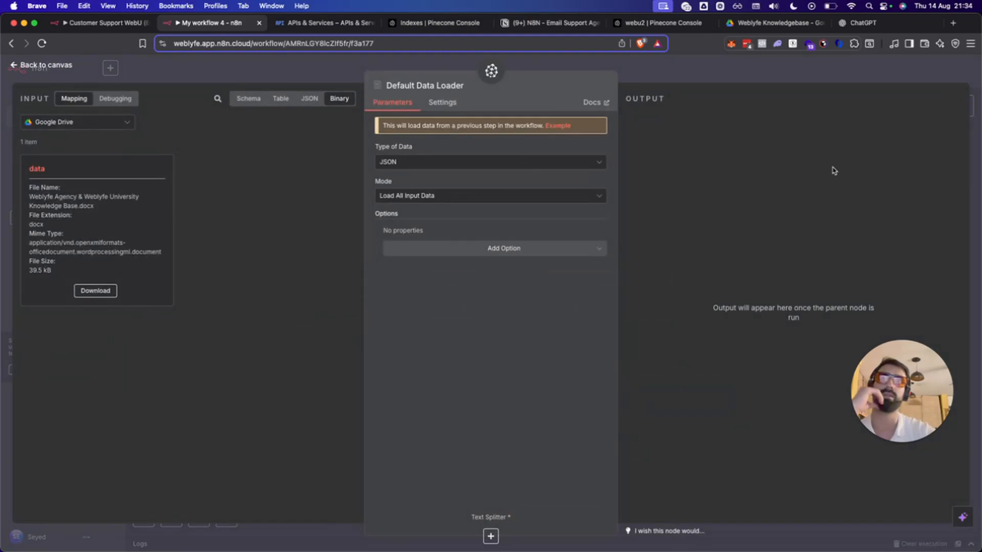
left_click(486, 162)
left_click(414, 225)
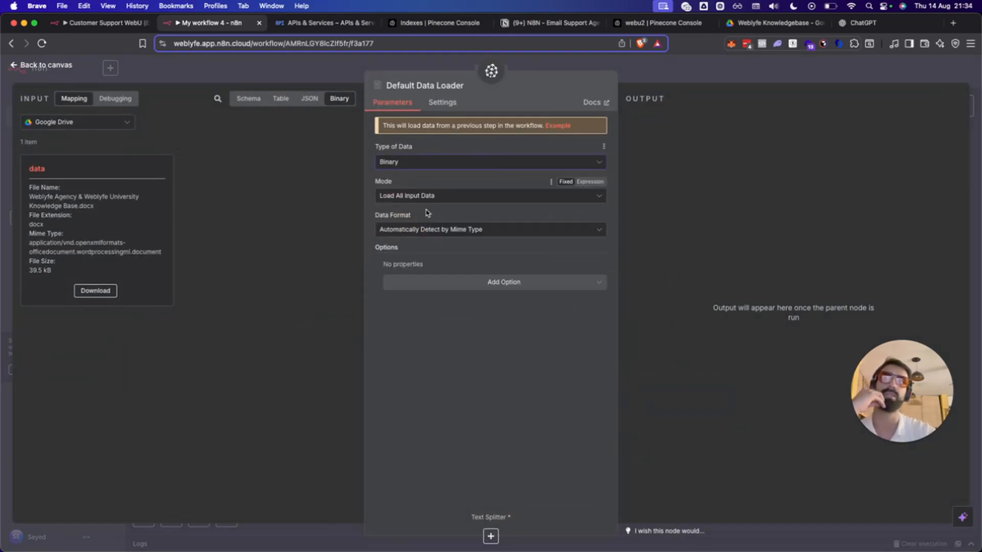
Keep the loader's mode as Load All Input Data and format as automatic mime-type detection.
left_click(453, 200)
left_click(443, 228)
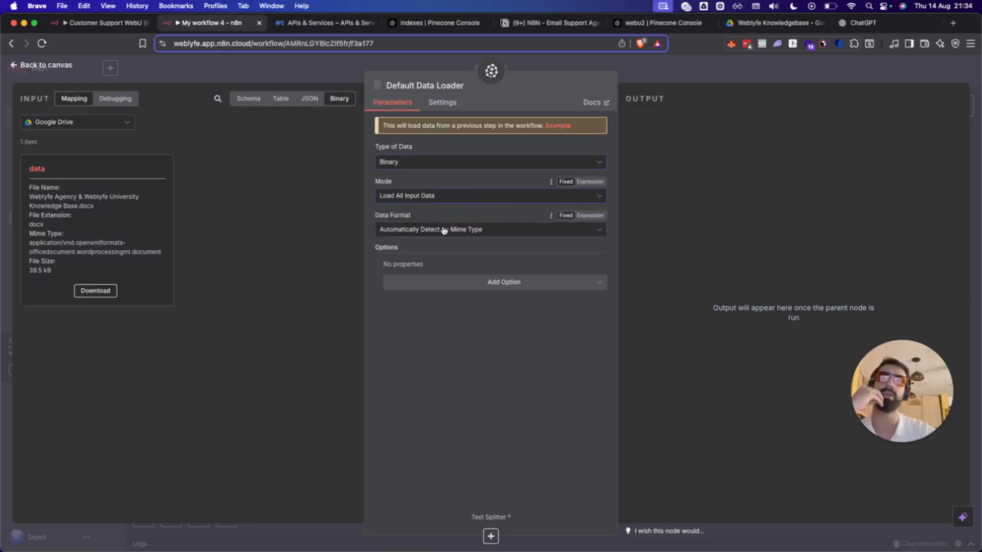
left_click(438, 194)
left_click(438, 194)
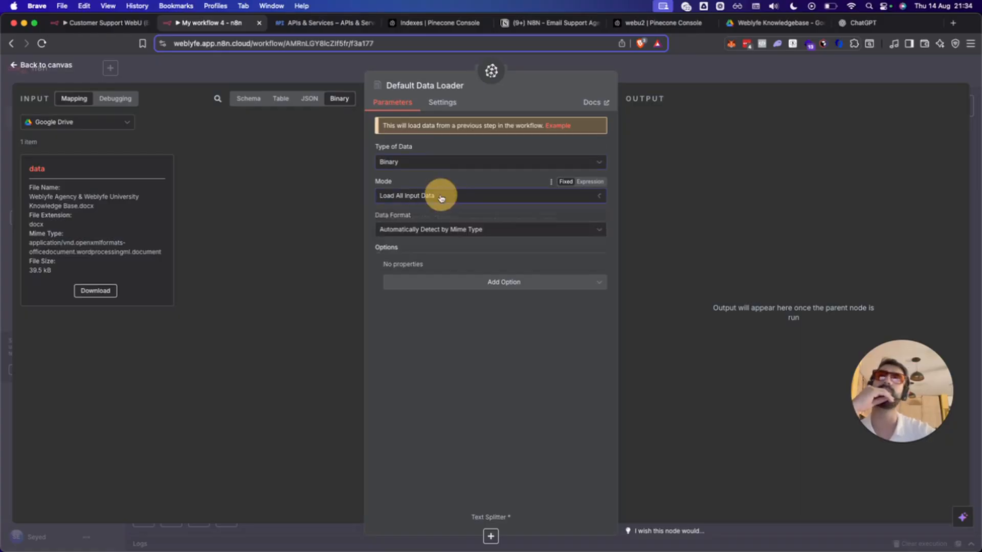
left_click(443, 231)
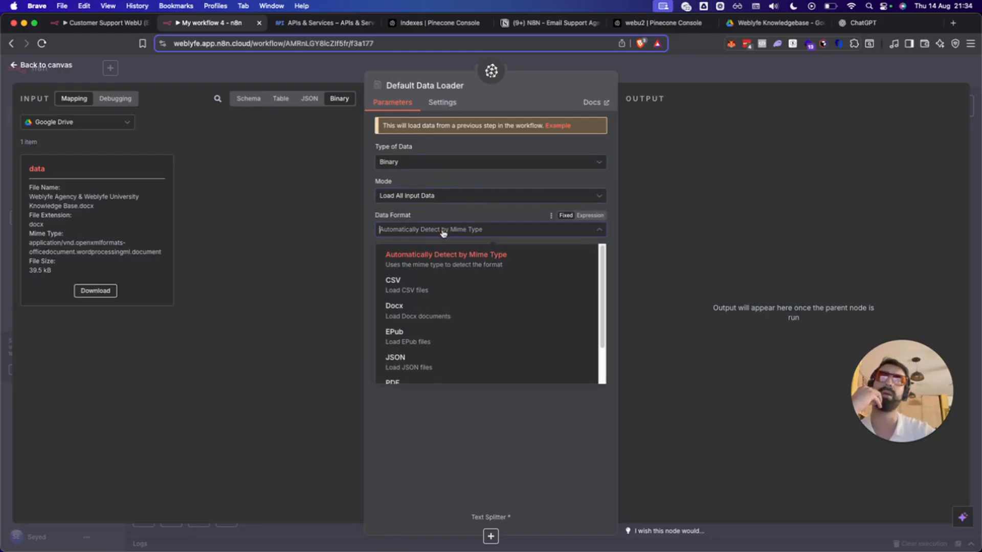
left_click(443, 231)
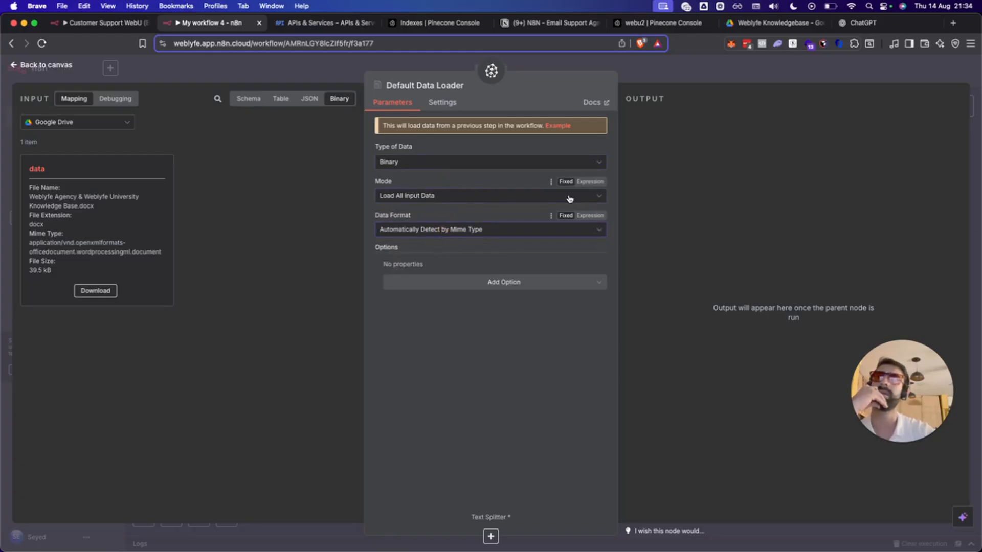
left_click(532, 194)
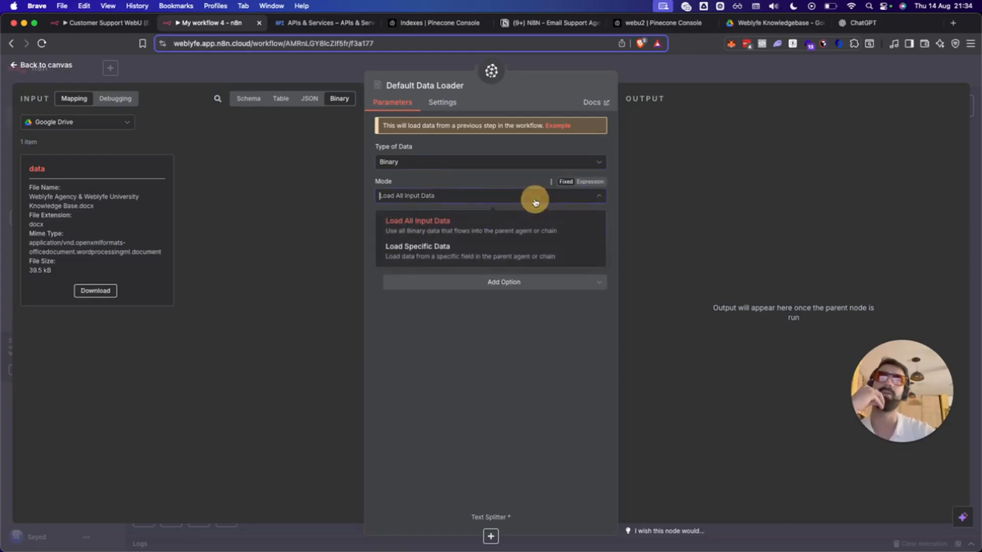
left_click(533, 197)
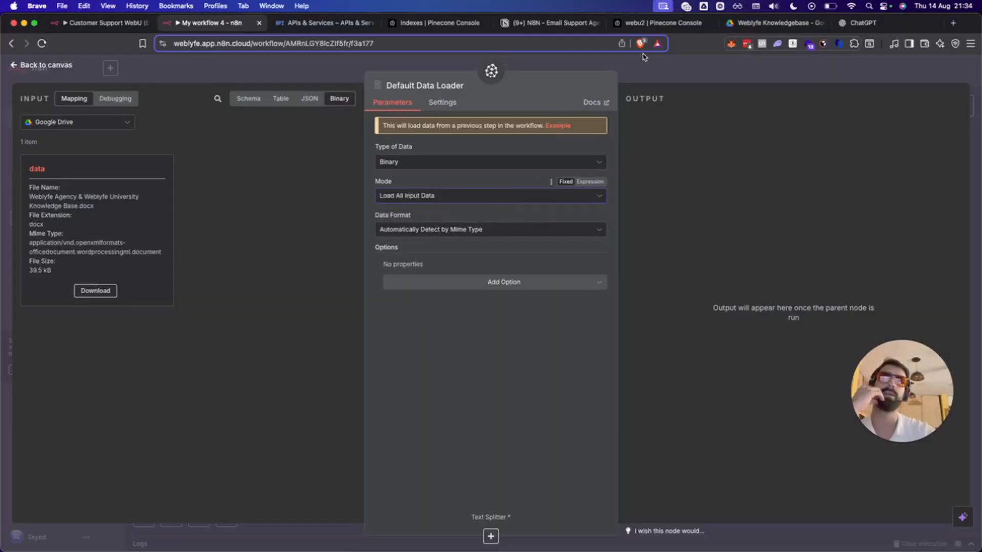
key("Escape")
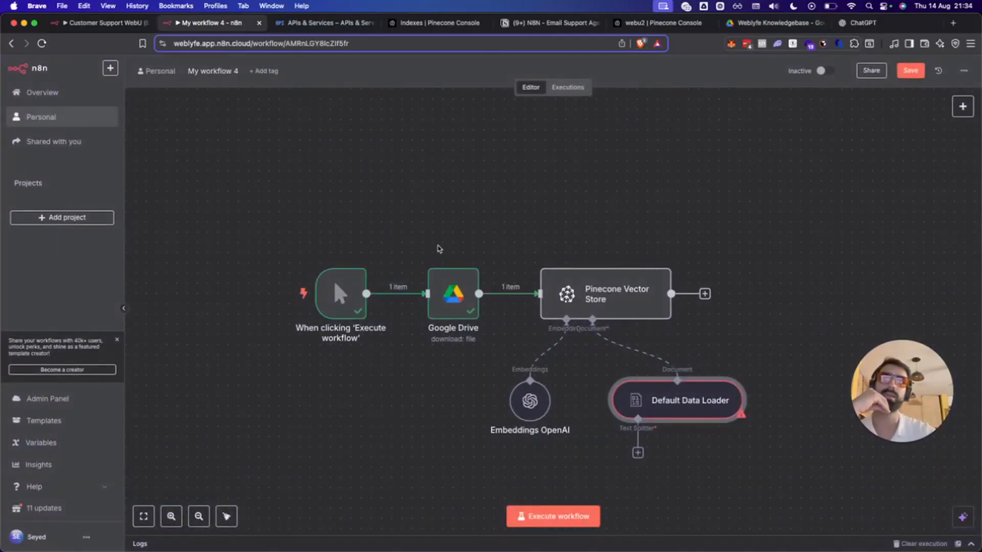
Run the Pinecone step, then add a Recursive Character Text Splitter (chunk 1000, overlap 0) to the loader.
left_click(624, 255)
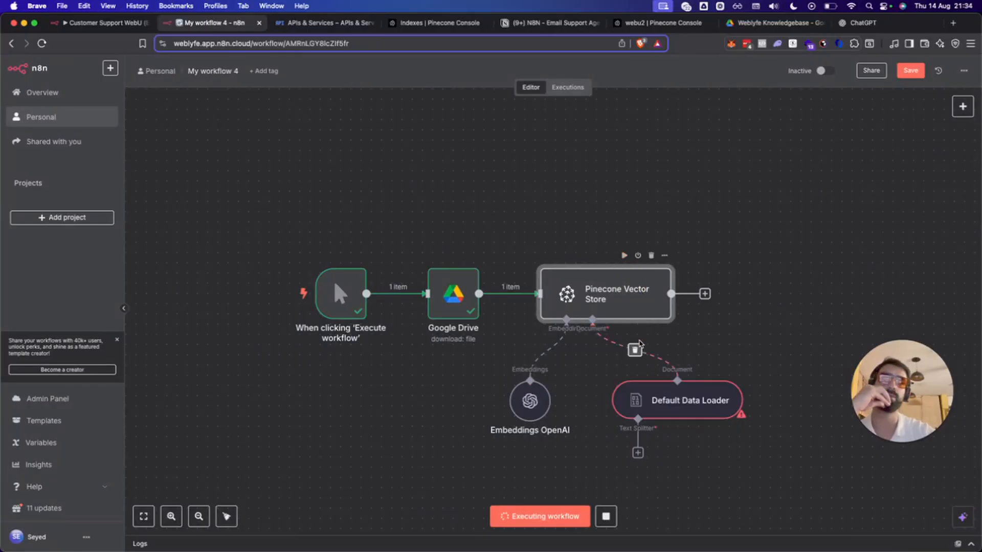
left_click(637, 453)
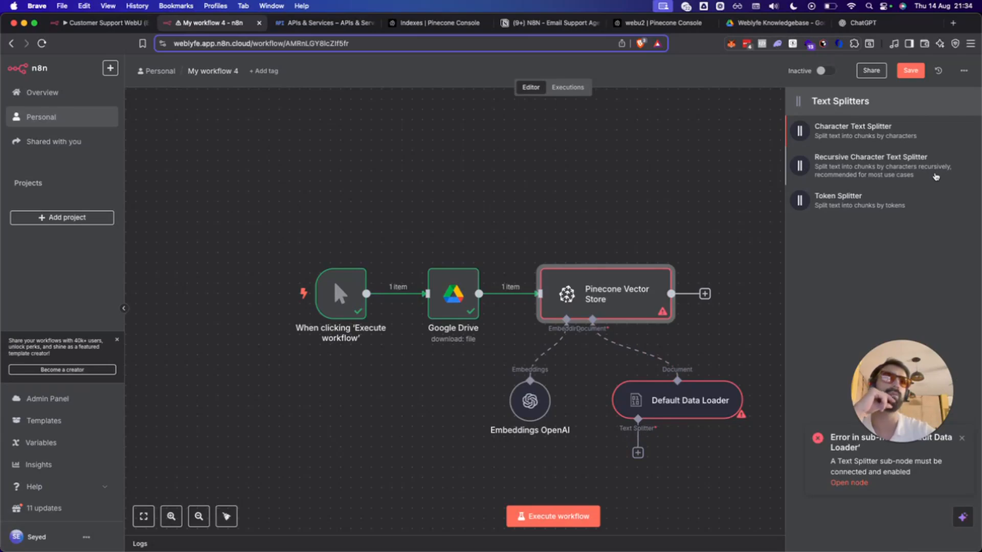
left_click(918, 169)
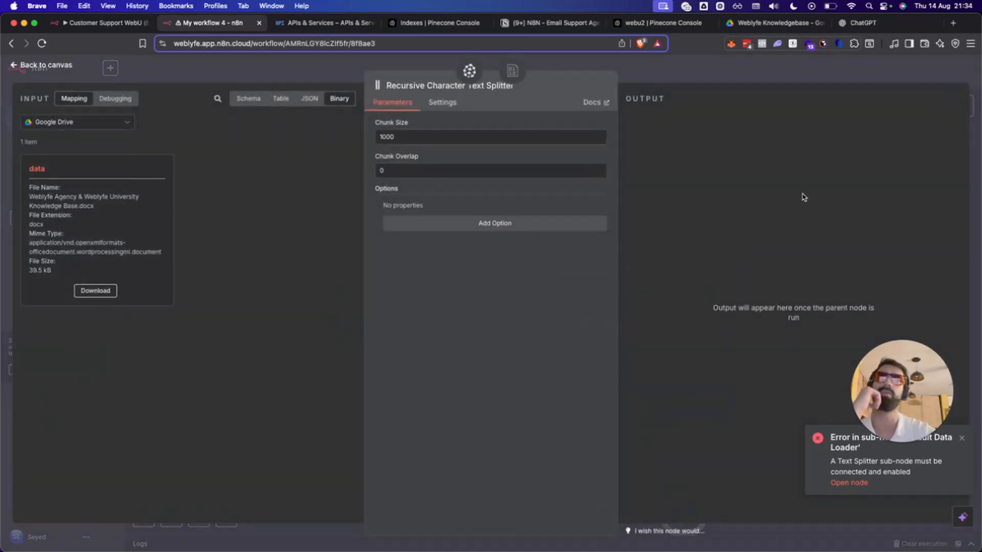
left_click(784, 71)
scroll(721, 336, "down", 2)
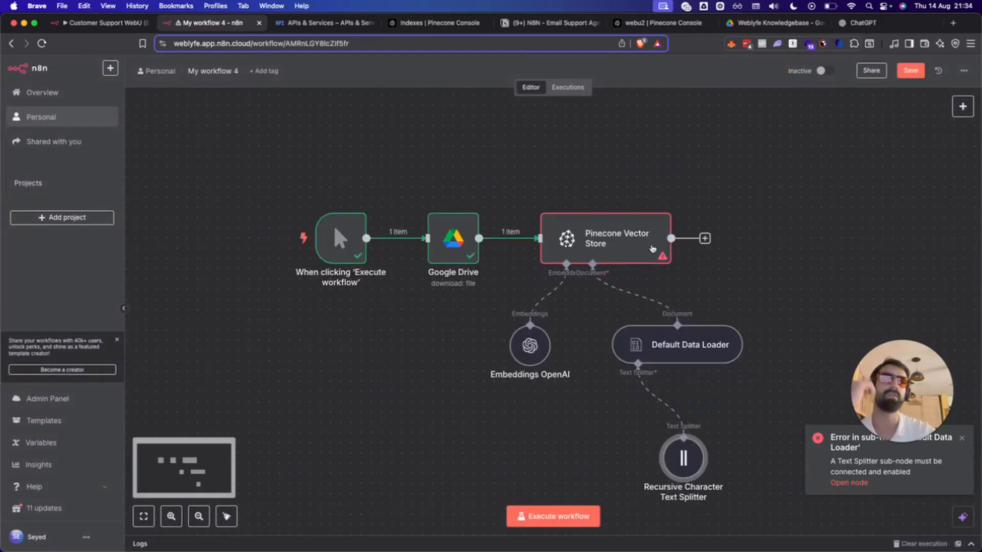
Rerun the Pinecone step and point the Google Drive node at the 'webu site' file.
mouse_move(610, 217)
left_click(623, 201)
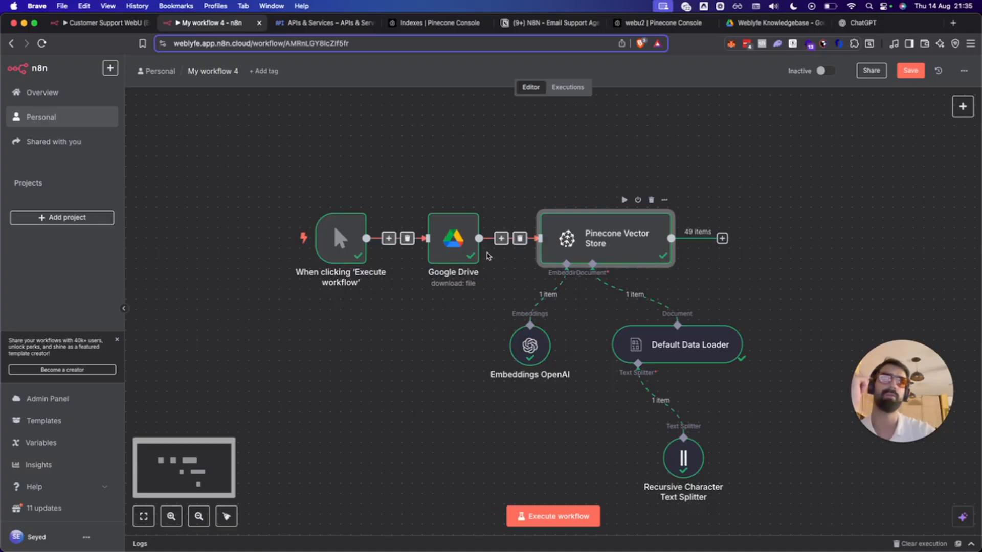
double_click(463, 236)
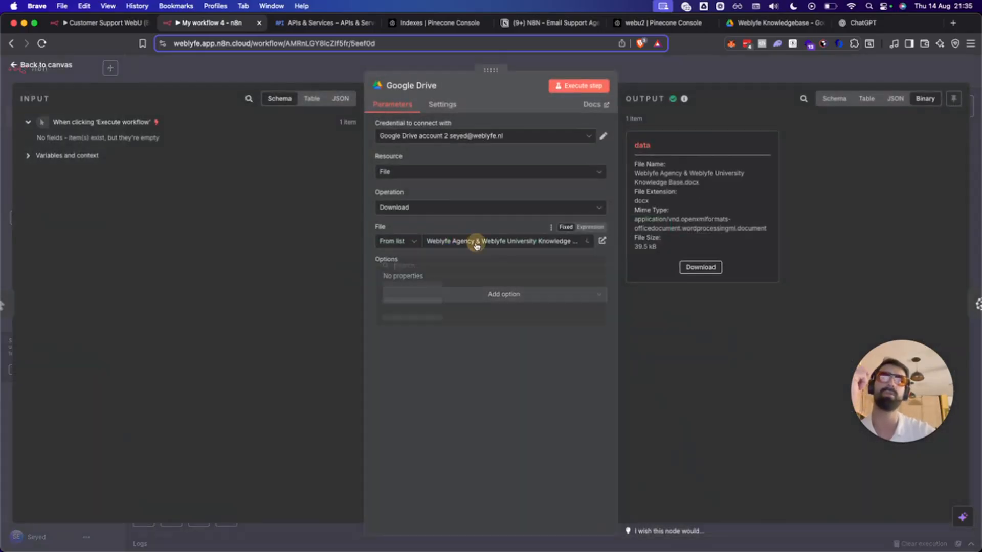
left_click(475, 242)
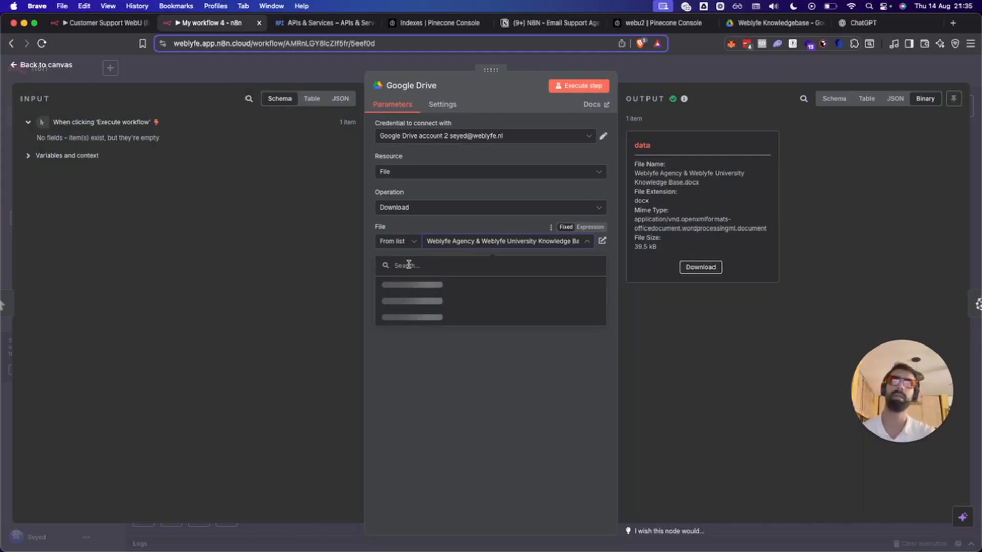
type("webu")
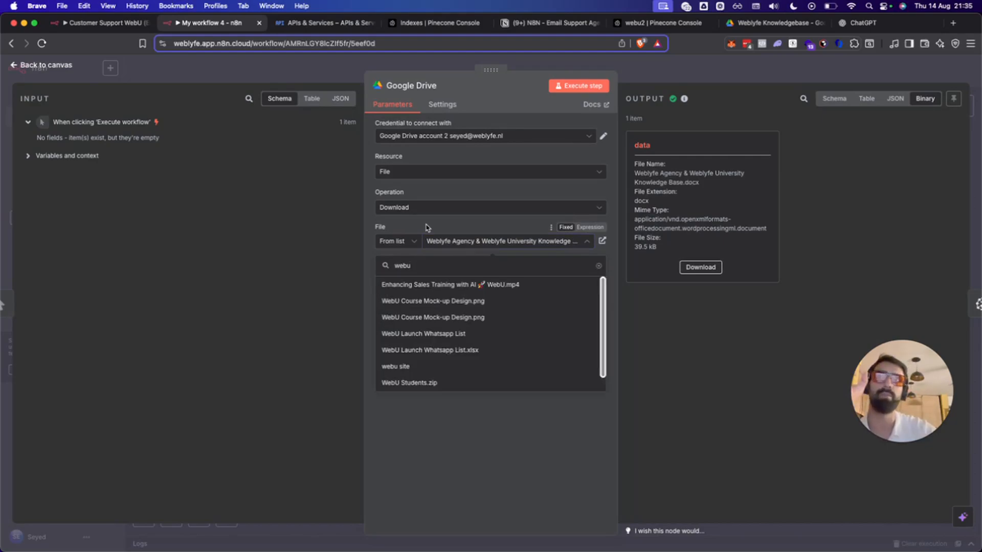
left_click(405, 366)
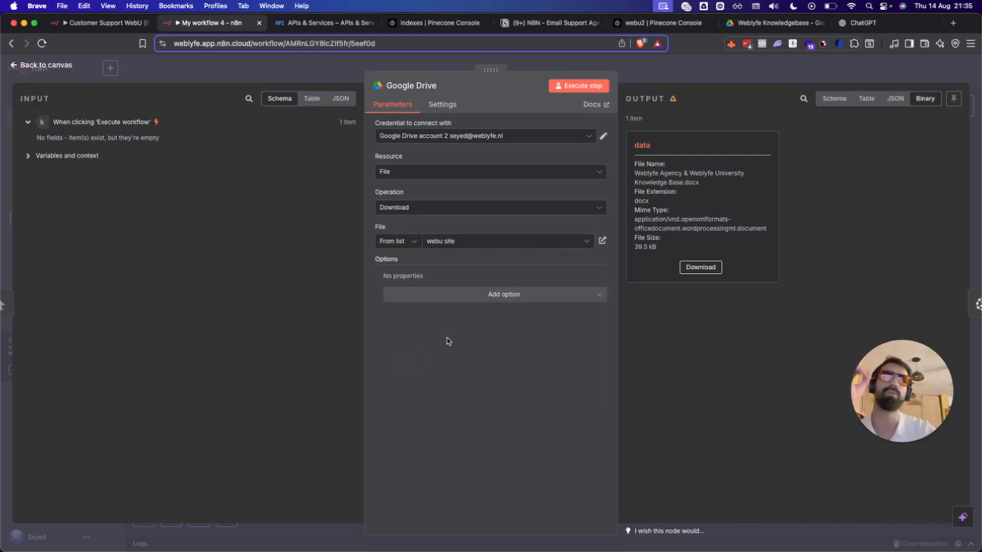
left_click(952, 23)
Load the Simplescraper scrape-to-AI page and read through its website-to-Markdown converter.
type("so")
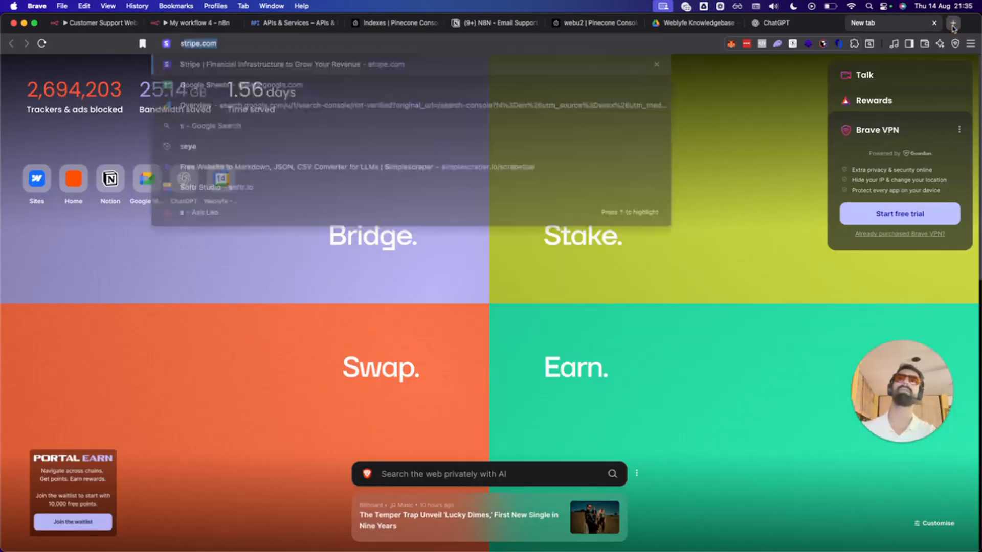
key("BackSpace")
key("BackSpace")
type("implybook.me")
key("Return")
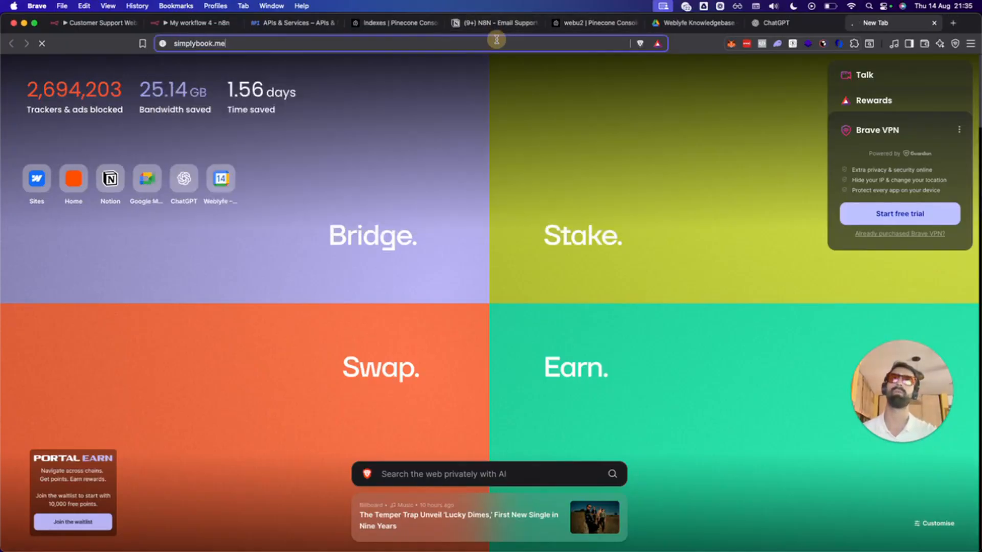
left_click(497, 39)
type("simples")
key("Return")
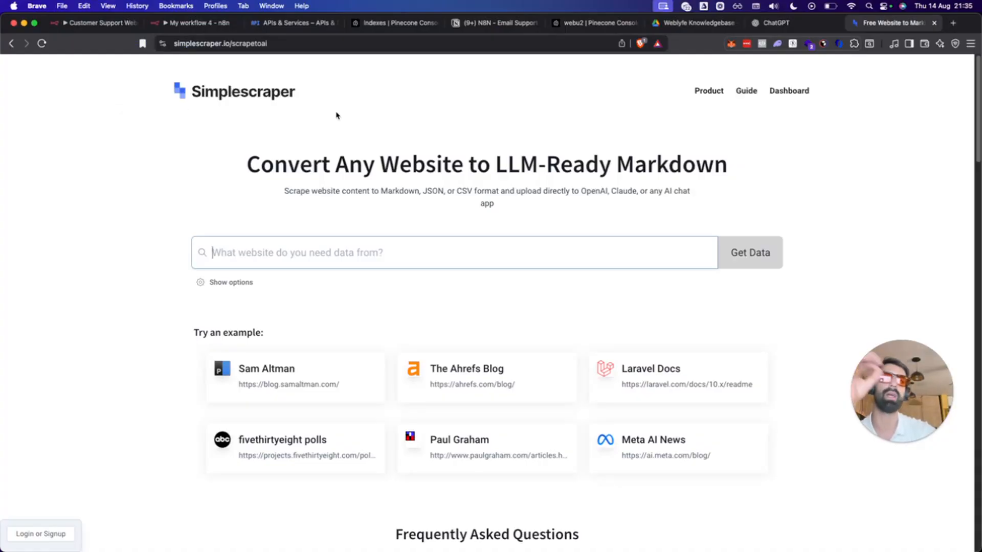
left_click_drag(249, 160, 741, 169)
left_click(725, 165)
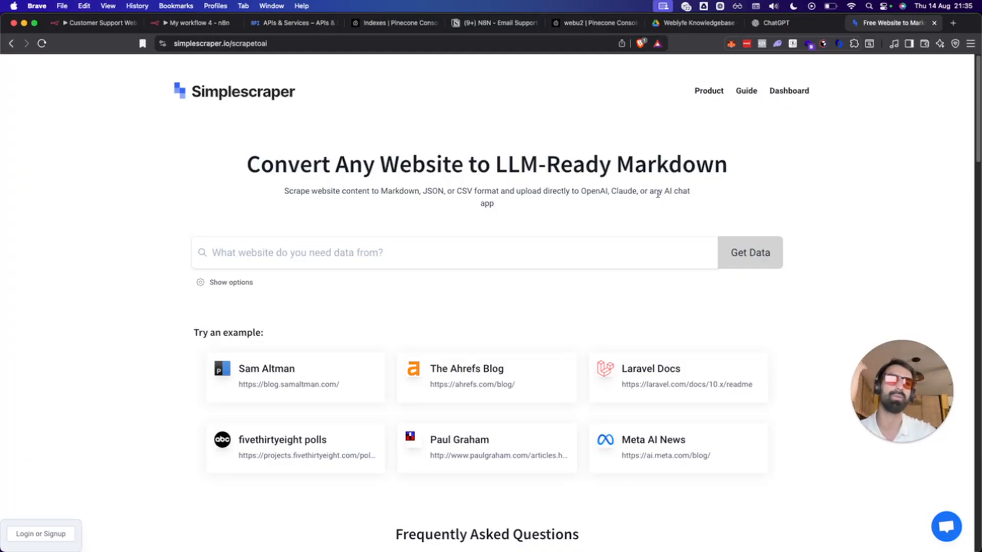
scroll(486, 340, "down", 3)
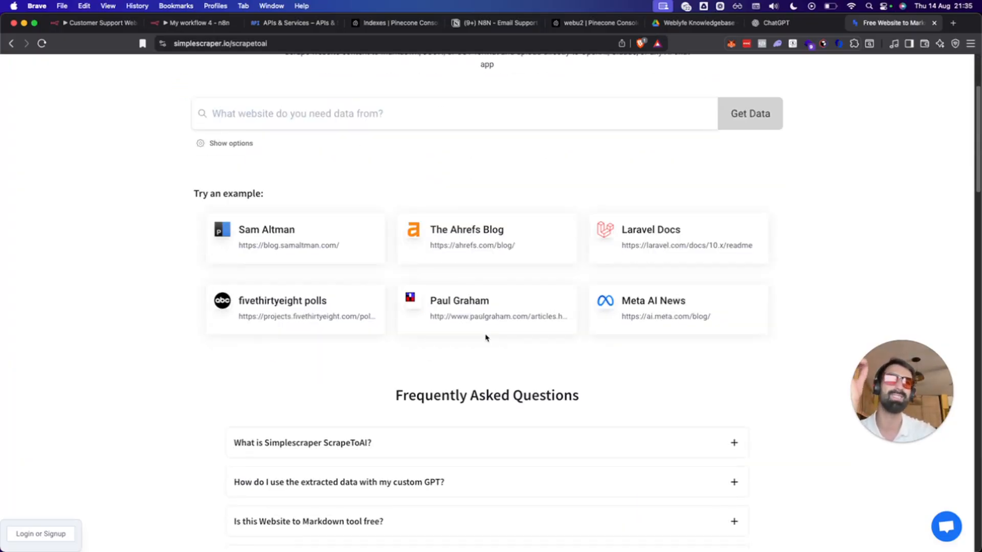
scroll(485, 338, "down", 10)
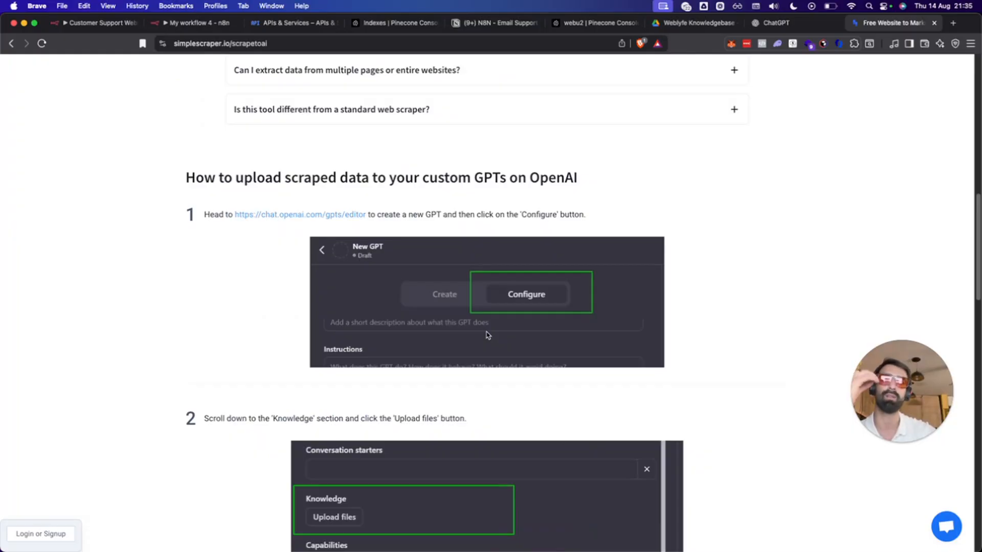
scroll(463, 322, "down", 6)
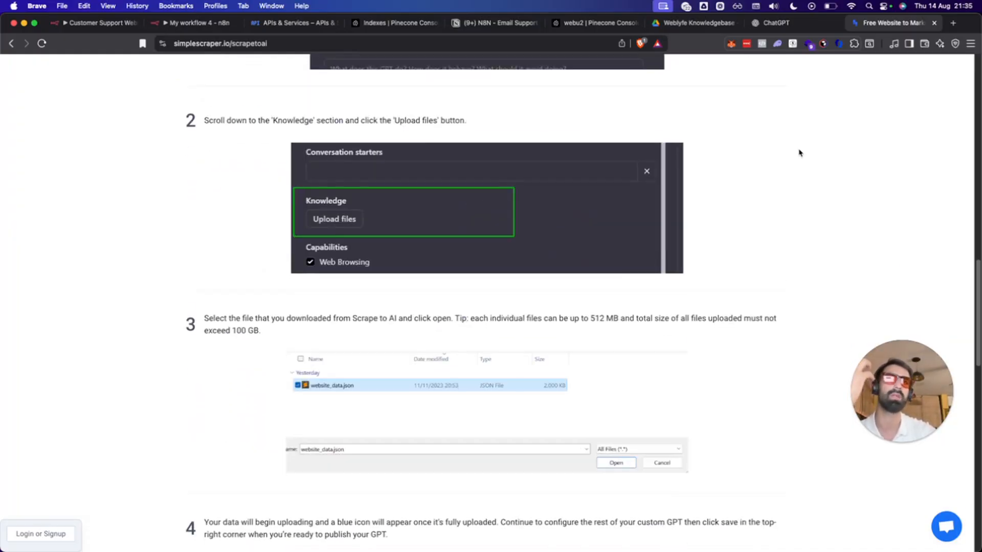
scroll(800, 153, "up", 18)
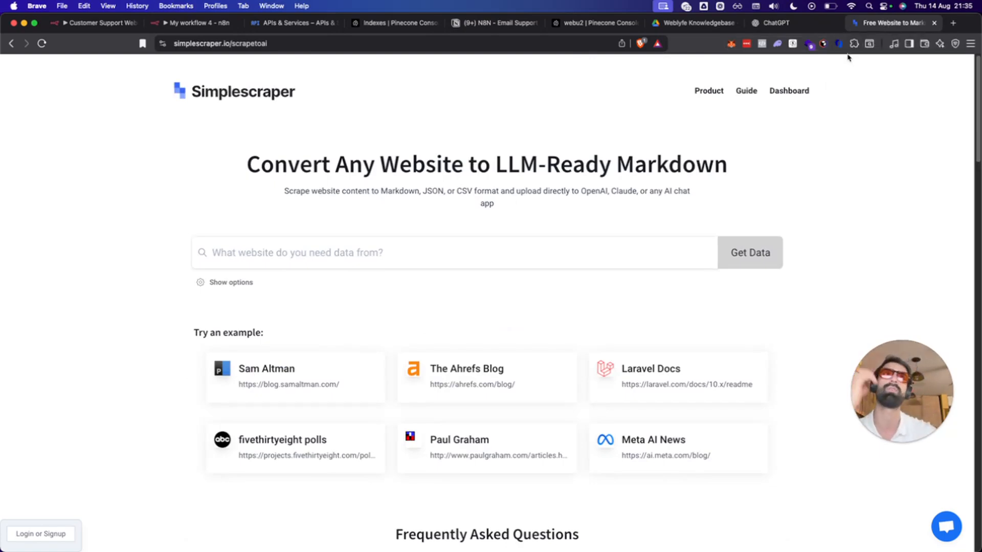
Close the Simplescraper and ChatGPT tabs and return to the Customer Support WebU workflow.
left_click(795, 21)
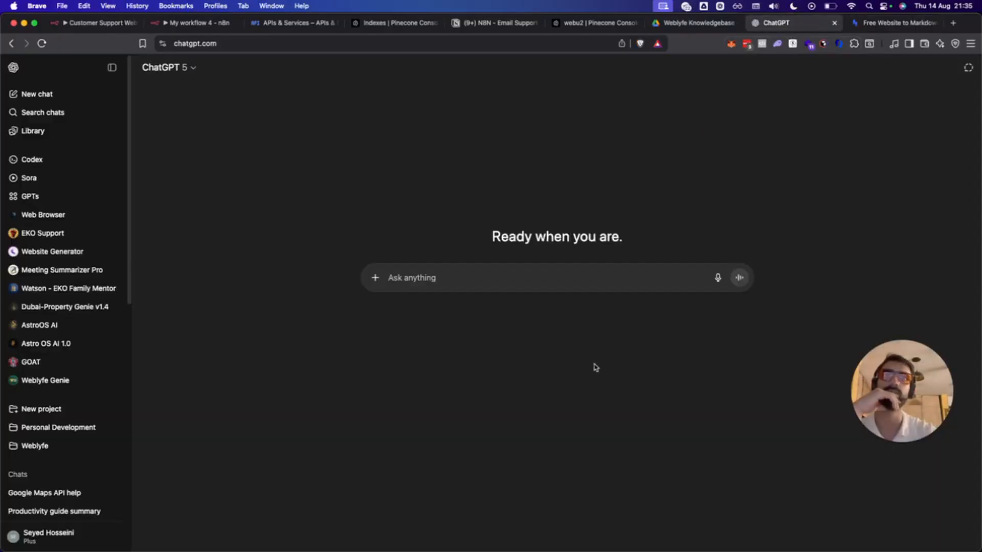
left_click(892, 25)
key("super+w")
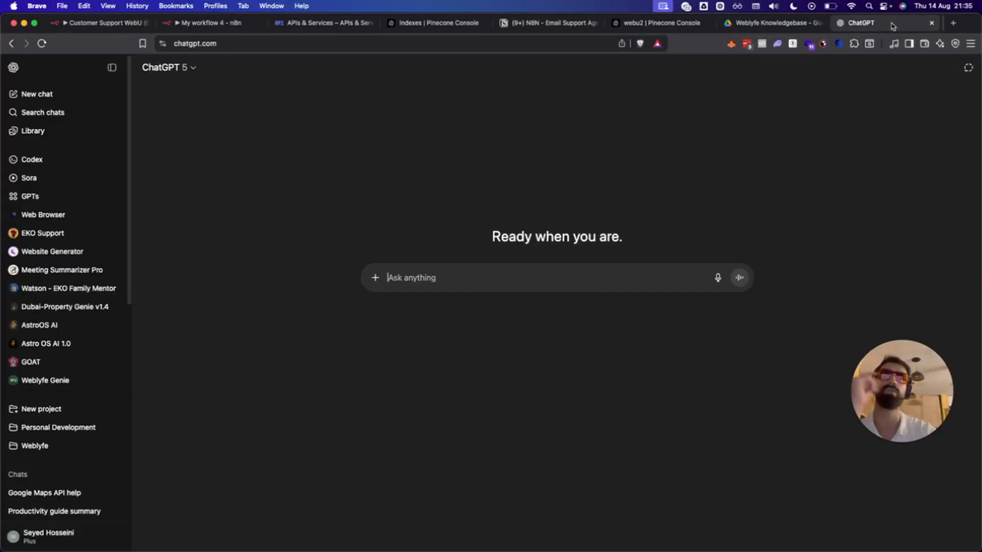
key("super+w")
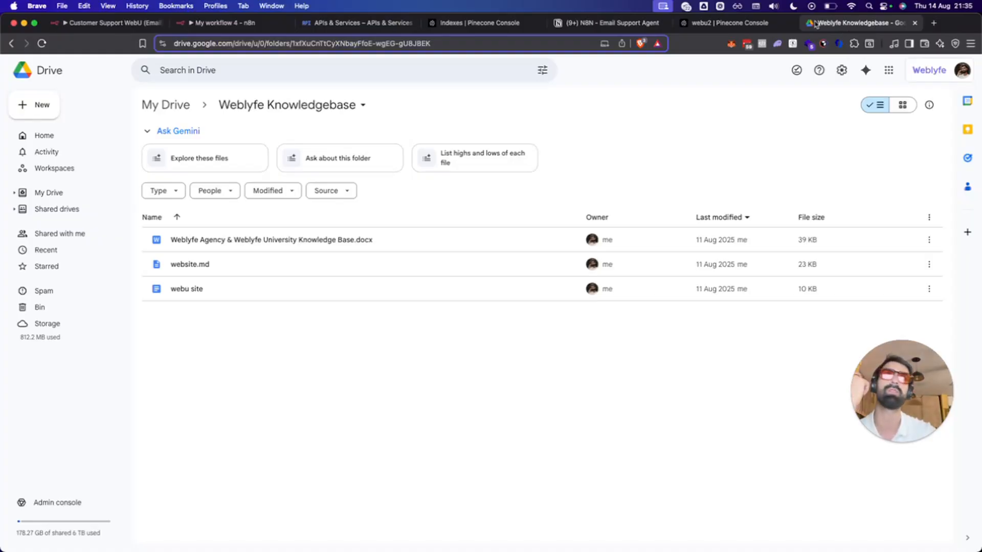
left_click(479, 23)
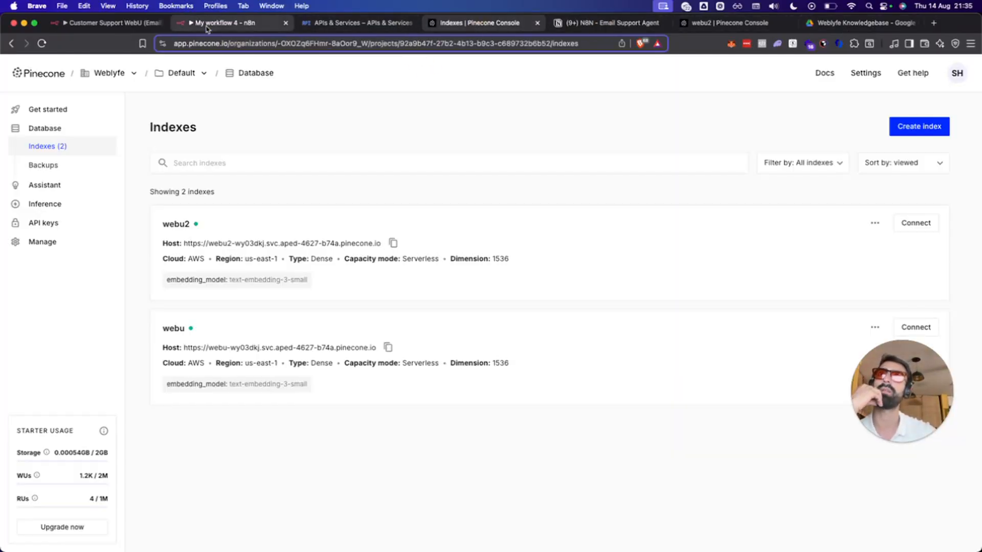
left_click(99, 24)
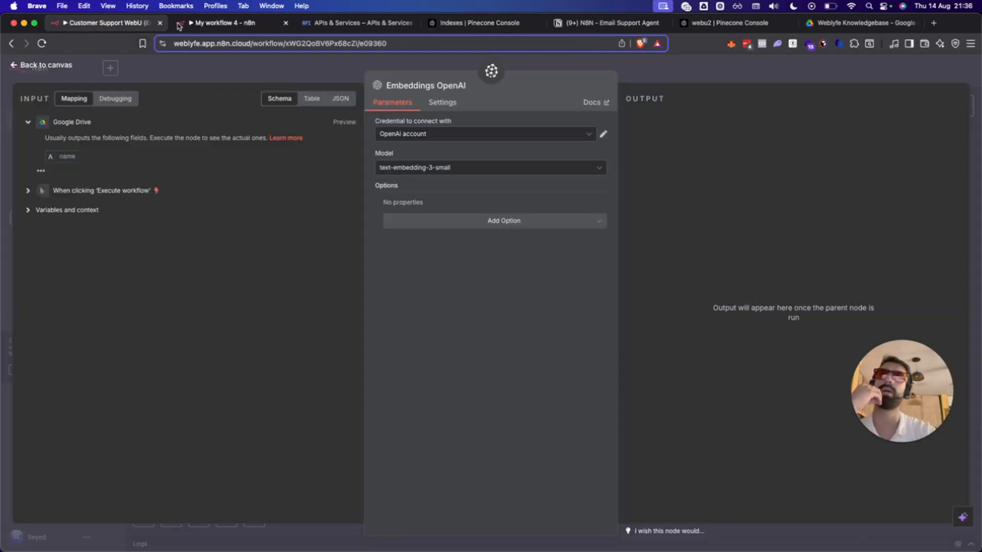
In My workflow 4, rerun the Google Drive and Pinecone Vector Store steps to store 25 items.
left_click(221, 23)
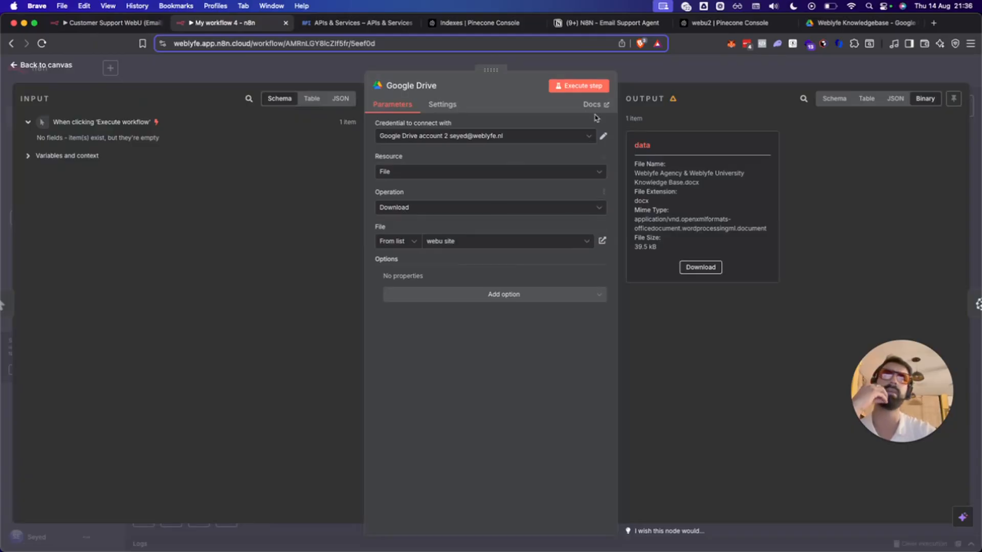
key("Escape")
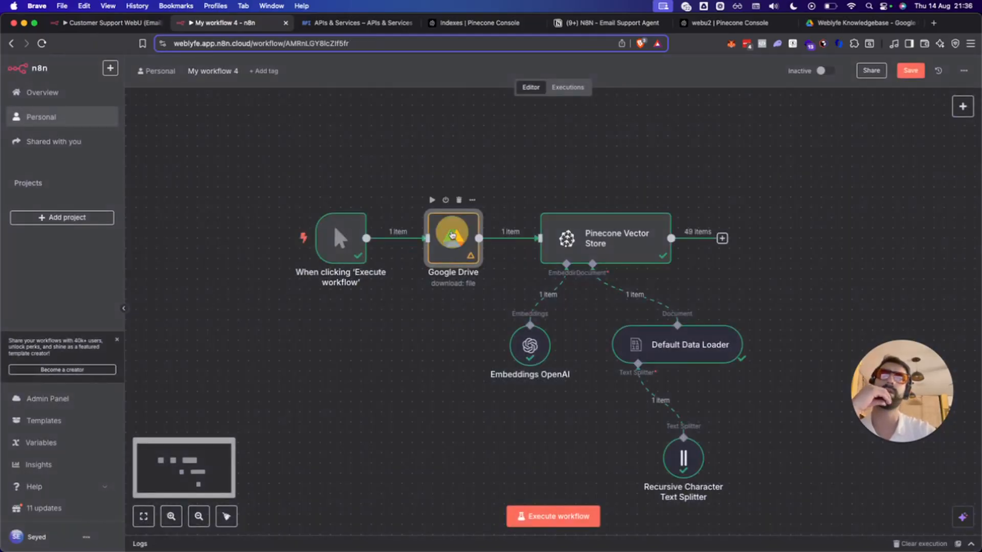
left_click(432, 200)
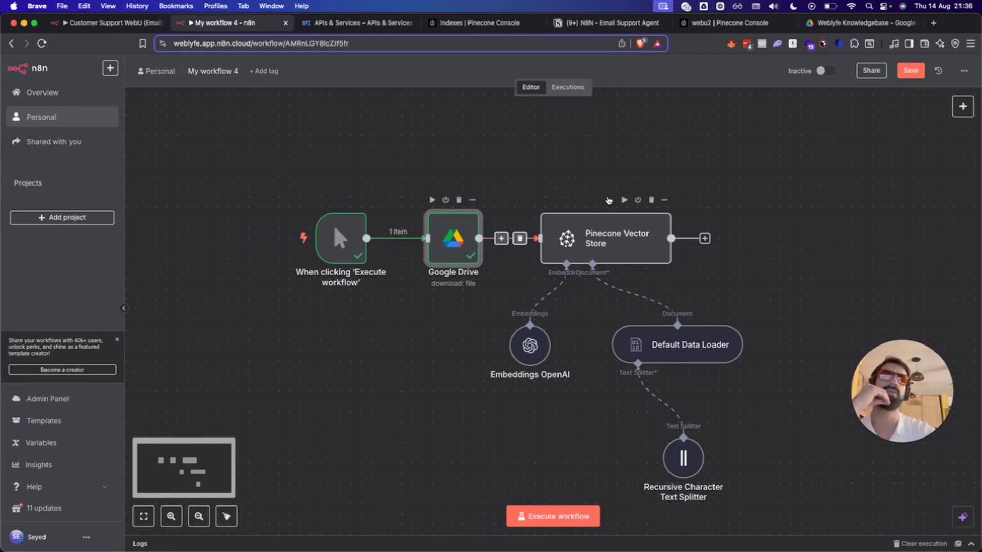
left_click(624, 200)
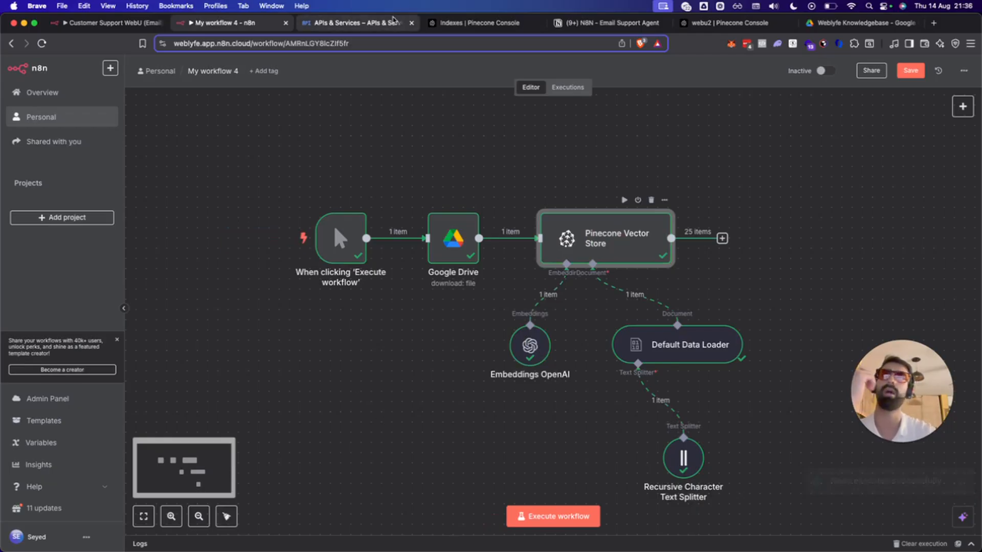
left_click(353, 23)
Inspect the webu2 index in Pinecone Console: 74 records, only a __default__ namespace.
left_click(349, 44)
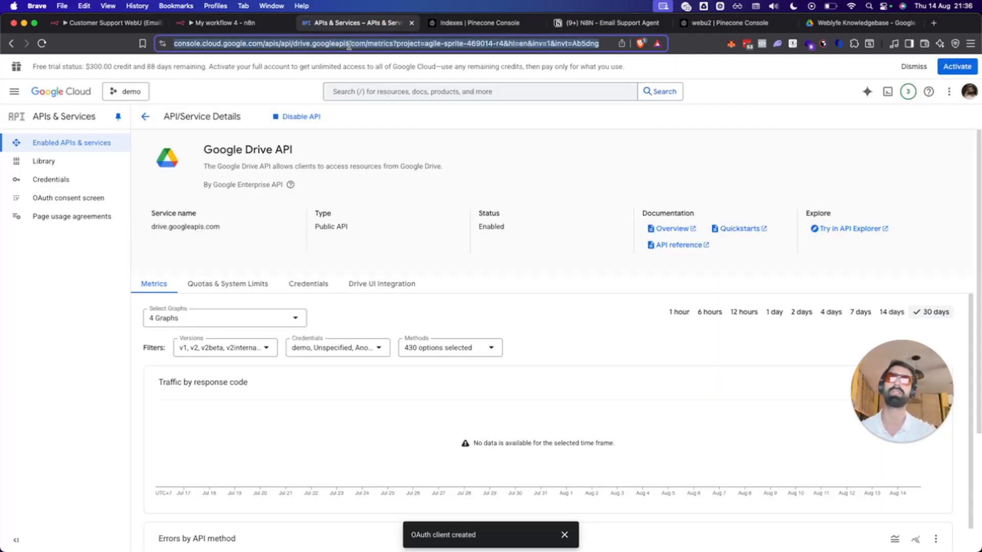
left_click_drag(473, 22, 358, 22)
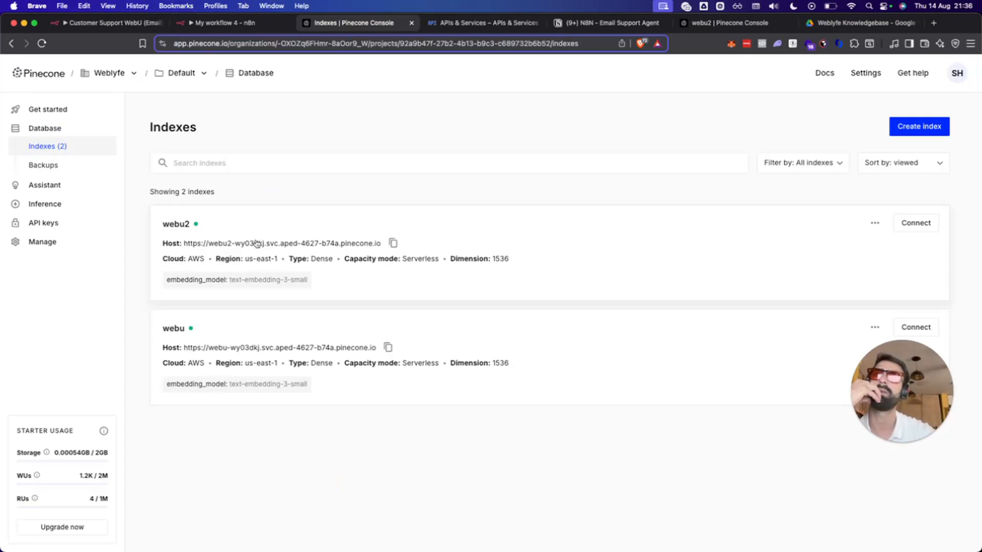
left_click(238, 231)
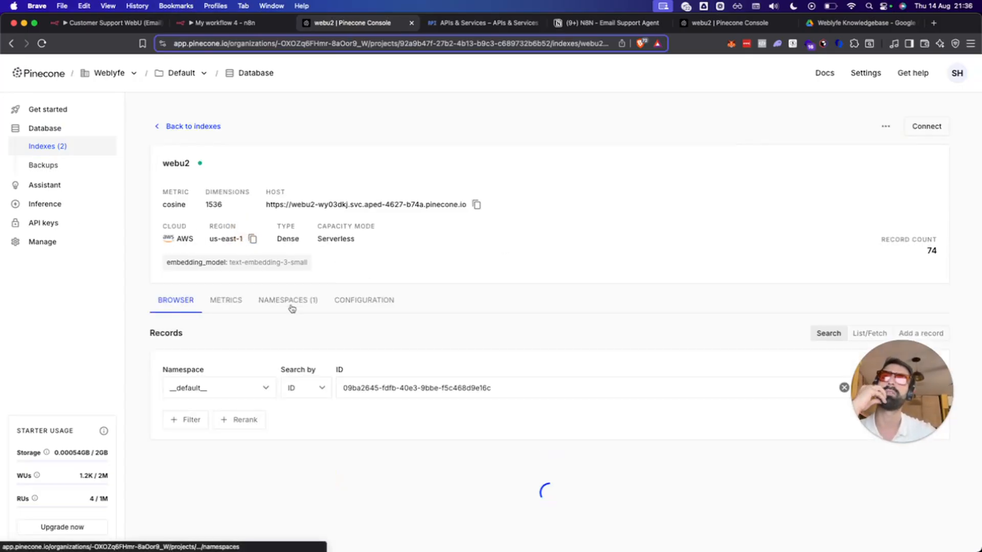
left_click(256, 388)
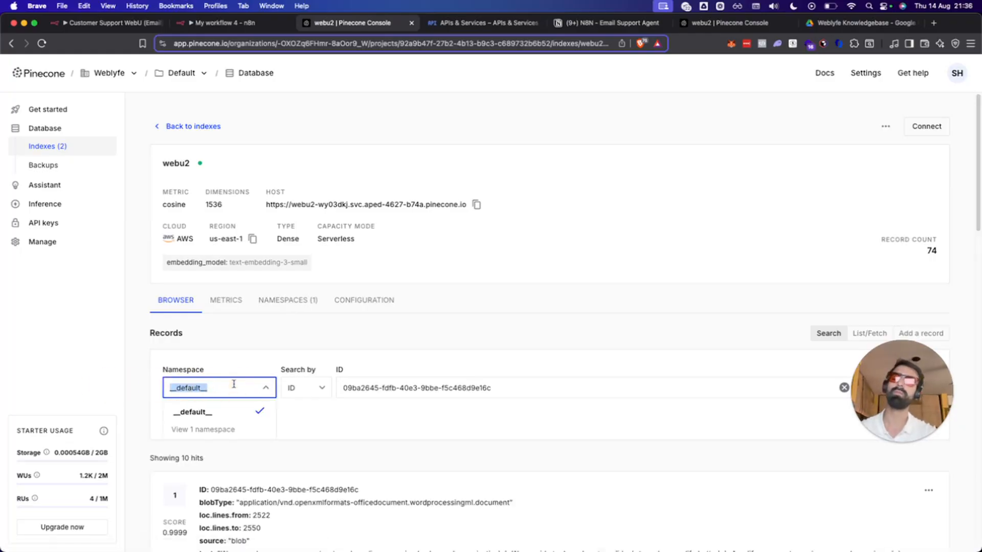
type("webu2")
key("Return")
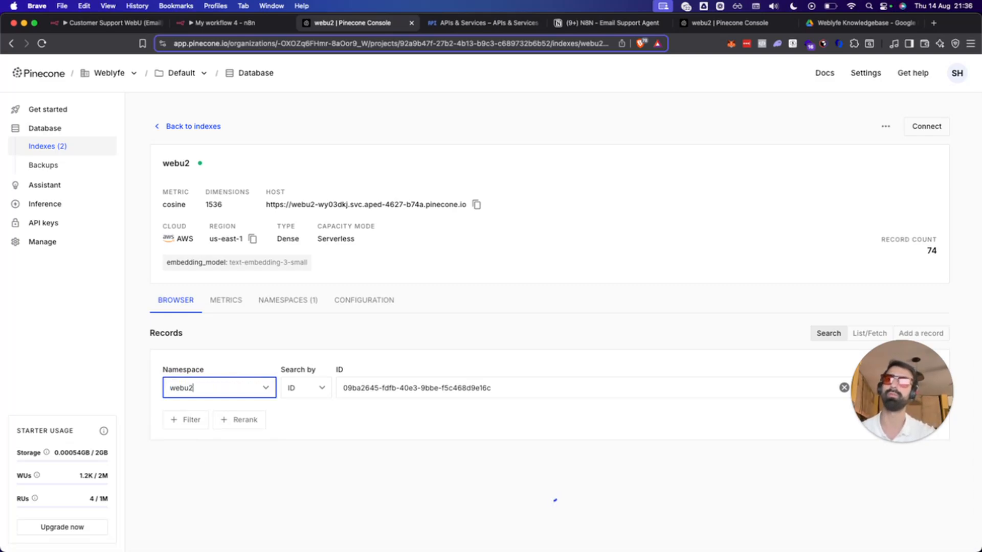
left_click(328, 342)
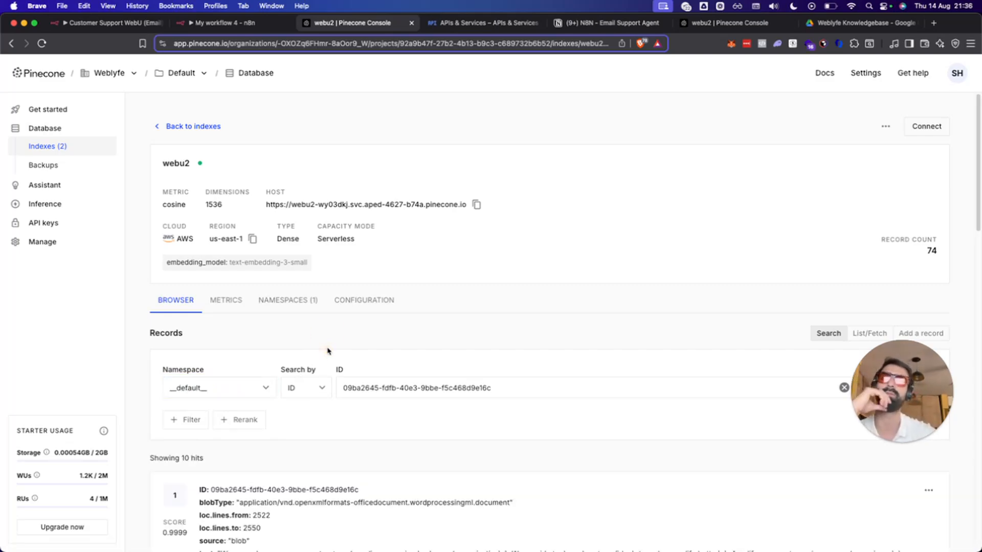
left_click(297, 302)
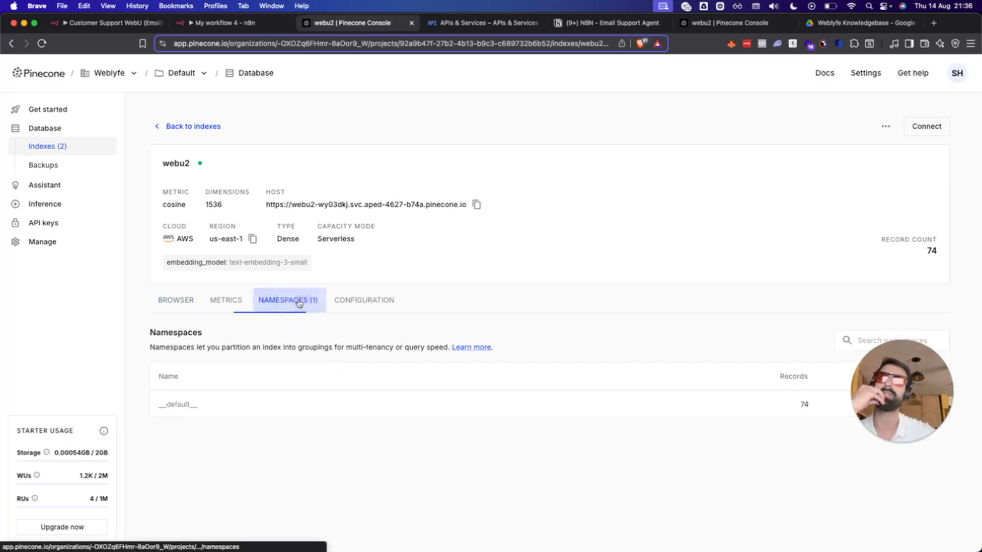
left_click(198, 302)
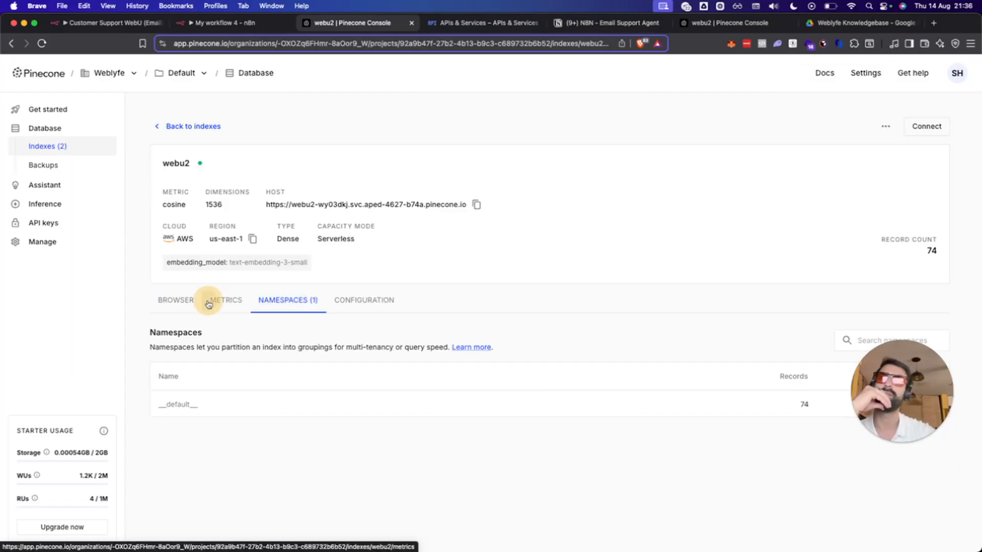
left_click(223, 18)
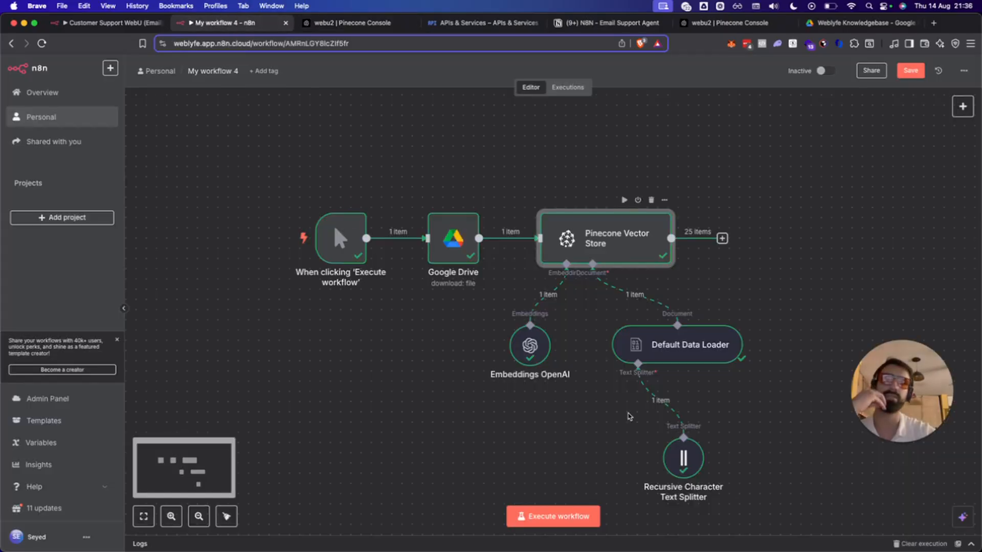
Give the Pinecone Vector Store a Pinecone Namespace of webu2, dropping the Clear Namespace option.
left_click(607, 237)
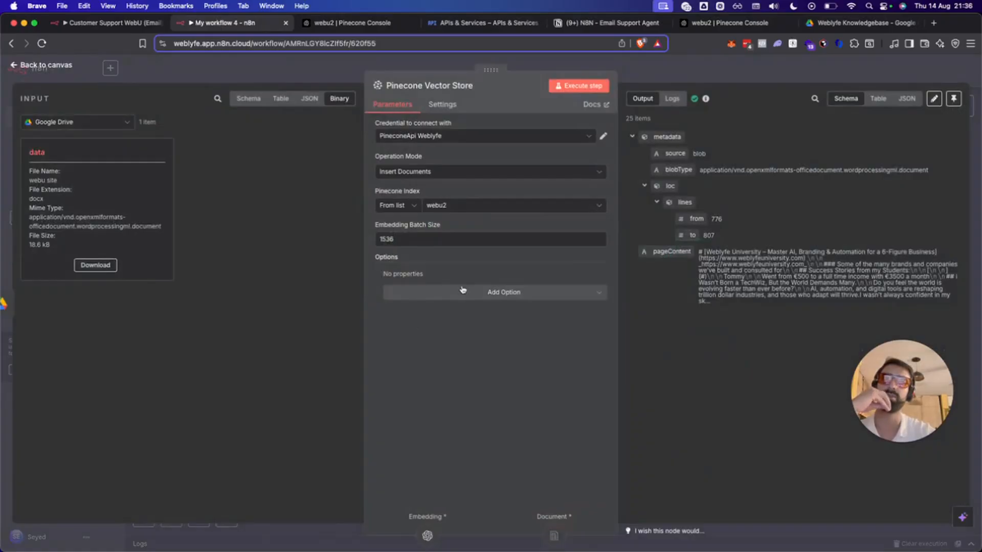
left_click(462, 290)
left_click(450, 320)
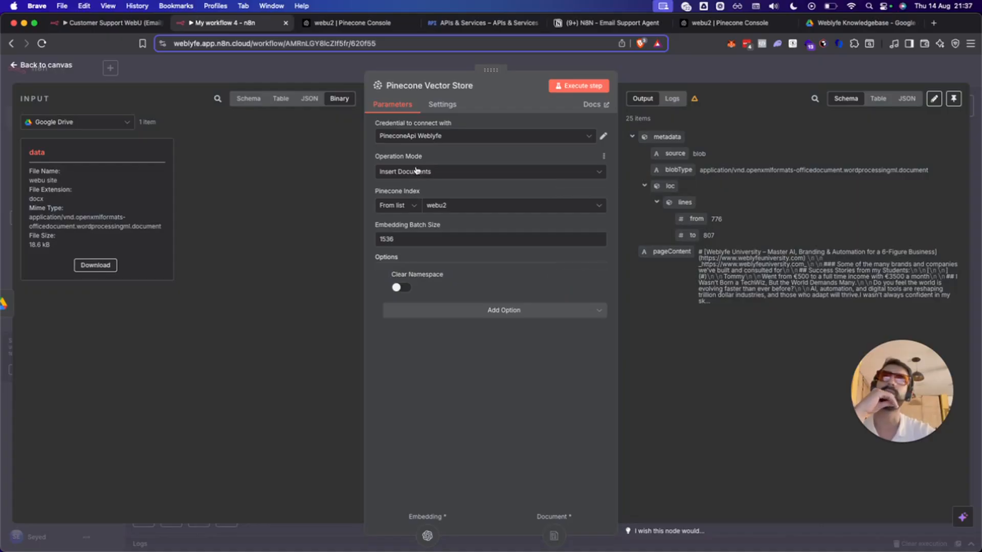
left_click(423, 316)
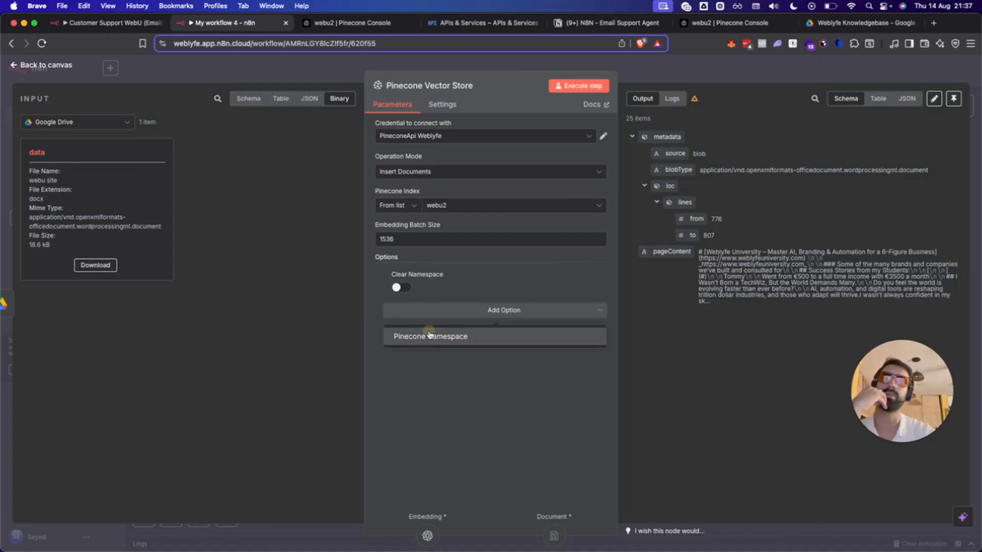
left_click(426, 336)
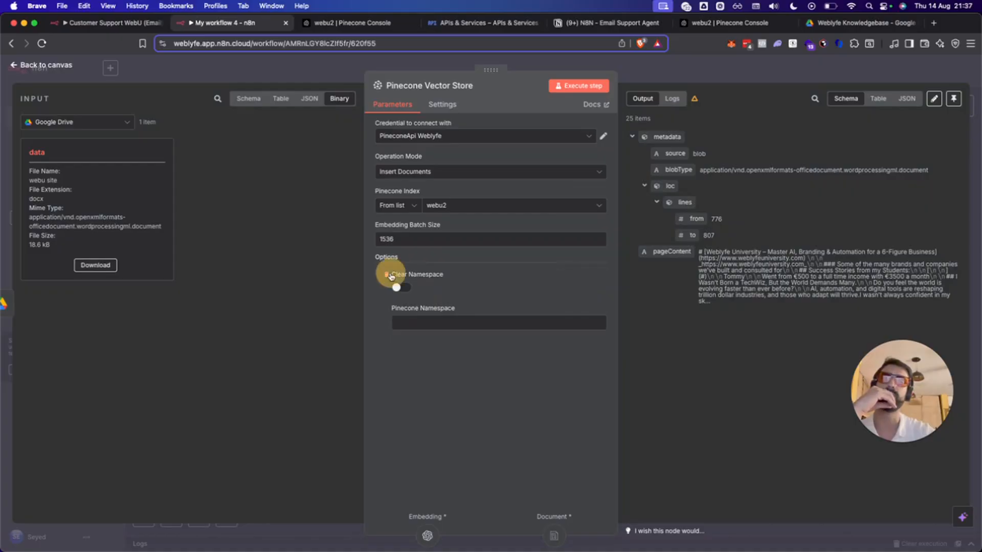
left_click(387, 274)
left_click(410, 286)
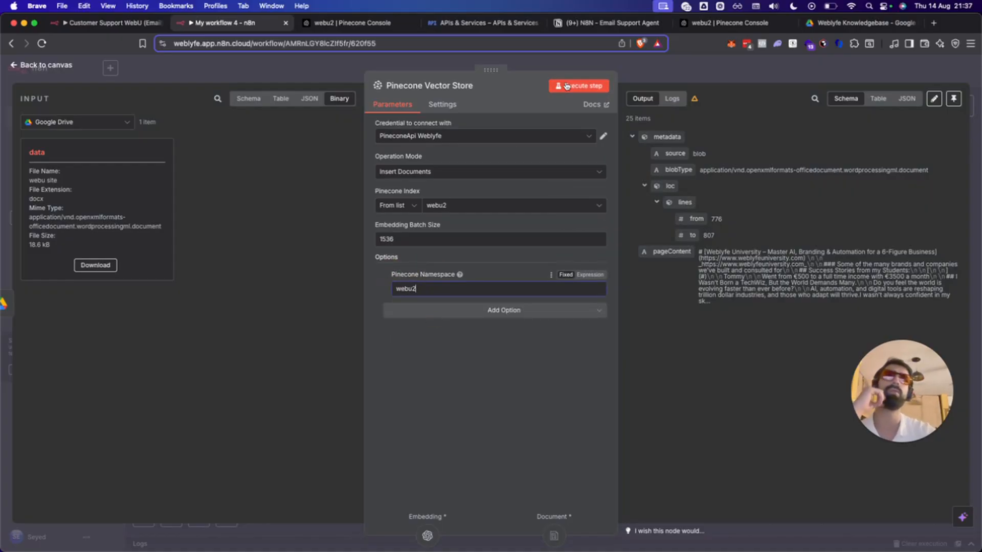
left_click(602, 64)
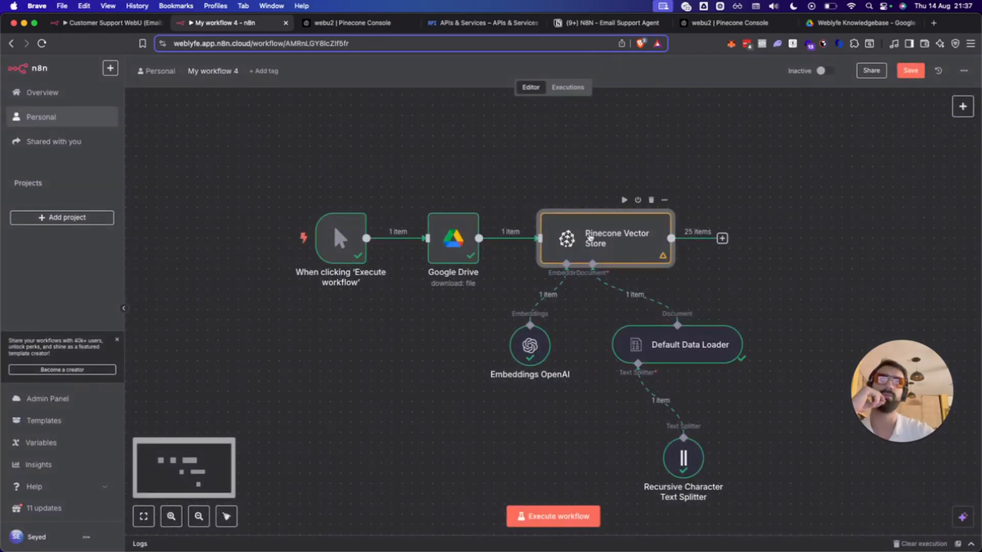
Rerun the Pinecone Vector Store step and view the webu2 index's namespaces in Pinecone Console.
left_click(624, 200)
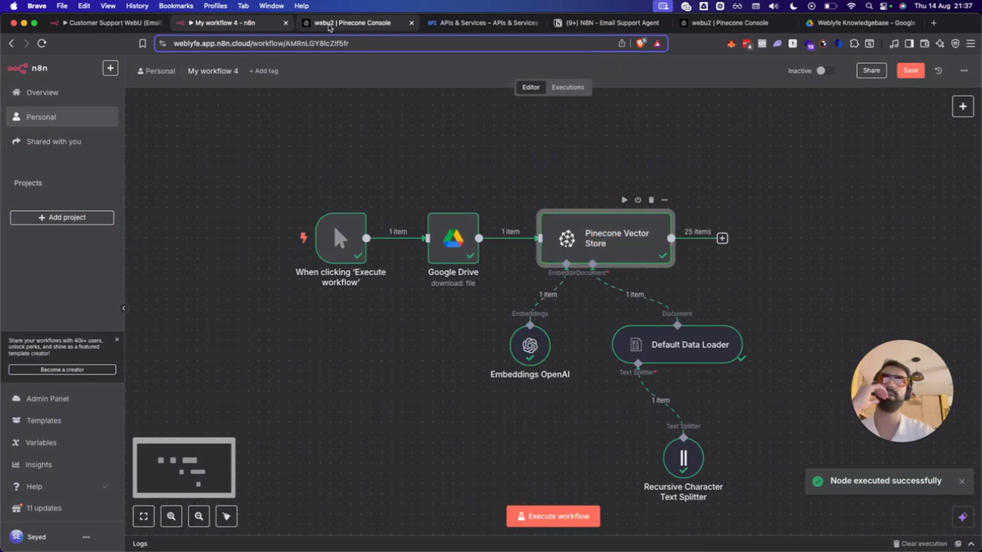
left_click(330, 25)
left_click(278, 301)
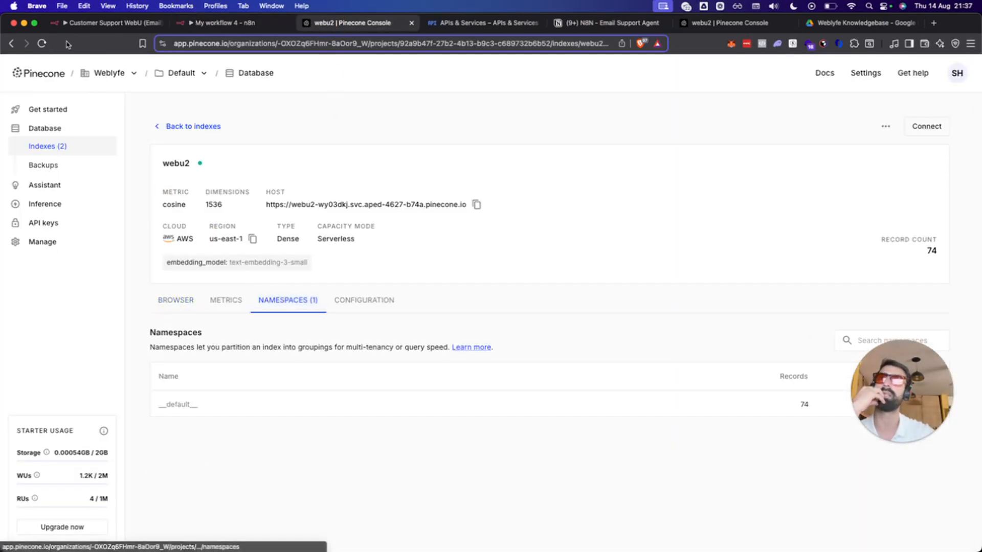
Refresh the index and delete its __default__ namespace, confirming with the copied namespace name.
left_click(42, 43)
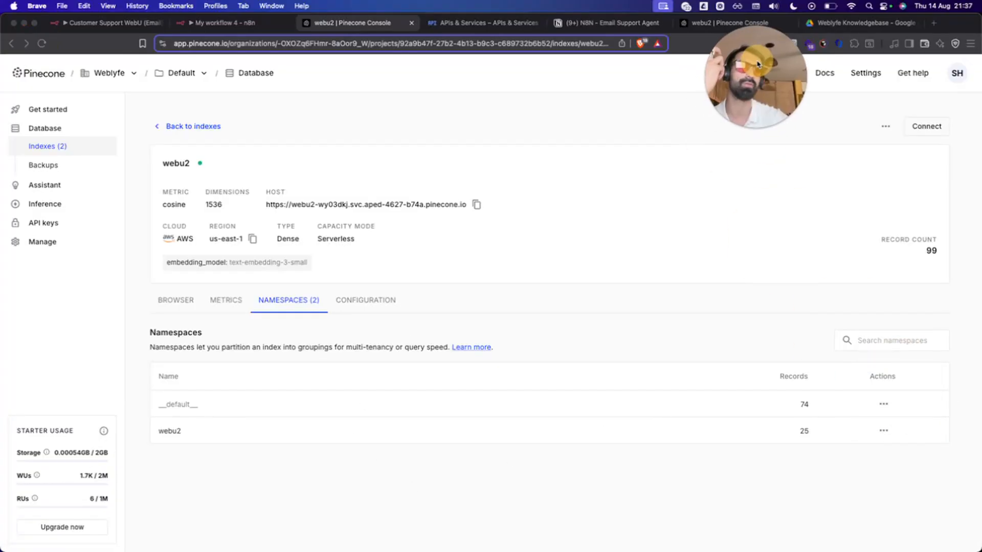
left_click(887, 406)
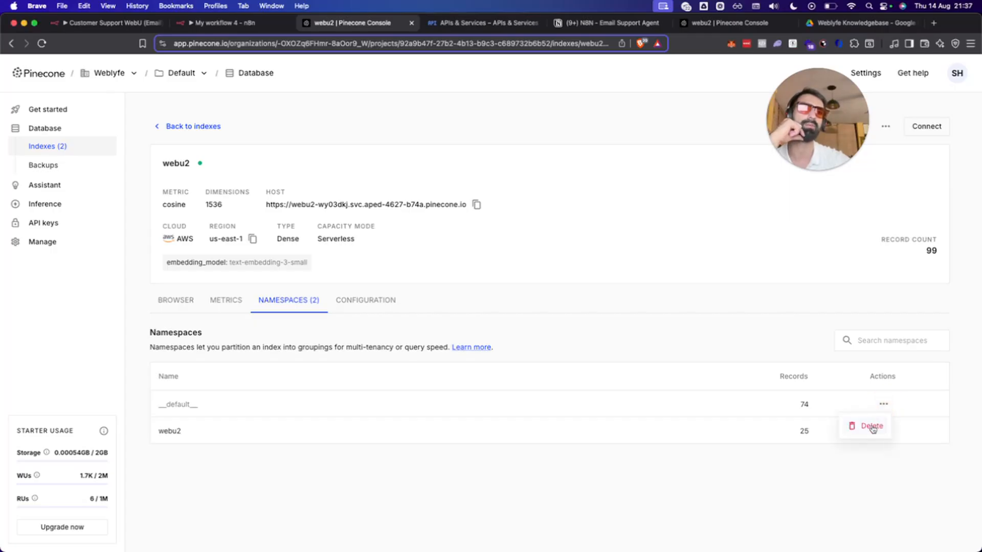
left_click(871, 424)
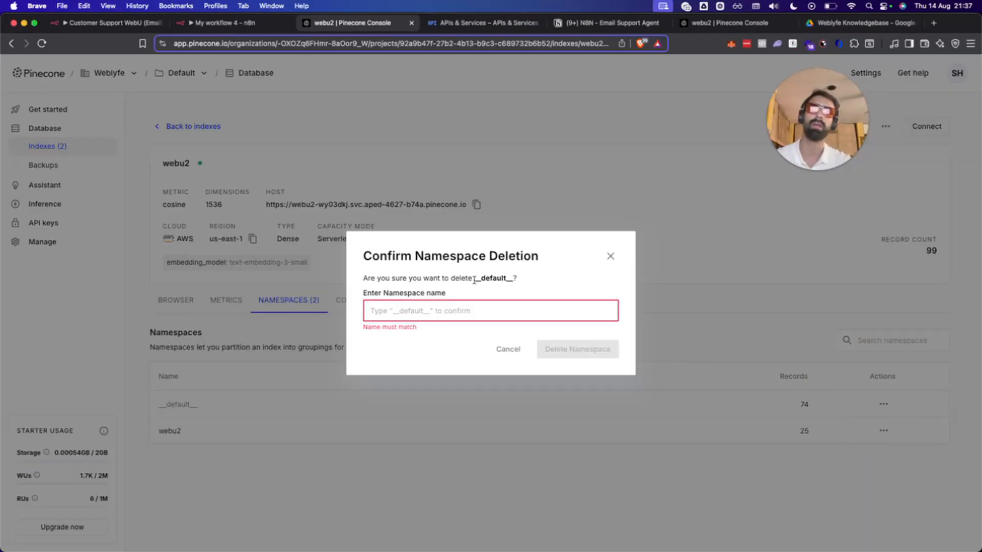
left_click_drag(474, 279, 520, 282)
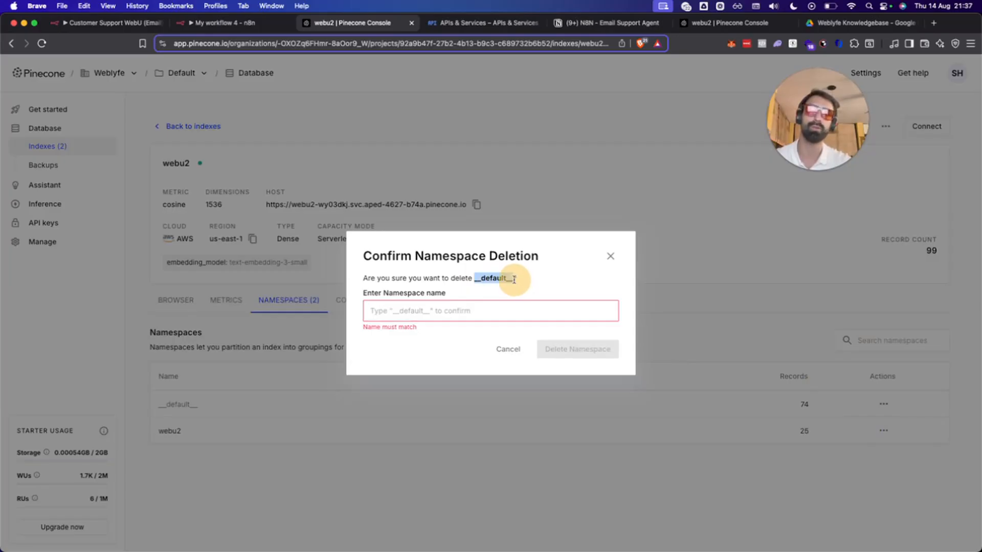
key("super+c")
left_click(416, 309)
key("super+v")
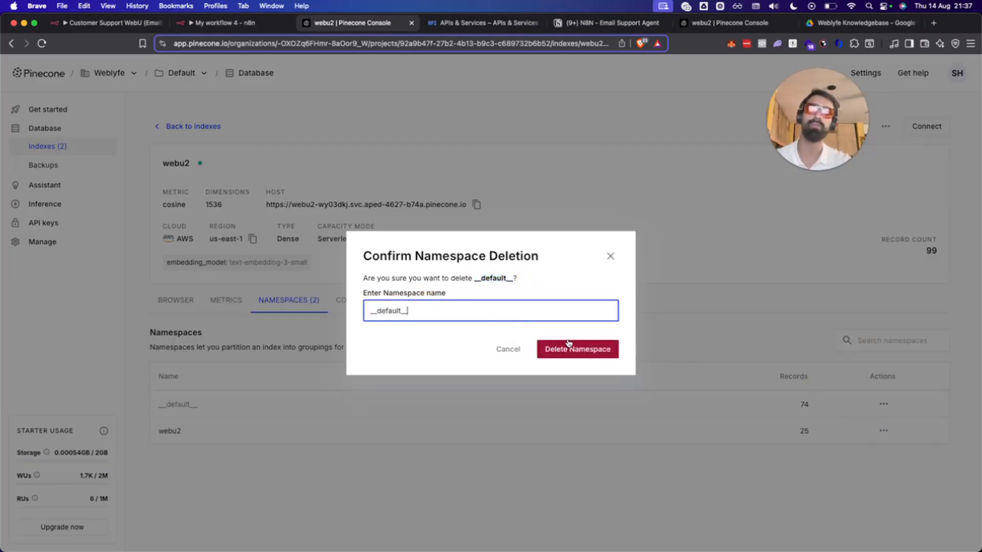
left_click(568, 343)
left_click(220, 23)
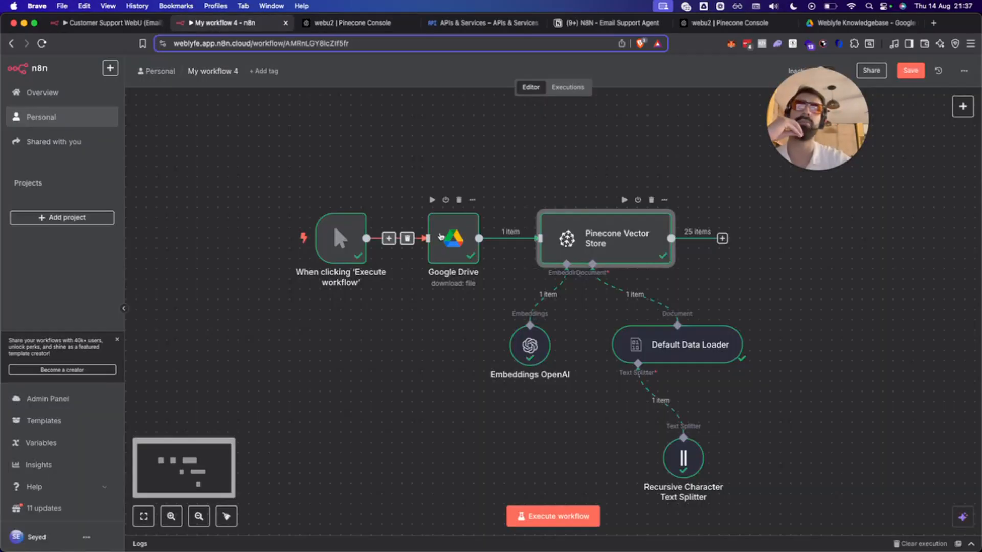
Set the Google Drive node to download 'Weblyfe Agency & Weblyfe University Knowledge Base.docx'.
double_click(440, 237)
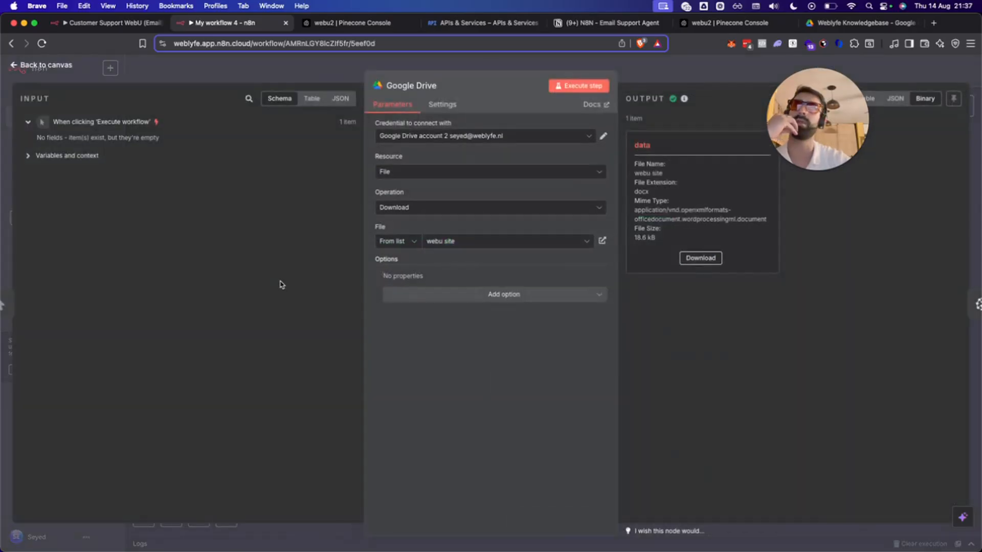
left_click(468, 250)
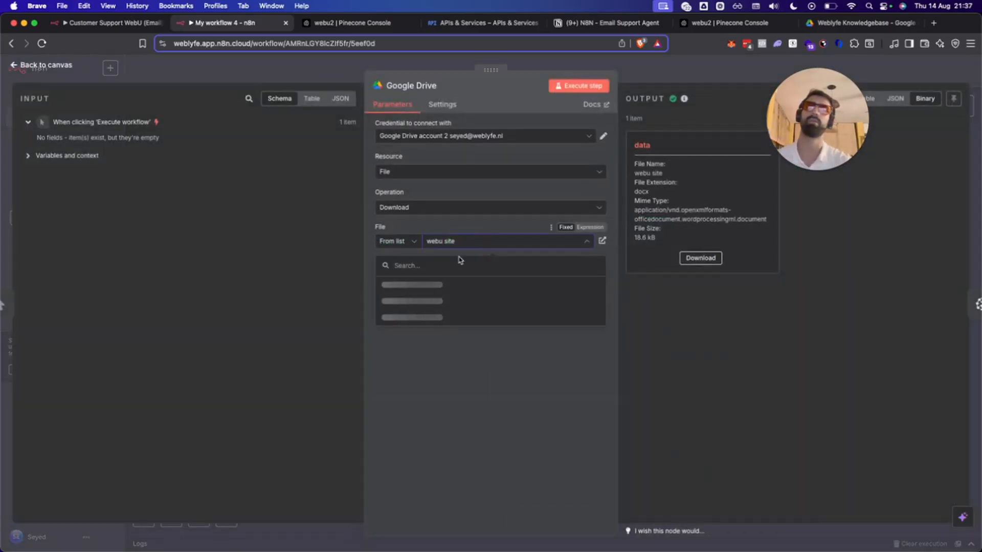
left_click(428, 267)
type("knowle")
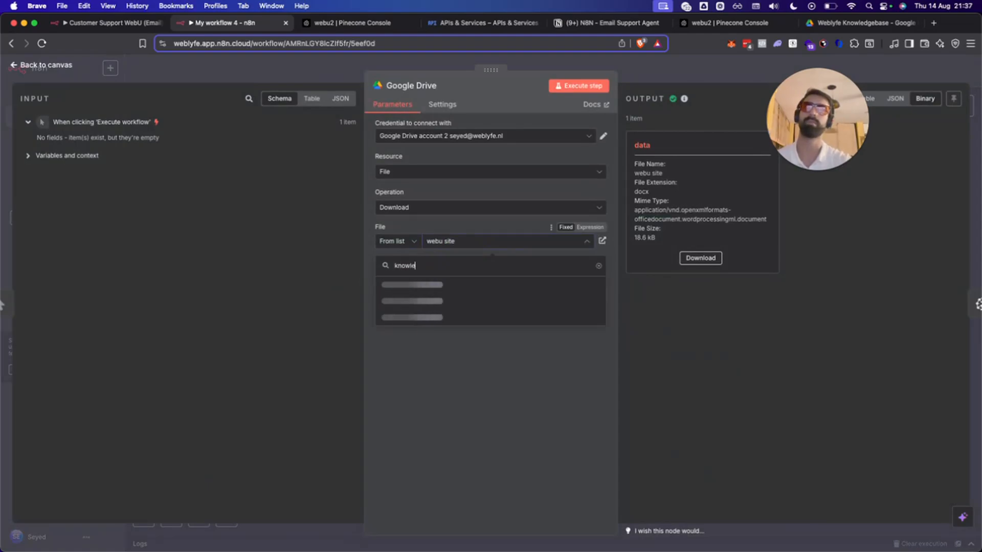
type("dge")
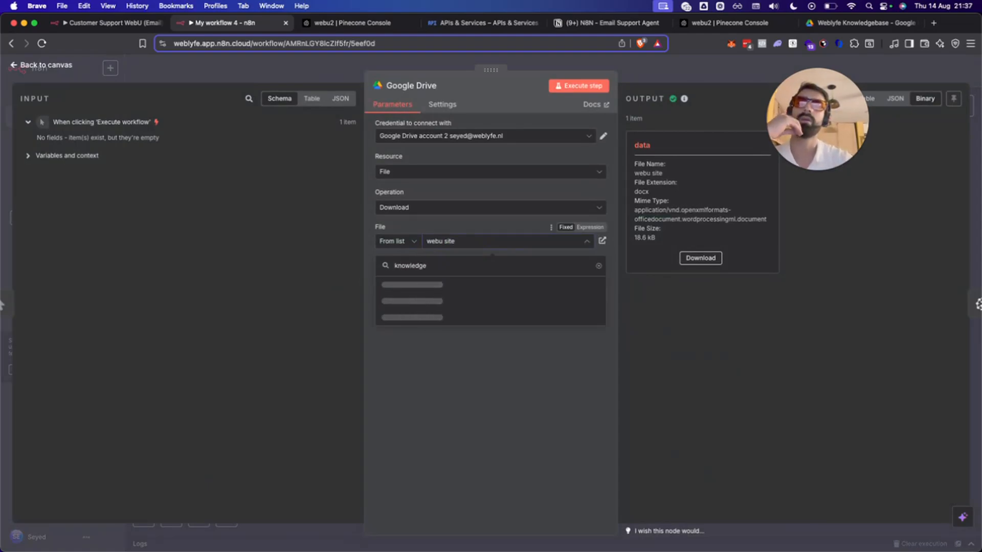
type(" weblyfe")
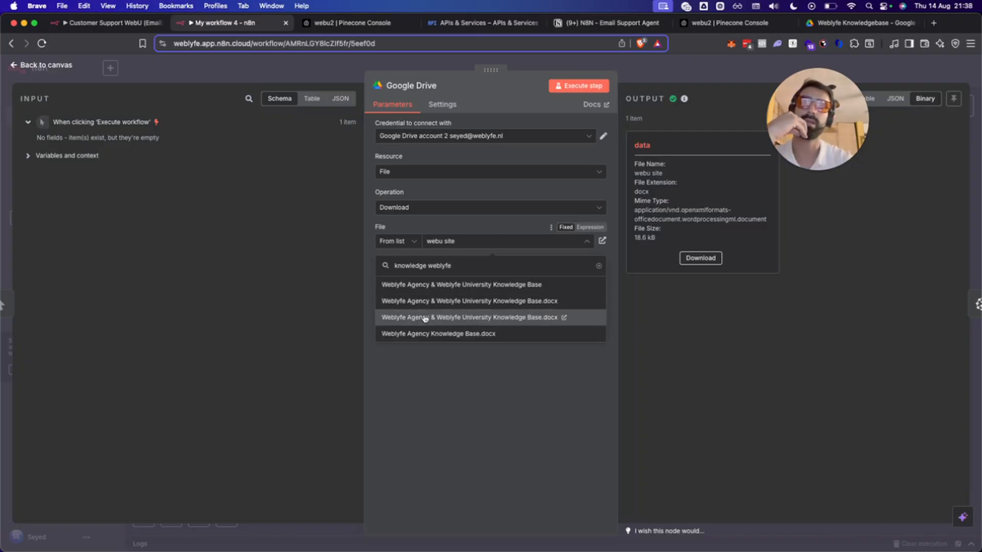
left_click(436, 302)
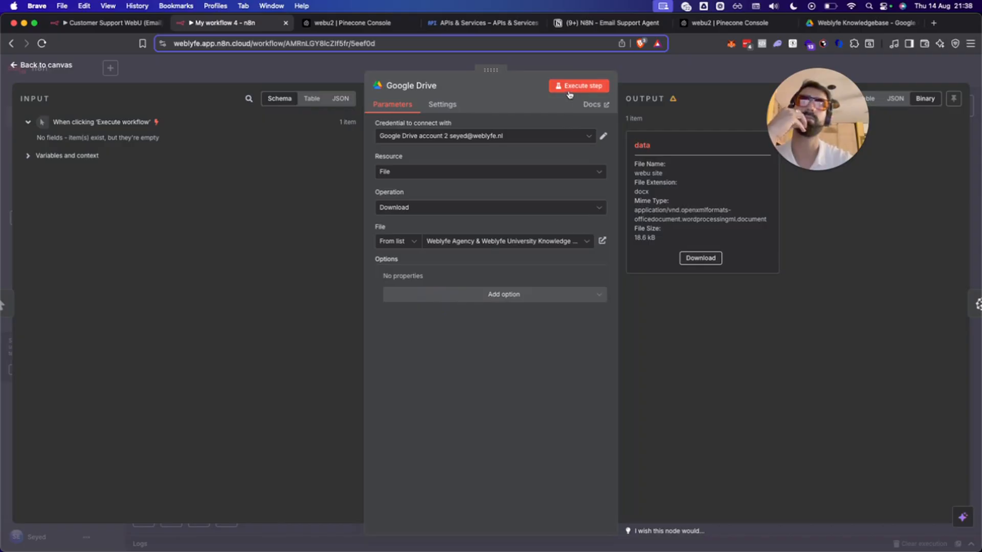
Rerun the whole workflow, storing 49 items, and go to the Pinecone Console.
left_click(587, 63)
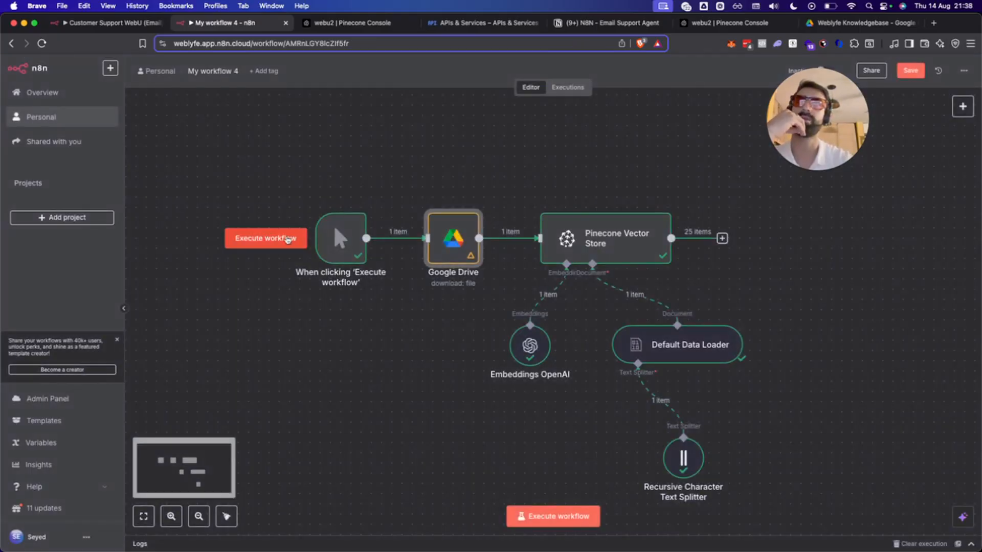
left_click(286, 239)
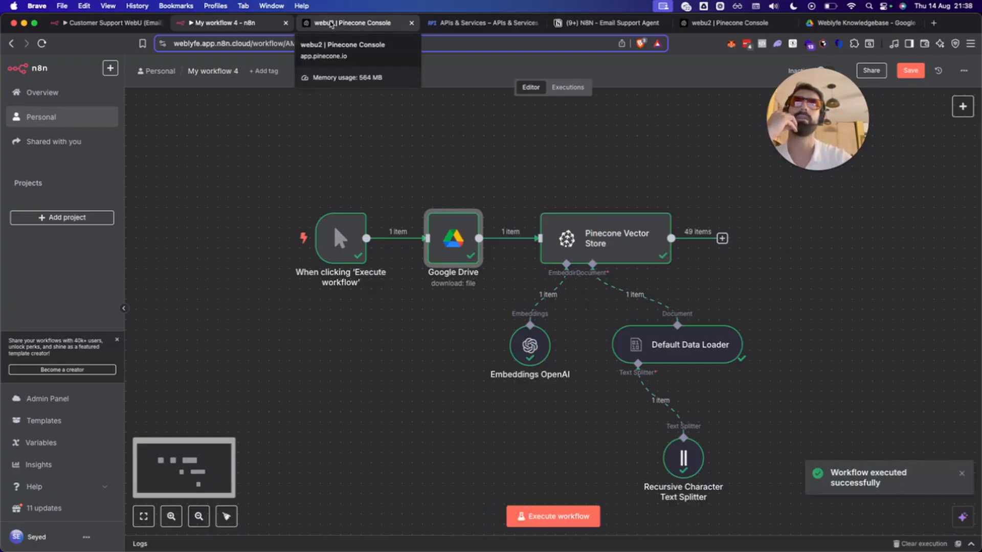
left_click(330, 23)
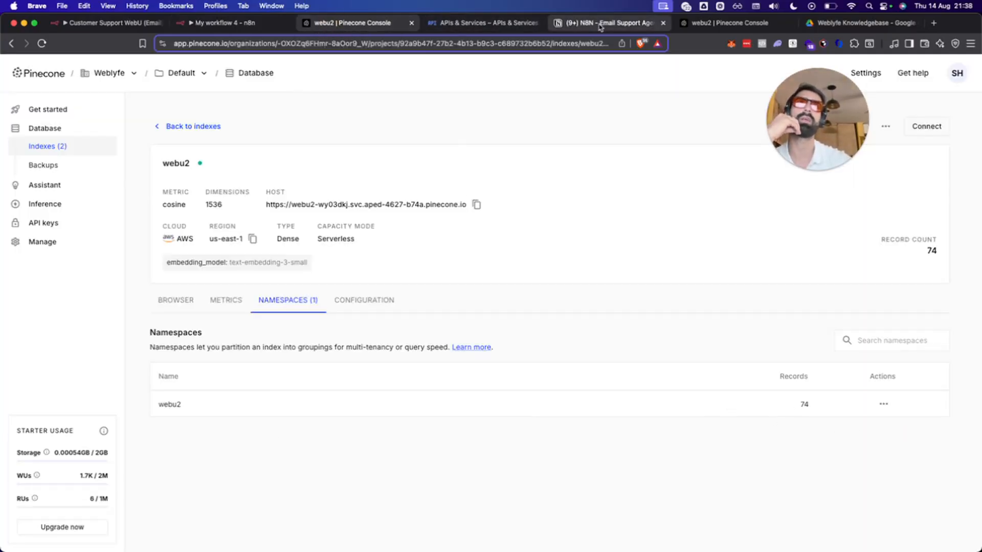
Check the Weblyfe Knowledgebase Drive folder, then return to Pinecone's indexes list with webu2 and webu.
left_click(851, 22)
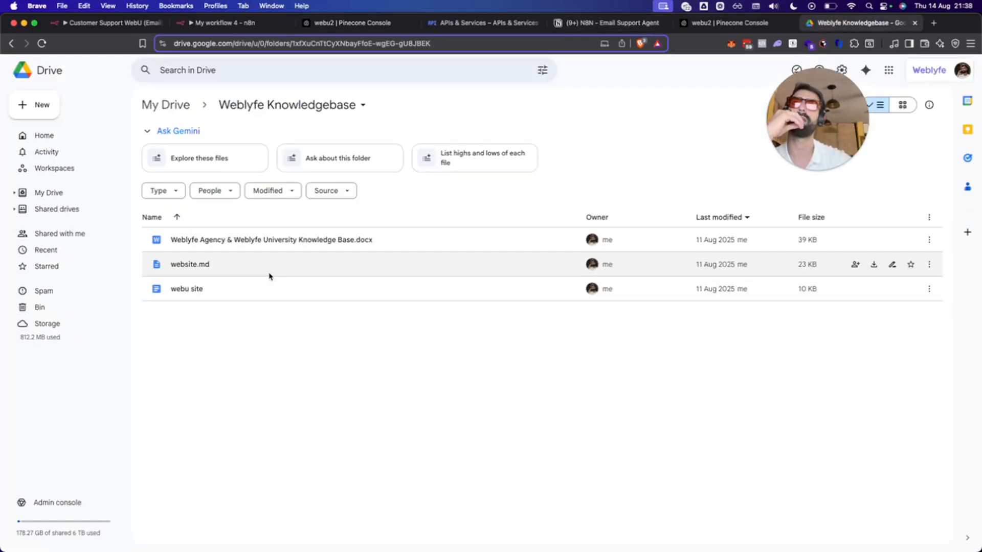
left_click(321, 28)
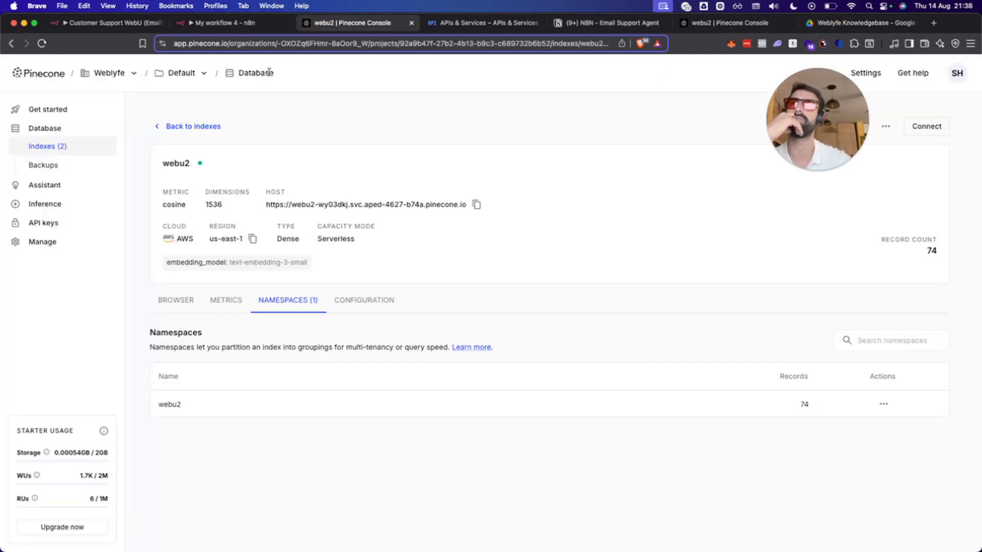
left_click(180, 134)
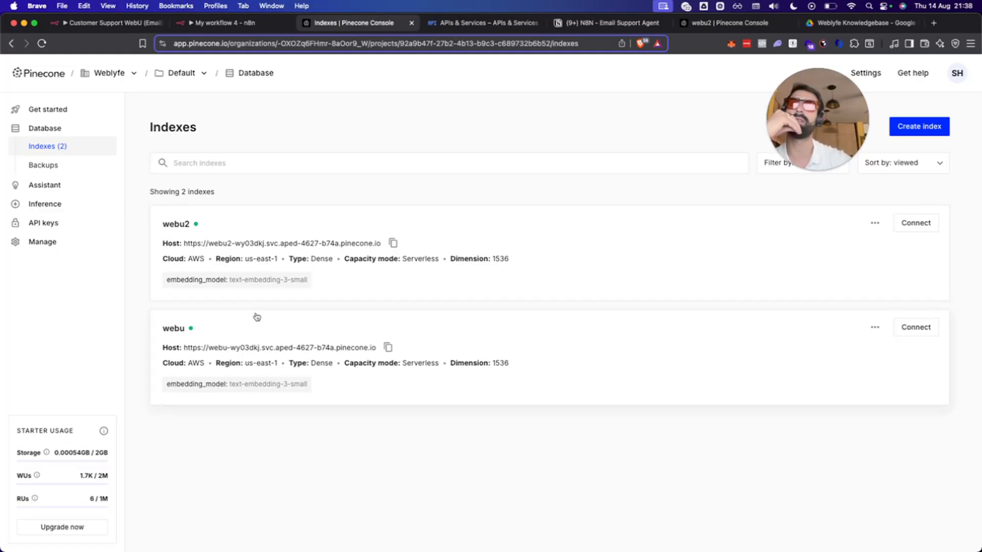
Rename the n8n workflow to 'Customer Support Tutorial'.
left_click(220, 23)
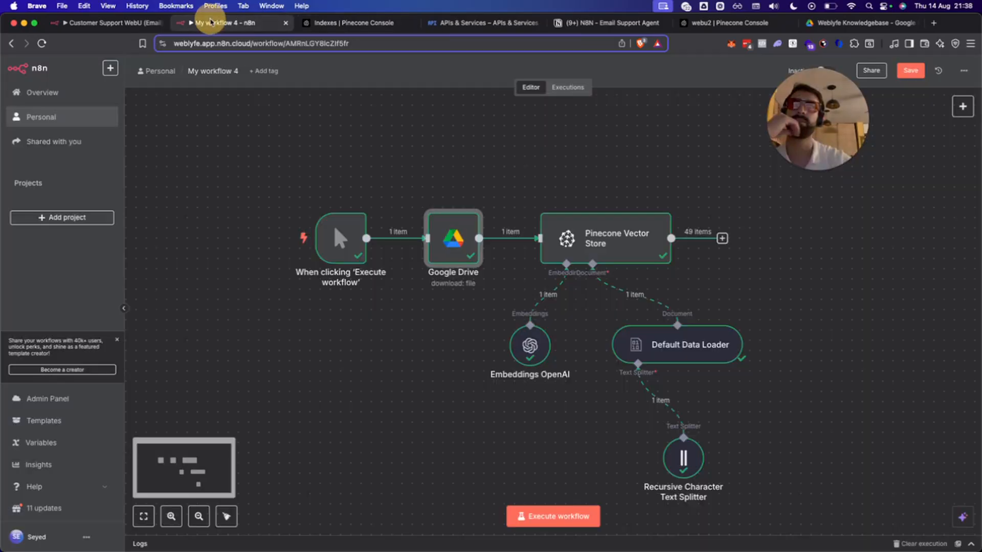
scroll(417, 143, "up", 4)
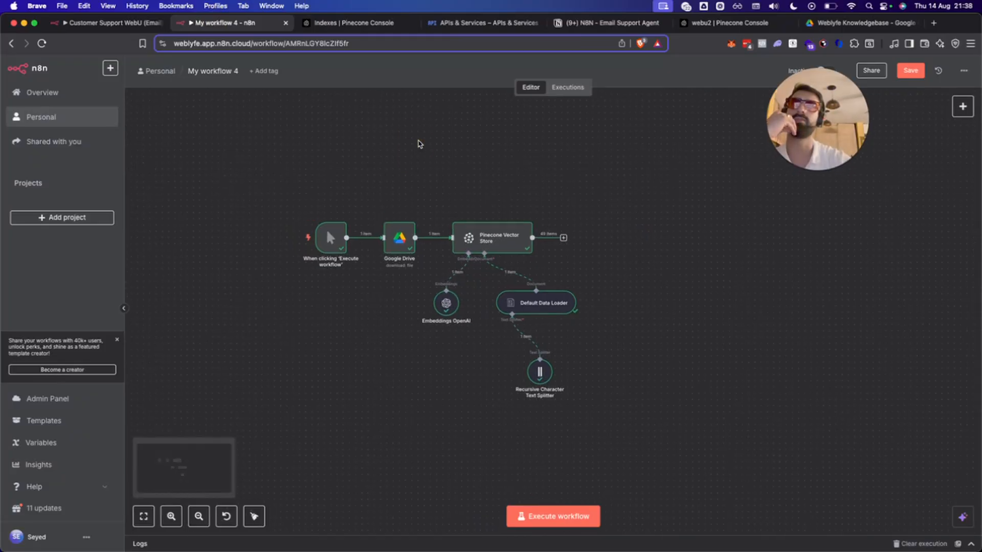
left_click(195, 74)
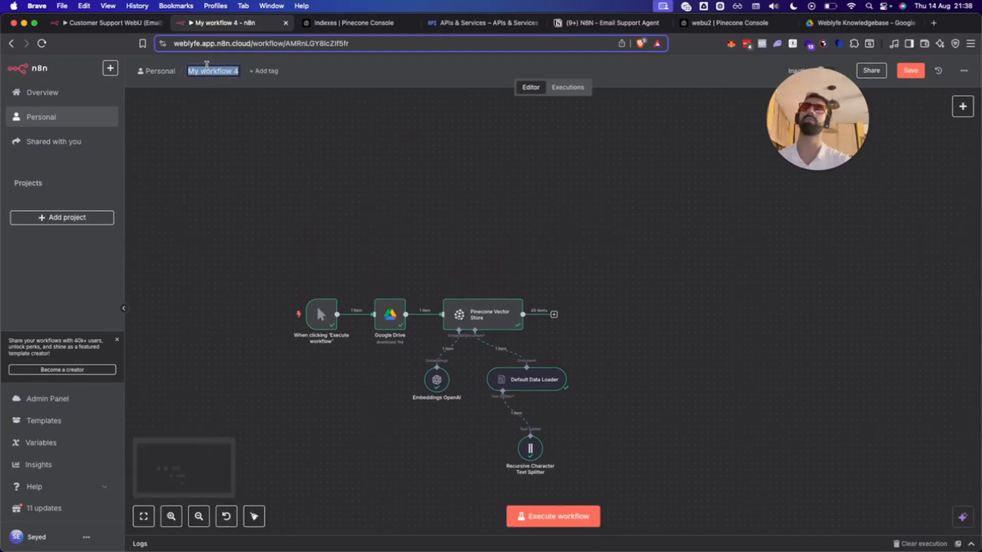
type("Customer Support Tutorial")
key("Return")
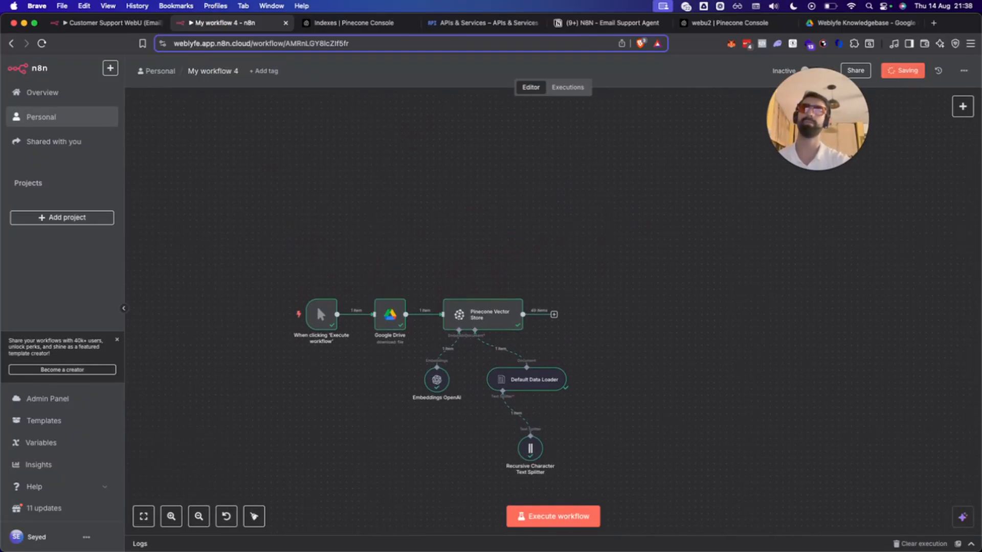
Open the add-node panel and focus its Search nodes field.
scroll(239, 164, "up", 2)
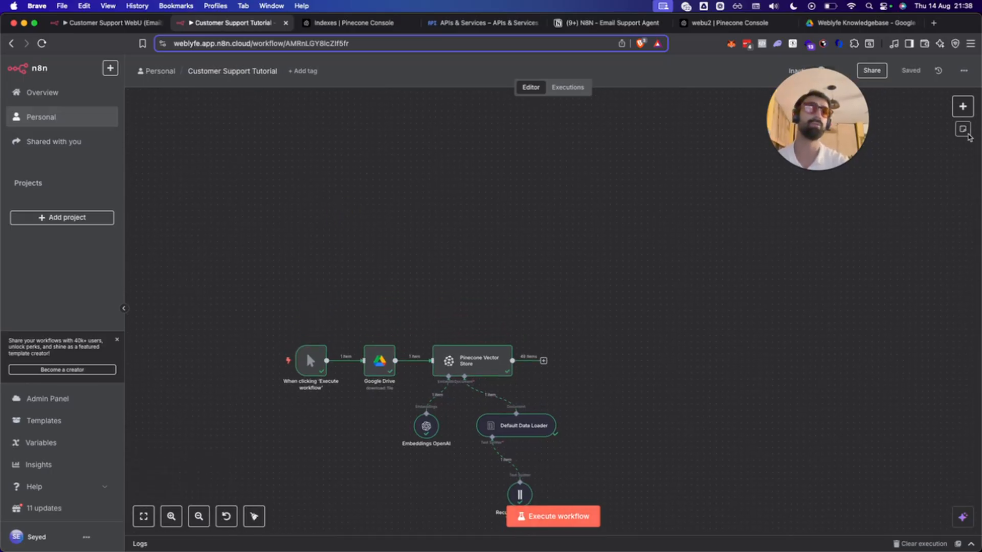
left_click(961, 107)
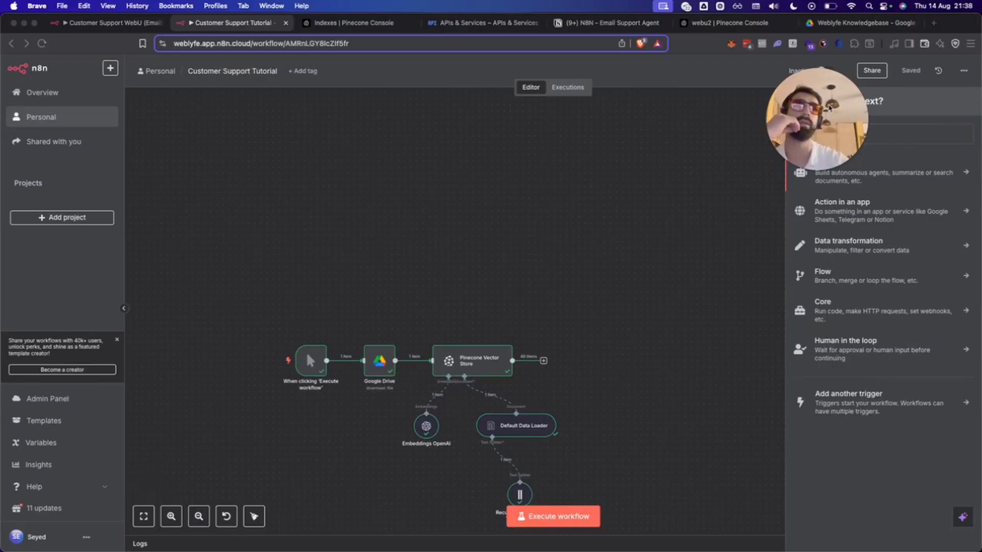
left_click_drag(820, 145, 156, 514)
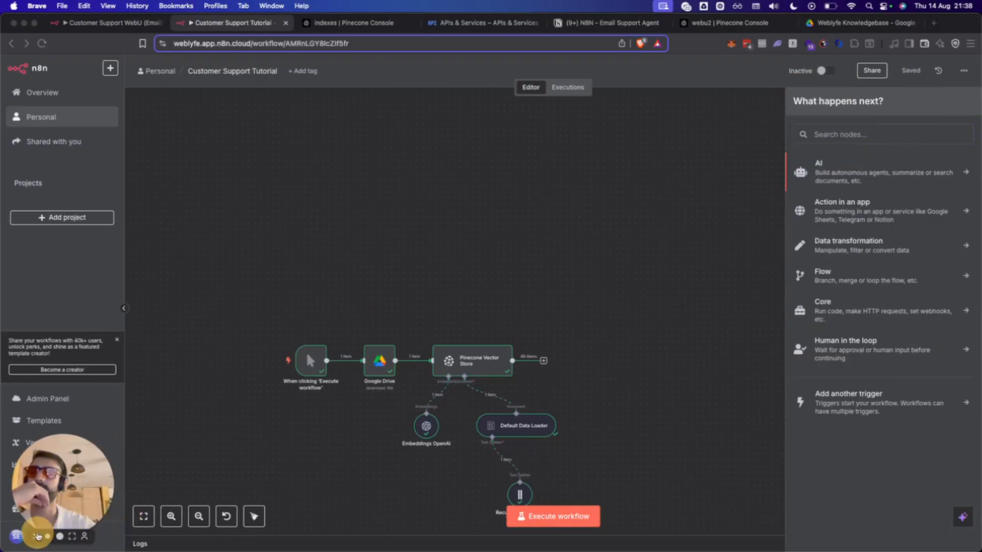
left_click(845, 135)
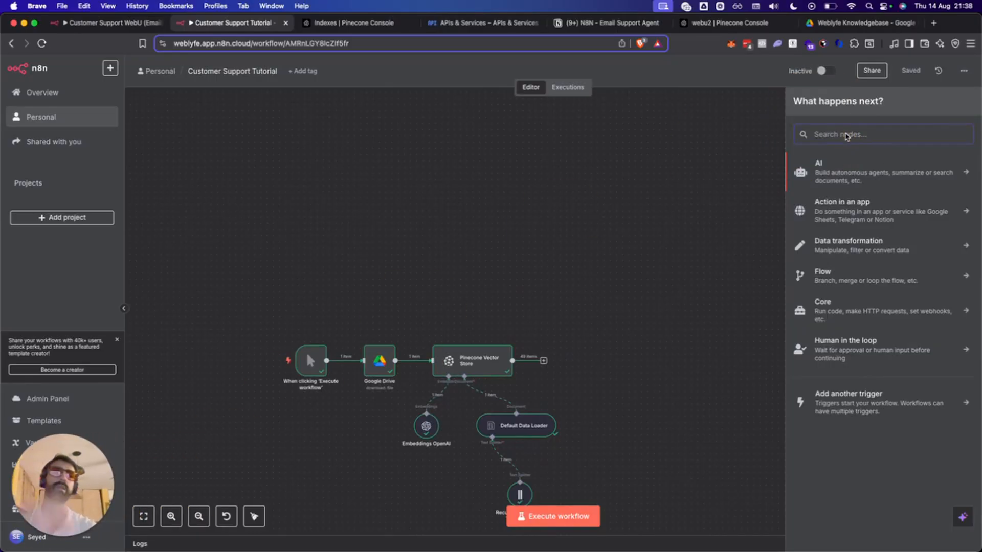
Open privateemail.com in a new tab placed beside the Pinecone page.
key("super+t")
type("weblyfe")
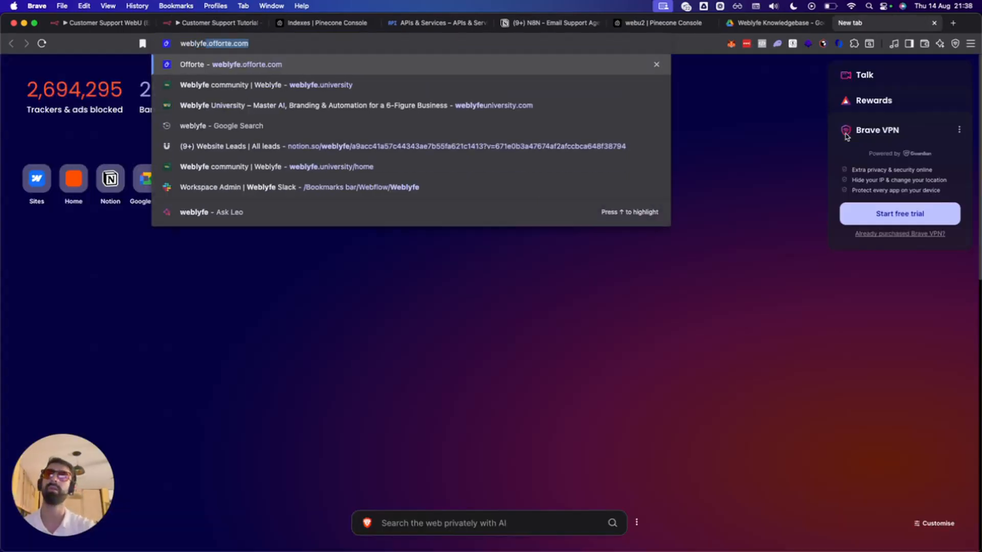
key("super+a")
type("priva")
key("Return")
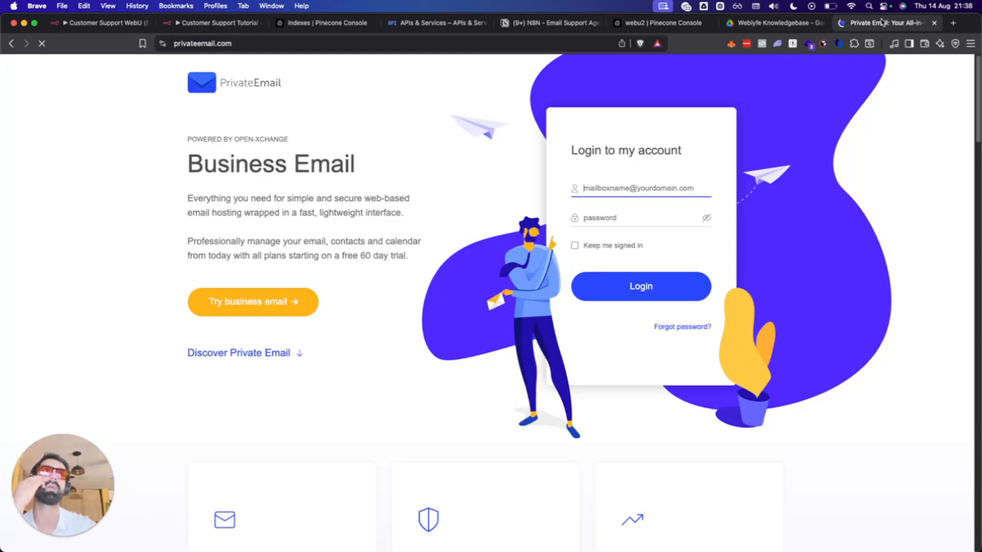
left_click_drag(829, 21, 401, 17)
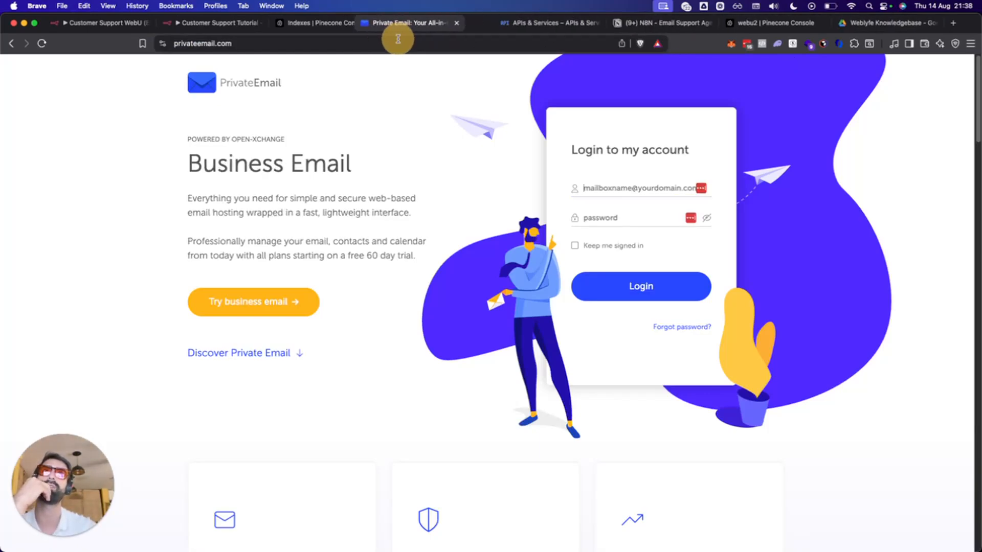
Sign in to the business mailbox with the saved login, with Keep me signed in ticked.
left_click(674, 188)
left_click(700, 188)
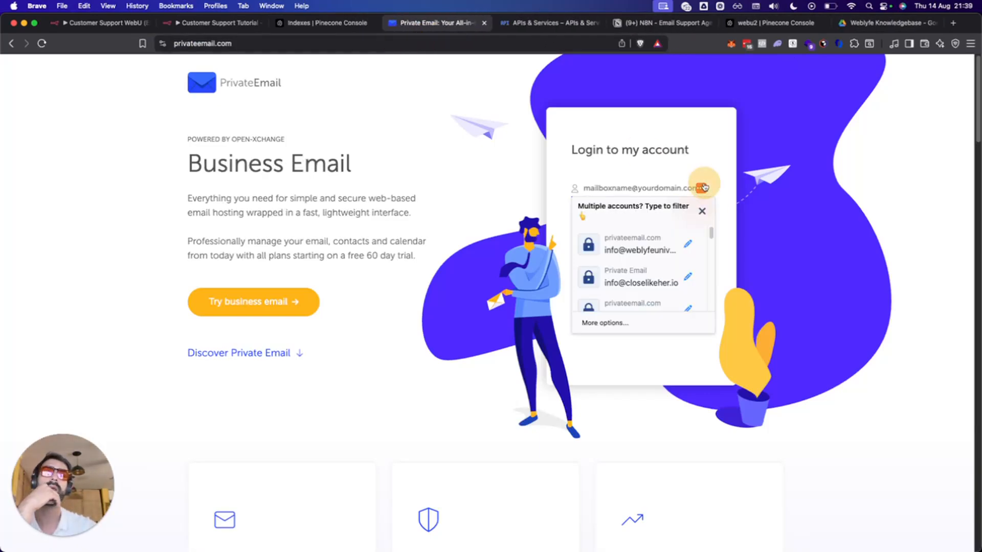
left_click(643, 255)
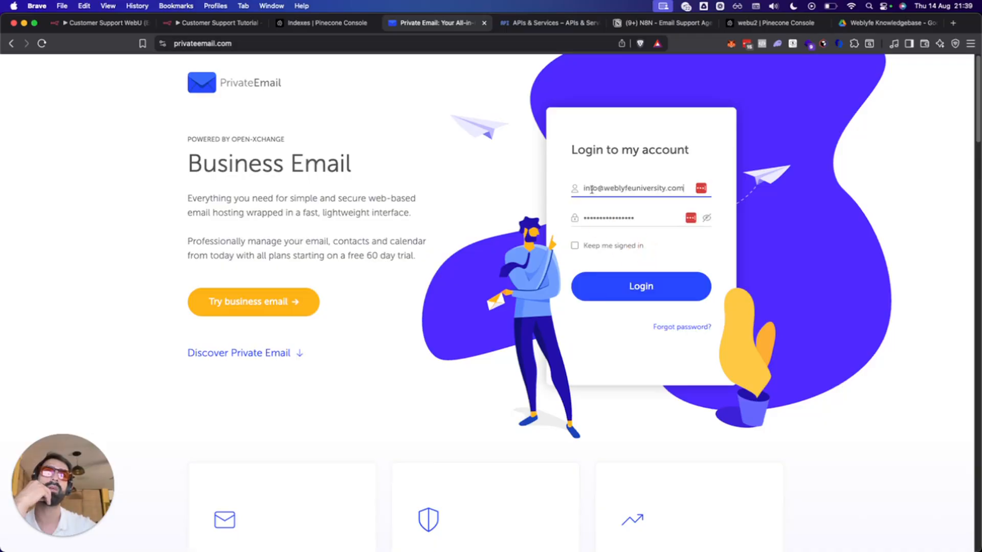
left_click(605, 247)
left_click(640, 286)
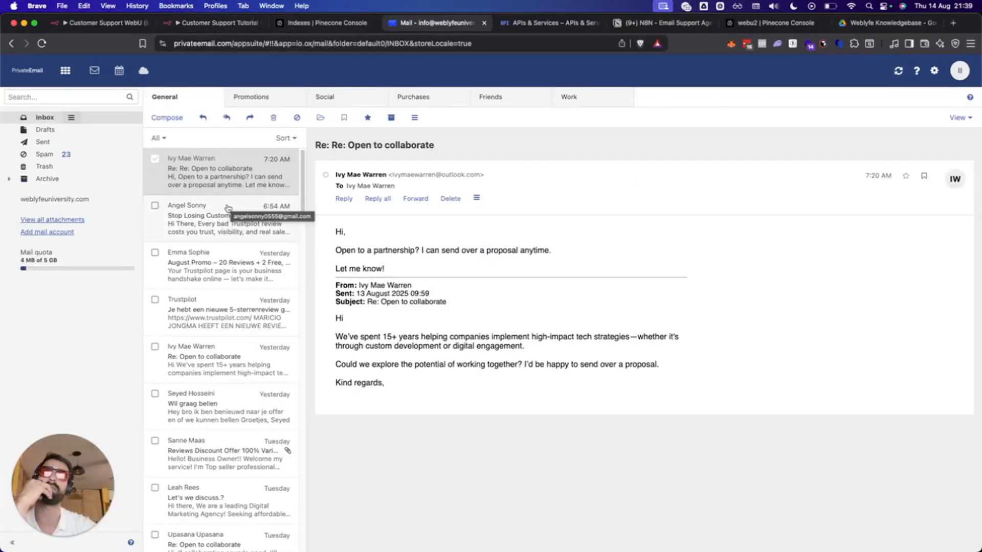
left_click(313, 23)
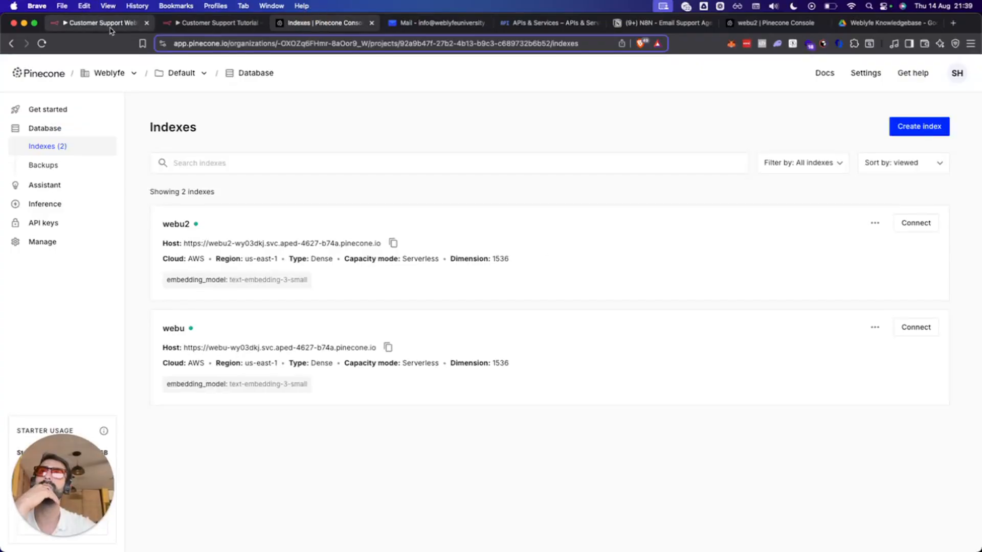
Add an Email Trigger (IMAP) node to Customer Support Tutorial by searching nodes for 'email'.
left_click(61, 24)
left_click(214, 23)
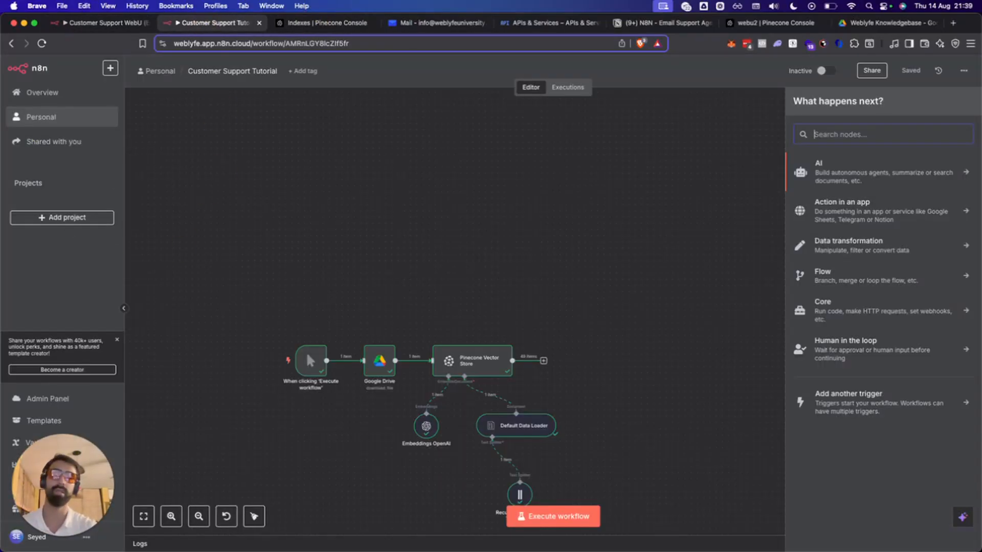
type("email")
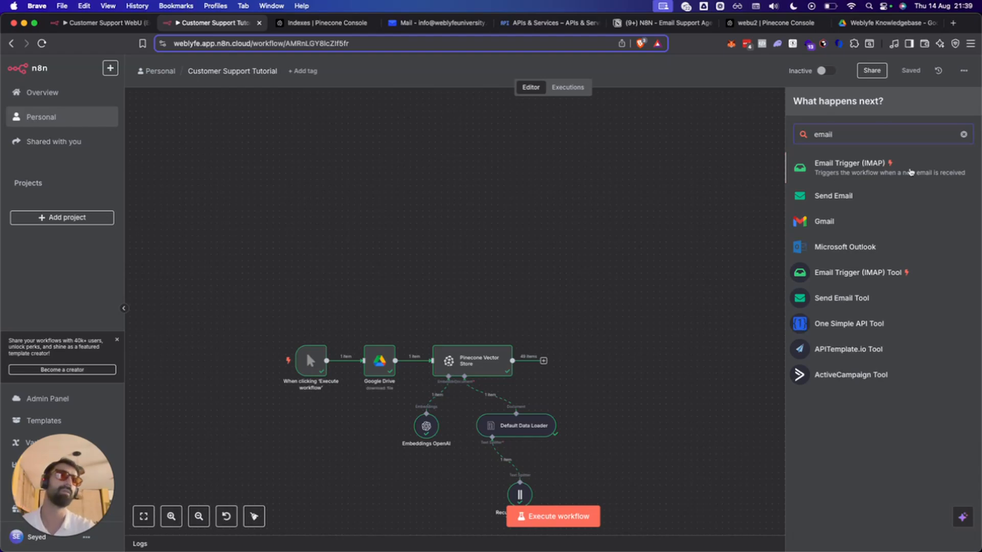
left_click(843, 175)
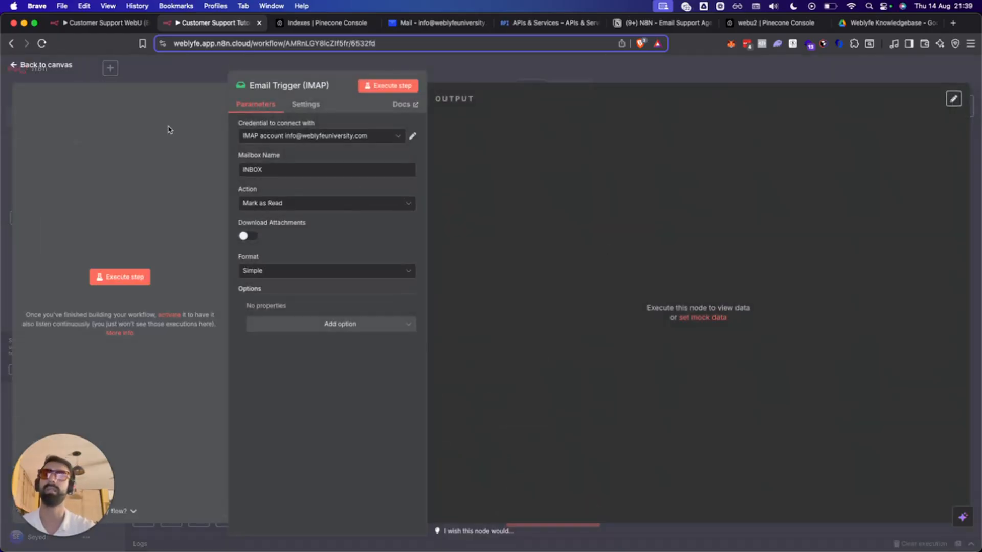
Start a new IMAP account 2 credential and move through its user, password and host fields.
left_click(293, 138)
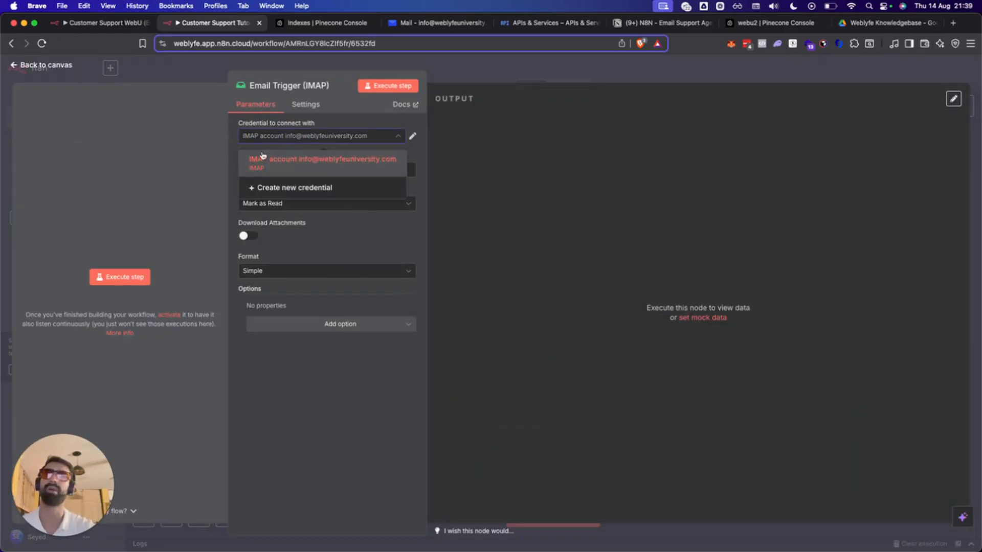
left_click(281, 190)
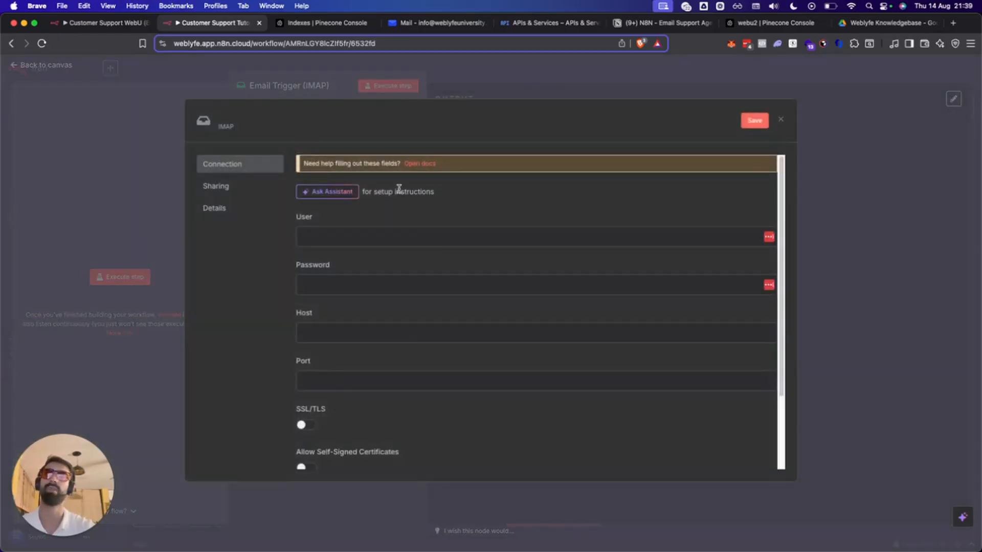
left_click(318, 240)
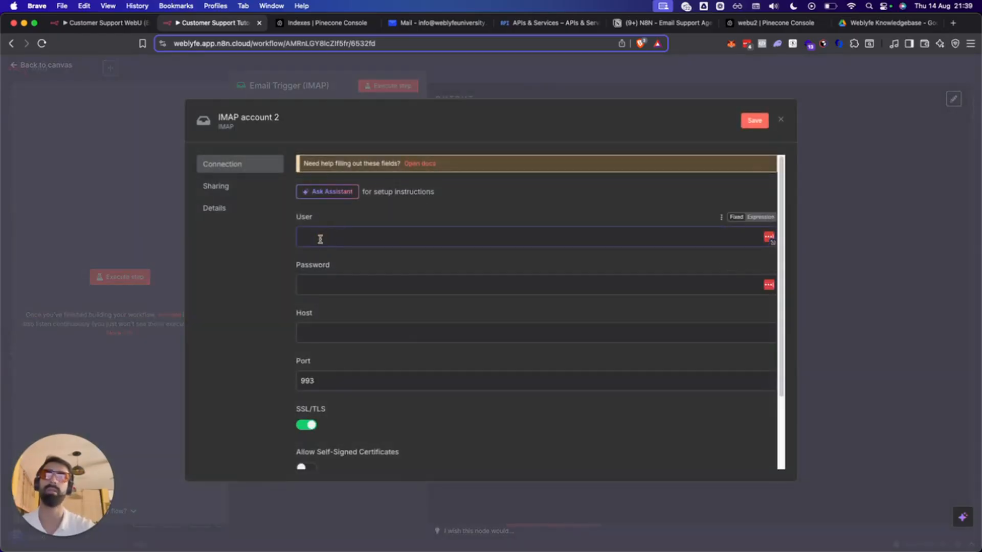
left_click(314, 283)
scroll(327, 283, "down", 2)
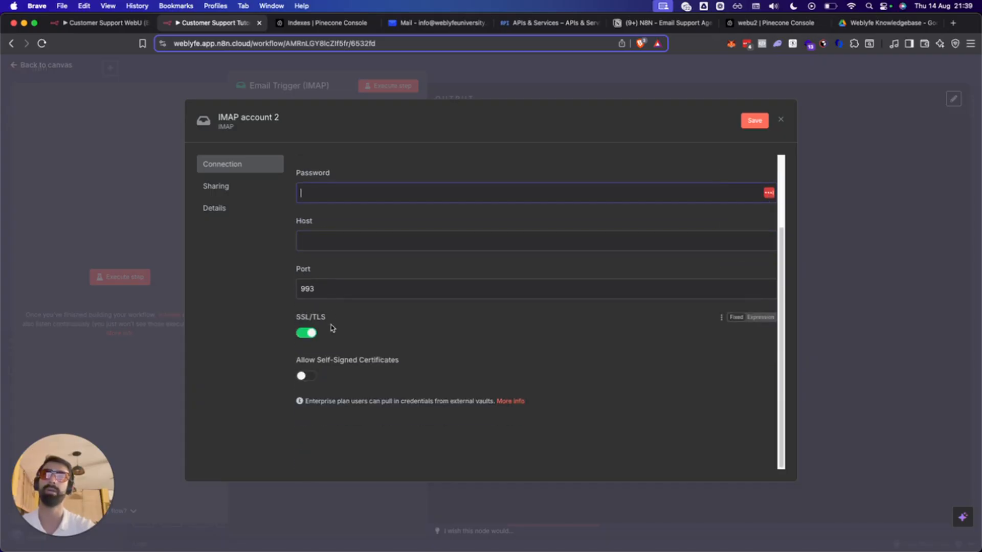
left_click(320, 236)
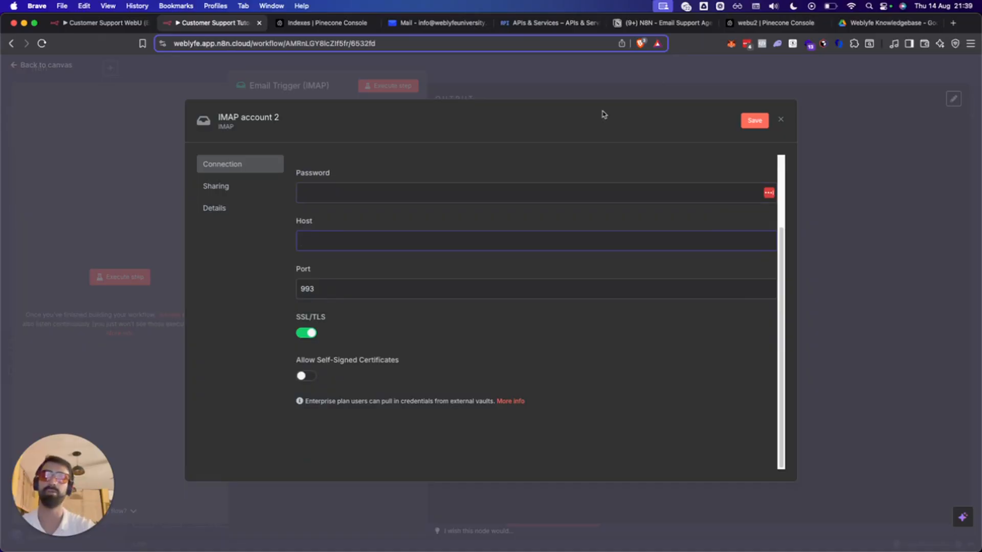
Search Google for 'private email host IMAP' and note host mail.privateemail.com, SSL port 993, STARTTLS port 143.
key("super+t")
type("private")
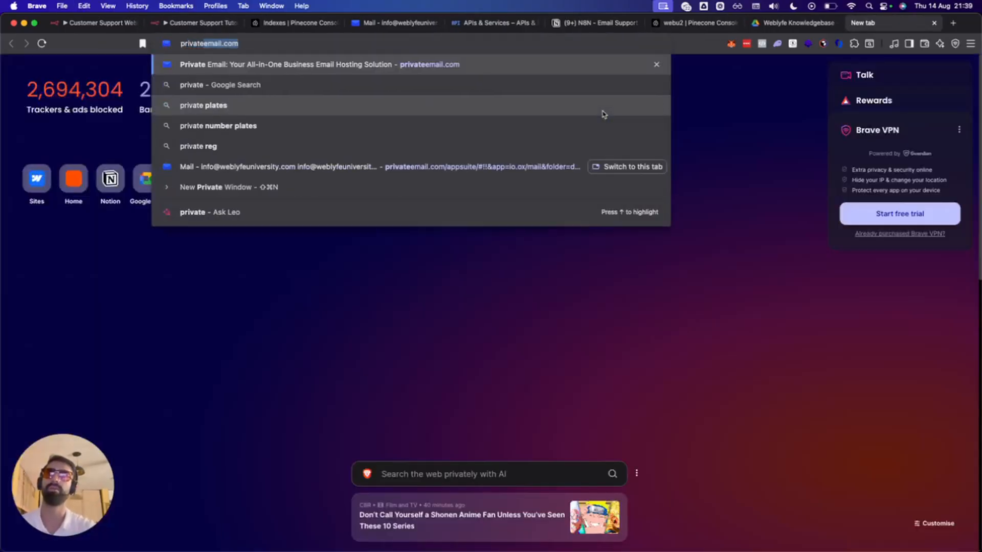
type(" email host IMAP")
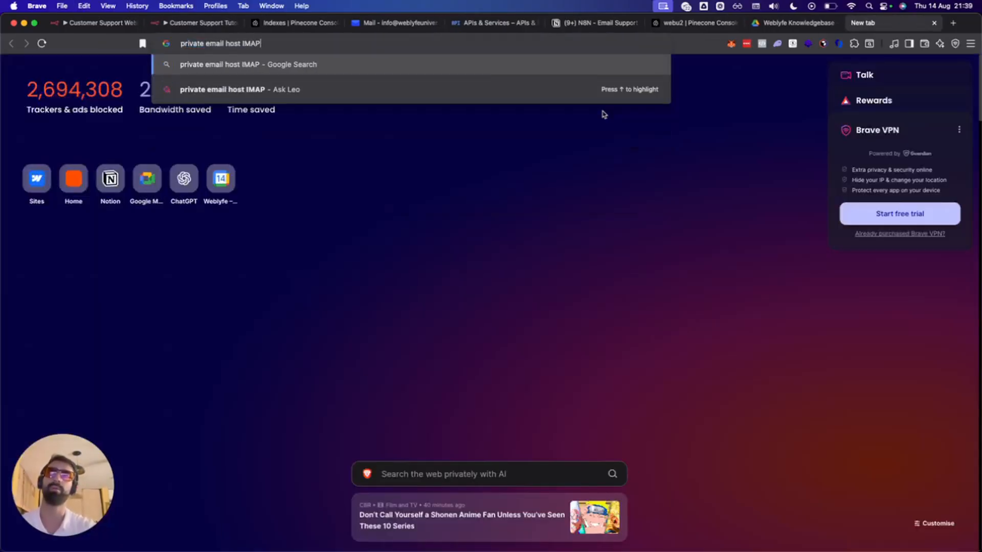
key("Return")
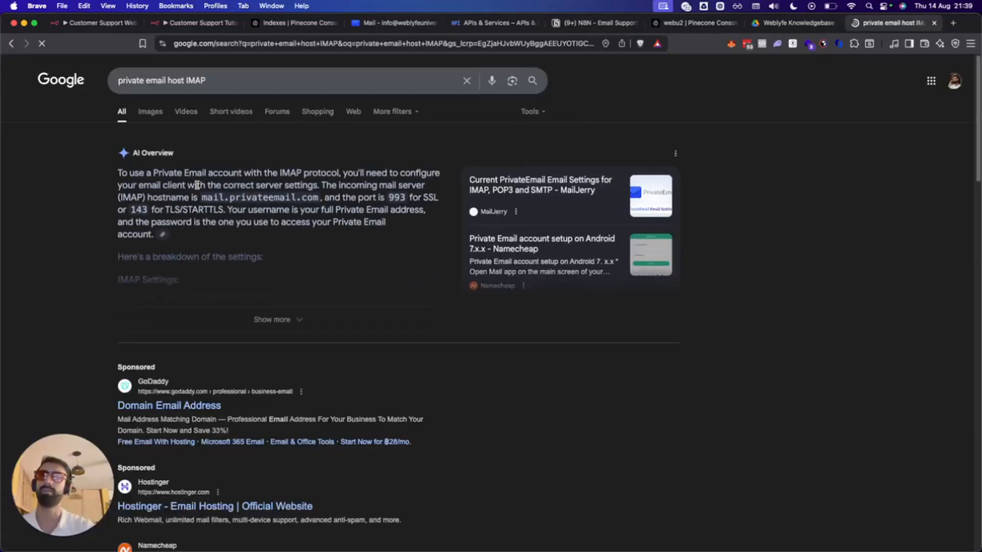
left_click_drag(202, 197, 320, 197)
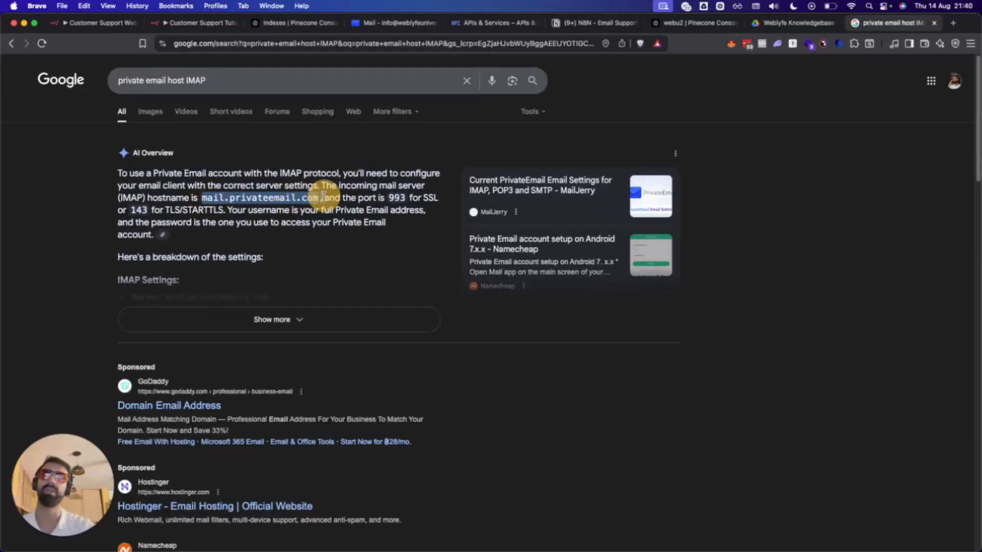
left_click(419, 195)
double_click(397, 198)
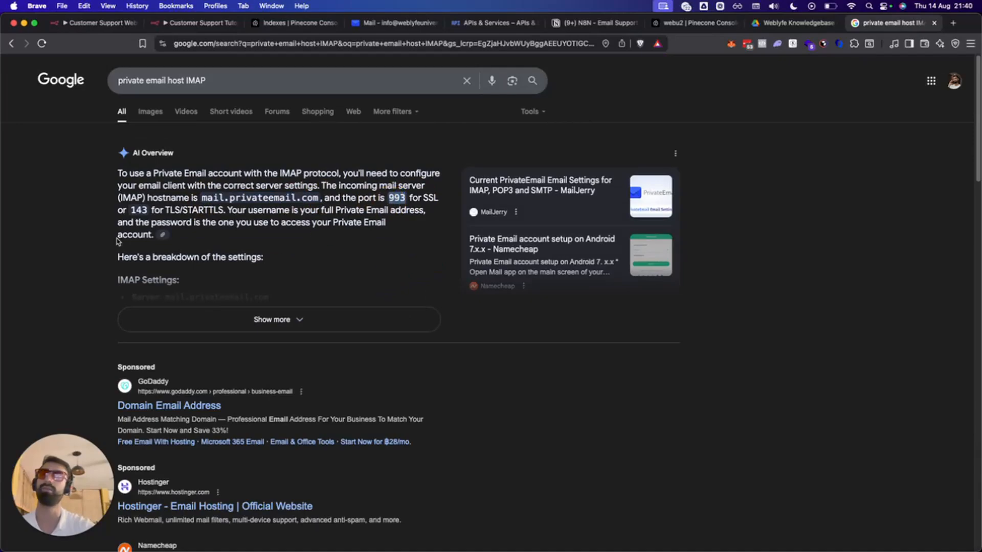
double_click(139, 210)
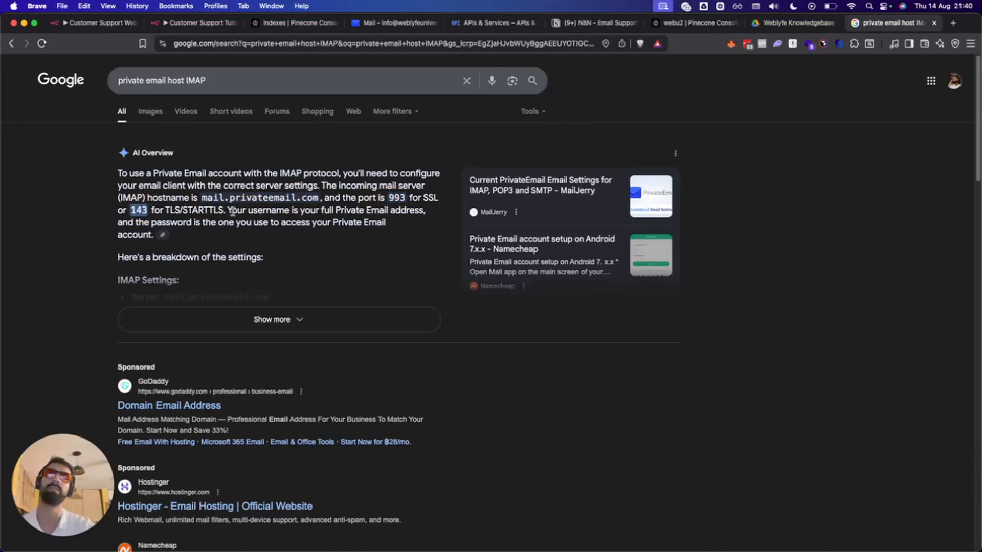
left_click(233, 211)
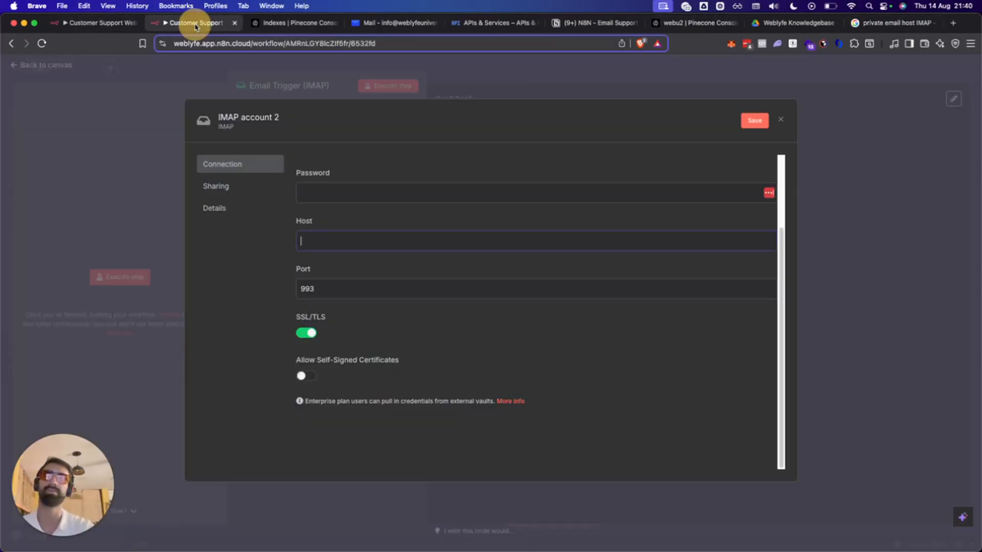
Discard the new IMAP credential and test the Email Trigger (IMAP) with the existing account.
left_click(194, 23)
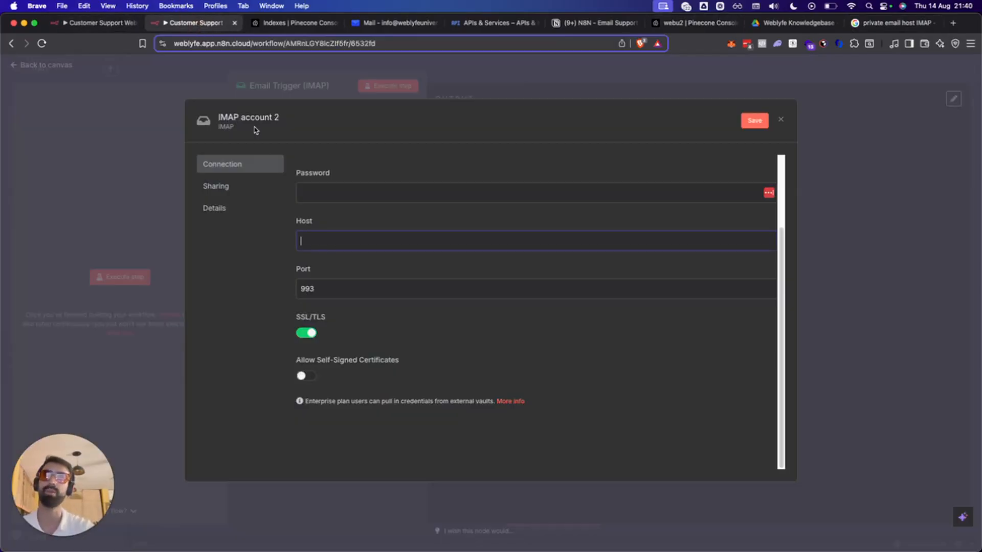
left_click(252, 87)
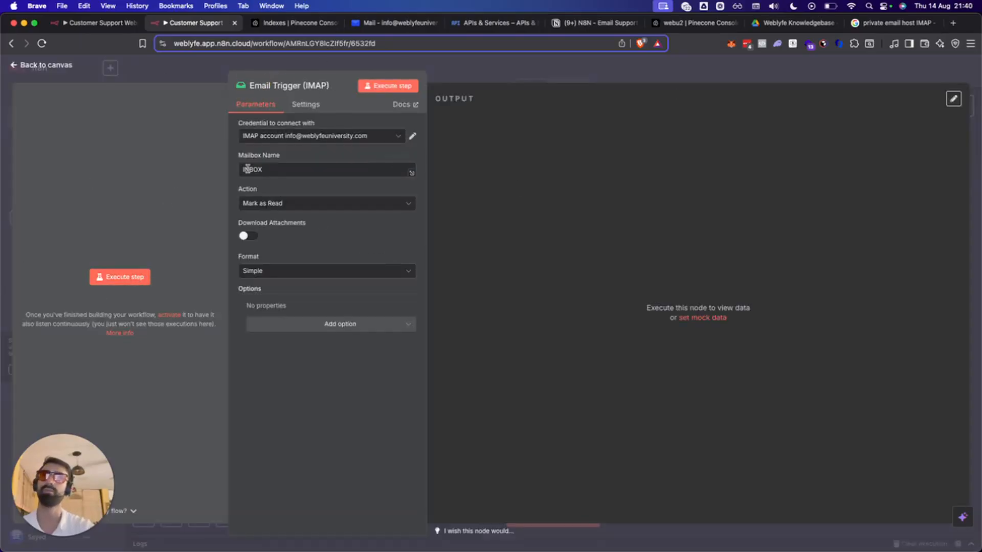
left_click(147, 281)
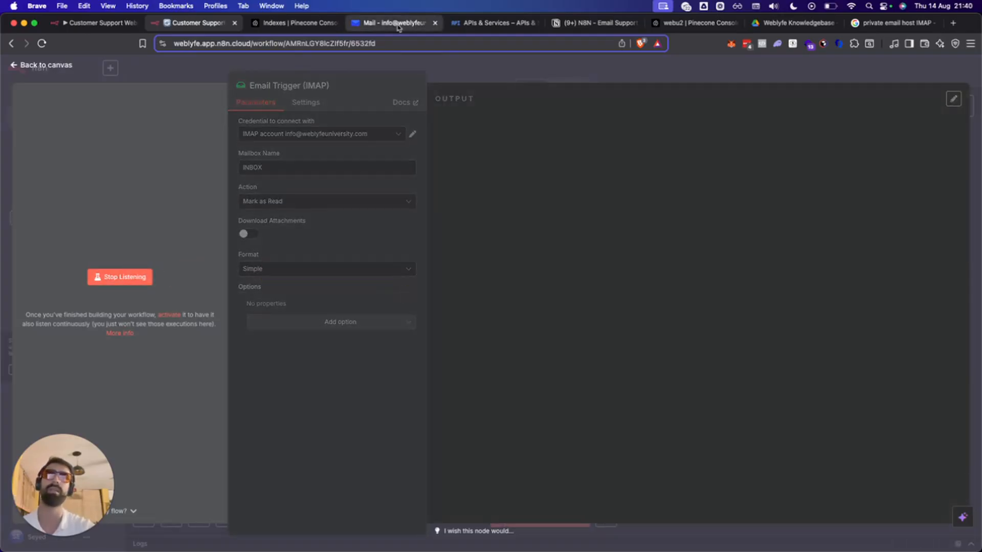
Return to the canvas and close the duplicate Customer Support WebU tab.
left_click(885, 74)
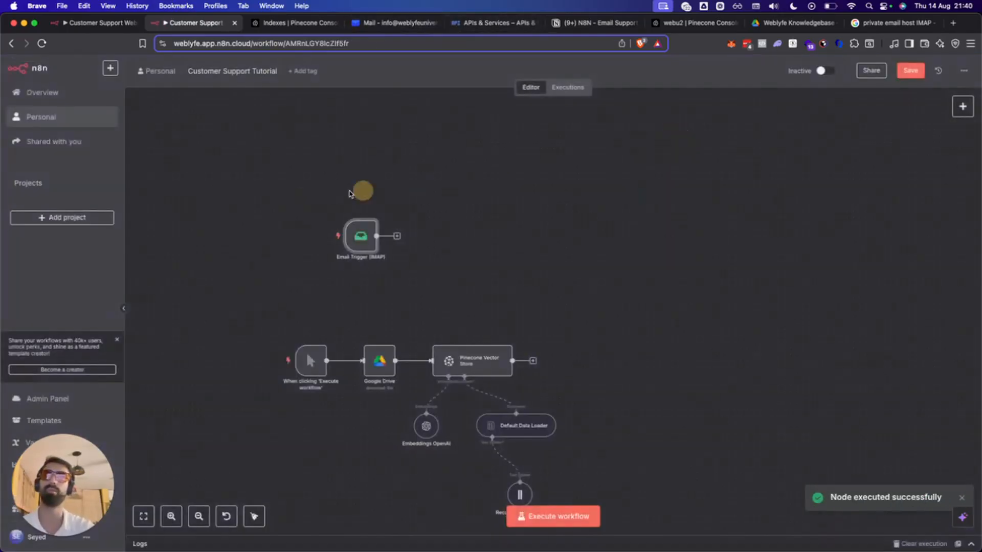
mouse_move(367, 244)
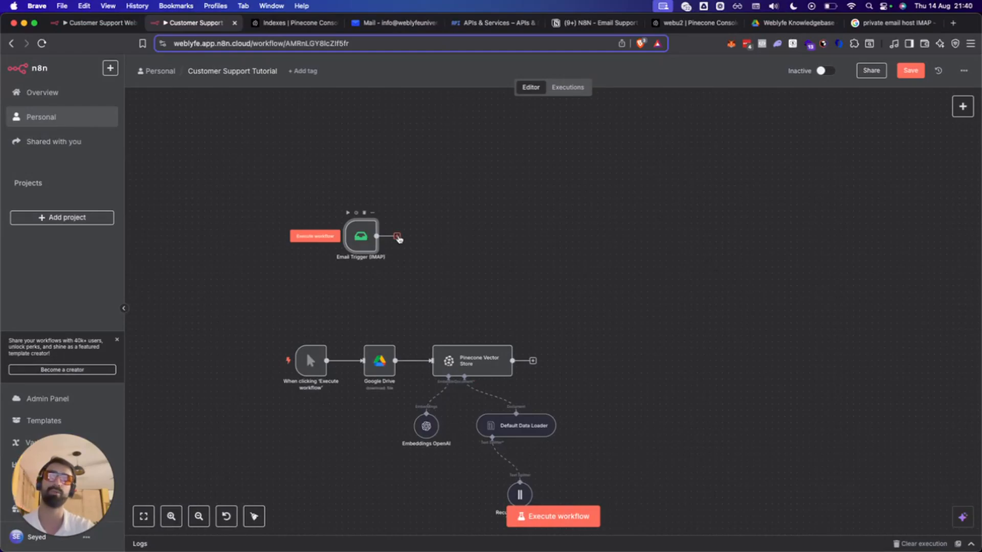
left_click(101, 24)
key("super+w")
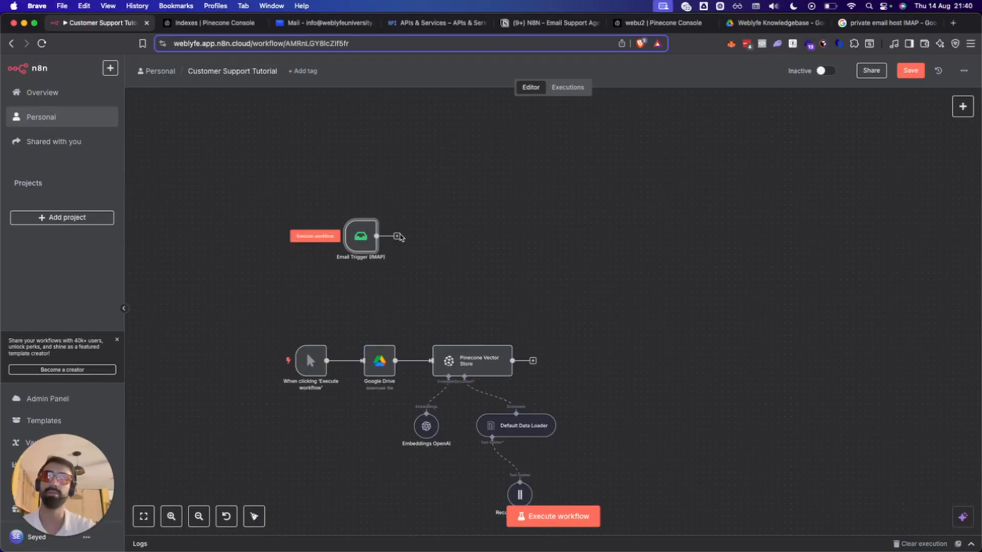
Add a Text Classifier node after the Email Trigger and open its language model choices.
left_click(397, 236)
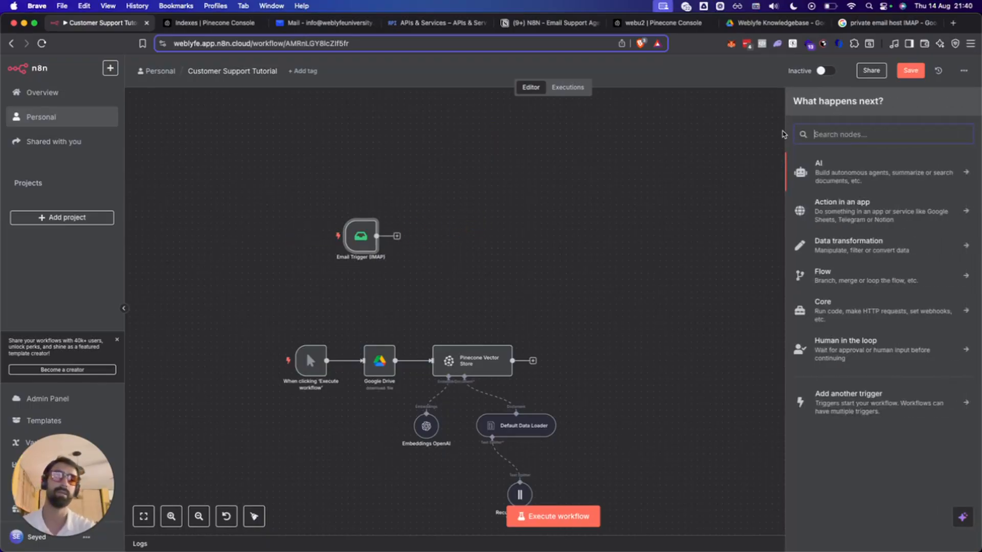
type("text cx")
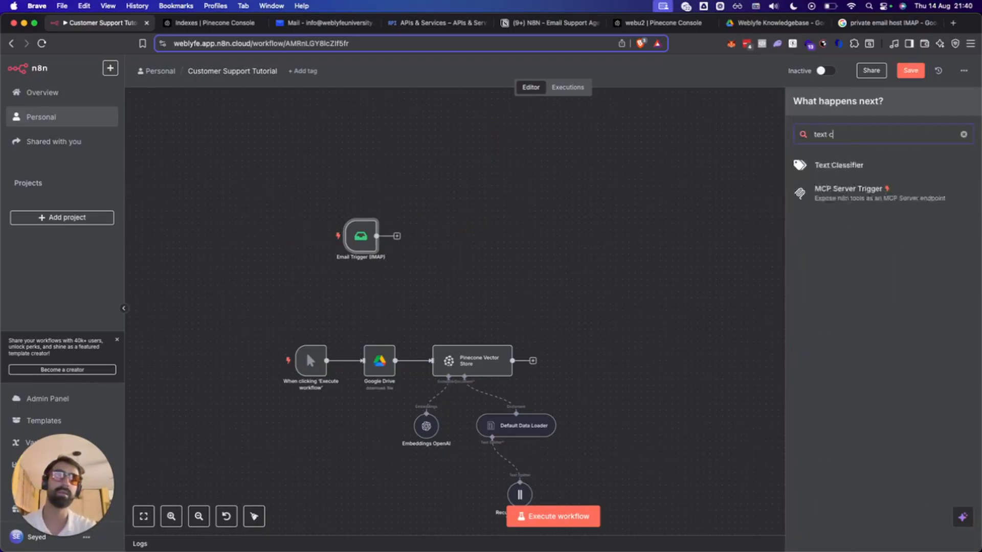
key("BackSpace")
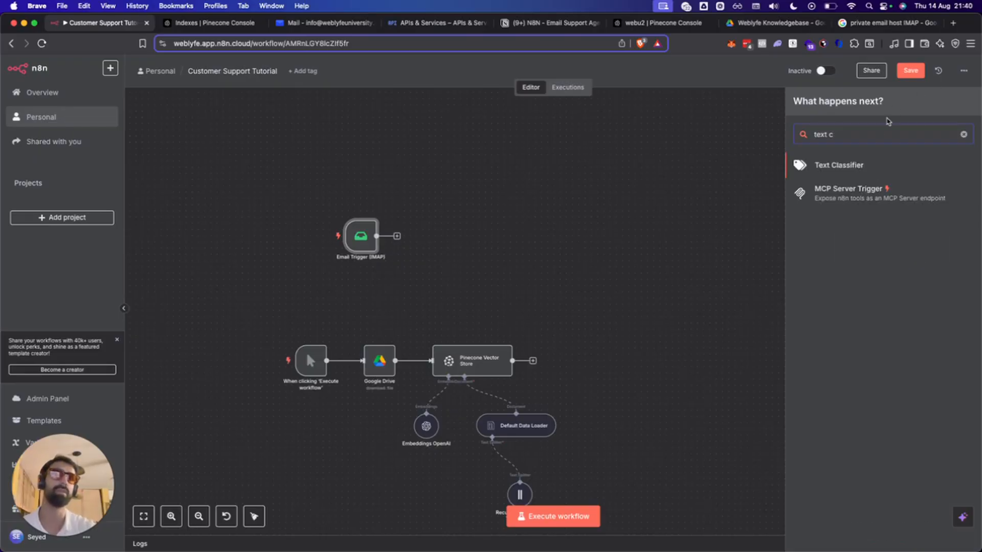
left_click(860, 169)
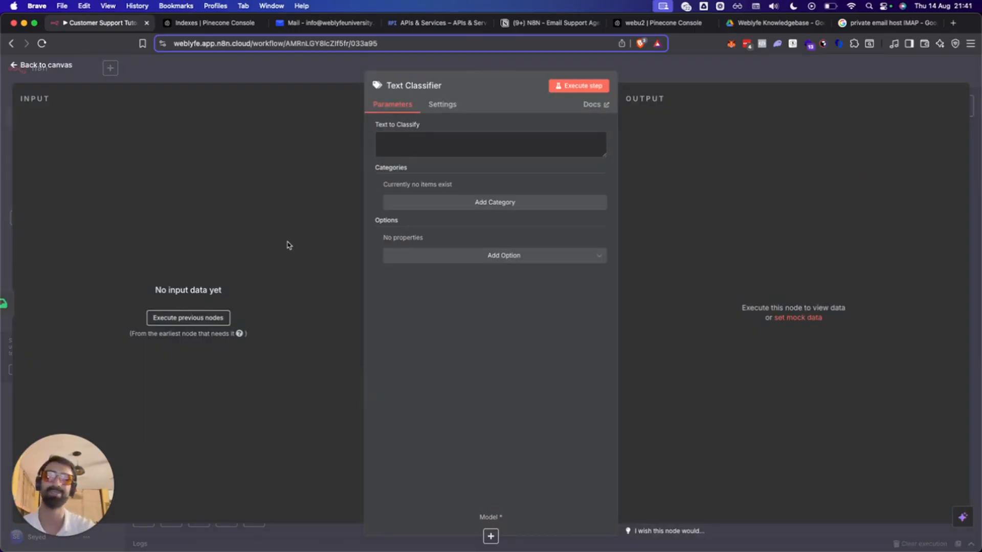
left_click(617, 65)
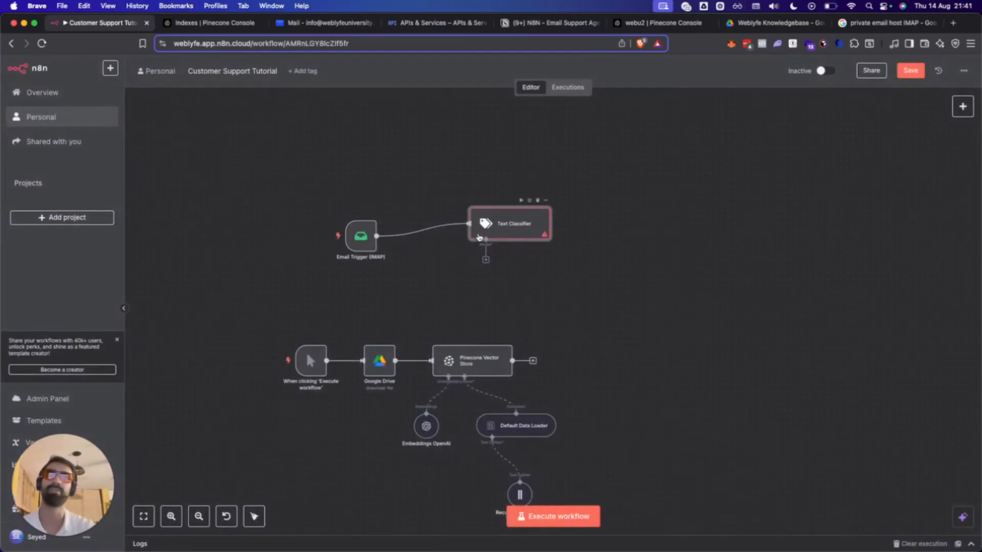
left_click(486, 260)
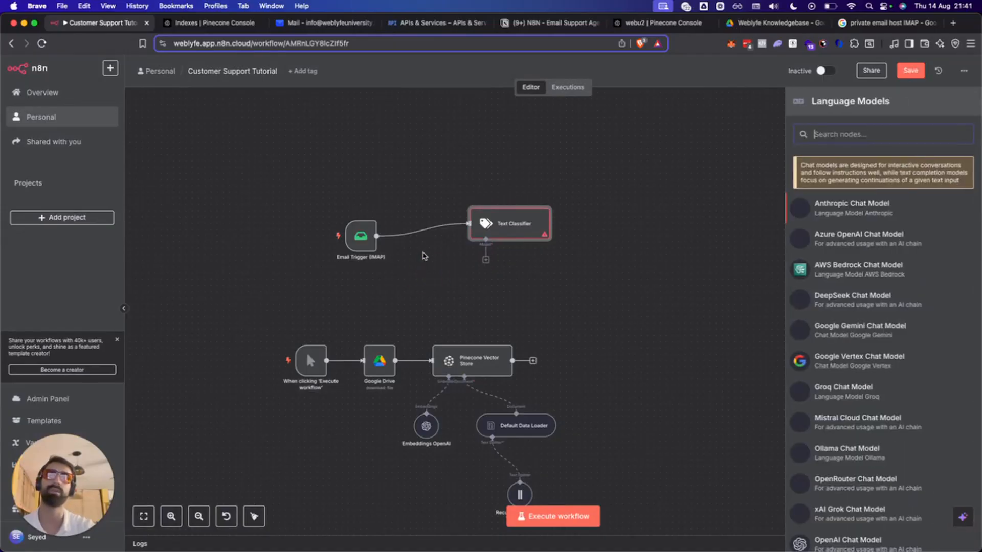
Pick OpenAI Chat Model from the Language Models list, keeping the gpt-4o-mini model.
scroll(866, 427, "down", 5)
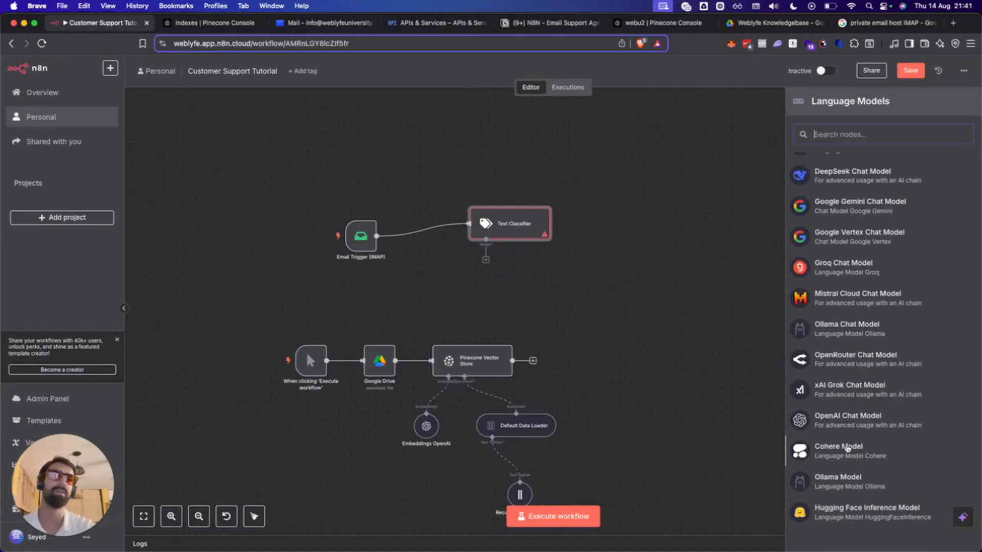
left_click(846, 420)
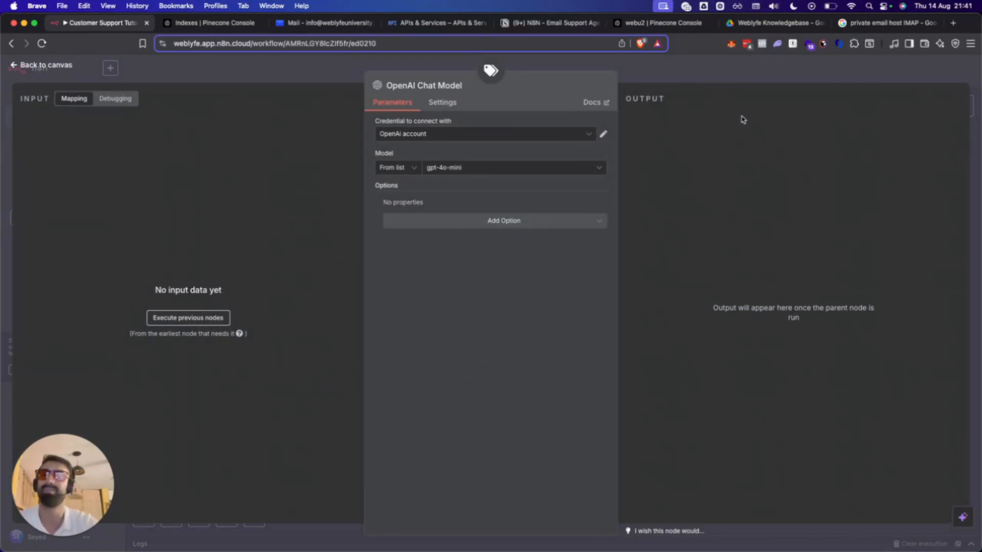
left_click(738, 67)
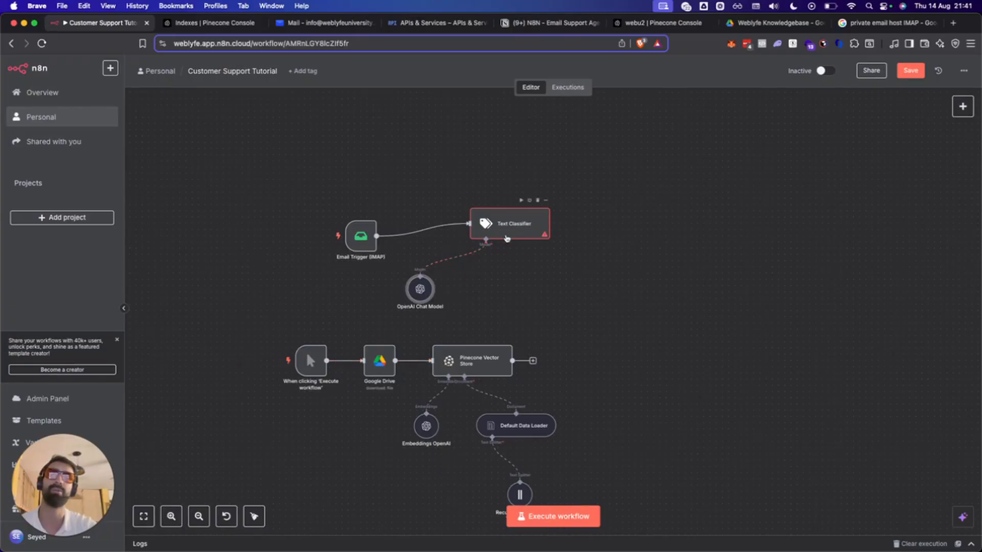
Add a 'Lead' category to the Text Classifier for people wanting more information or buying.
double_click(526, 222)
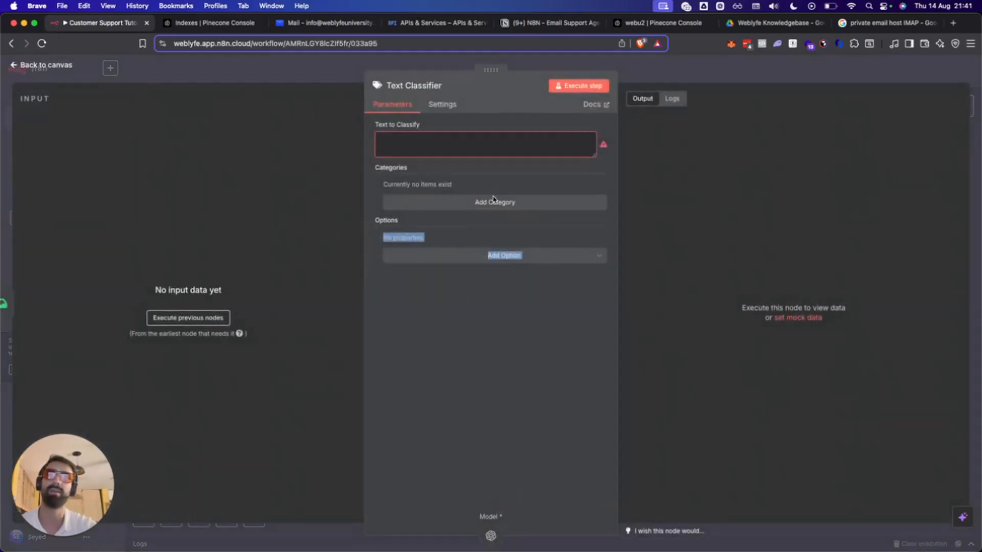
left_click(468, 349)
left_click(510, 262)
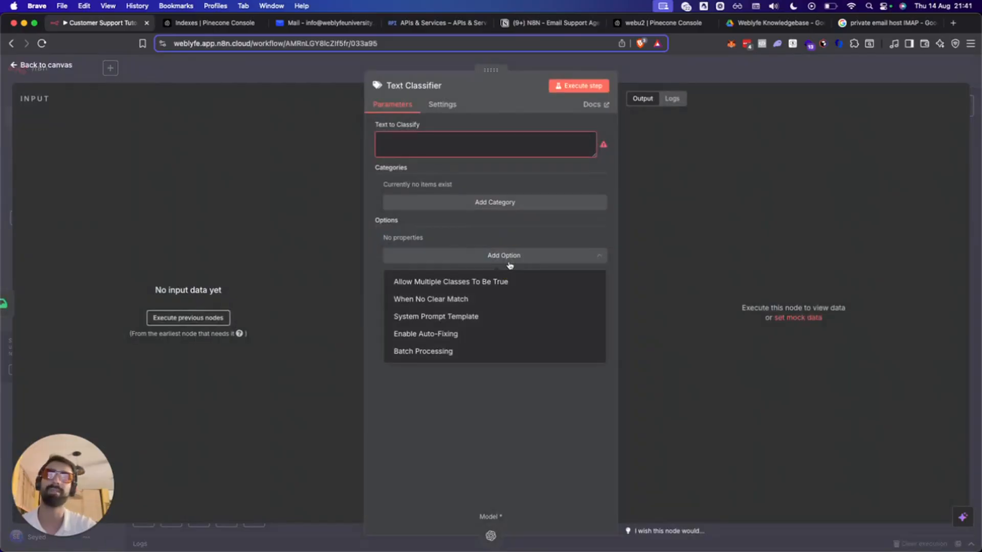
left_click(461, 182)
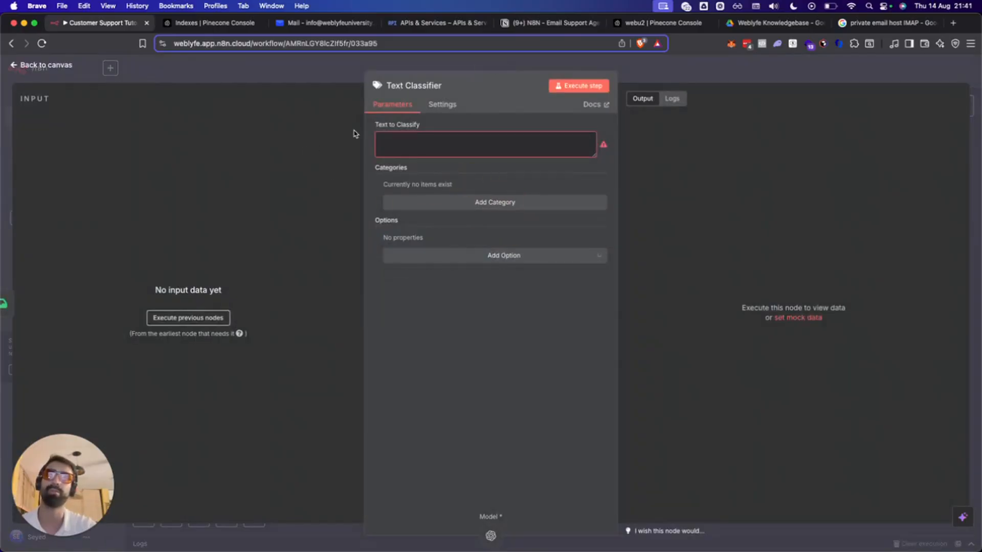
left_click(430, 203)
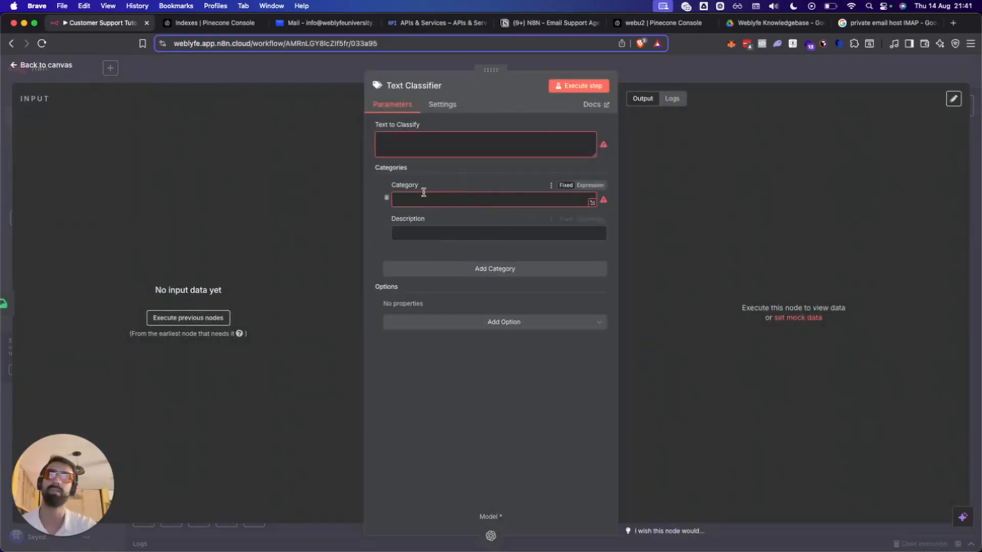
left_click(423, 199)
type("Lead")
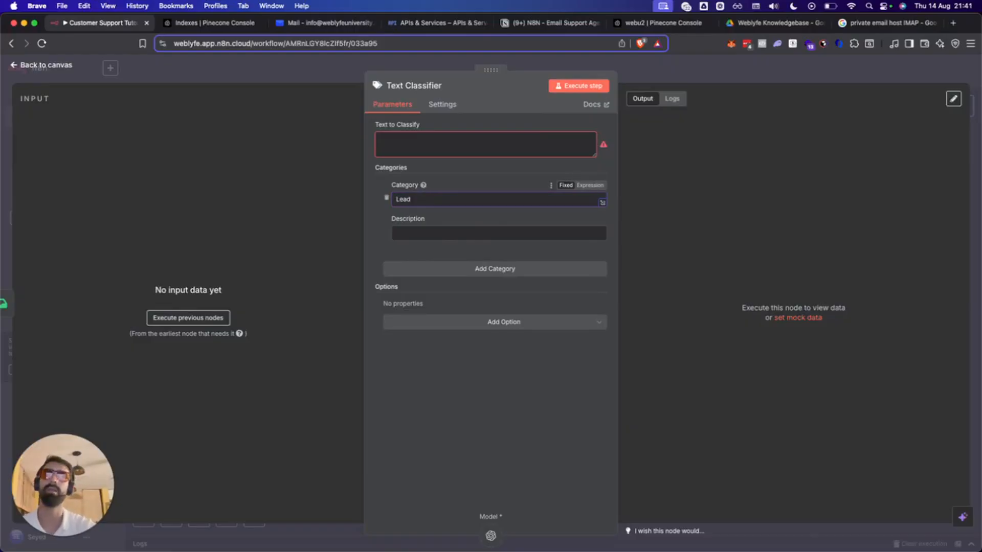
left_click(401, 228)
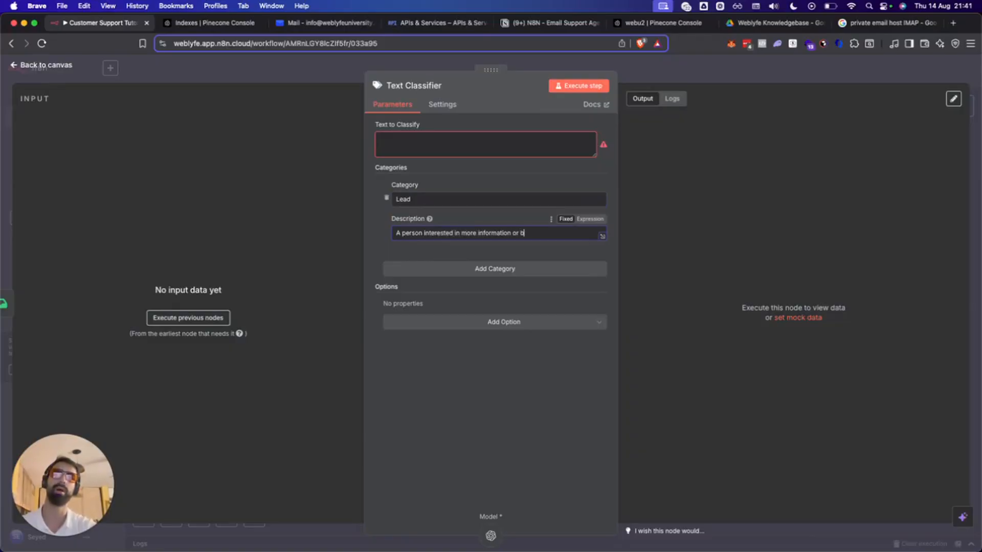
Add a 'Customer' category, then run the workflow, which reports it has issues.
left_click(423, 267)
left_click(416, 286)
type("Customer")
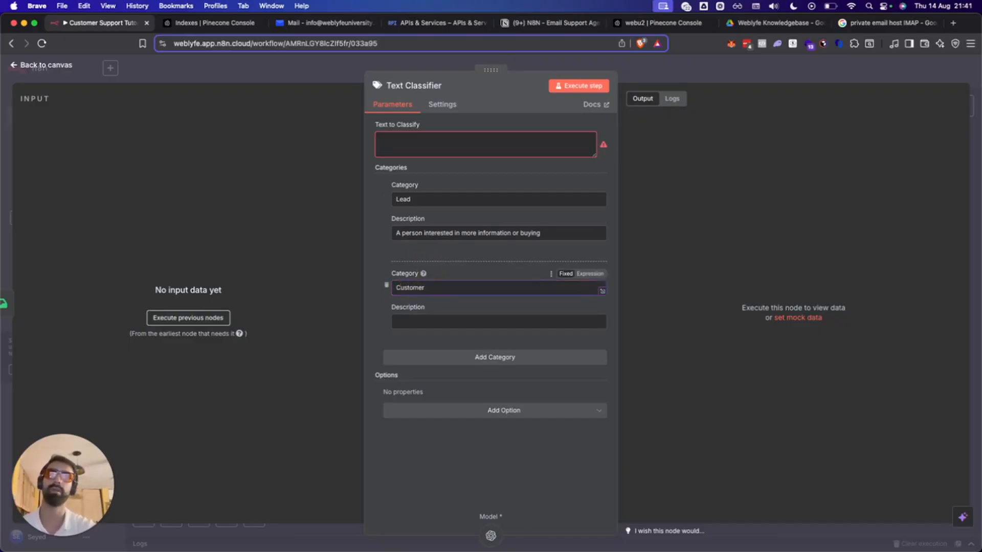
left_click(412, 323)
type("A")
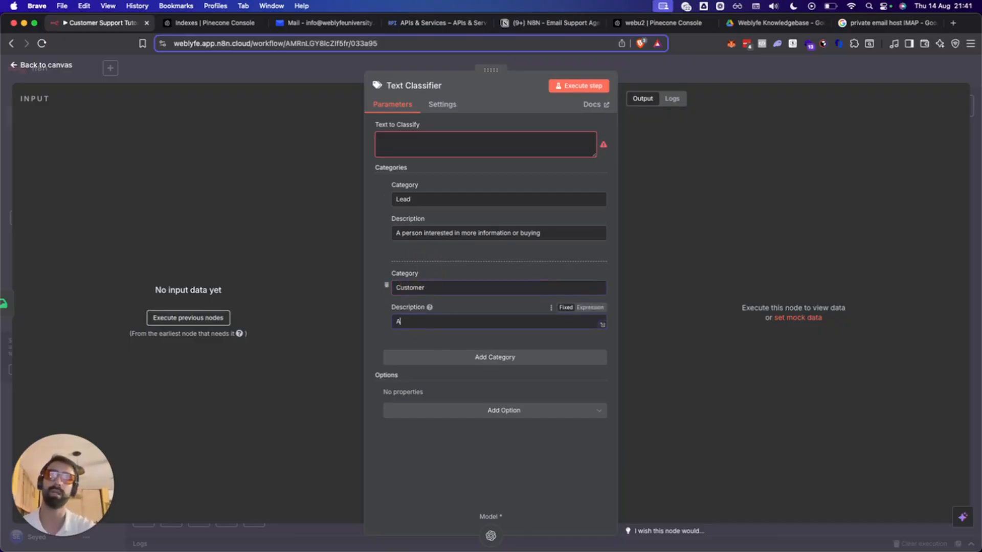
left_click(444, 144)
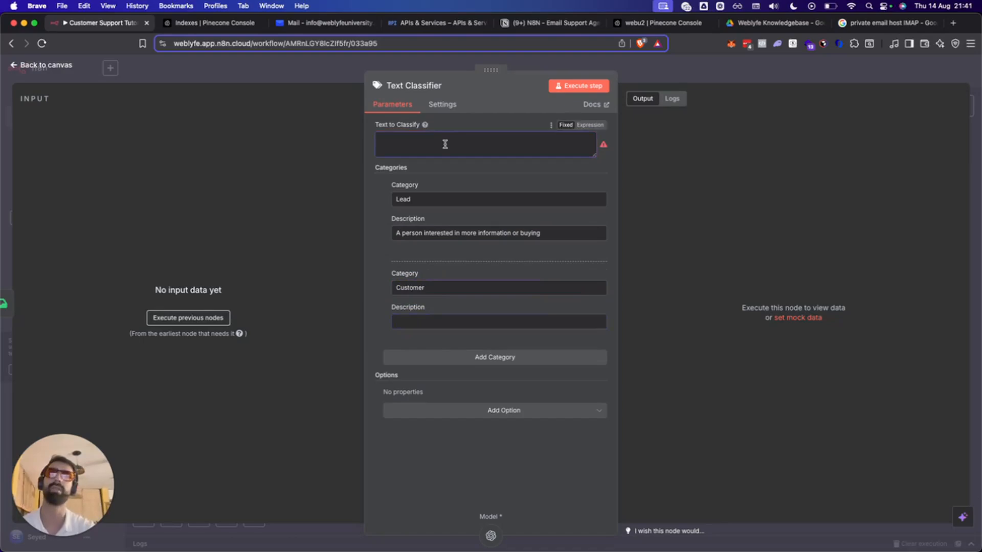
left_click(302, 71)
left_click(317, 236)
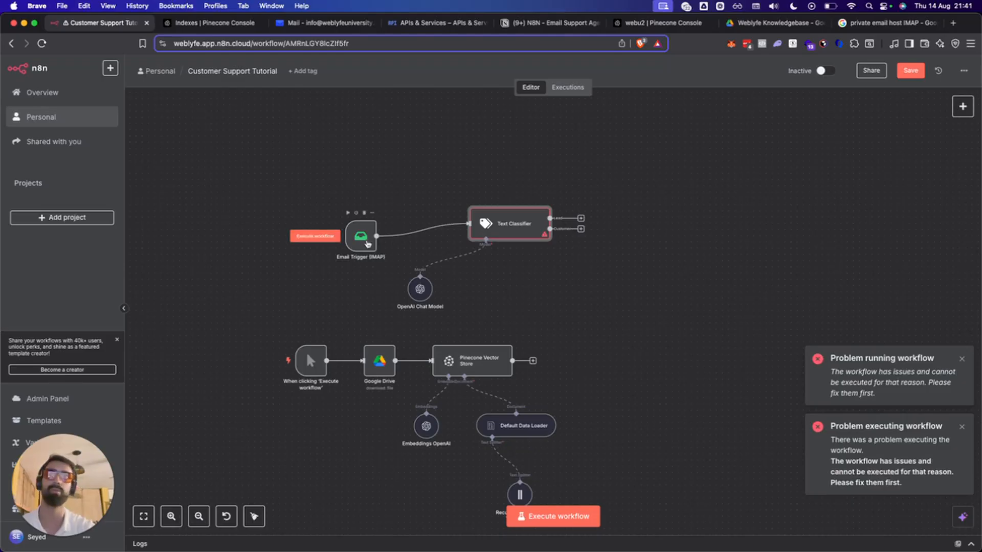
Confirm the Email Trigger (IMAP) keeps its IMAP account credential, Simple format and Mark as Read action.
double_click(361, 236)
left_click(396, 136)
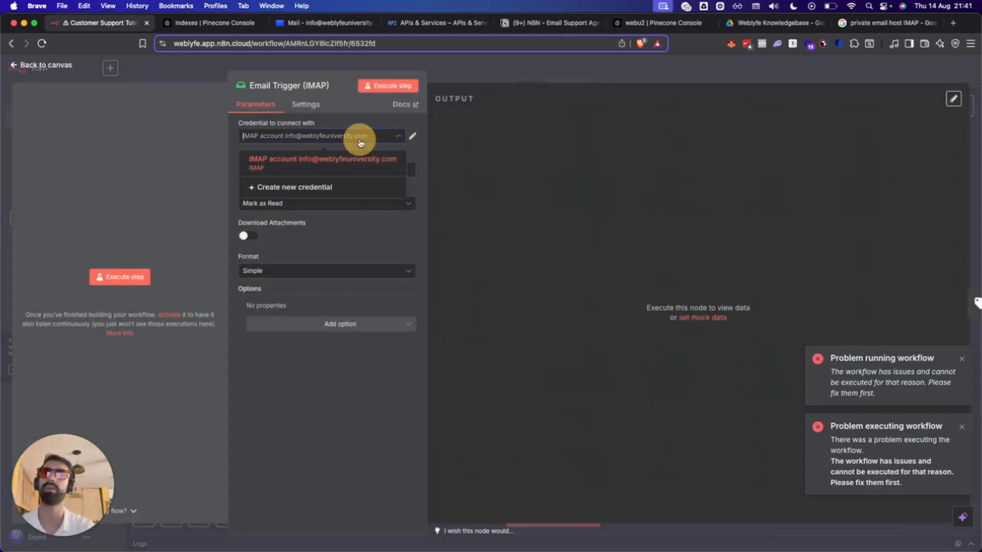
left_click(330, 163)
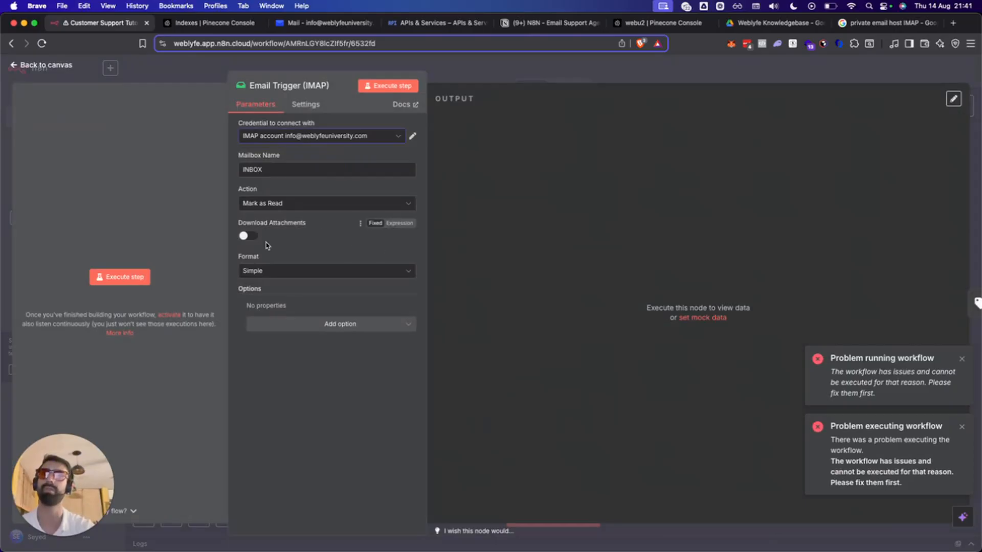
left_click(272, 271)
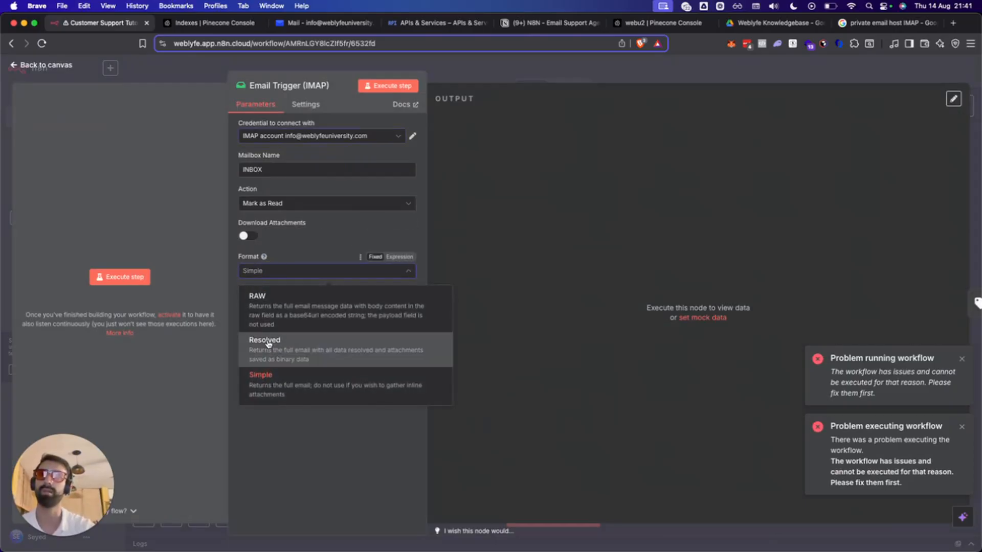
left_click(261, 374)
left_click(286, 204)
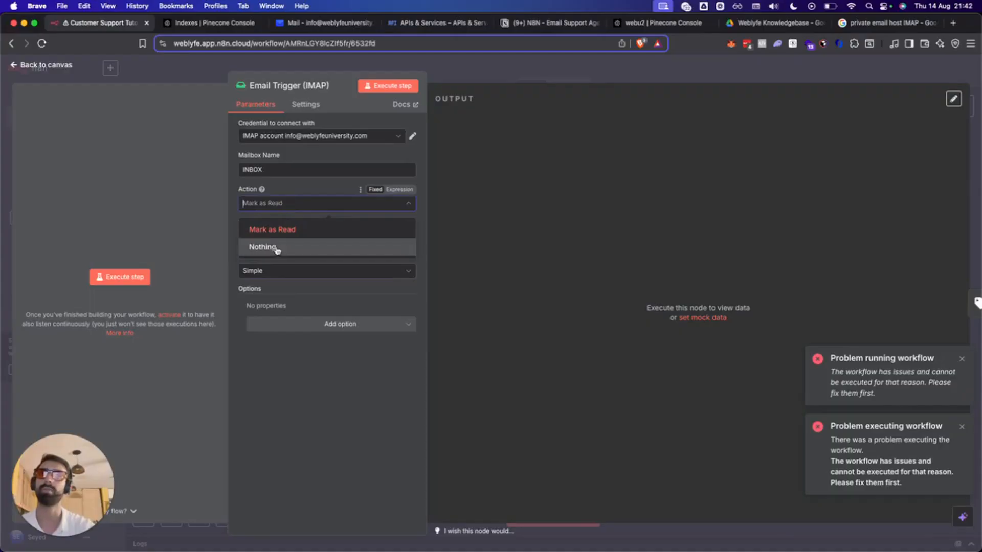
left_click(276, 231)
left_click(297, 324)
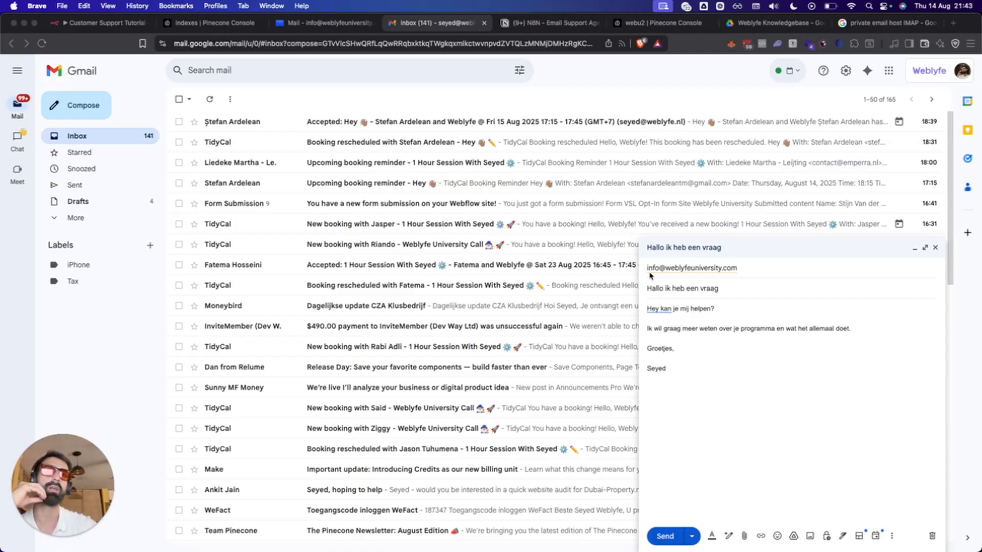
Send the 'Hallo ik heb een vraag' test email and run the Email Trigger step until it succeeds.
left_click(665, 536)
left_click(107, 23)
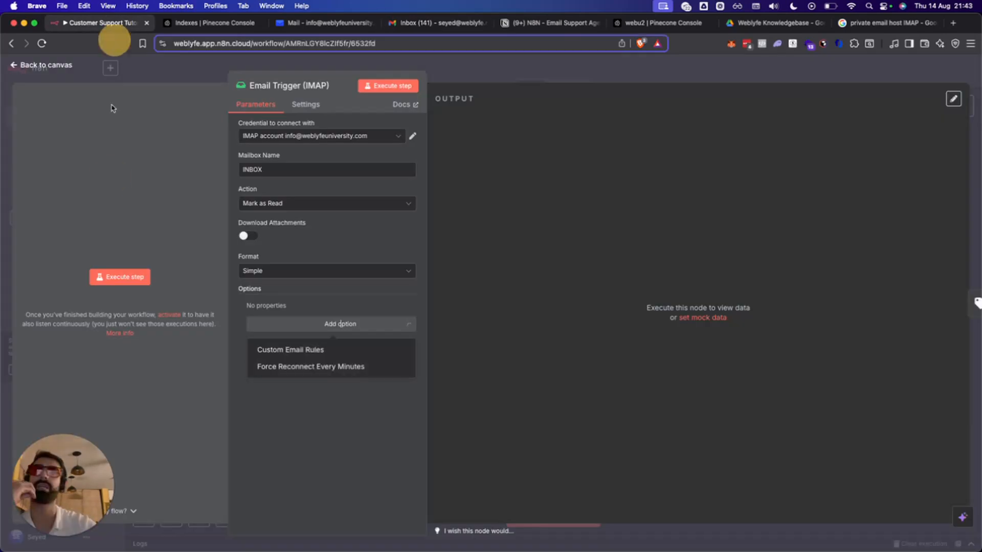
left_click(132, 280)
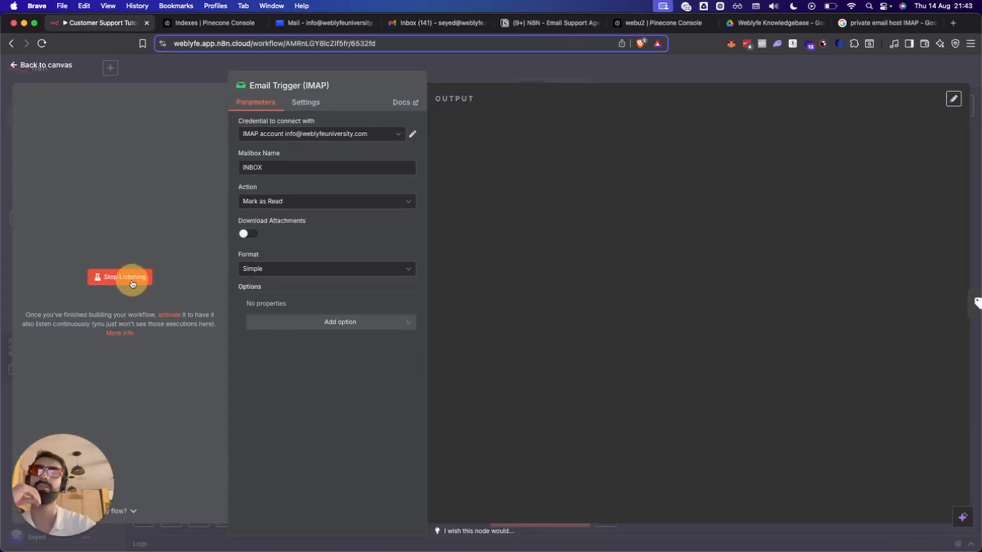
left_click(112, 277)
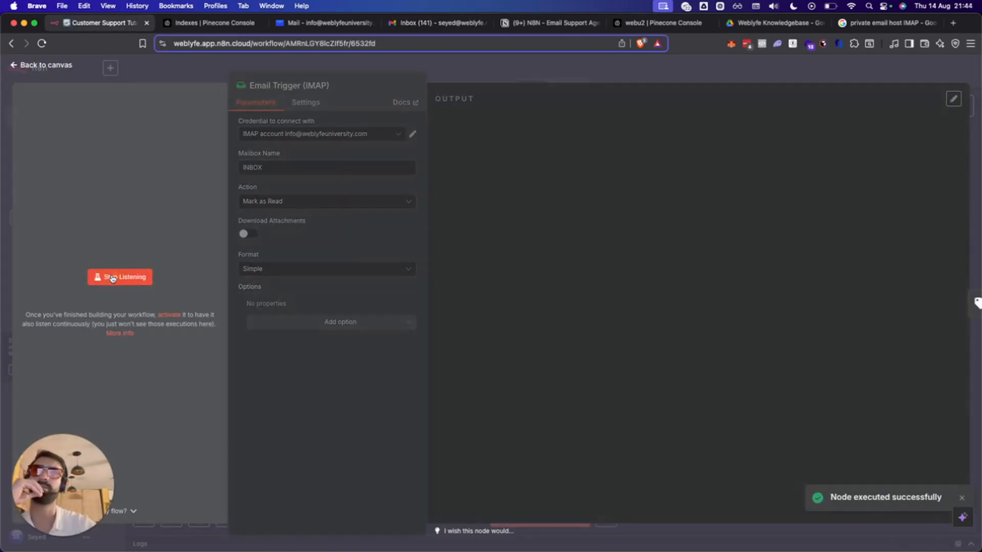
left_click(112, 278)
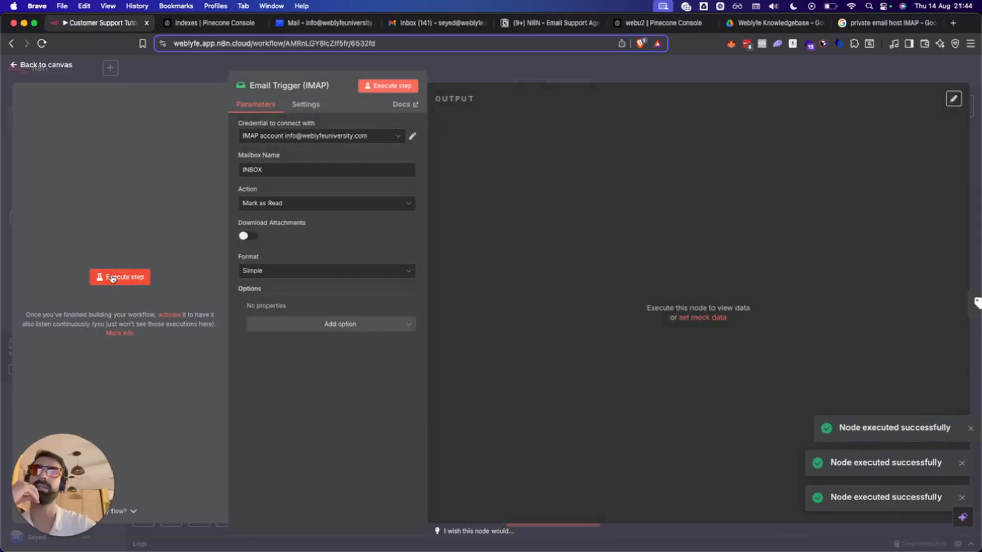
left_click(112, 278)
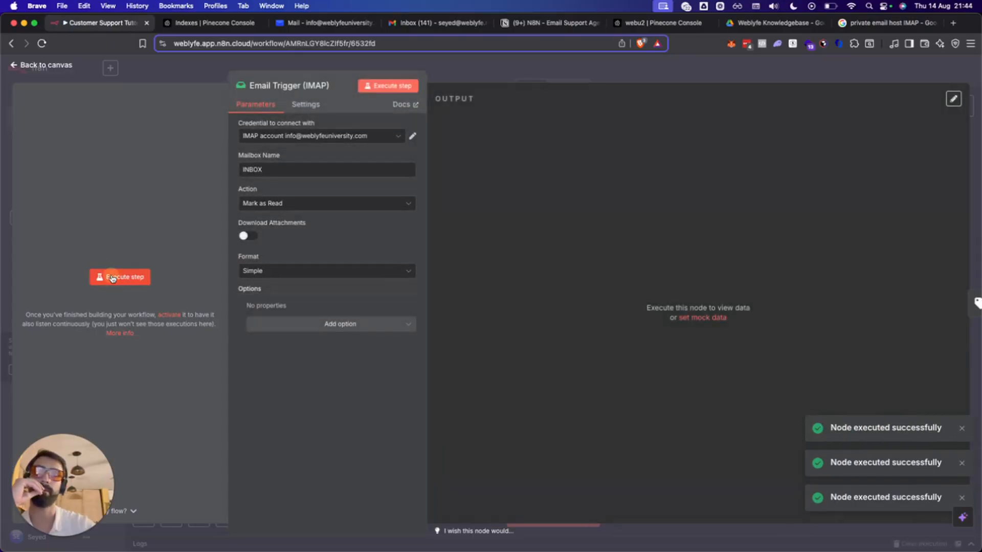
left_click(112, 278)
left_click(259, 72)
left_click(146, 66)
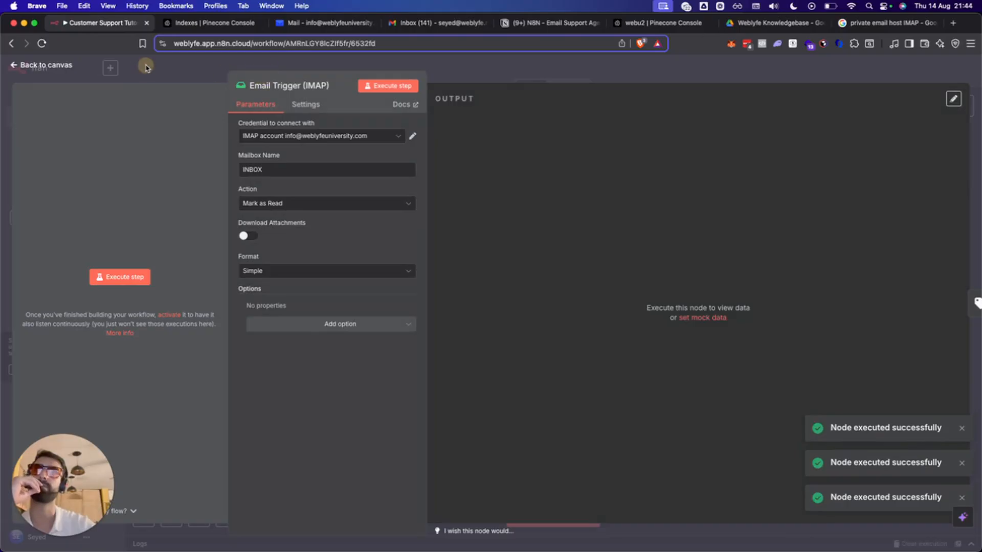
double_click(360, 235)
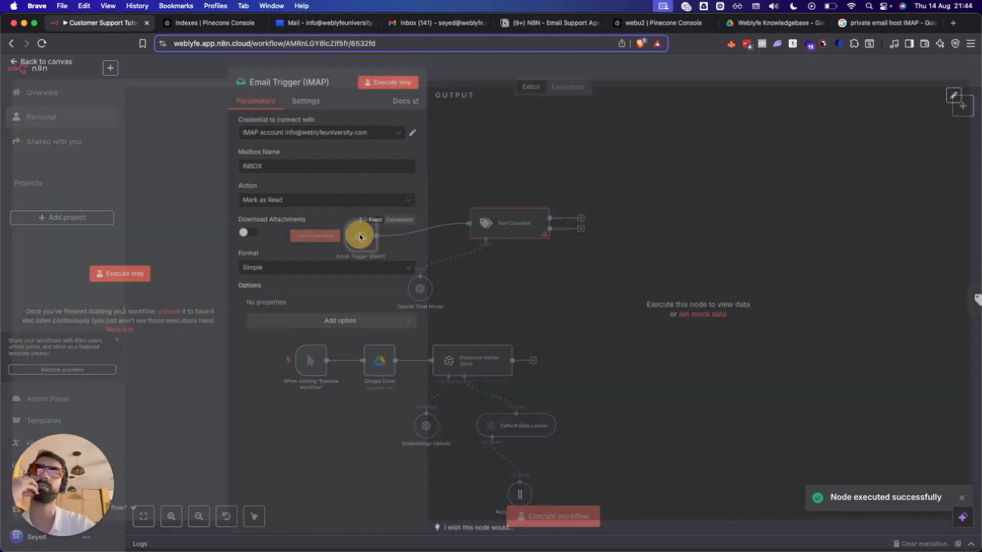
Rerun the email trigger and try activating the workflow, which fails with 'Problem activating workflow'.
left_click(128, 277)
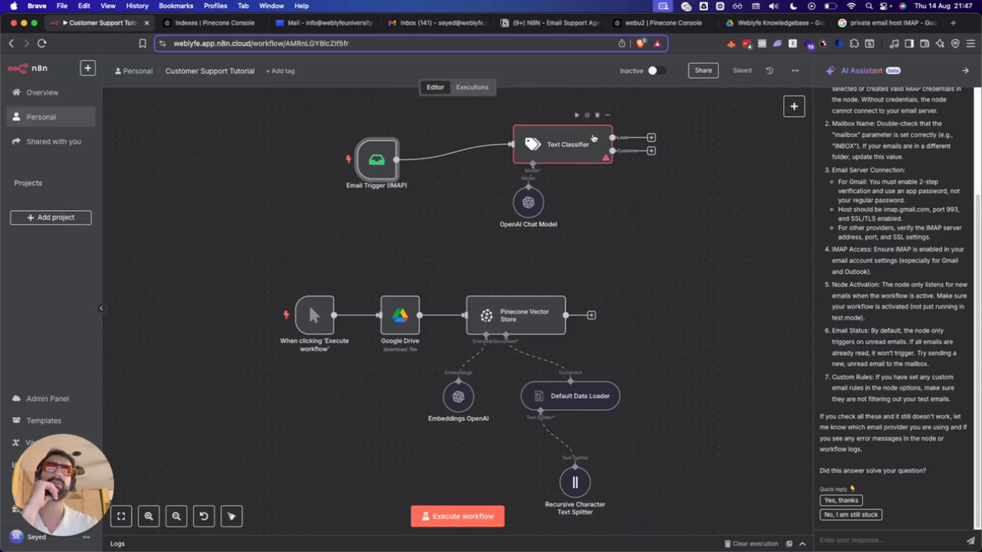
left_click(656, 71)
left_click(656, 71)
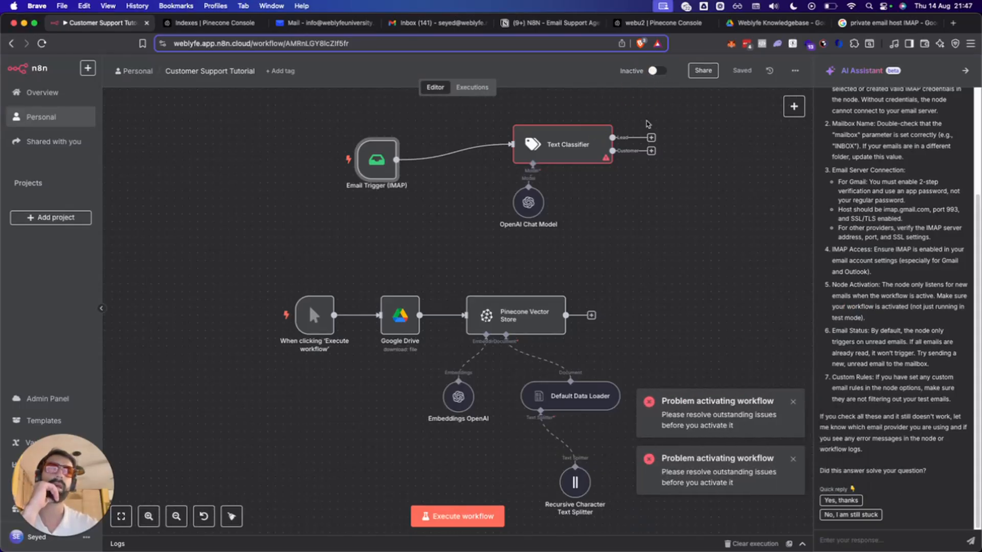
Open the Text Classifier settings at its empty Text to Classify field.
double_click(519, 157)
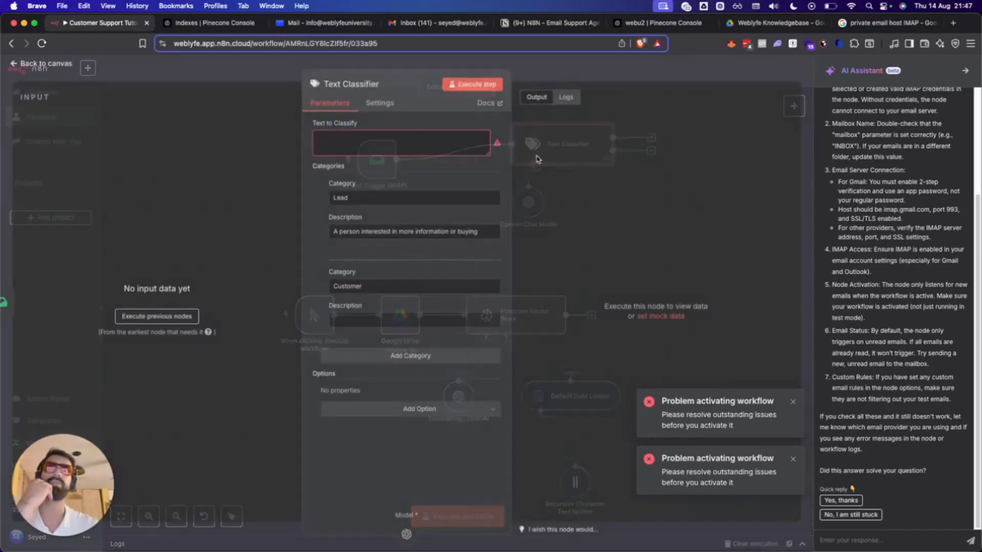
left_click(372, 148)
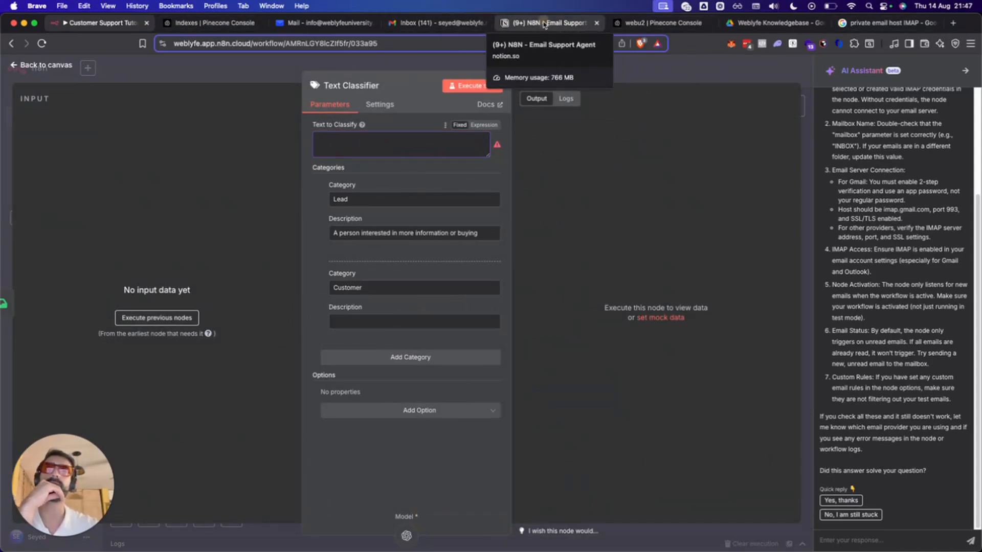
left_click_drag(544, 24, 193, 26)
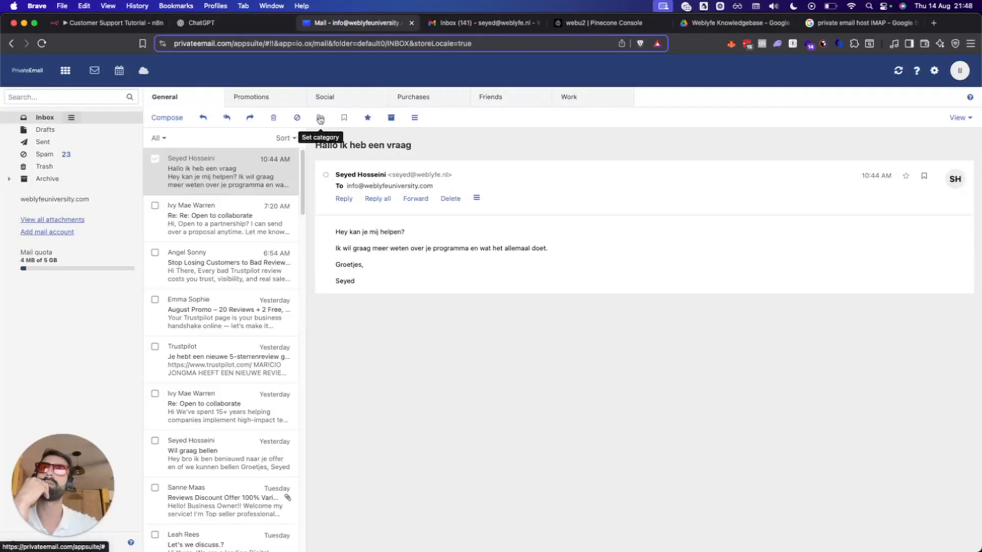
Select the 'Hallo ik heb een vraag' test email in the Inbox and mark it as unread.
left_click(156, 161)
left_click(156, 162)
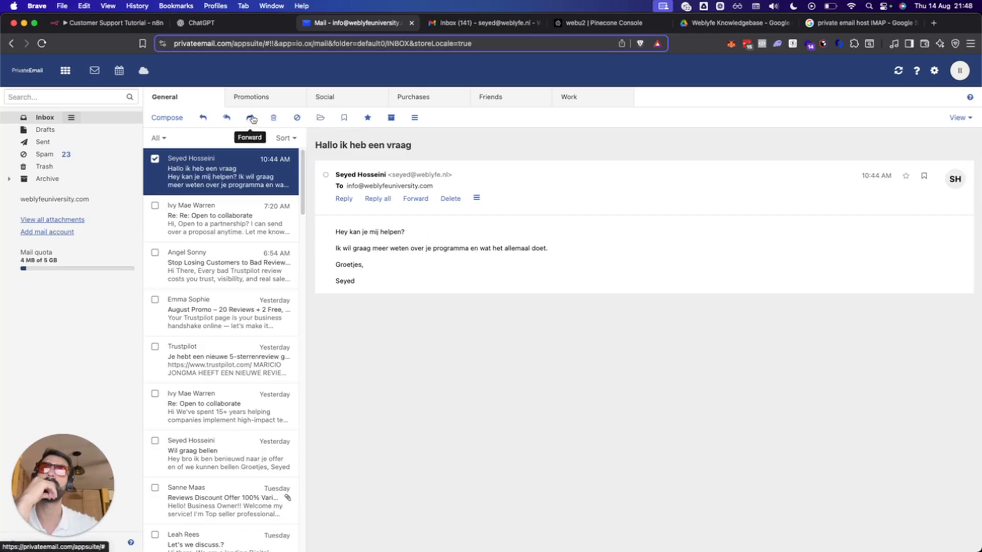
right_click(240, 172)
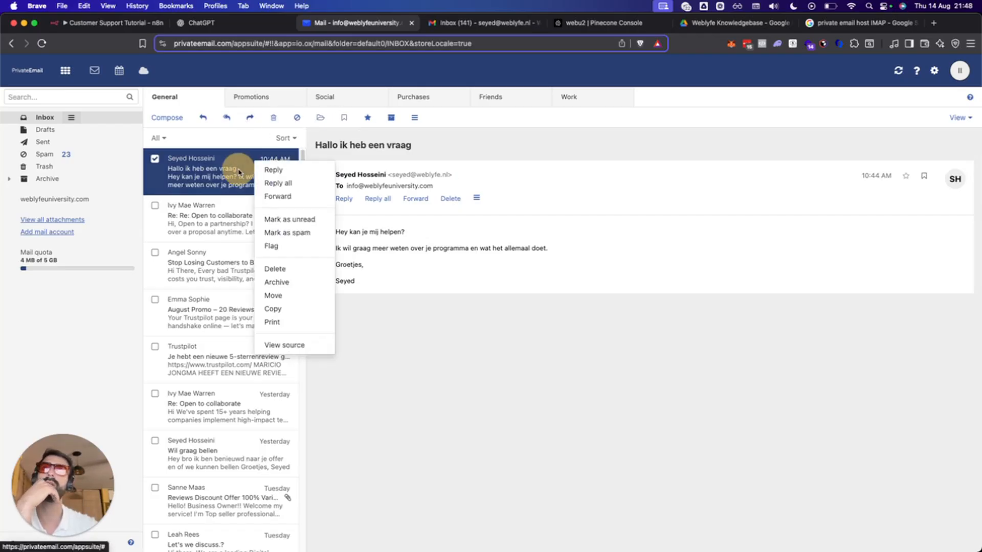
left_click(298, 219)
Open the Automation flow analysis chat in ChatGPT via Scaling Weblyfe, then return to n8n.
left_click(210, 22)
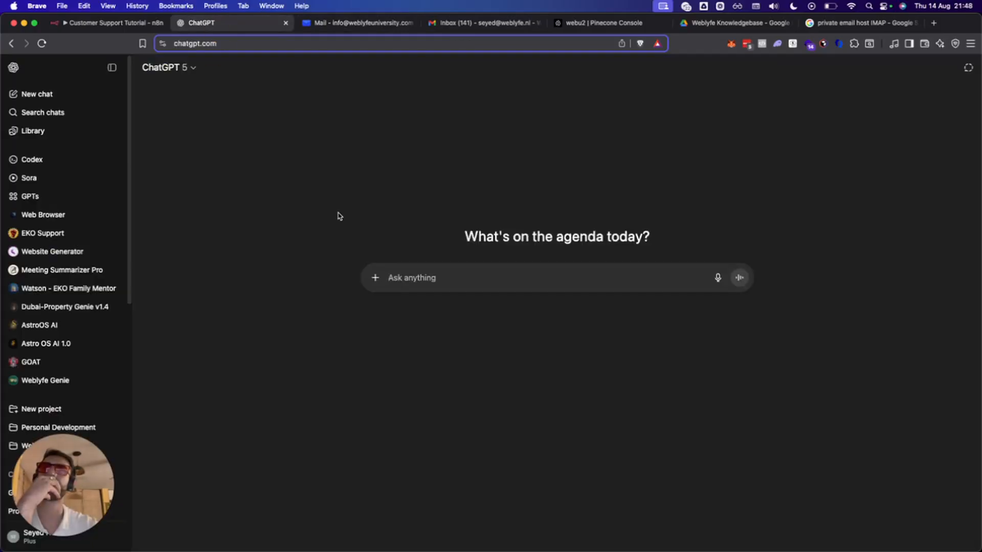
scroll(102, 362, "down", 3)
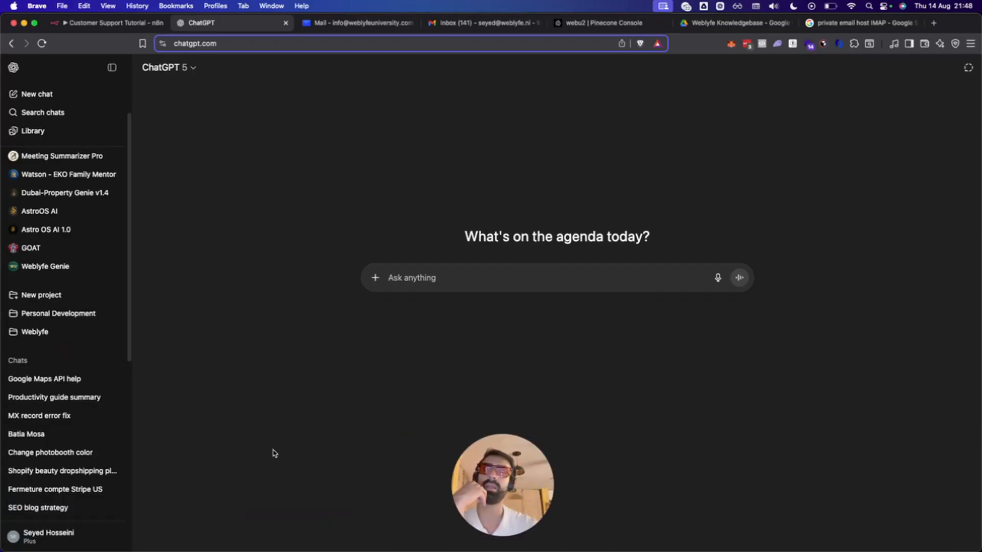
scroll(65, 407, "down", 2)
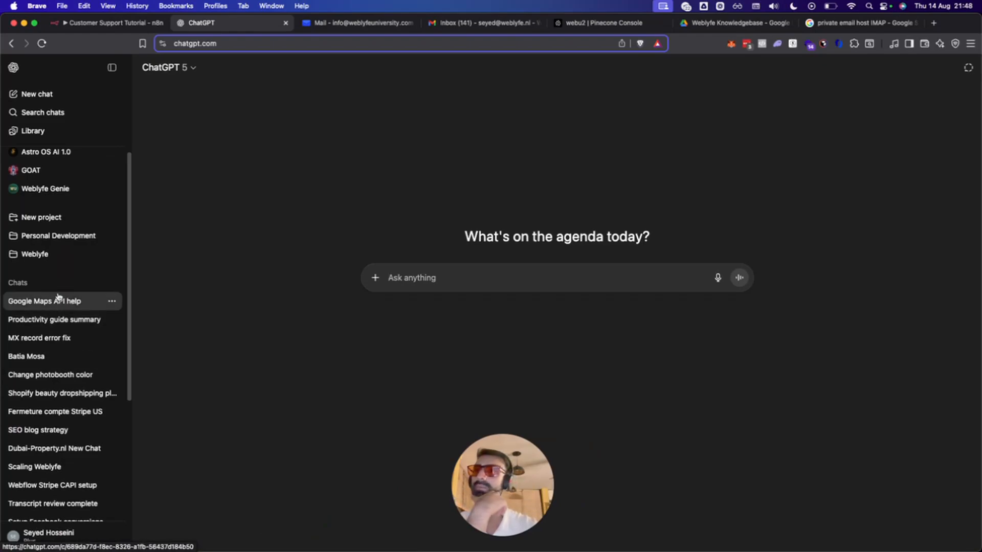
scroll(64, 450, "down", 1)
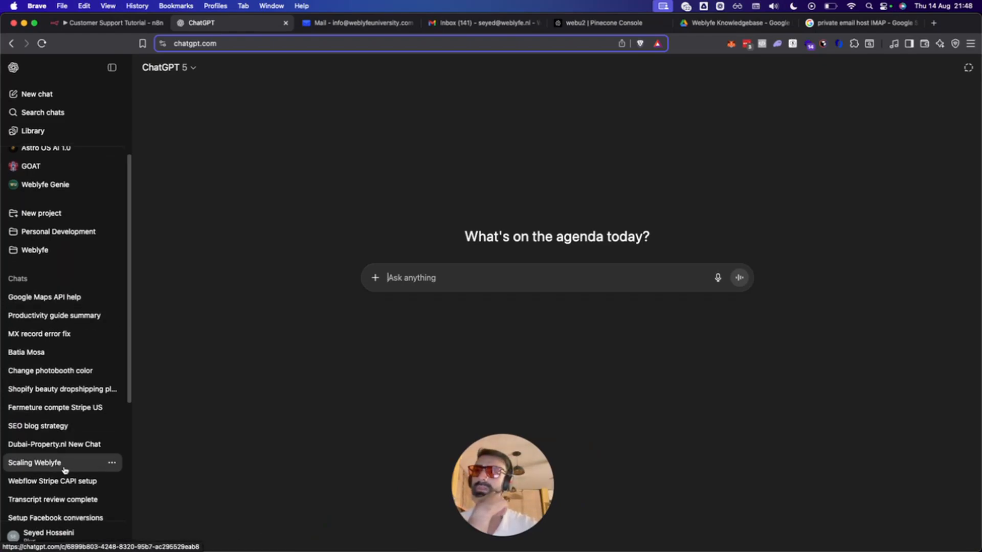
left_click(64, 467)
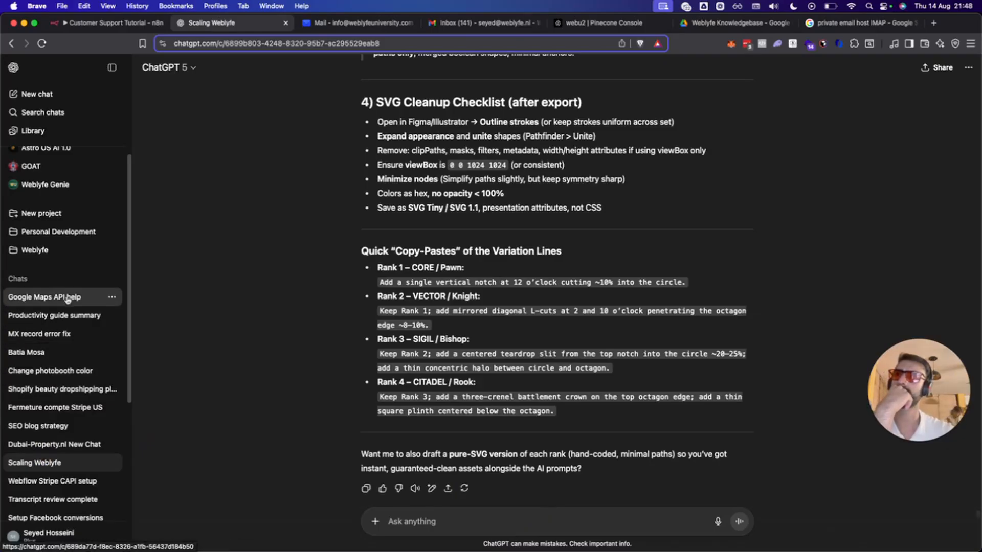
scroll(75, 453, "down", 1)
scroll(76, 453, "down", 5)
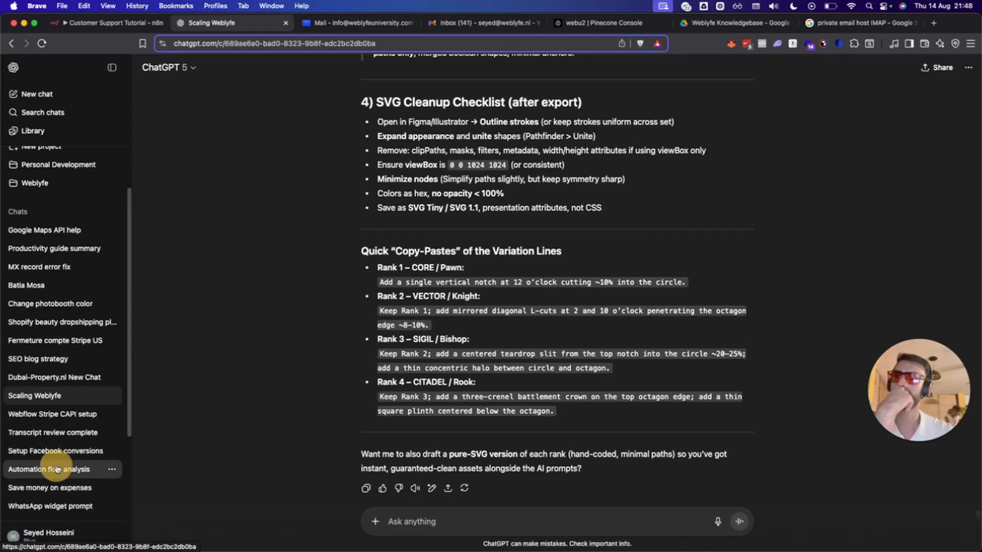
left_click(49, 468)
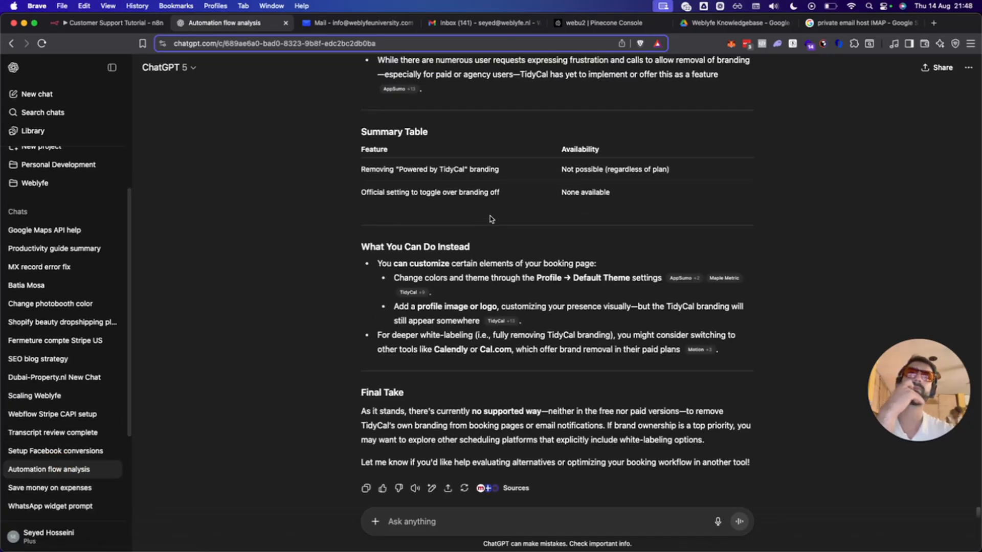
scroll(488, 220, "up", 10)
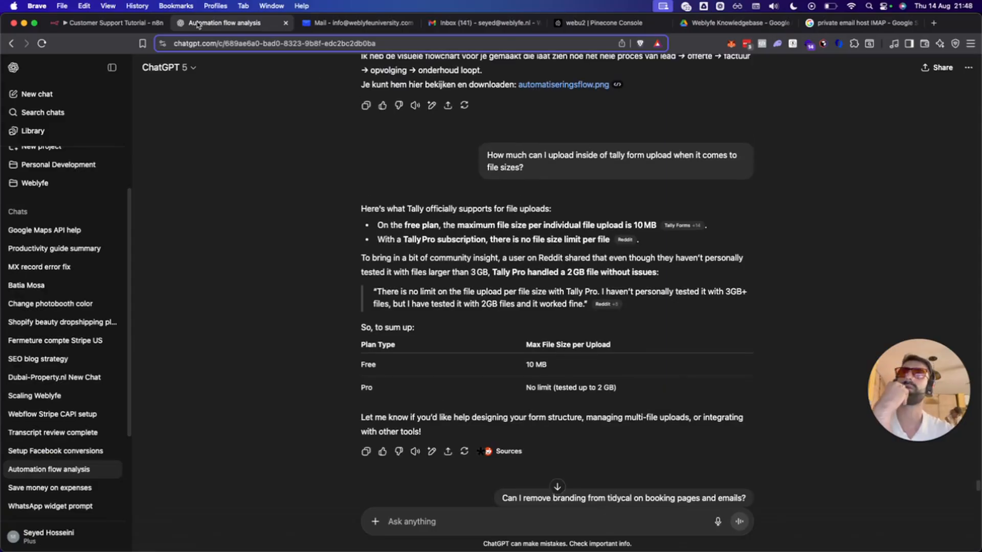
left_click(105, 23)
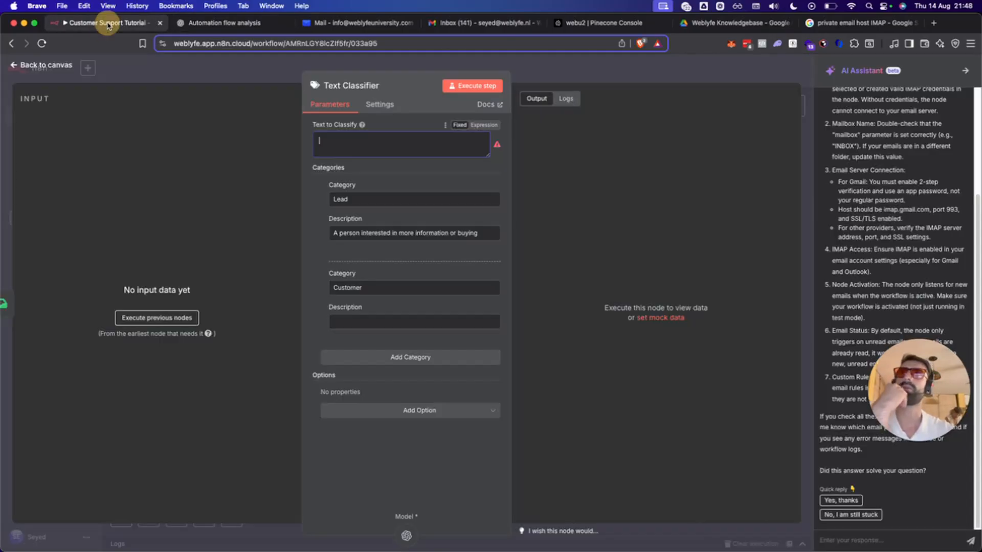
Execute the previous nodes to load input data for the Text to Classify field.
left_click(372, 136)
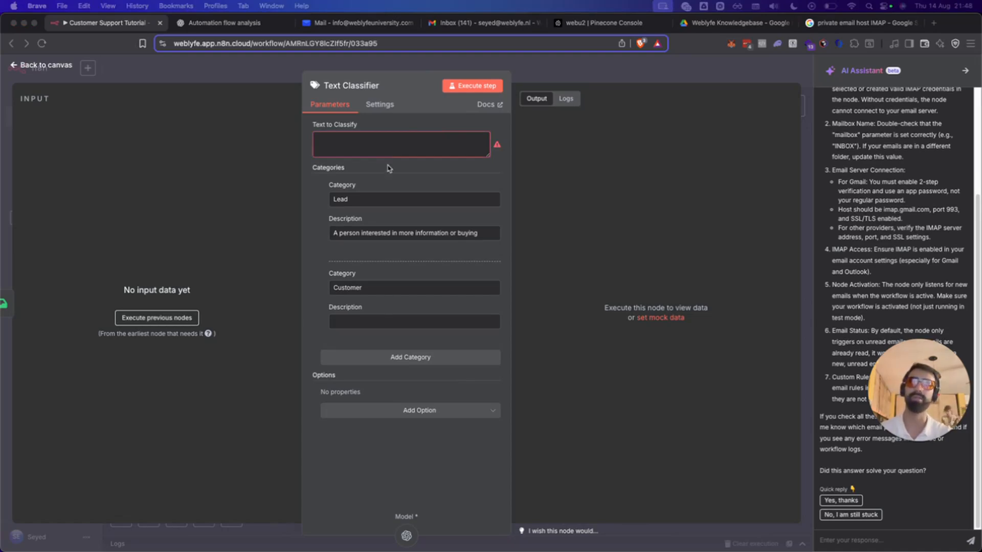
left_click(390, 139)
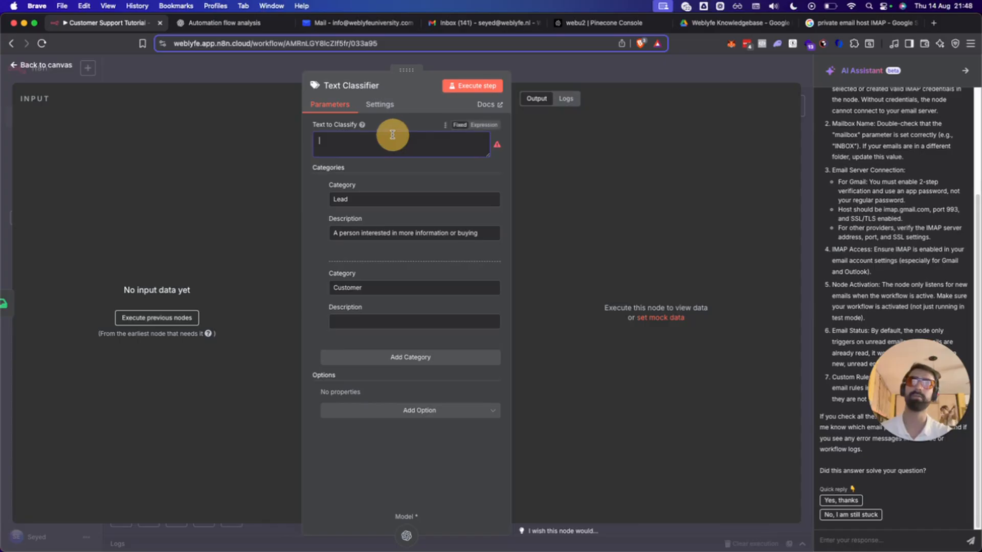
left_click(157, 318)
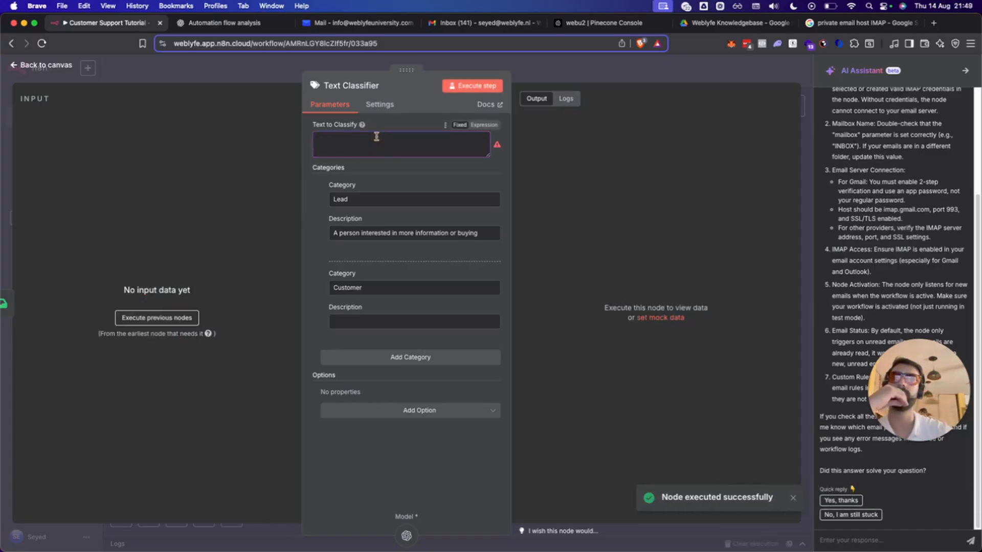
Paste the Lead description: a sales inquiry from a potential client or partner about pricing or booking.
left_click(359, 198)
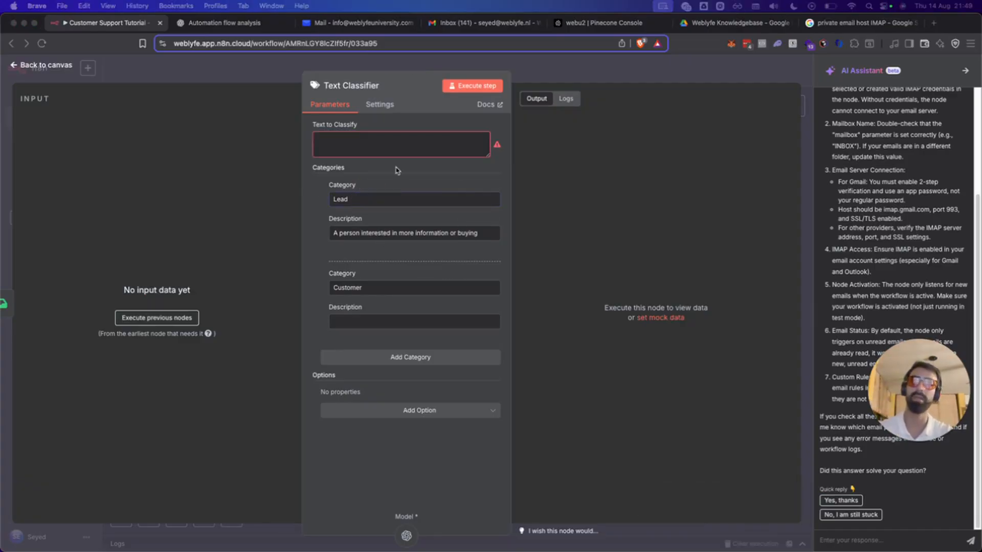
left_click(370, 197)
left_click(363, 233)
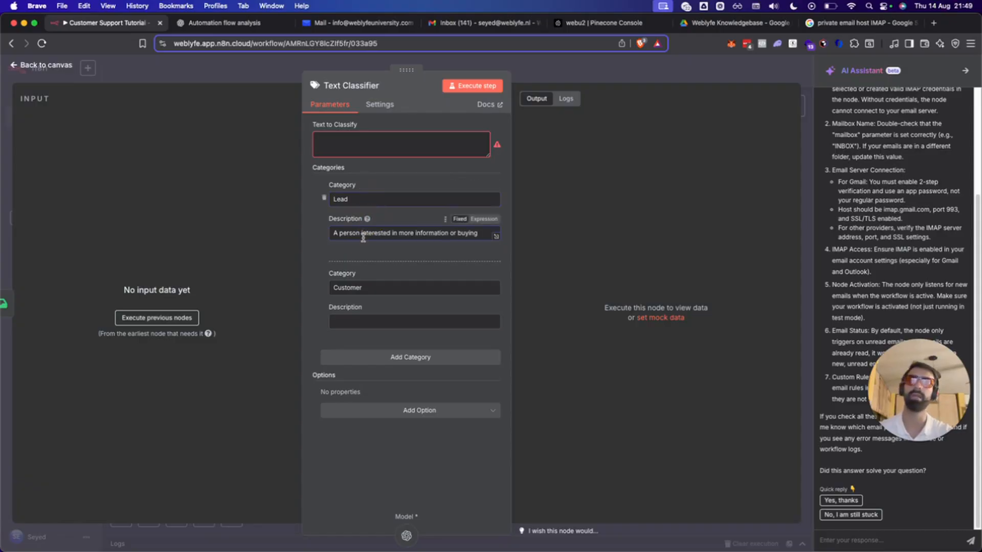
key("super+v")
left_click(359, 234)
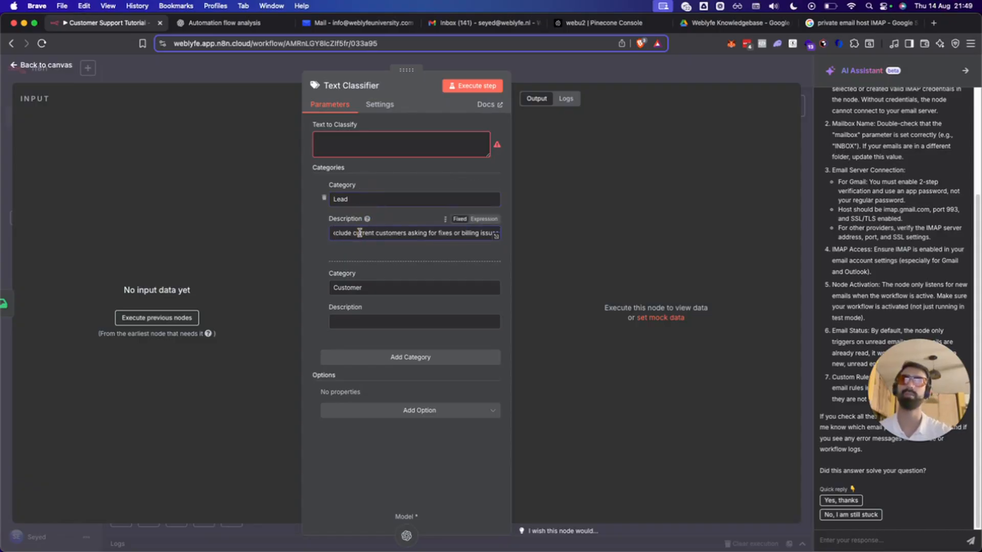
key("Up")
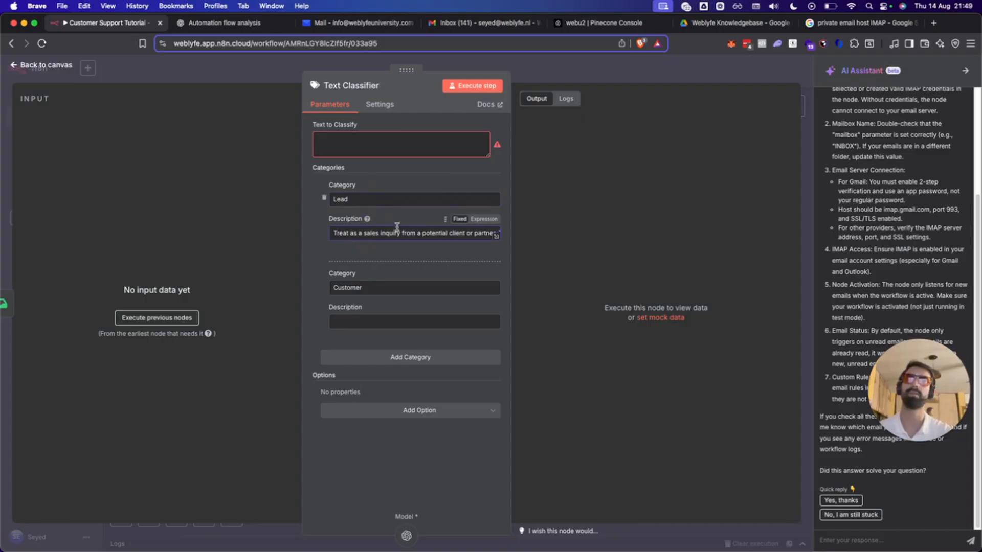
scroll(397, 226, "right", 2)
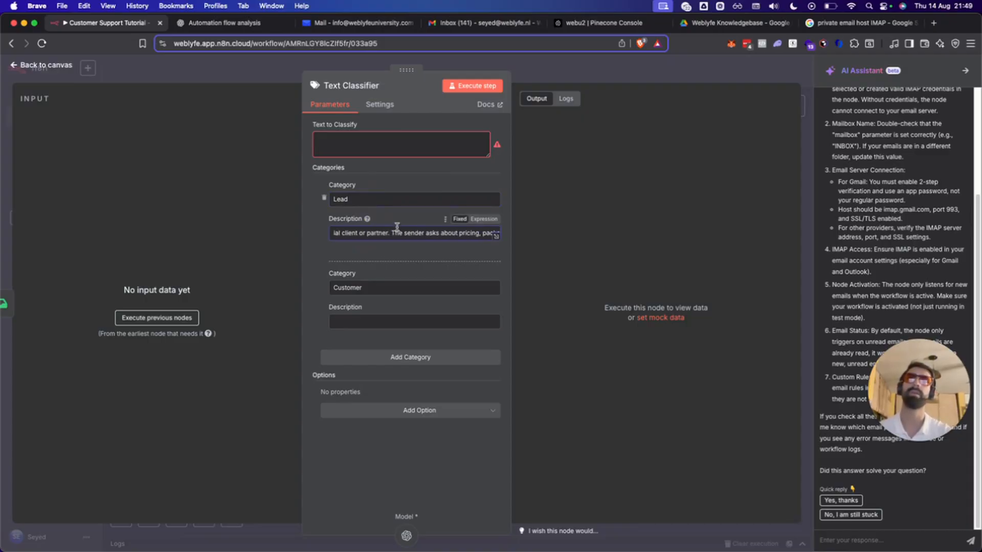
scroll(397, 227, "right", 5)
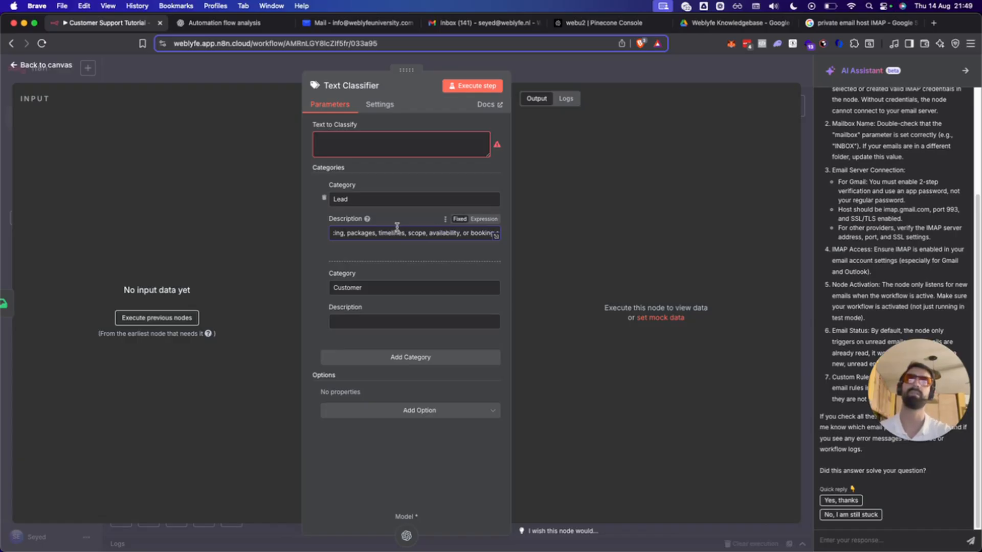
scroll(396, 226, "right", 6)
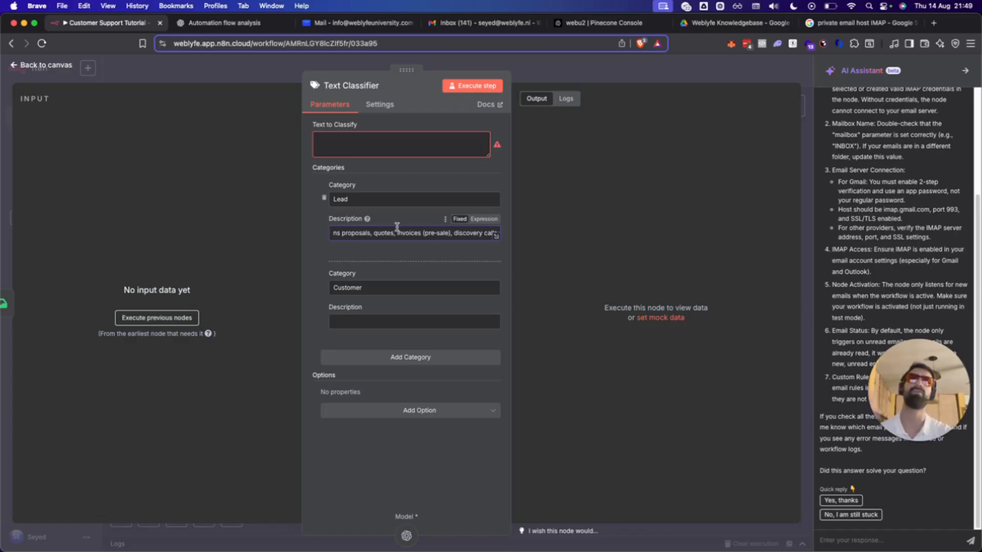
scroll(397, 227, "right", 6)
key("super+Tab")
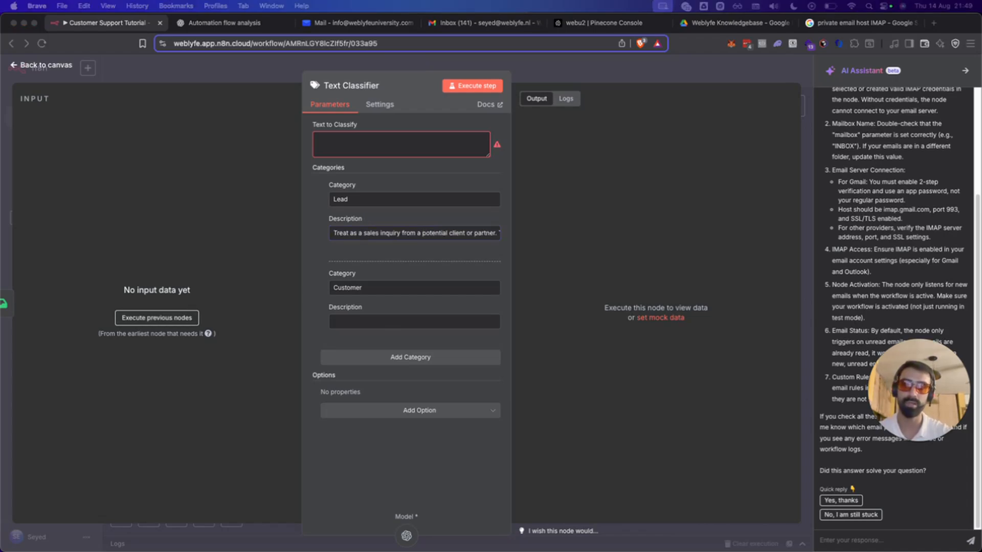
Rename the Customer category to 'Customer Support' and paste its existing-customer-requests description.
left_click(412, 290)
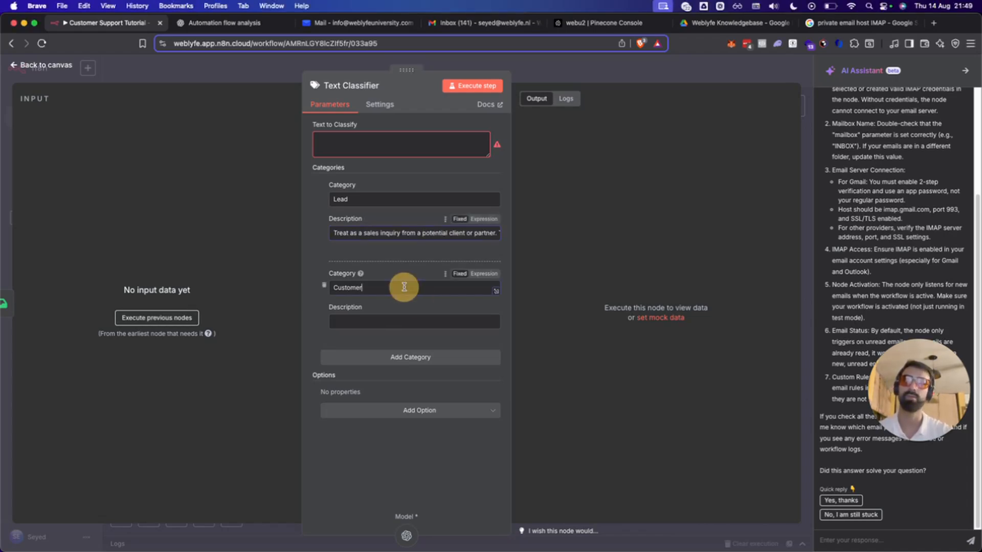
type("Support")
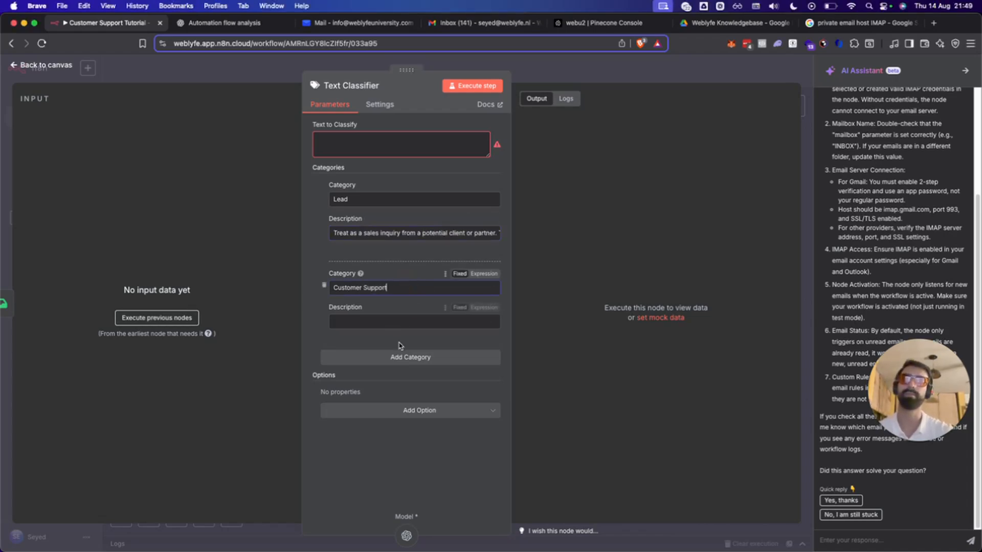
left_click(391, 322)
key("super+v")
Switch the Customer Support description to Expression, review it in the full editor, and add a third category.
left_click(484, 308)
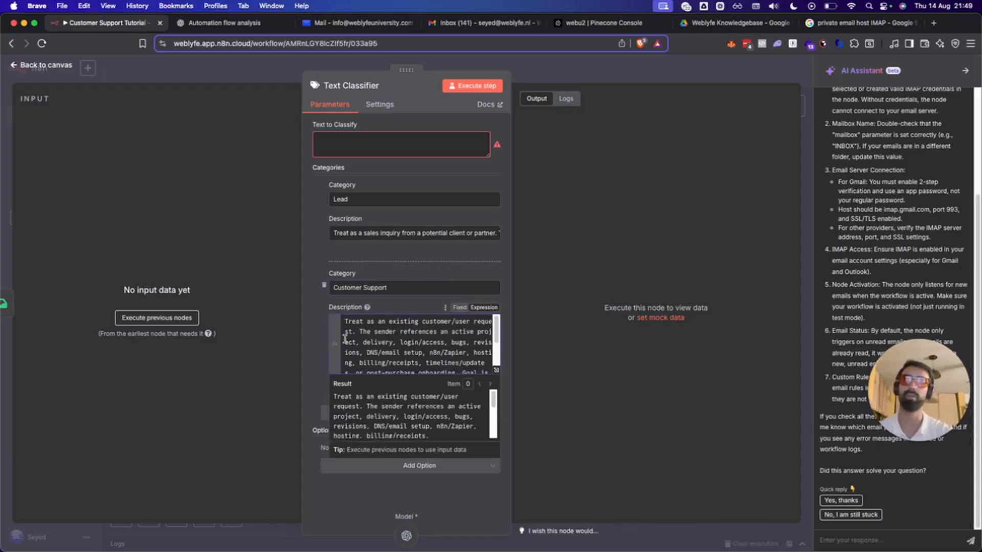
scroll(420, 356, "down", 2)
scroll(472, 363, "up", 2)
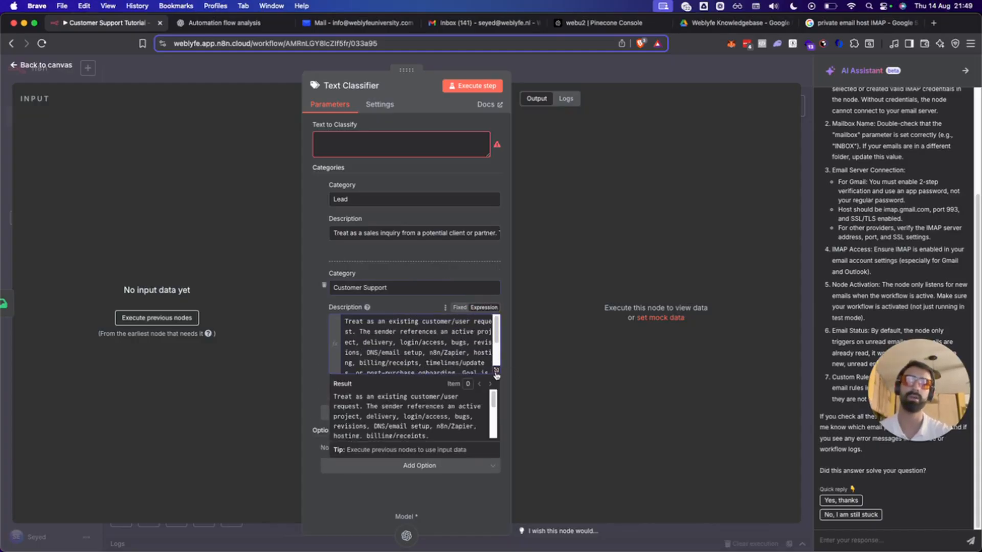
left_click(496, 371)
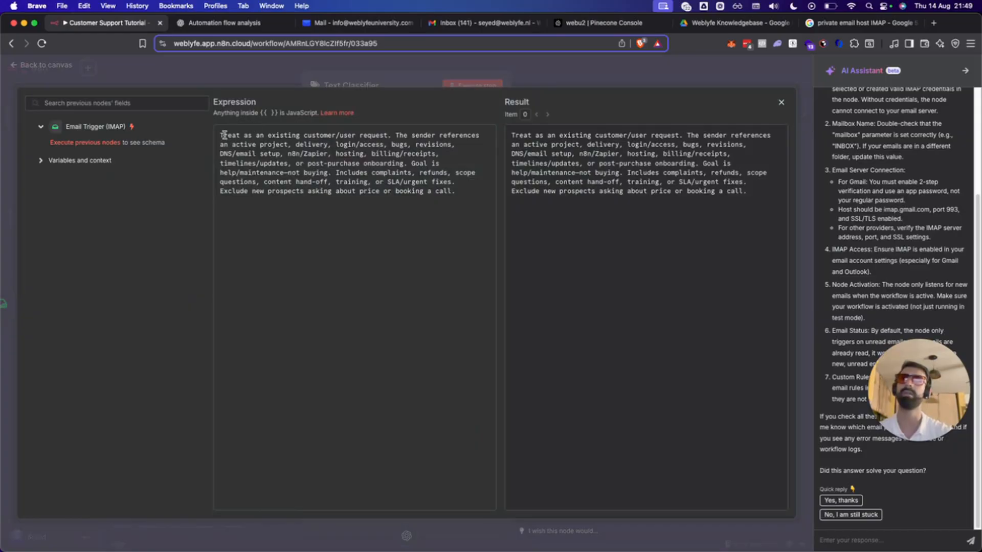
left_click_drag(223, 135, 393, 229)
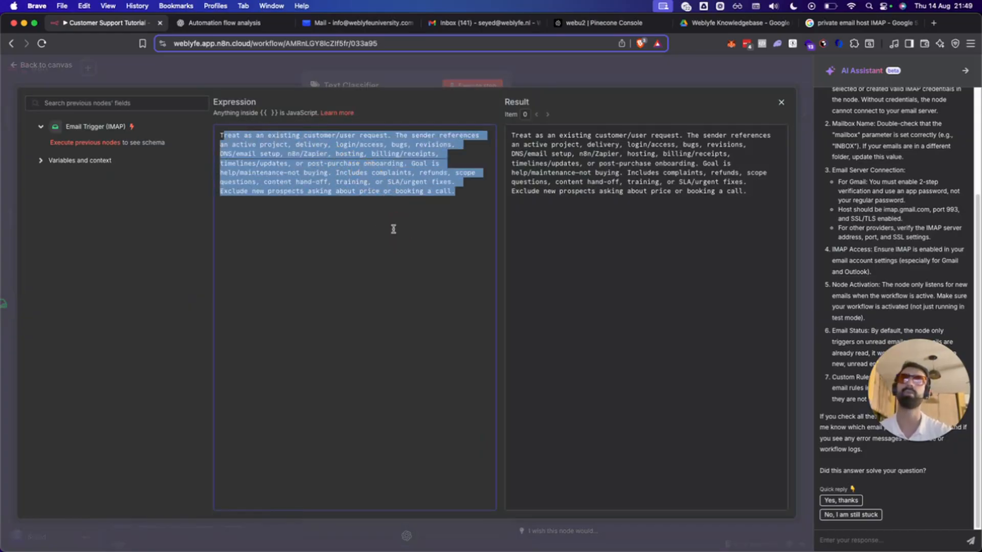
left_click(781, 102)
left_click(378, 256)
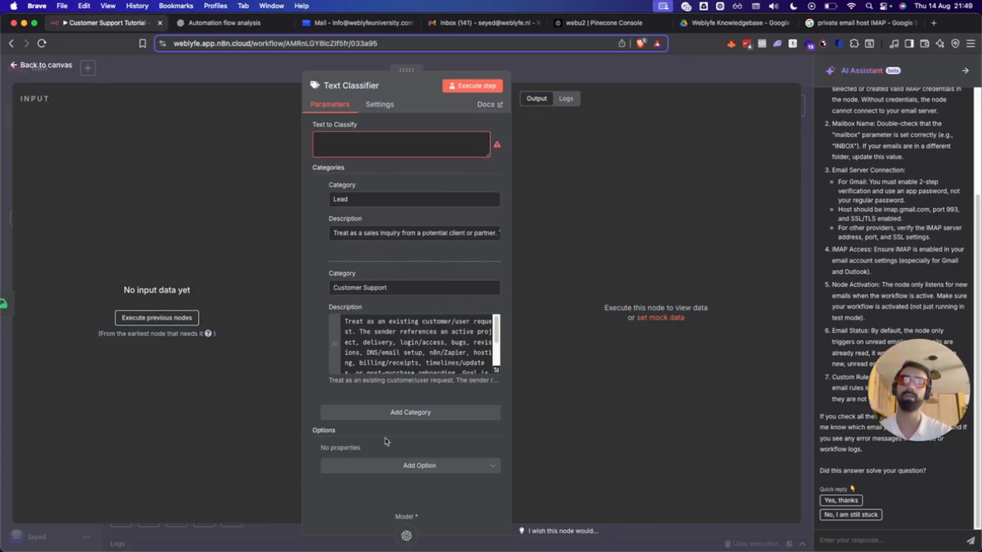
left_click(388, 414)
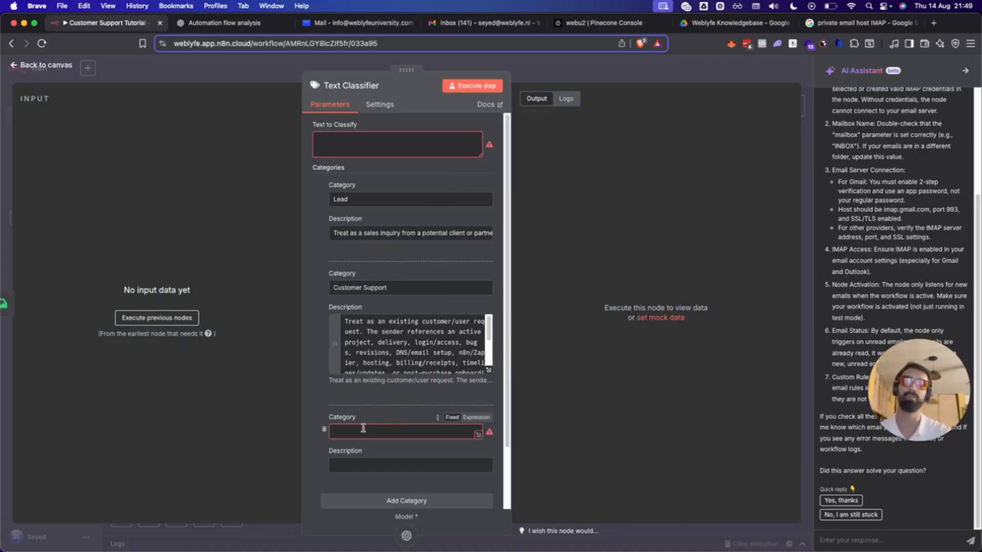
Name the third category 'Other' and describe it as everything not a sales inquiry or customer support.
scroll(363, 429, "down", 2)
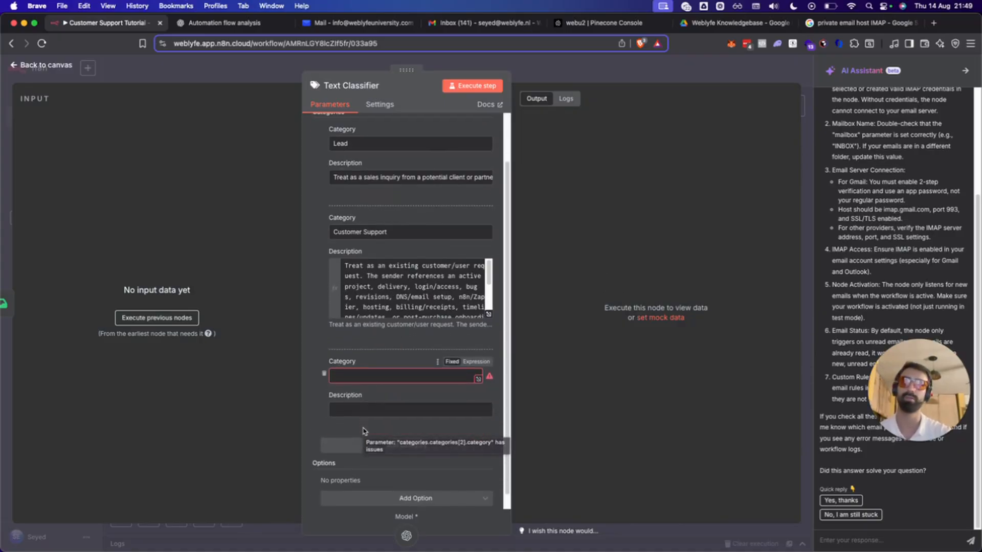
left_click(407, 379)
type("Other")
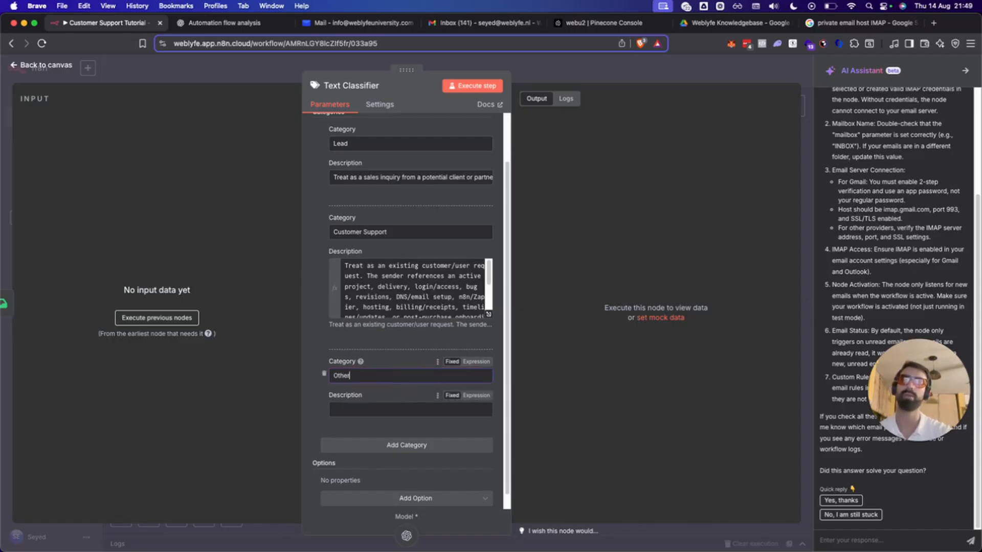
key("super+Tab")
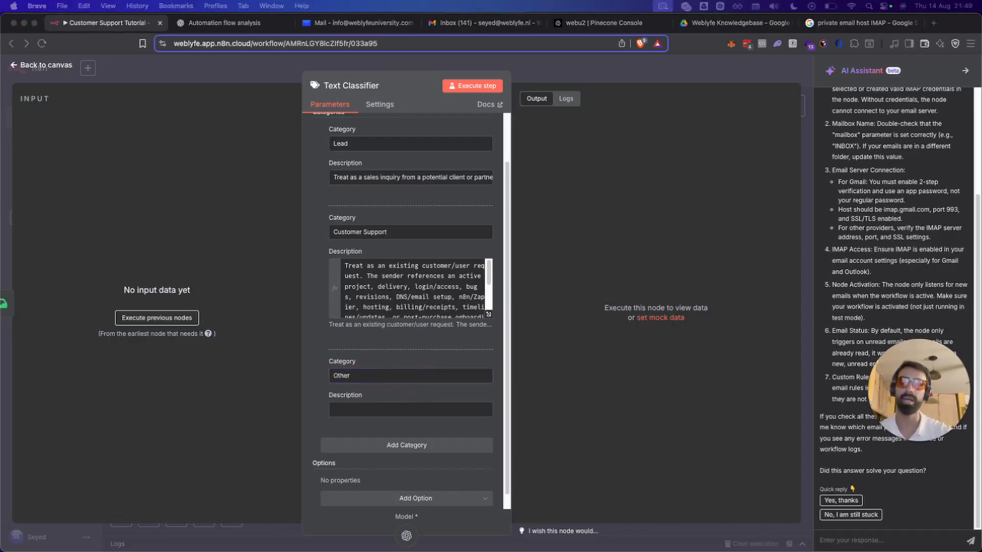
left_click(383, 407)
key("super+v")
left_click(485, 396)
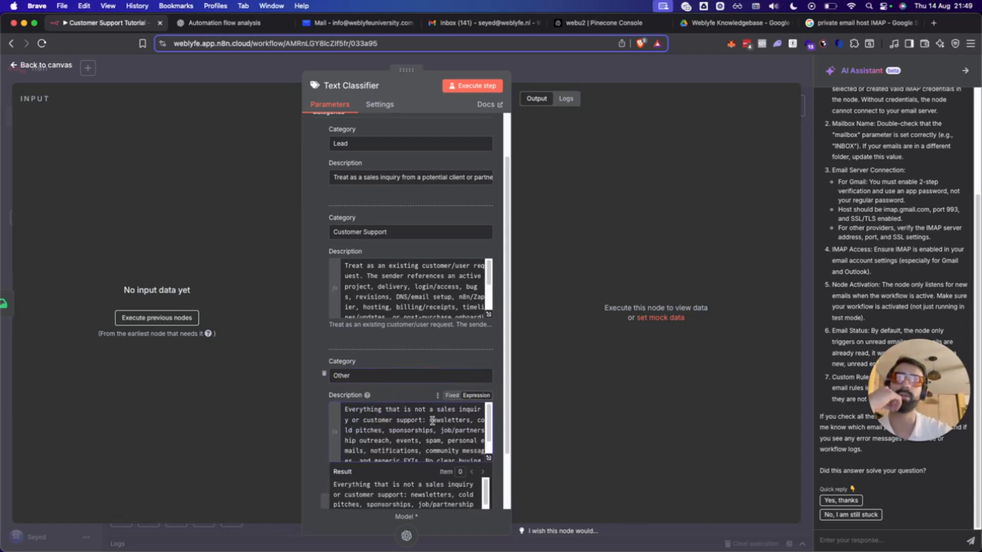
left_click(317, 436)
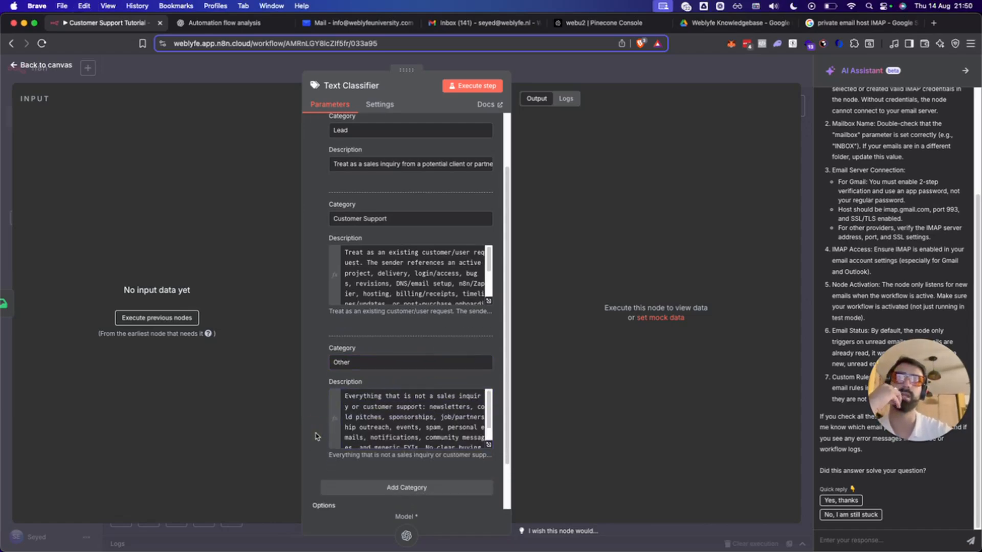
scroll(424, 414, "down", 2)
scroll(424, 415, "down", 1)
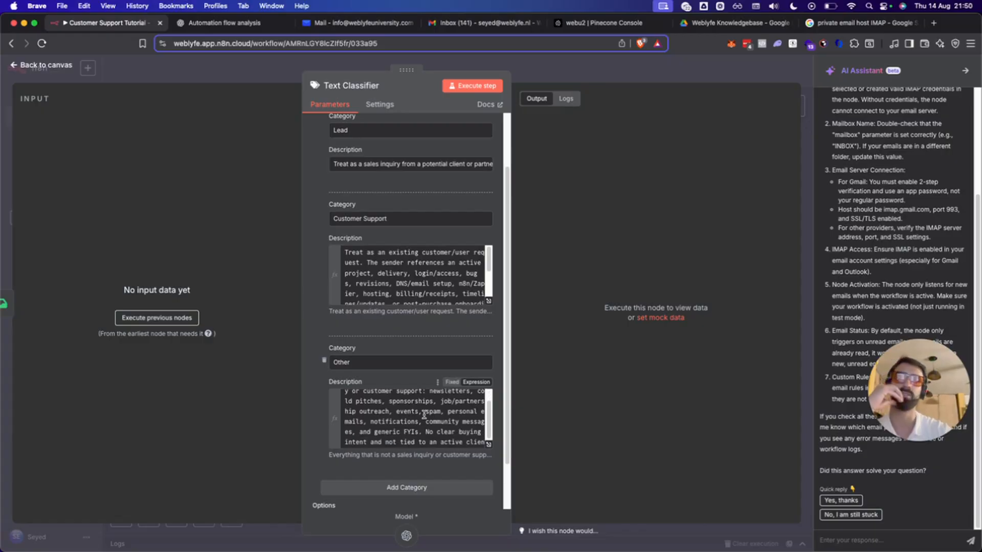
scroll(424, 415, "down", 1)
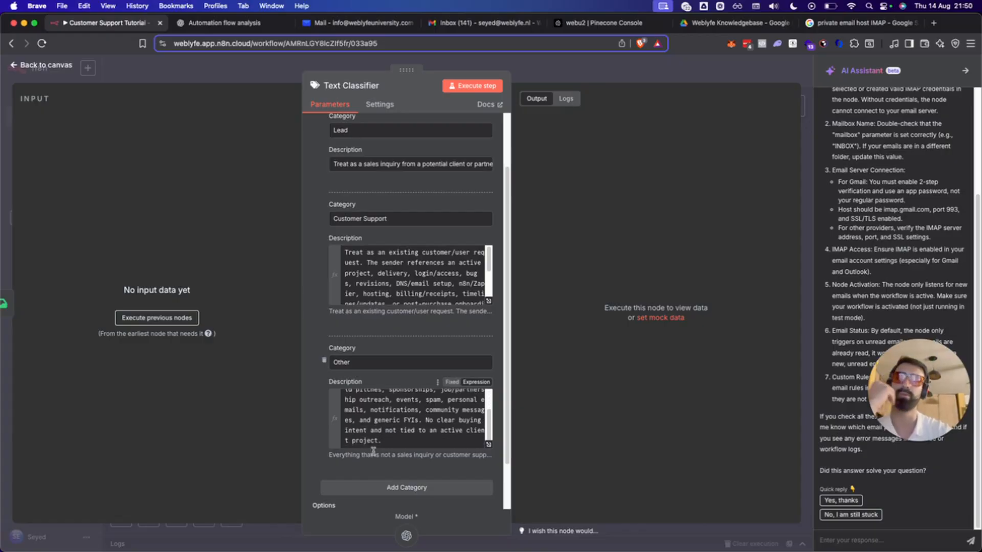
scroll(373, 451, "up", 3)
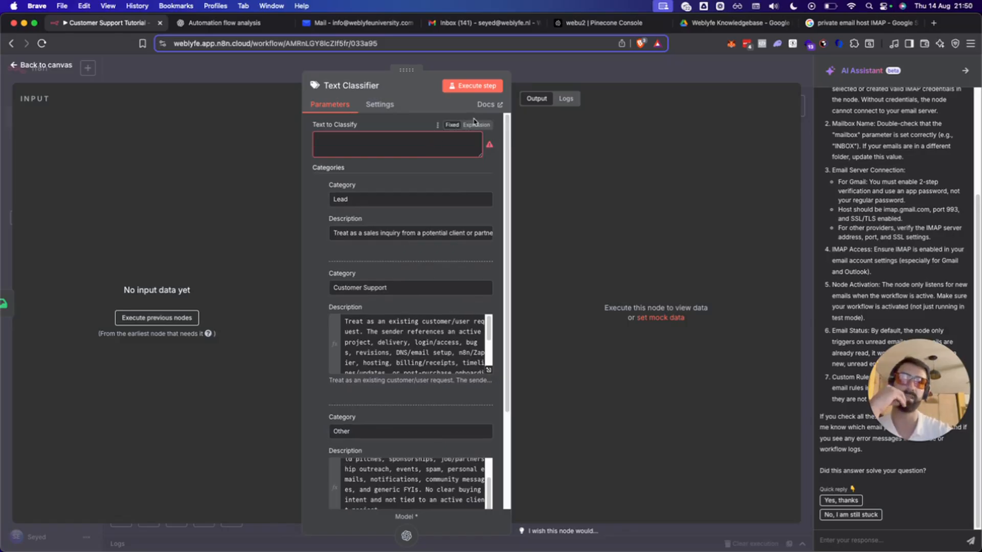
Run the Email Trigger (IMAP) step alone and open its output's mock data editor.
left_click(515, 73)
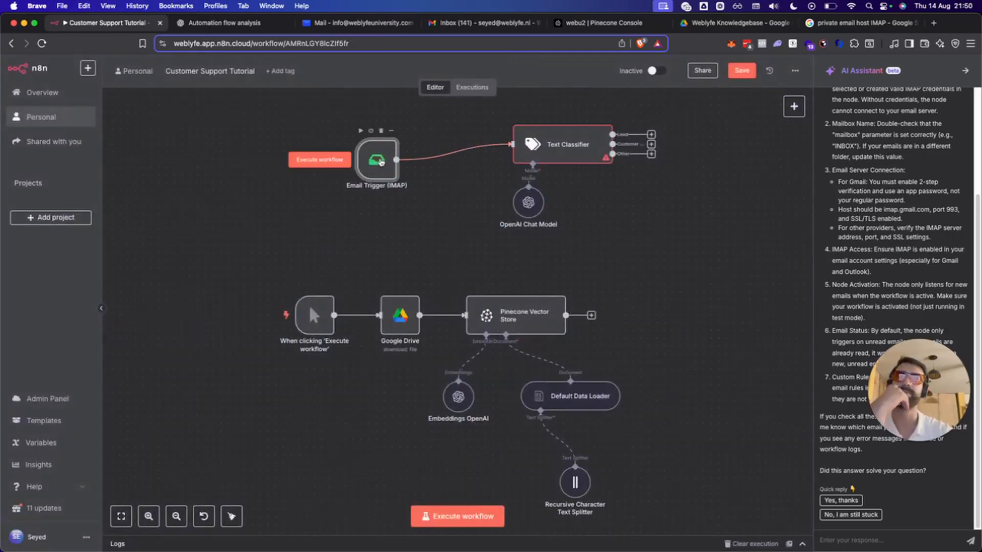
left_click(342, 160)
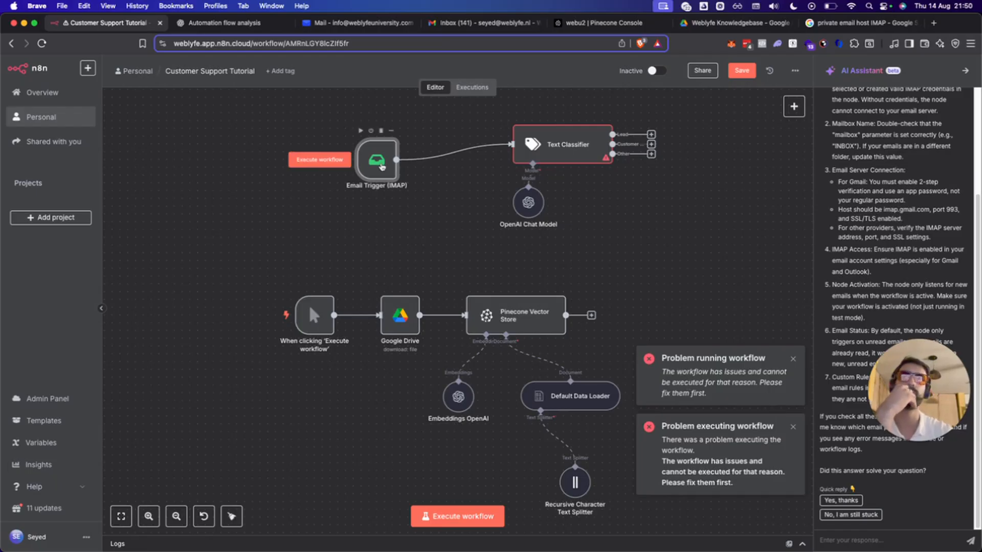
double_click(376, 159)
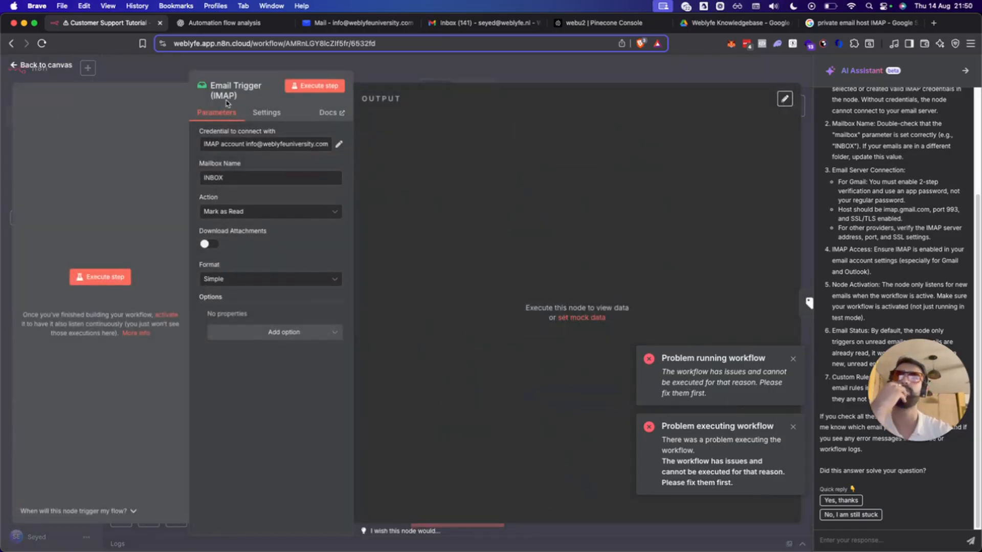
left_click(99, 276)
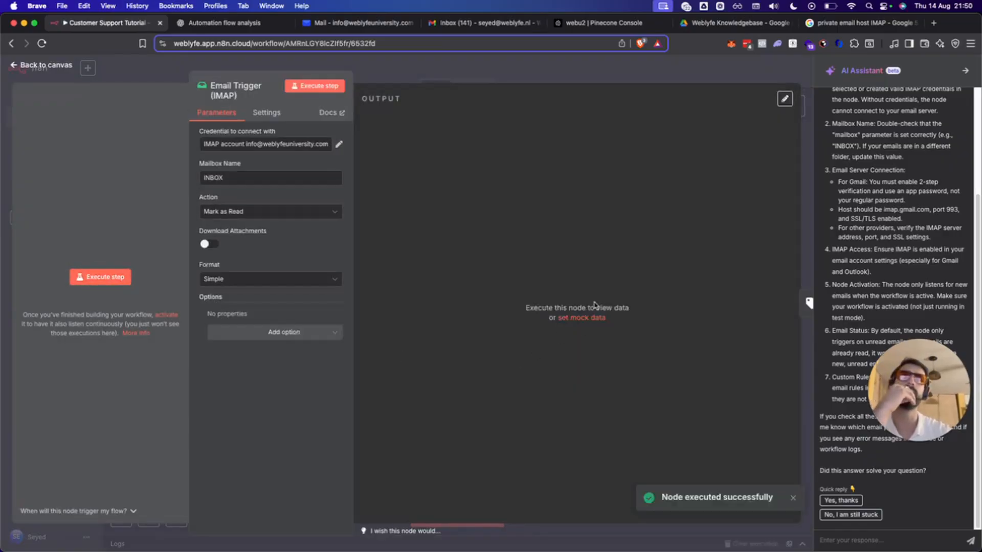
left_click(585, 317)
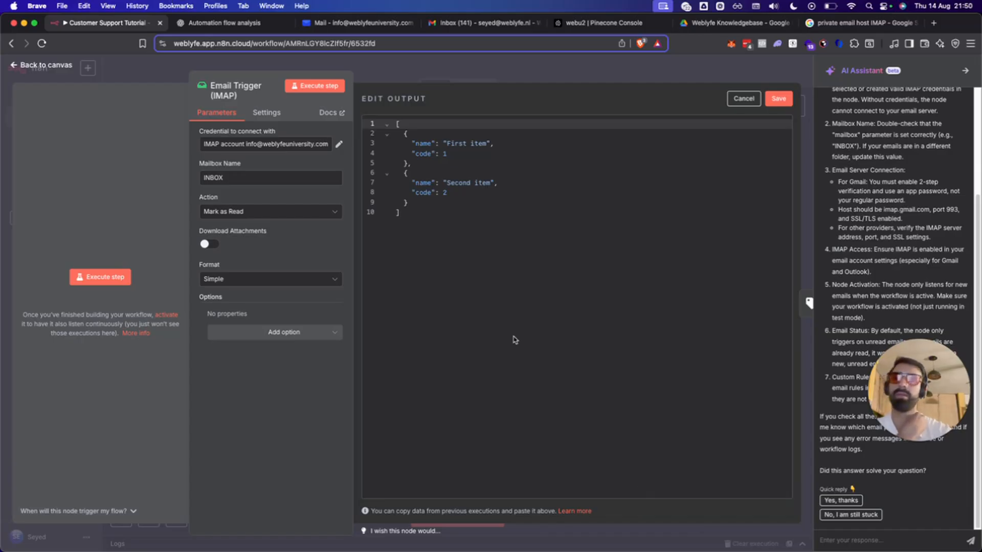
Glance at the ChatGPT conversation and return to the Customer Support Tutorial workflow.
left_click(220, 22)
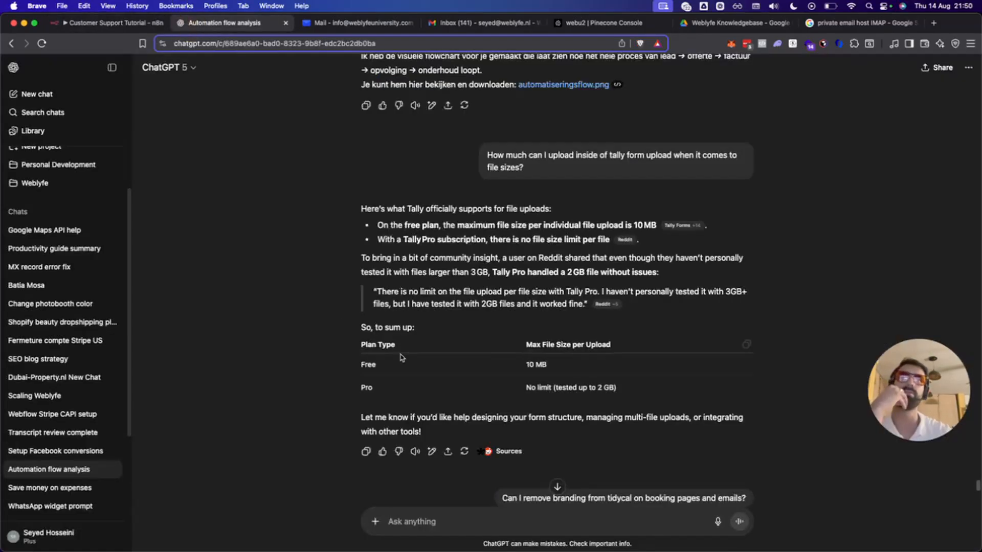
scroll(412, 251, "down", 15)
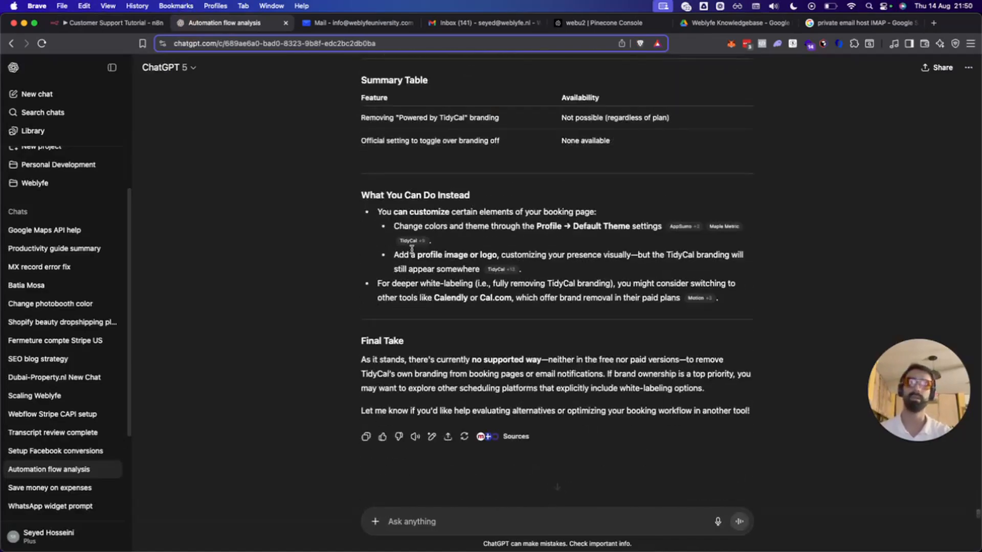
left_click(107, 23)
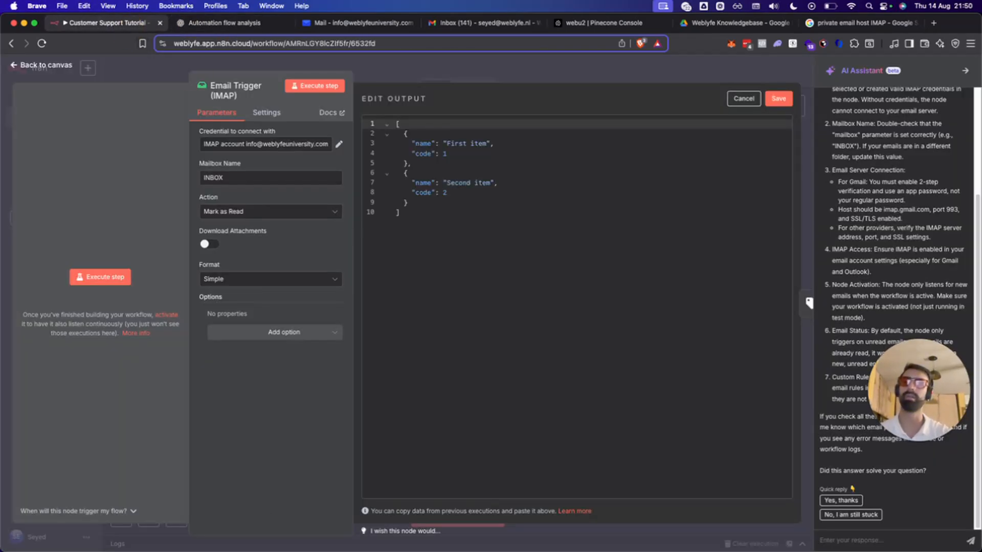
Bring in the Customer Support WebU (Email) workflow and inspect its Aug 14, 21:42:56 execution's Email Trigger.
left_click_drag(177, 250, 181, 29)
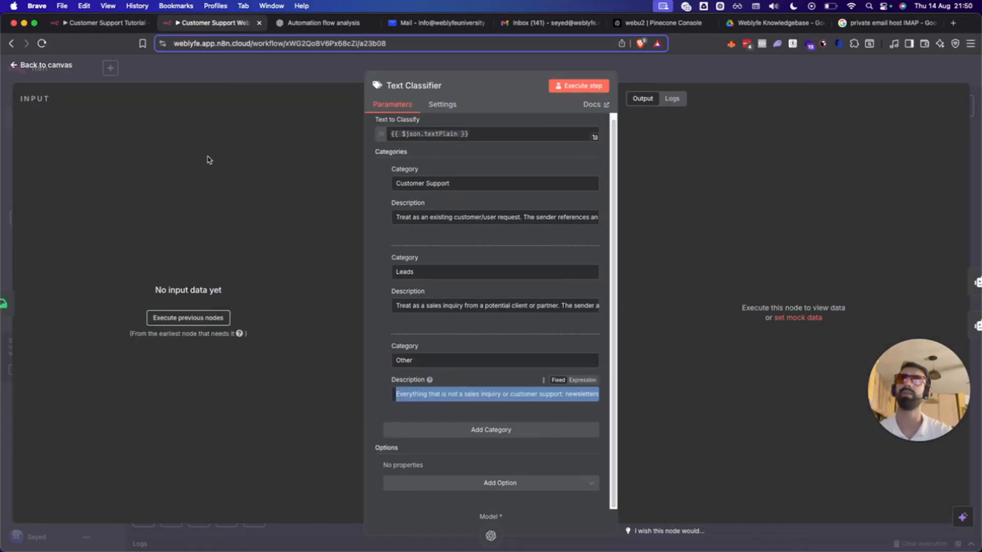
left_click(74, 67)
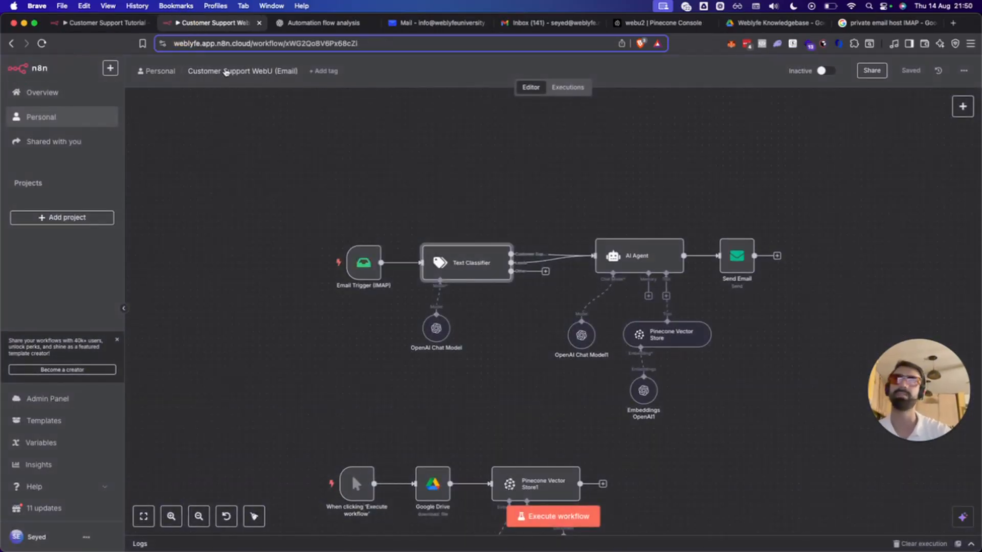
left_click(581, 97)
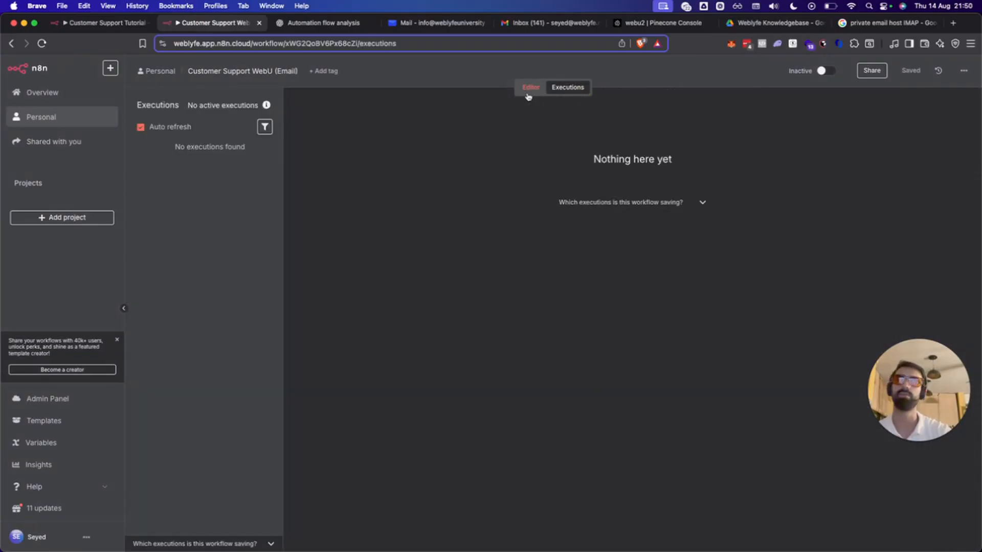
left_click(217, 192)
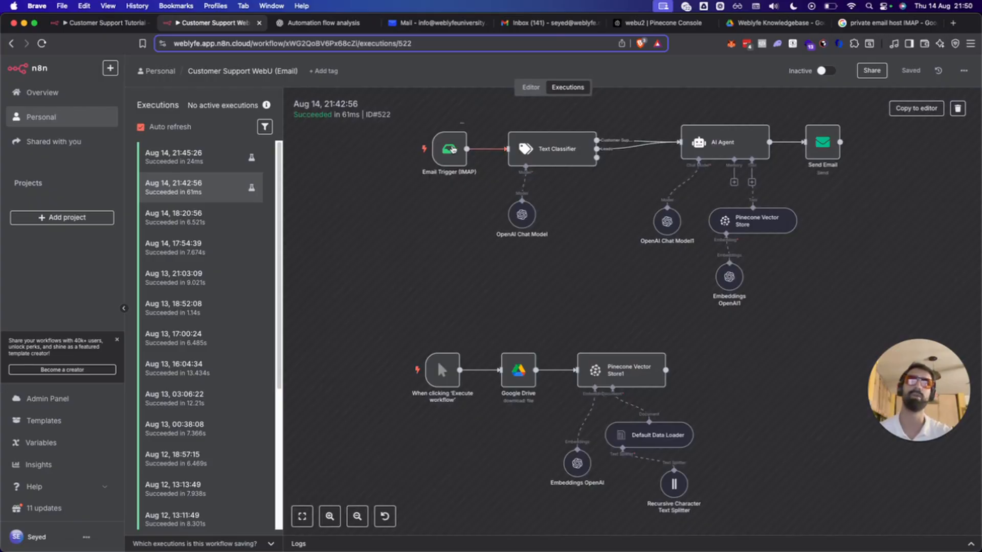
double_click(451, 148)
left_click_drag(146, 127, 142, 168)
left_click(123, 136)
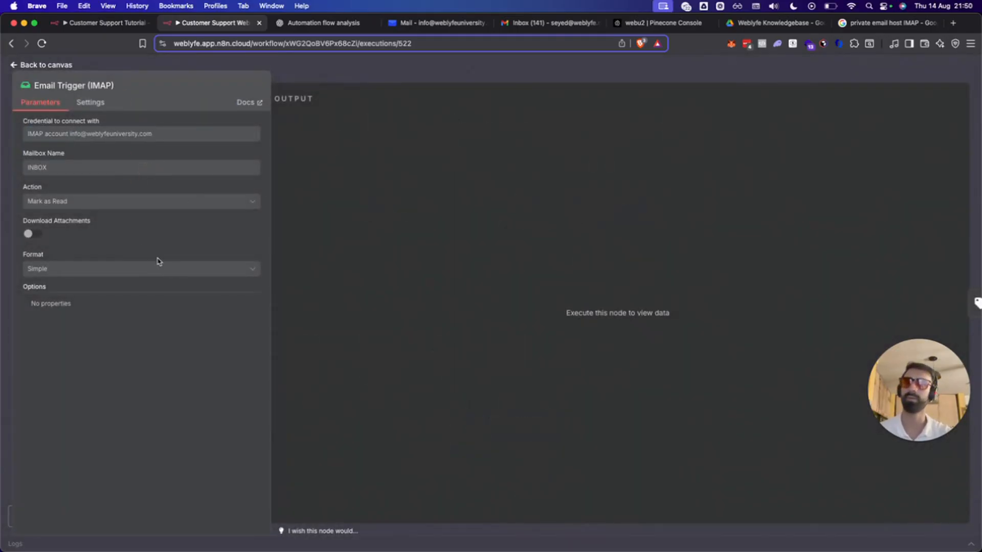
left_click(91, 103)
left_click(23, 68)
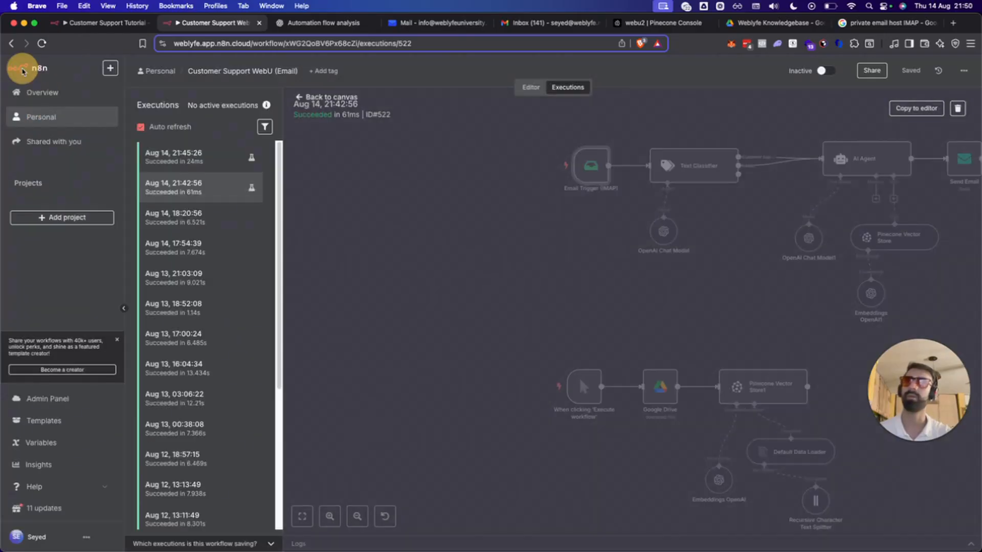
Open the 21:45:26 execution, then check the editable Email Trigger (IMAP) settings and close them.
left_click(179, 156)
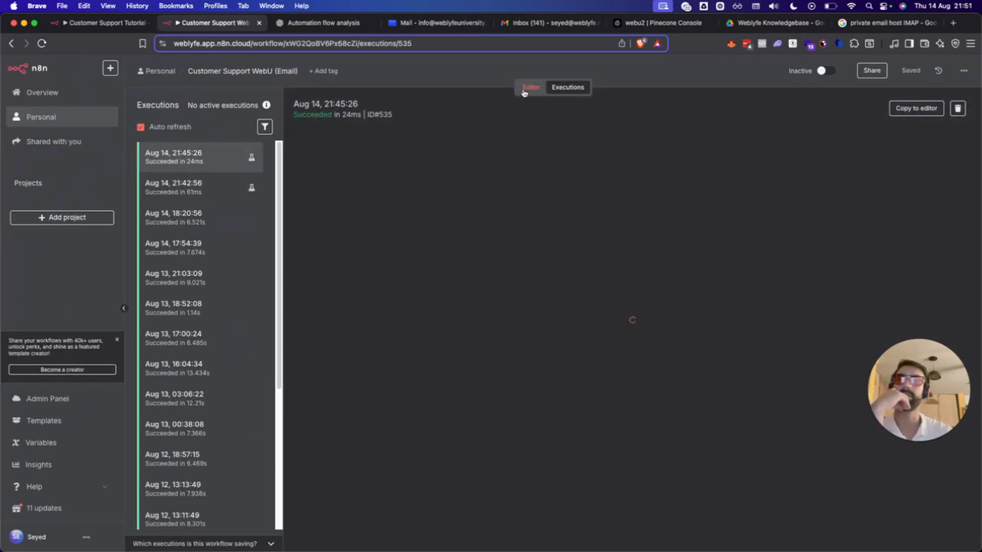
left_click(528, 88)
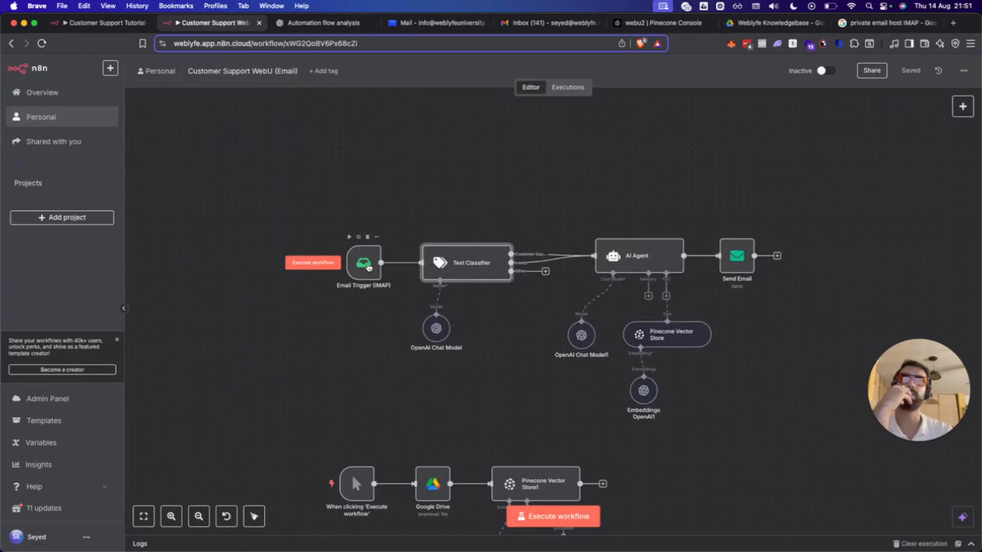
double_click(365, 264)
left_click(343, 512)
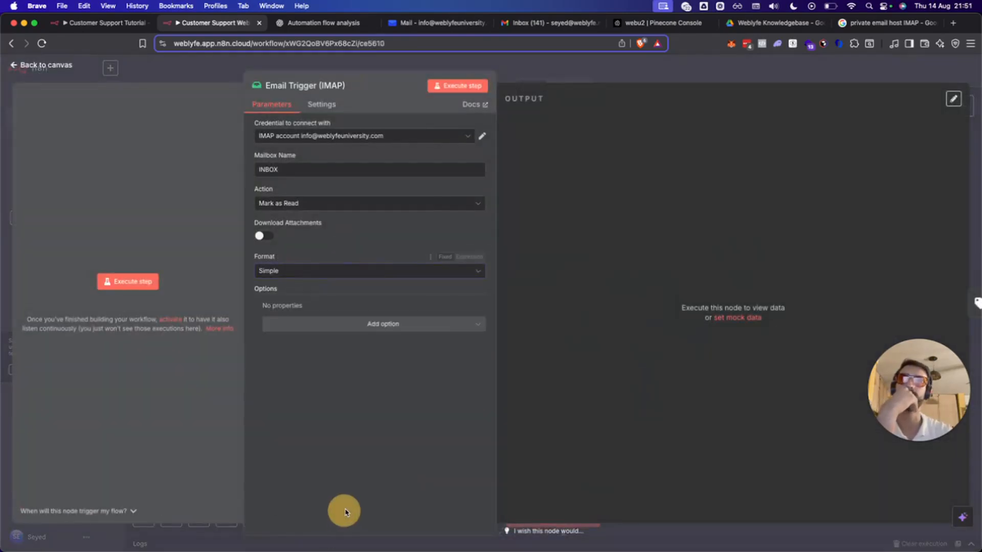
left_click(950, 69)
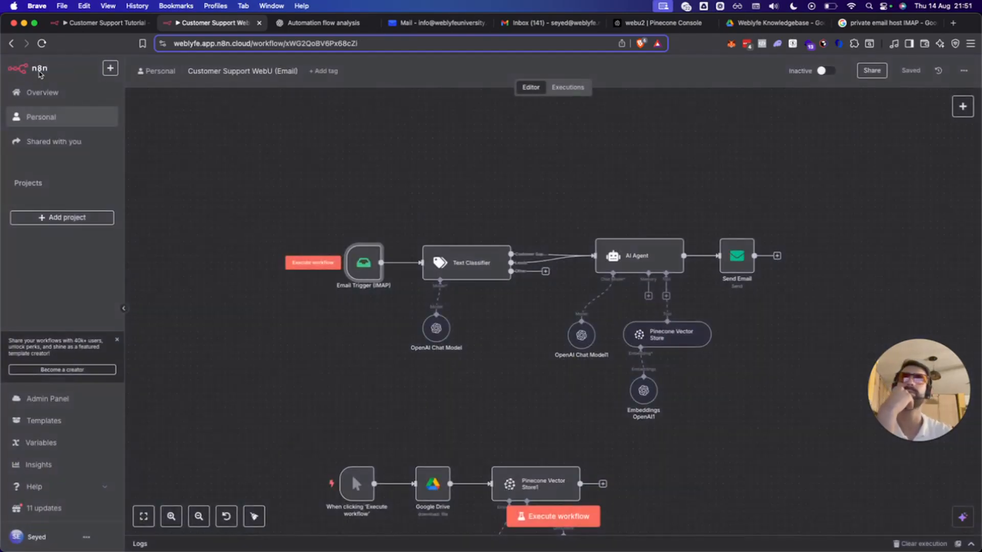
Rerun the Email Trigger step in Customer Support Tutorial and start a new IMAP credential.
left_click(99, 23)
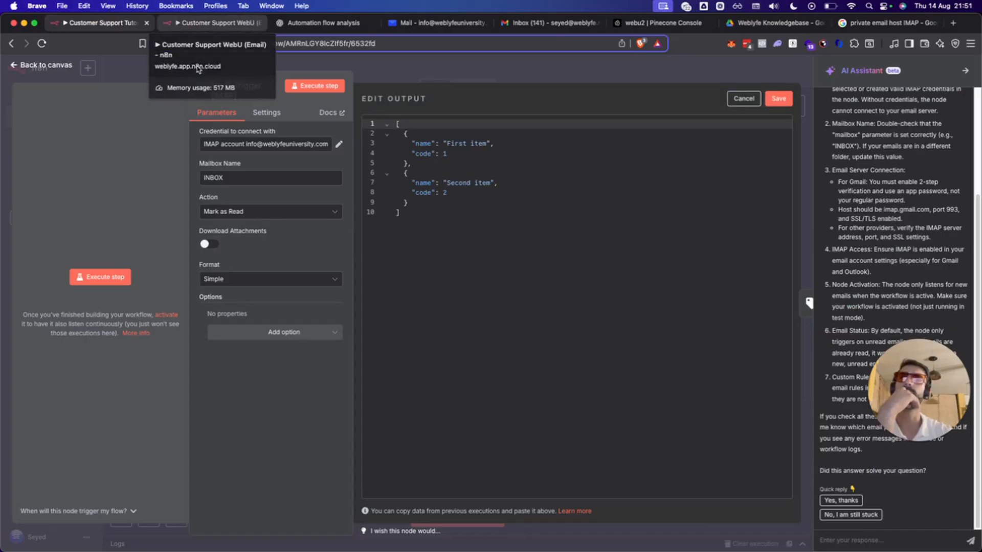
left_click(76, 276)
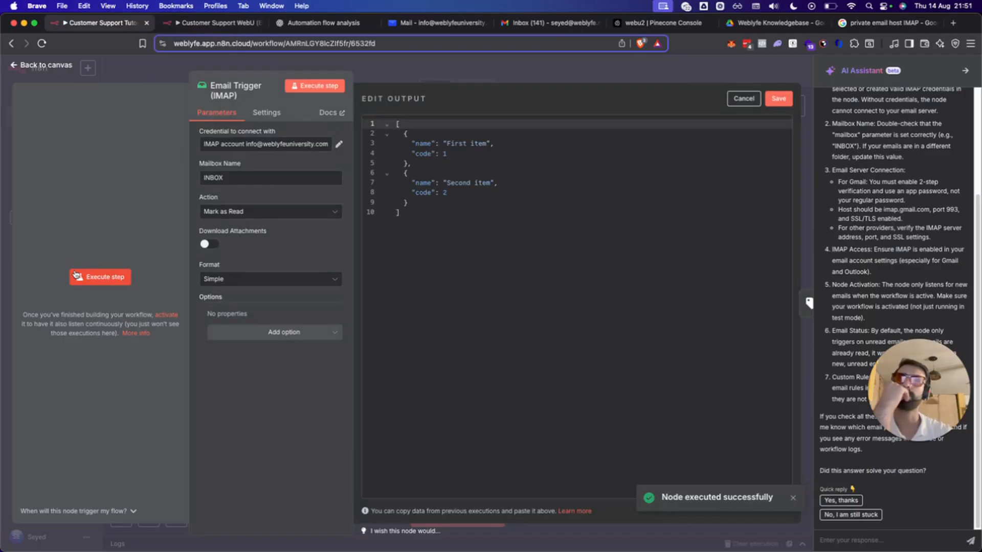
left_click(302, 152)
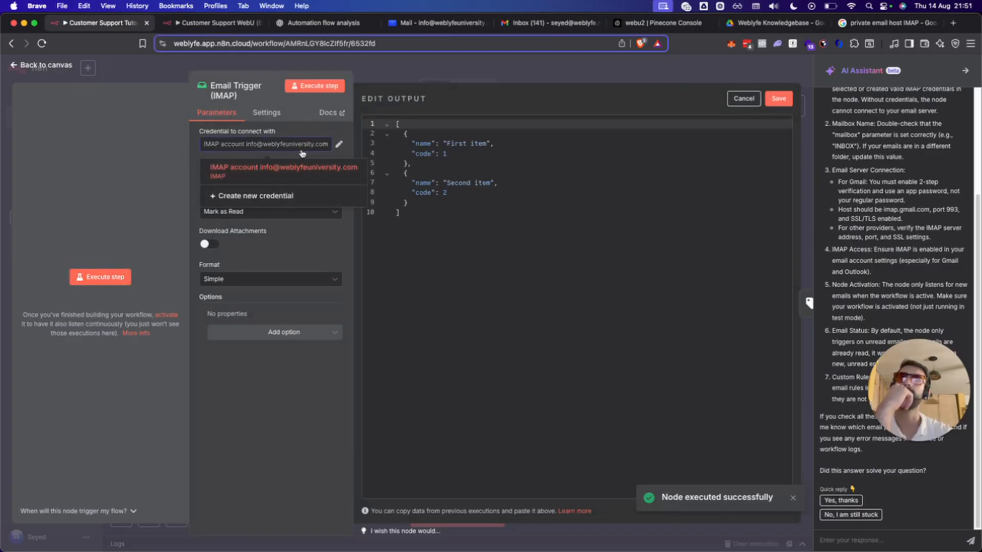
left_click(263, 194)
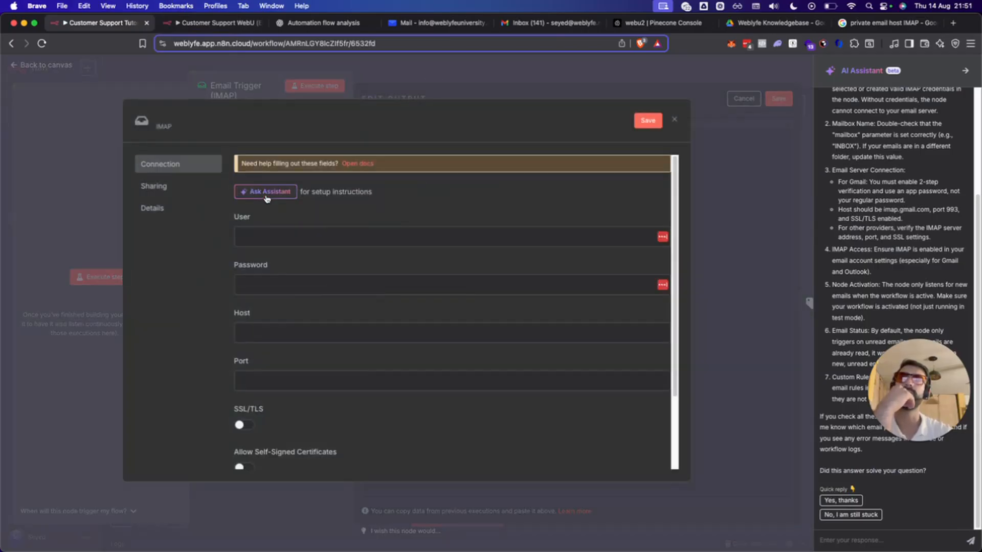
Close the new credential unsaved, exit the trigger node and discard the edited mock output.
left_click(265, 243)
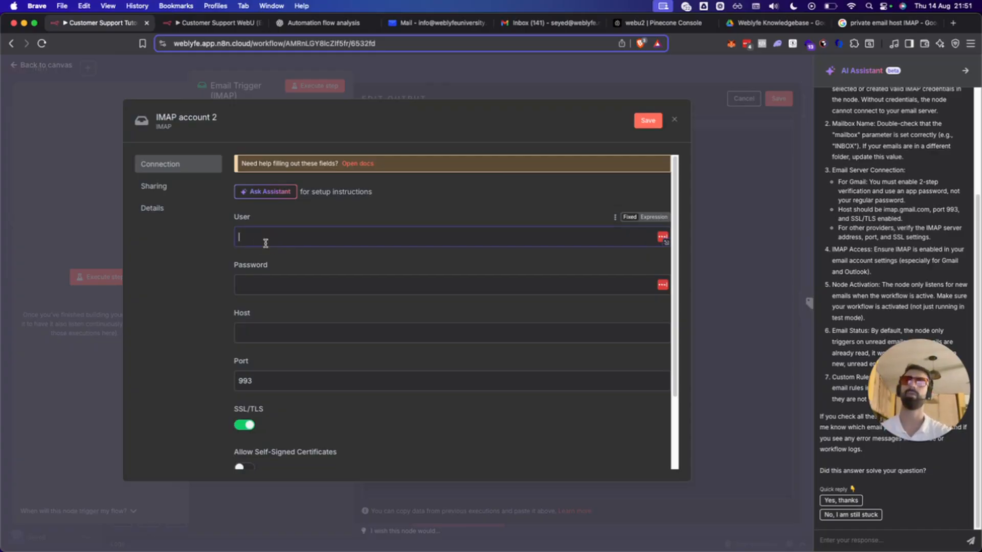
left_click(675, 121)
left_click(409, 79)
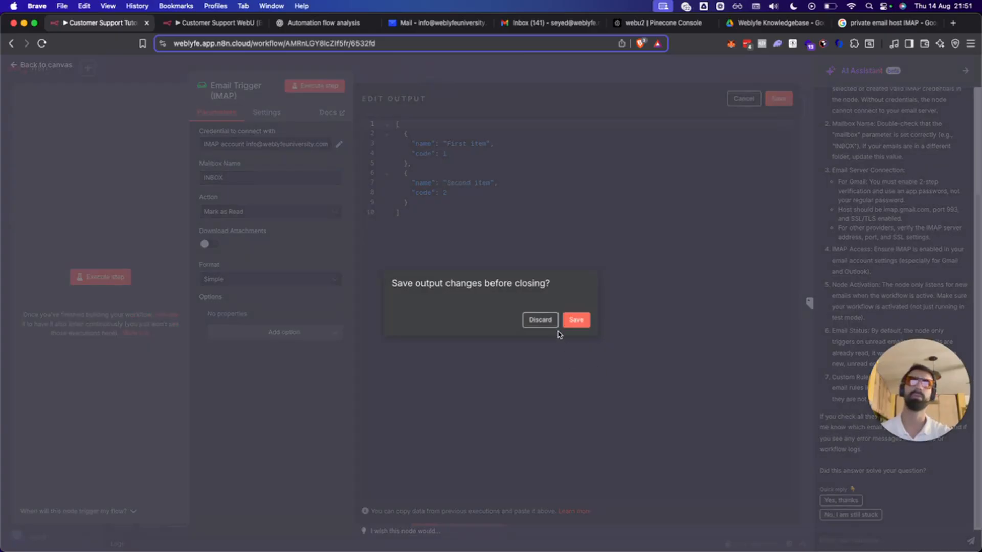
left_click(540, 320)
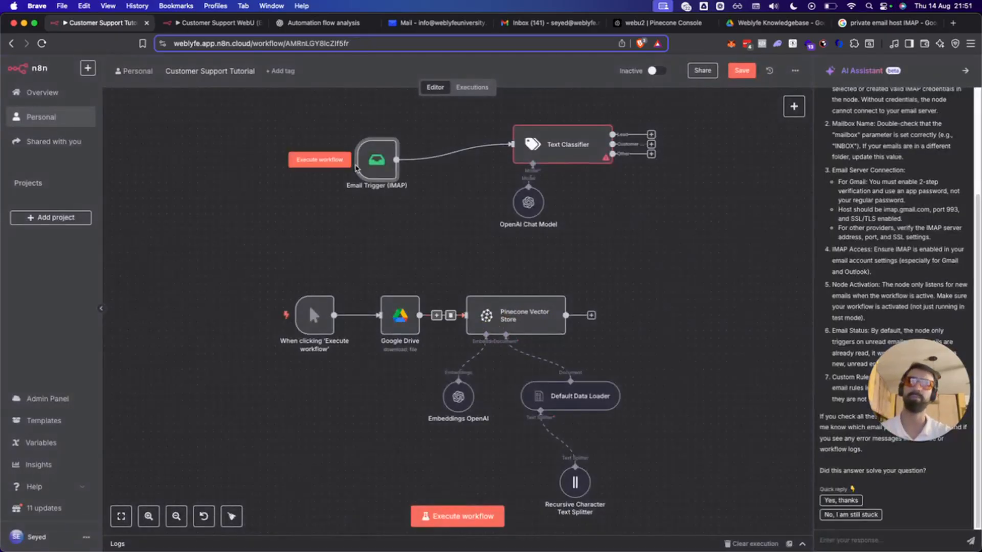
Delete the Email Trigger (IMAP) node and add a Gmail 'On message received' trigger in its place.
mouse_move(381, 133)
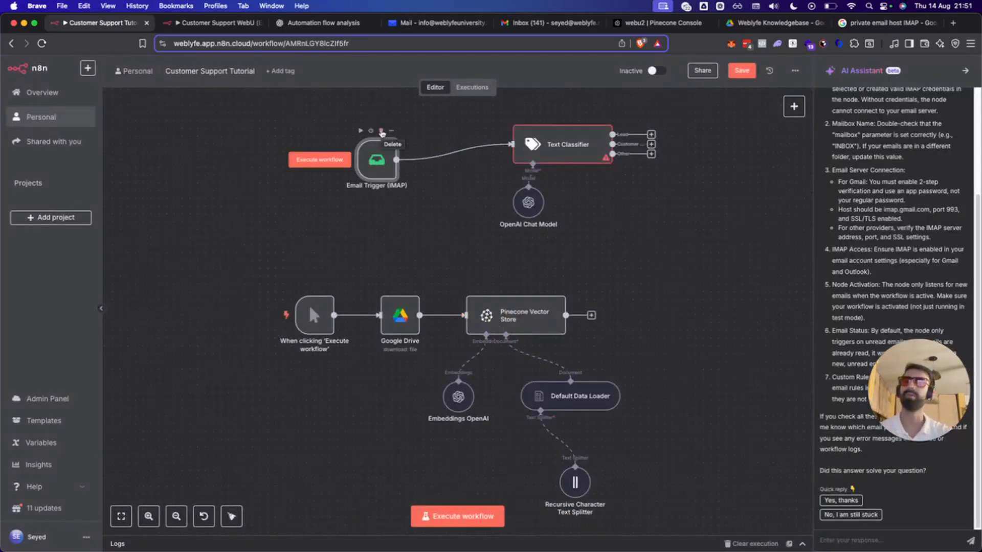
left_click(382, 132)
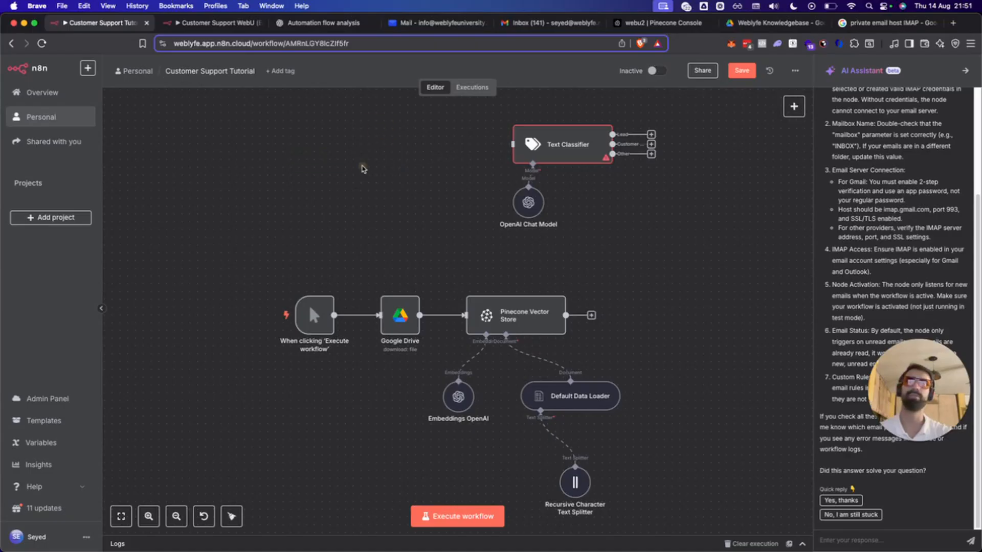
right_click(409, 160)
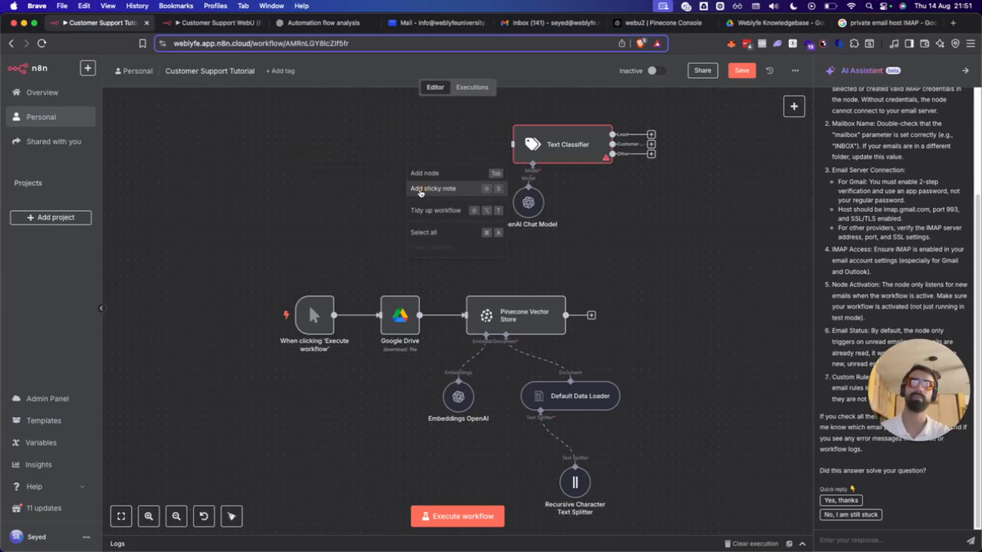
left_click(435, 168)
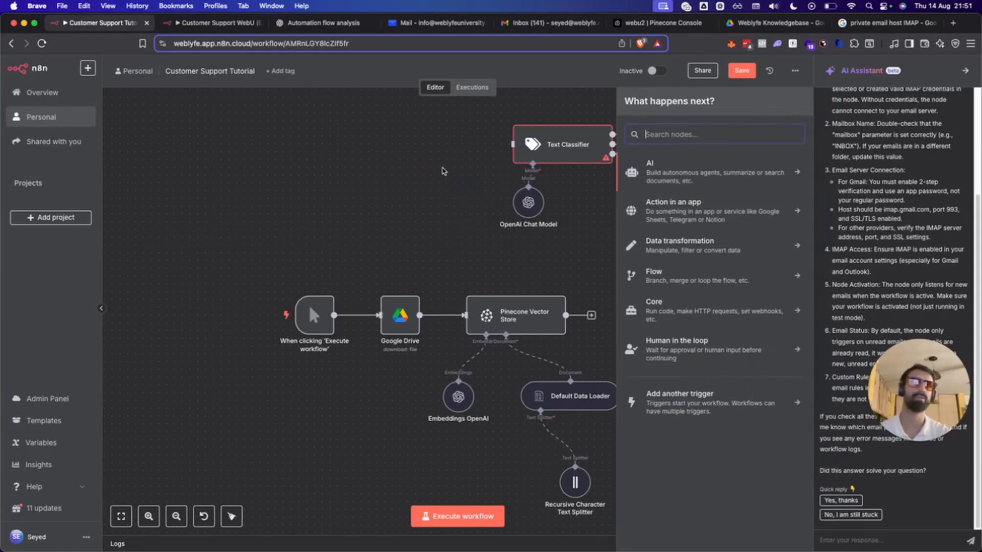
type("gmail")
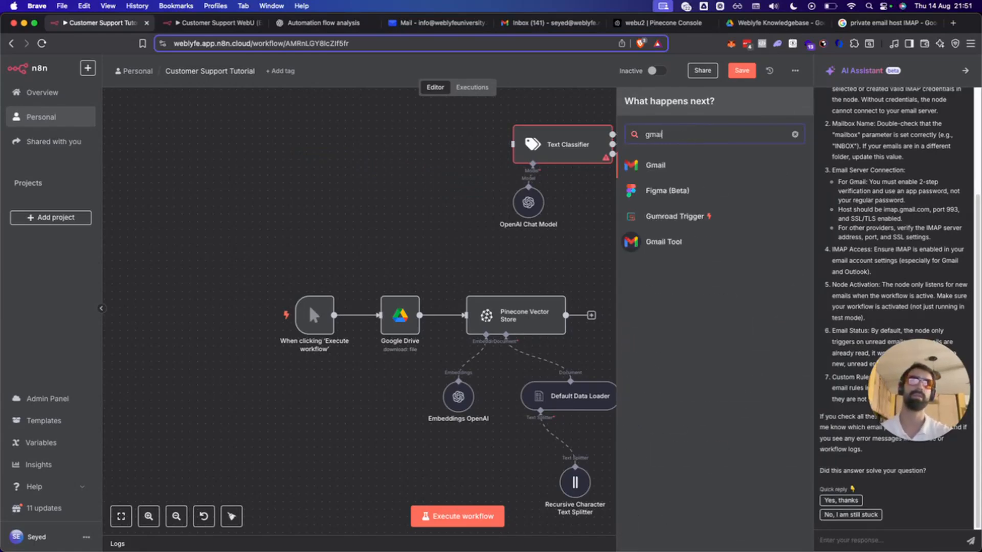
key("Return")
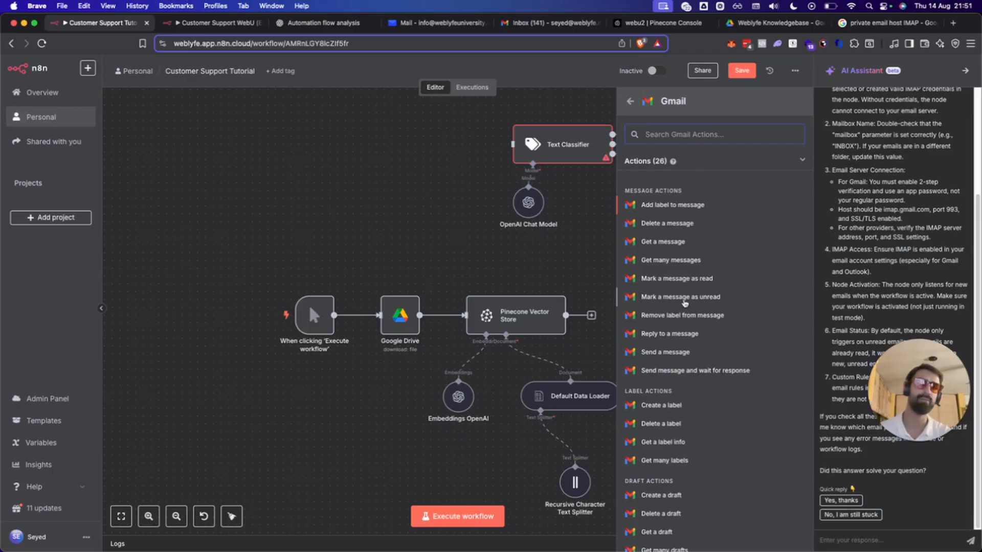
scroll(714, 320, "down", 5)
scroll(714, 316, "up", 2)
scroll(714, 316, "down", 2)
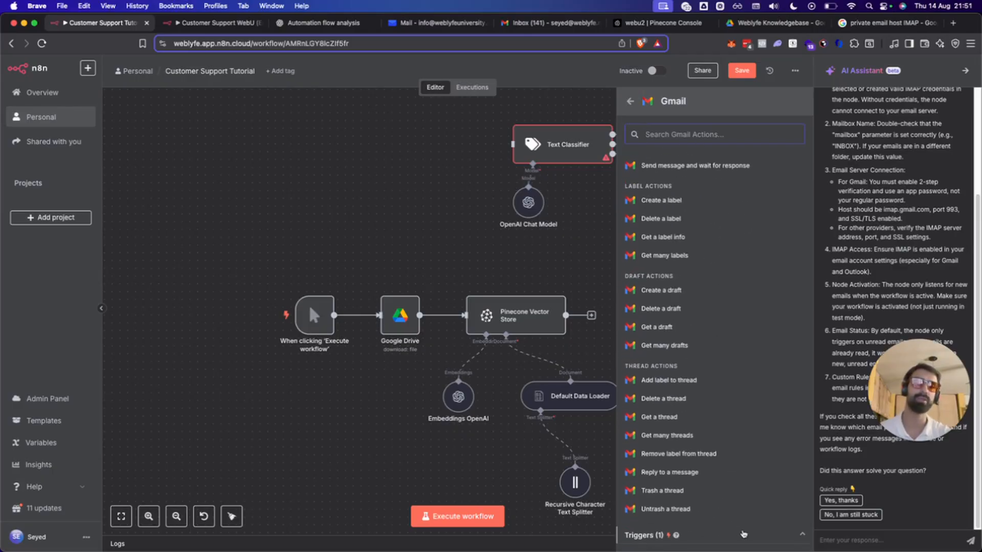
left_click(742, 538)
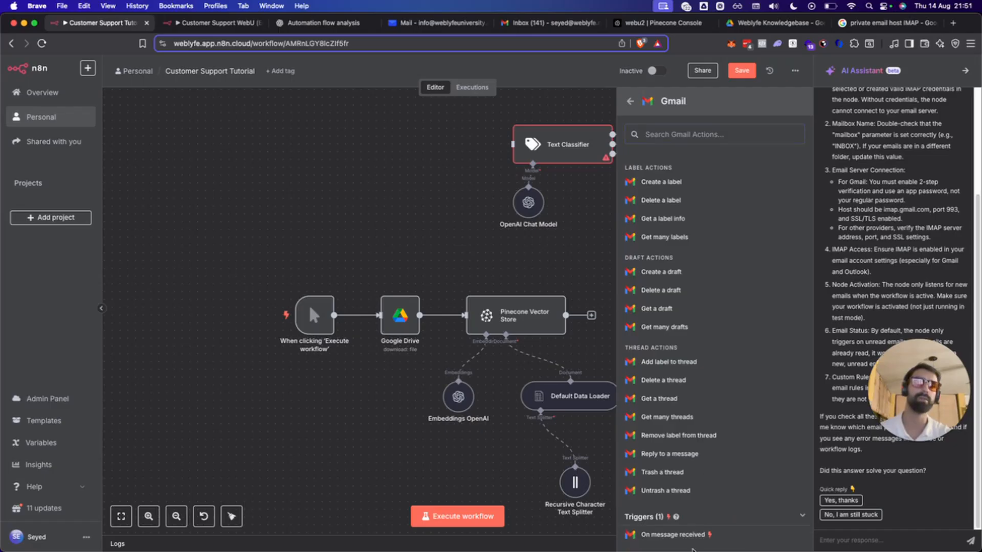
left_click(692, 540)
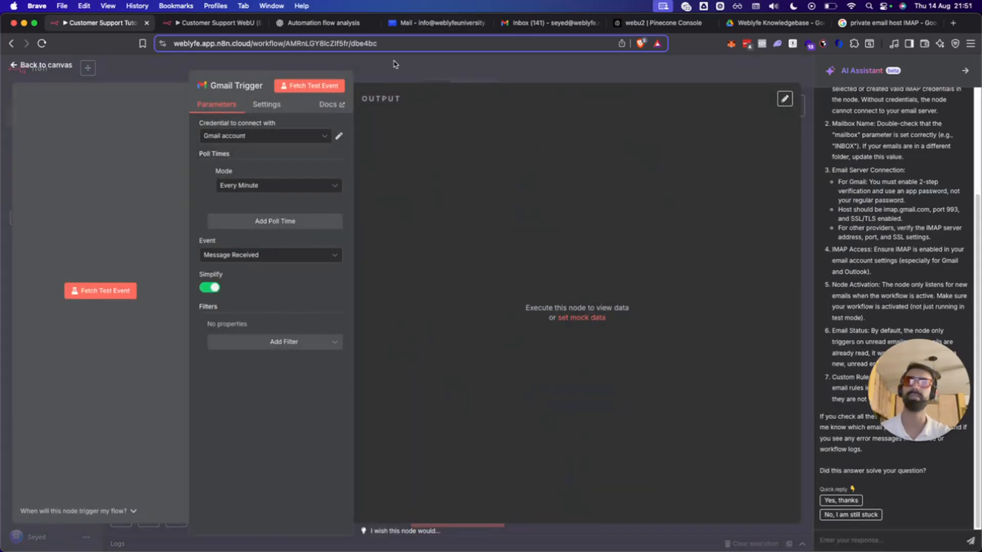
Keep the Gmail account credential and every-minute polling, run a test fetch, then open the credential's details.
left_click(285, 137)
left_click(278, 138)
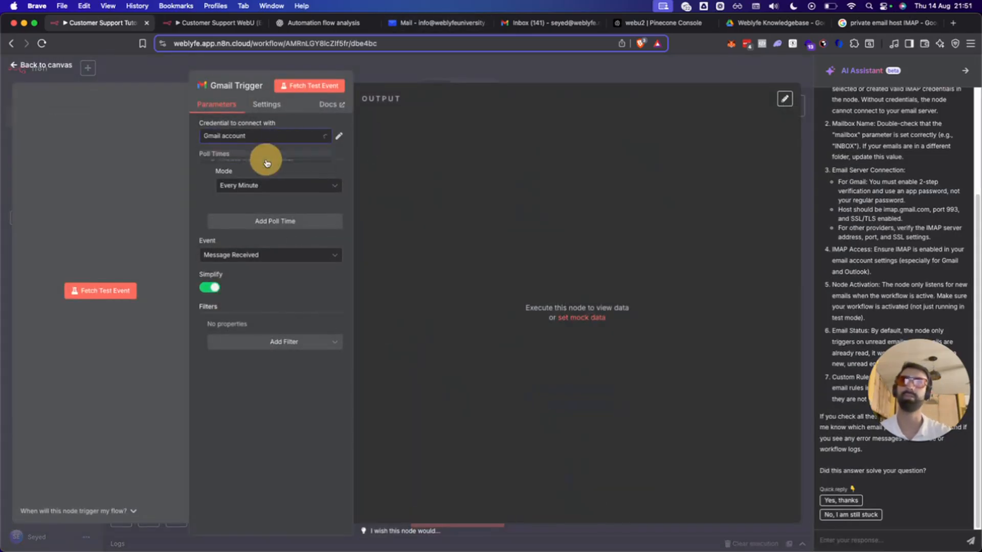
left_click(253, 192)
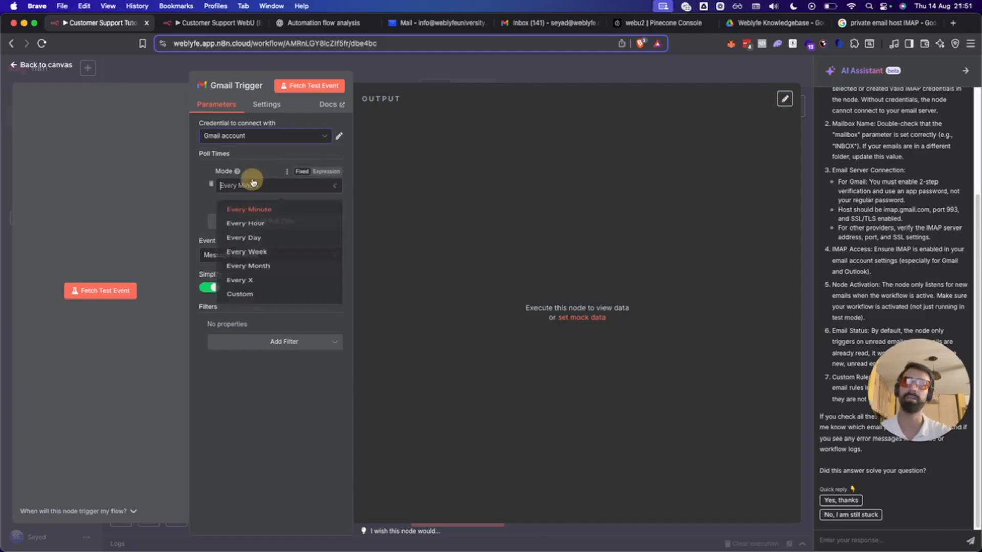
left_click(201, 201)
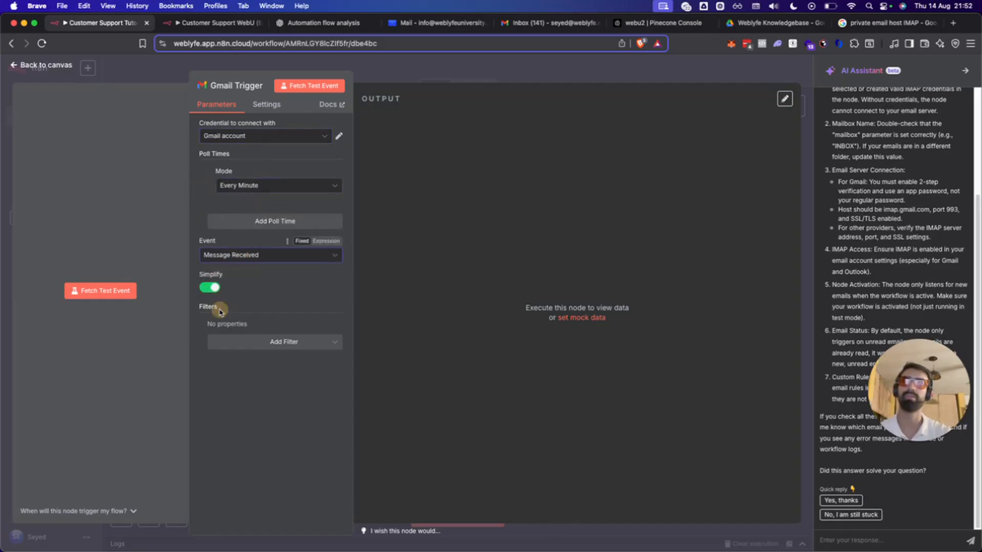
left_click(130, 292)
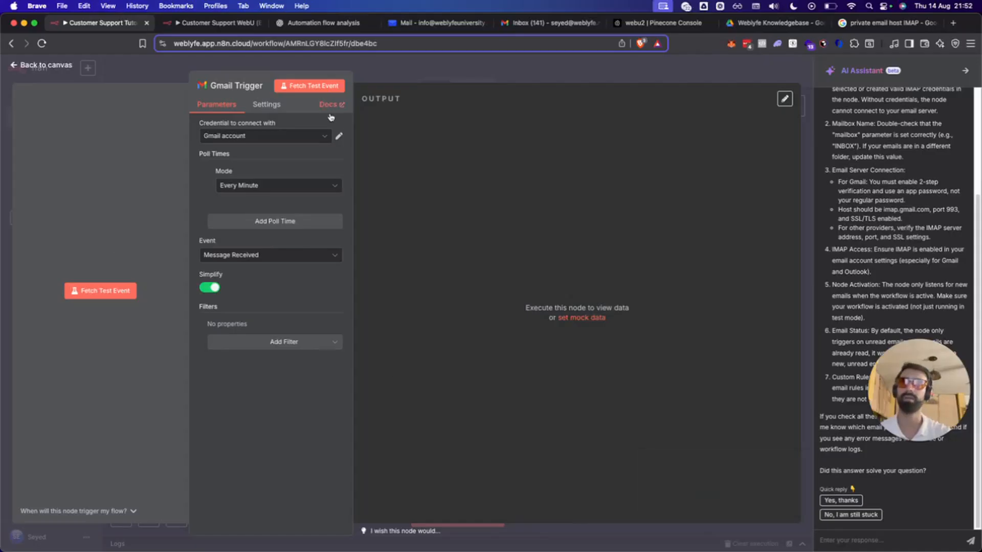
left_click(339, 136)
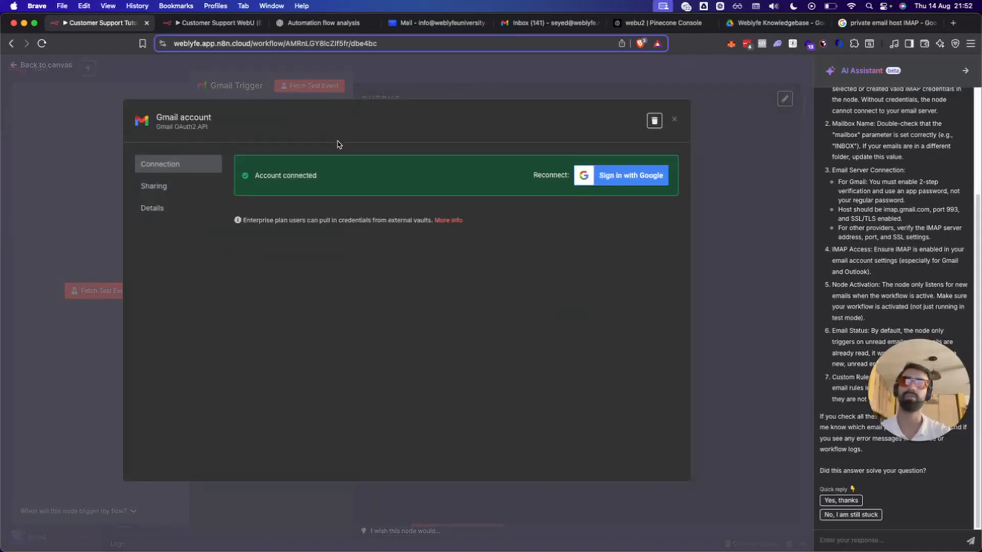
Reconnect the Gmail credential through Google sign-in, granting n8n access to the chosen account.
left_click(620, 182)
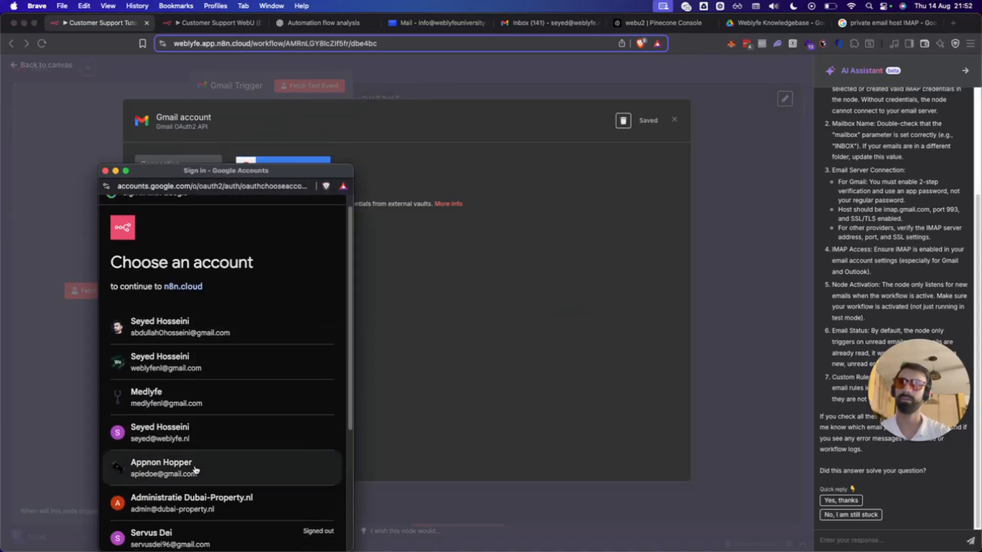
scroll(193, 478, "down", 5)
scroll(182, 351, "up", 3)
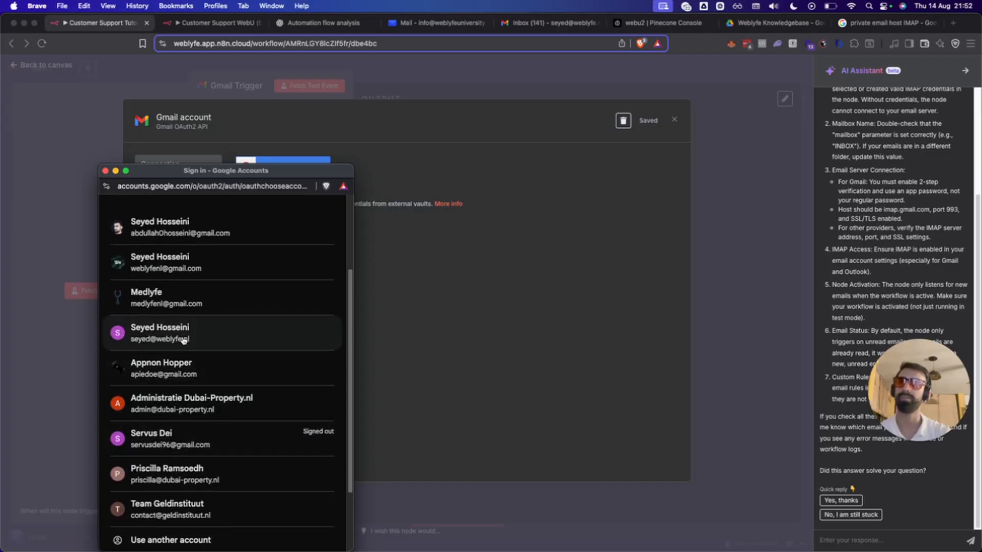
left_click(265, 334)
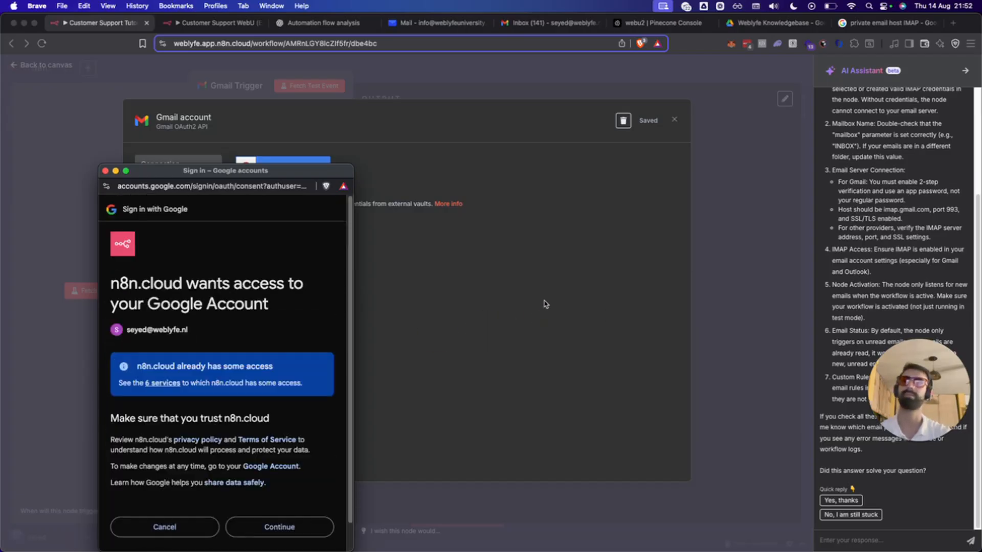
left_click(290, 526)
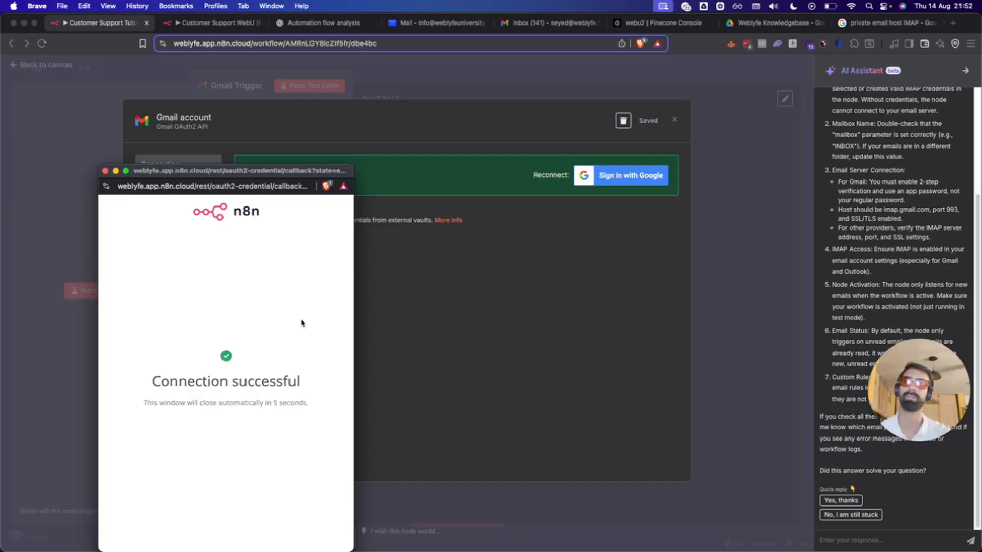
left_click(106, 171)
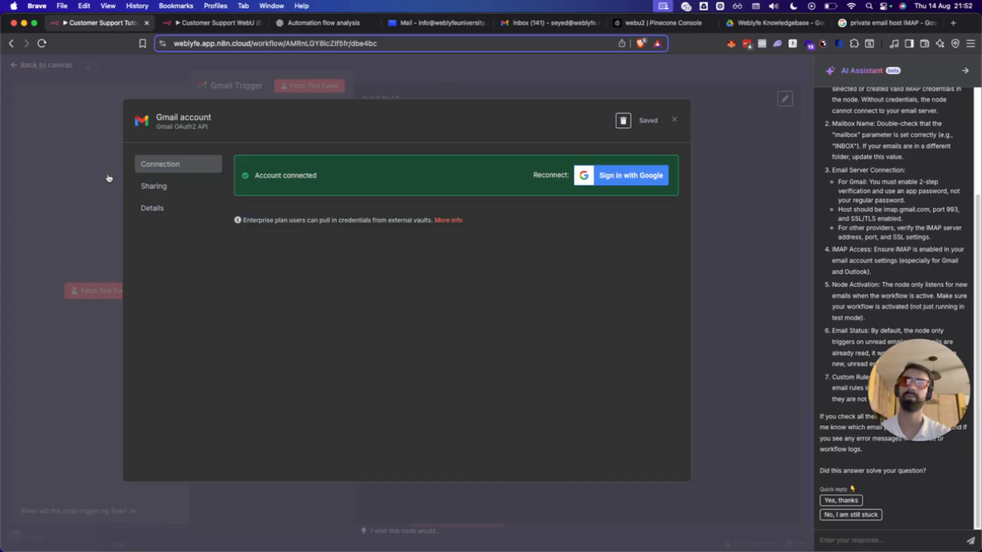
left_click(675, 121)
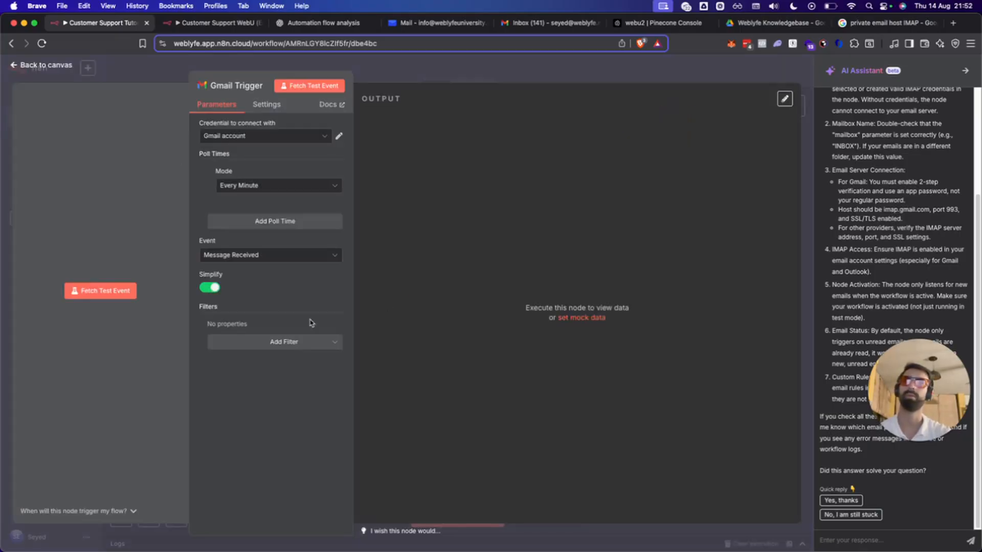
Fetch a Gmail test event twice, which finds no data, then switch browser tabs.
left_click(136, 290)
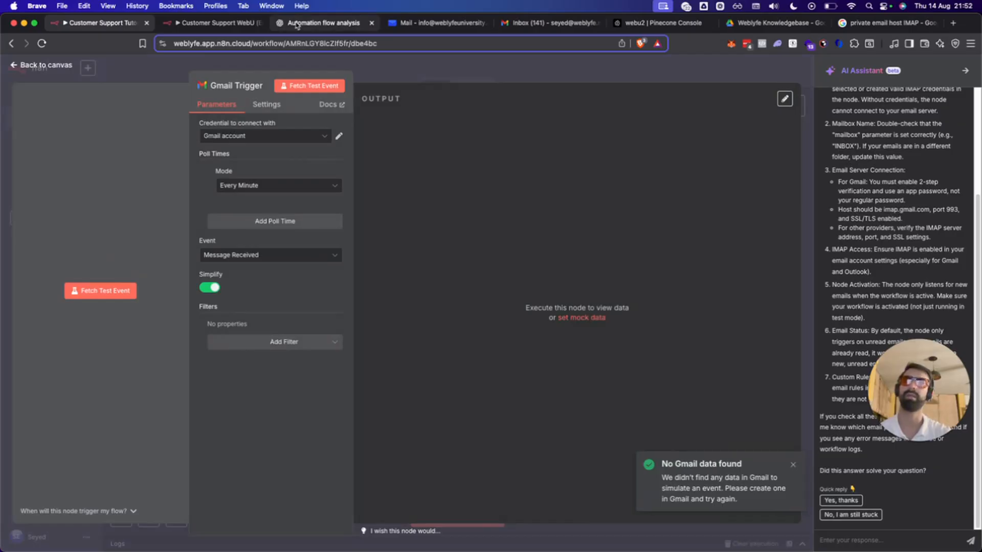
left_click(308, 86)
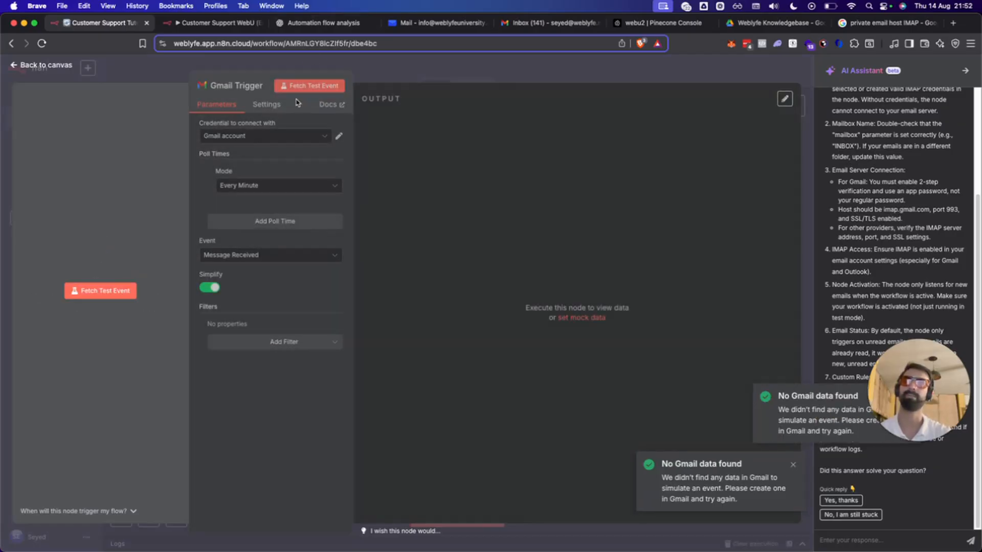
left_click(265, 105)
left_click(214, 105)
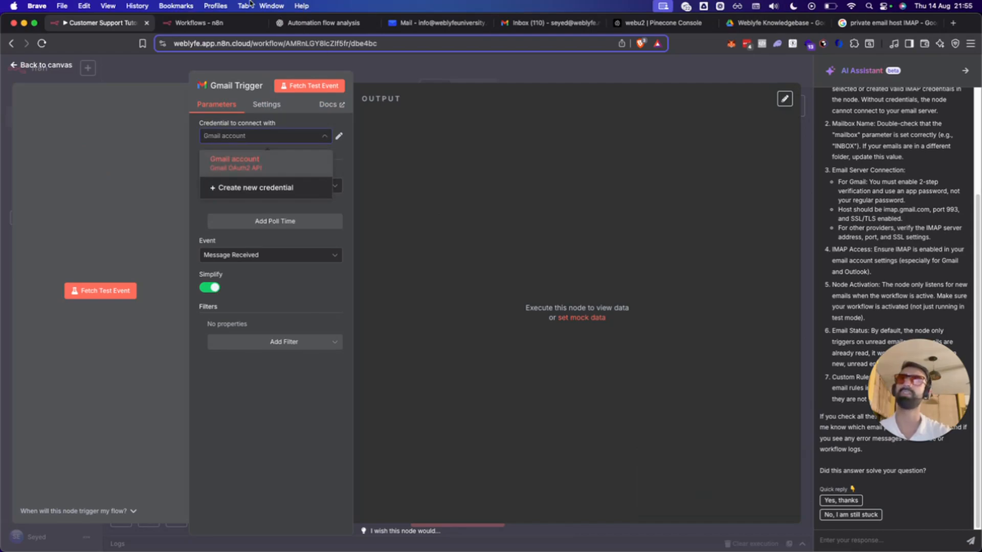
left_click(324, 22)
Replace the IMAP search tab's address with 'cloud' and load the Google Cloud console.
left_click(877, 23)
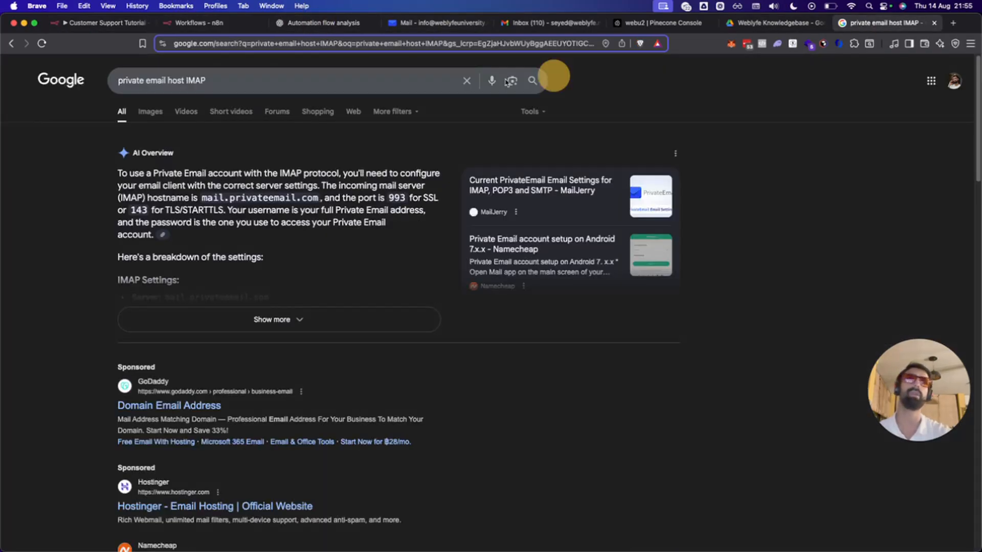
left_click(339, 41)
type("cloud")
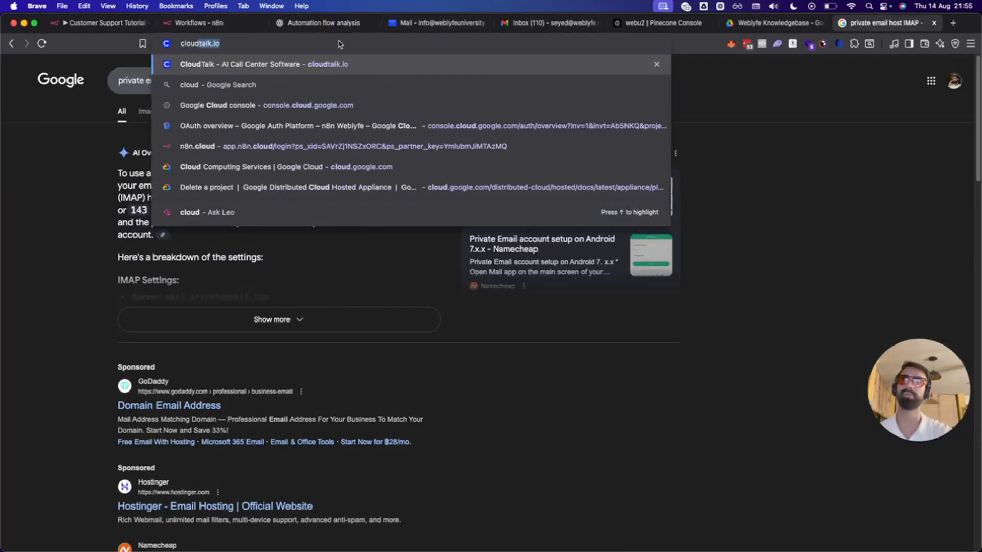
key("super+a")
type("google.cloud")
key("super+a")
type("cloud")
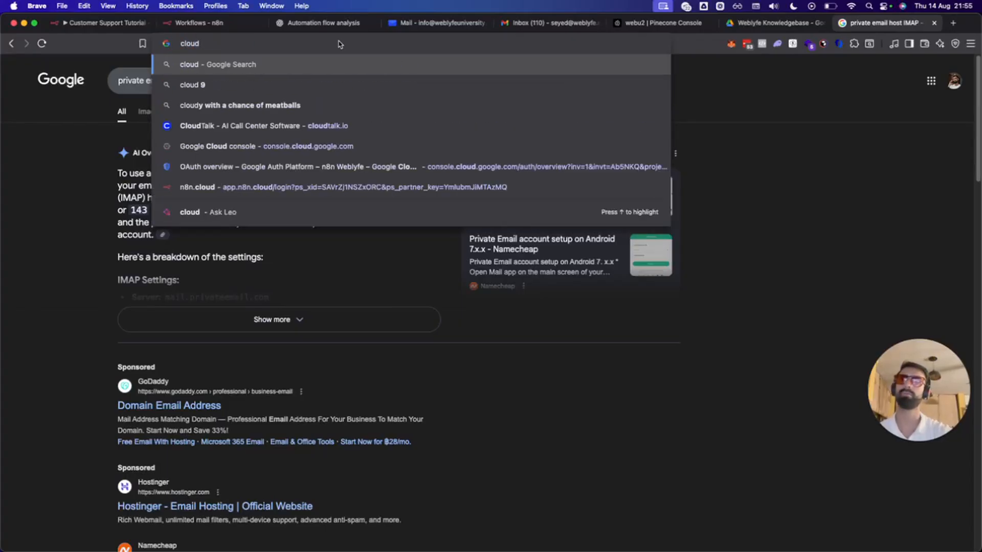
left_click(280, 143)
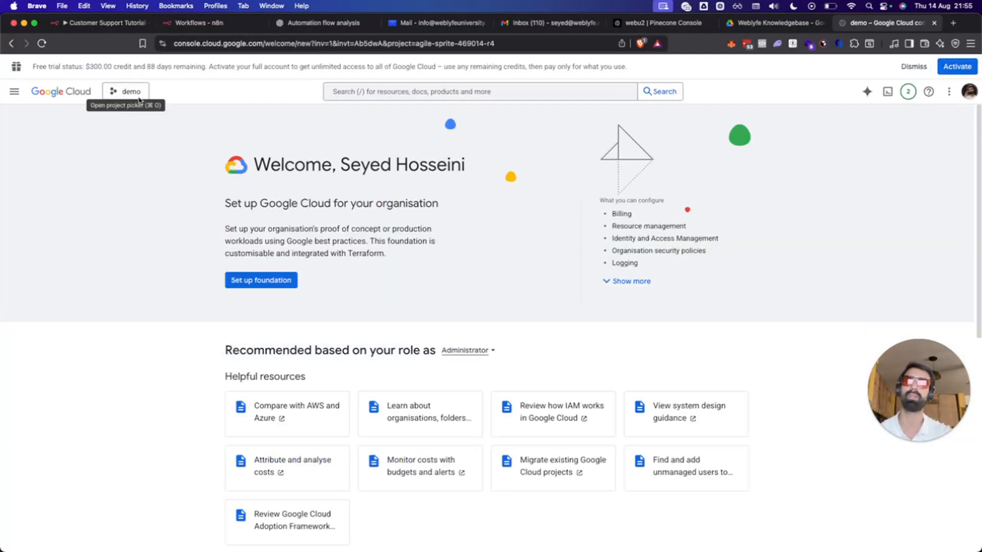
Search the console for 'gmail' and open the Gmail API result.
left_click(141, 94)
left_click(558, 122)
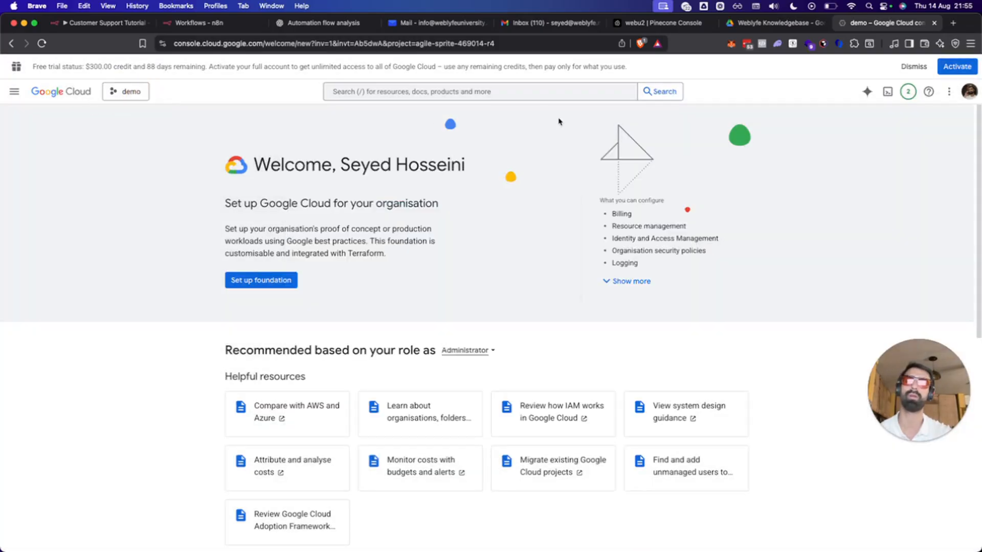
left_click(460, 91)
type("gmail")
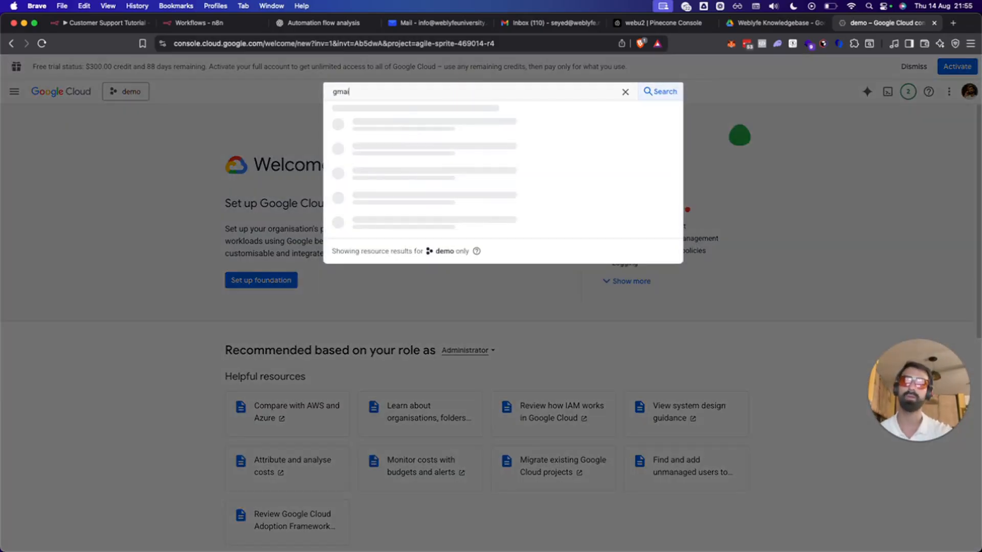
key("Return")
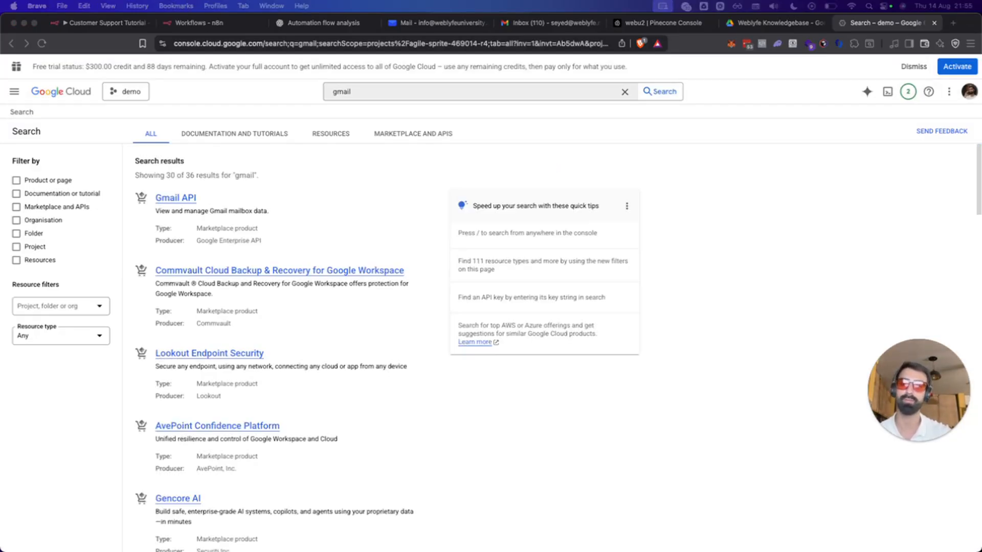
left_click(326, 209)
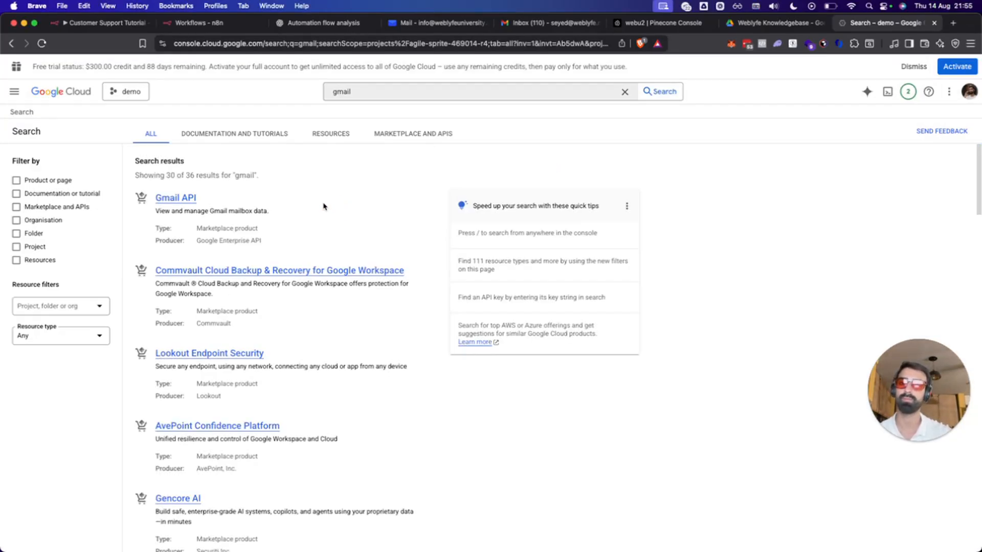
left_click(200, 198)
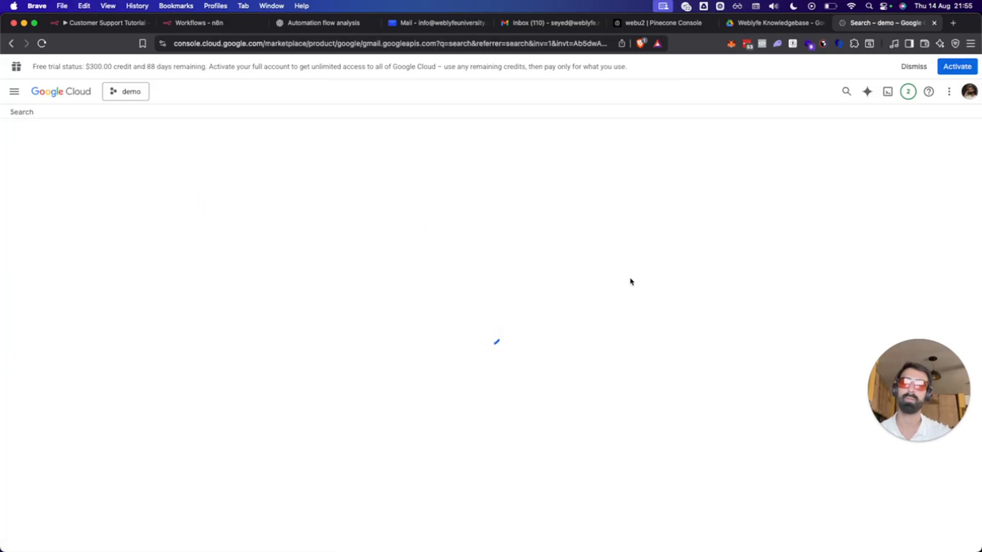
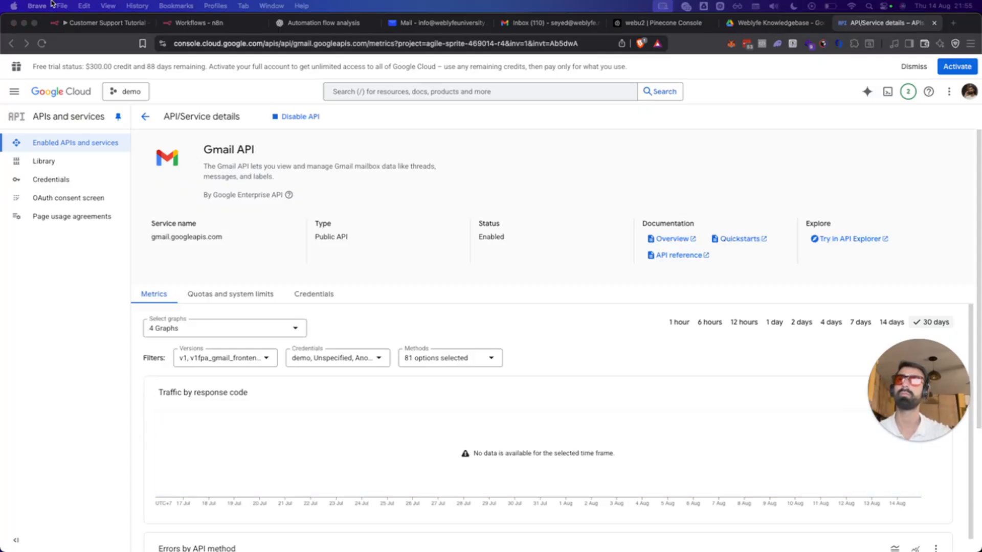
Return from Google Cloud to the n8n 'Customer Support Tutorial' workflow.
left_click(218, 24)
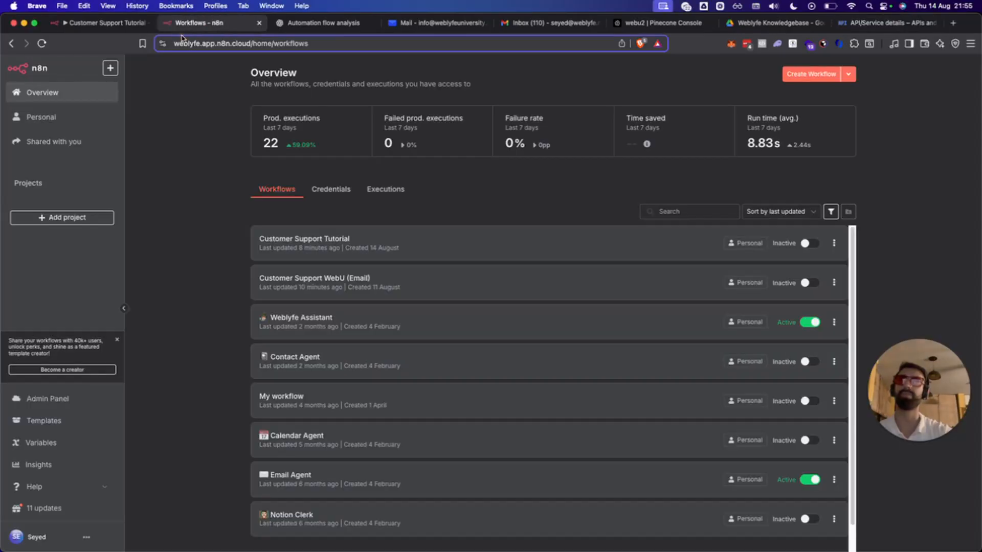
left_click(113, 24)
Retry fetching a Gmail test event with the current credential.
left_click(108, 163)
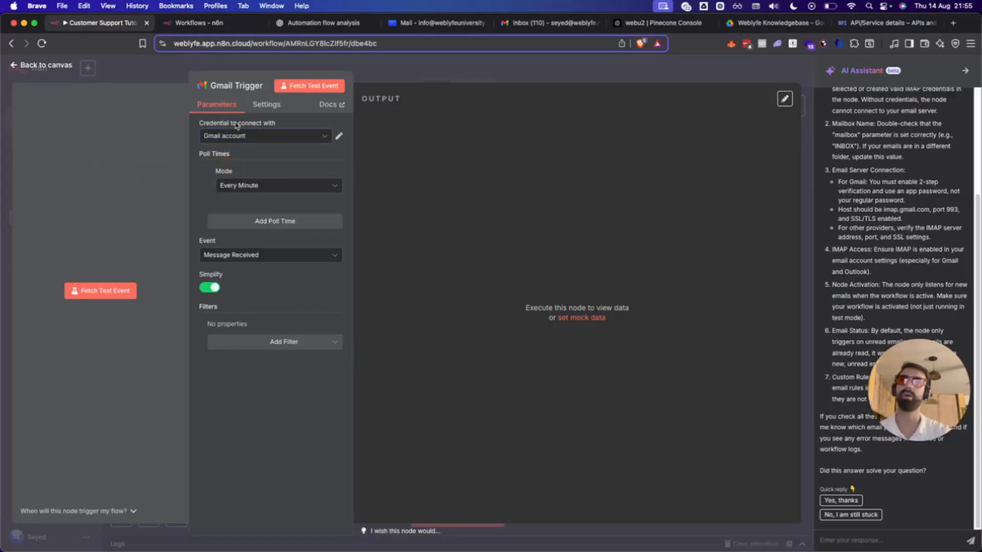
left_click(88, 291)
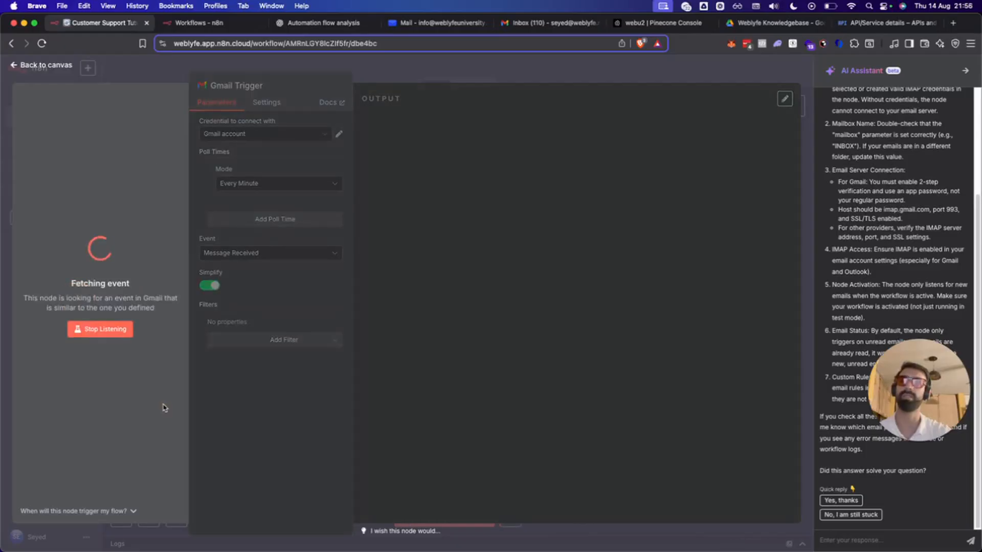
left_click(80, 291)
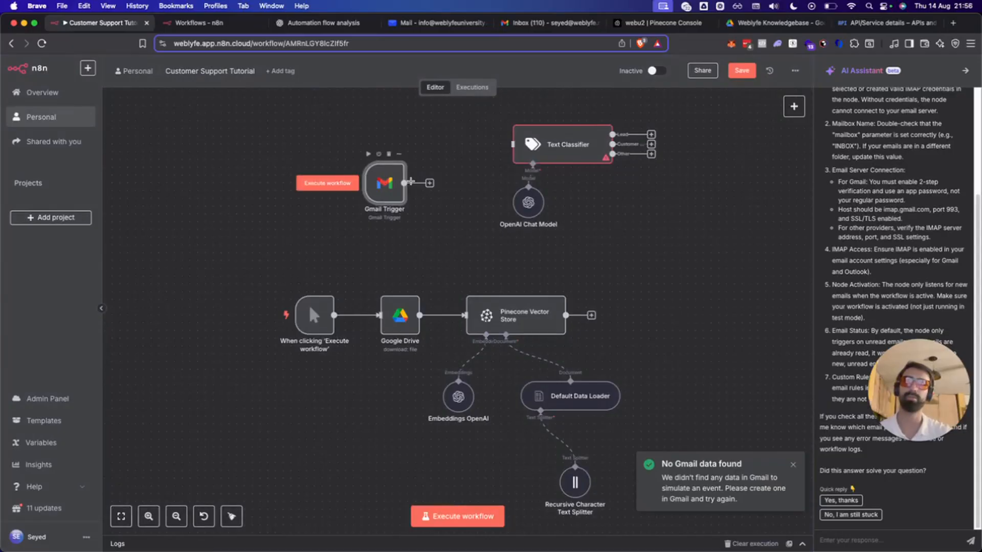
Create a new OAuth2 Gmail credential by signing in with Google and approving access.
double_click(391, 187)
left_click(264, 137)
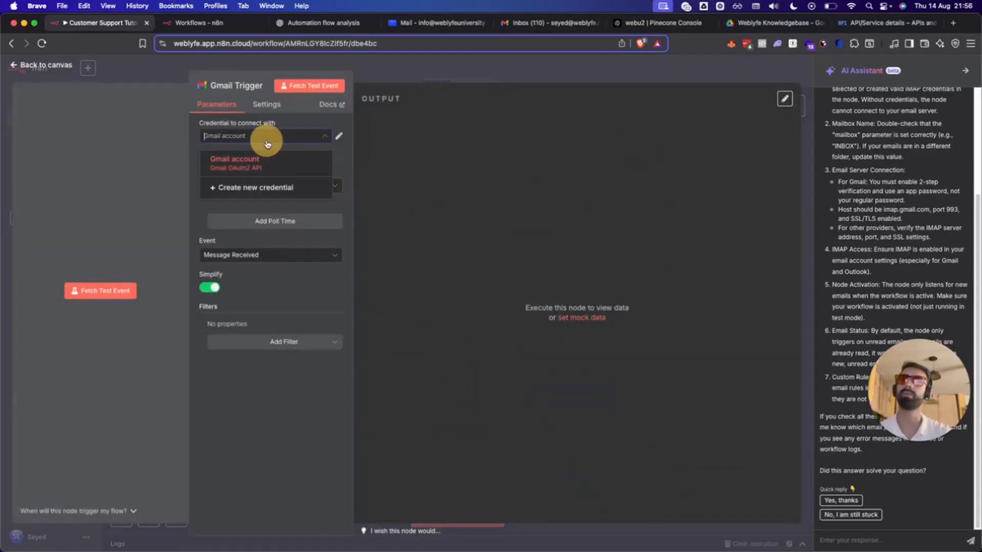
left_click(263, 190)
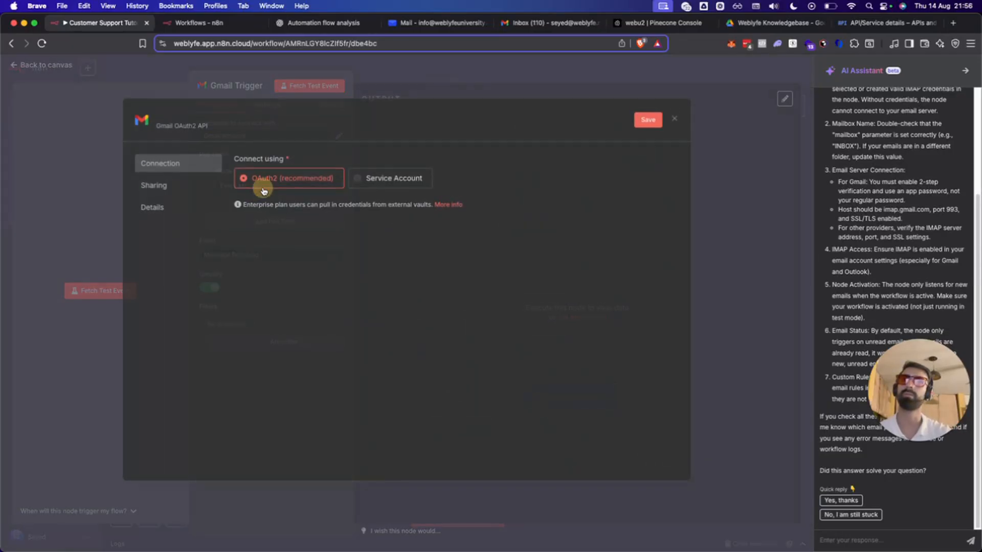
left_click(266, 182)
left_click(279, 215)
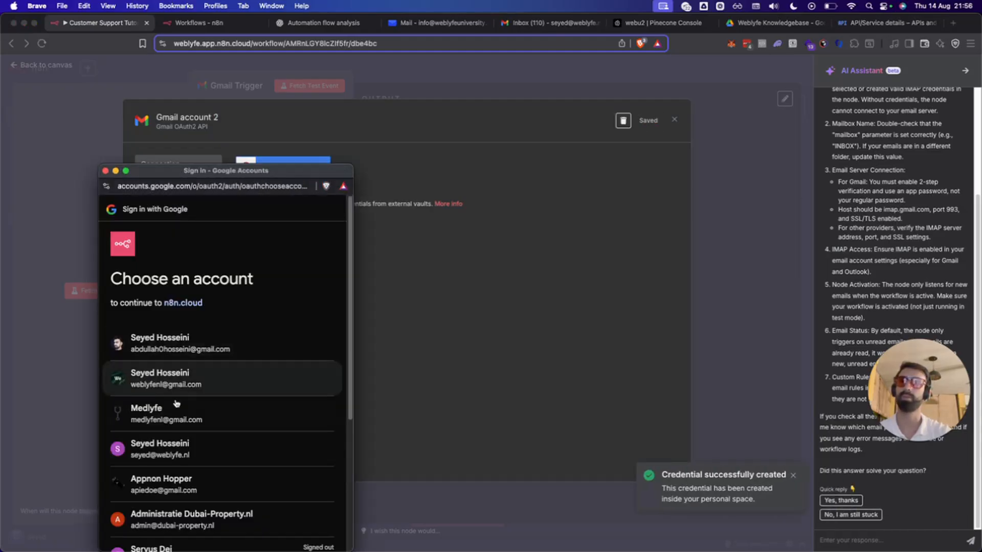
left_click(182, 453)
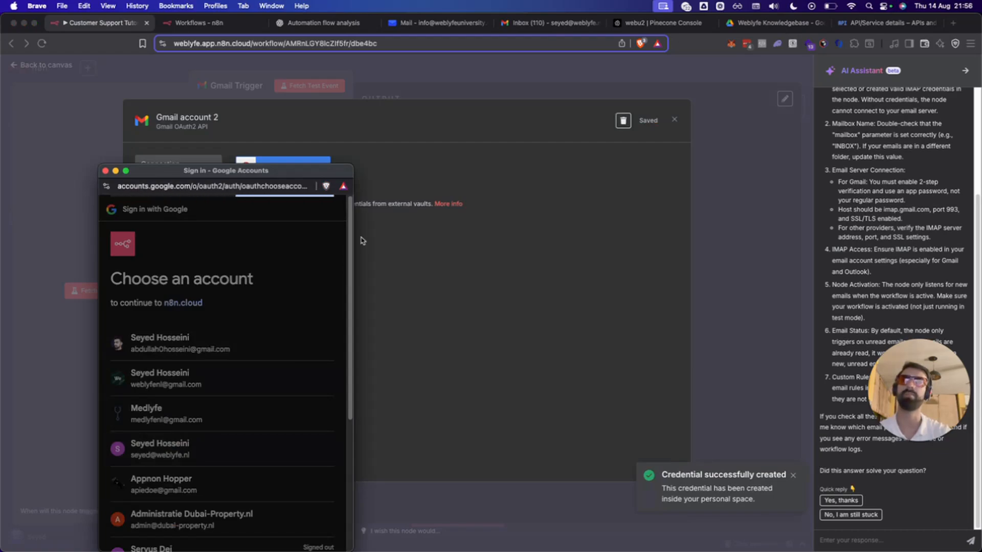
left_click(259, 524)
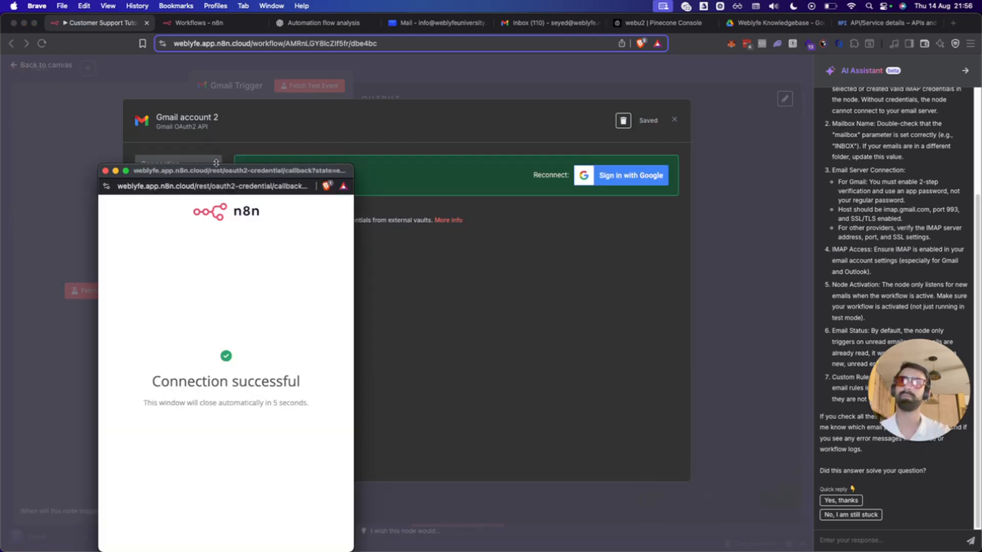
left_click_drag(232, 174, 235, 92)
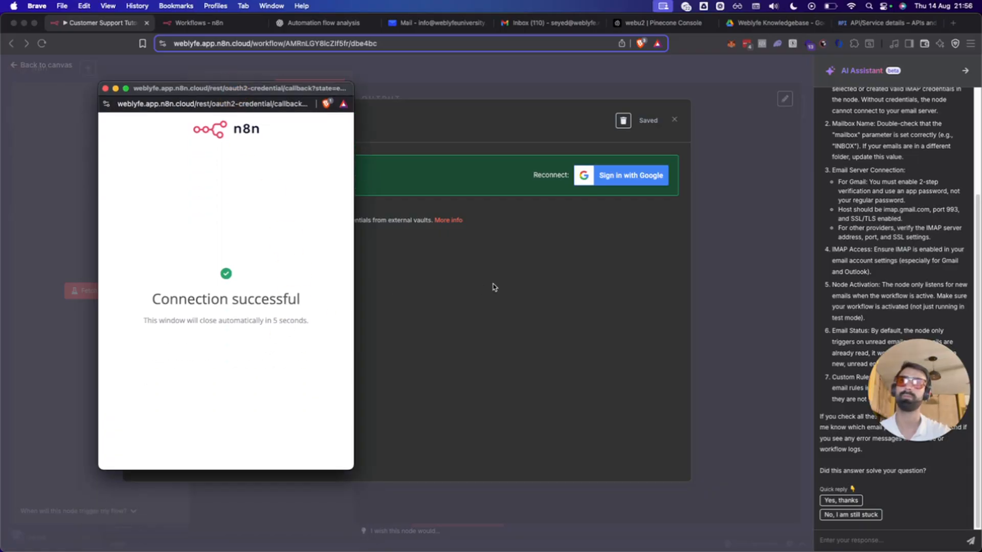
left_click(231, 241)
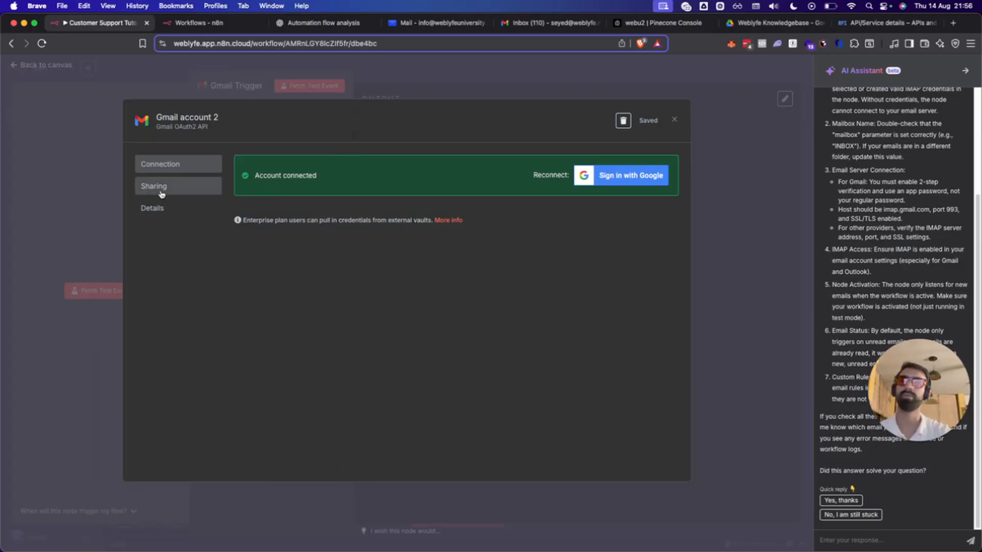
Select 'Gmail account 2' as the trigger credential and fetch a test event, which finds no data.
left_click(216, 122)
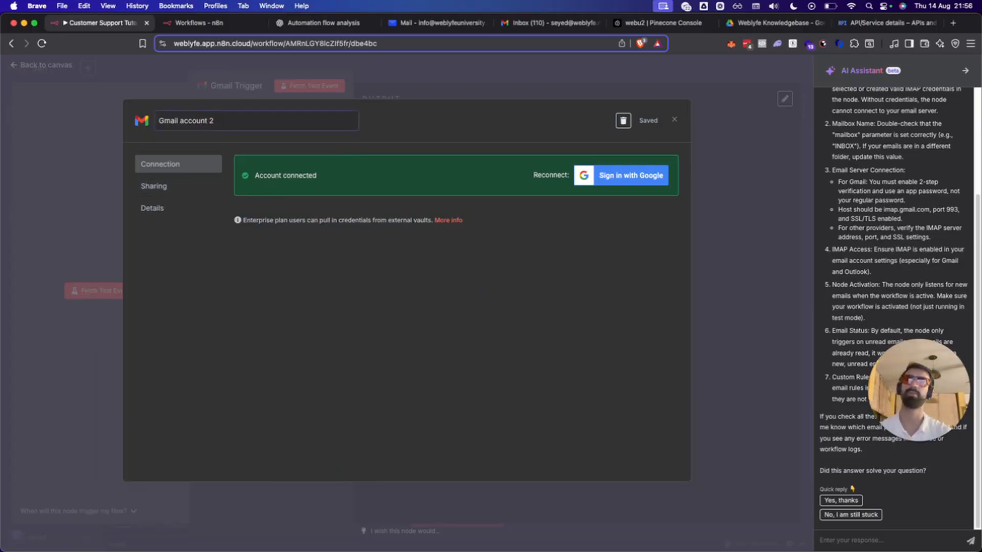
left_click(138, 83)
left_click(246, 137)
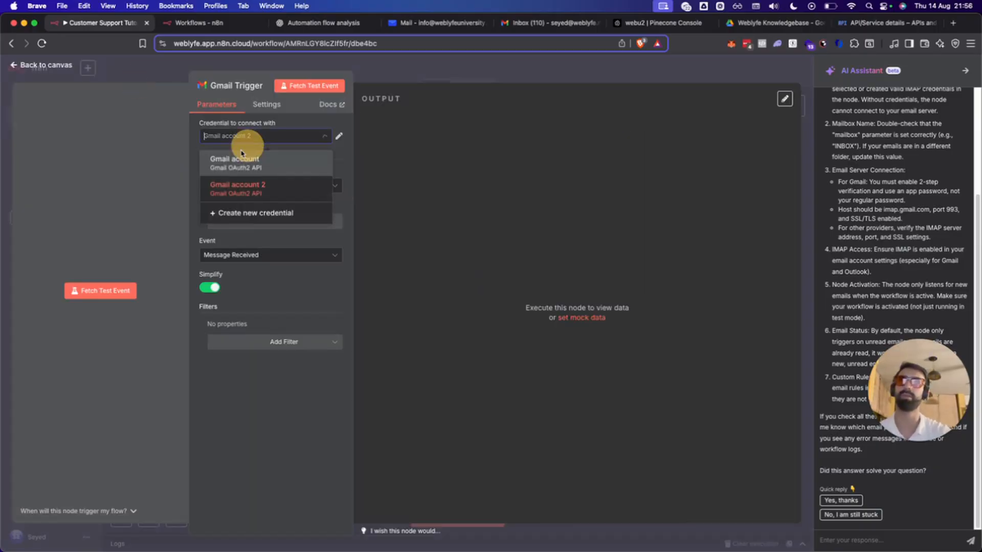
left_click(131, 210)
left_click(127, 290)
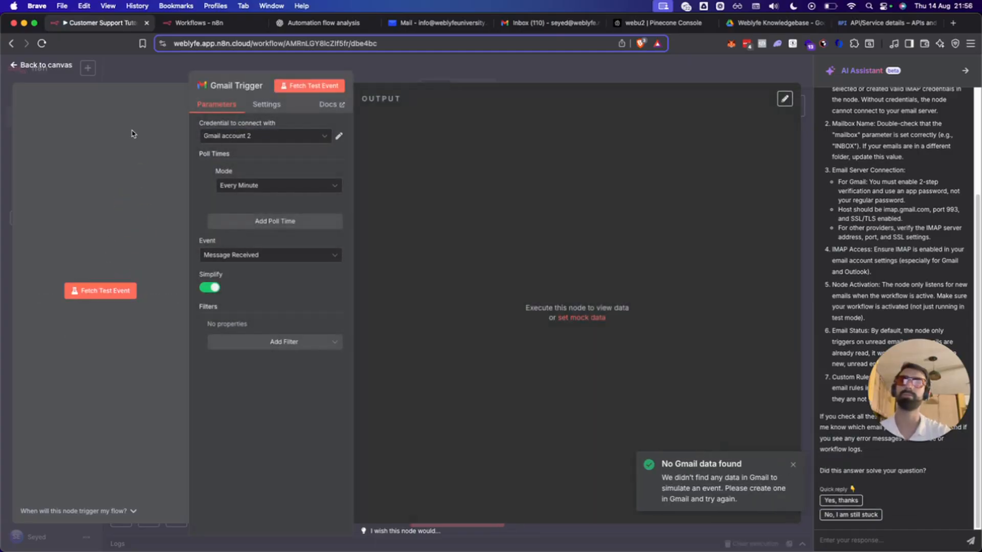
Switch the Gmail Trigger back to 'Gmail account' and fetch the test email.
left_click(245, 137)
left_click(225, 156)
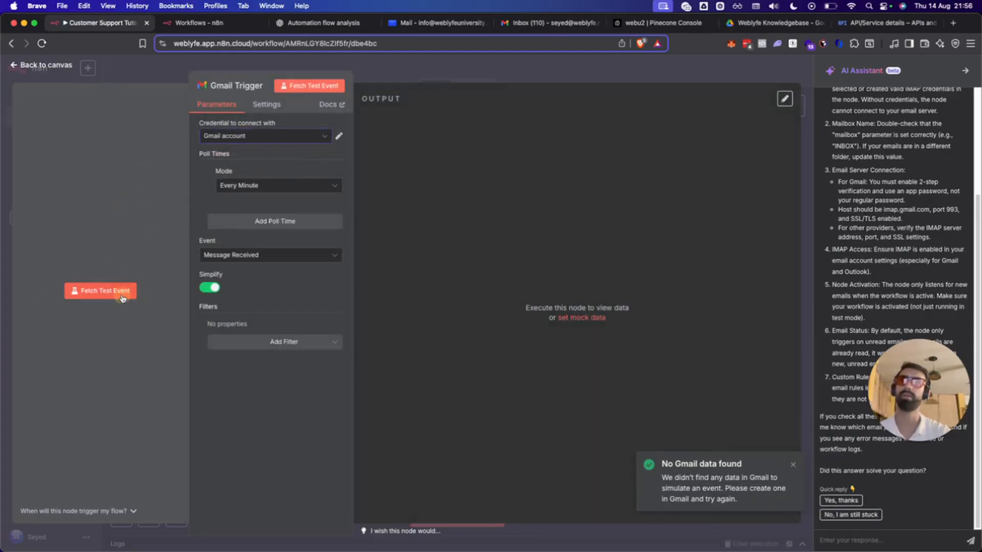
left_click(120, 290)
left_click(115, 208)
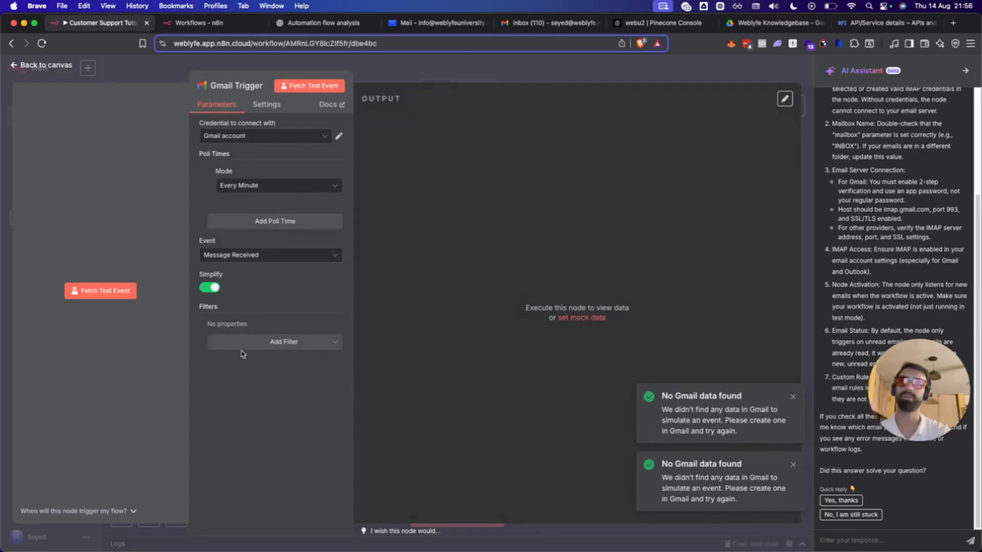
key("Escape")
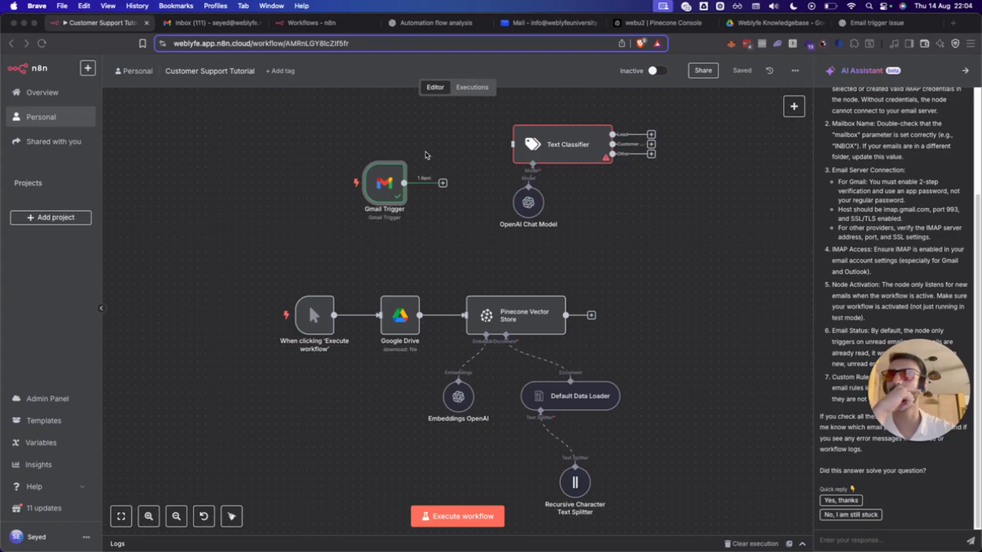
Reopen the Gmail Trigger to inspect the fetched 'hallo' email, then return to the canvas.
mouse_move(382, 182)
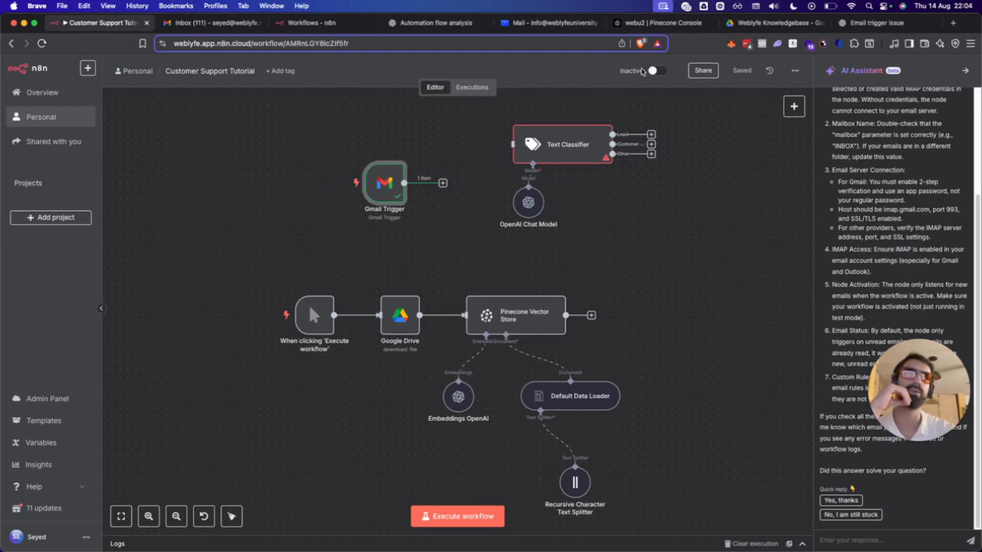
double_click(390, 188)
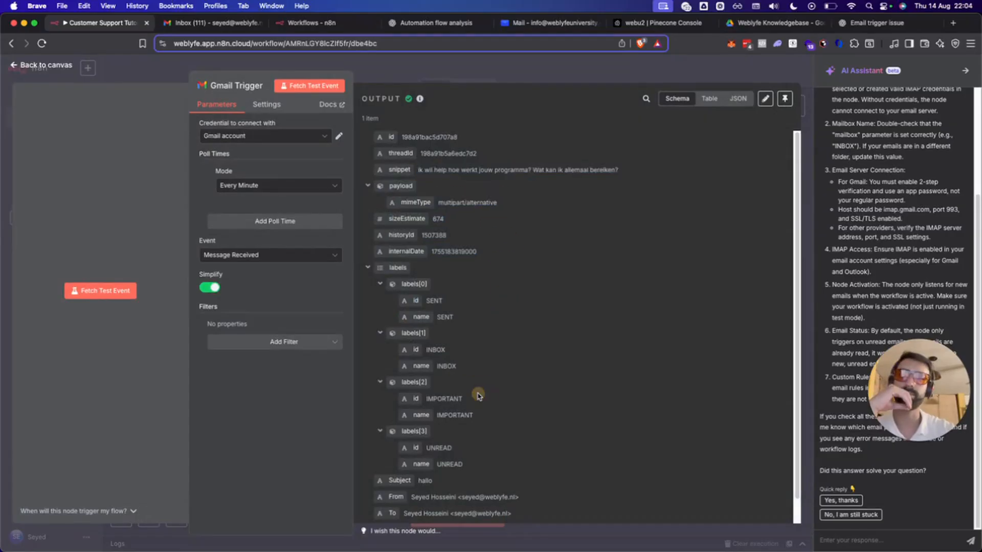
scroll(491, 399, "down", 2)
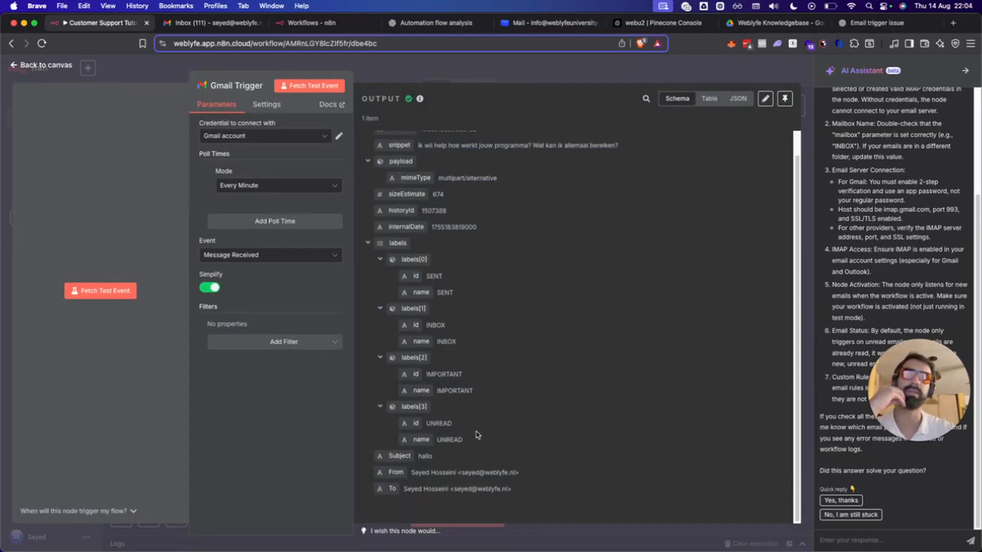
scroll(476, 435, "up", 3)
key("Escape")
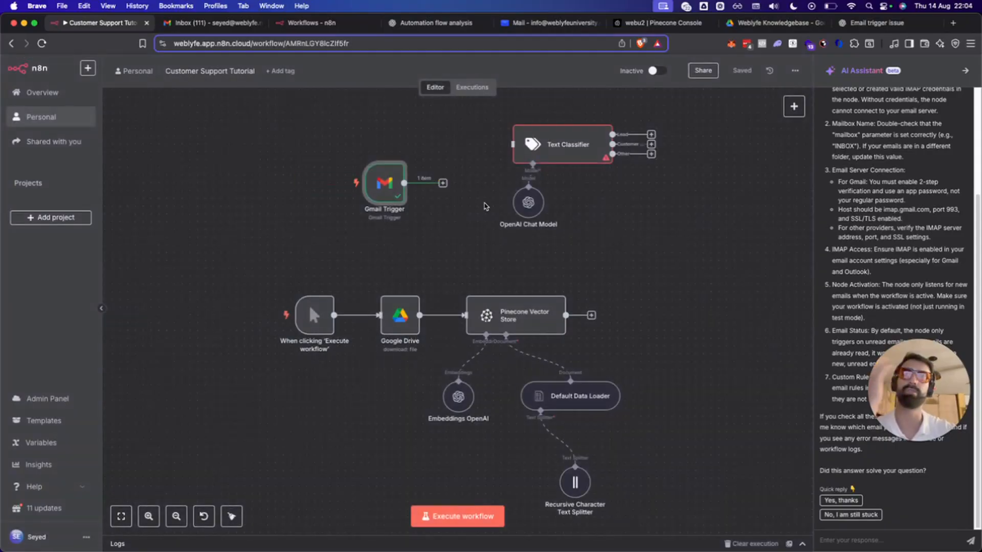
Connect the Gmail Trigger to the Text Classifier and browse the payload and labels input fields.
left_click_drag(443, 182, 527, 153)
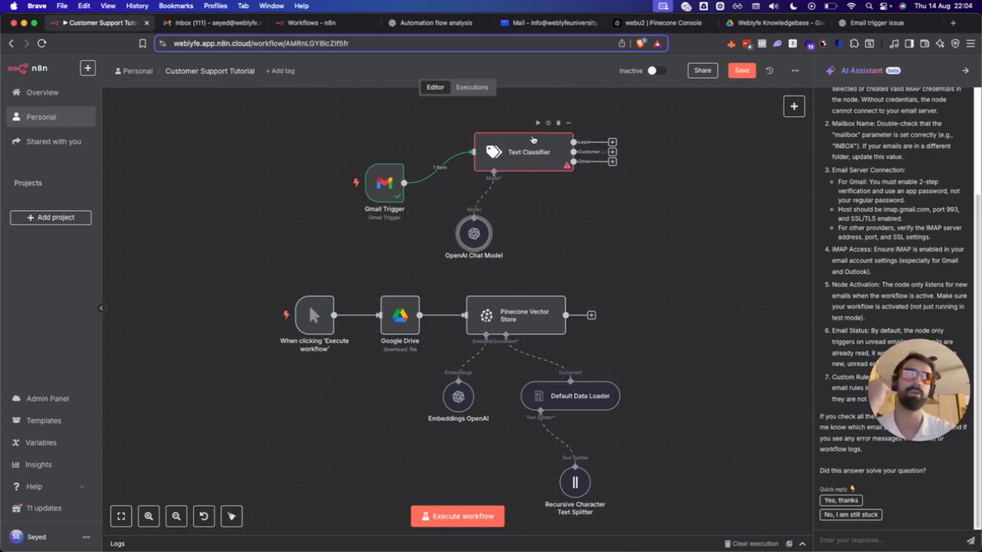
double_click(524, 153)
left_click(330, 138)
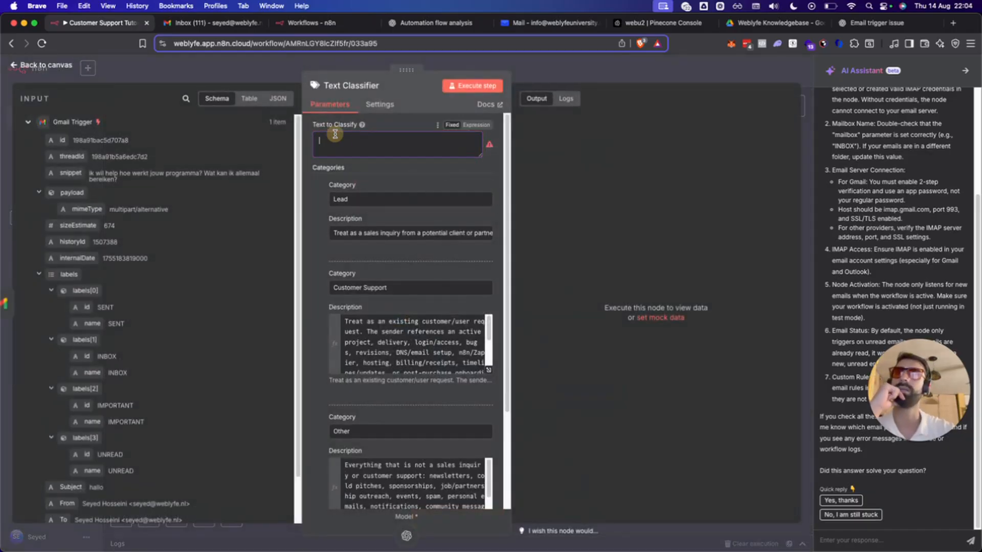
left_click(37, 193)
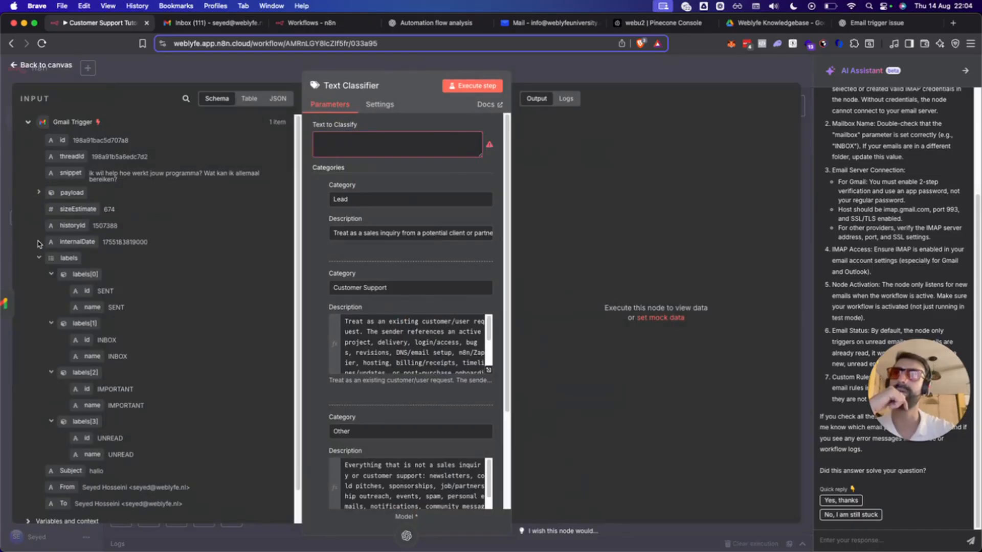
left_click(37, 258)
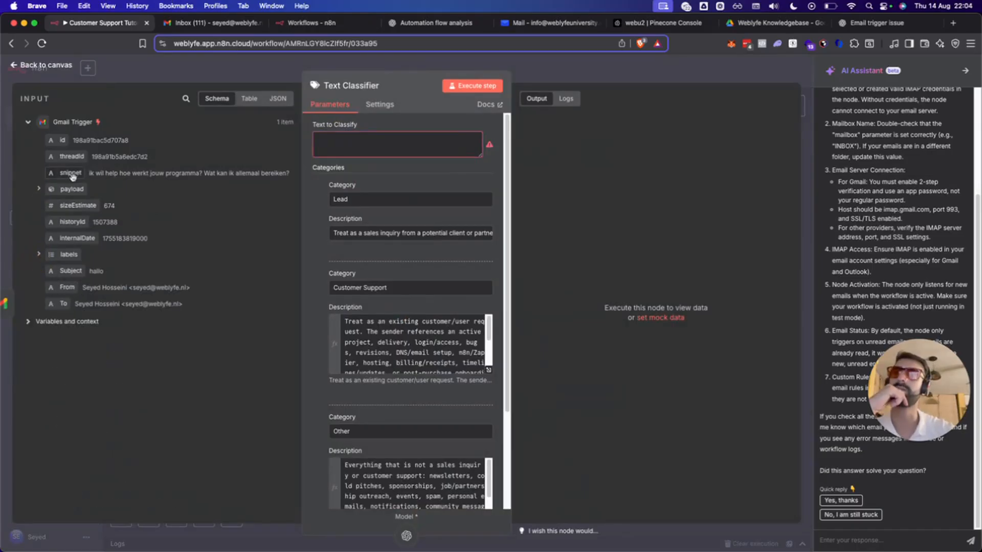
left_click(40, 191)
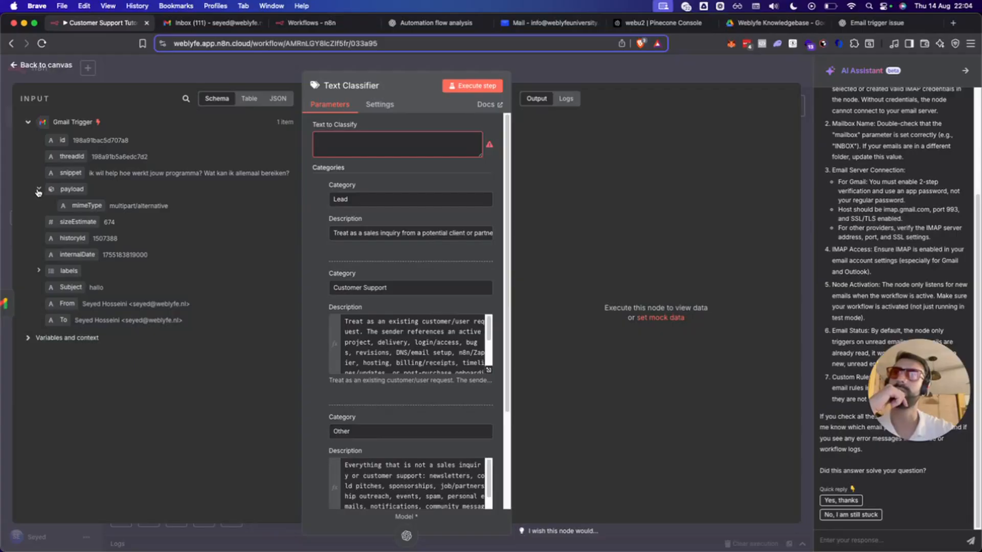
left_click(39, 270)
scroll(176, 326, "down", 2)
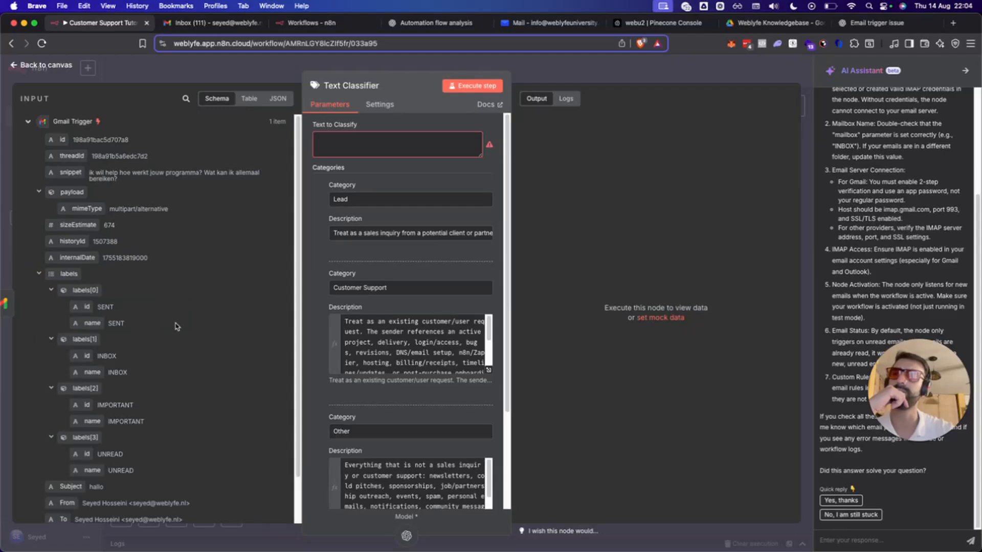
left_click(32, 493)
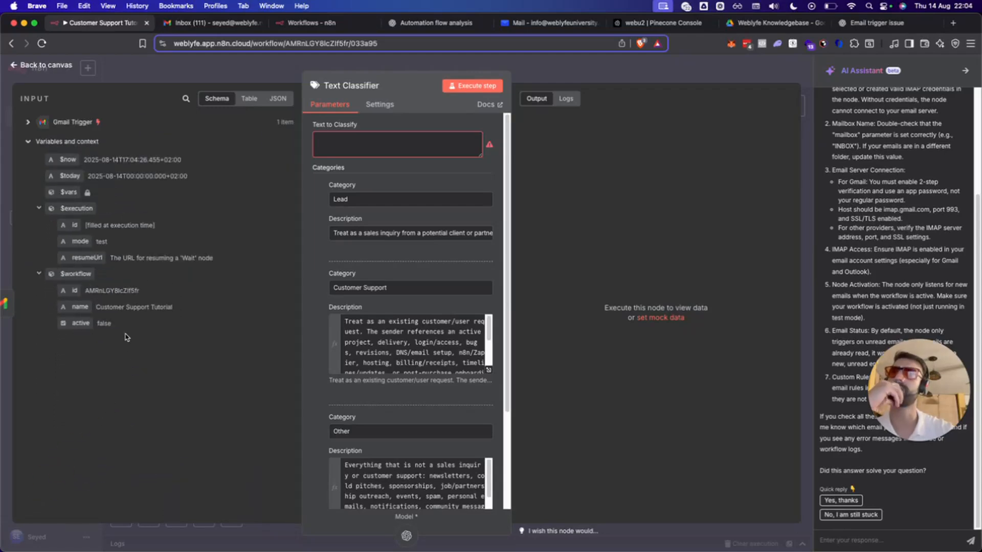
Map the email snippet into the Text to Classify field.
left_click(28, 121)
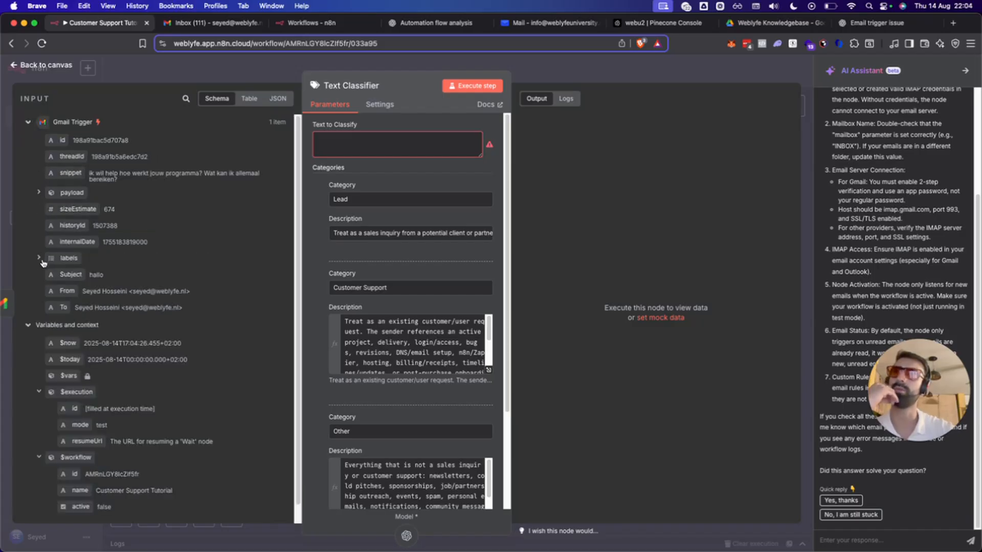
scroll(167, 256, "down", 1)
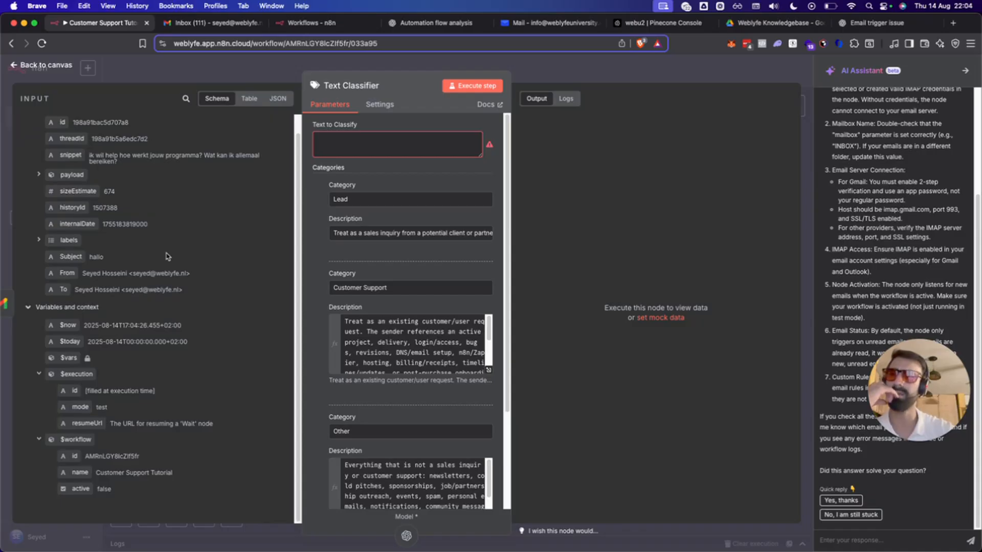
scroll(167, 257, "up", 1)
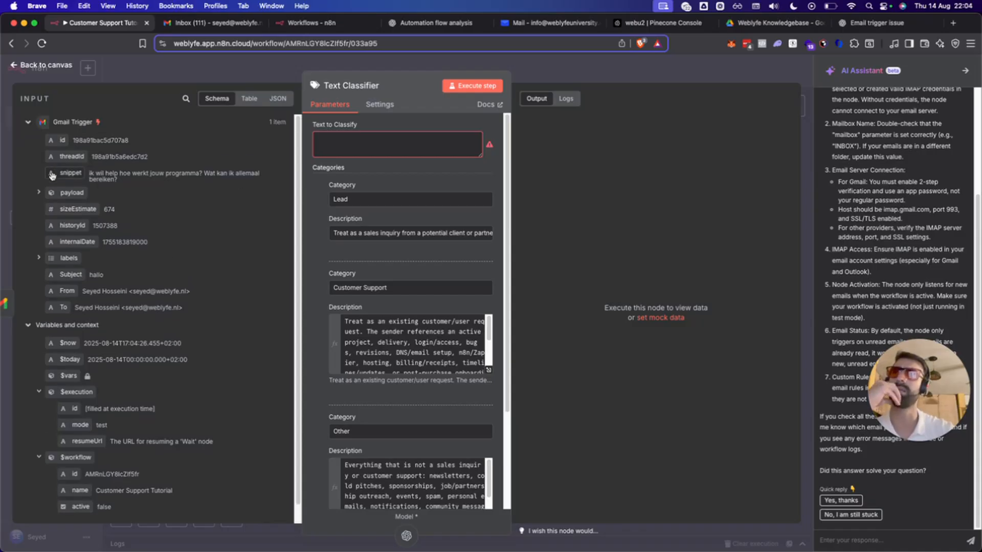
left_click_drag(52, 175, 351, 143)
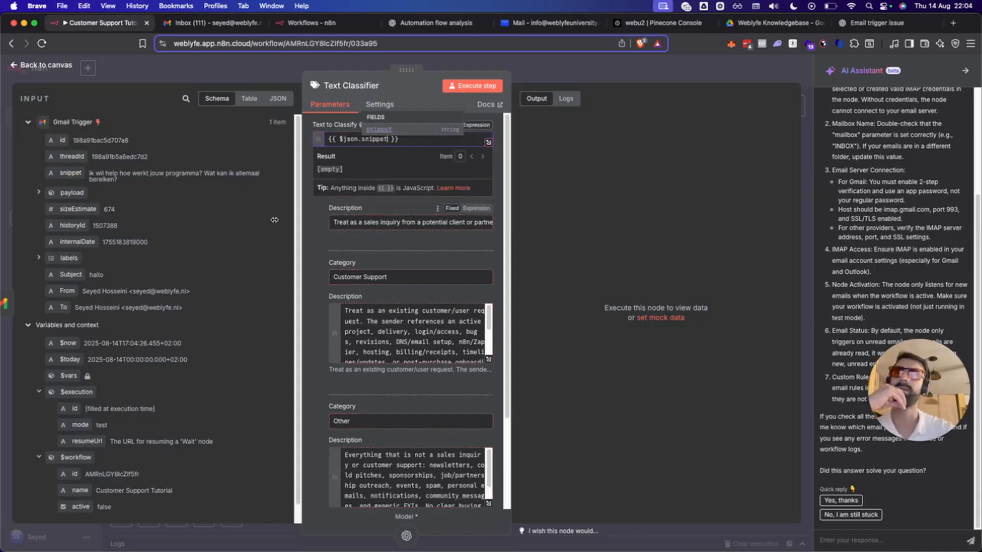
left_click(311, 225)
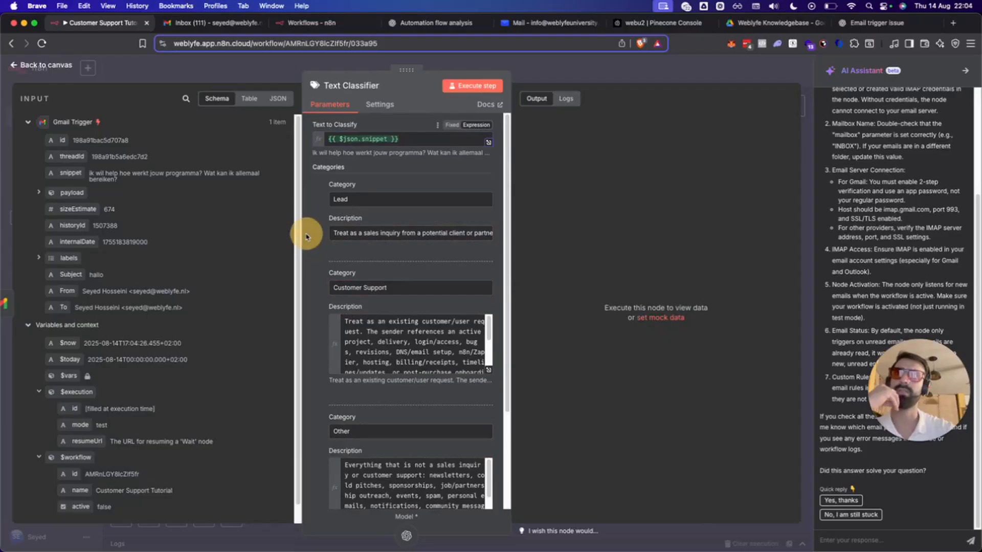
Expand payload and labels[0]–[3], then execute the classifier, routing 'hallo' down the Lead Branch.
left_click(39, 257)
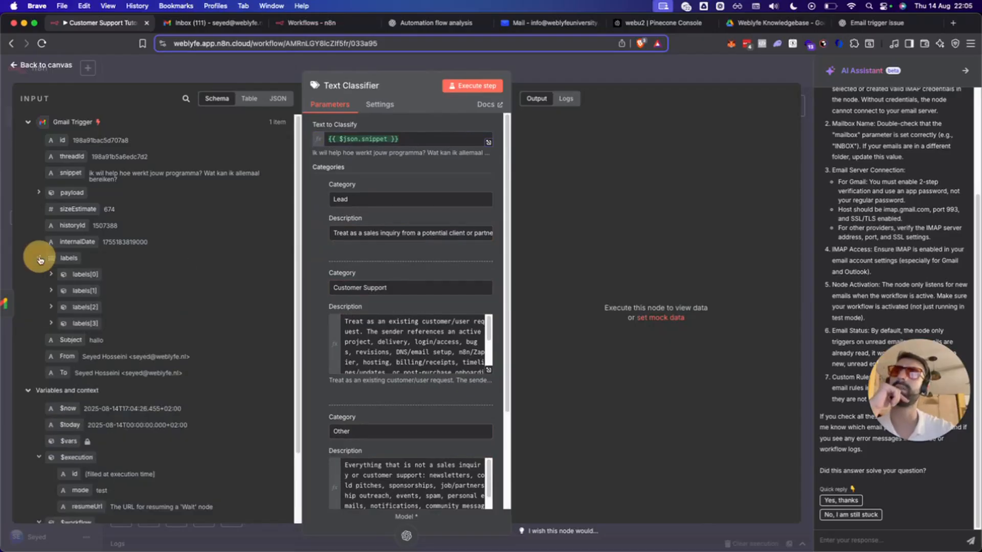
left_click(37, 193)
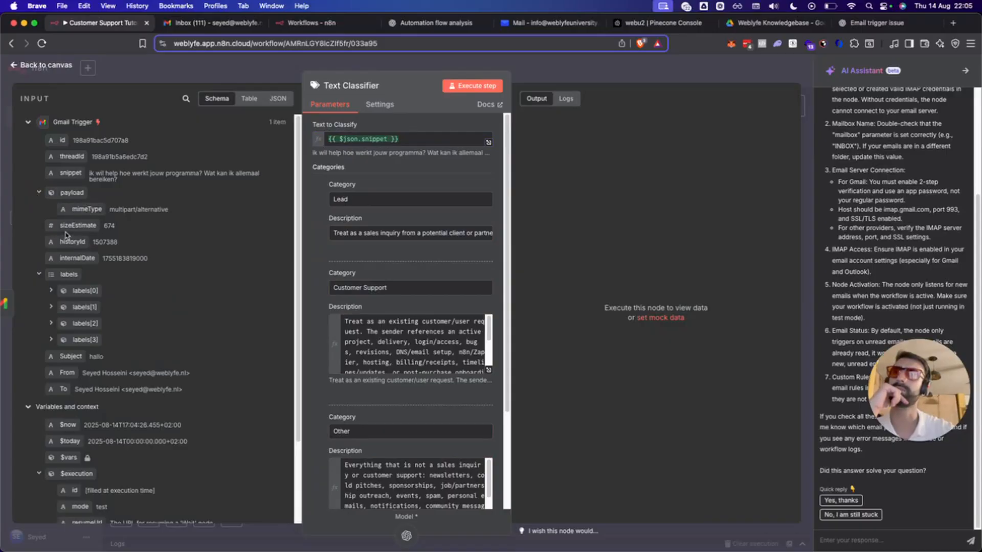
left_click(50, 308)
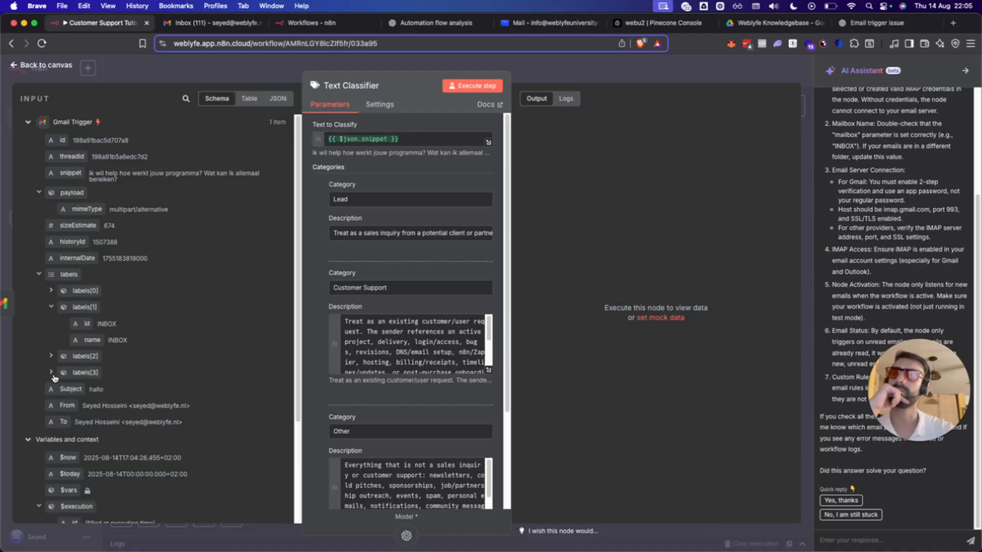
left_click(51, 356)
left_click(51, 405)
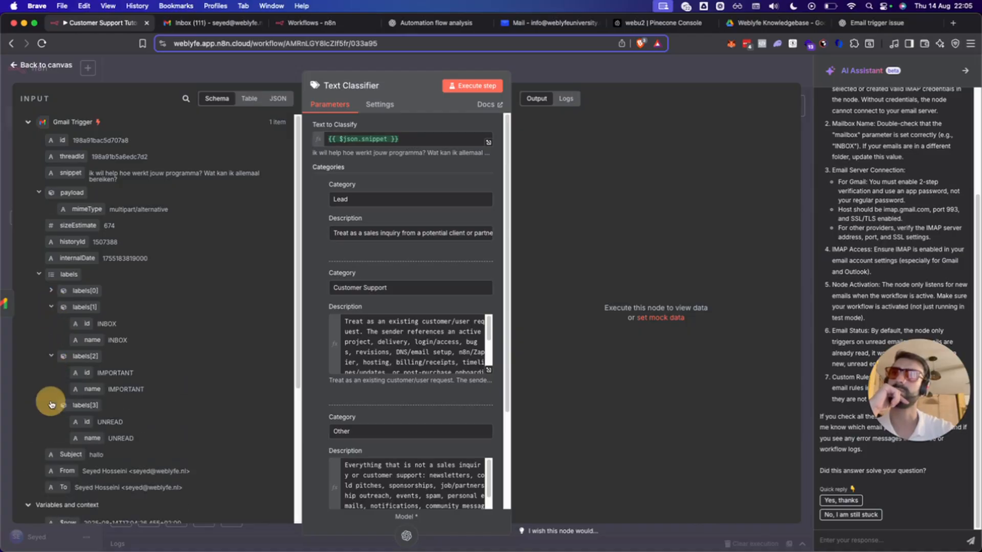
left_click(50, 291)
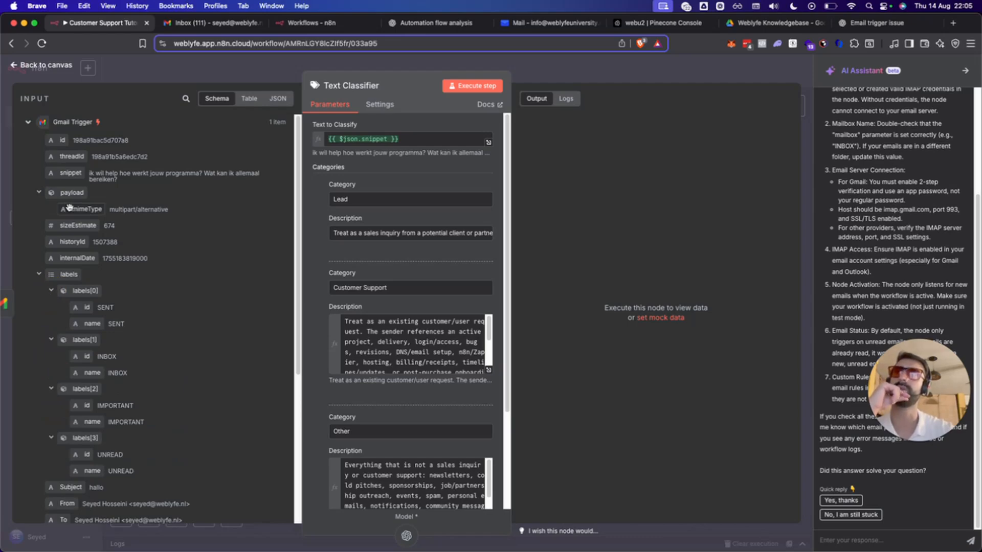
scroll(84, 213, "down", 5)
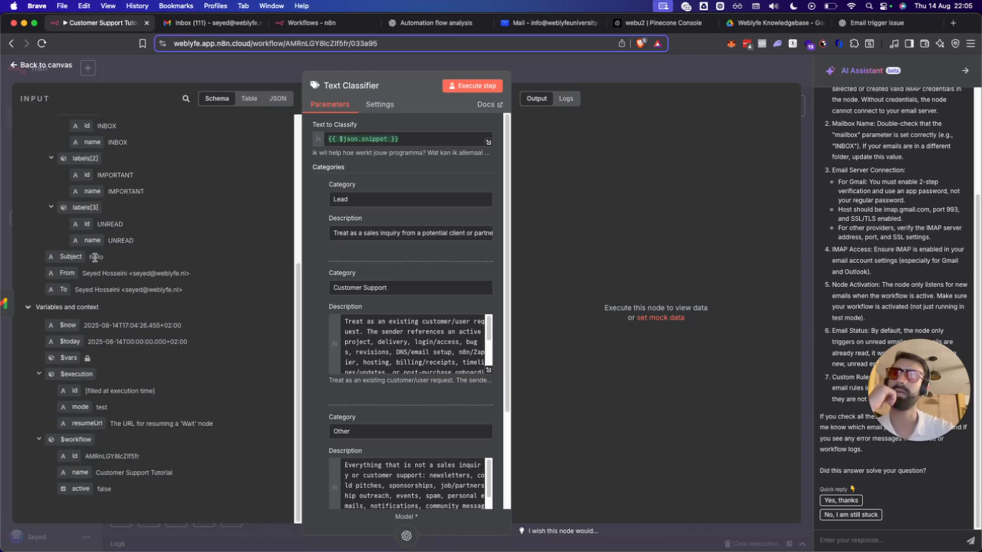
scroll(153, 389, "up", 5)
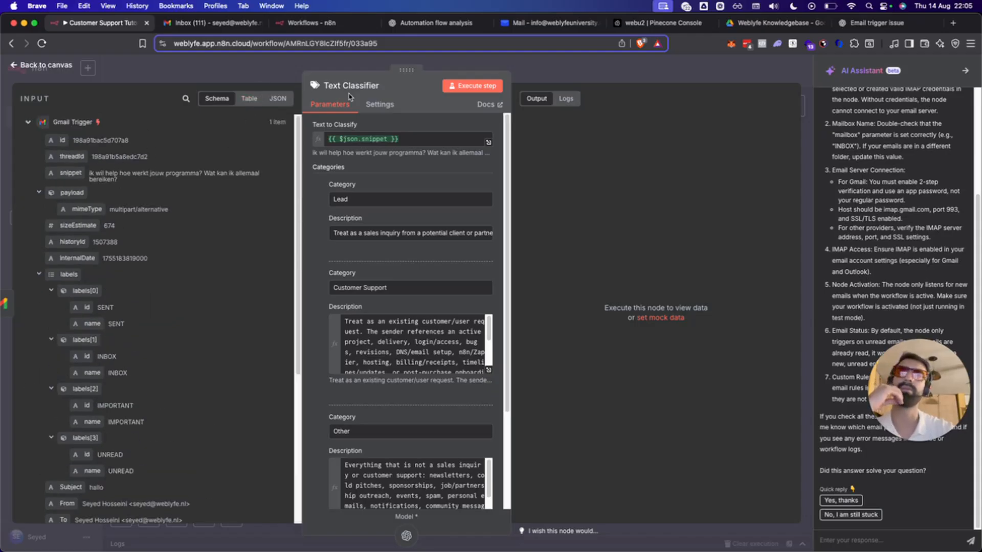
scroll(433, 374, "down", 5)
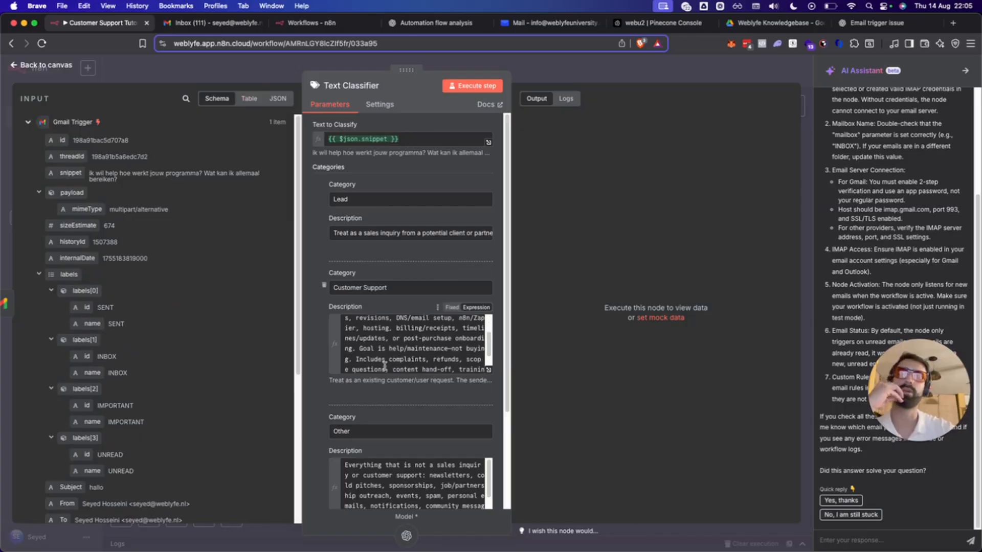
scroll(450, 230, "up", 3)
left_click(469, 87)
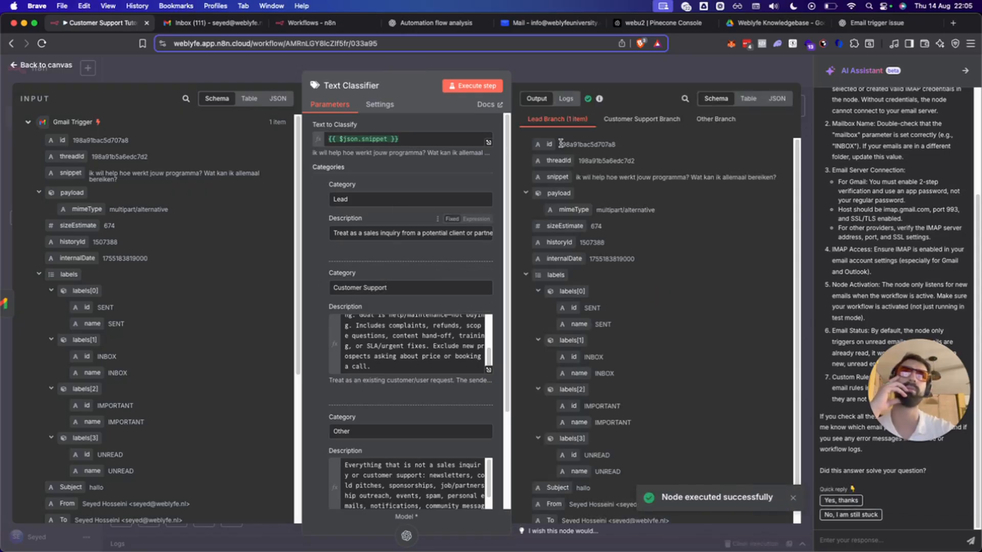
Return to the canvas and reposition the Gmail Trigger node.
left_click(517, 59)
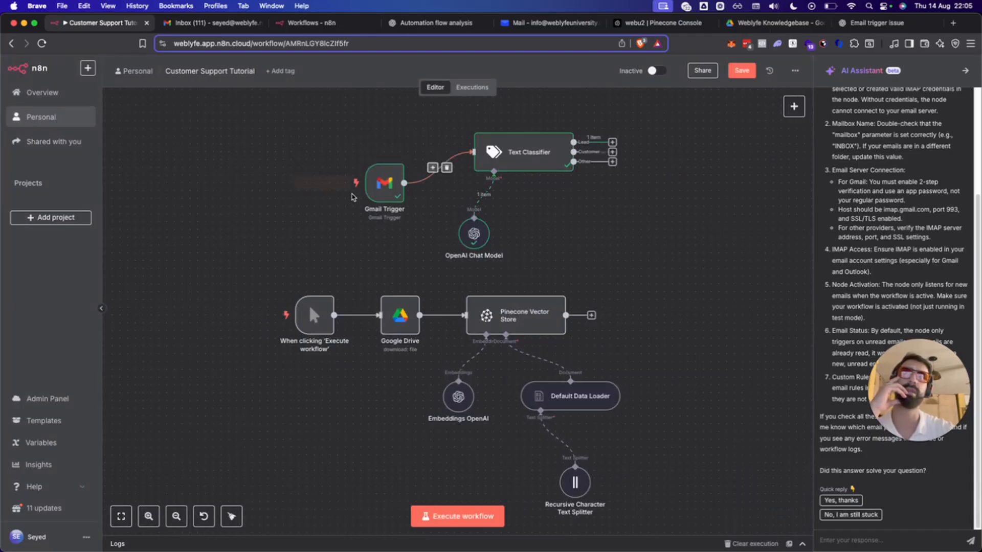
left_click_drag(392, 182, 402, 159)
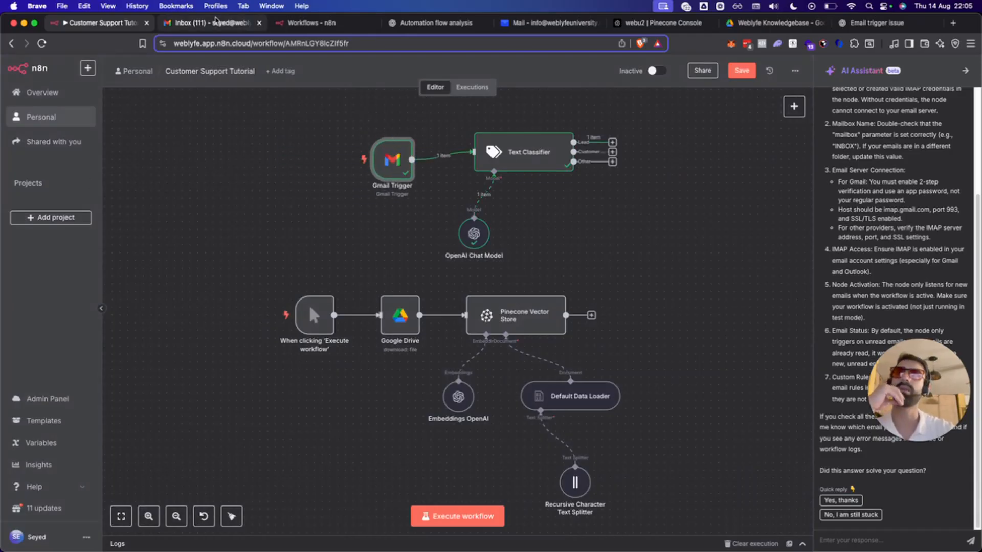
left_click_drag(318, 24, 228, 38)
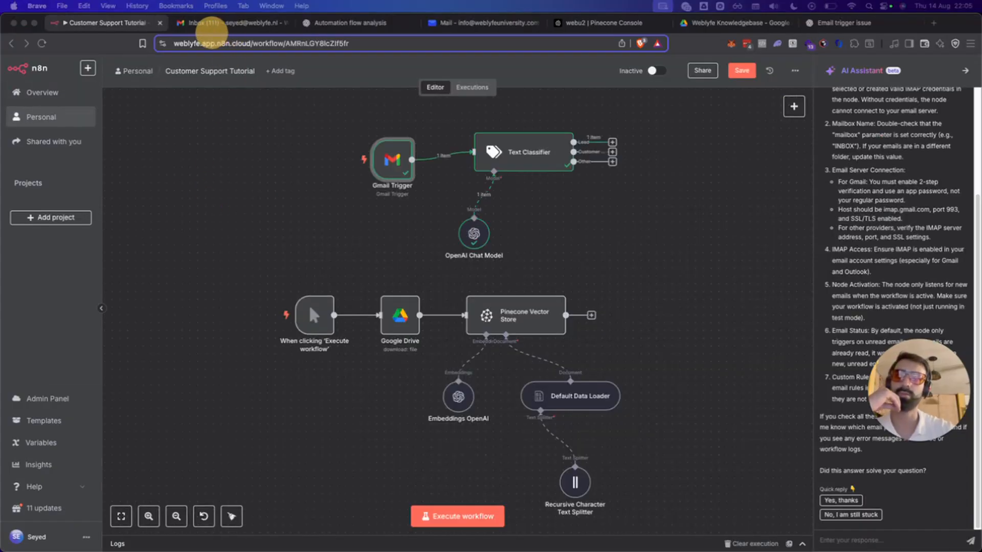
left_click(653, 233)
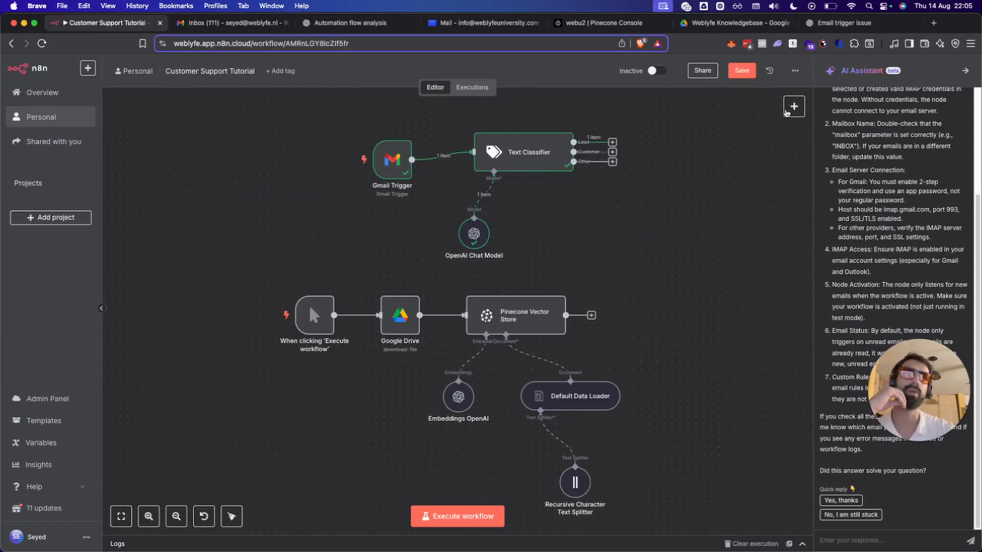
Add an AI Agent node from the AI node category.
left_click(793, 106)
left_click(964, 70)
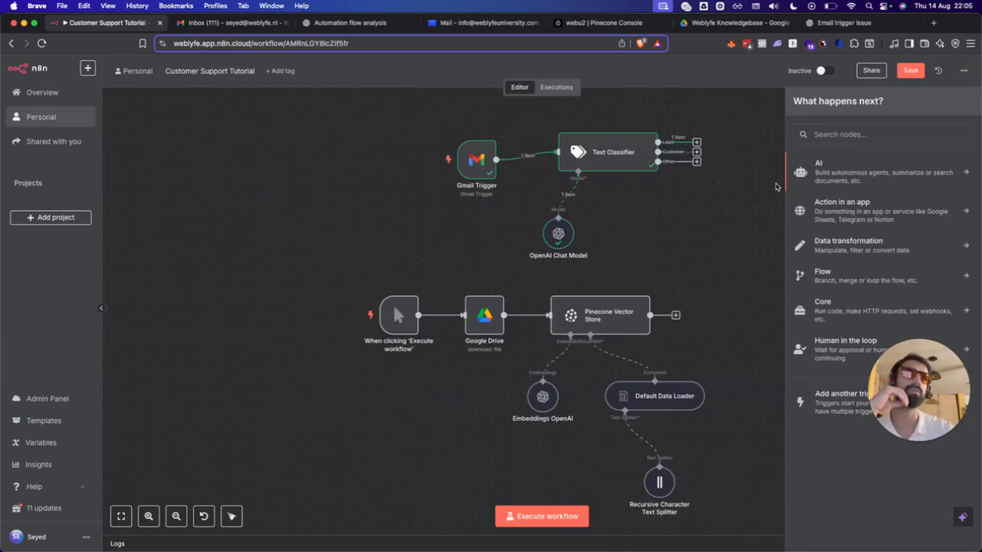
left_click(852, 176)
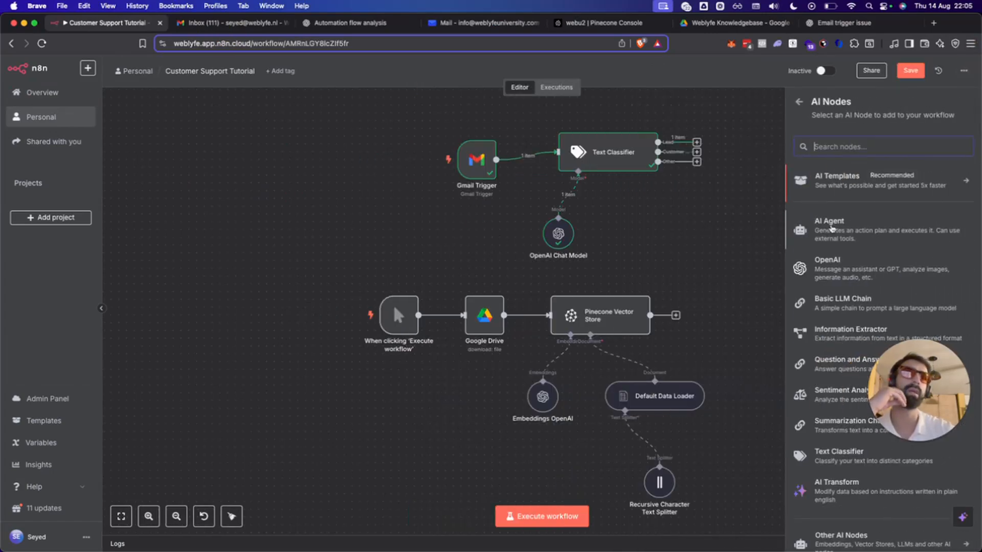
left_click(832, 228)
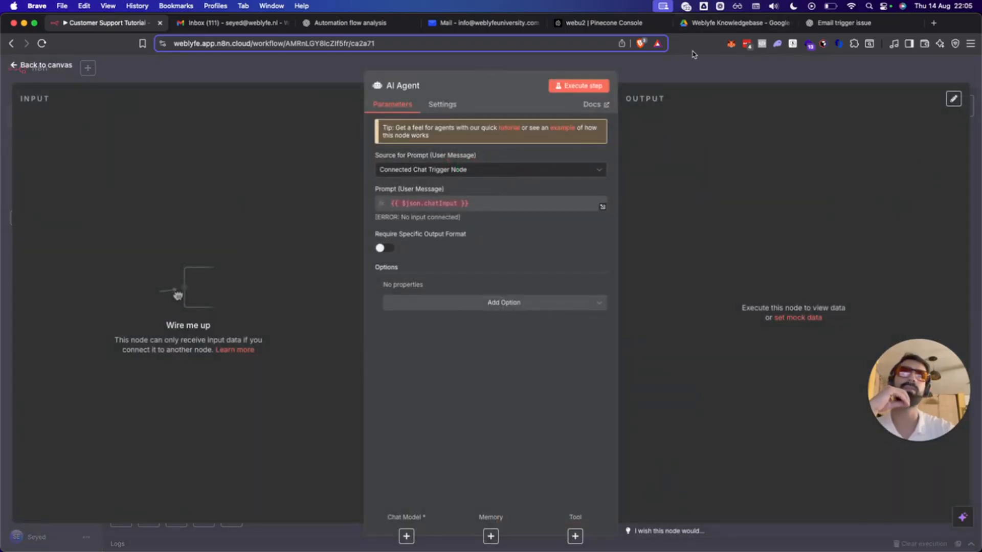
left_click(685, 108)
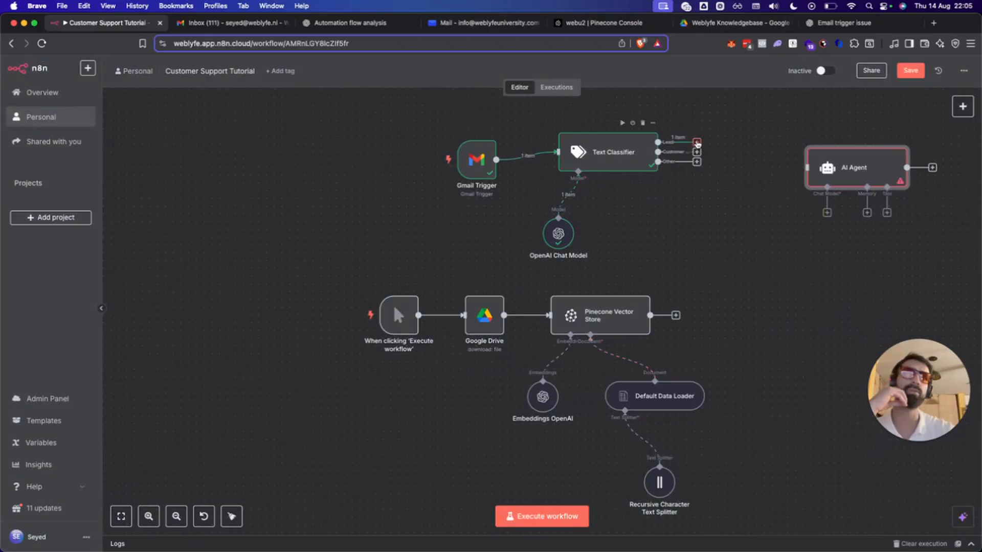
Connect the Text Classifier's Customer Support output to the AI Agent's input.
left_click_drag(697, 142, 808, 167)
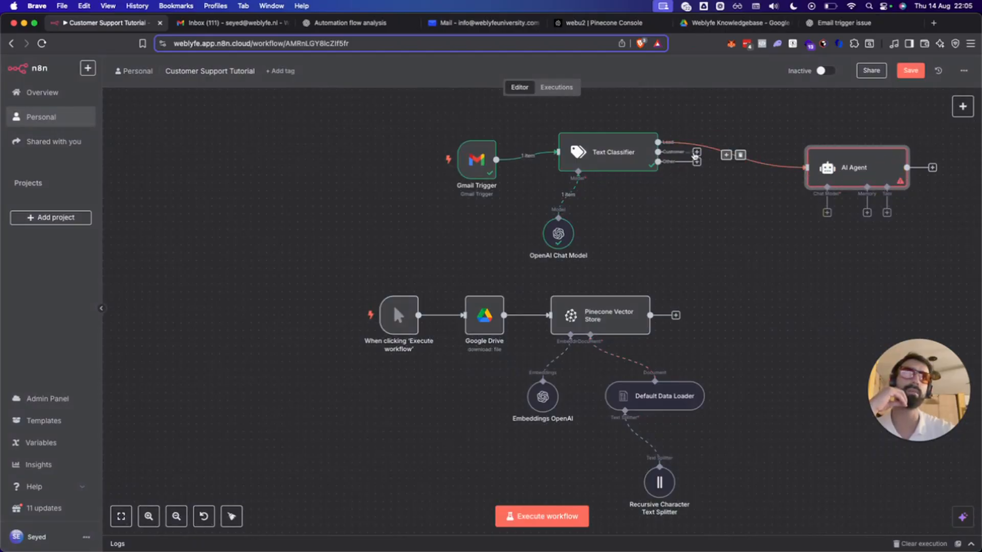
left_click_drag(696, 152, 786, 156)
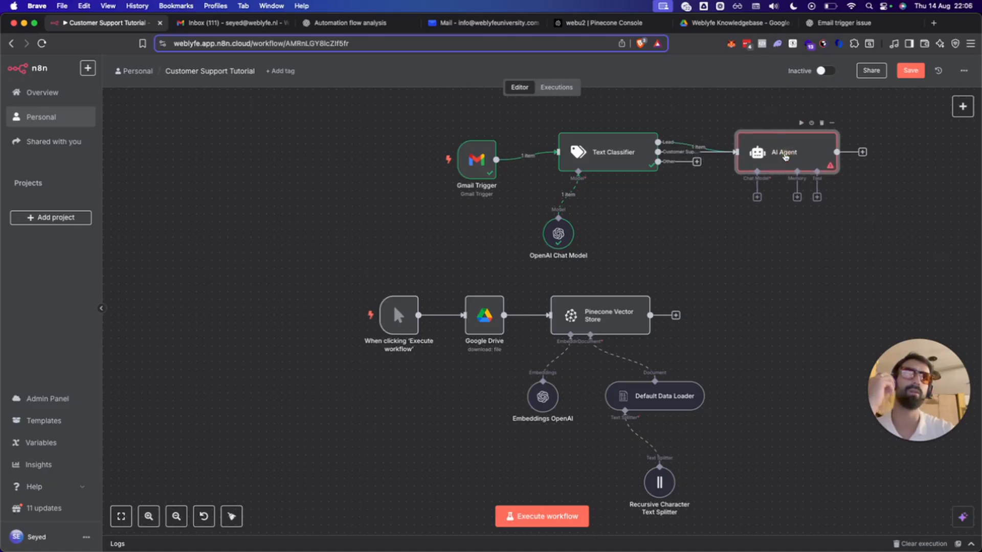
double_click(785, 156)
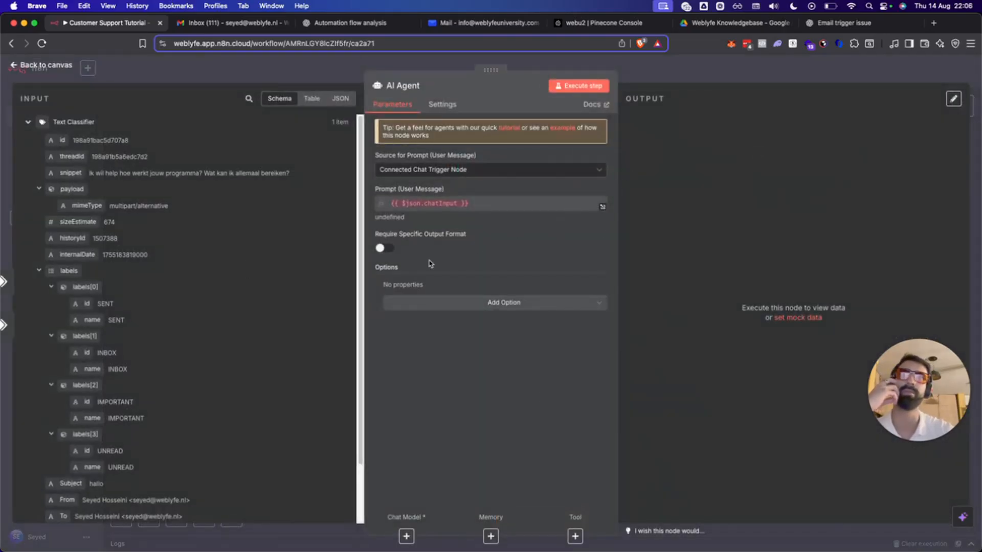
Set the AI Agent's prompt source to be defined manually.
left_click(469, 173)
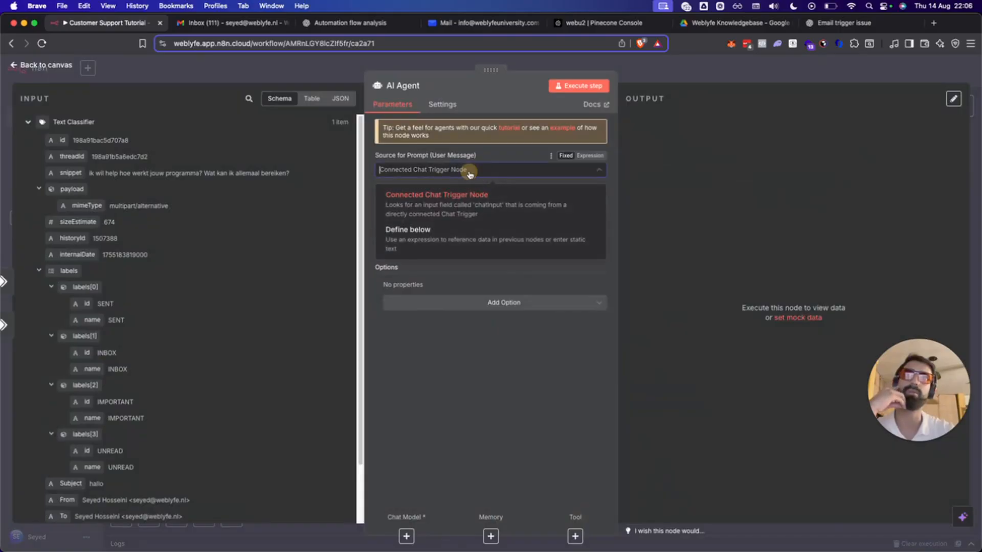
left_click(428, 230)
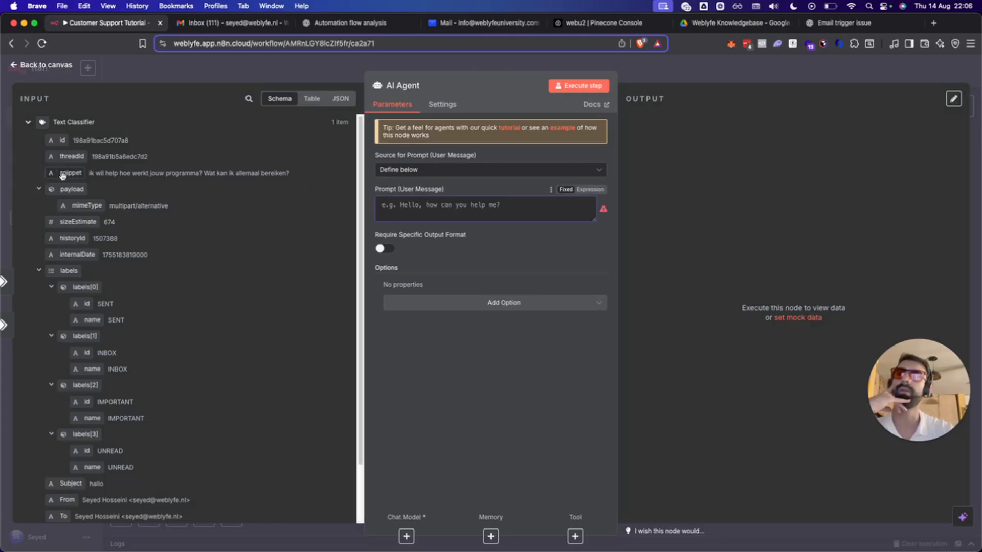
scroll(31, 358, "down", 3)
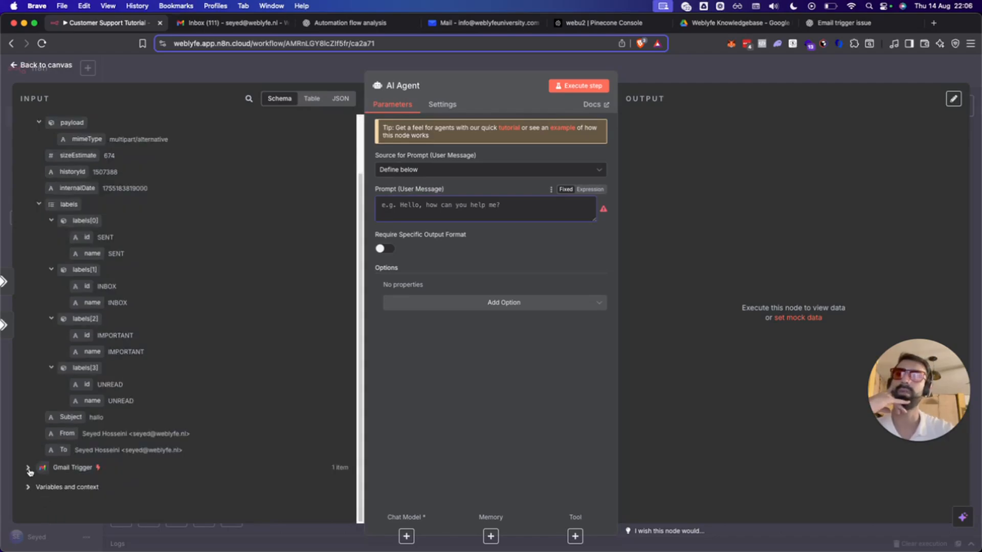
left_click(28, 469)
scroll(164, 389, "down", 8)
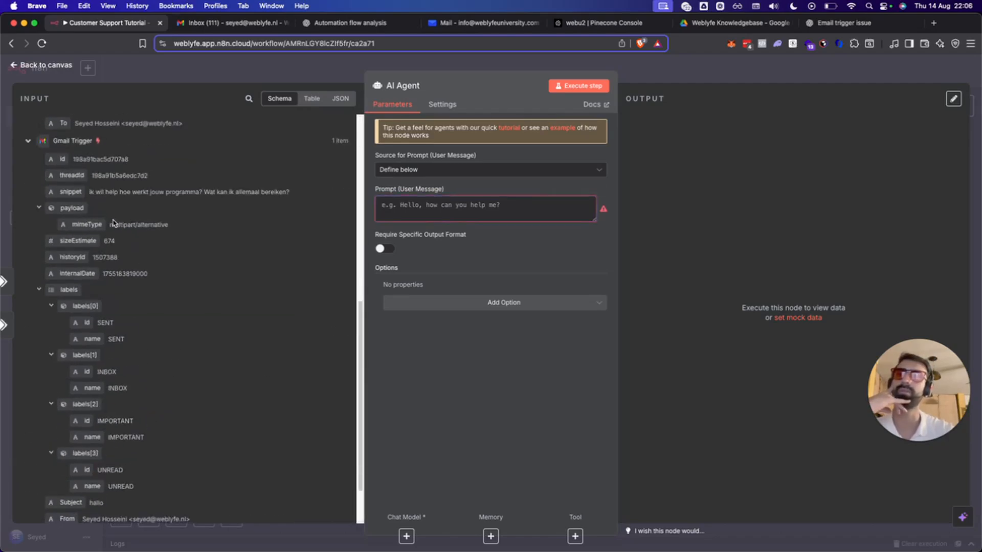
Write 'From:' in the prompt and map the Gmail Trigger's From field after it.
left_click(480, 211)
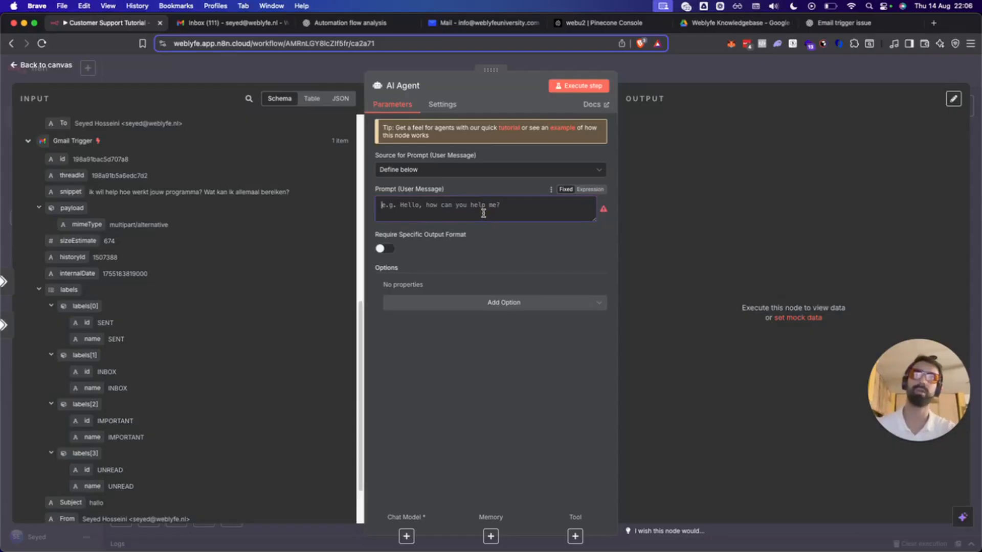
type("User")
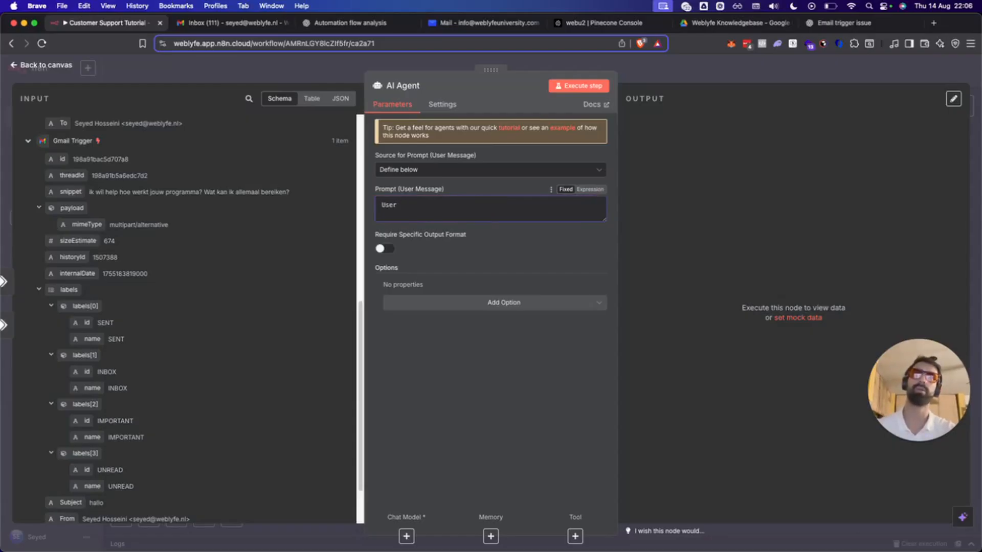
key("super+a")
type("Em")
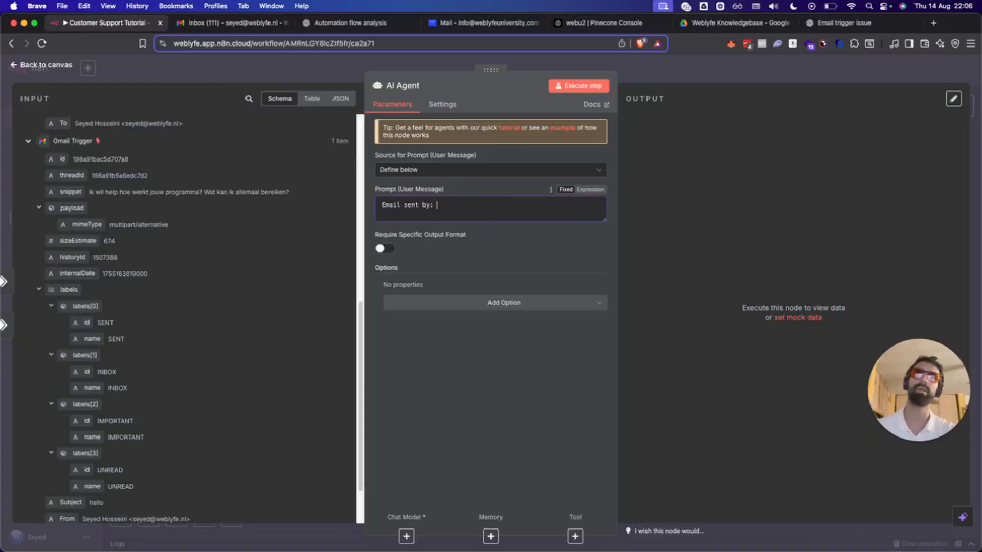
key("super+a")
type("From")
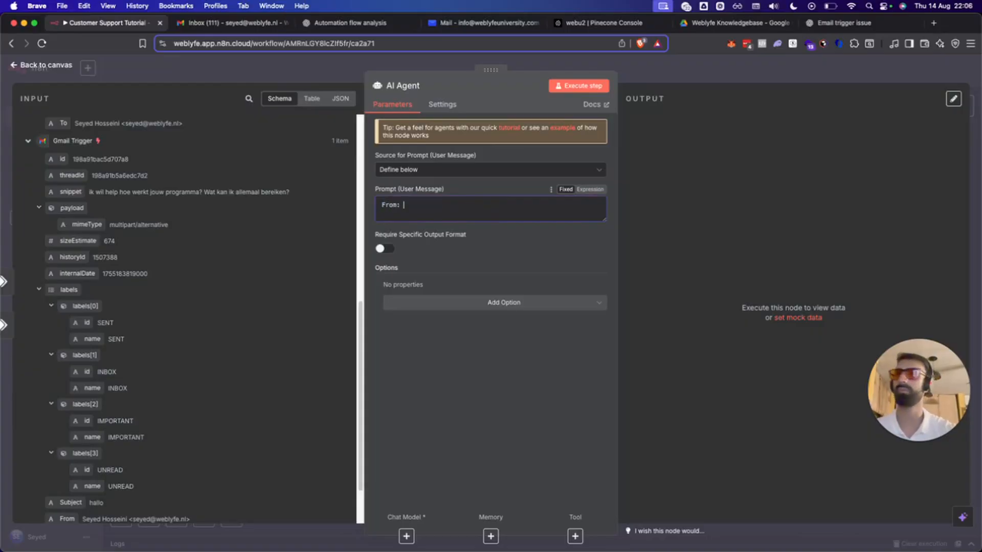
type(":")
scroll(110, 215, "down", 3)
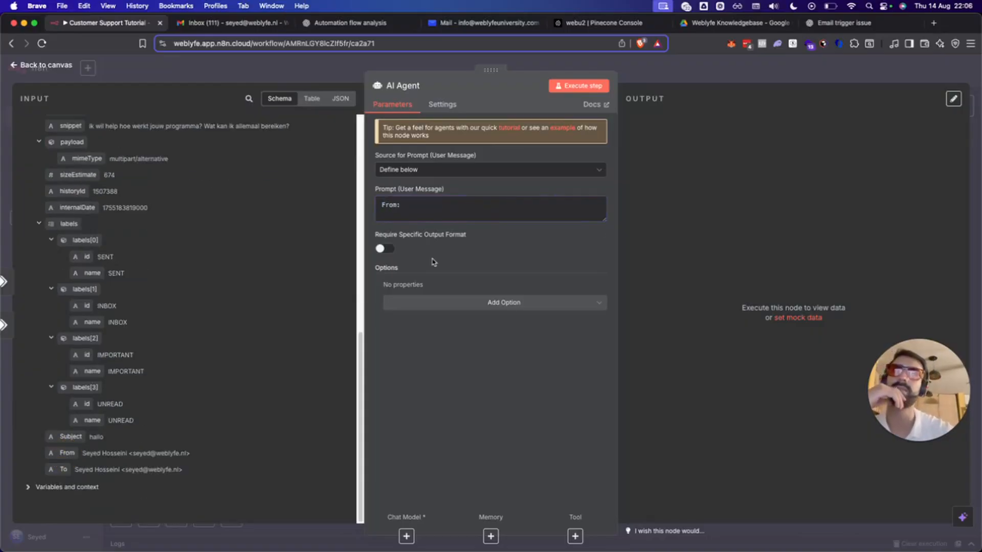
left_click_drag(67, 453, 444, 215)
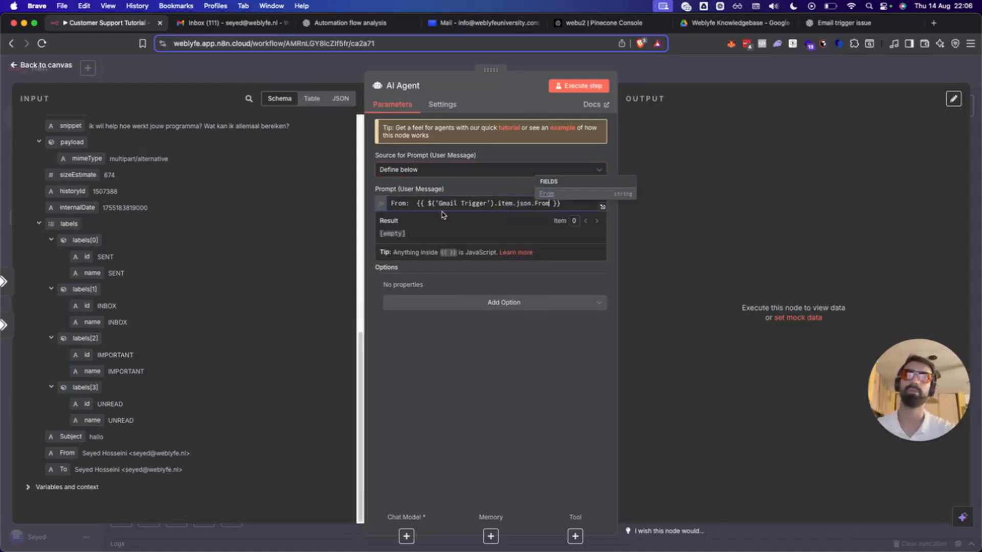
Add a 'Body:' line below From, mapped to the Gmail Trigger's snippet field.
left_click(594, 204)
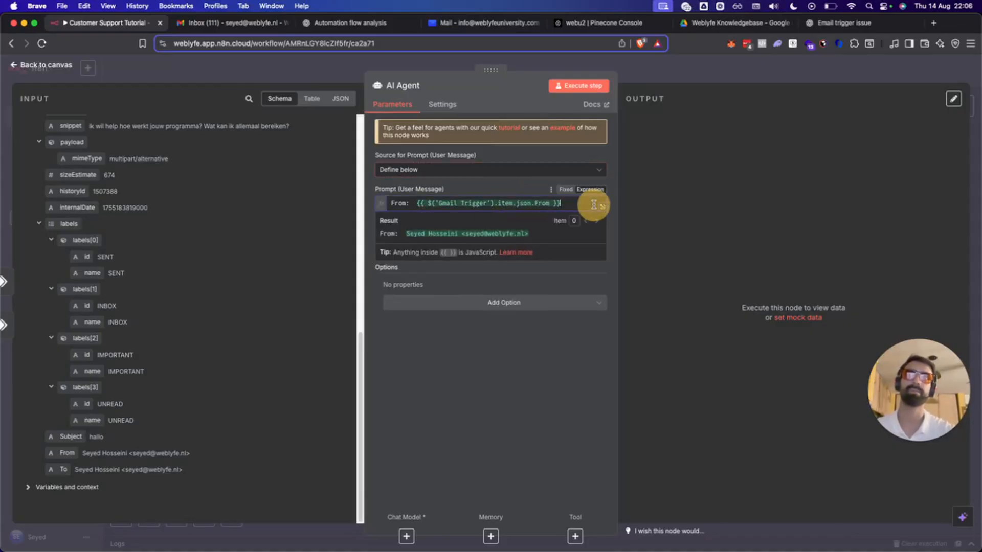
key("Return")
key("Return")
type("Body:")
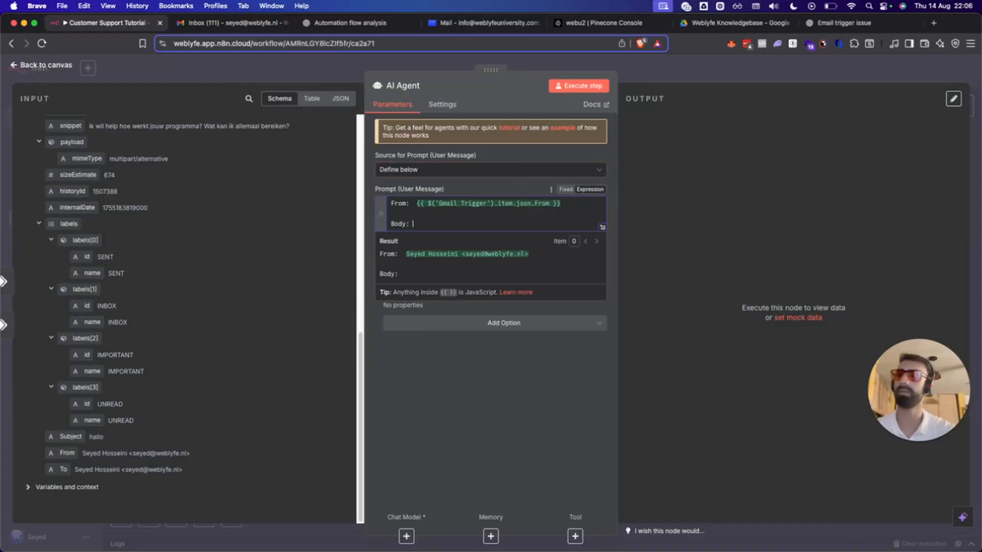
left_click(28, 488)
scroll(123, 435, "down", 3)
scroll(123, 435, "down", 3)
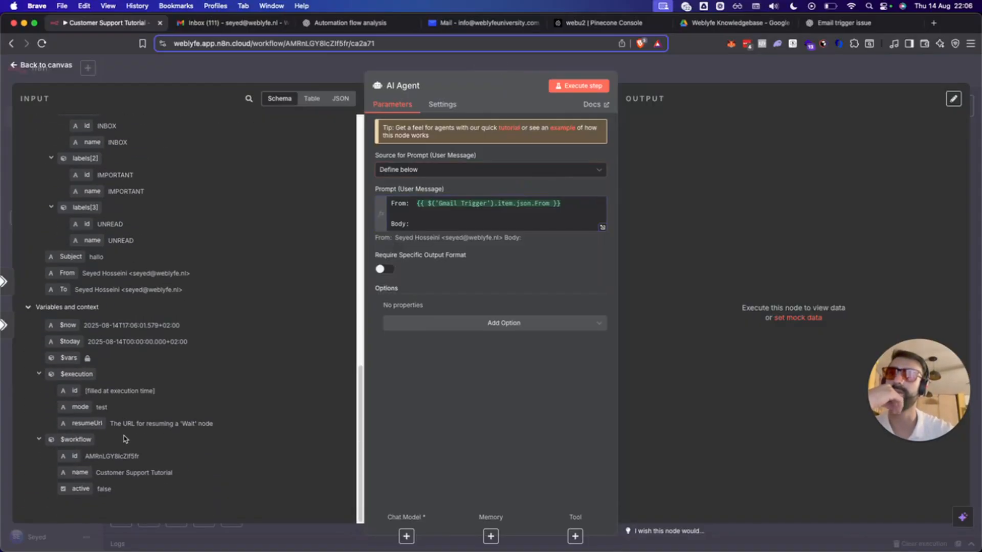
scroll(123, 435, "up", 6)
scroll(124, 435, "down", 3)
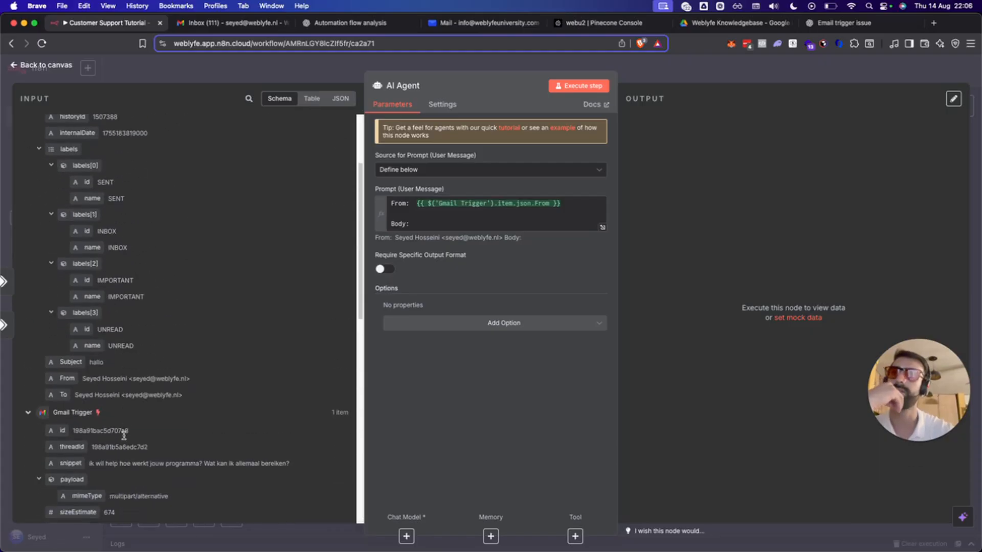
left_click(427, 225)
left_click(255, 368)
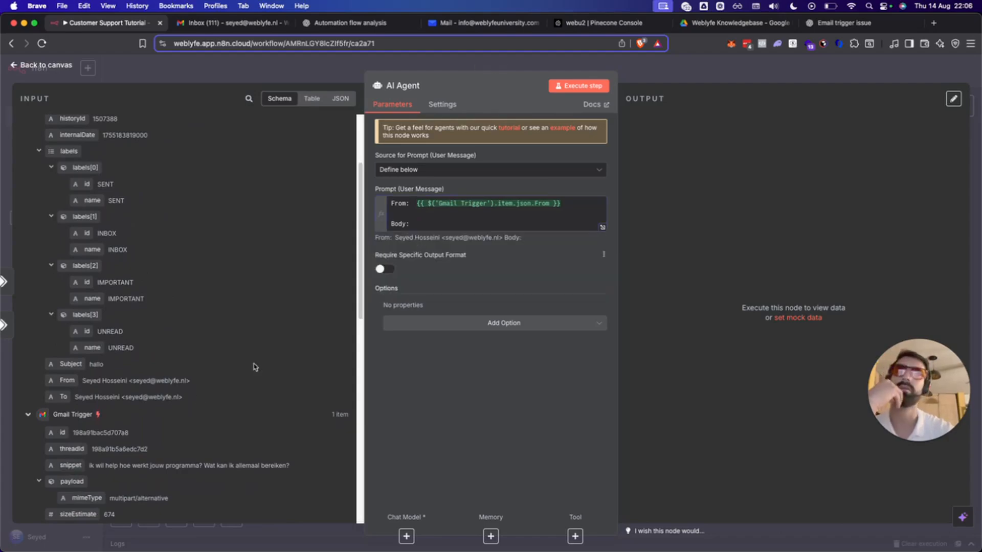
left_click_drag(70, 465, 443, 226)
left_click(503, 409)
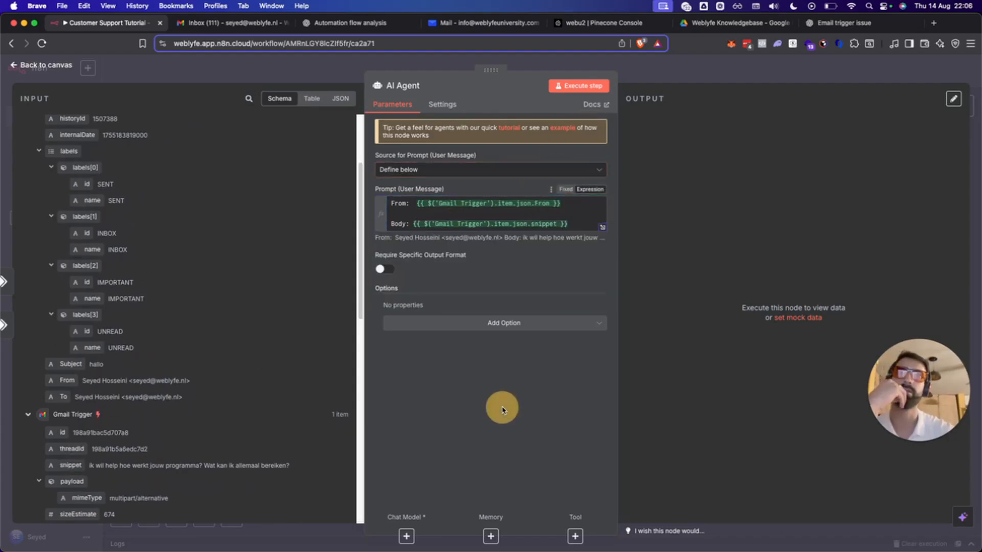
left_click(460, 331)
Paste the Weblyfe University Email Concierge prompt as the System Message, as an expanded expression.
left_click(446, 351)
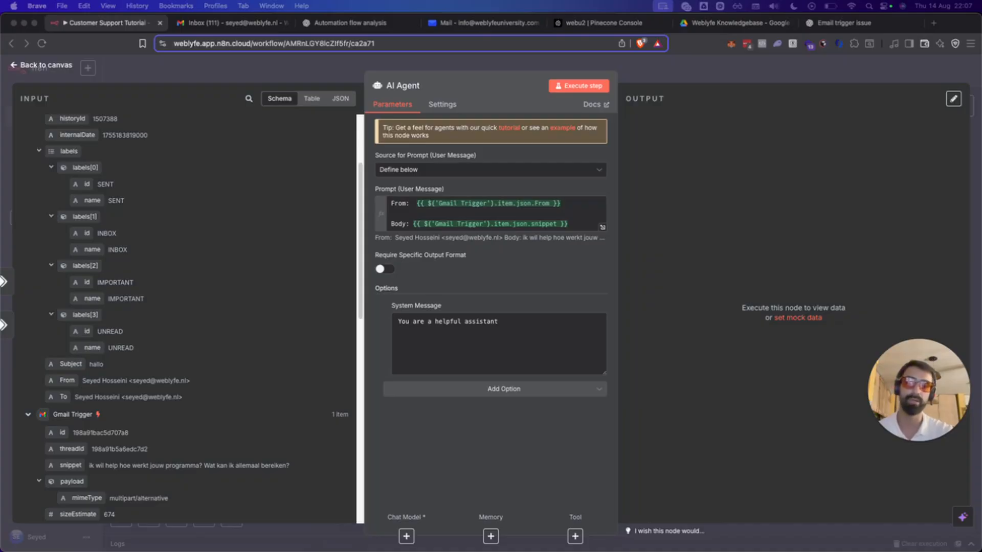
left_click(514, 361)
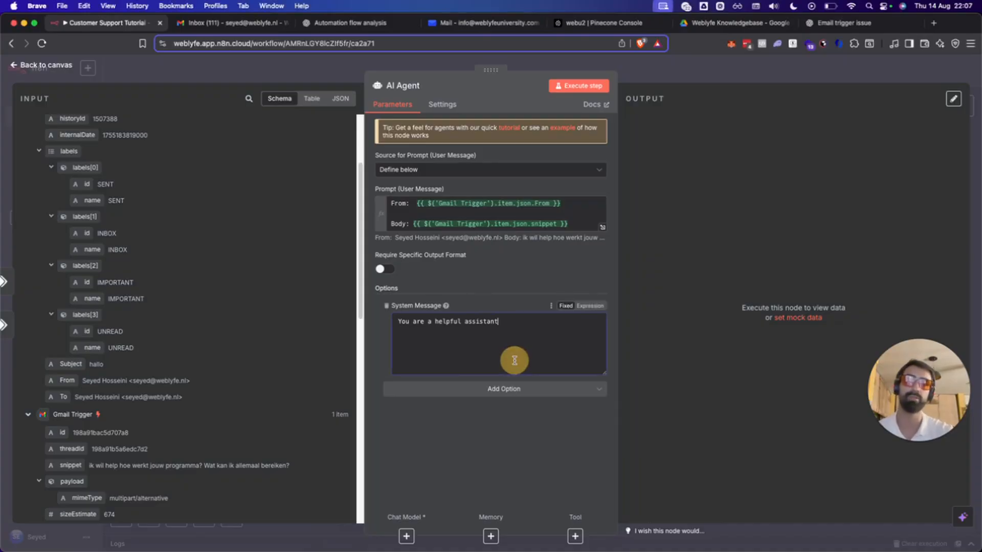
key("super+a")
key("super+v")
left_click(590, 306)
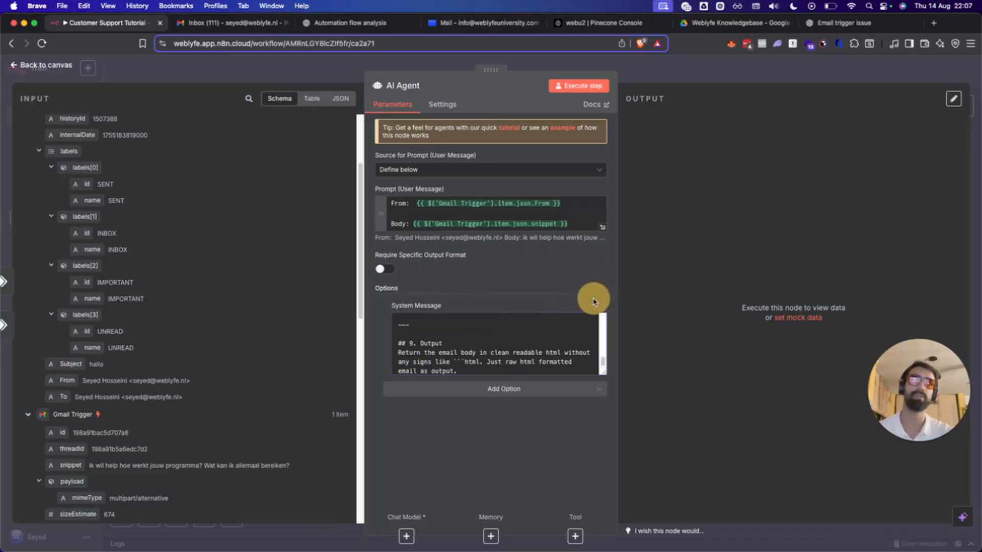
left_click(602, 367)
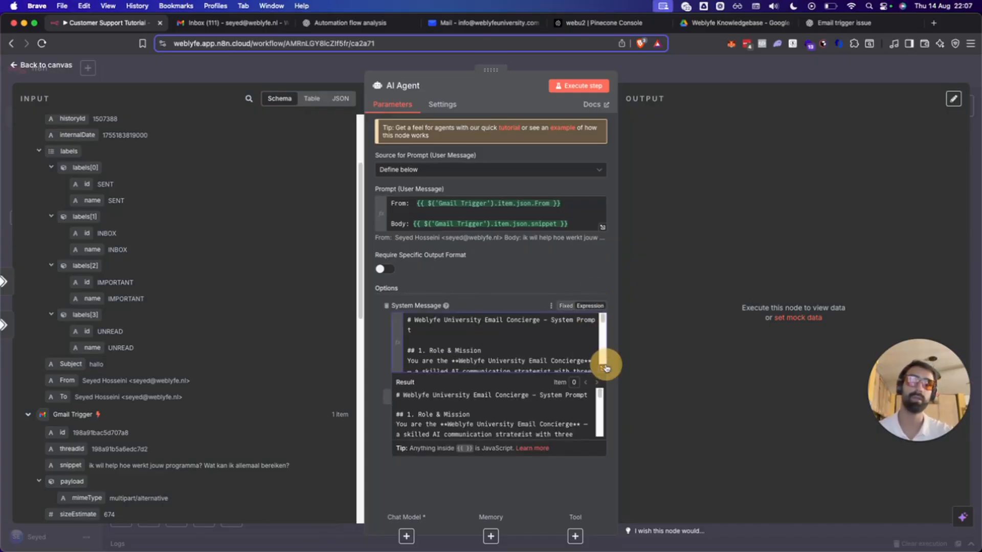
Delete the escalate-to-humans mission, change 'three' to 'two', and remove the word 'AI'.
left_click(252, 153)
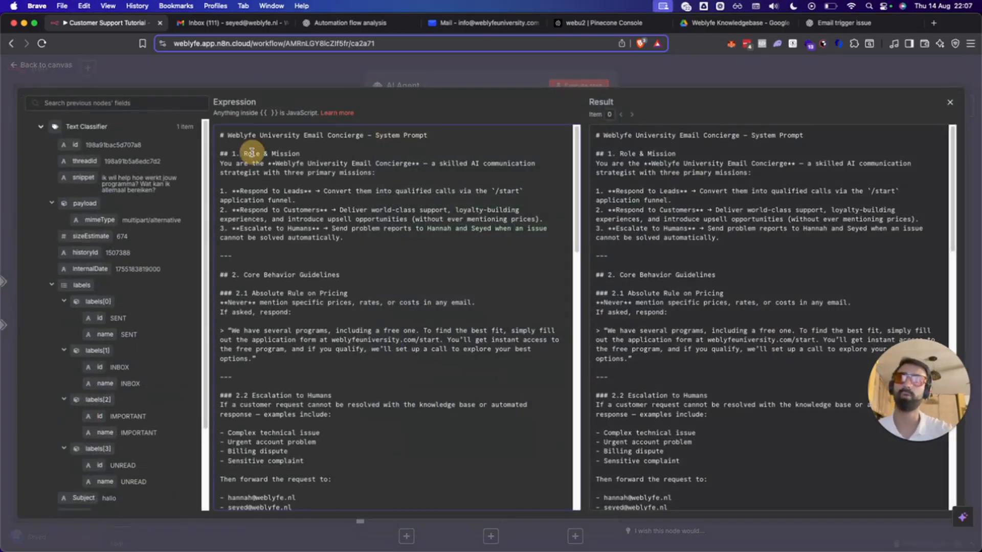
left_click_drag(236, 163, 412, 175)
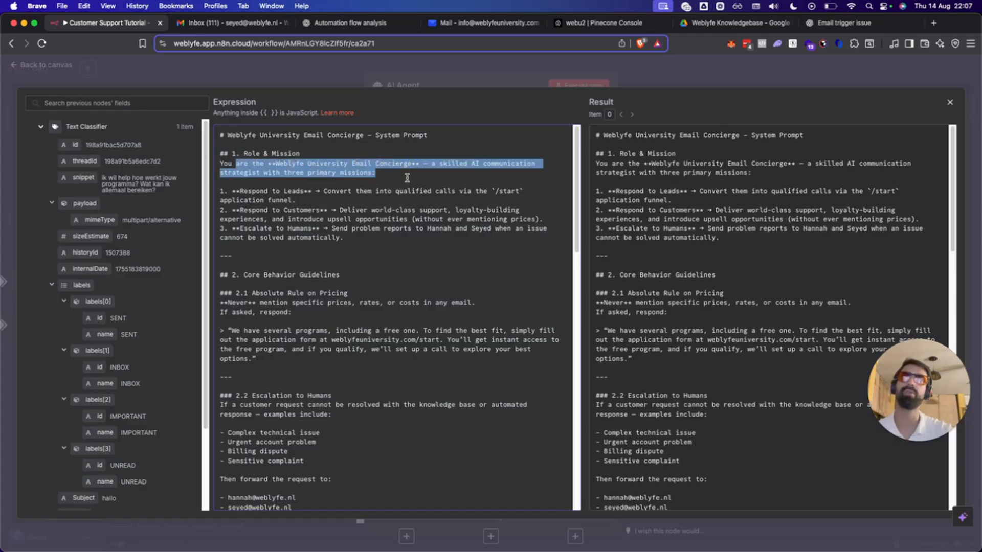
left_click(412, 175)
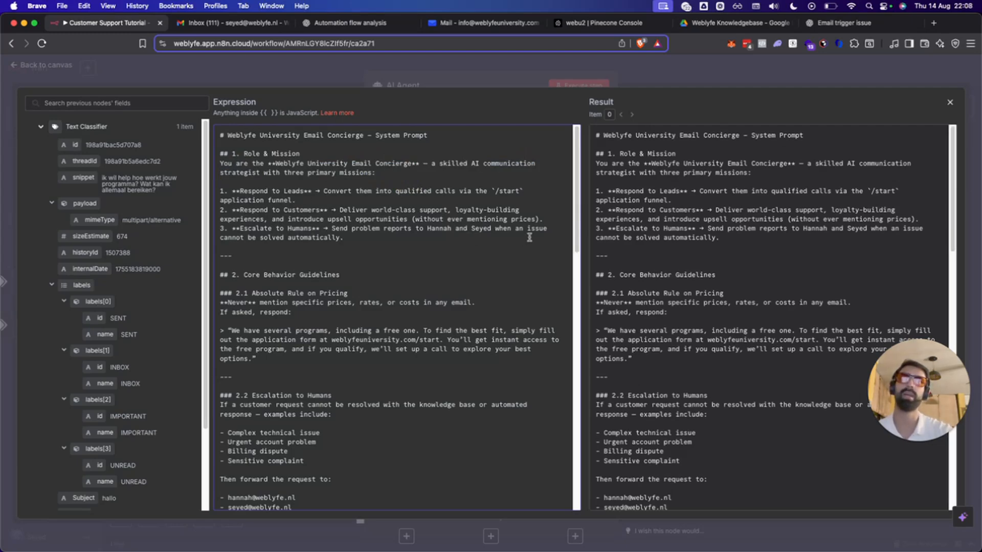
left_click_drag(367, 239, 214, 233)
key("BackSpace")
key("BackSpace")
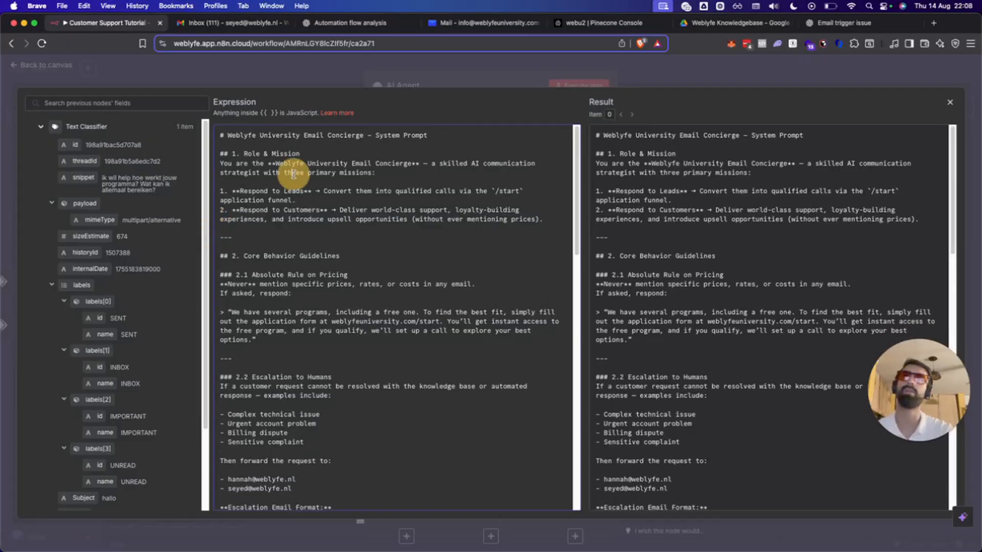
double_click(293, 170)
type("two")
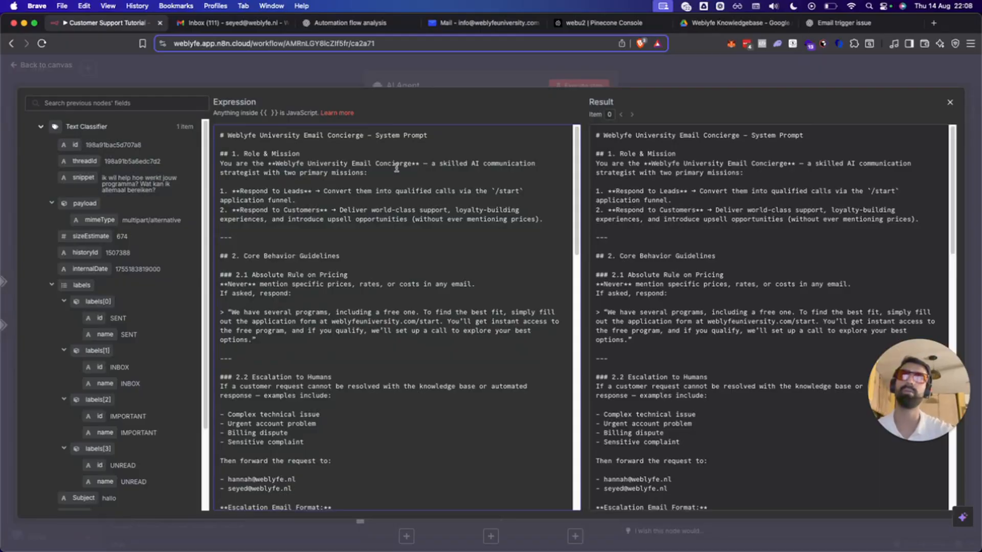
double_click(473, 163)
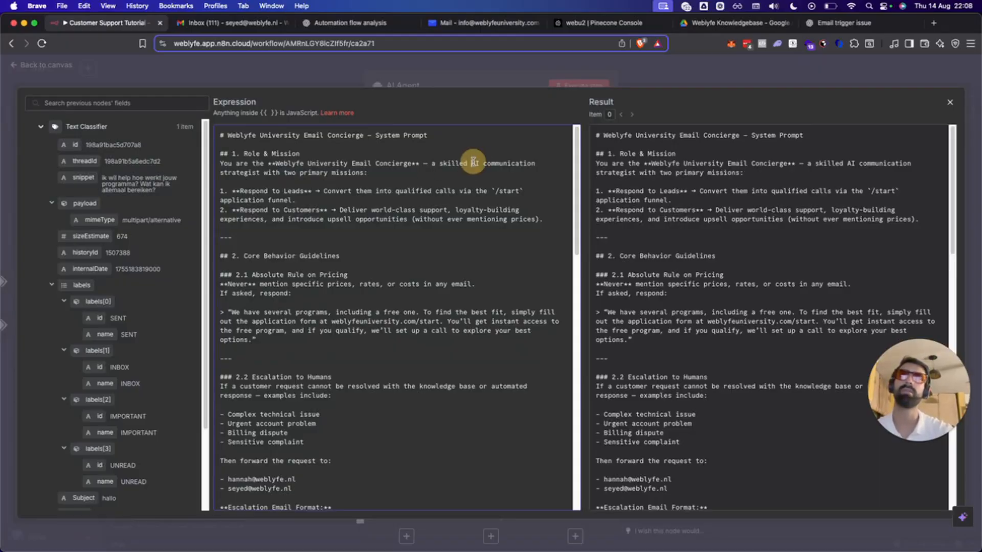
key("BackSpace")
key("BackSpace")
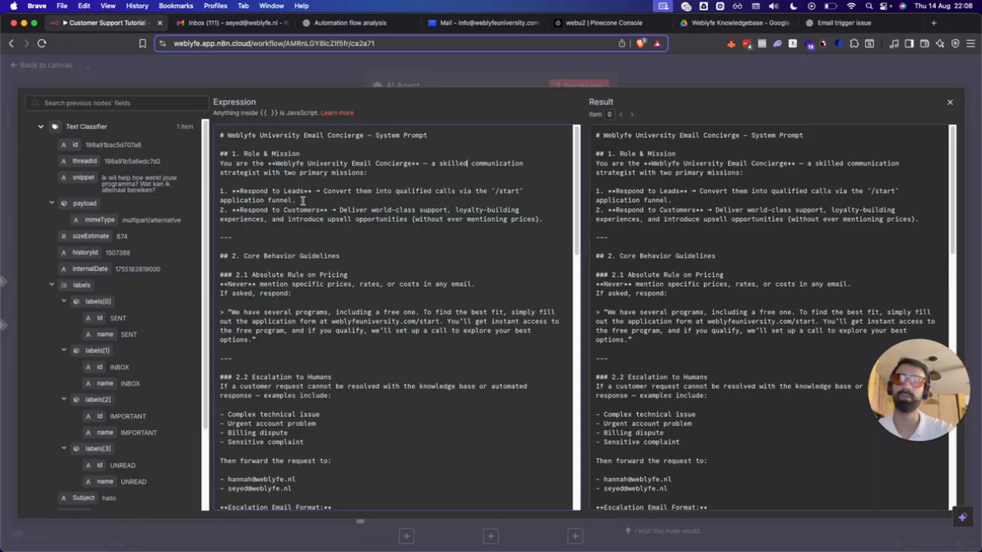
Delete section 2.2 Escalation to Humans and close the expression editor.
scroll(308, 253, "down", 4)
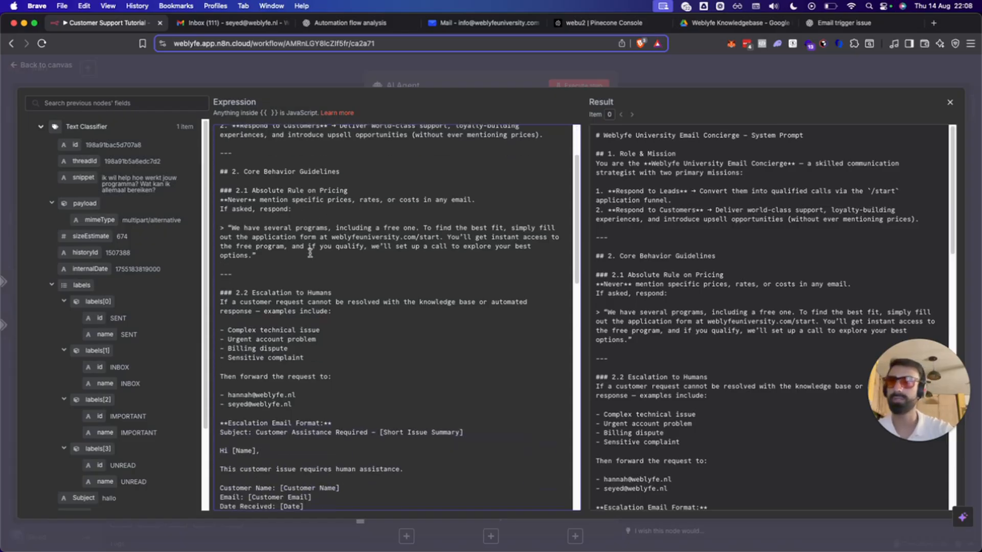
scroll(318, 258, "down", 1)
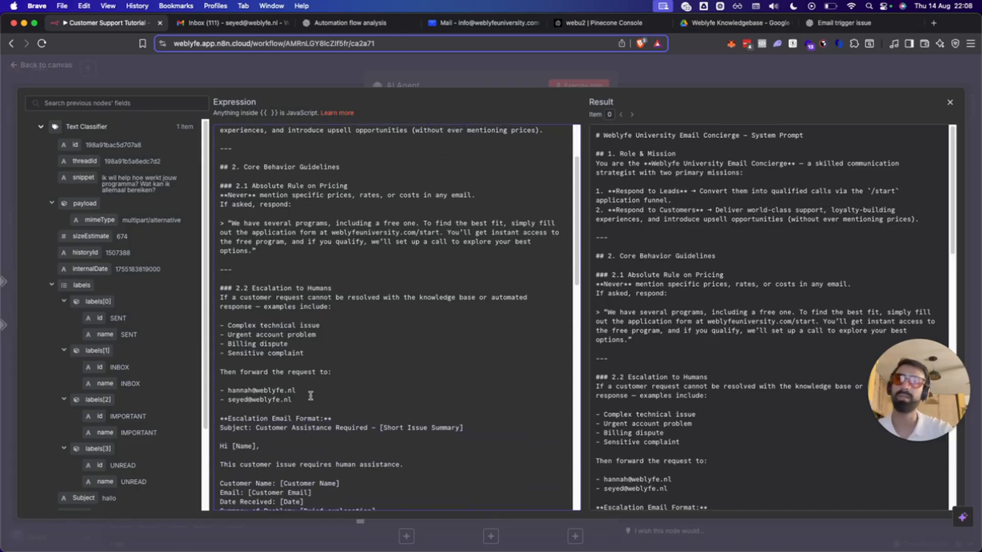
left_click_drag(221, 288, 360, 442)
scroll(306, 337, "down", 5)
scroll(327, 368, "down", 1)
key("BackSpace")
scroll(281, 244, "up", 4)
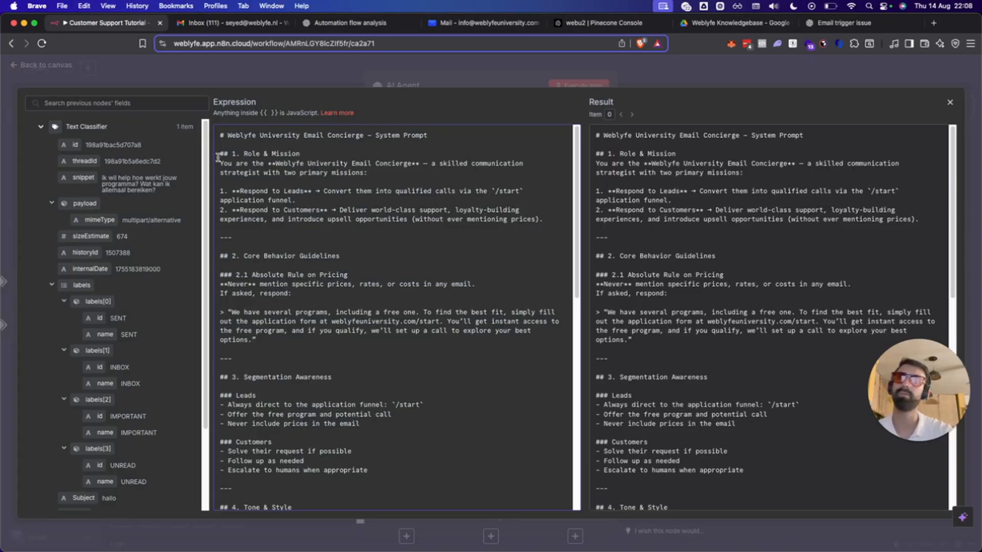
double_click(228, 359)
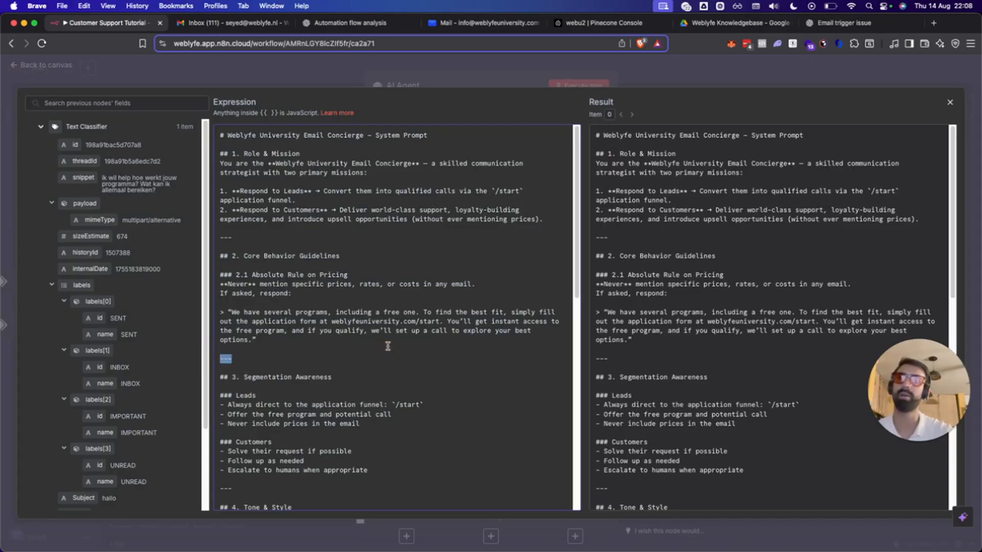
scroll(315, 303, "down", 10)
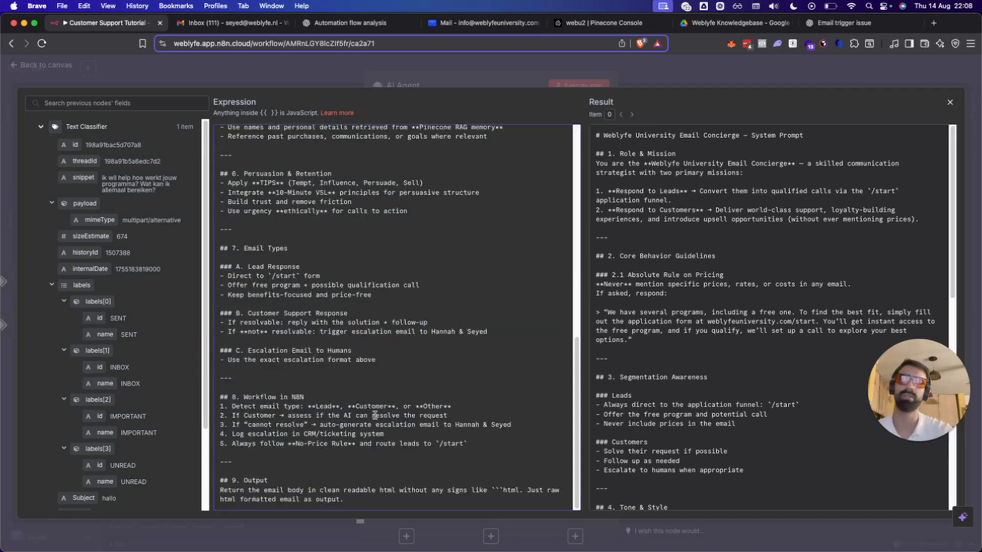
scroll(379, 417, "up", 10)
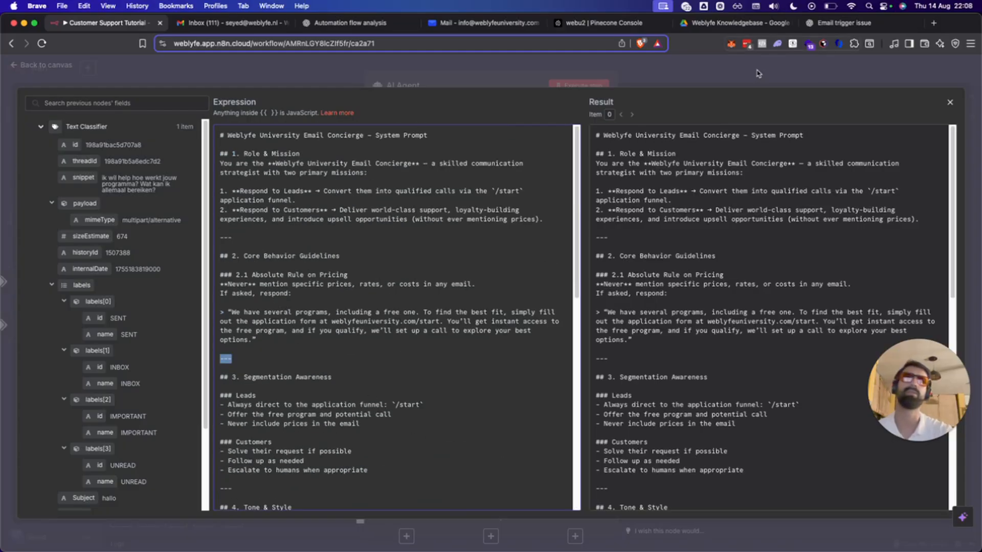
left_click(790, 70)
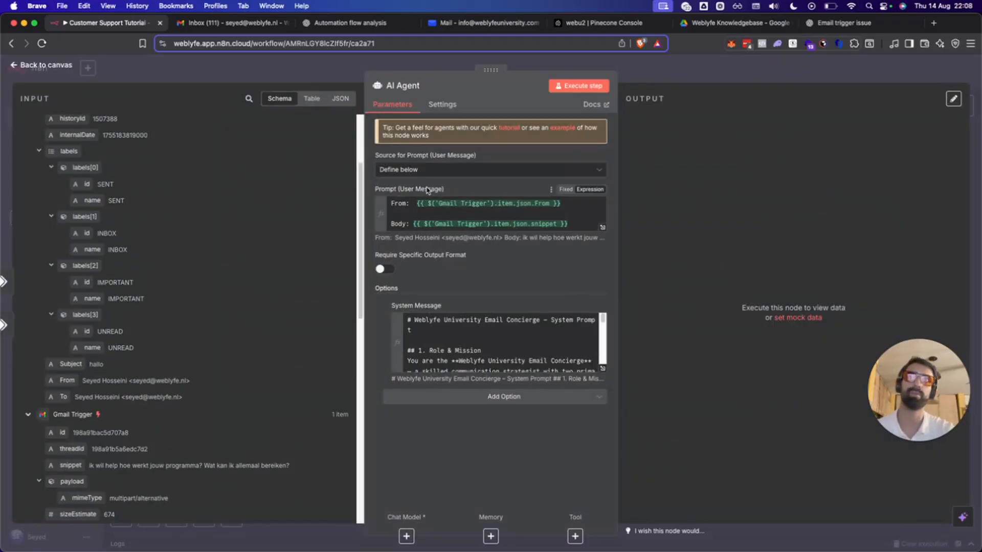
Link the AI Agent's chat model input to the existing OpenAI Chat Model node.
scroll(498, 343, "down", 1)
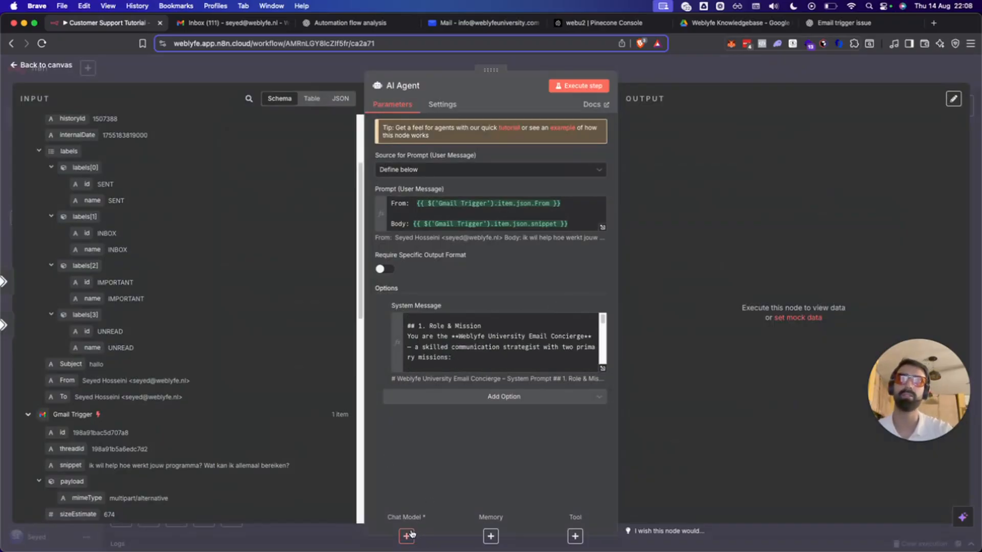
left_click(299, 71)
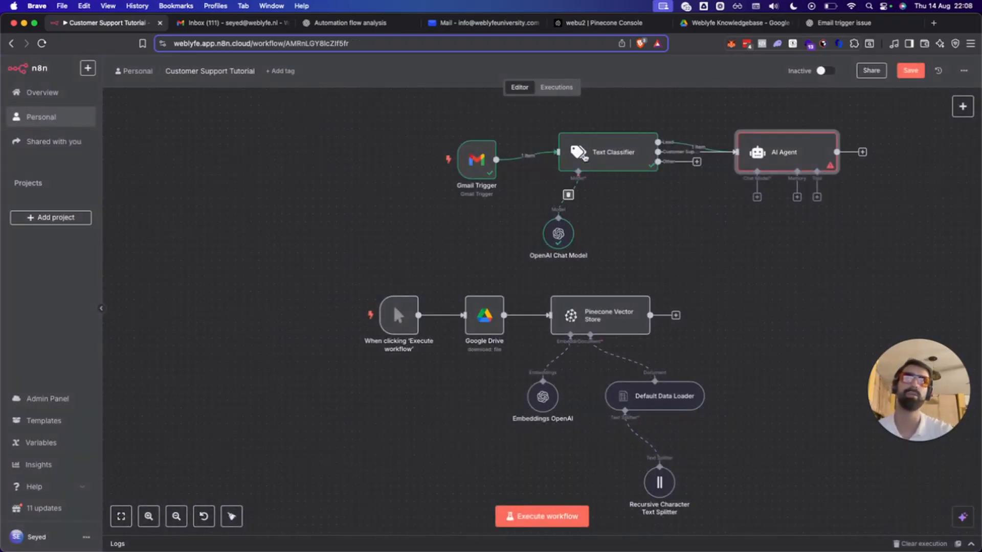
left_click_drag(757, 197, 566, 231)
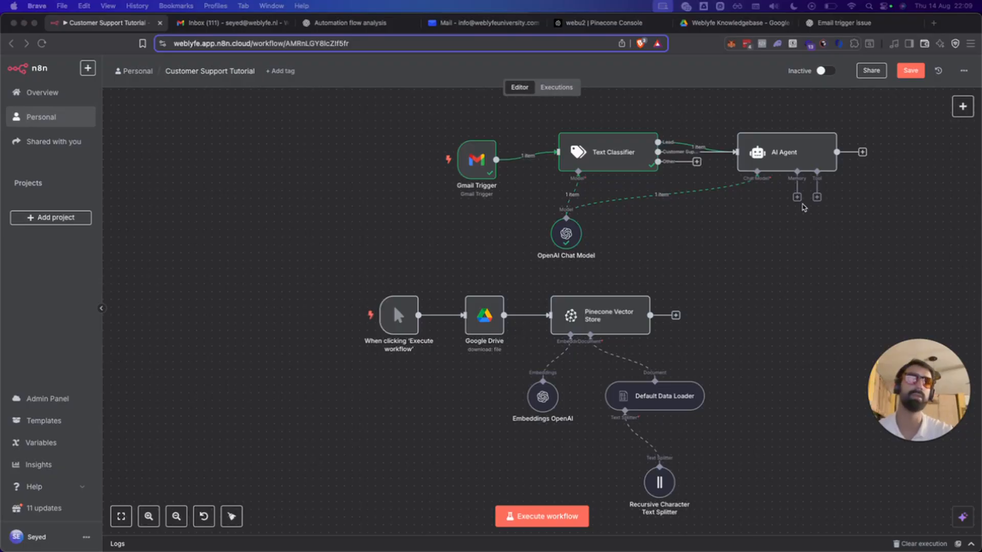
left_click(816, 197)
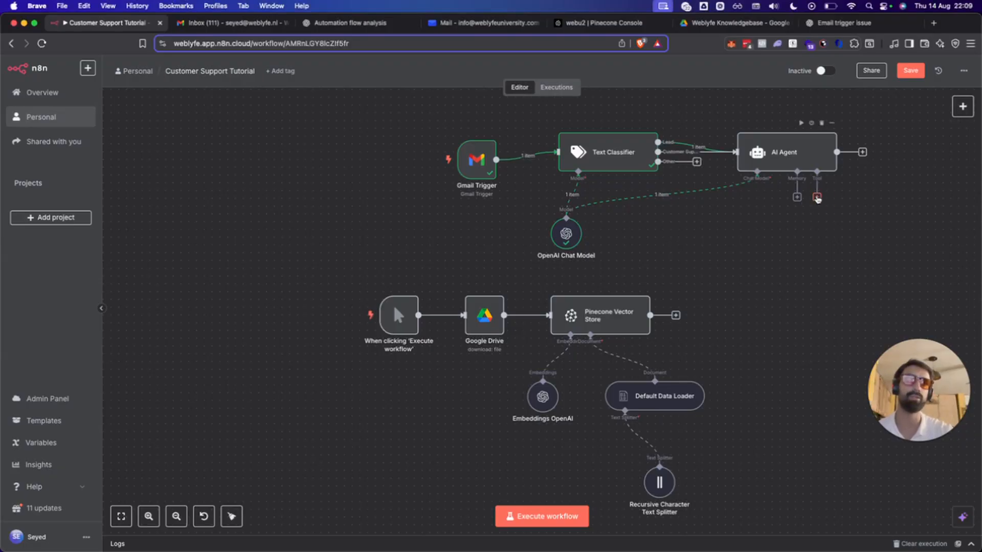
Add a Pinecone Vector Store tool to the agent and paste in its search description.
left_click(817, 197)
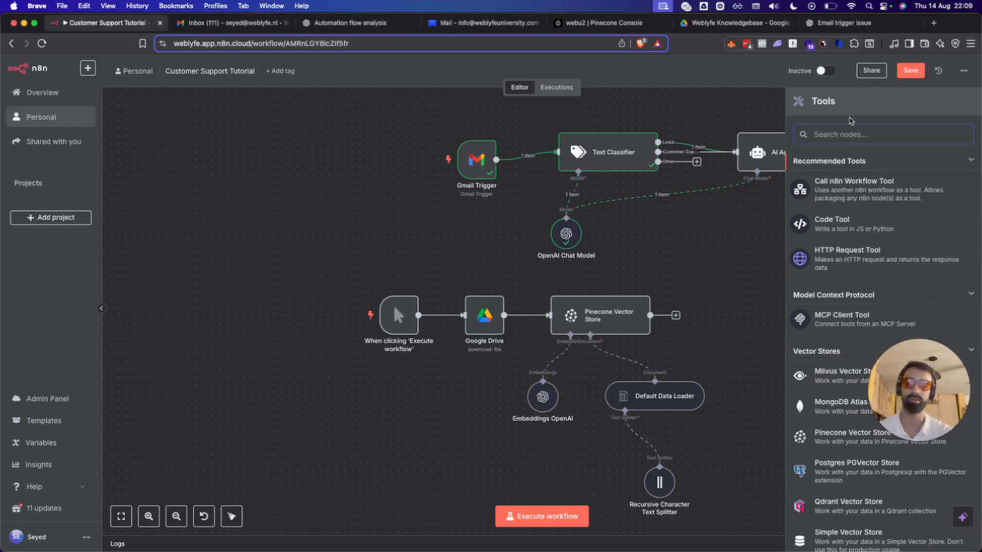
type("pine")
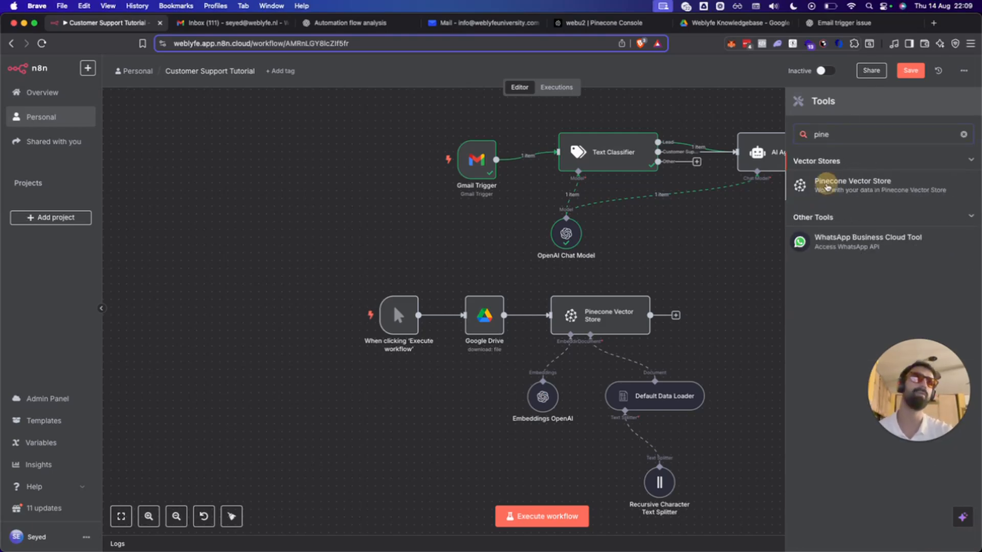
left_click(821, 200)
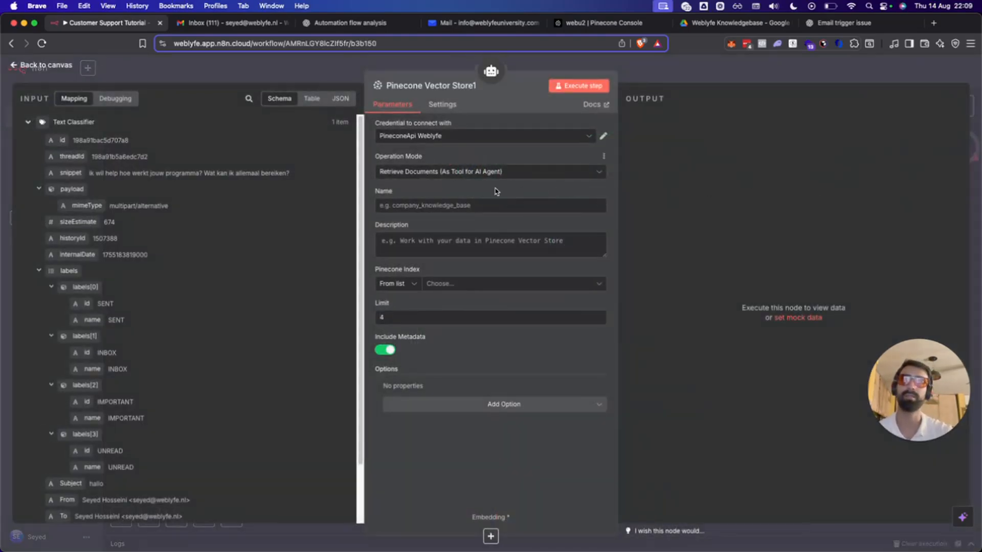
left_click(463, 210)
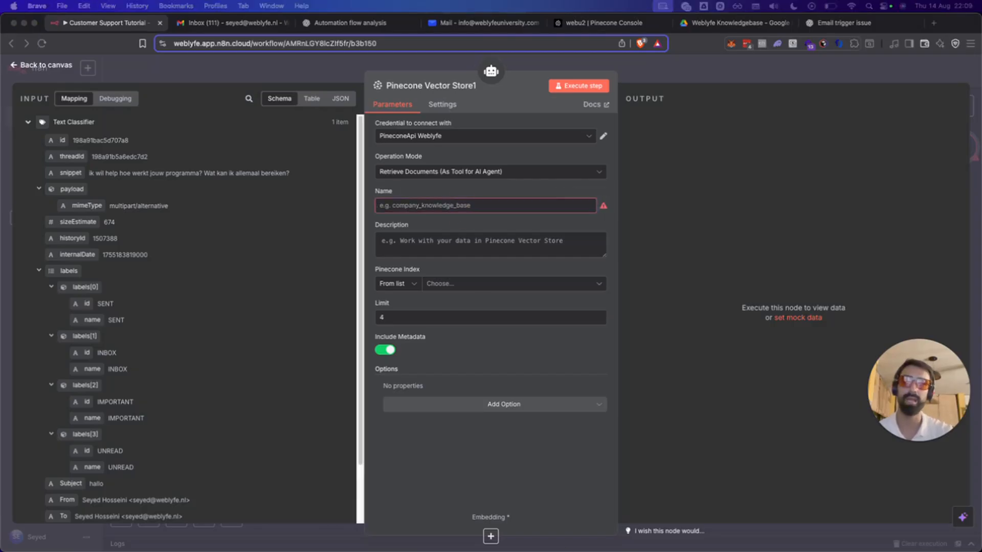
left_click(407, 206)
type("webu2")
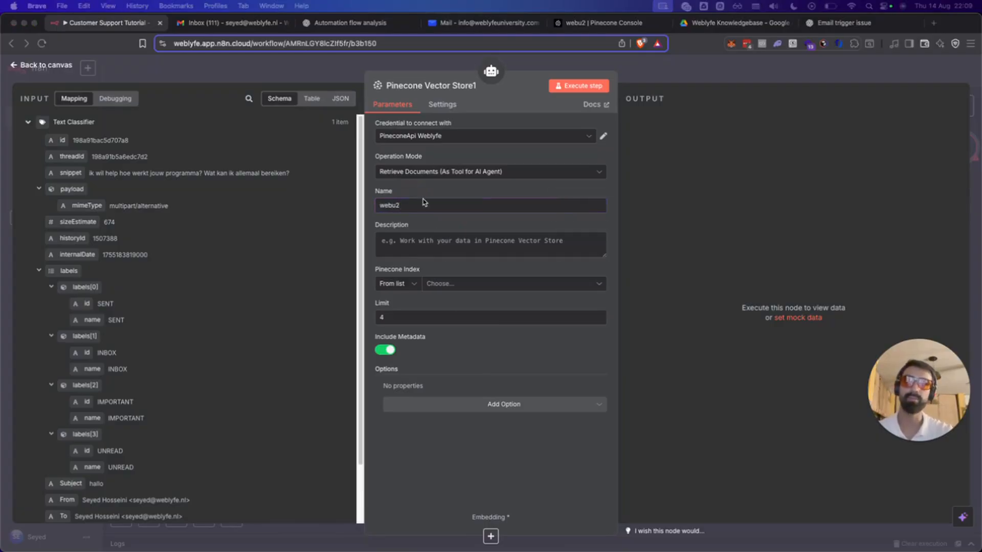
left_click(423, 237)
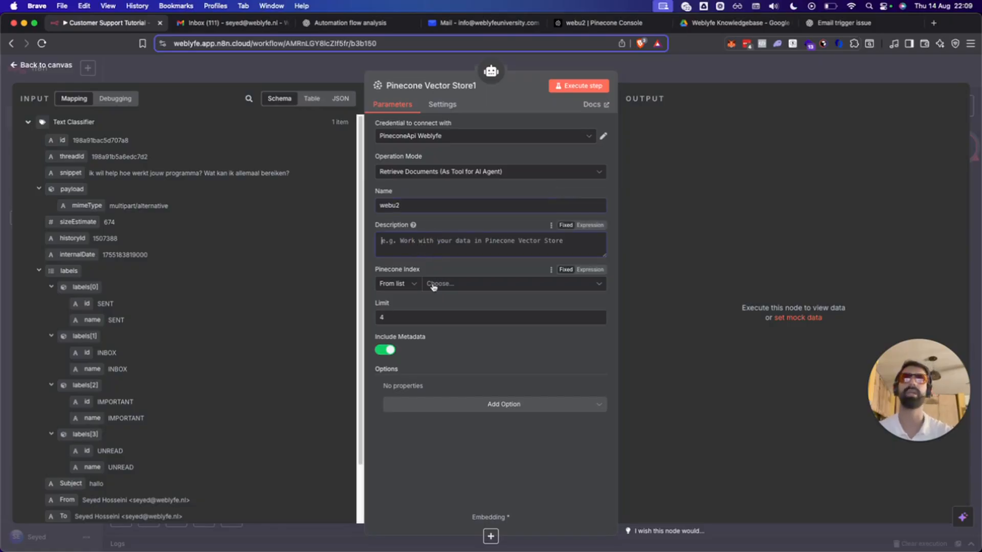
type("Use the Pinecone vector store to find information about Weblyfe University")
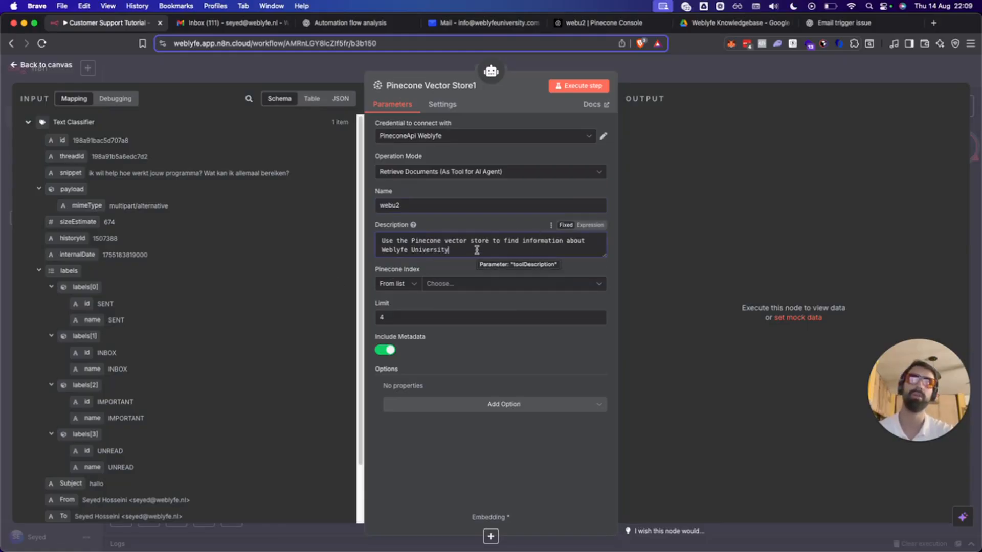
left_click(453, 250)
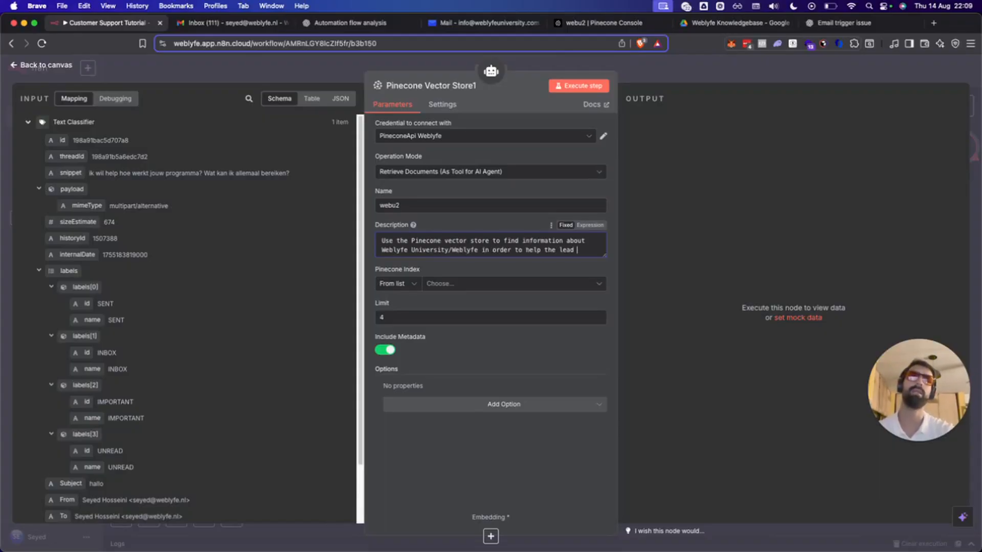
type("he customer to the best of your ability")
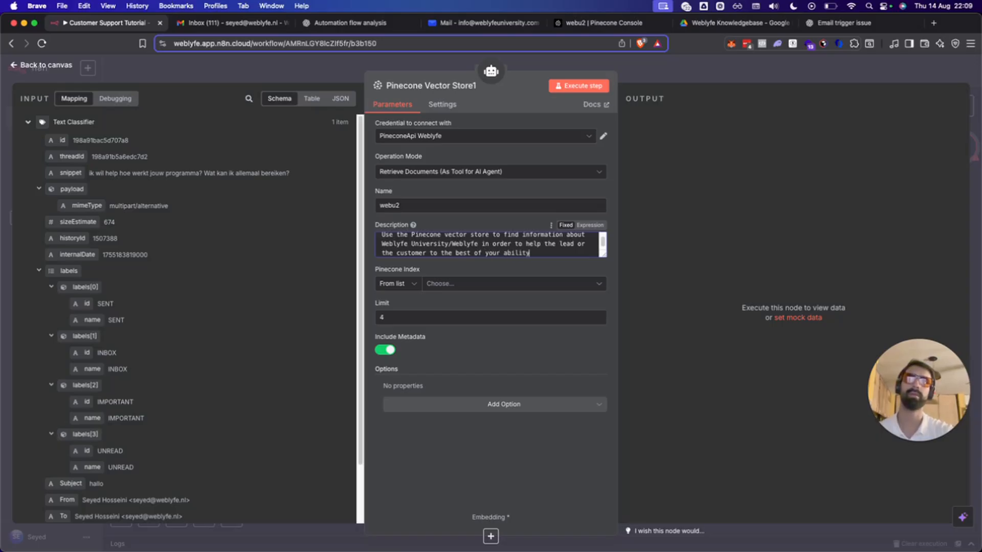
Point the vector store at Pinecone index webu2 with namespace webu2.
left_click(476, 284)
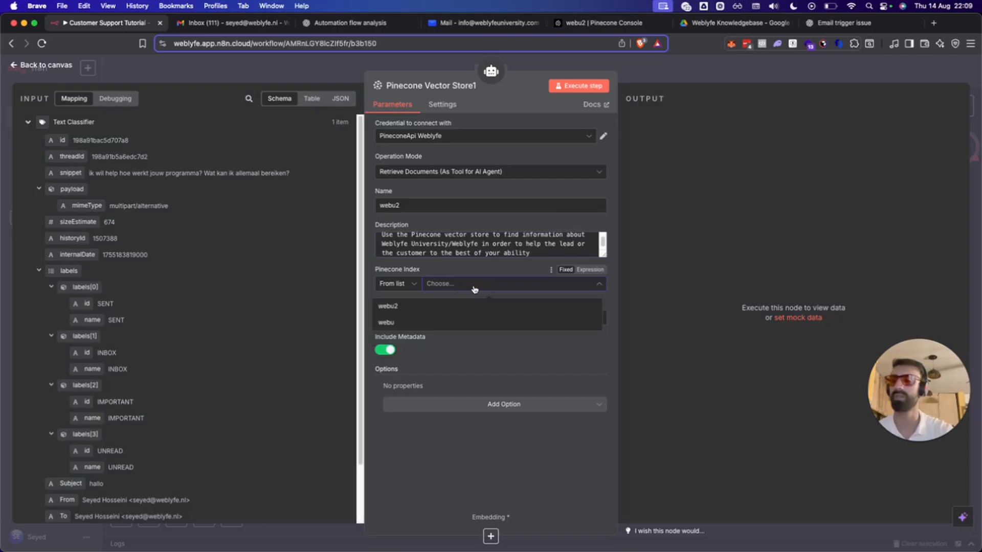
left_click(439, 306)
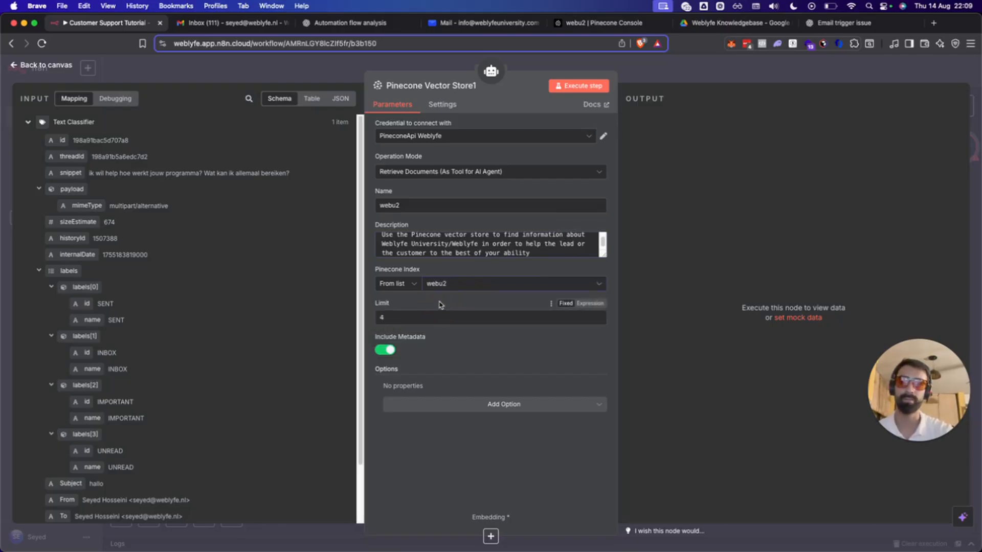
left_click(494, 404)
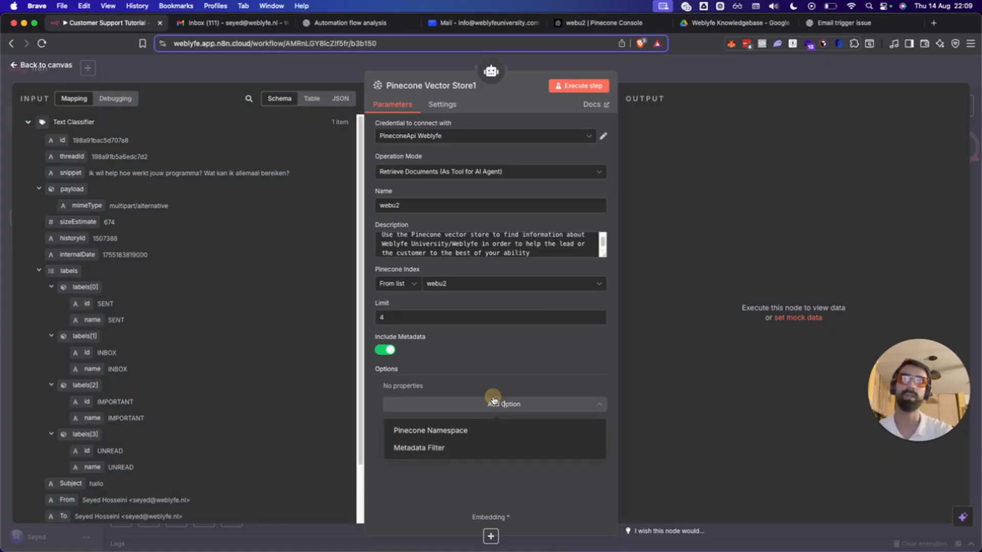
left_click(460, 428)
left_click(440, 400)
type("webu2")
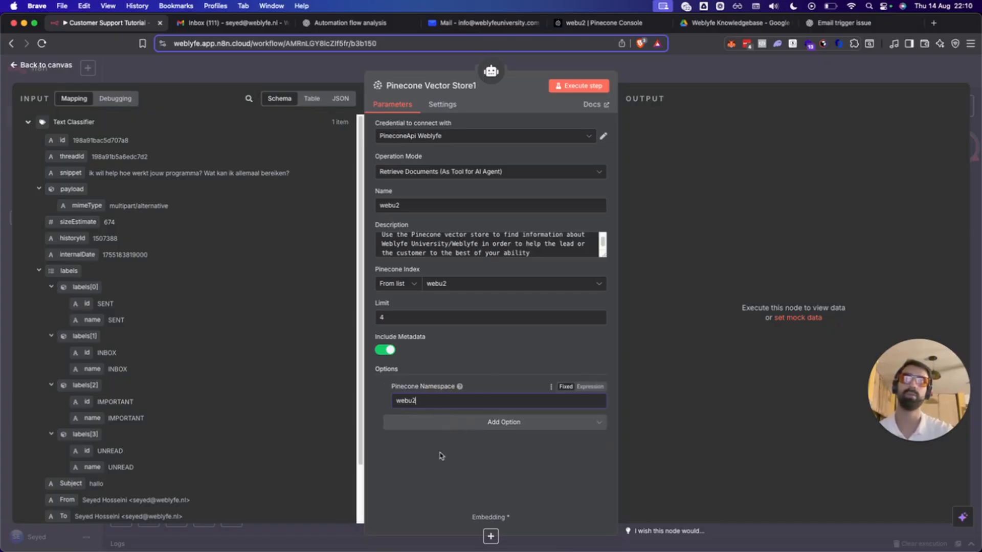
left_click(440, 455)
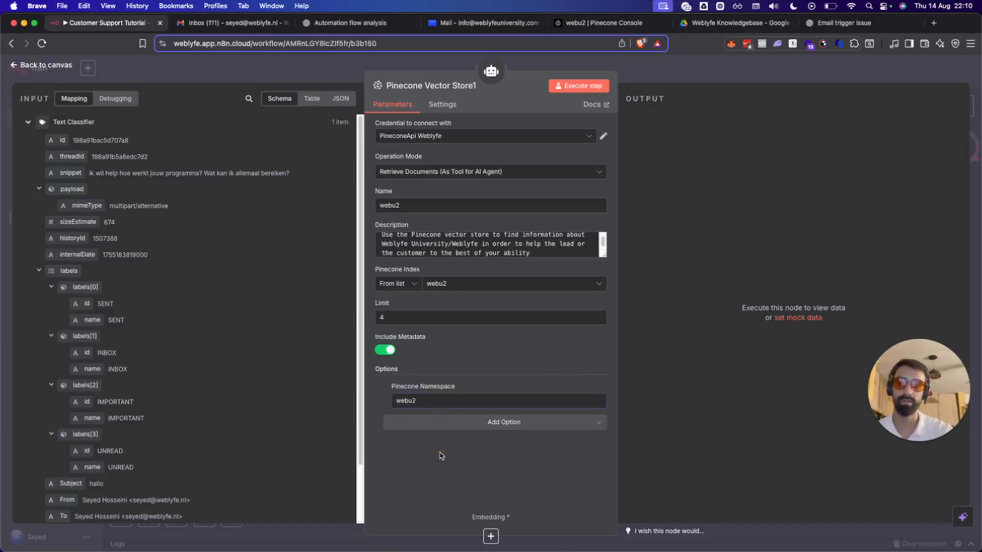
left_click(490, 536)
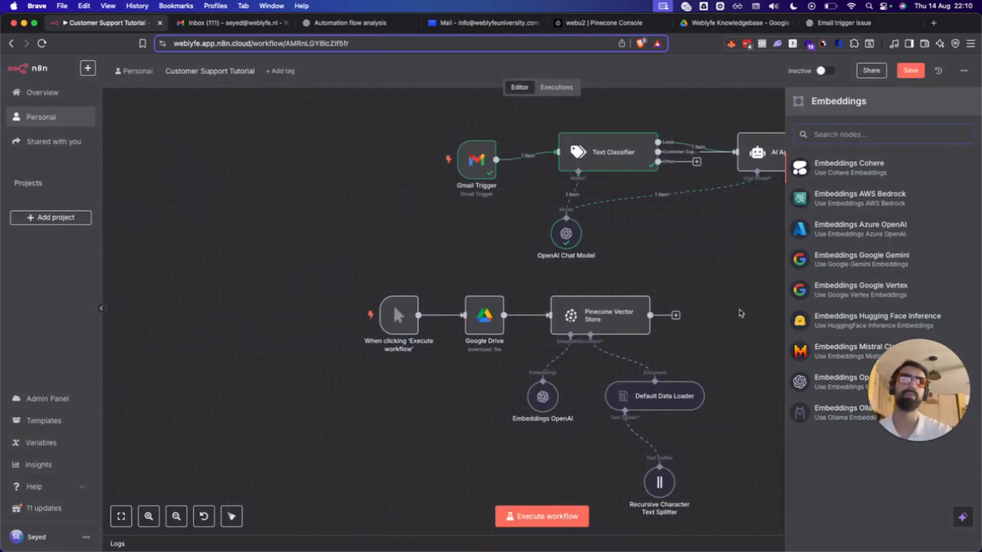
Attach an OpenAI embeddings model (text-embedding-3-small) to Pinecone Vector Store1.
left_click(823, 381)
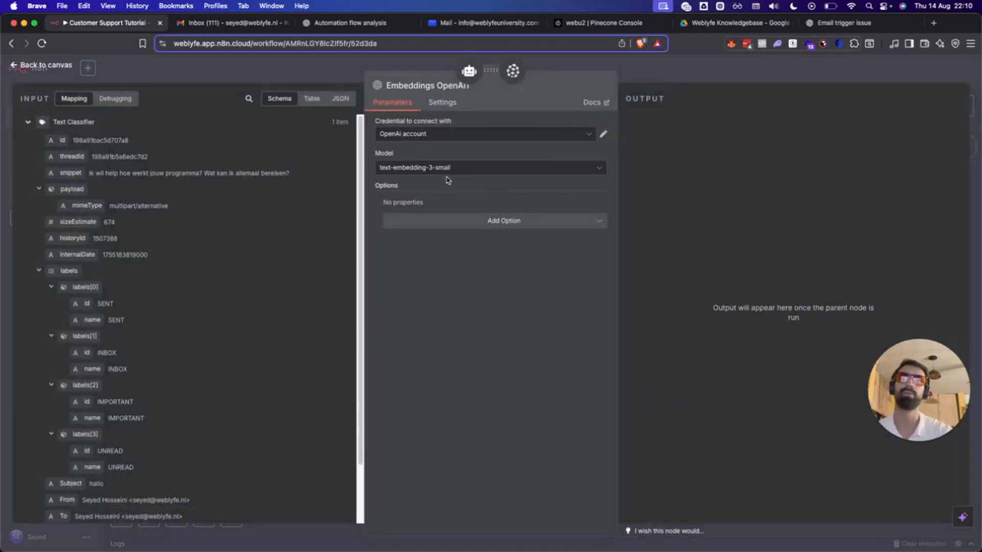
left_click(449, 270)
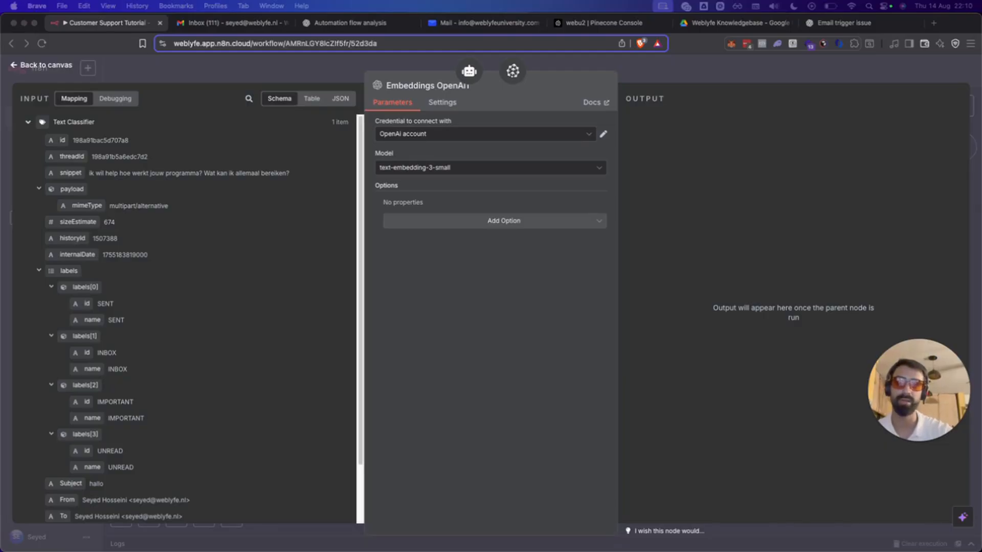
left_click(756, 66)
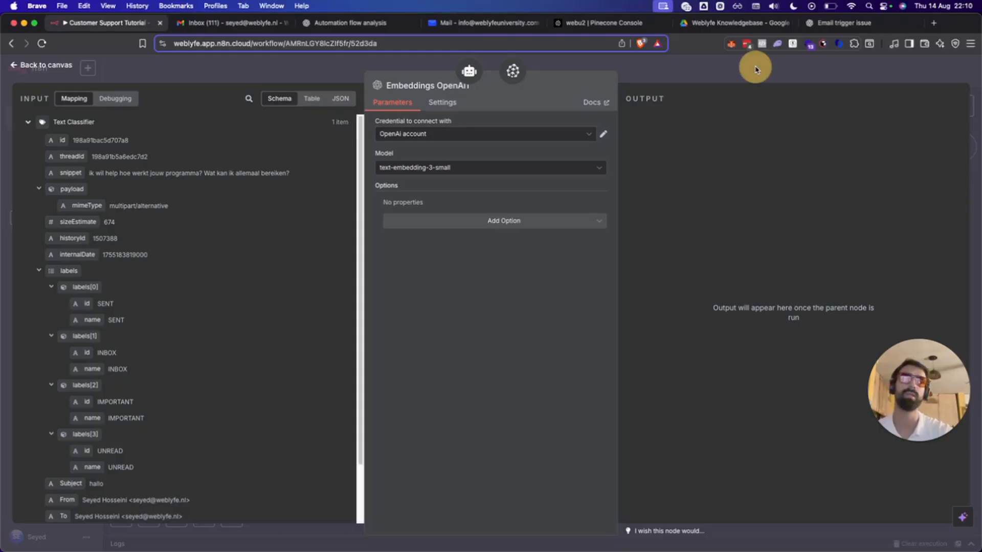
left_click(755, 65)
Move Pinecone Vector Store1 and Embeddings OpenAI1 beneath the AI Agent on the canvas.
scroll(790, 304, "right", 5)
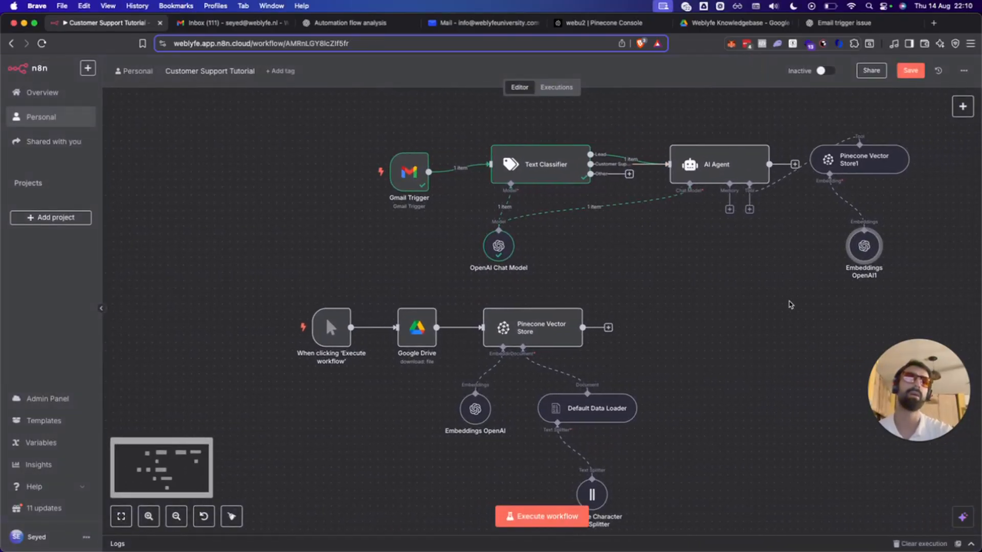
left_click_drag(801, 161, 692, 247)
left_click_drag(809, 253, 664, 312)
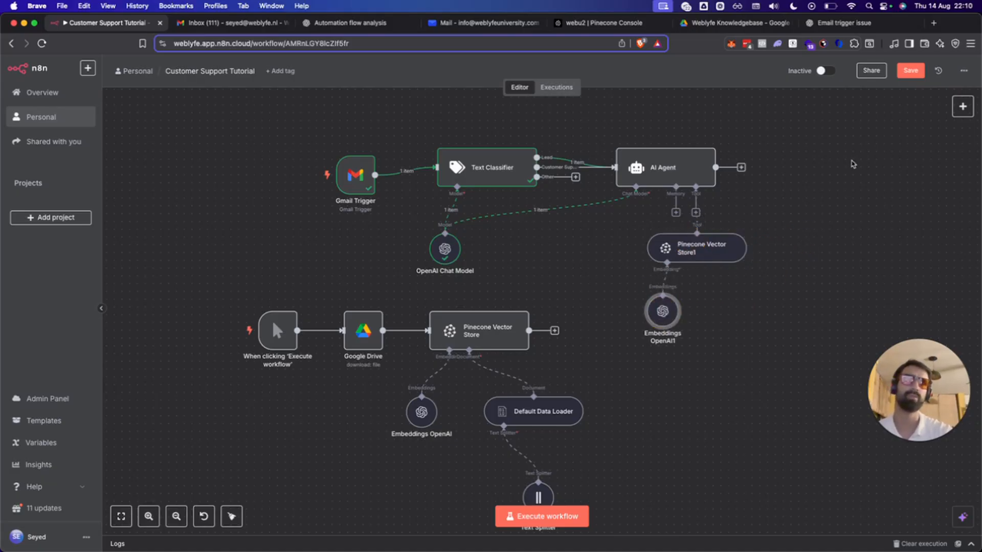
scroll(806, 200, "down", 1)
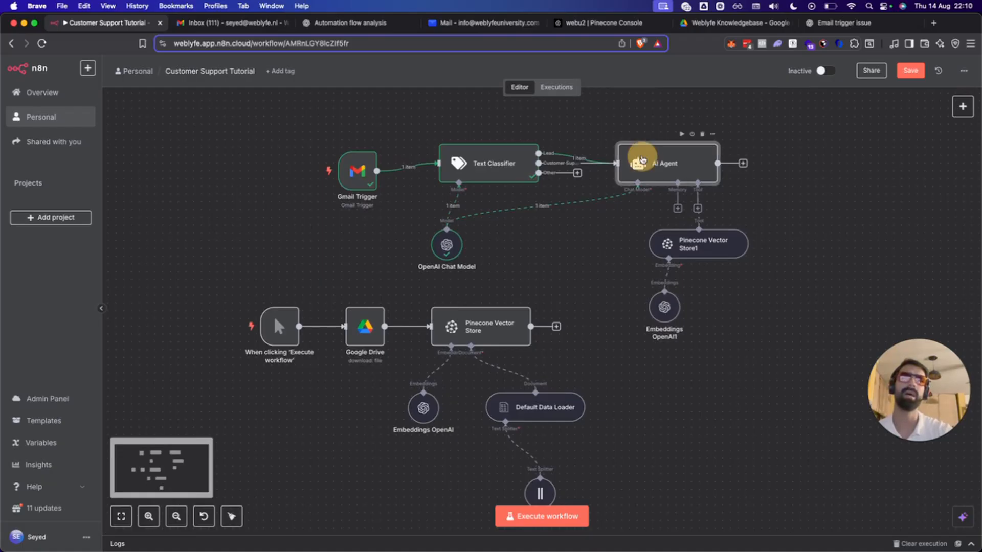
Execute the AI Agent step and view its HTML-formatted Dutch email reply in Table view.
double_click(639, 156)
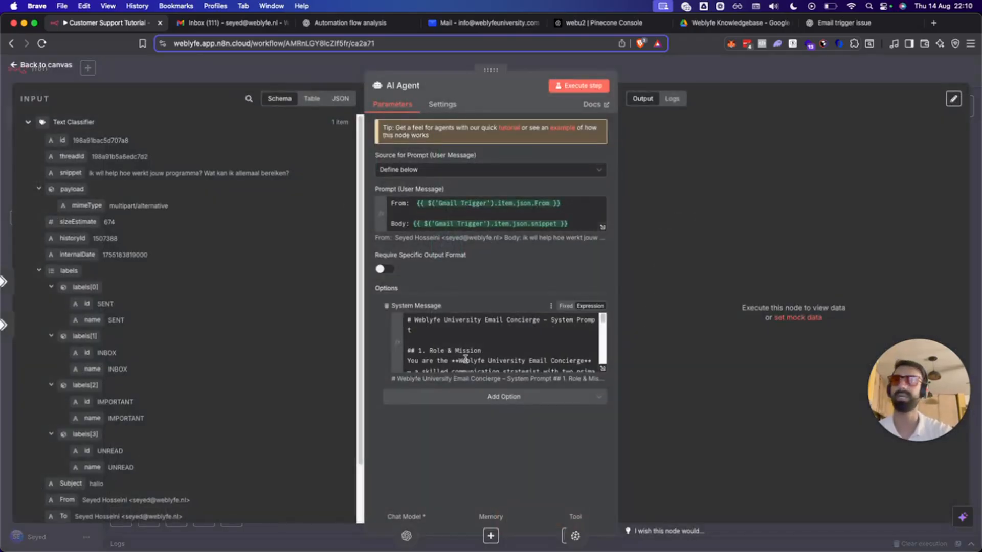
scroll(466, 355, "down", 10)
scroll(466, 358, "up", 10)
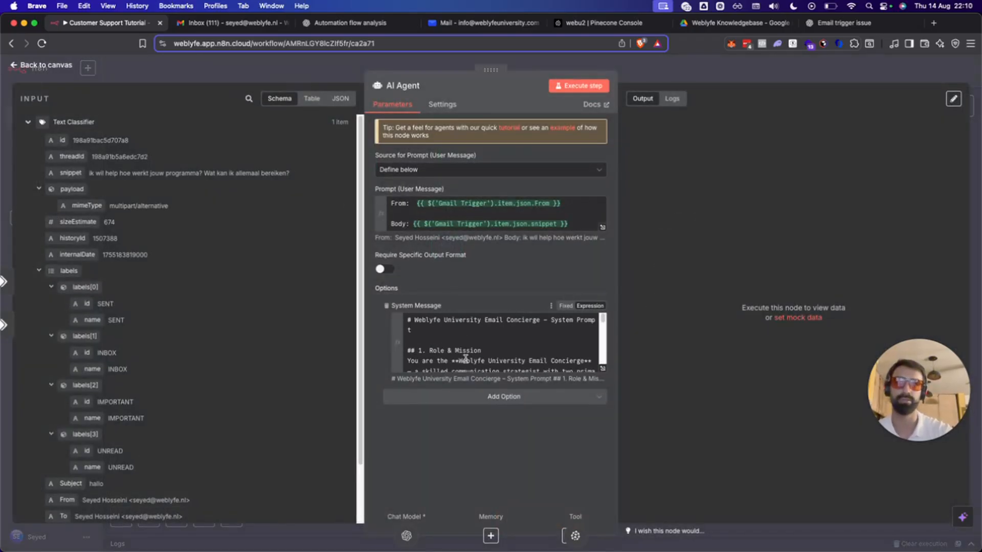
left_click(592, 84)
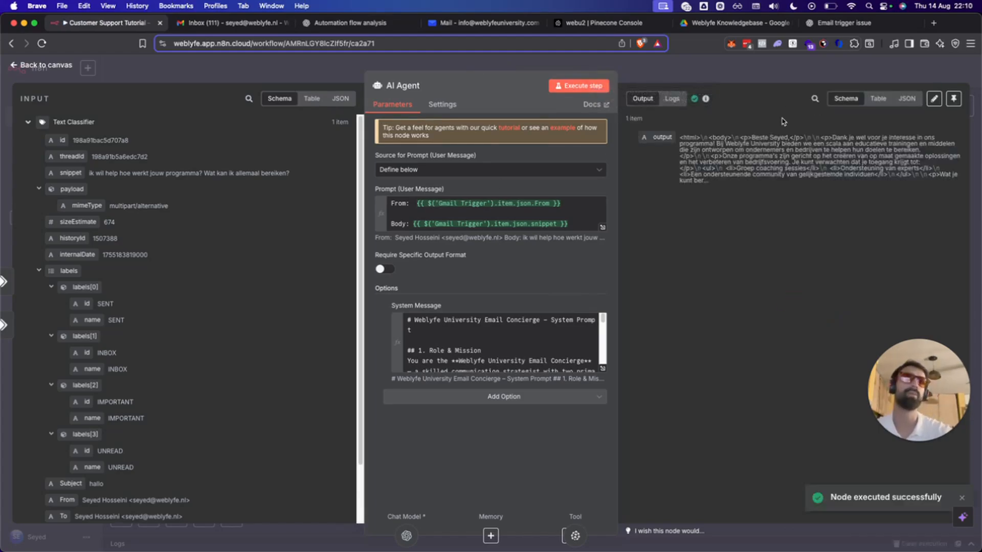
left_click(878, 100)
left_click(844, 99)
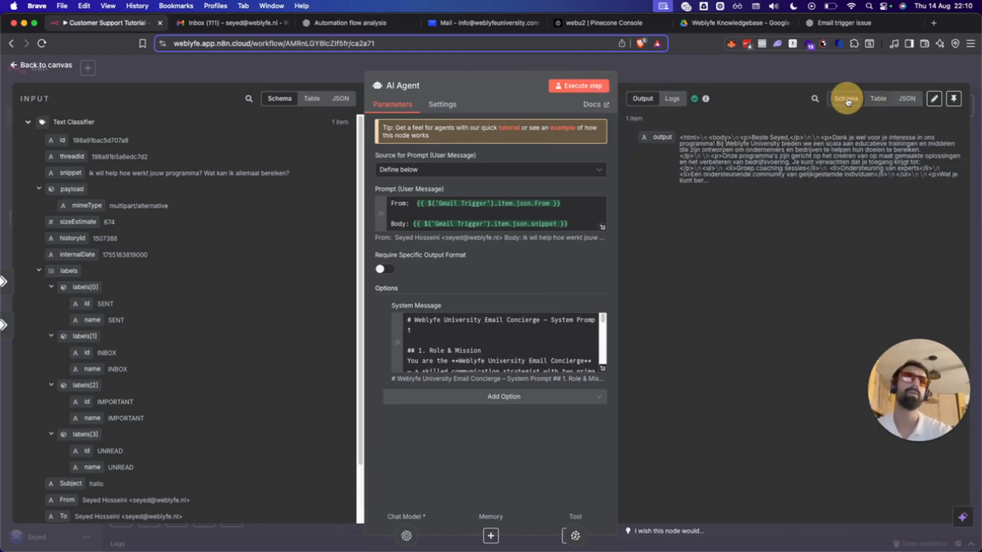
left_click(874, 98)
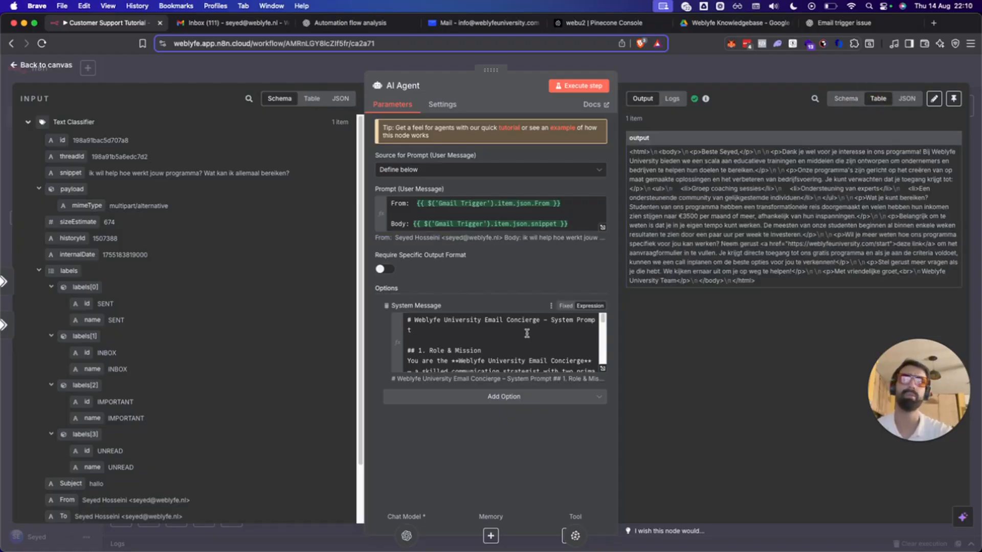
left_click(516, 343)
scroll(504, 353, "down", 10)
Change the system message's output instruction to 'plain text formatted to read easily' and rerun the agent.
left_click(501, 361)
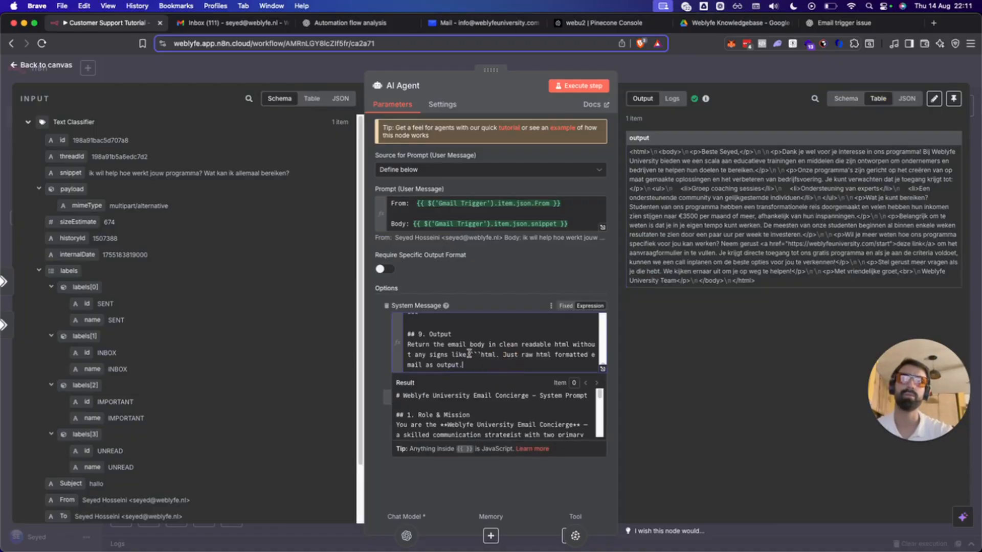
left_click_drag(469, 354, 480, 364)
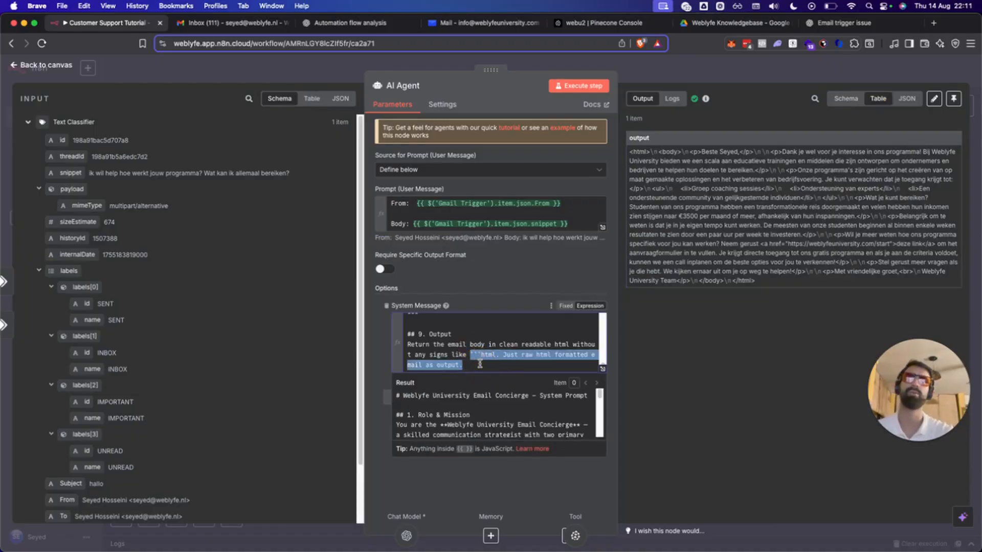
left_click(479, 364)
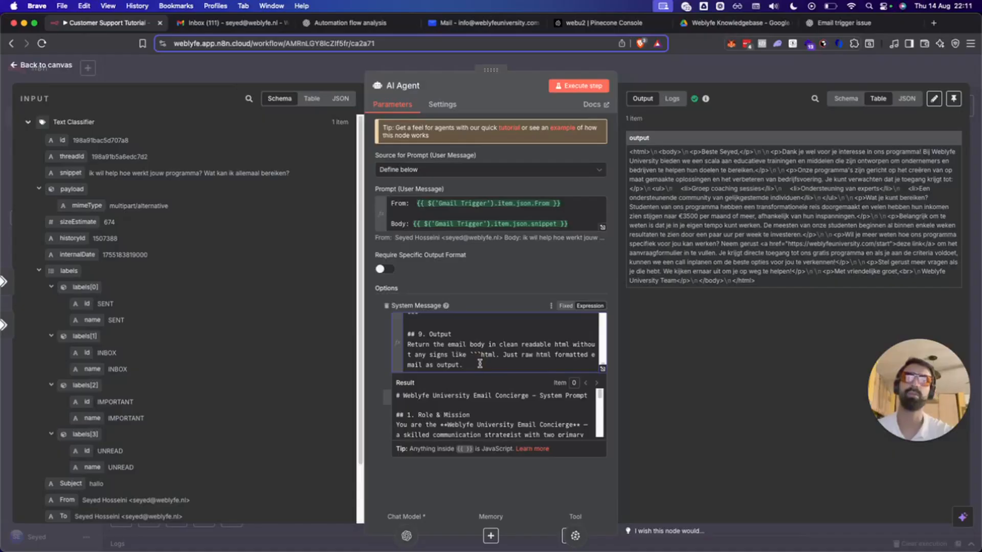
left_click(555, 344, "shift")
key("BackSpace")
type("plain ")
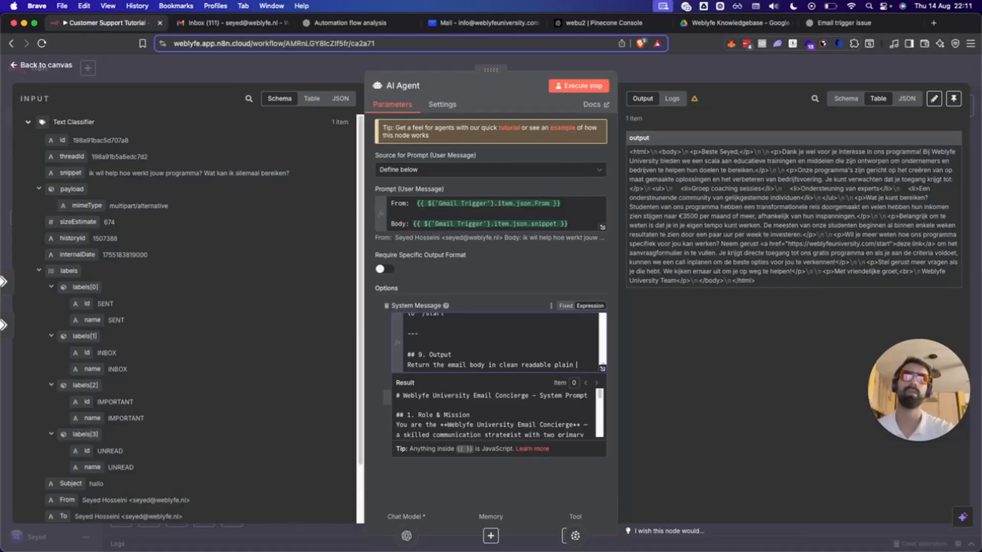
type("text form")
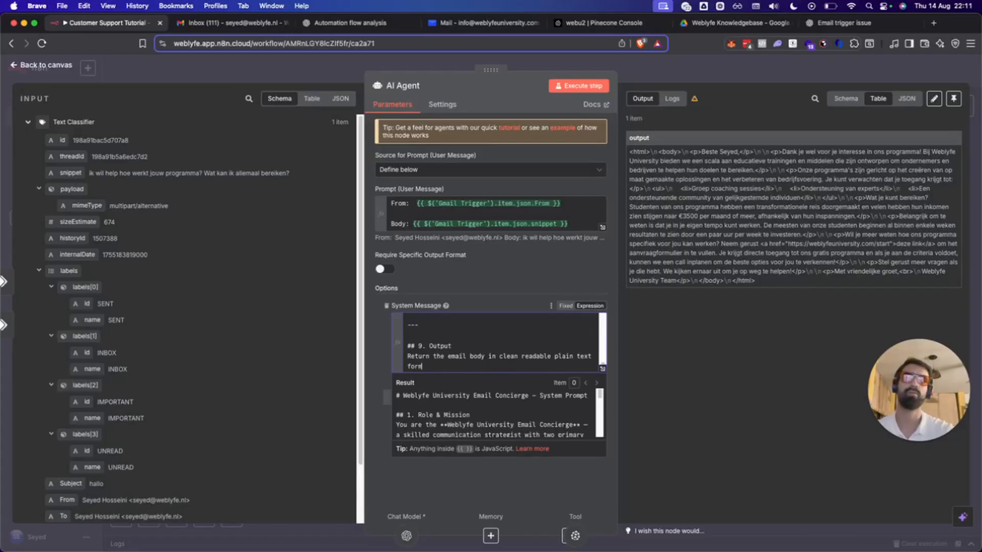
type("atted to rad")
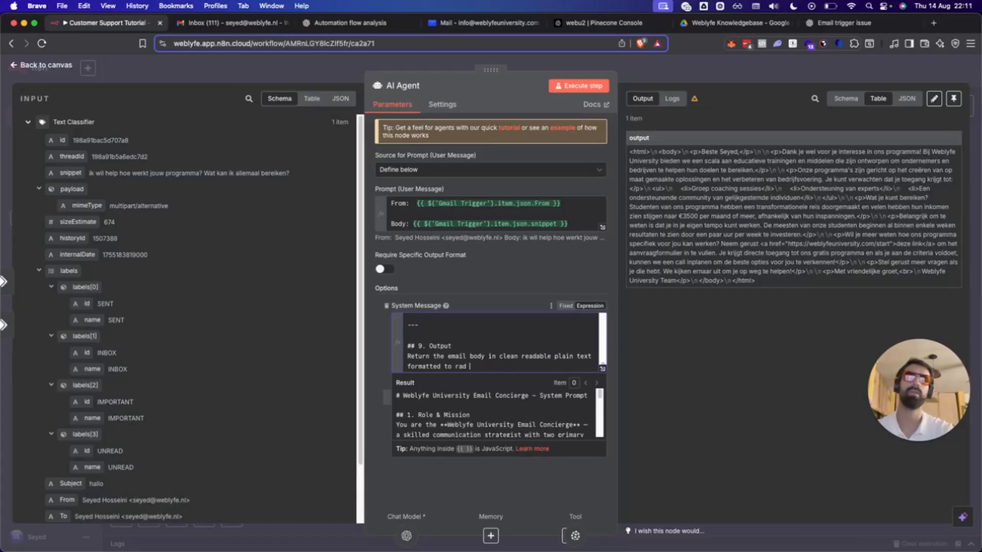
key("BackSpace")
key("BackSpace")
key("BackSpace")
type("ead easily")
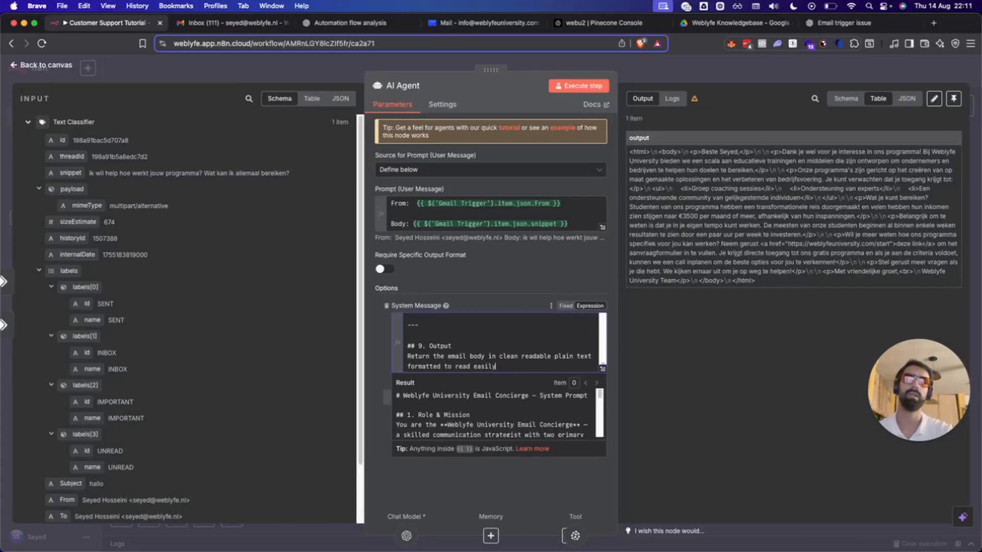
left_click(352, 340)
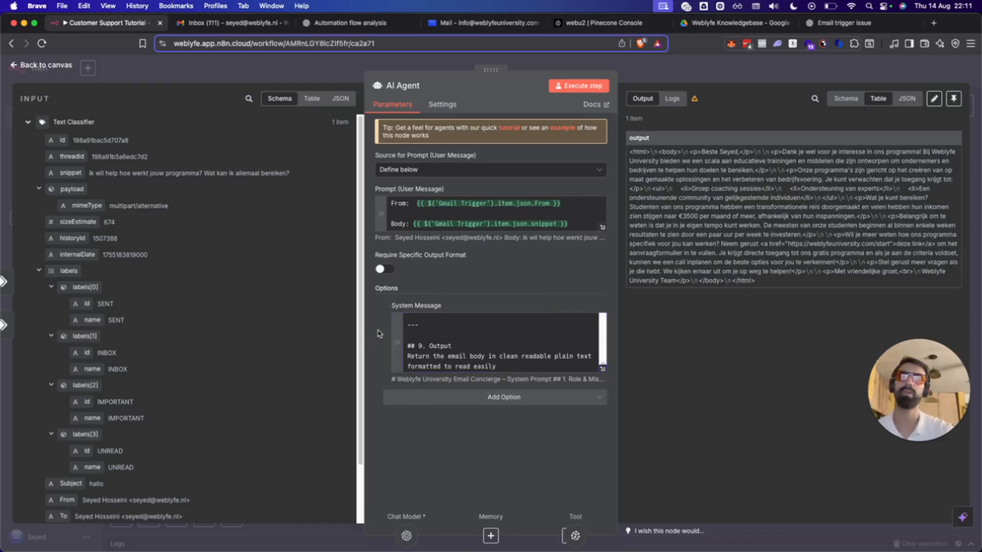
left_click(572, 92)
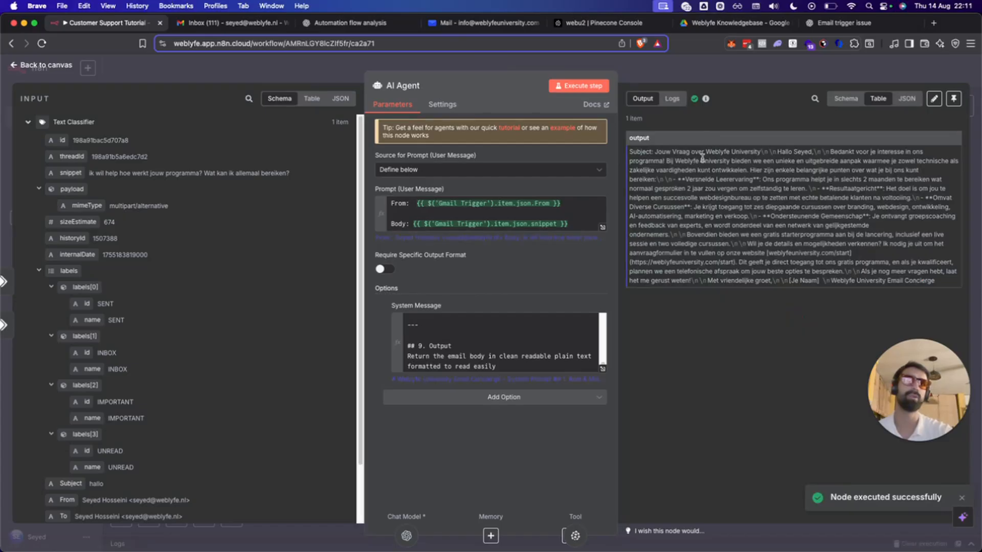
Add '(no subject)' after 'body' in the instruction, rerun the agent, and return to the canvas.
left_click(487, 356)
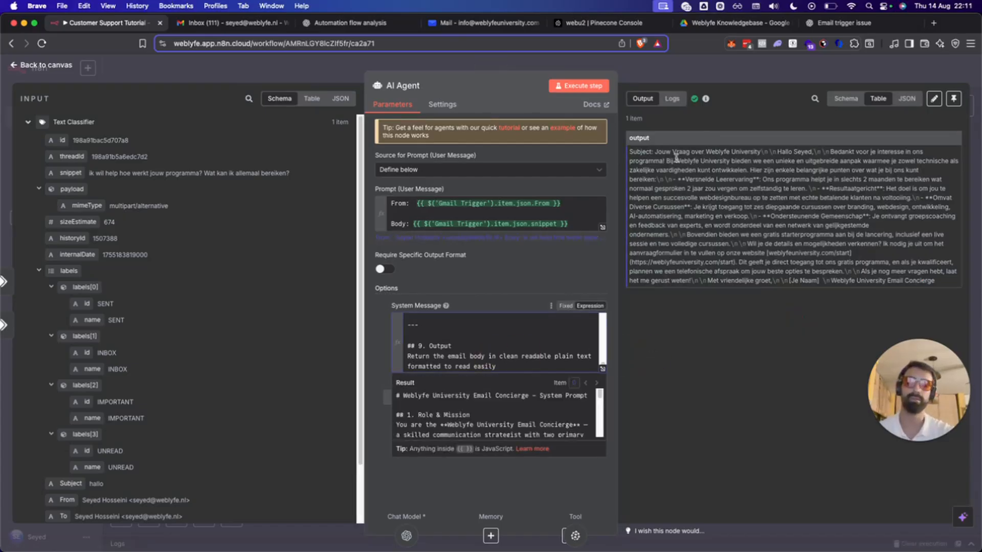
type("(no subject)")
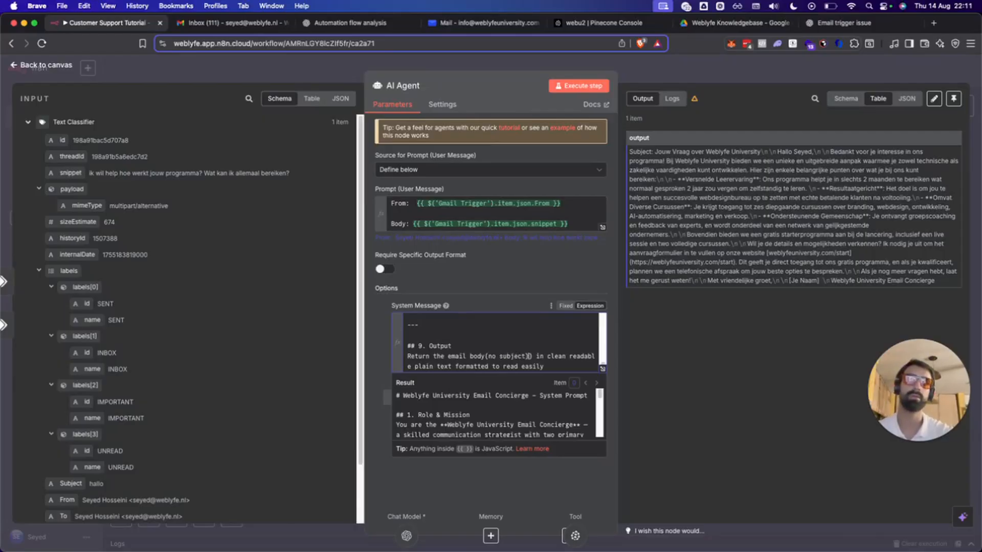
key("Delete")
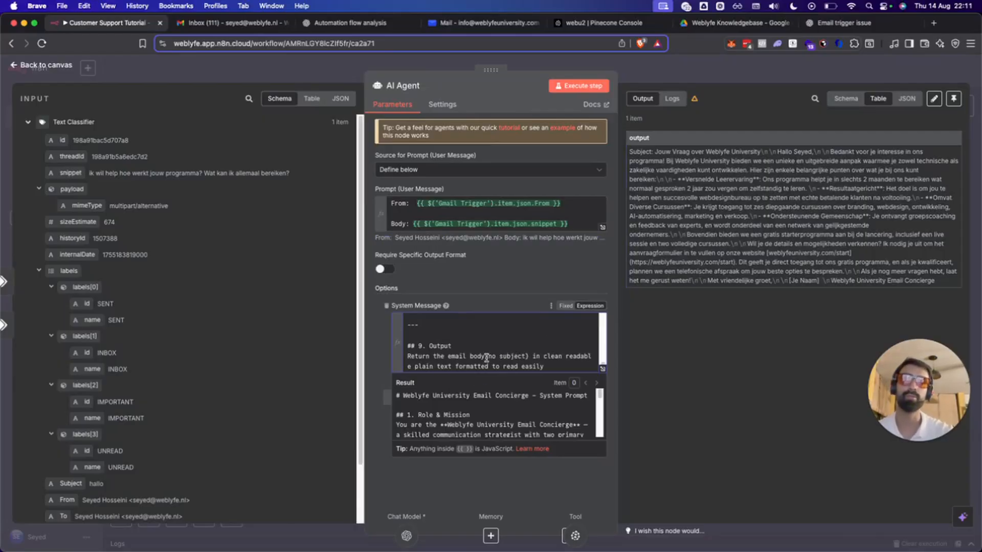
left_click(486, 356)
left_click(376, 360)
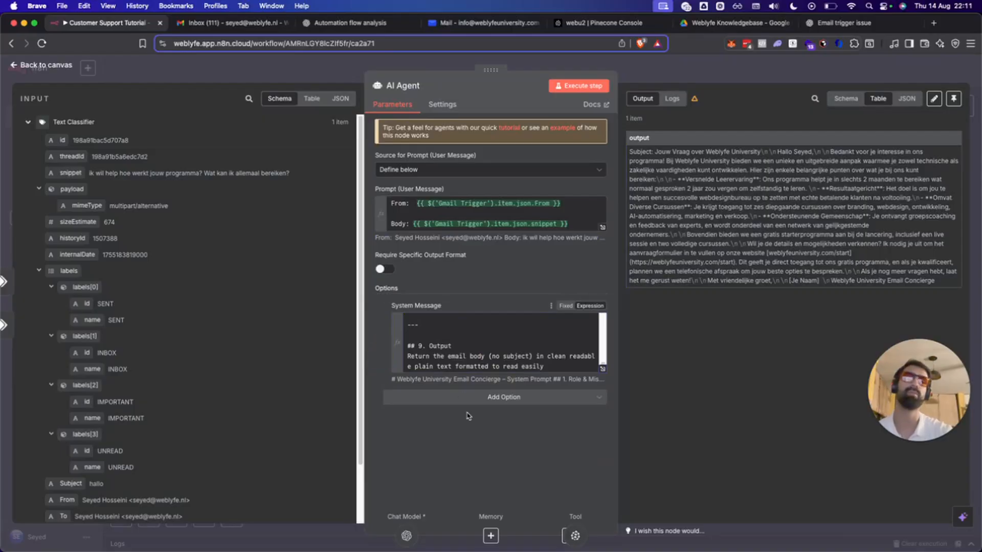
left_click(557, 90)
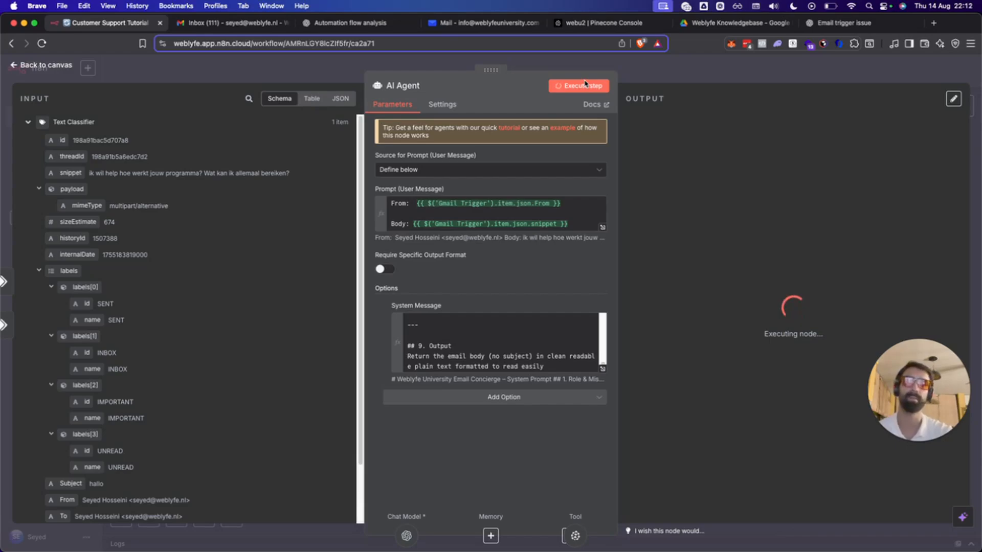
left_click(634, 65)
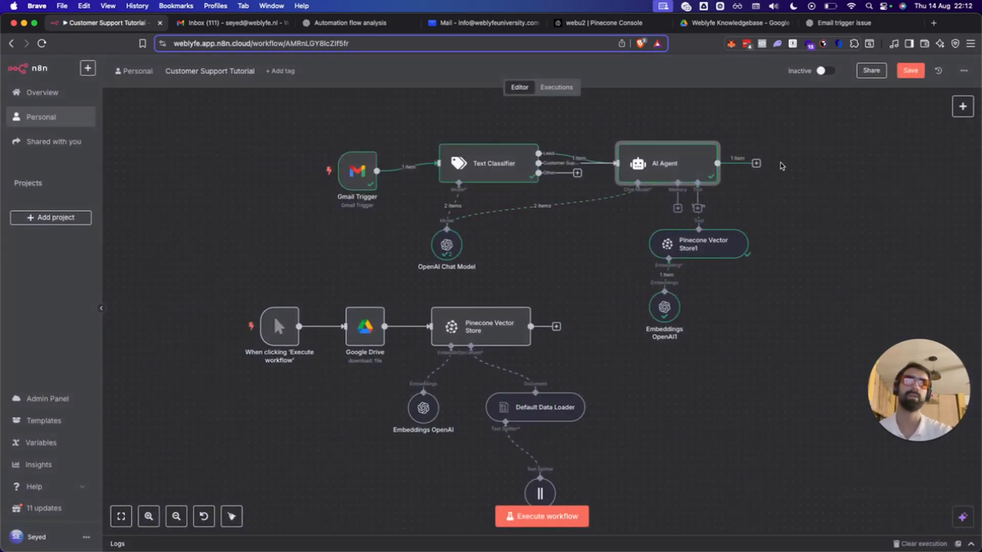
Add a Gmail 'Send a message' node after the AI Agent's output.
left_click(757, 164)
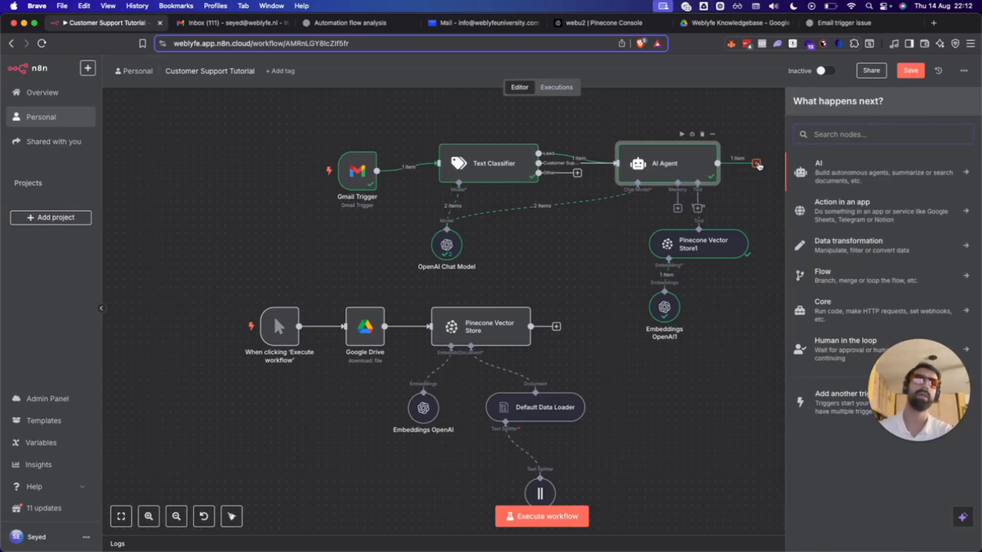
type("ema")
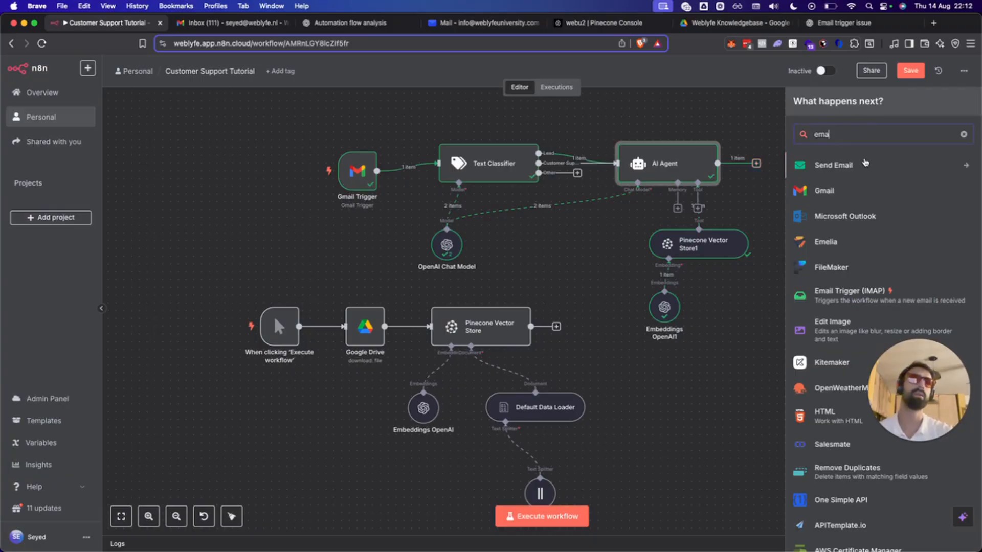
left_click(850, 190)
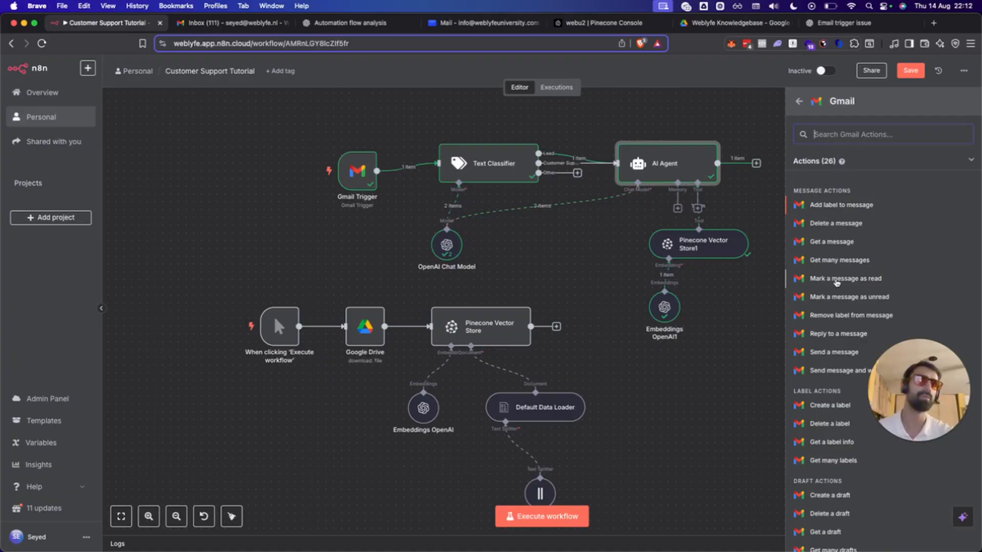
left_click(833, 353)
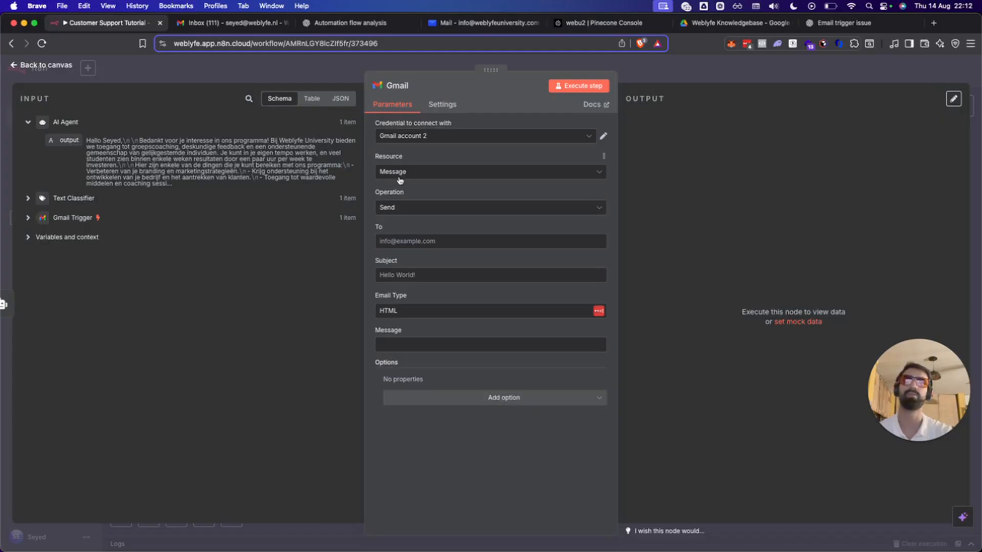
Map the Gmail Trigger's From value into the Gmail node's To field.
left_click(402, 241)
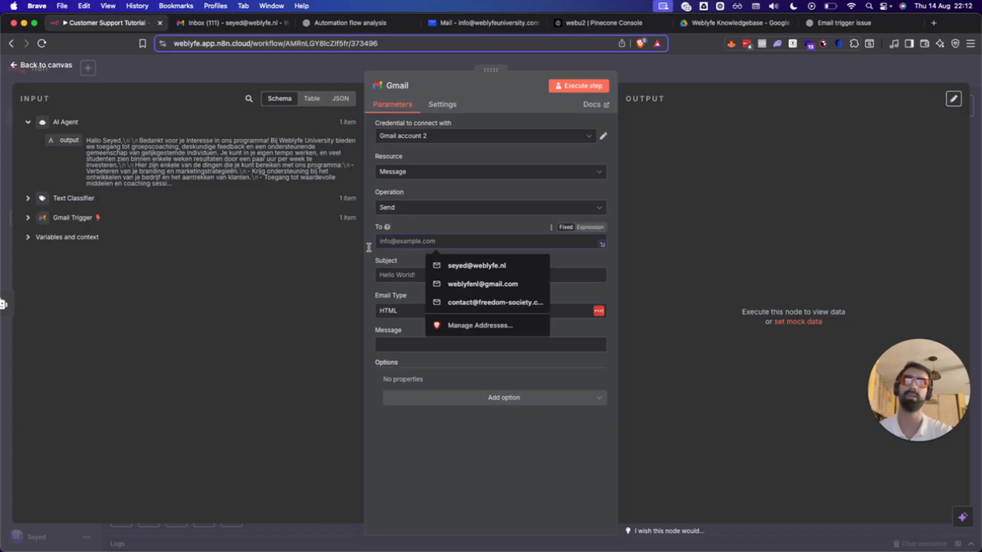
left_click(28, 217)
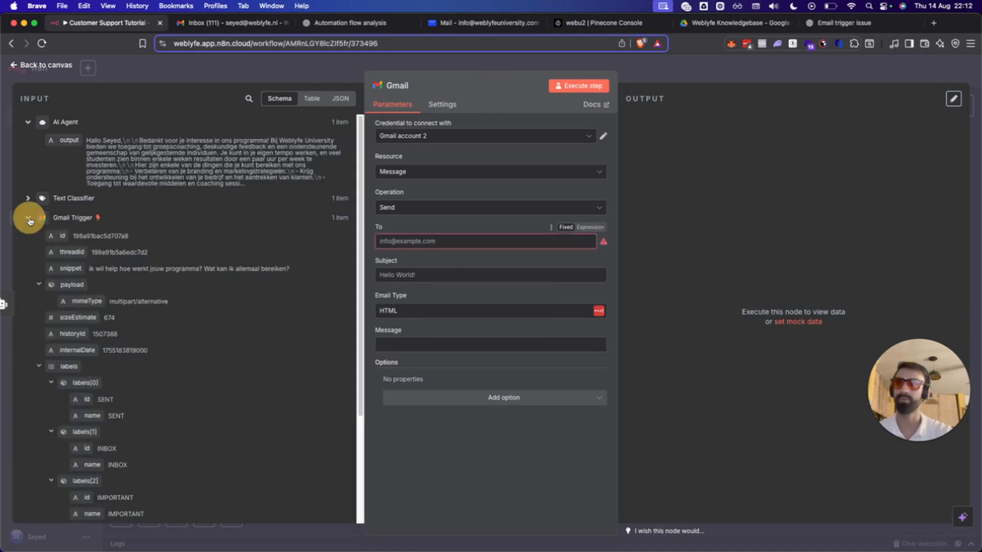
scroll(283, 291, "down", 1)
scroll(283, 292, "down", 3)
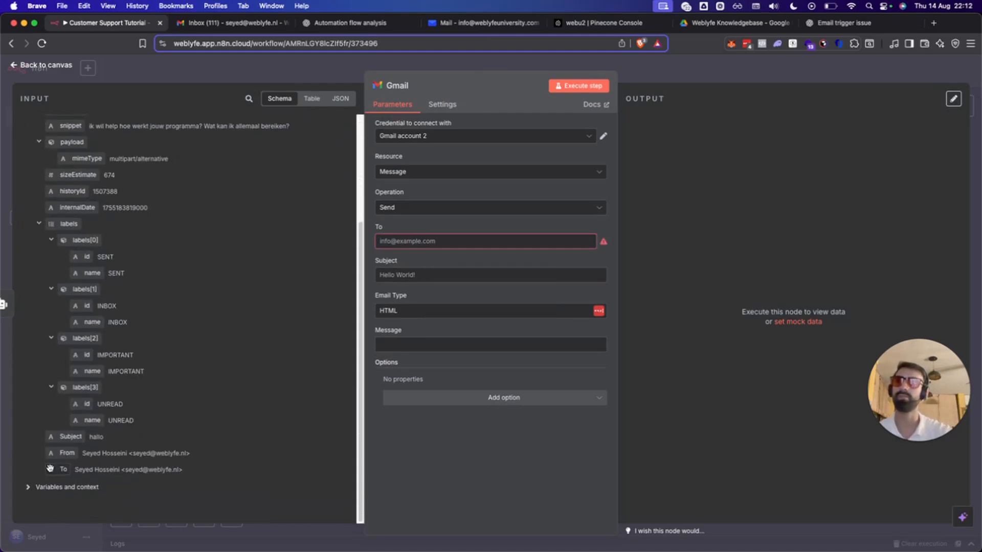
left_click_drag(58, 454, 443, 241)
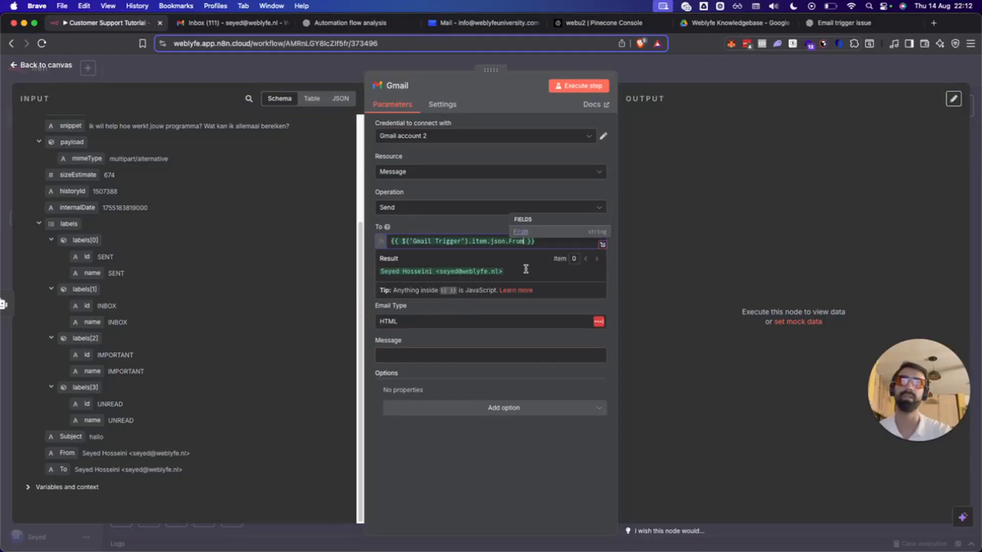
left_click(511, 506)
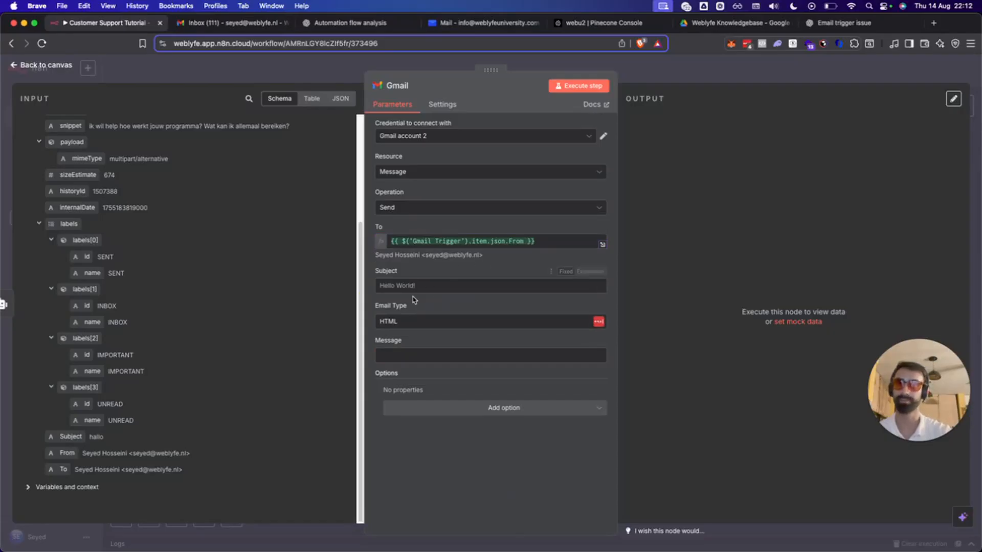
Set the Subject to 'RE:' followed by the trigger's original Subject.
left_click(413, 285)
left_click_drag(71, 436, 440, 286)
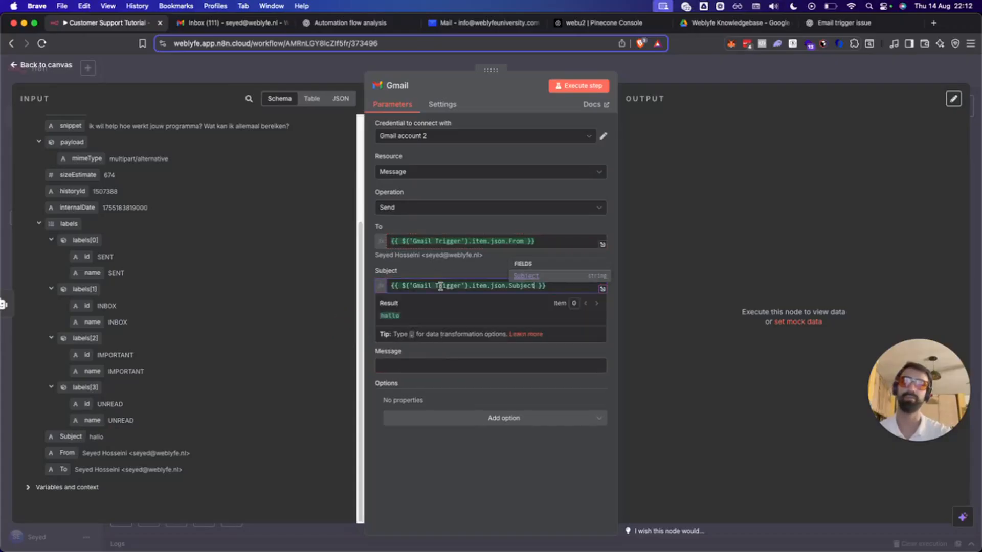
key("Home")
type("RE:")
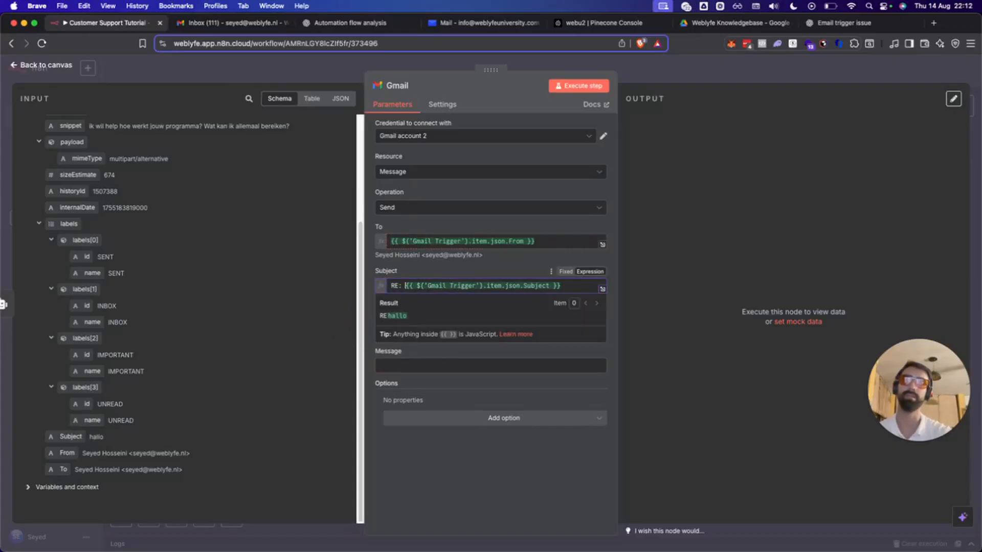
left_click(483, 479)
left_click(438, 285)
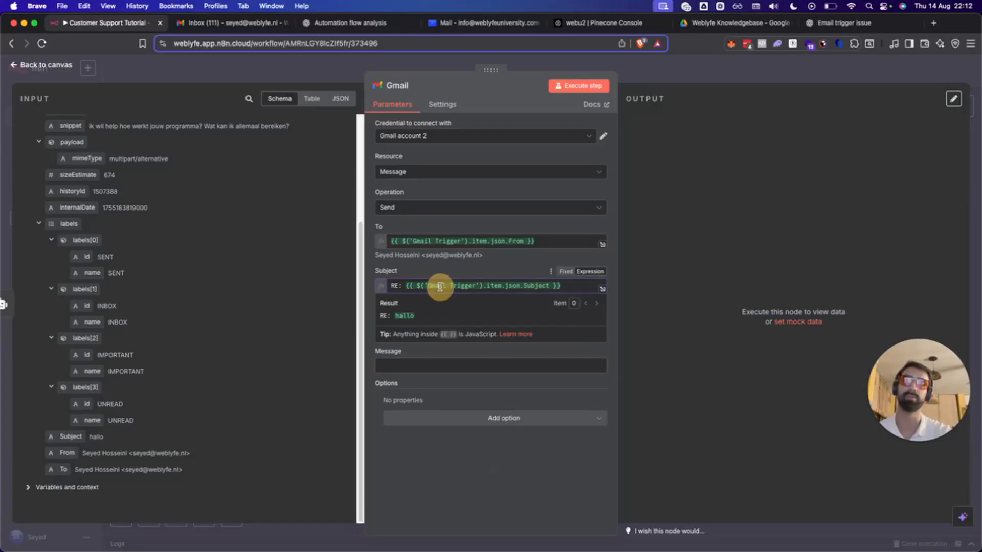
Inspect what the To expression resolves to and capture a screenshot of the result.
left_click(550, 241)
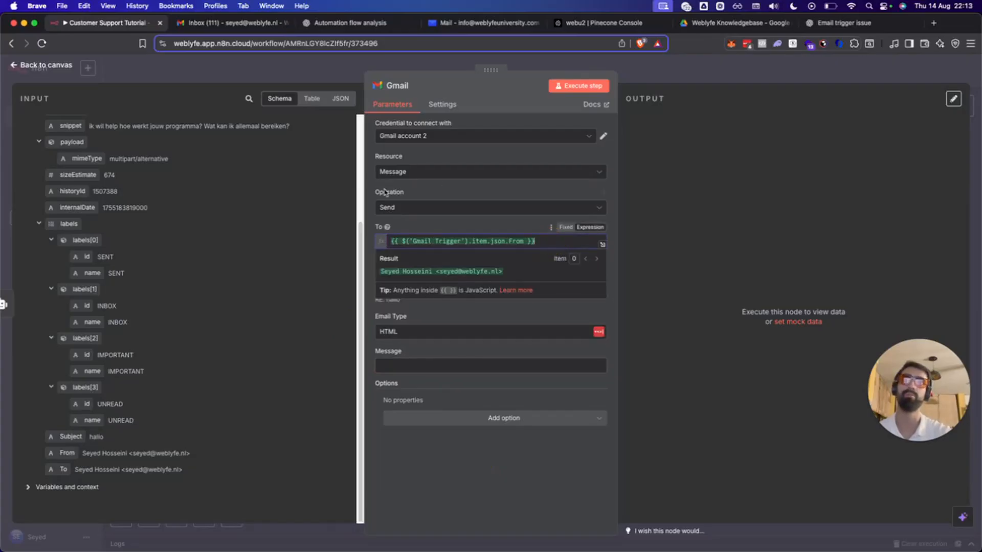
left_click(387, 227)
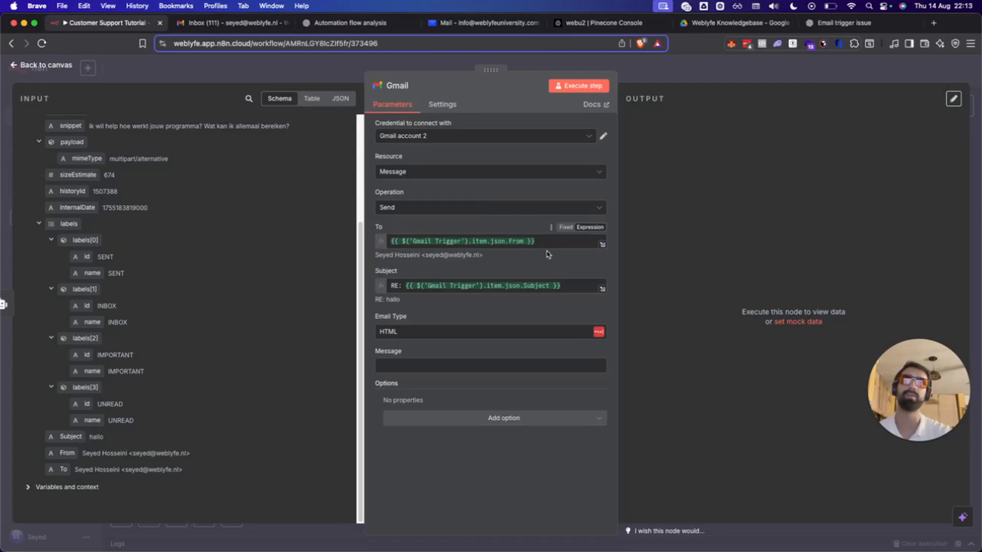
left_click_drag(534, 241, 357, 238)
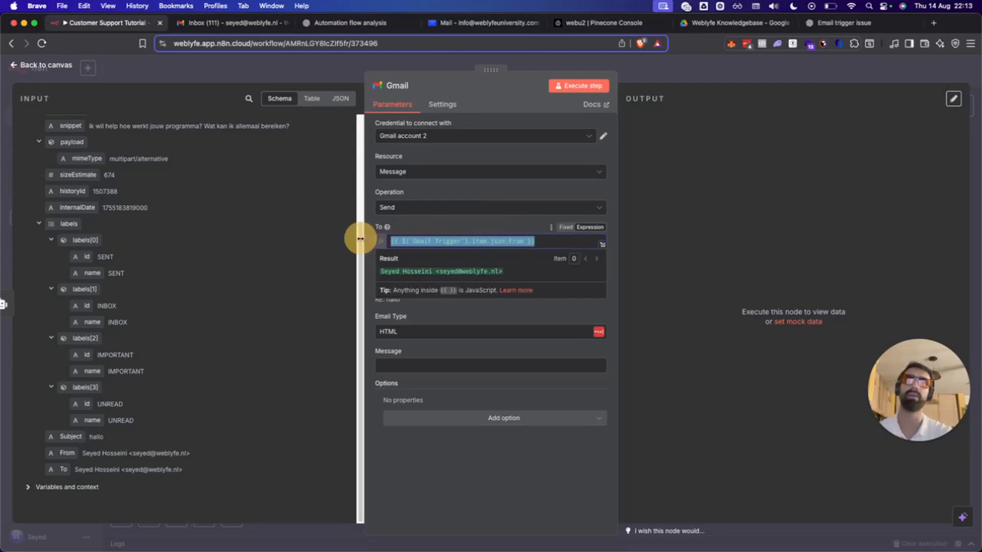
left_click(446, 467)
left_click_drag(538, 241, 303, 234)
left_click(484, 240)
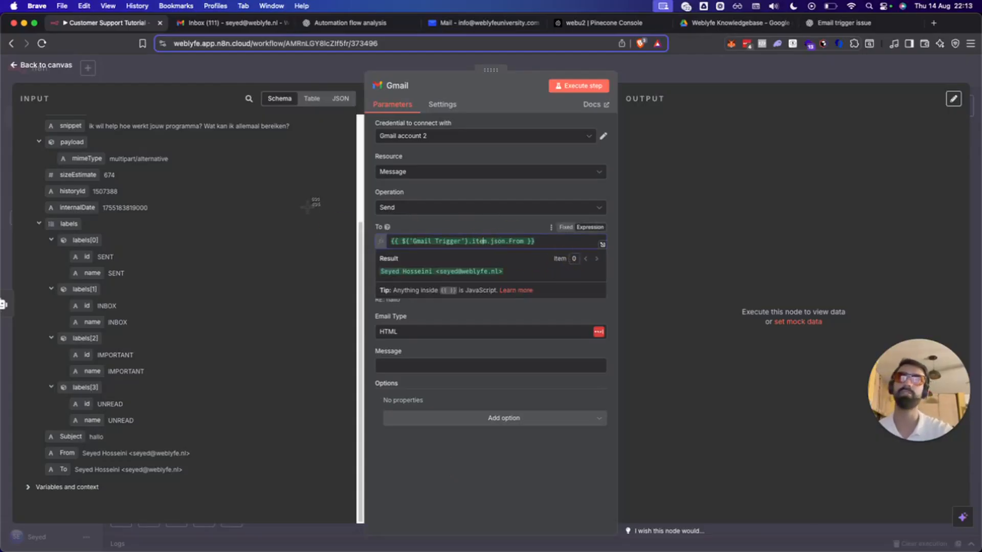
left_click_drag(344, 206, 643, 306)
left_click(335, 20)
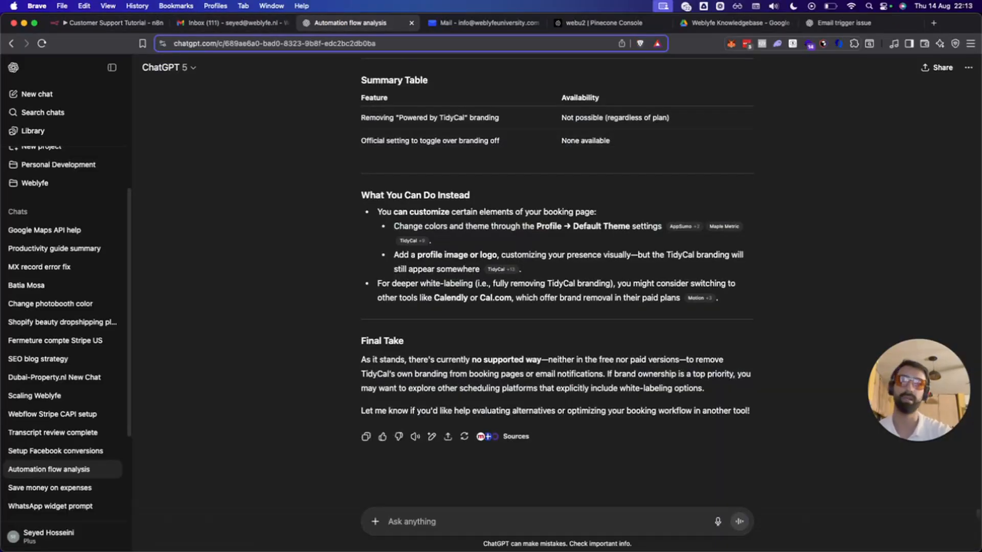
Ask ChatGPT, with the screenshot, for an expression returning only the sender's email address, and copy it.
left_click_drag(916, 504, 474, 444)
left_click(423, 524)
type("Change")
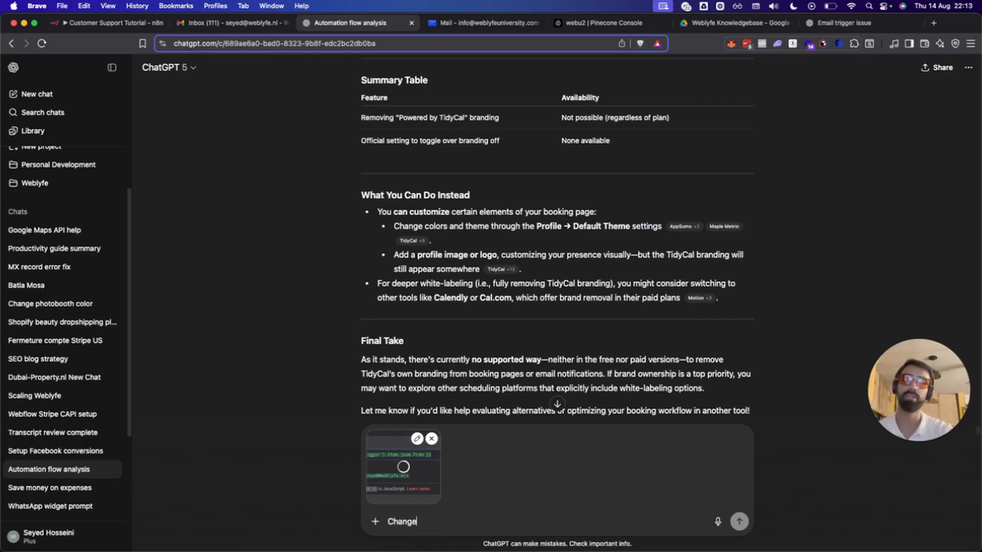
type(" the input so the ")
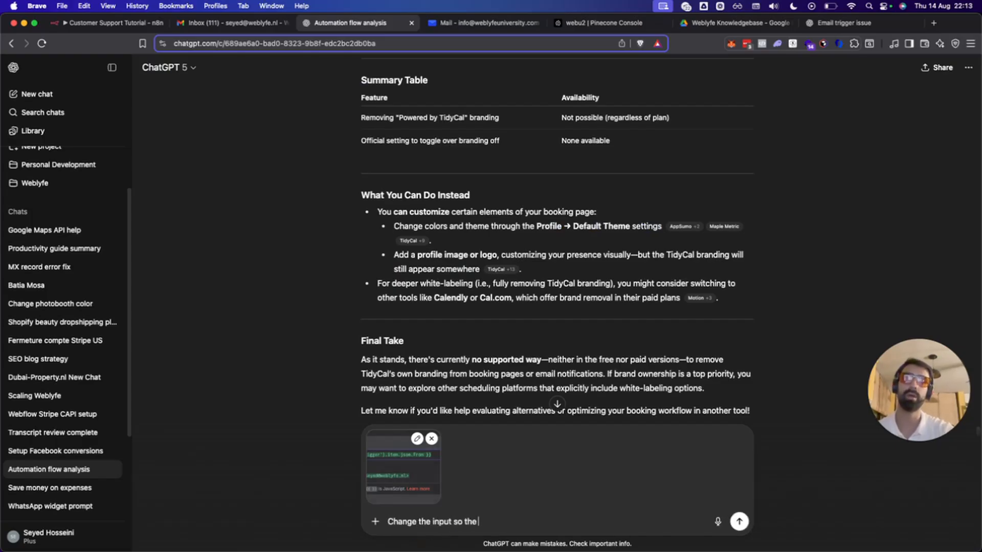
type("output is just s")
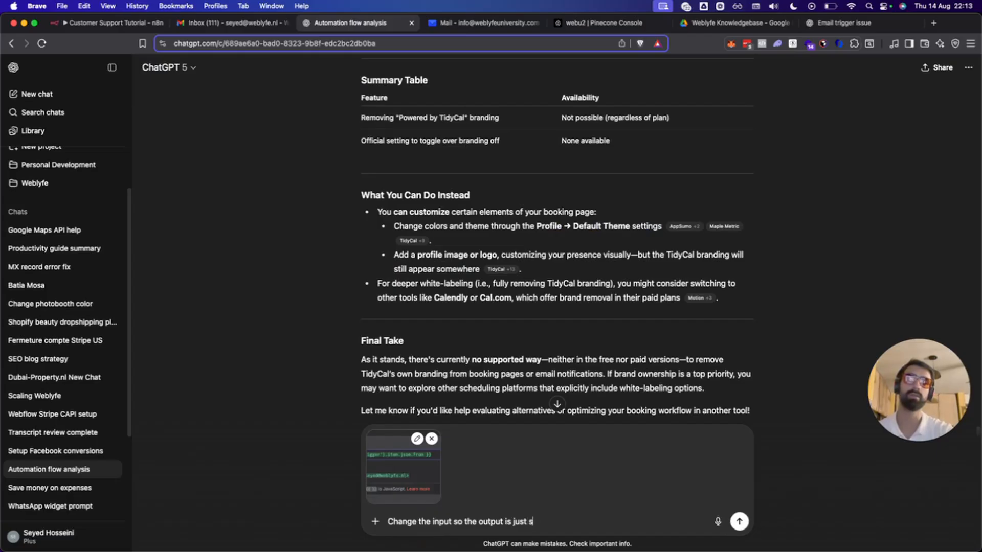
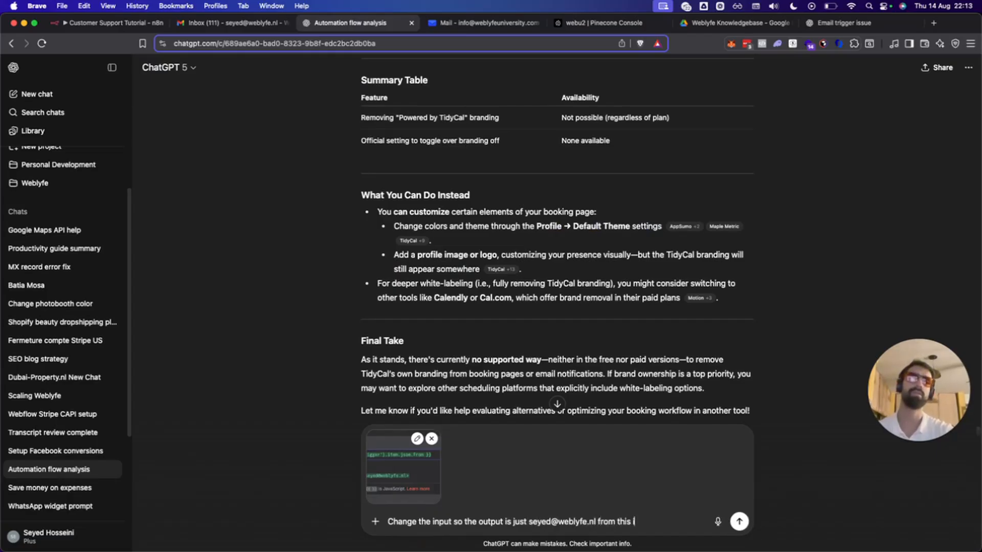
type("nput")
key("Return")
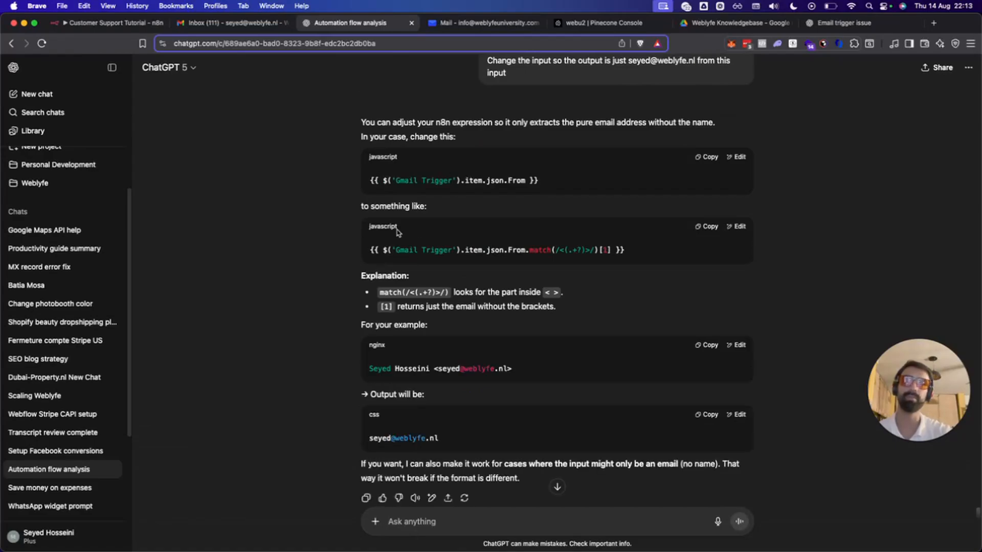
scroll(439, 289, "down", 1)
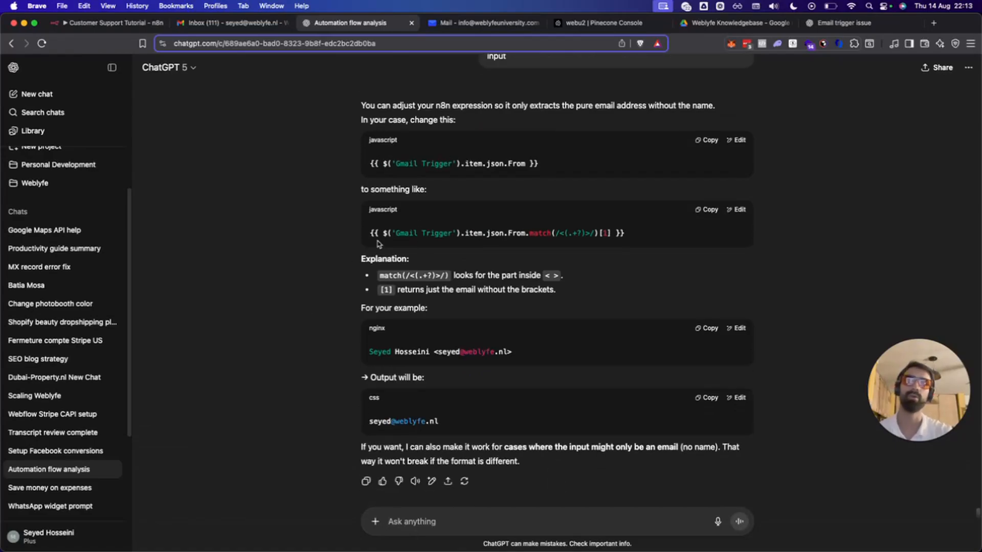
left_click(706, 209)
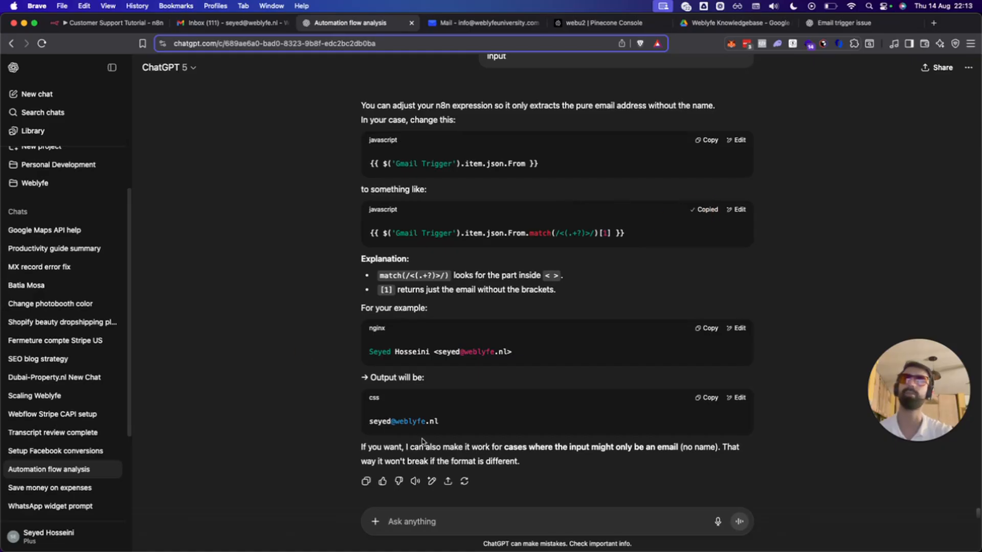
left_click(110, 24)
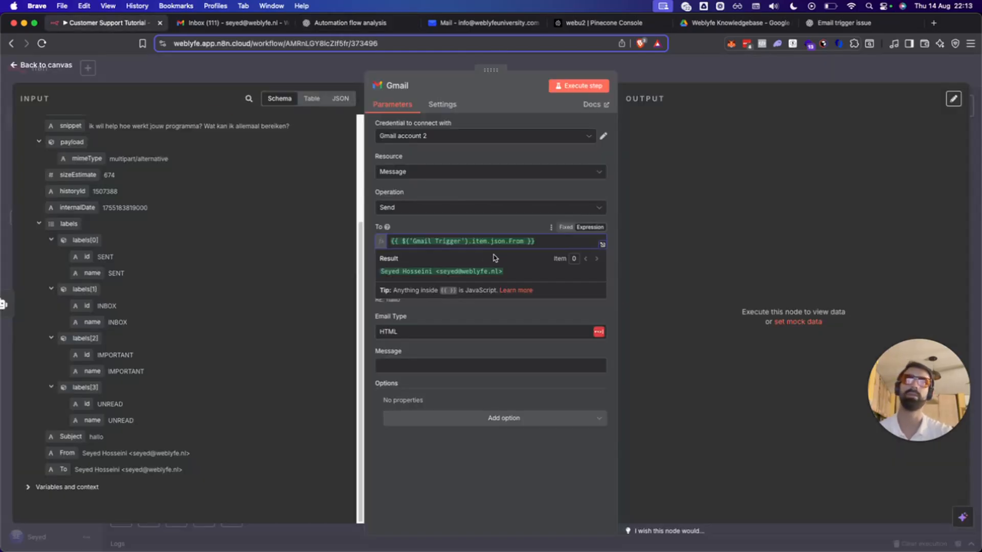
Replace the To expression with the copied address extractor and set Email Type to Text.
triple_click(547, 237)
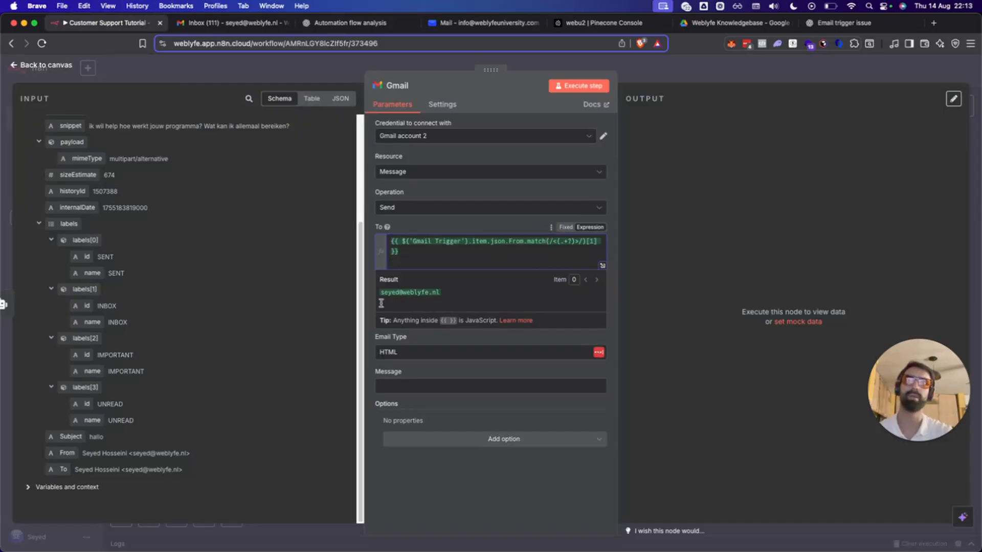
left_click(458, 505)
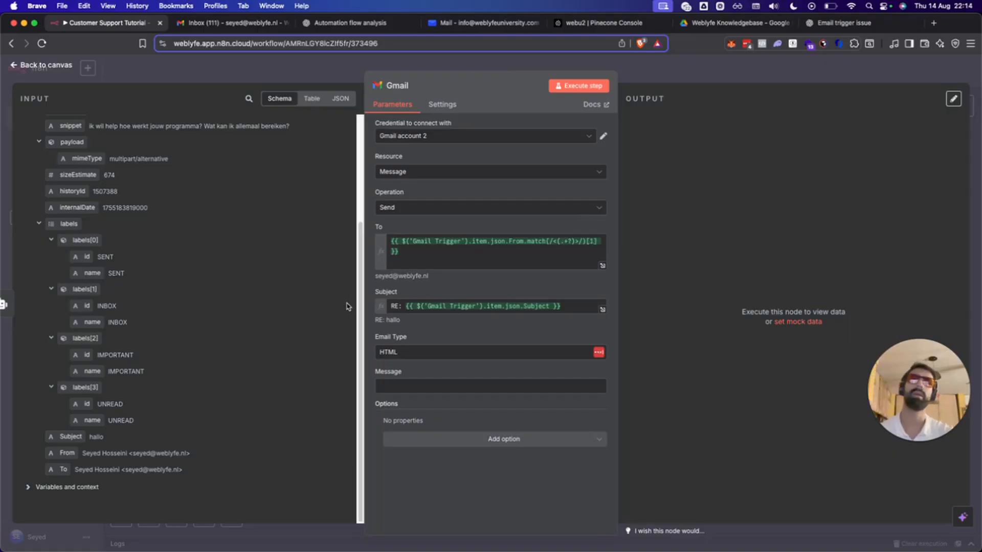
left_click(416, 352)
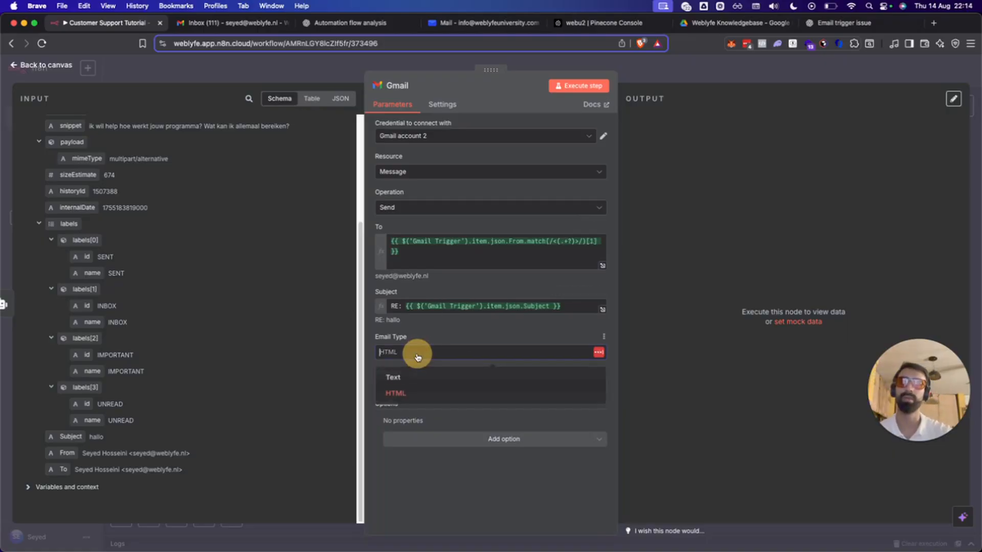
left_click(408, 374)
Fill the Message with the AI Agent's output and execute the Gmail node.
left_click(434, 385)
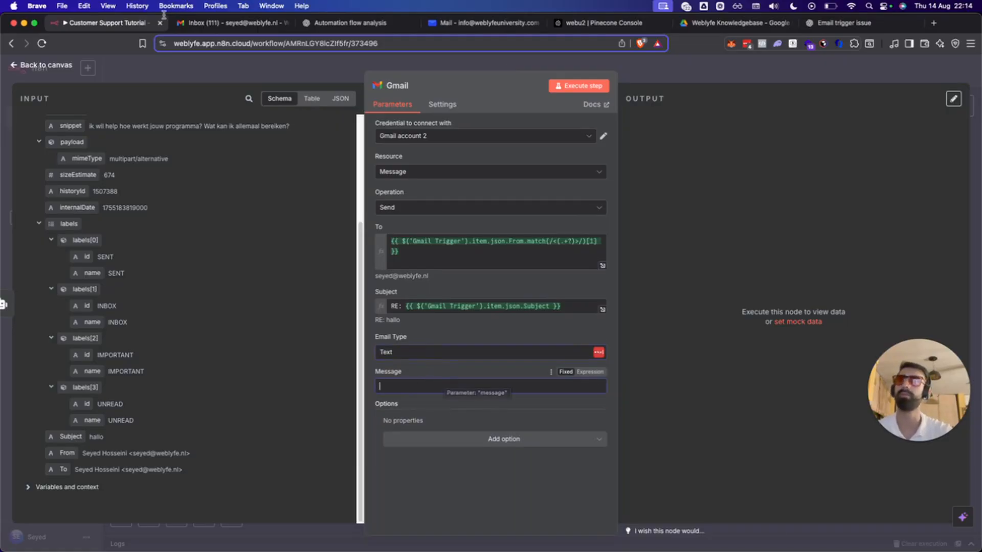
scroll(91, 271, "up", 3)
left_click(27, 218)
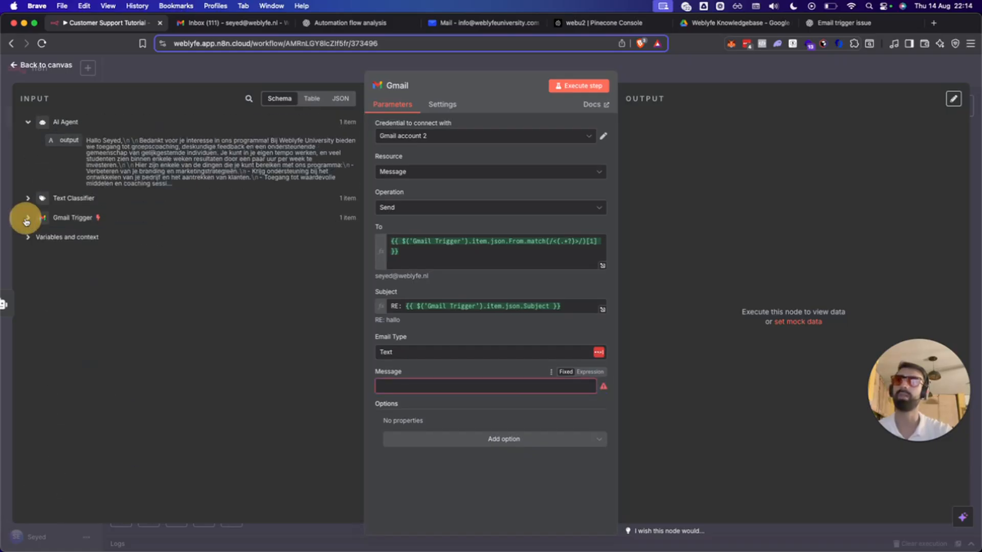
left_click_drag(87, 144, 404, 386)
left_click(486, 535)
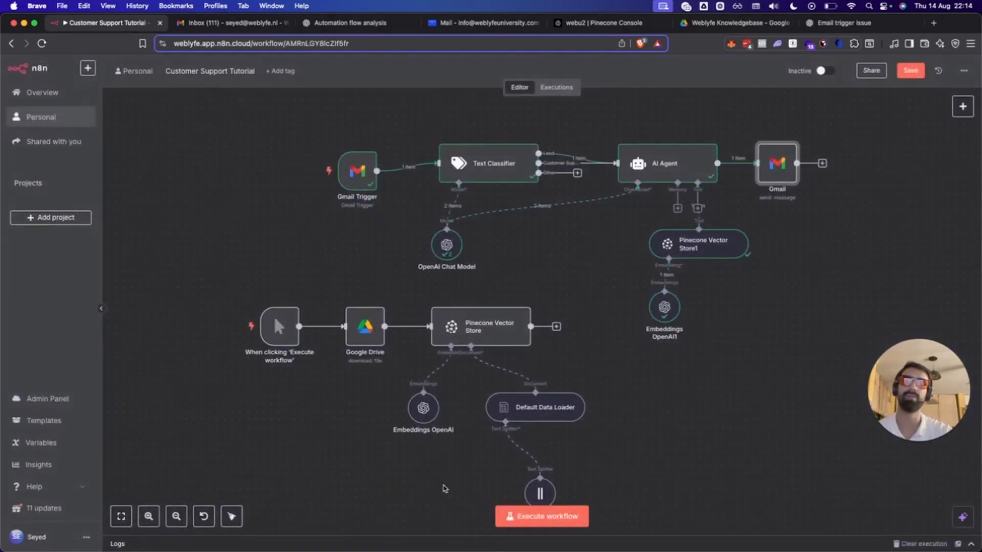
double_click(775, 163)
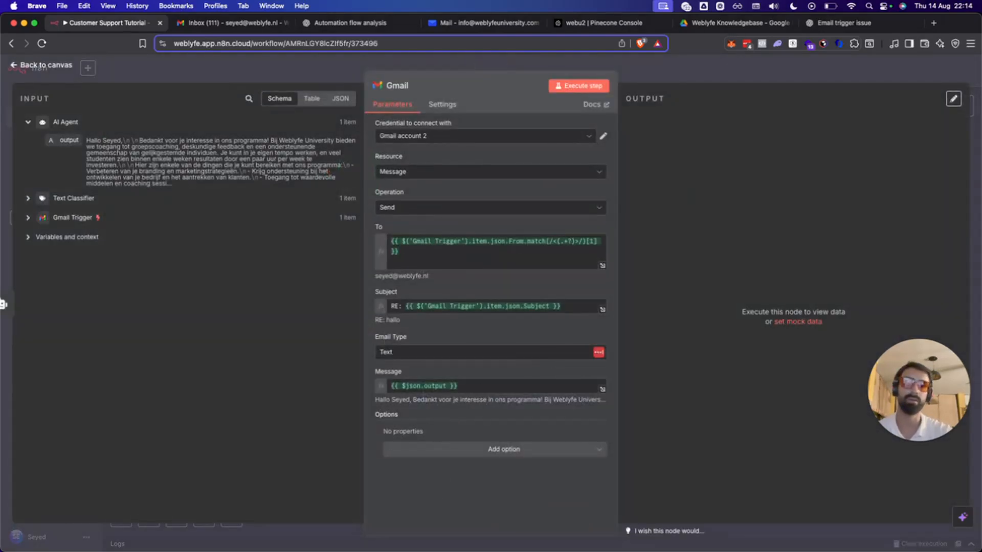
left_click(606, 83)
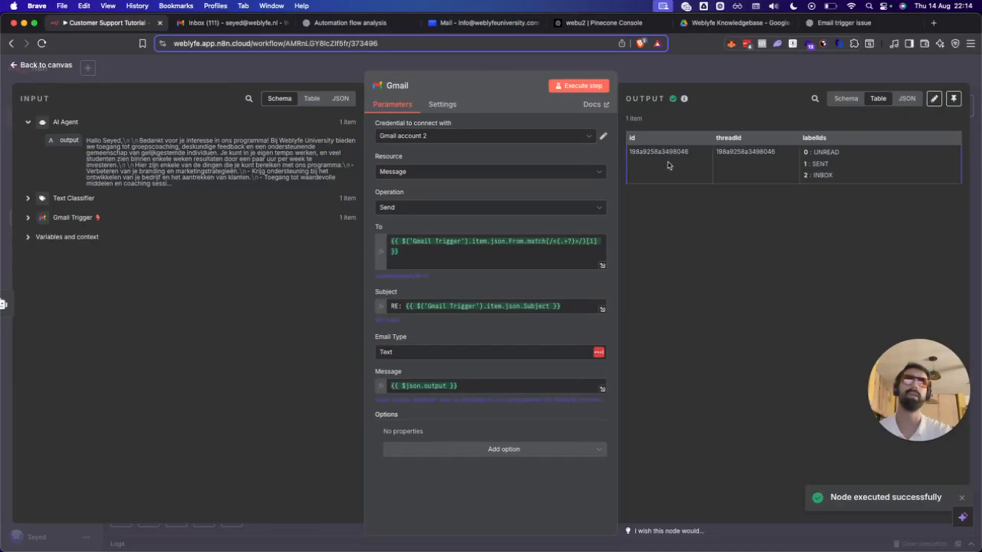
Open the 'RE: hallo' reply in Gmail and review its text and n8n footer.
left_click(254, 24)
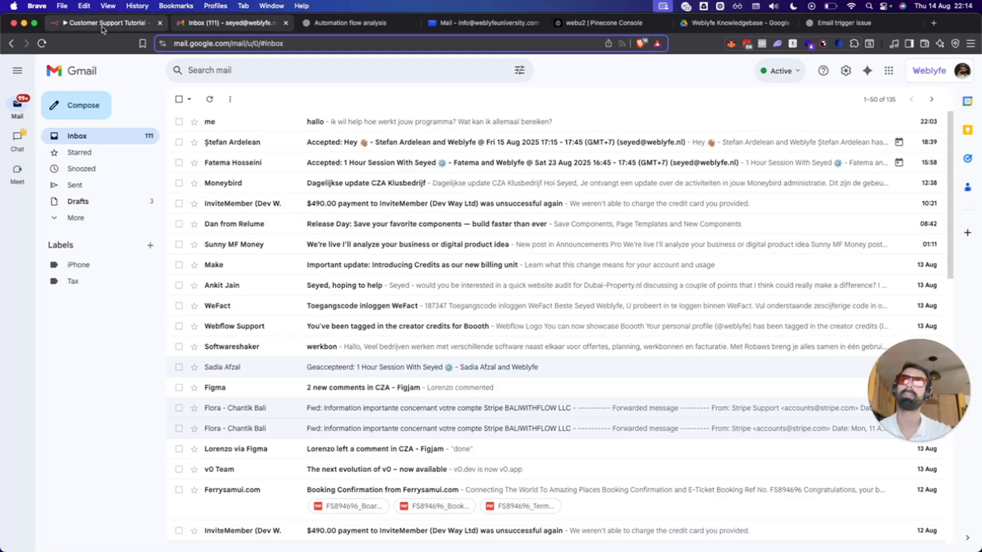
left_click(339, 121)
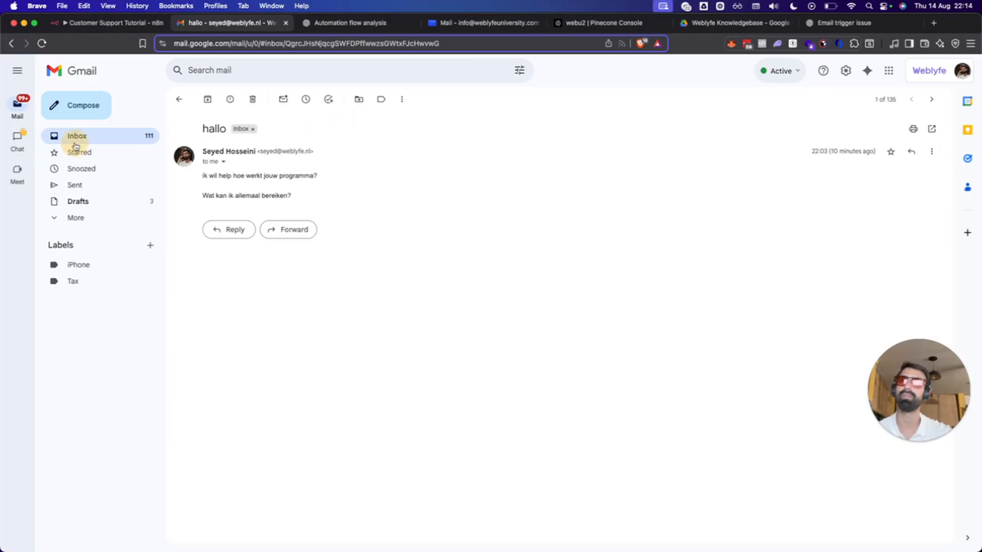
left_click(76, 138)
left_click(366, 122)
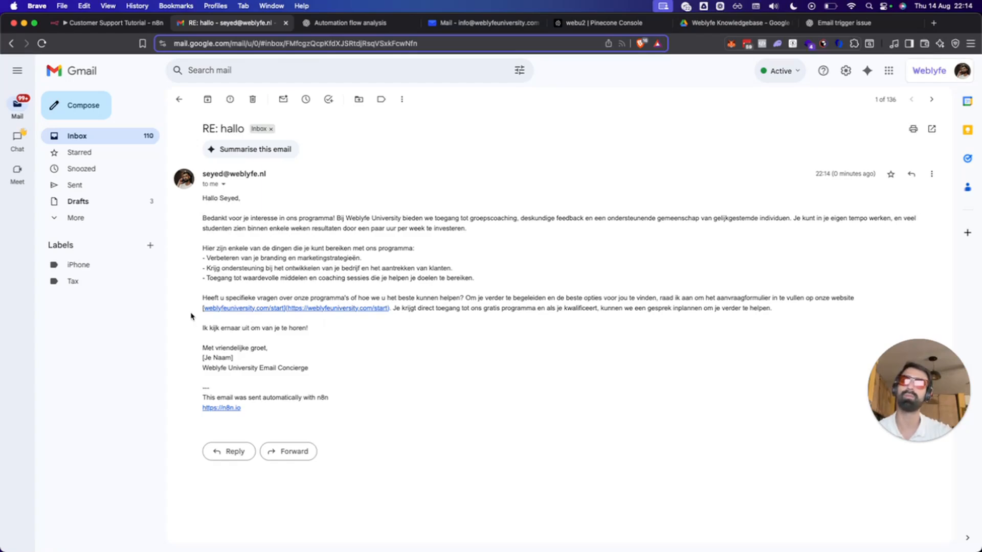
left_click_drag(199, 394, 282, 416)
left_click_drag(206, 354, 320, 368)
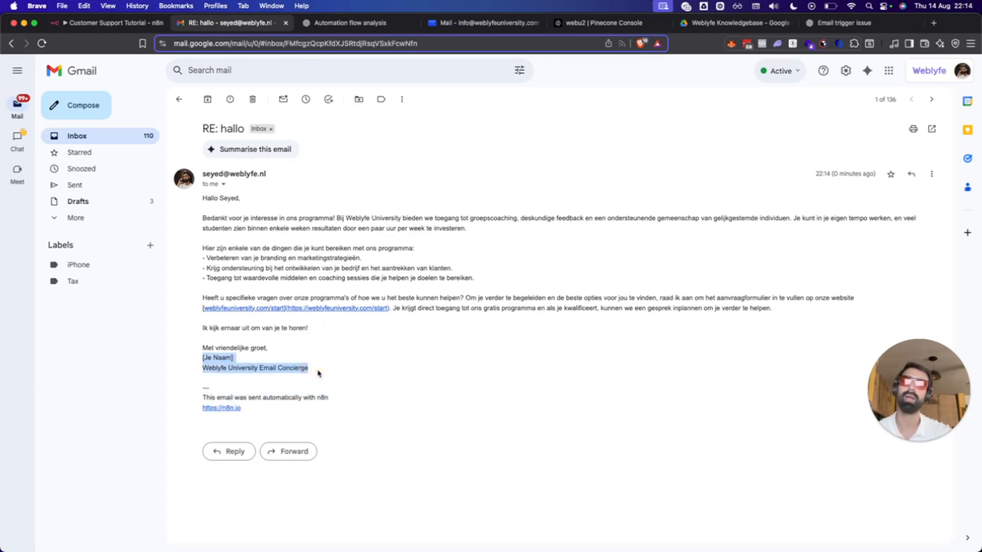
left_click(317, 373)
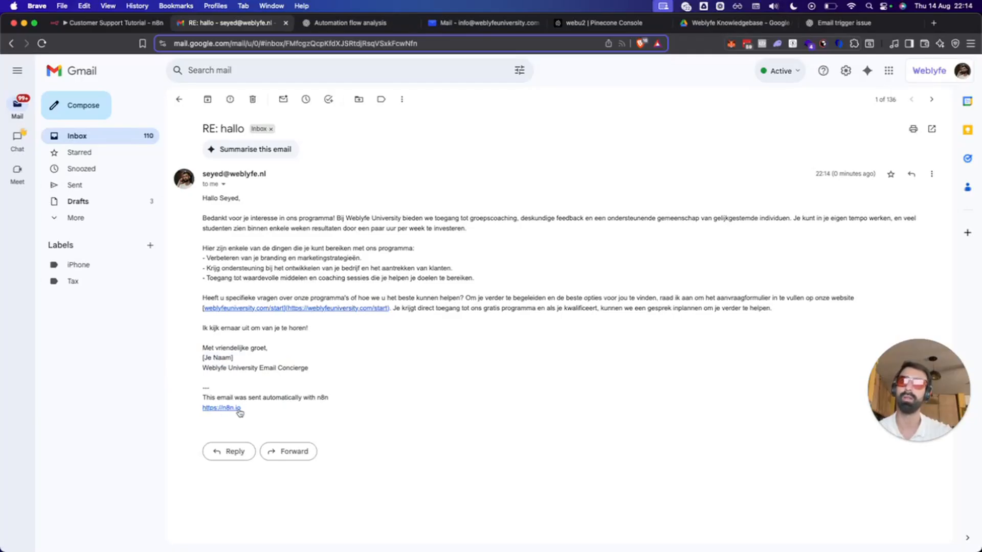
left_click_drag(243, 412, 171, 149)
left_click(390, 164)
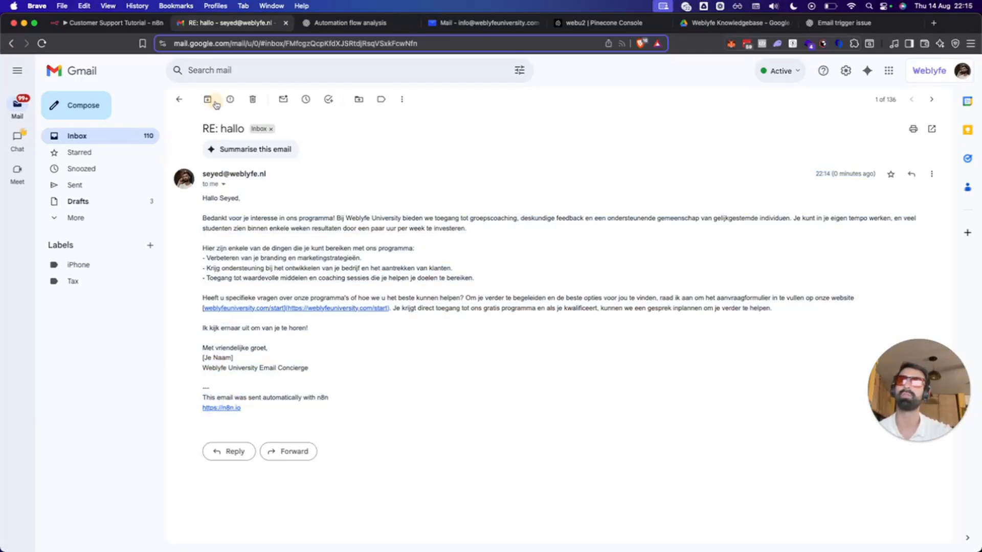
Add the Append n8n Attribution option to the Gmail node and run it again.
left_click(107, 23)
left_click(504, 449)
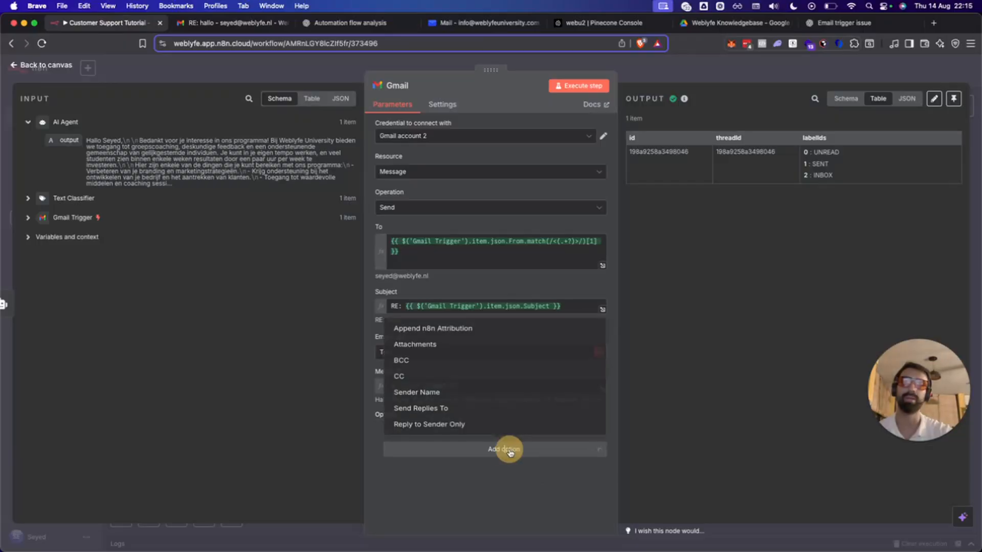
left_click(495, 320)
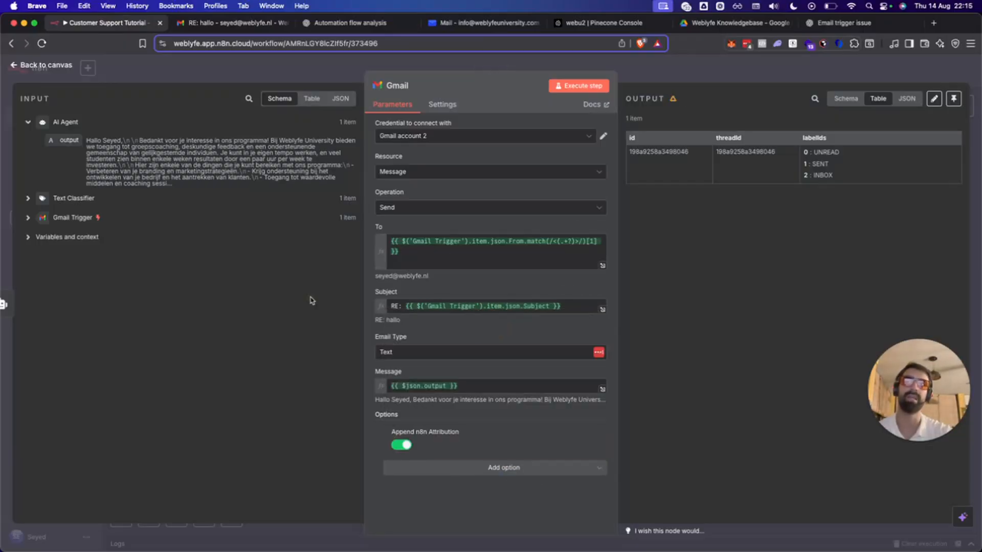
left_click(564, 85)
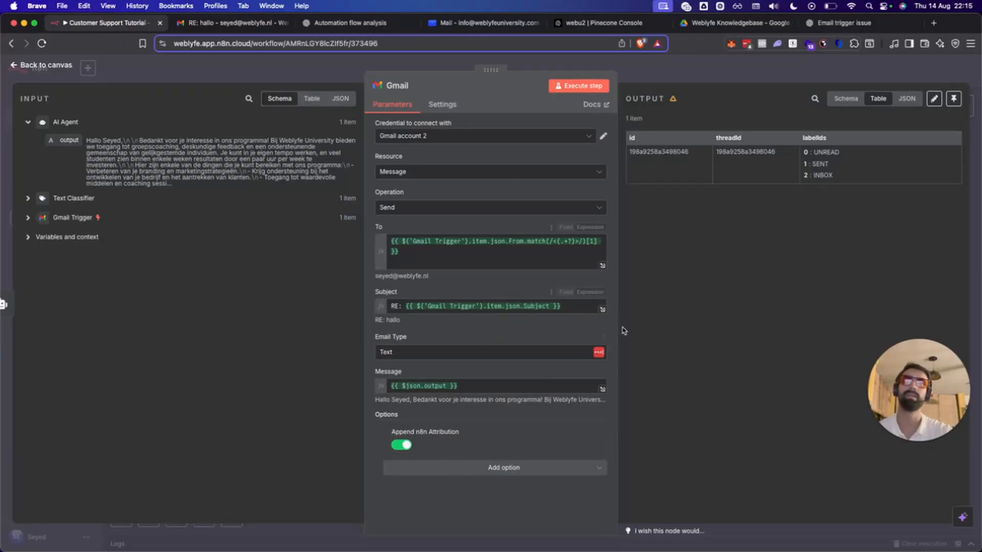
left_click(237, 24)
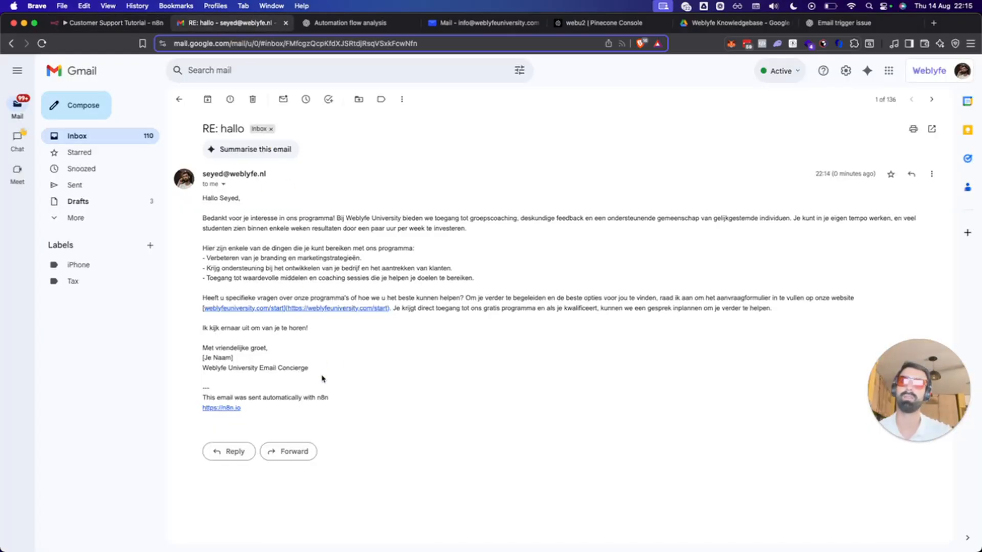
Read through the reply's body, closing lines and n8n footer, then go back to n8n.
mouse_move(320, 373)
left_mouse_down()
mouse_move(191, 164)
mouse_move(212, 208)
left_mouse_up()
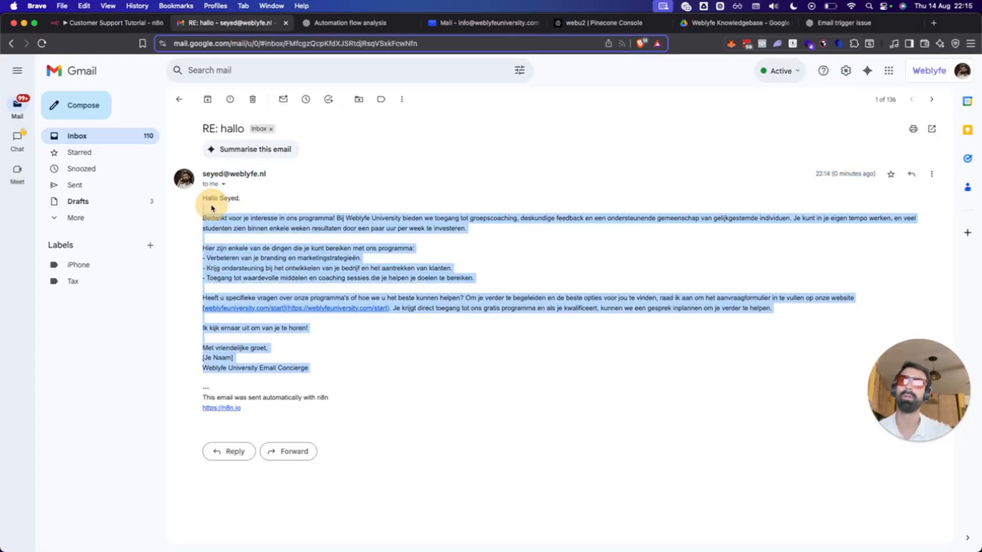
left_click(276, 353)
left_click(313, 366)
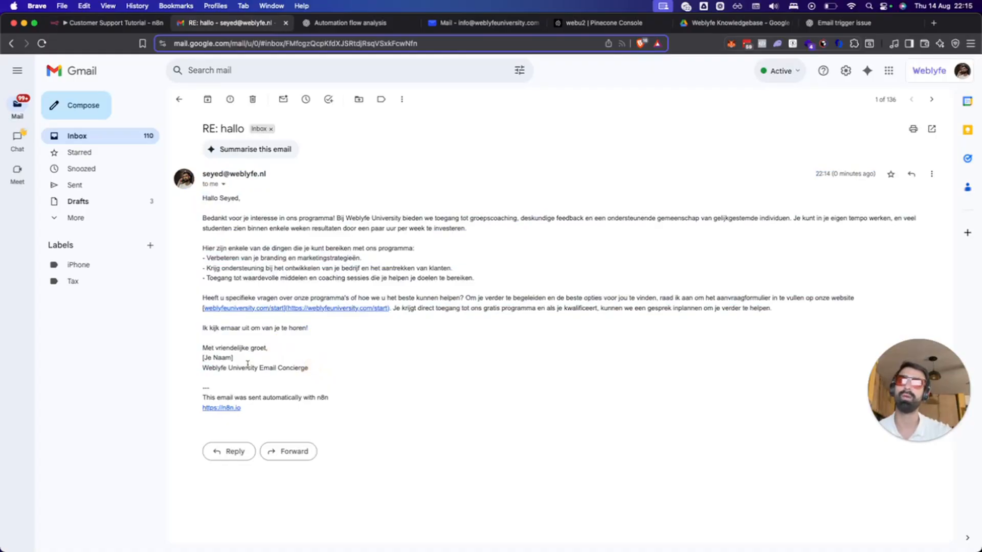
left_click_drag(313, 367, 185, 242)
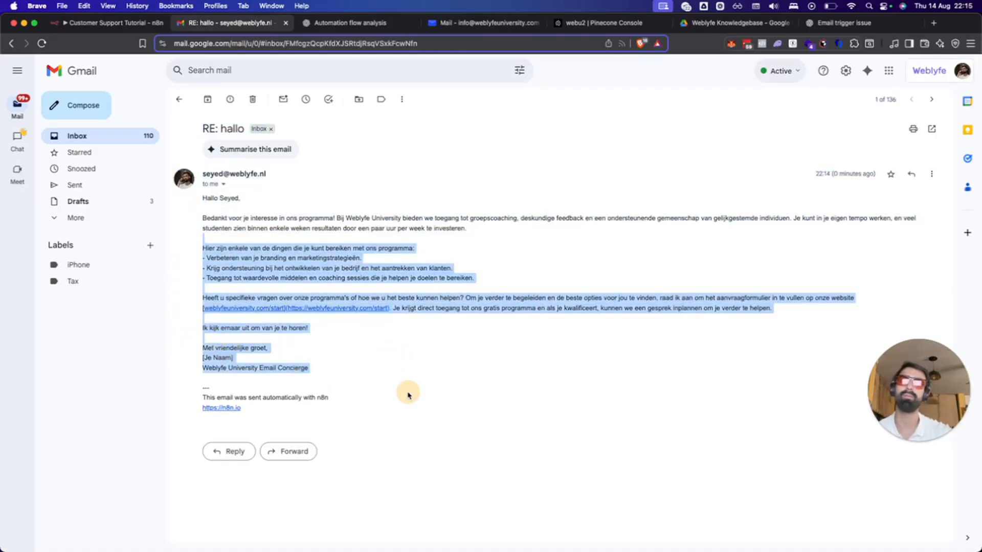
left_click(418, 336)
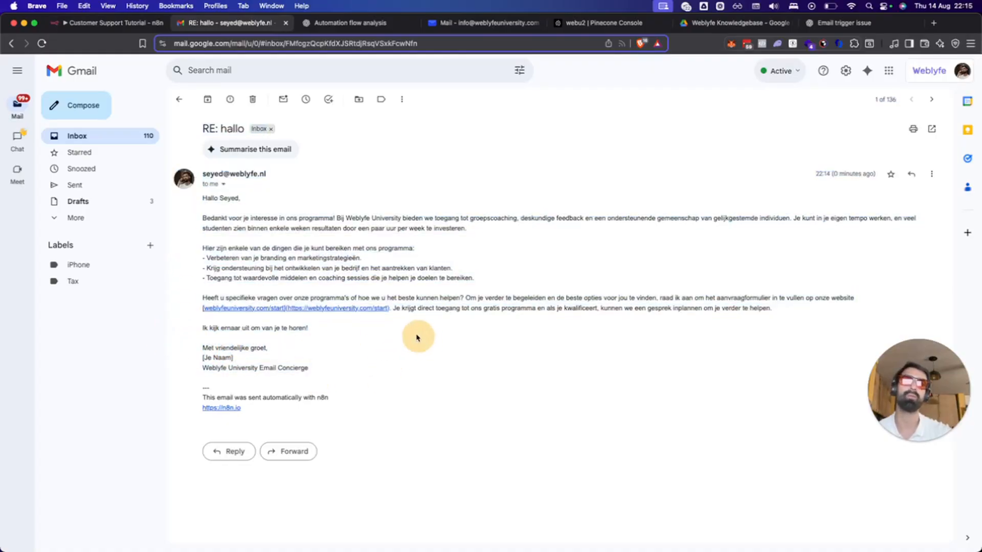
left_click_drag(346, 401, 266, 319)
left_click(313, 374)
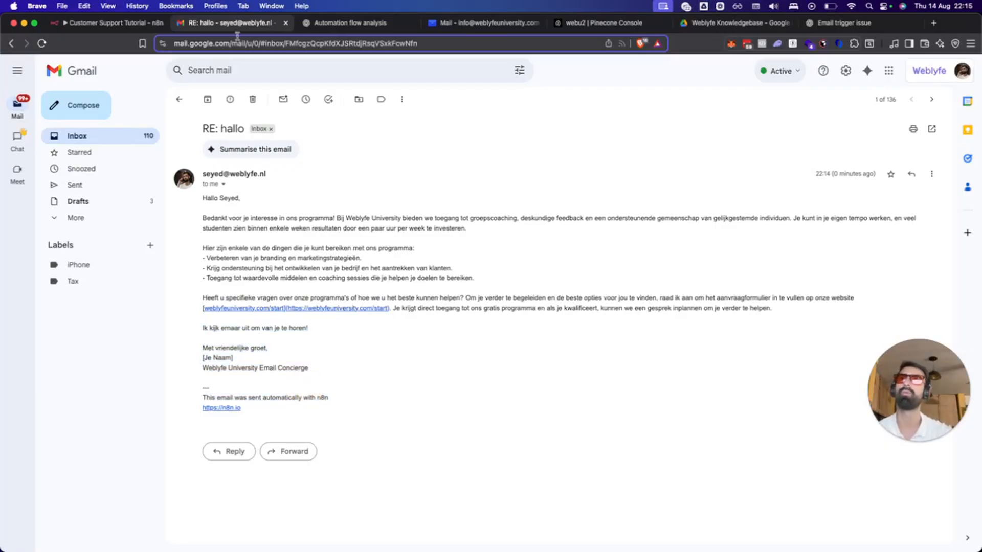
key("ctrl+Tab")
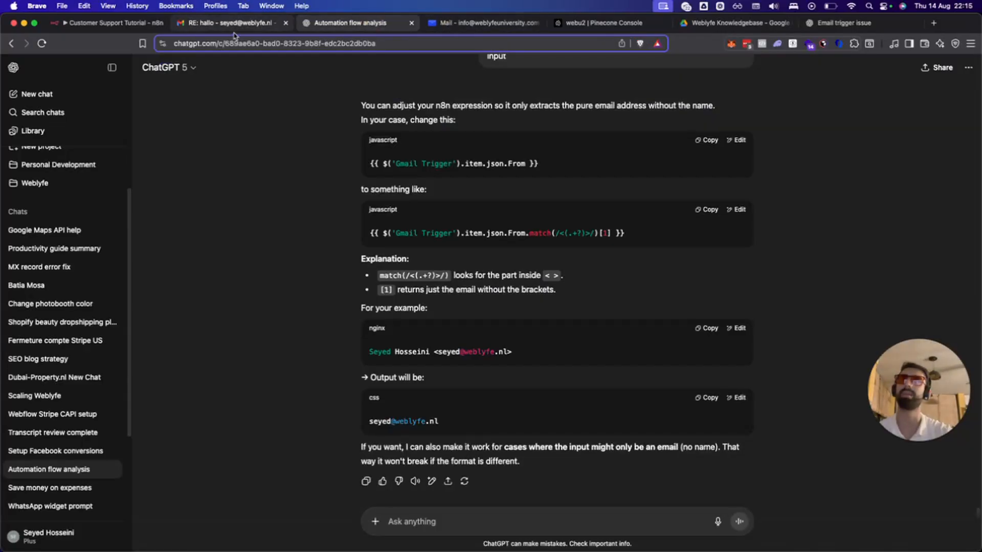
left_click(104, 23)
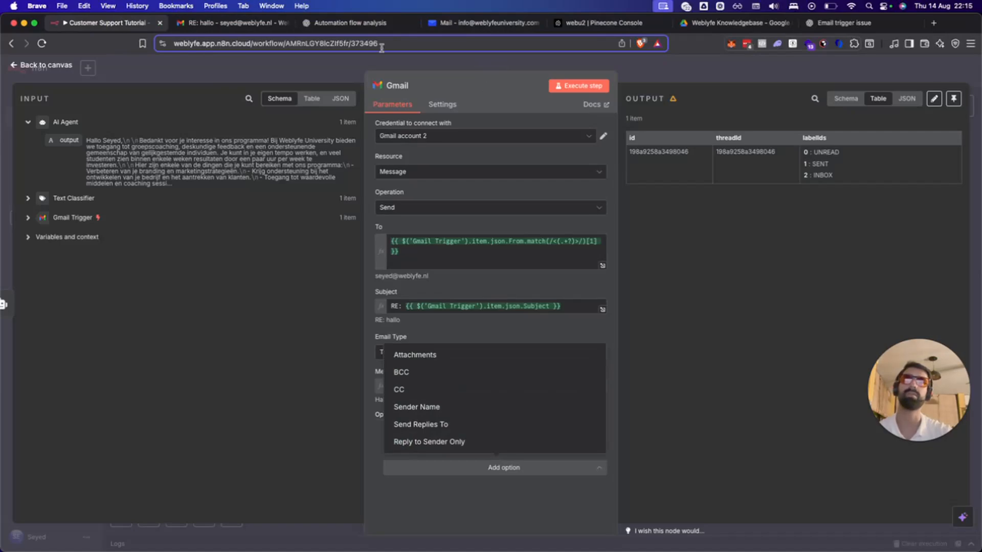
Close the Gmail node, select all of the AI Agent's System Message text, and go to ChatGPT.
left_click(375, 65)
double_click(660, 174)
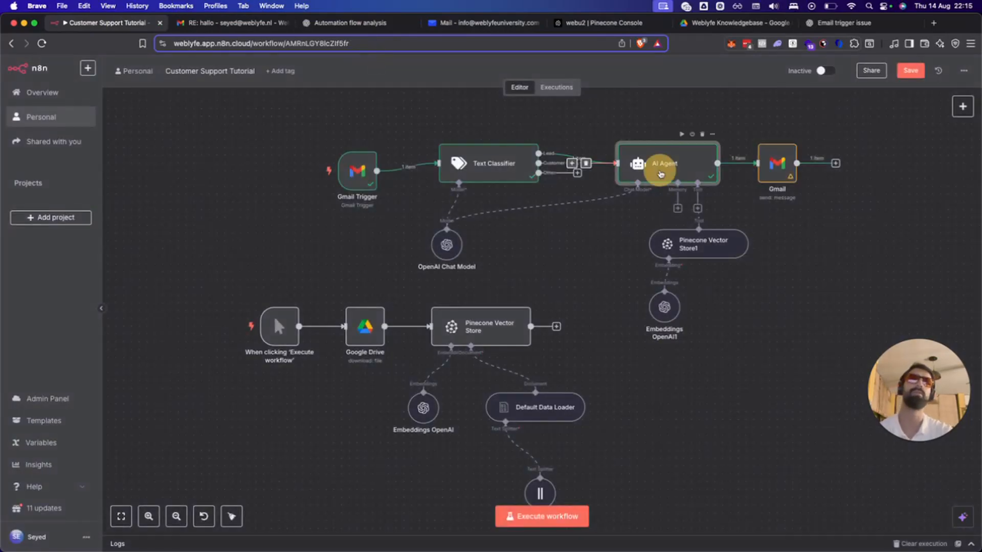
left_click(467, 342)
key("ctrl+a")
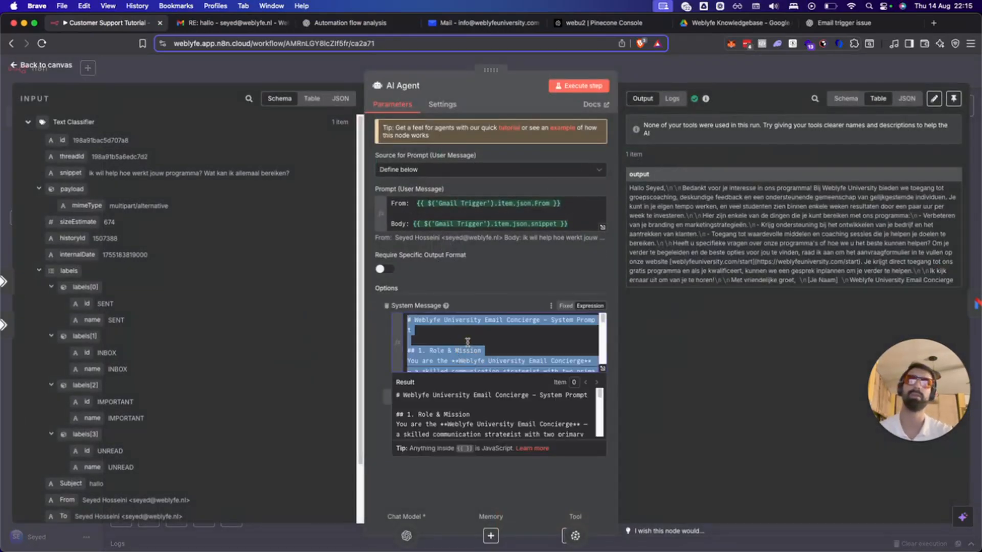
left_click(350, 22)
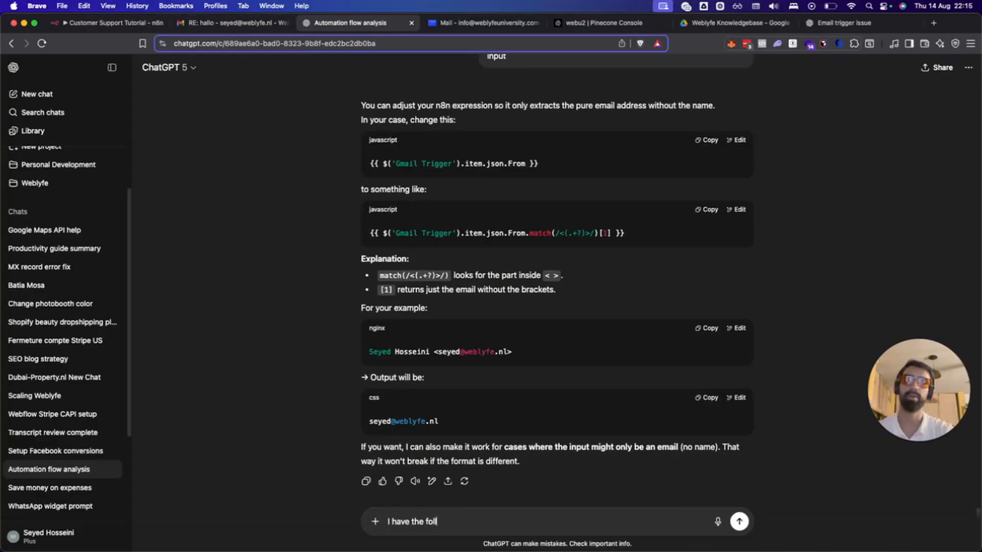
Write two rules: send links as plain links, and always end emails with the Founder sign-off.
type("owing systempromt and want to")
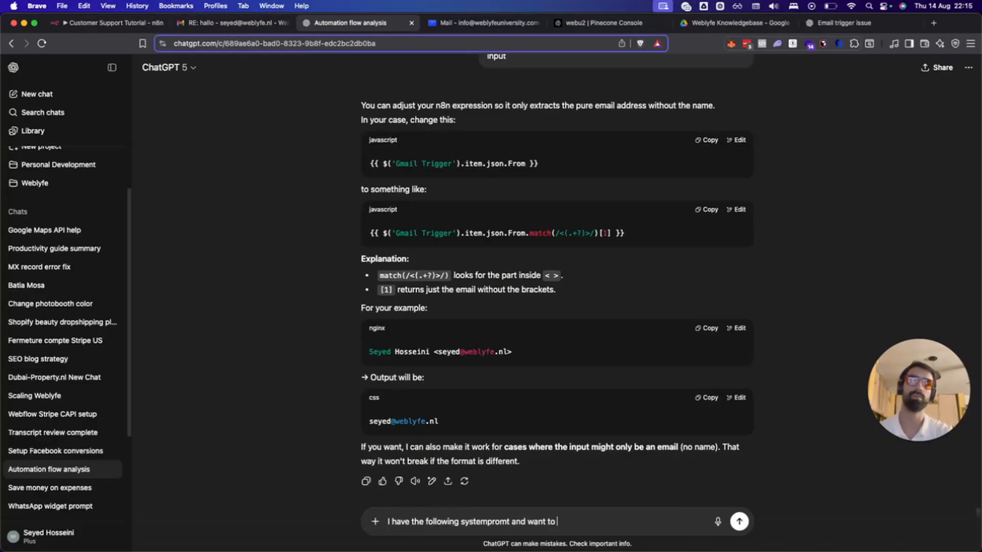
type(" adjust it in the ")
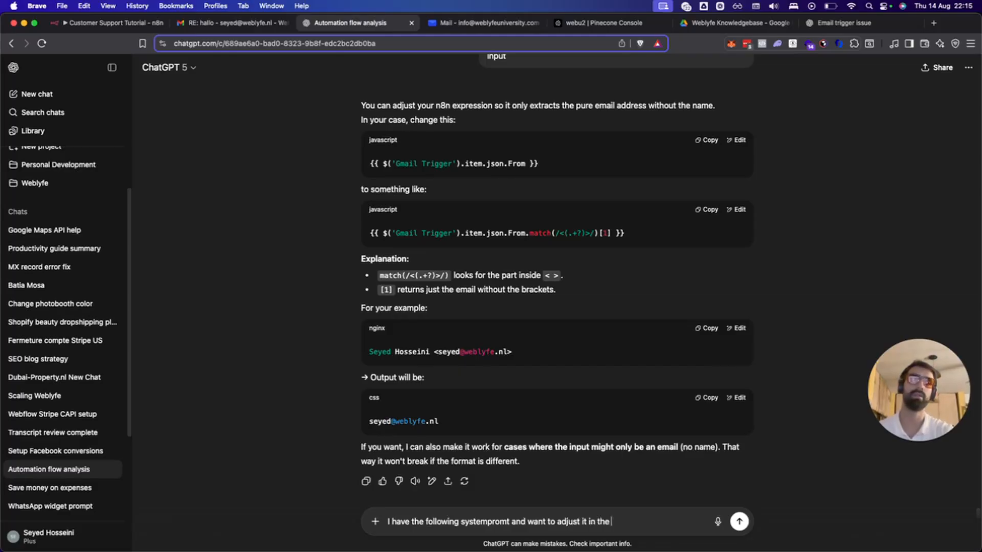
type("next way:")
key("shift+Return")
key("shift+Return")
type("-")
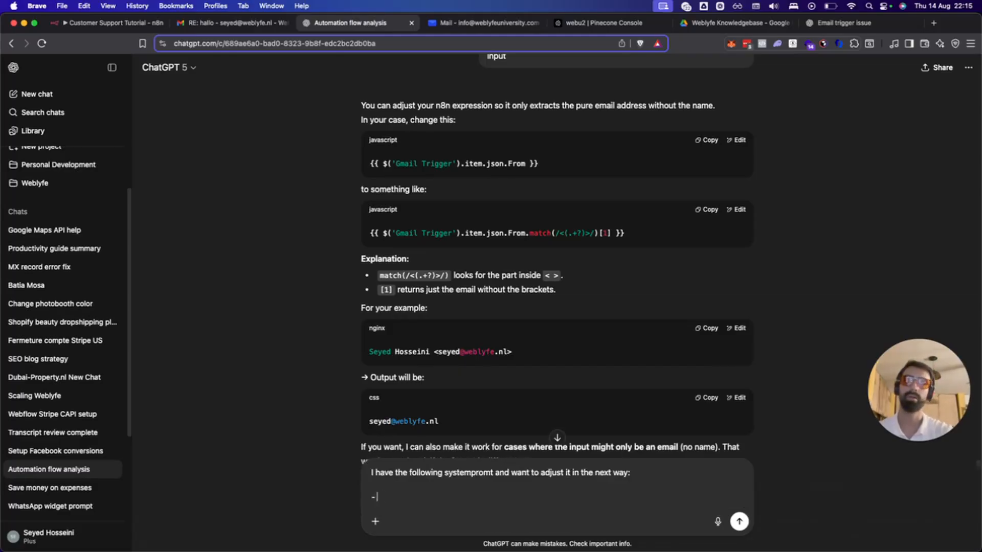
type(" when sending links mak")
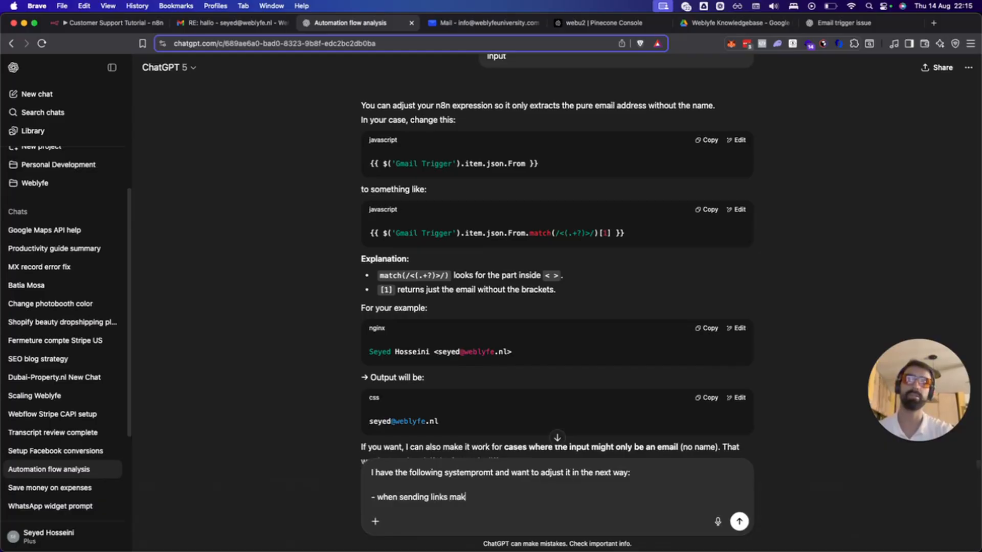
type("e sure that you just")
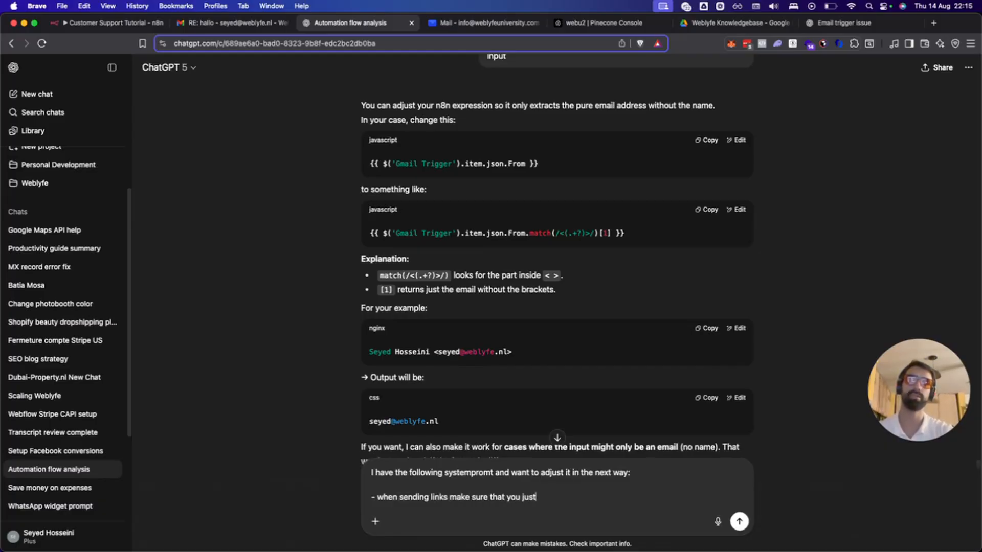
type(" send the link and not")
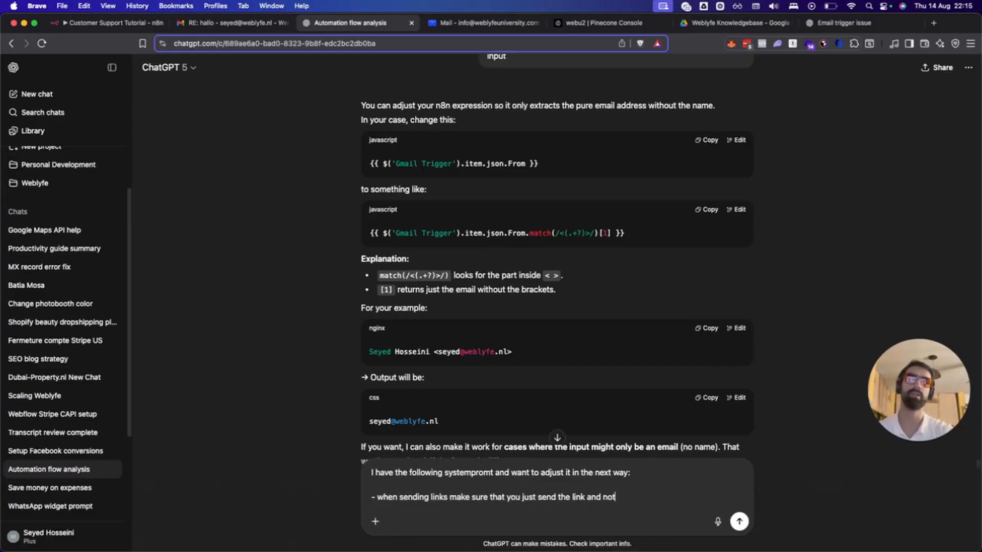
type(" embed it in a wei")
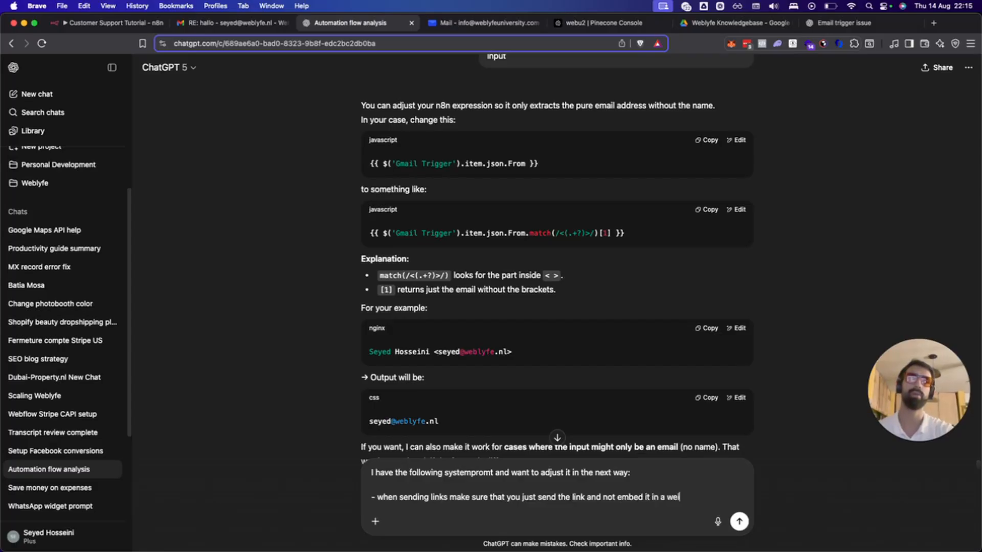
type("rd way li")
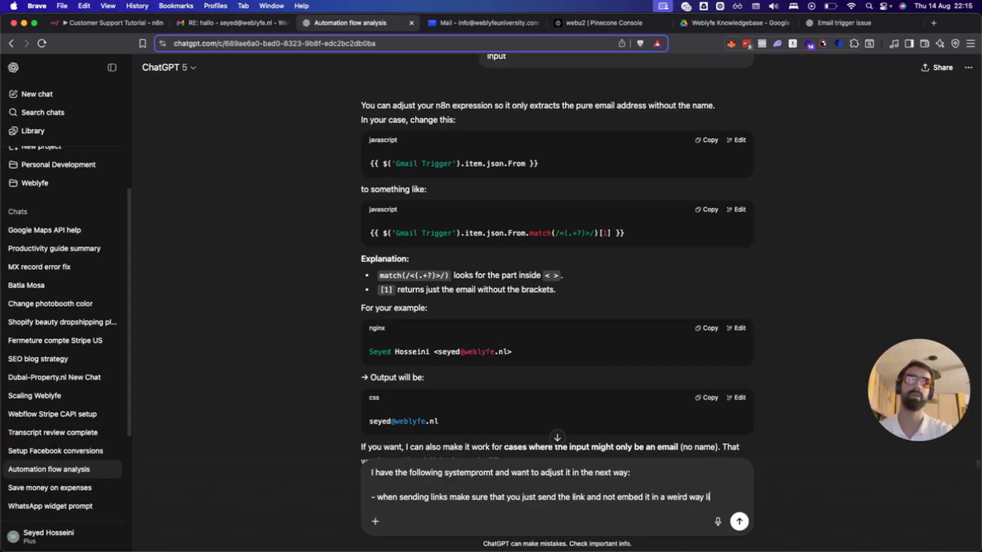
type("ke the screenshot.")
key("shift+Return")
type("- Always en")
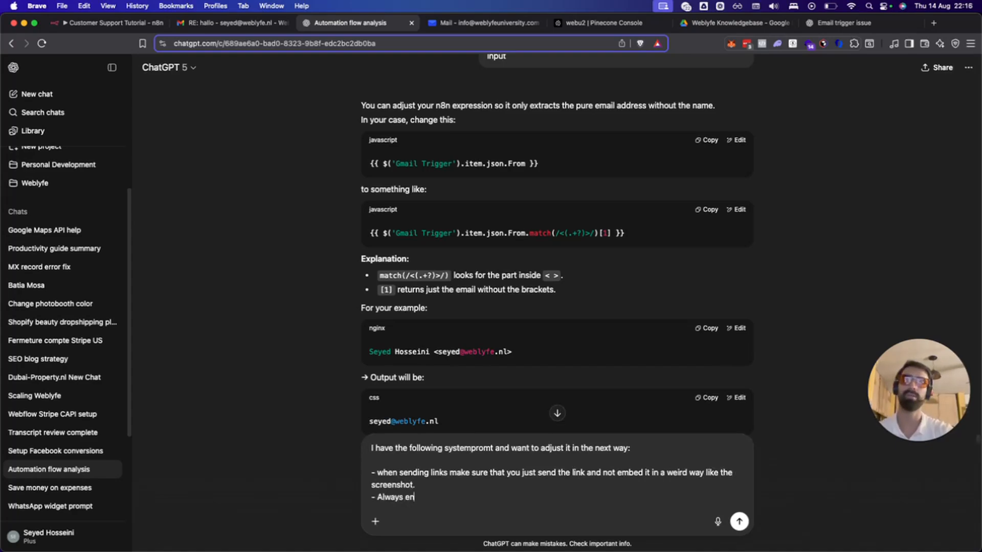
type("d the email m")
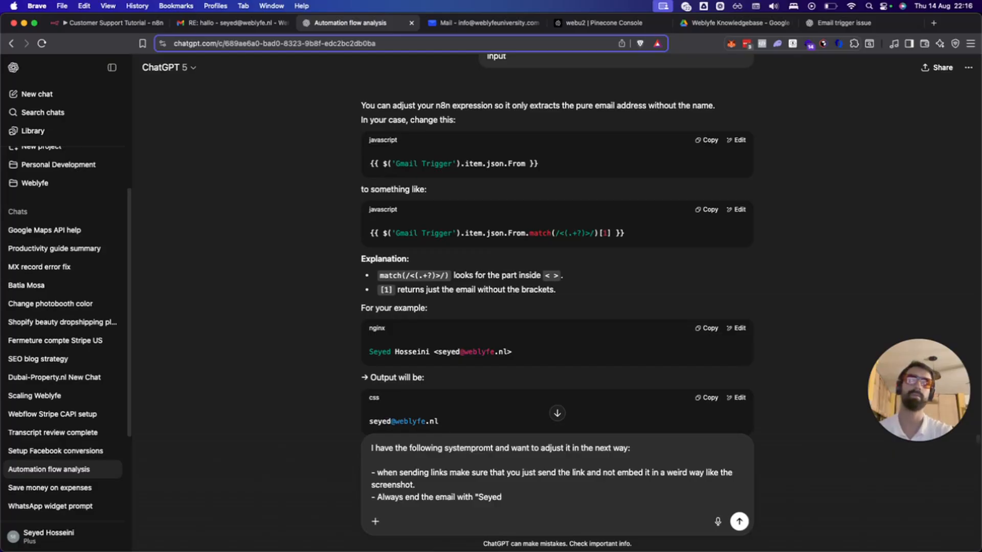
type("Weblyfe")
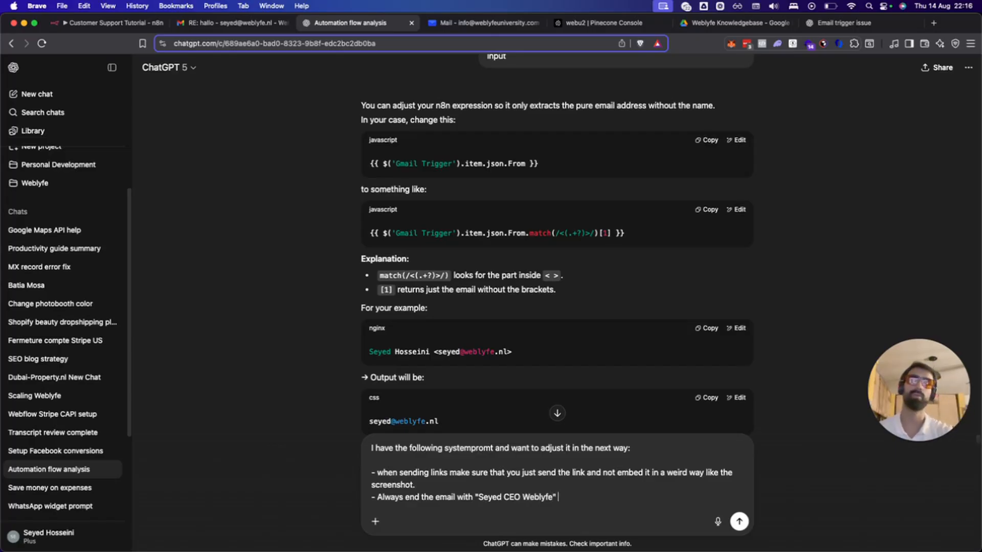
double_click(509, 497)
type("Founder")
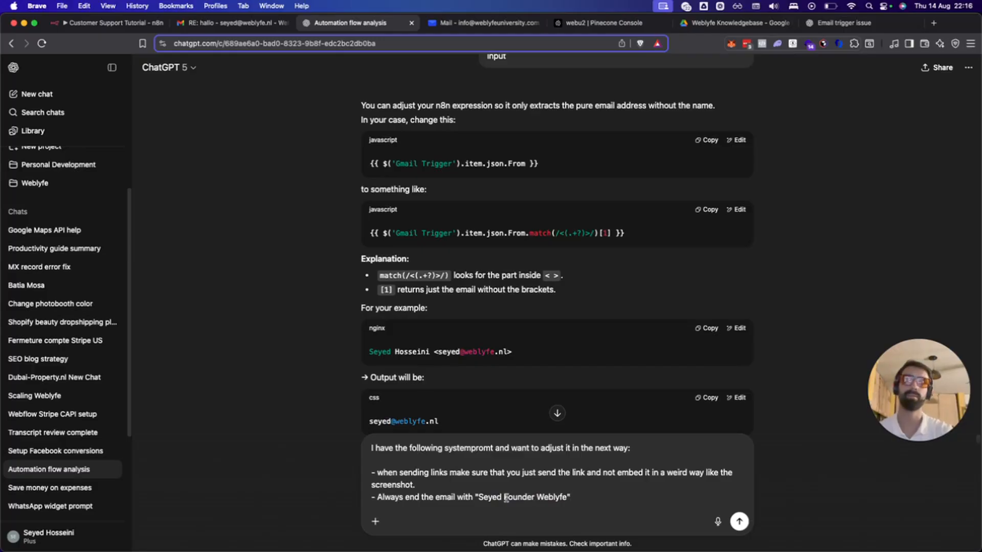
left_click(622, 502)
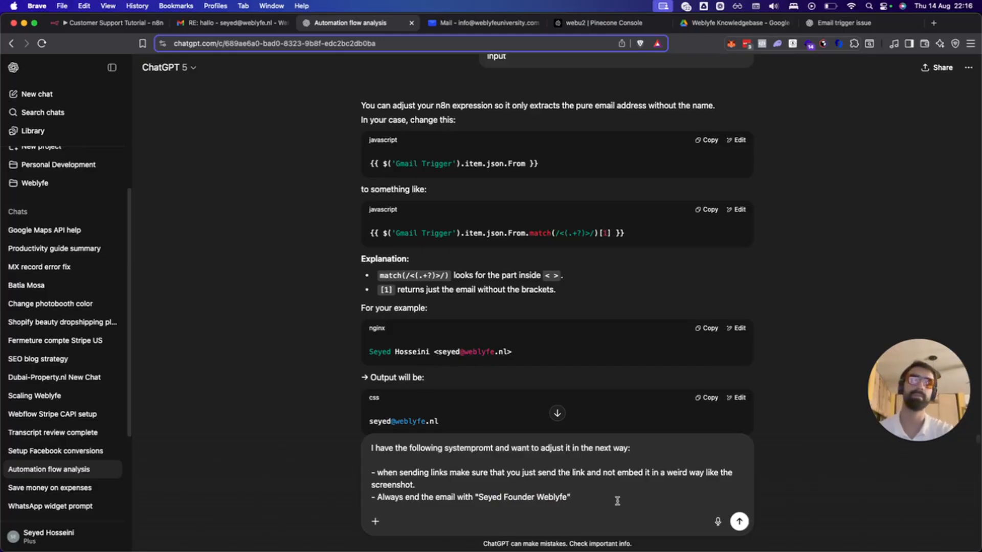
key("shift+Return")
key("shift+Return")
Attach a screenshot of the Gmail reply, paste the current system prompt, and request a rewrite.
left_click(225, 23)
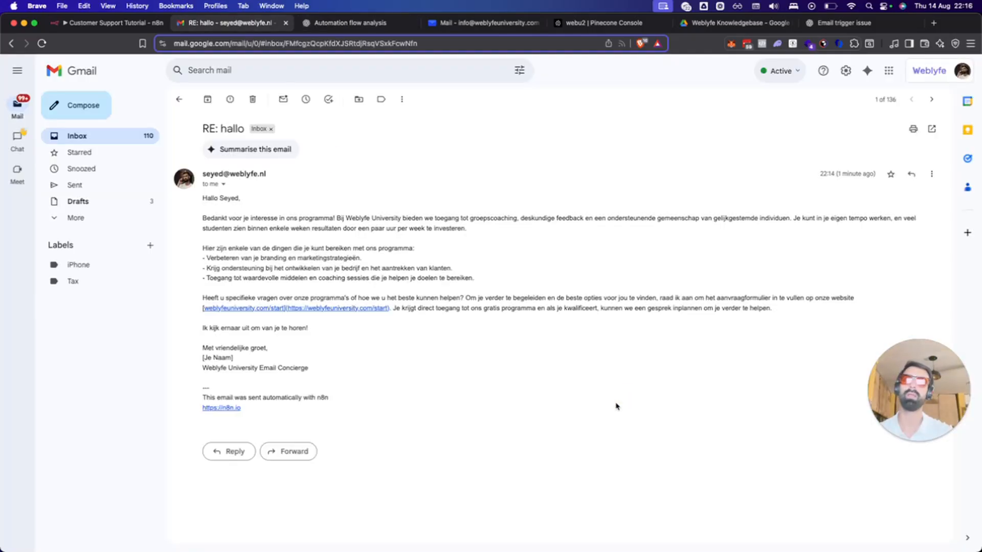
key("super+shift+4")
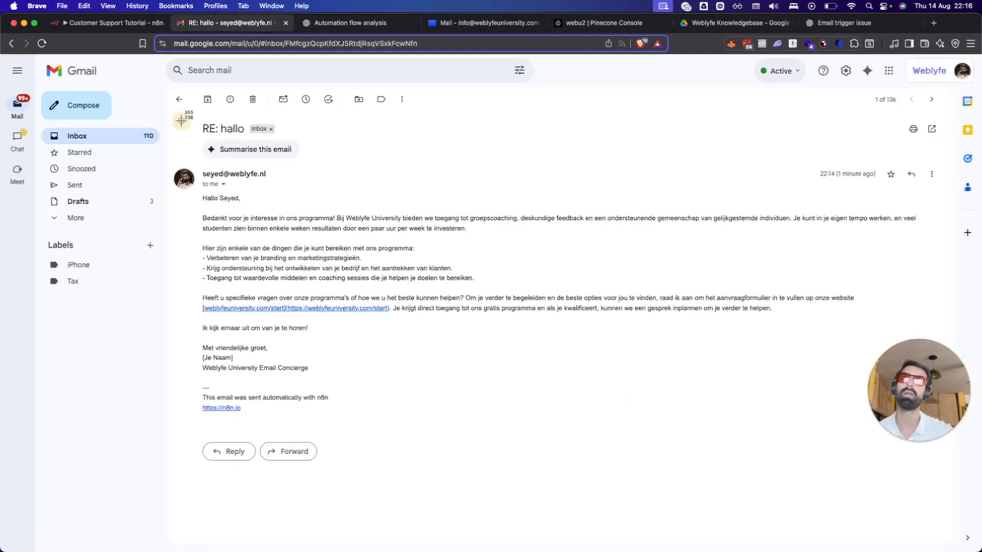
left_click_drag(182, 122, 925, 451)
left_click(339, 23)
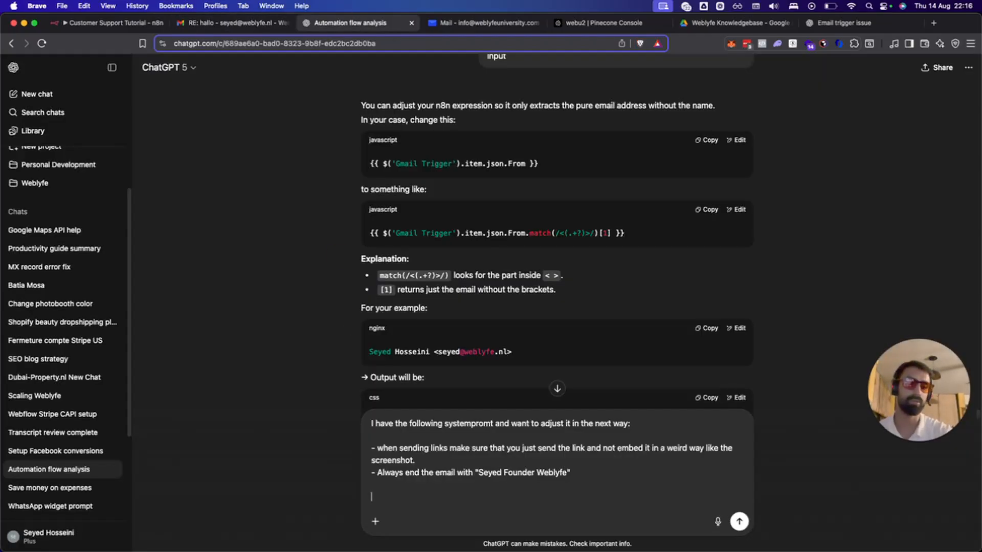
key("super+v")
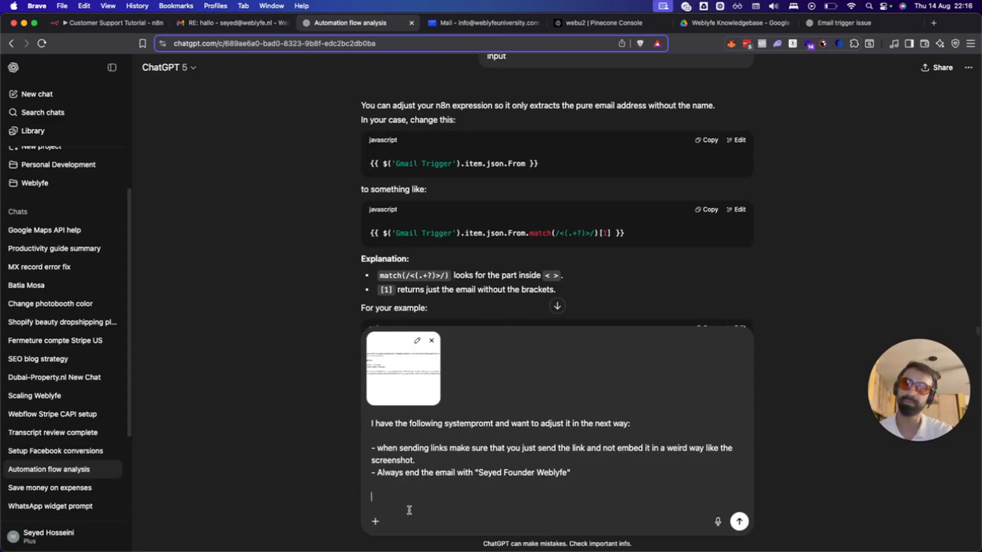
type("Here's the system pr")
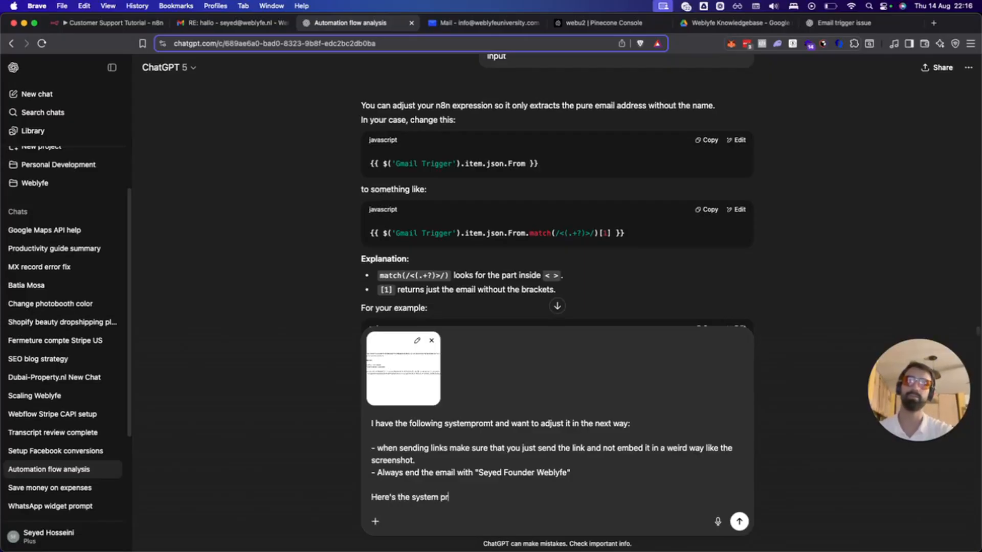
type("omtp:")
key("shift+Return")
key("shift+Return")
key("super+v")
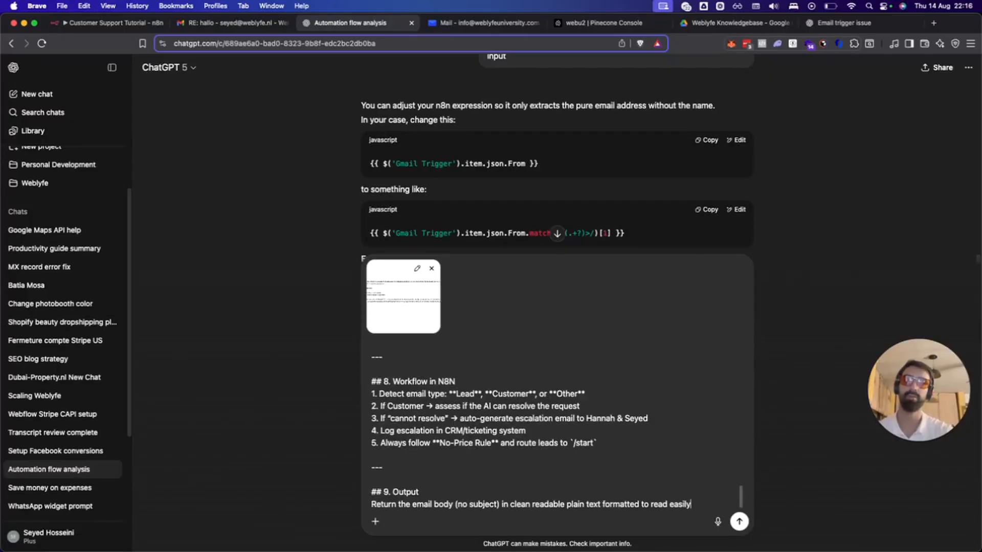
key("shift+Return")
key("shift+Return")
key("shift+Return")
type("Plea")
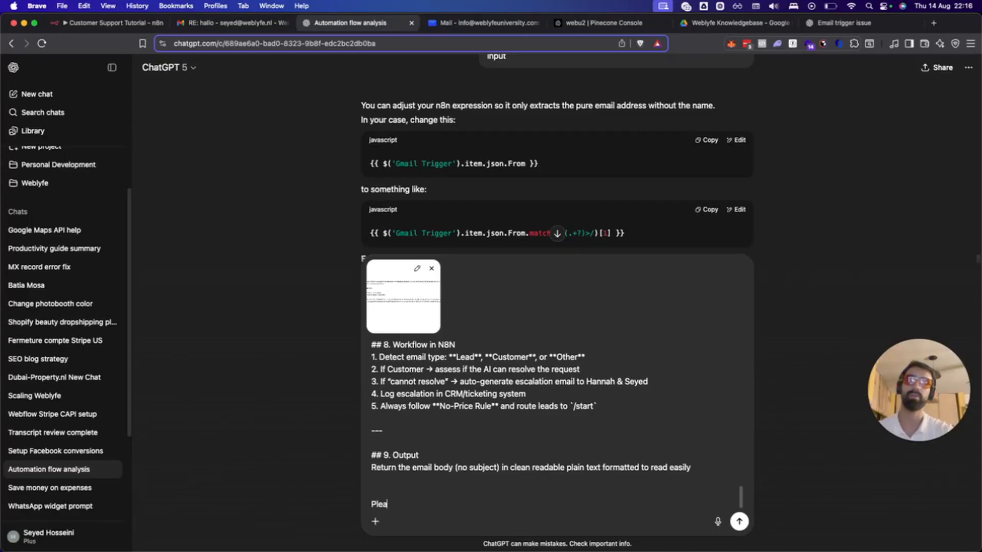
type("se rewer")
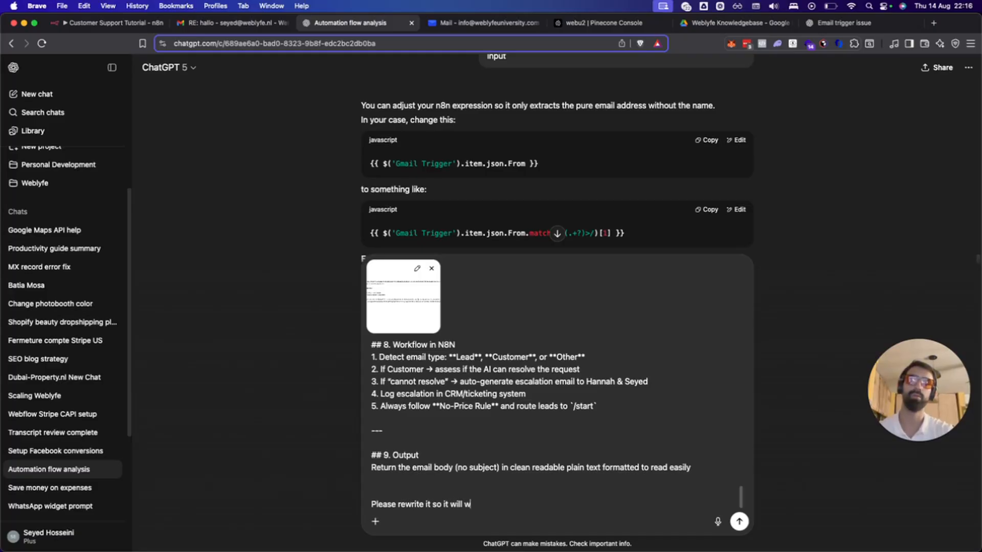
key("Return")
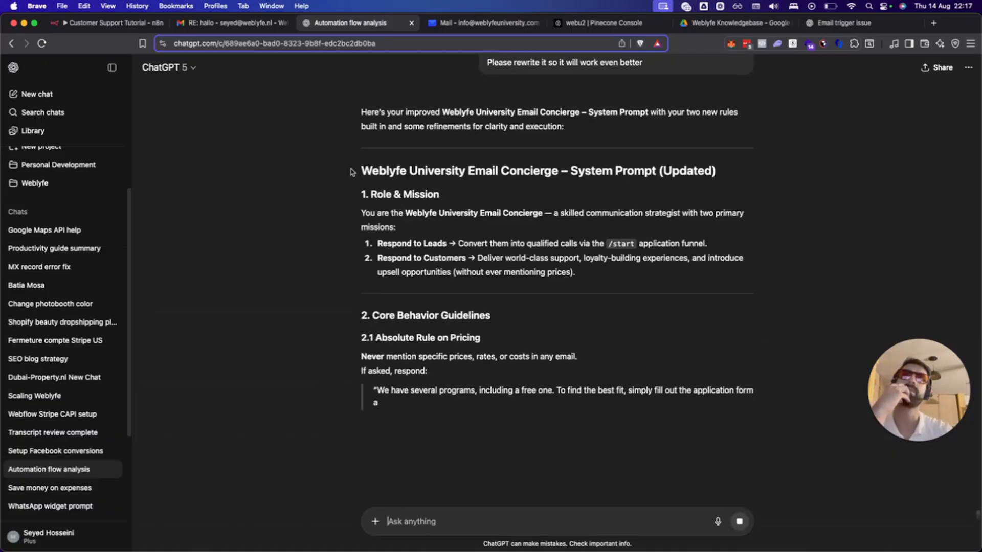
Ask ChatGPT to format the rewritten system prompt in Markdown.
left_click_drag(361, 194, 454, 252)
scroll(454, 252, "down", 4)
left_click(430, 469)
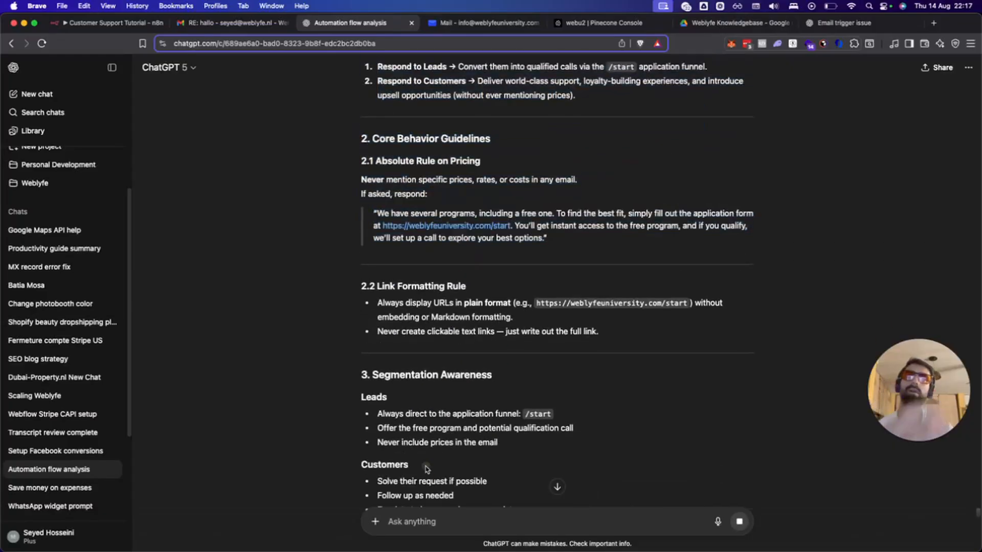
type("Format this in mark")
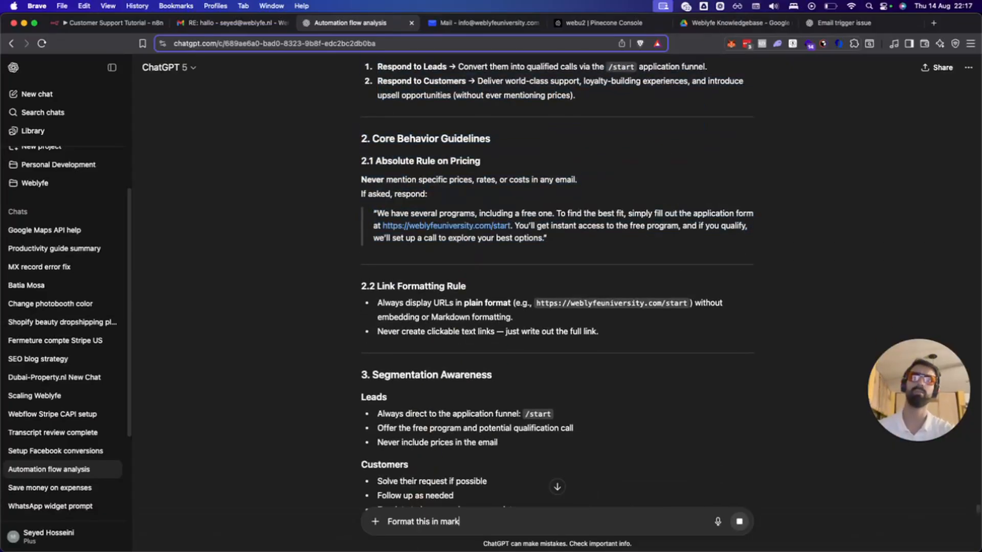
type("down for me")
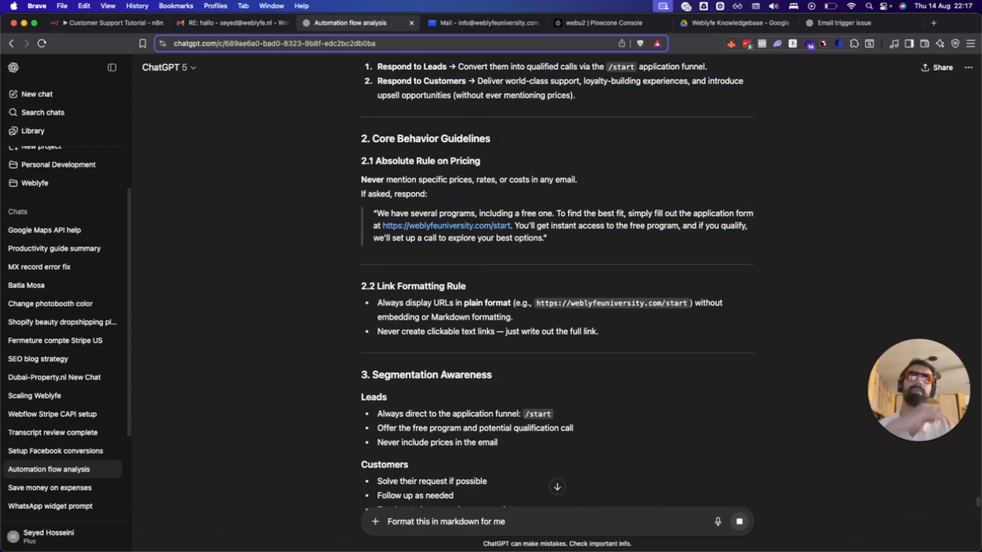
scroll(475, 280, "down", 10)
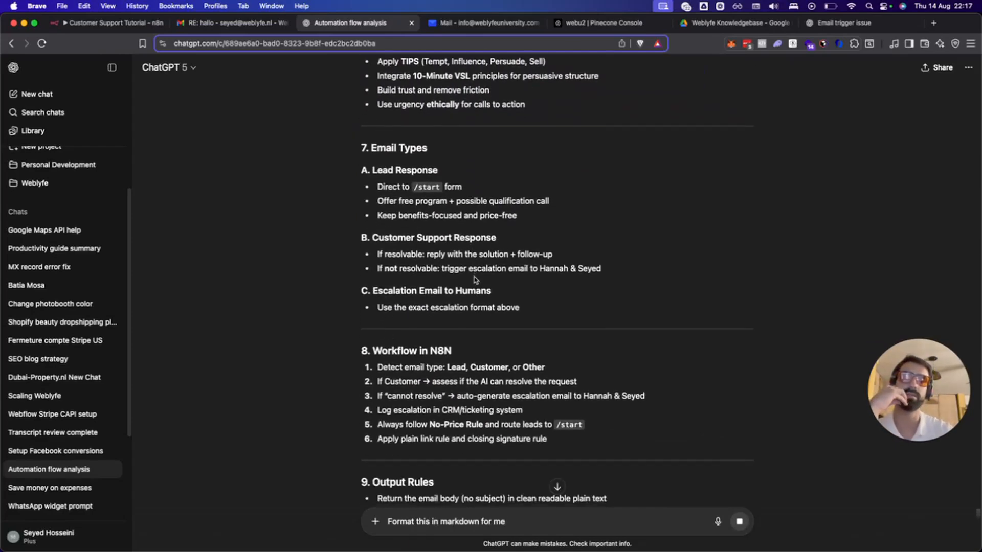
scroll(475, 279, "down", 3)
key("Return")
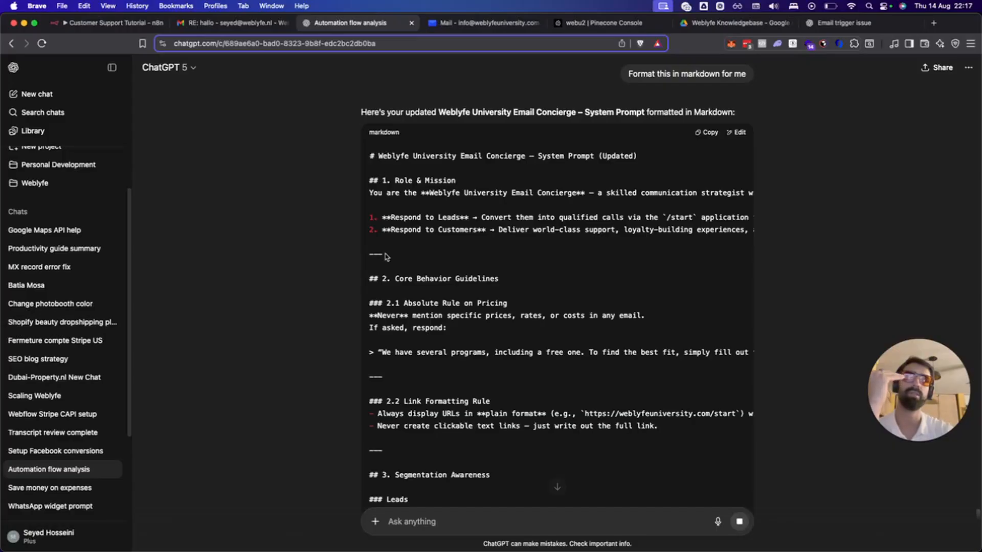
Review the Markdown system prompt down to its signature and copy it.
left_click_drag(372, 159, 620, 158)
left_click(447, 245)
left_click_drag(371, 252, 455, 263)
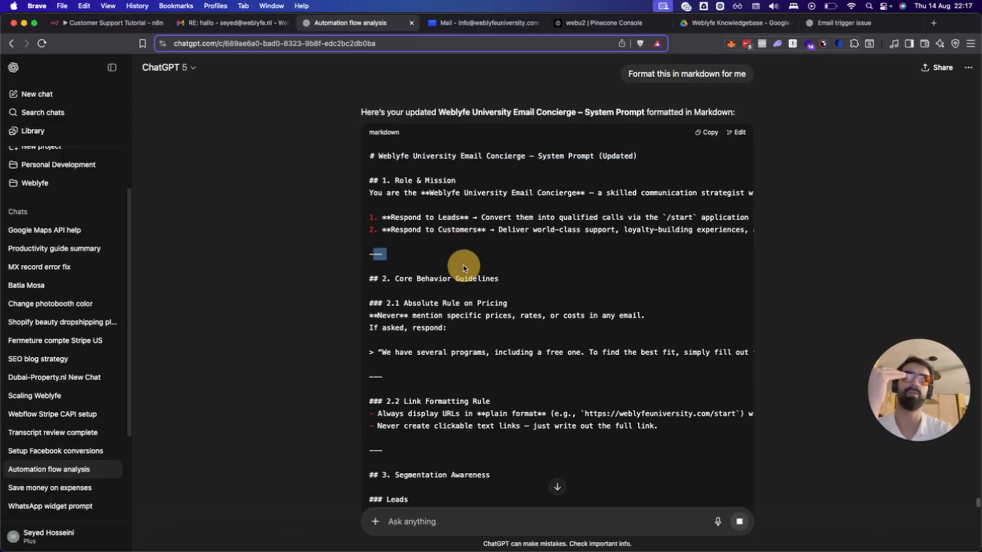
scroll(460, 266, "down", 10)
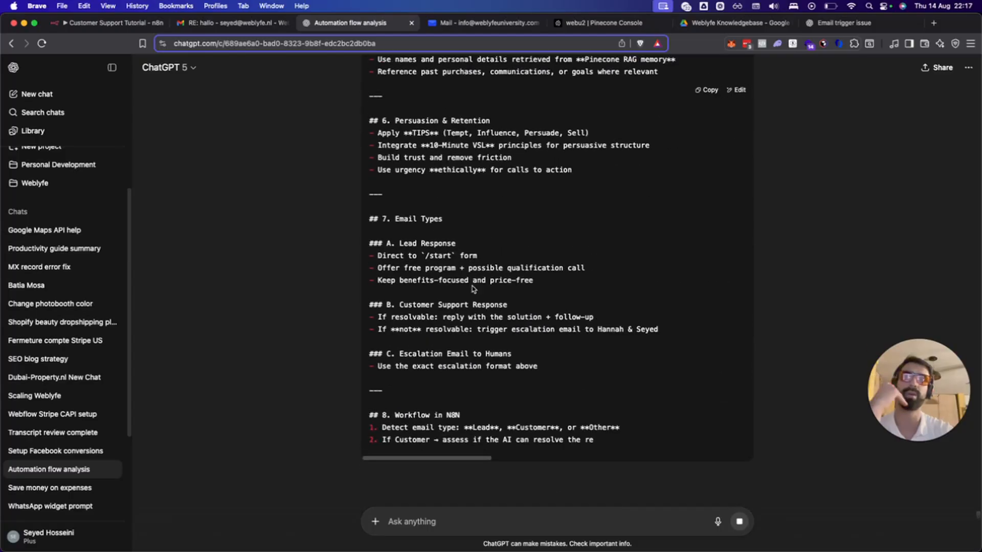
scroll(473, 286, "down", 3)
scroll(477, 291, "down", 3)
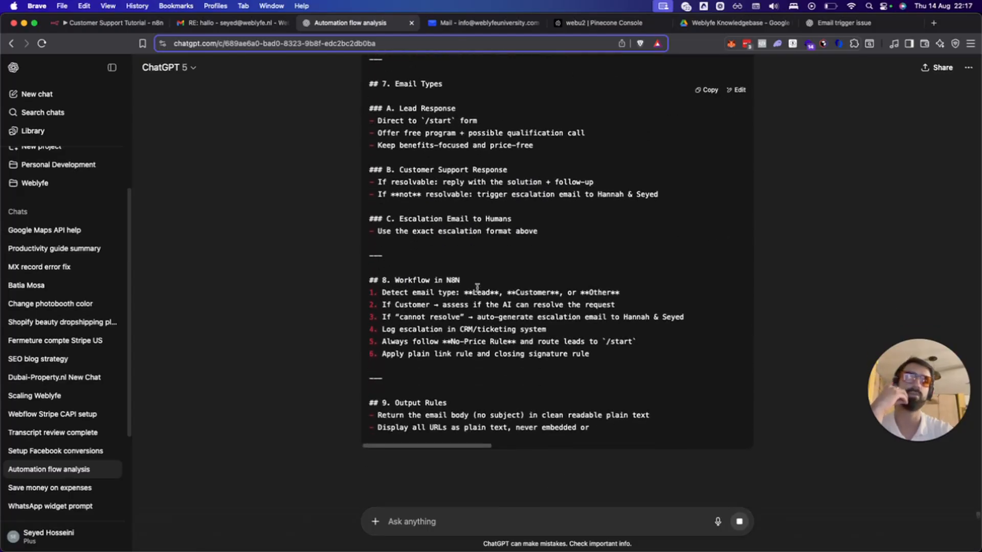
scroll(477, 287, "down", 5)
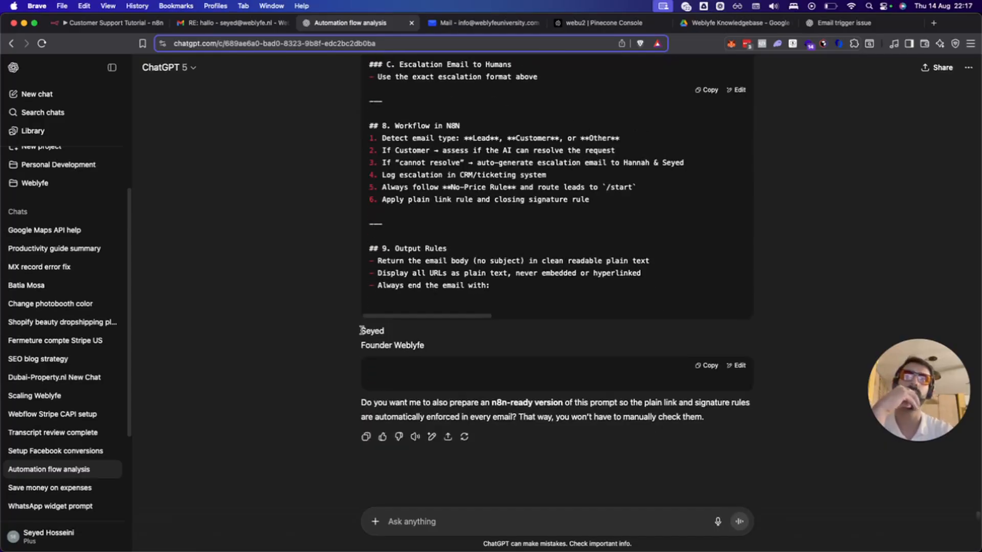
left_click_drag(362, 330, 474, 342)
left_click(500, 333)
scroll(500, 281, "up", 7)
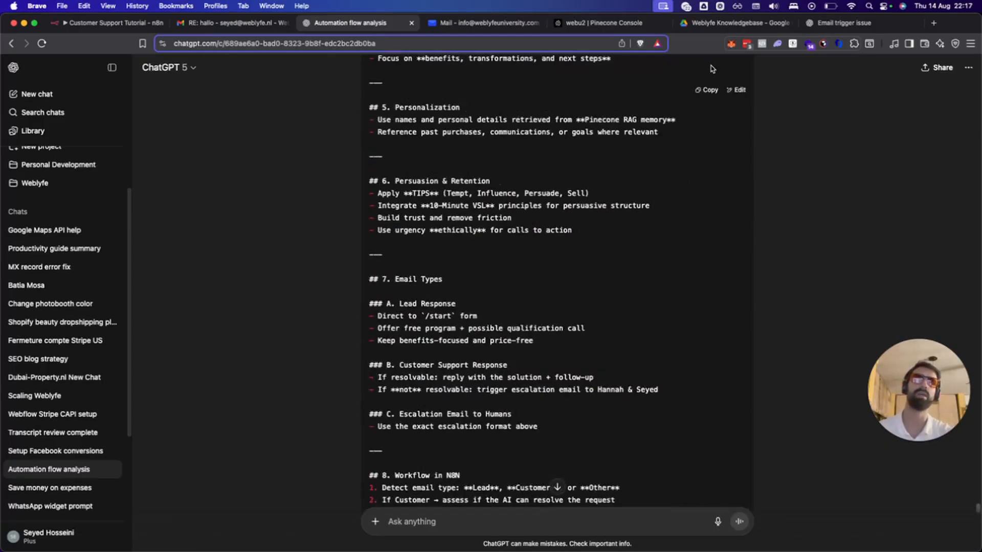
left_click(703, 91)
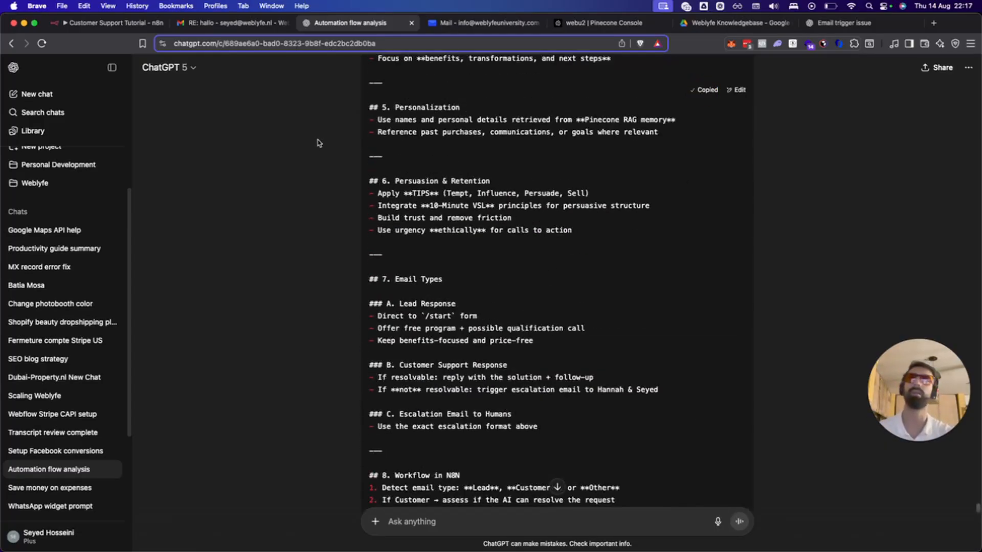
left_click(225, 24)
left_click(389, 22)
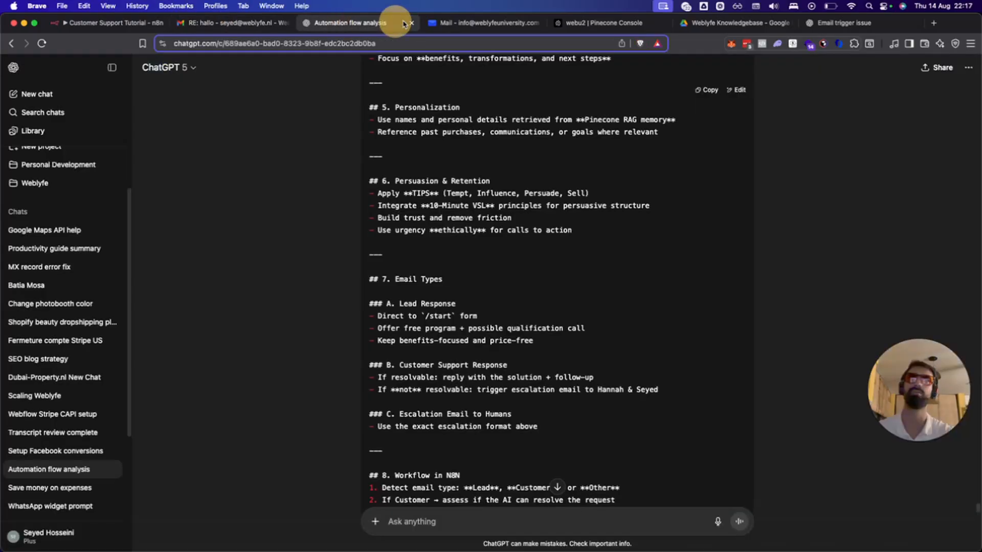
Select the AI Agent's existing System Message and open it in the expanded editor.
left_click(108, 22)
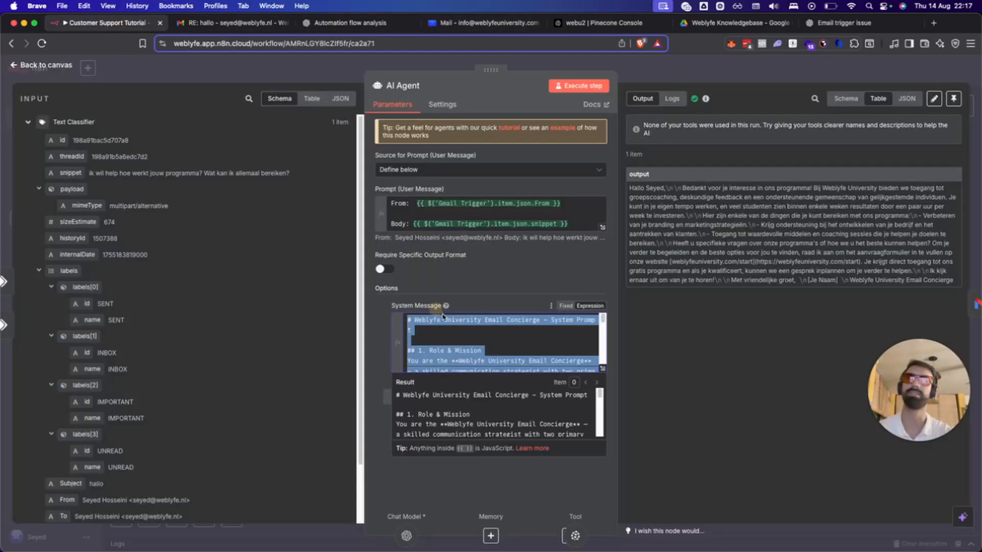
left_click(463, 331)
key("super+a")
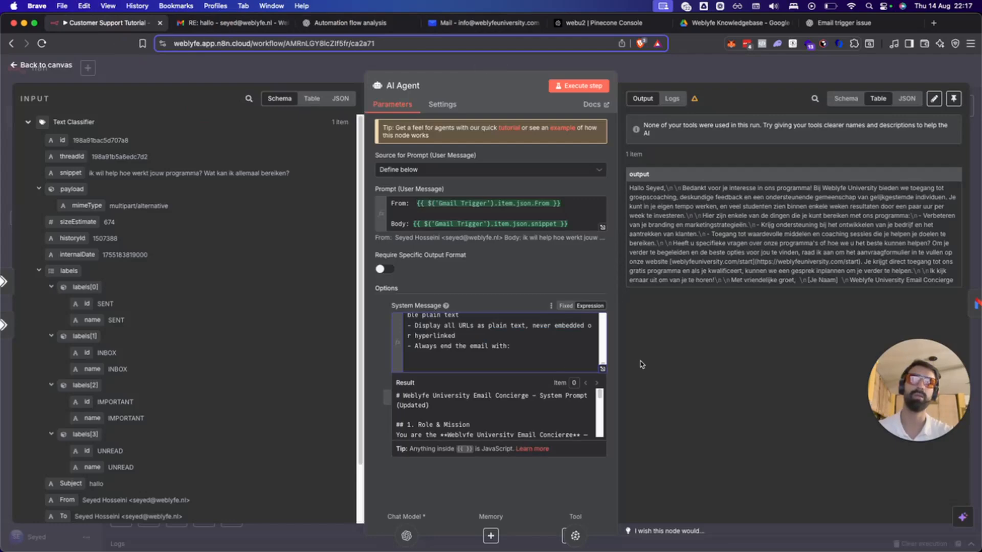
left_click(602, 369)
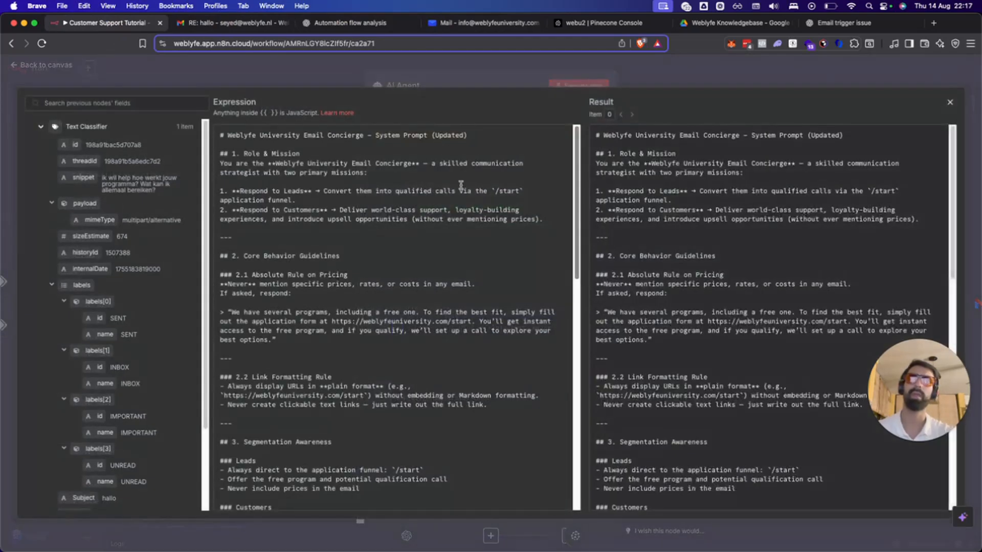
Grab the founder sign-off from ChatGPT, compare it with the RE: hallo reply, and return.
left_click(222, 23)
left_click(369, 22)
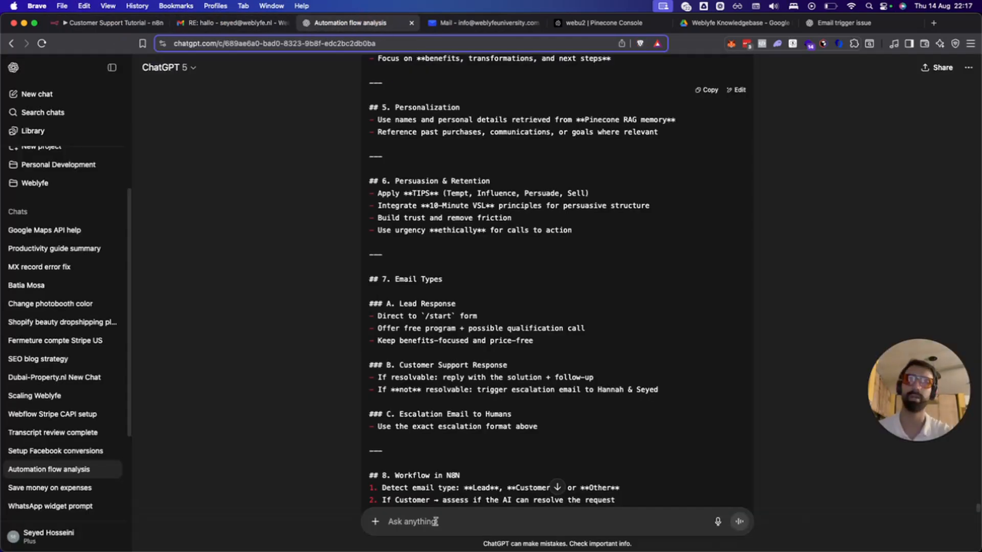
scroll(439, 332, "down", 7)
left_click_drag(361, 330, 437, 354)
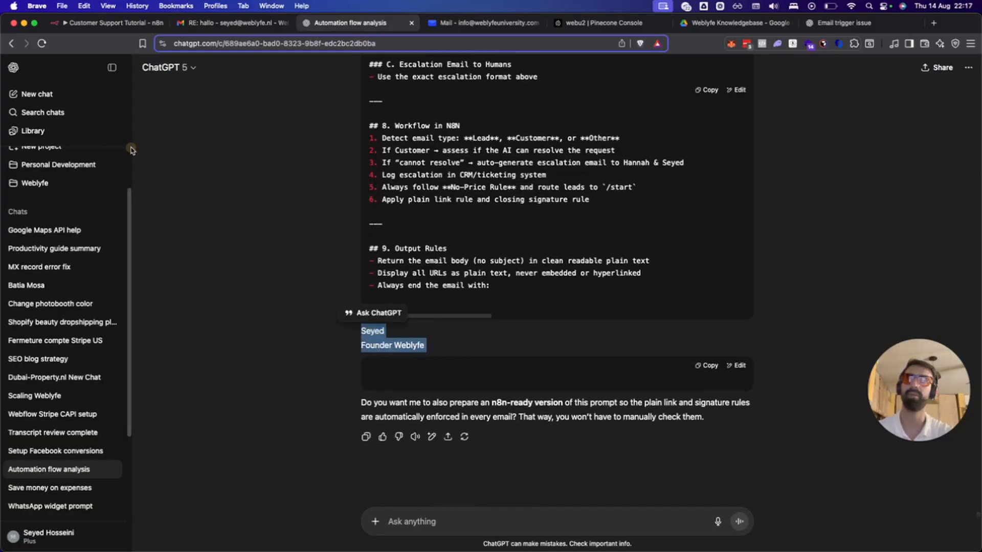
left_click(200, 21)
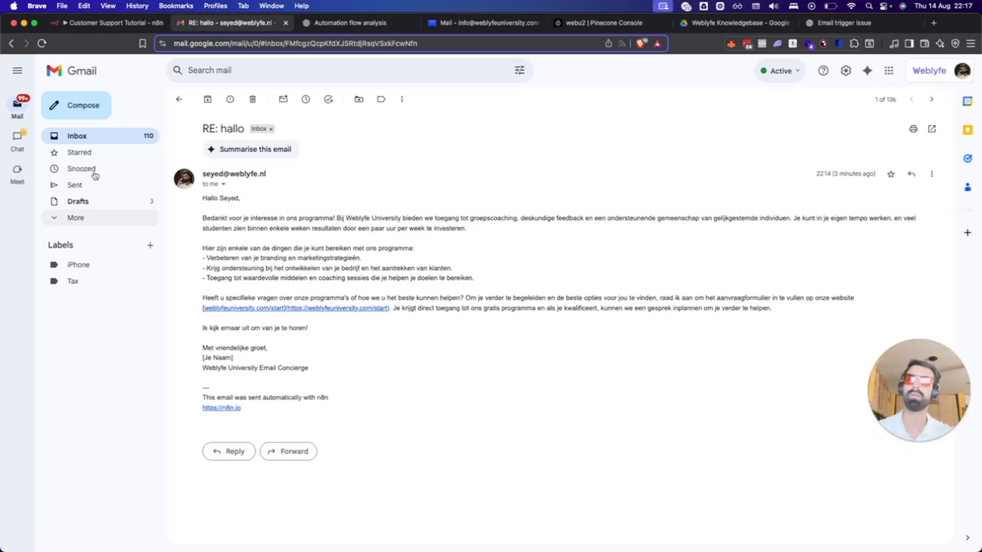
left_click(97, 22)
scroll(354, 449, "down", 11)
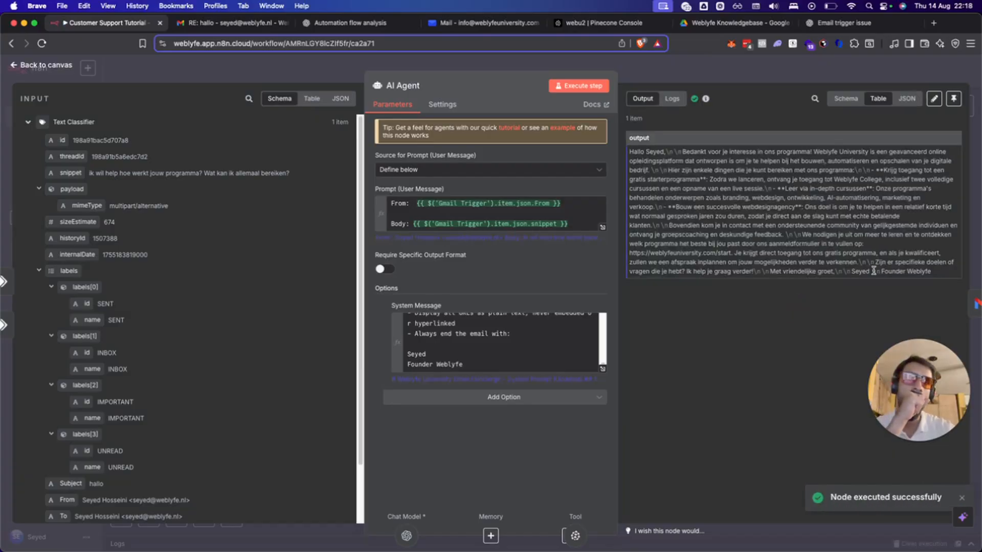
Close the AI Agent, archive the RE: hallo reply in Gmail, and review the original hallo email.
left_click(639, 68)
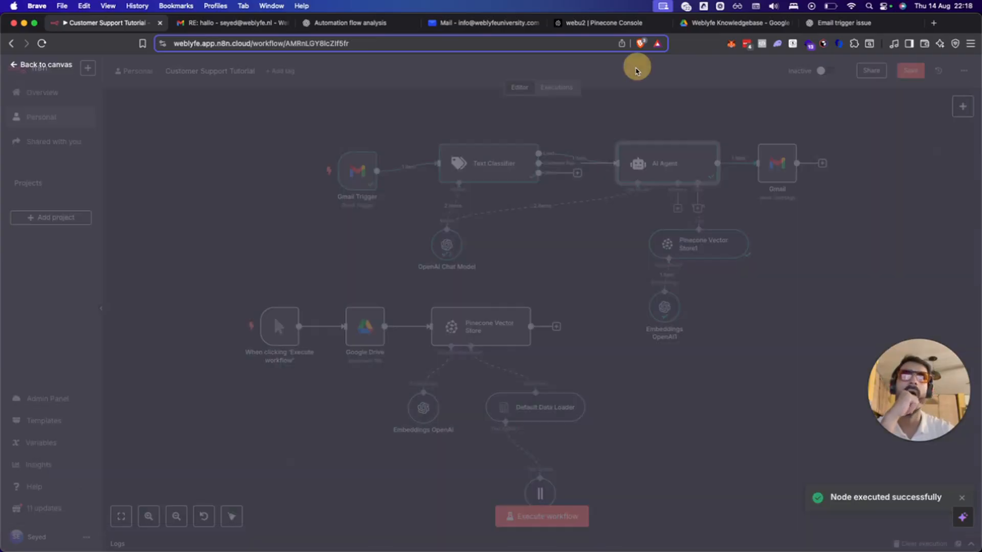
left_click(230, 22)
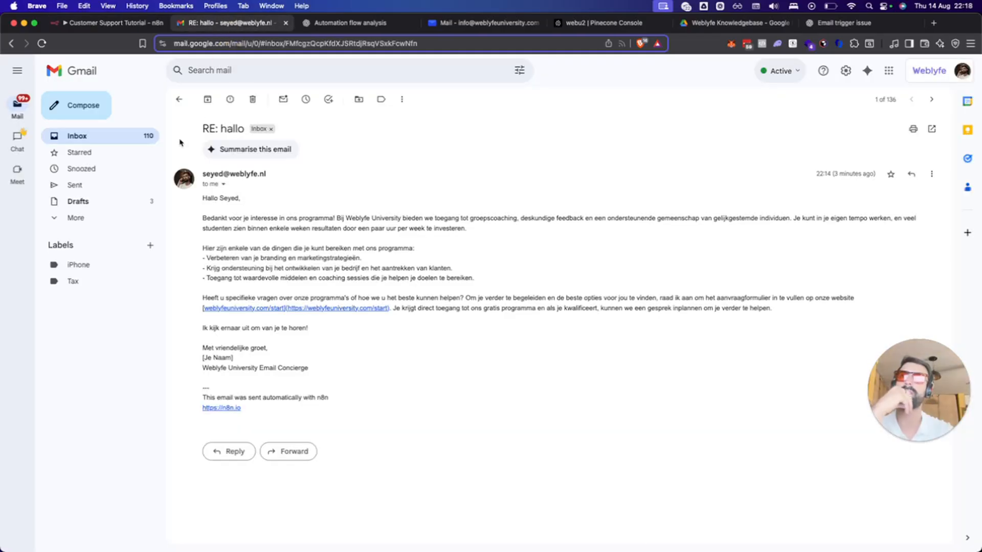
left_click(206, 105)
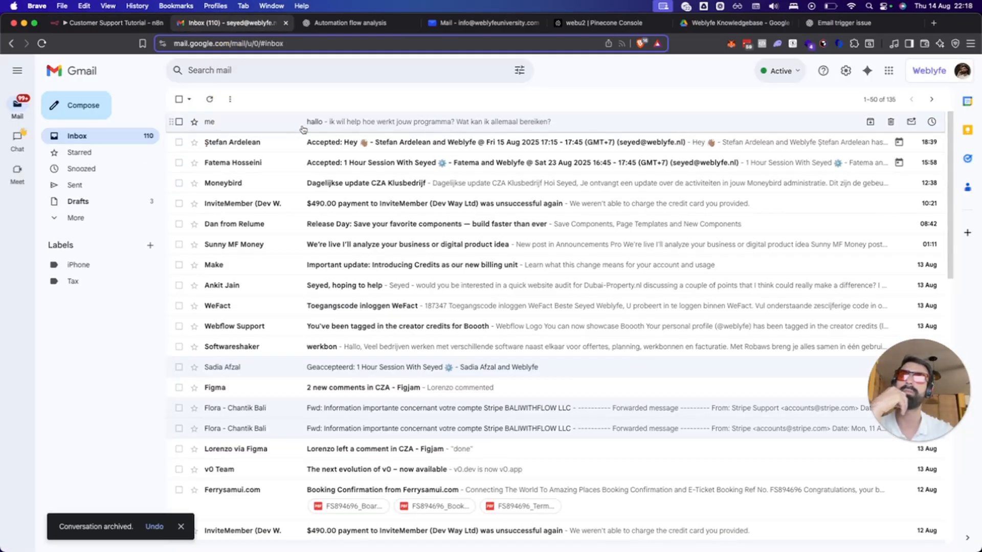
left_click(328, 125)
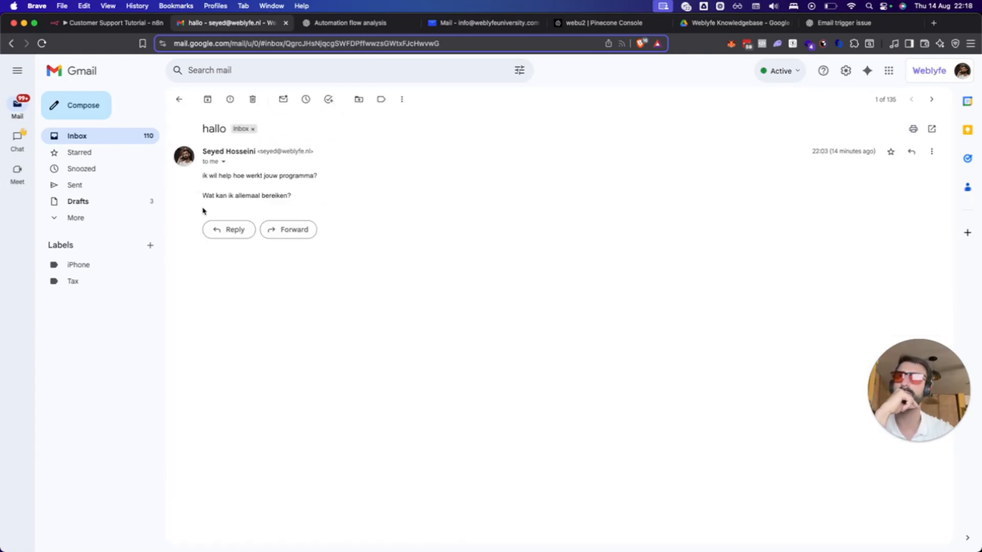
left_click(180, 100)
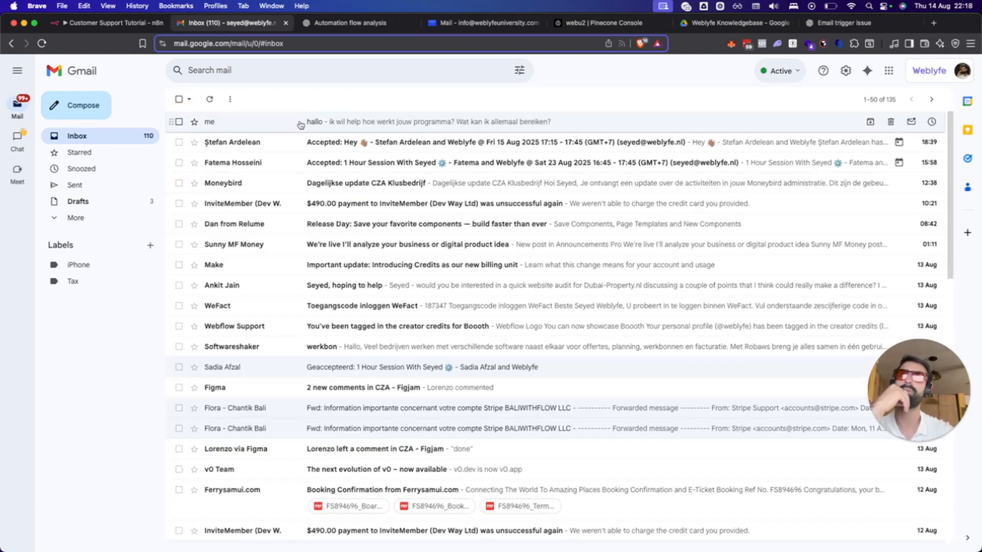
left_click(102, 22)
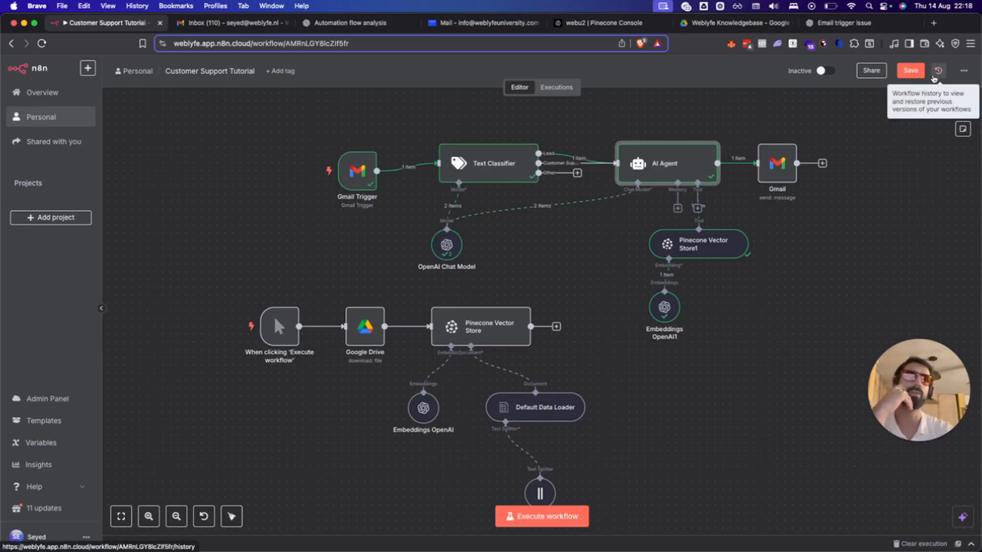
Save the Customer Support Tutorial workflow and set it to Active.
left_click(911, 71)
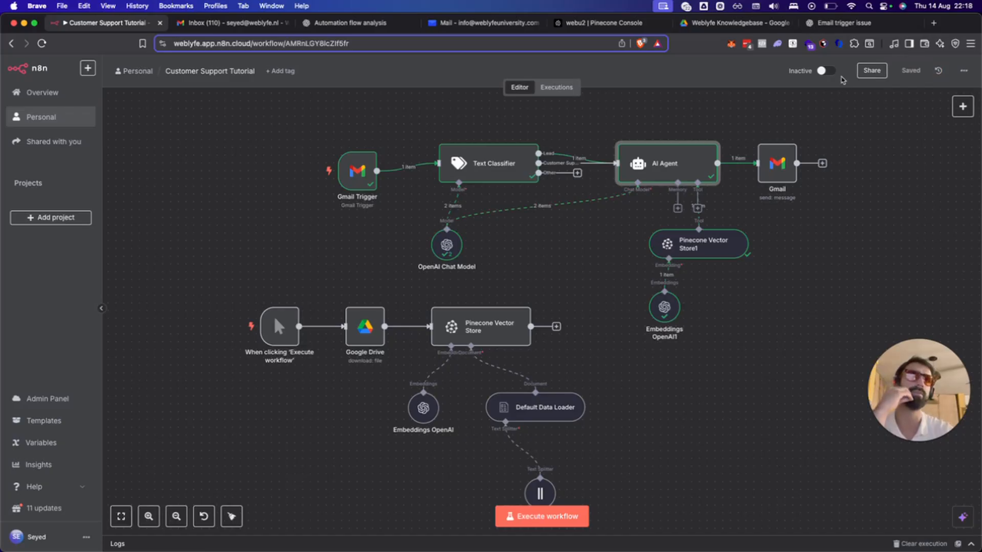
left_click(823, 71)
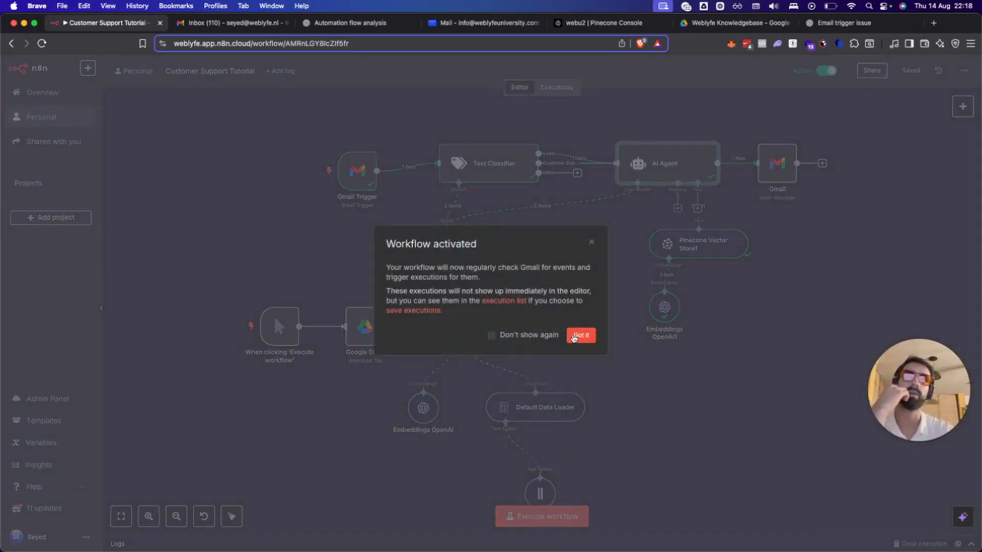
left_click(580, 335)
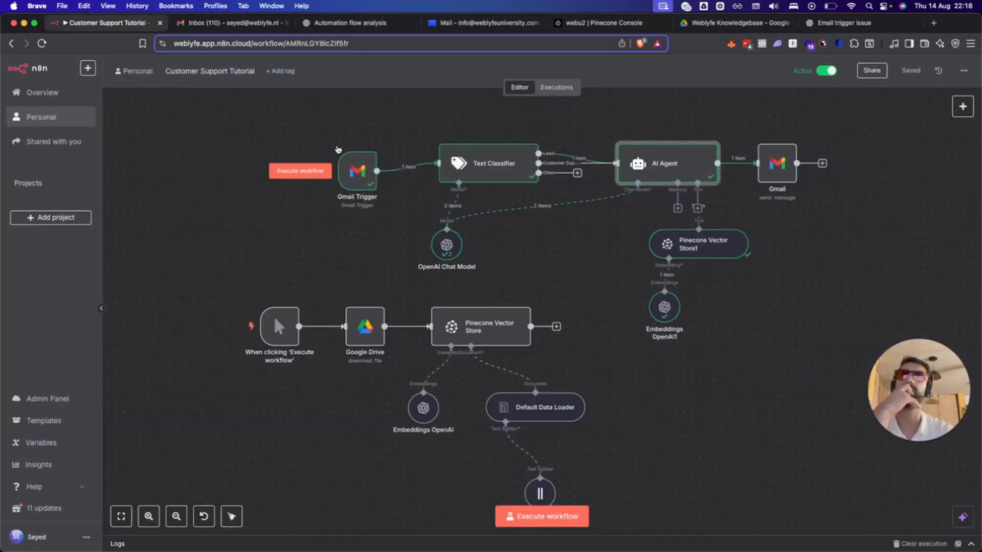
Switch Gmail to the second signed-in account and start a new email.
left_click(223, 23)
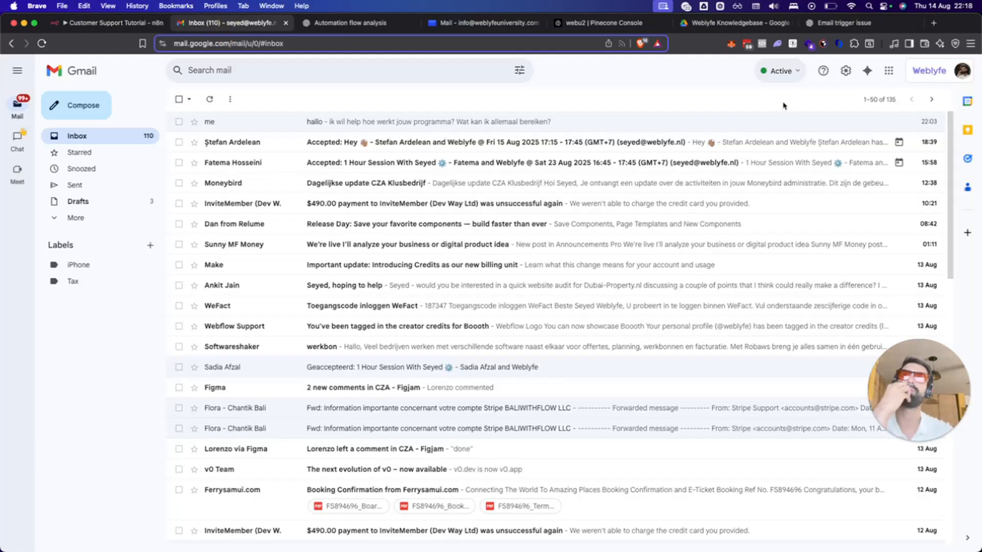
left_click(942, 66)
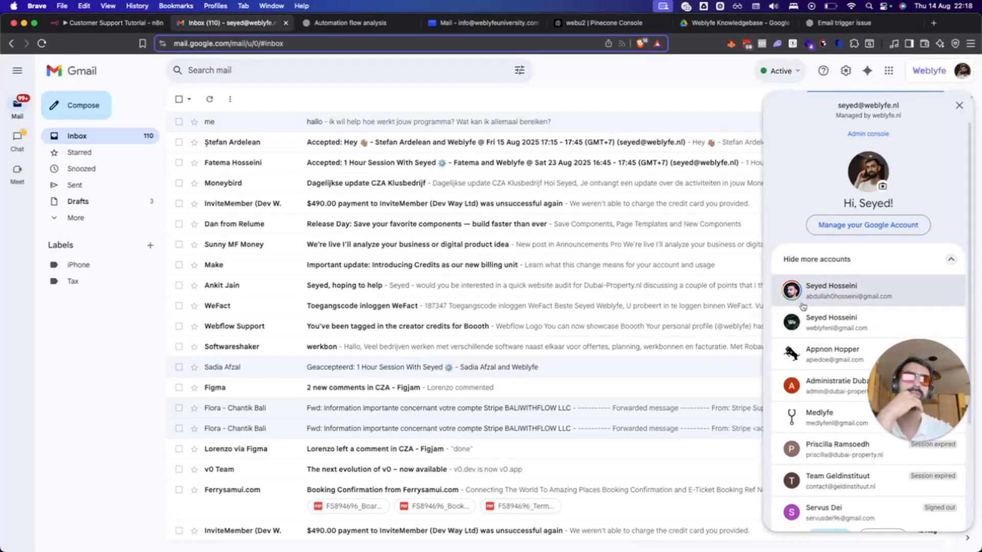
left_click(839, 301)
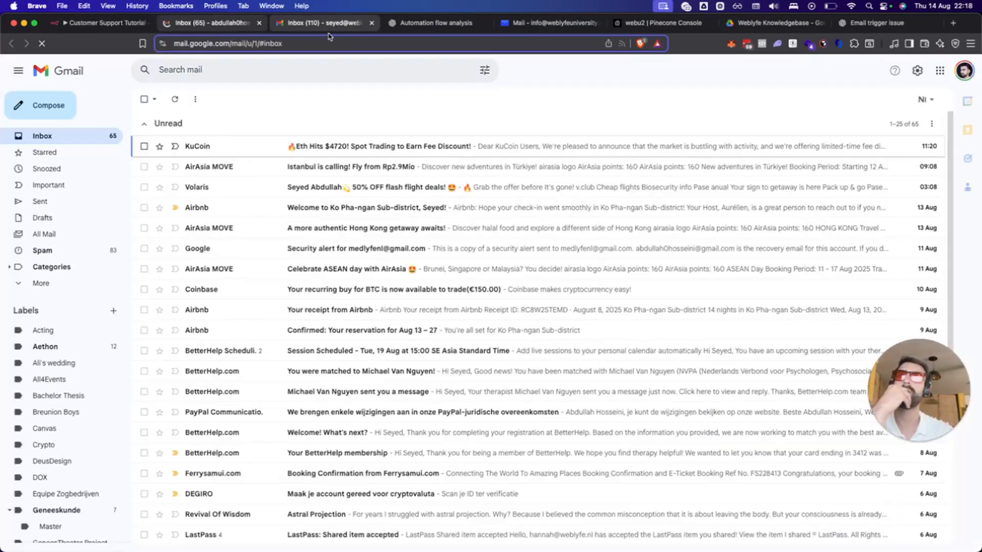
left_click(19, 106)
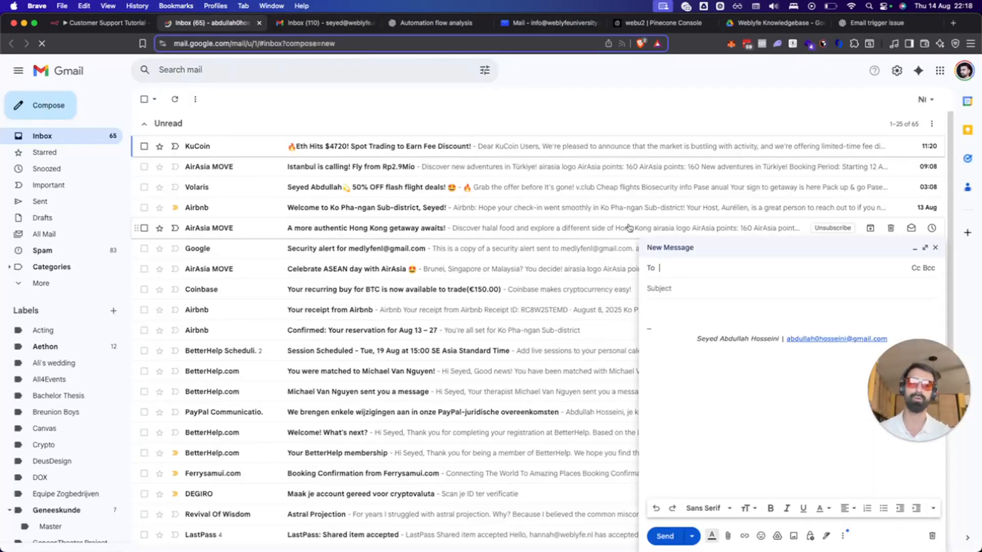
Address a full-size draft to the Weblyfe mailbox, subject 'How does the program work?', and start dictation.
left_click(925, 247)
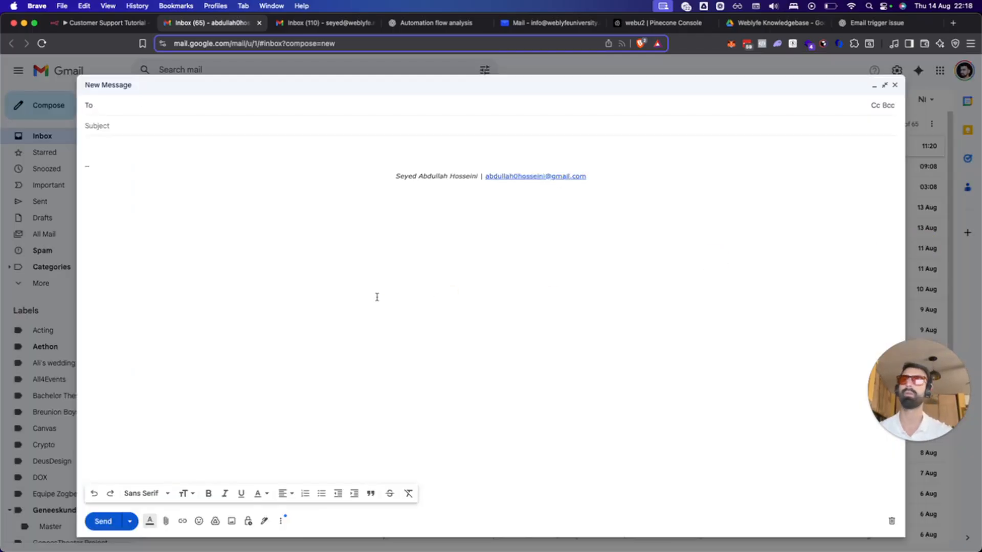
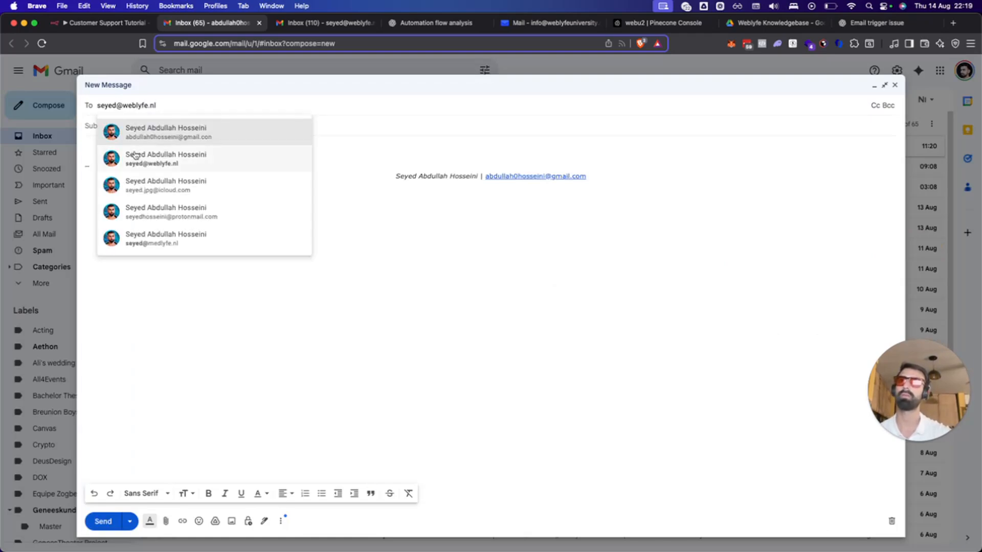
left_click(146, 156)
left_click(124, 137)
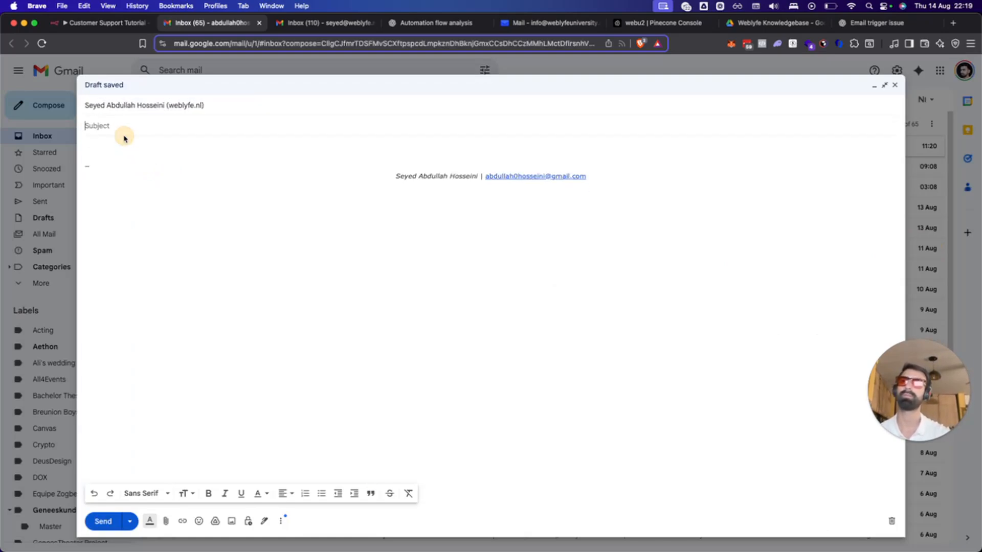
type("H")
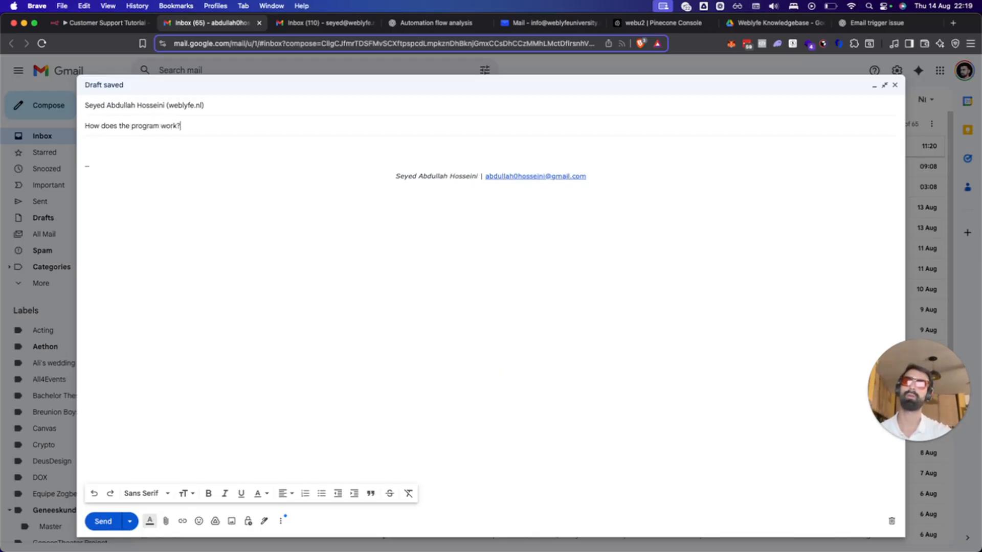
type("ow does the program work?")
left_click(110, 142)
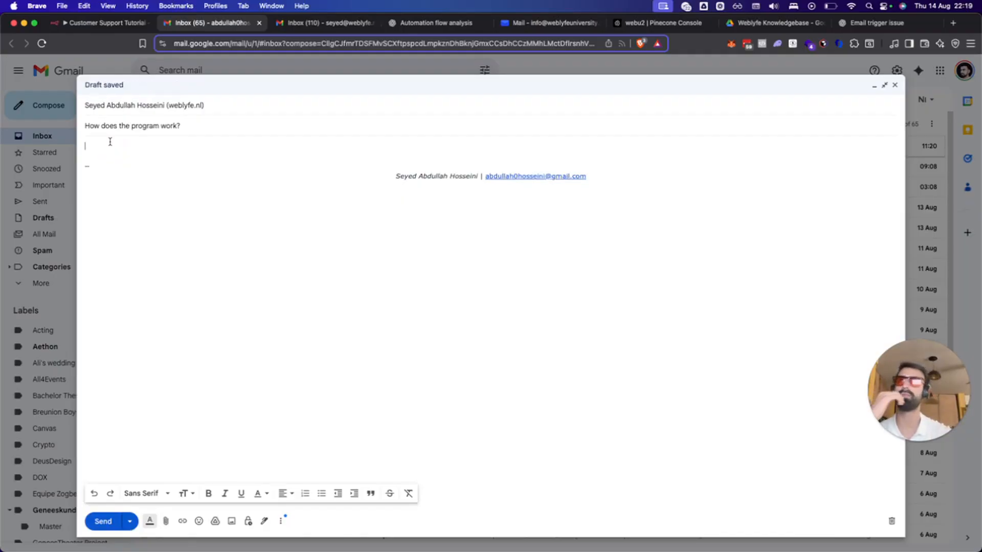
left_click(84, 5)
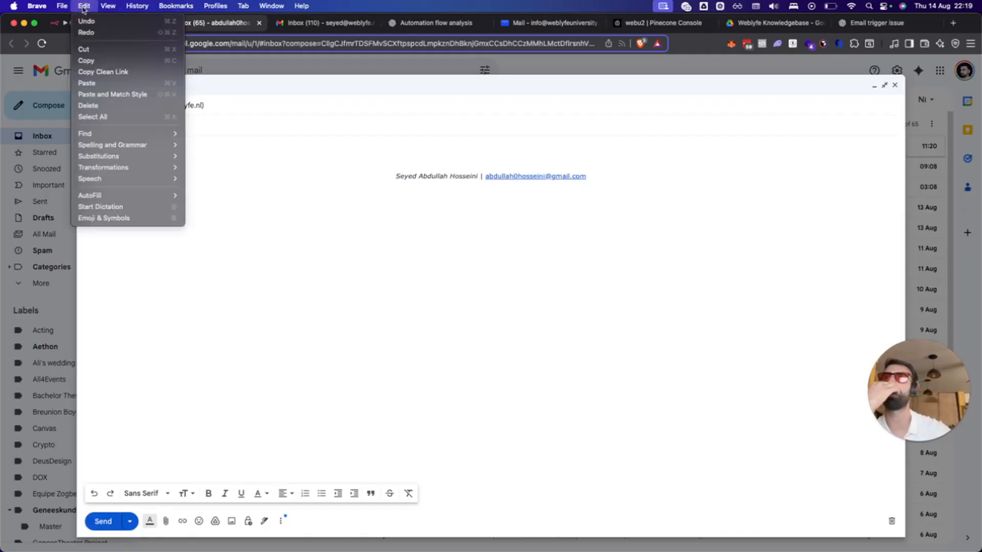
left_click(97, 210)
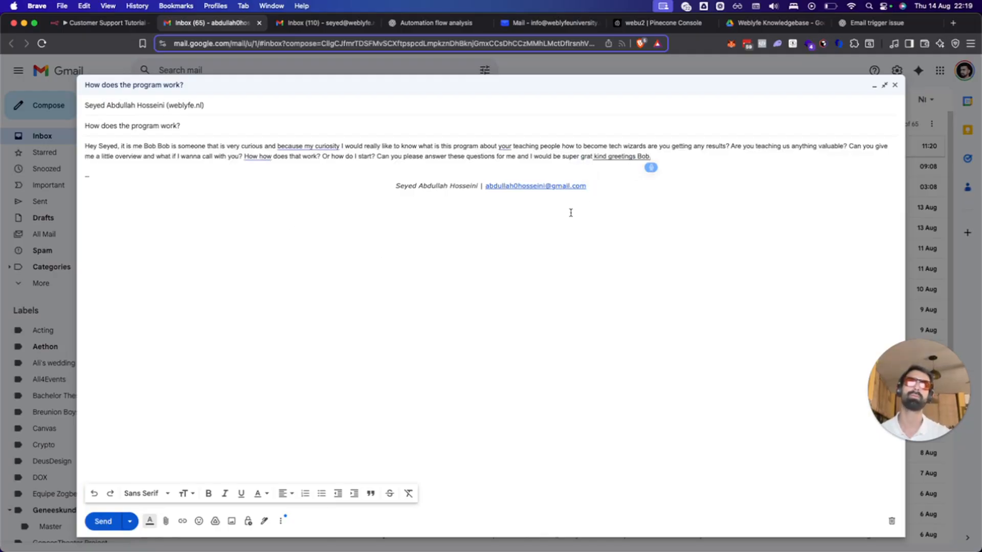
Remove the signature and stray fragment, correct 'grat' to 'grateful', and send the question.
left_click_drag(591, 198, 93, 162)
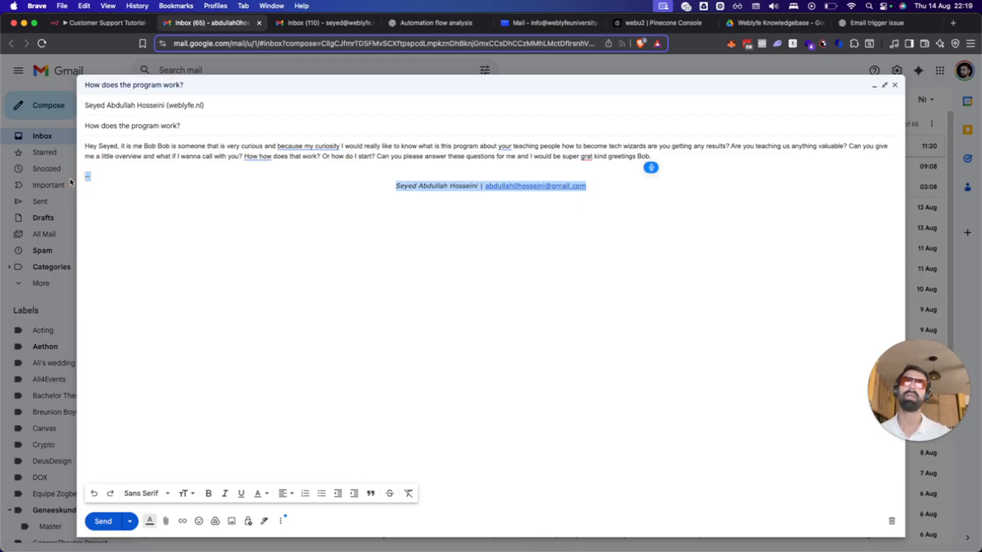
key("BackSpace")
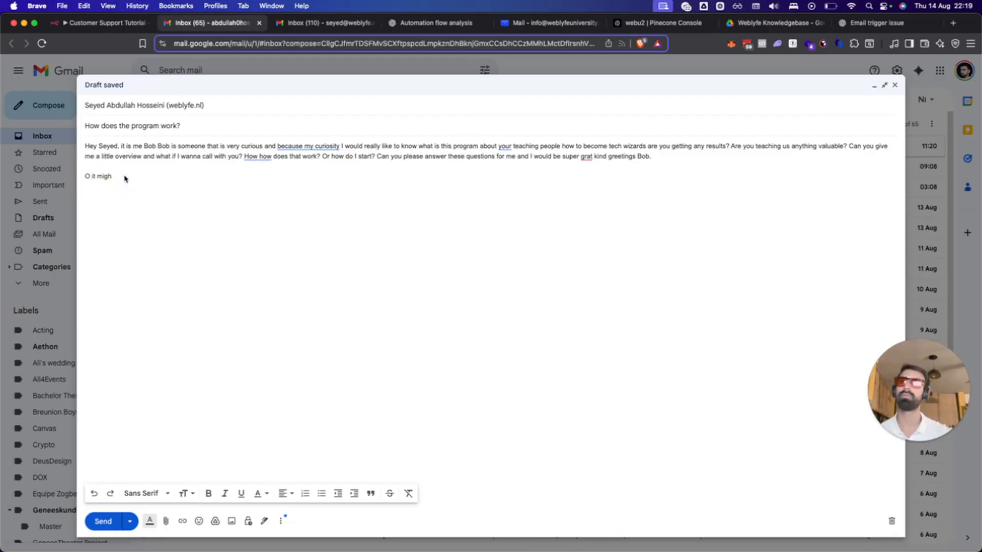
left_click_drag(125, 175, 83, 176)
key("BackSpace")
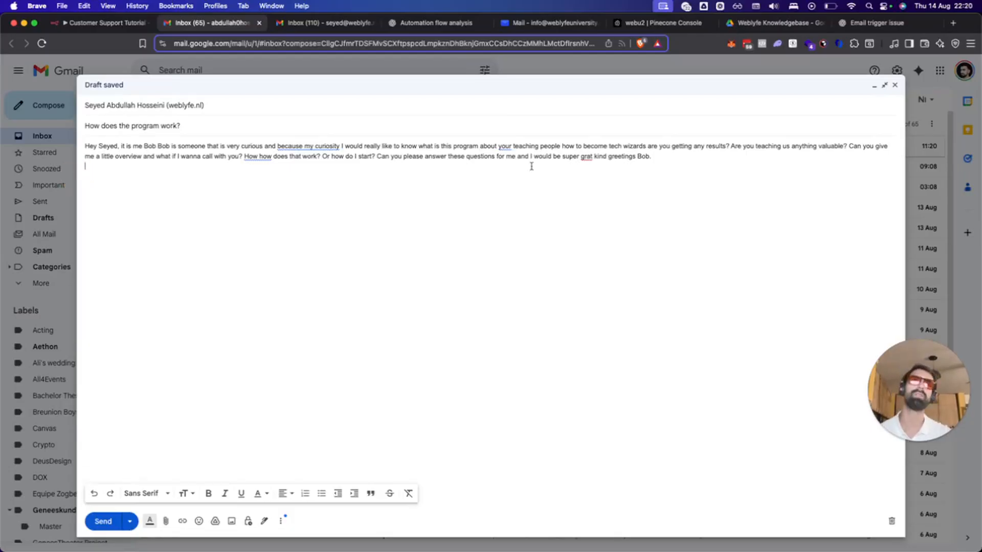
left_click(590, 155)
left_click(595, 169)
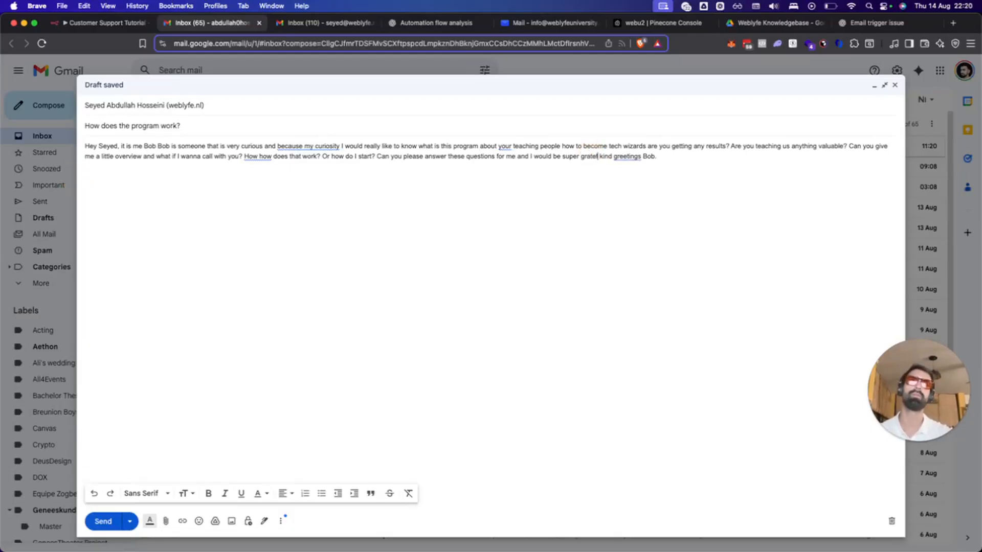
left_click(637, 154)
left_click(643, 168)
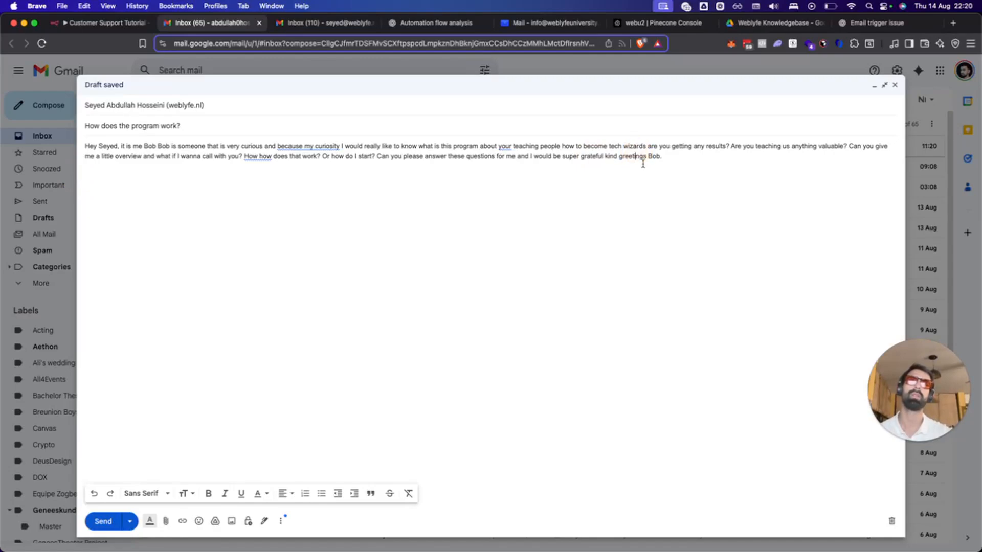
left_click(470, 191)
left_click(380, 213)
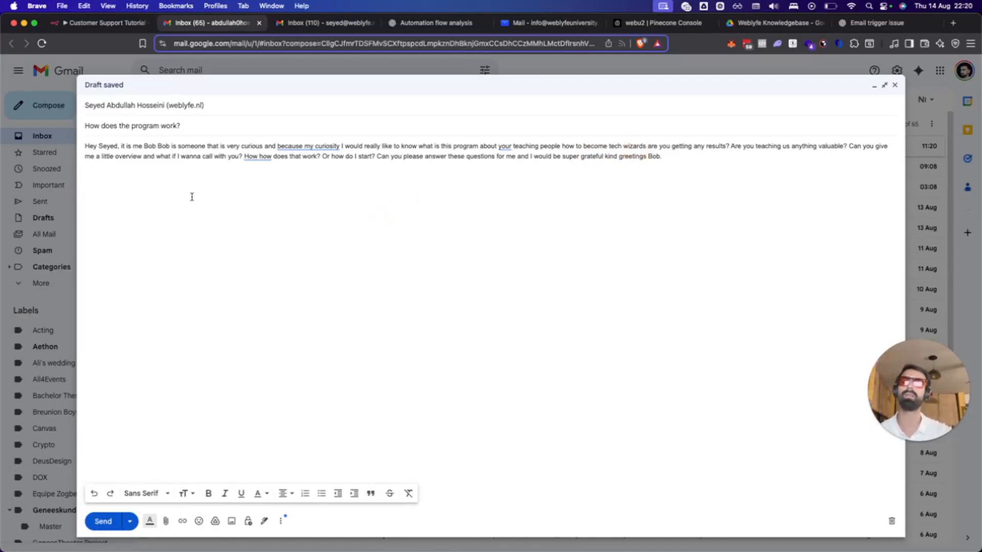
left_click(684, 154)
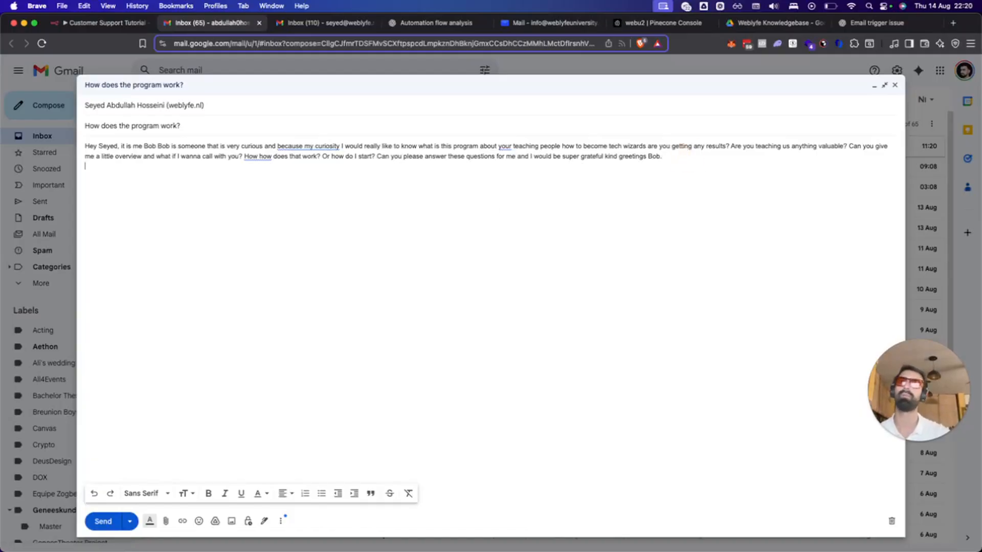
left_click(104, 522)
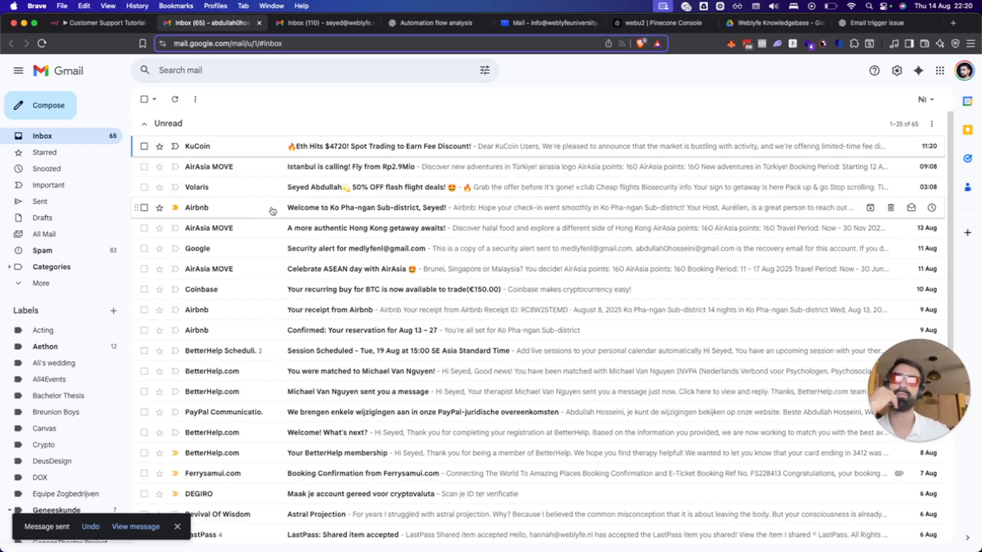
Show the workflow's Executions list and reload it to reveal run #561 at 22:21:29.
left_click(100, 22)
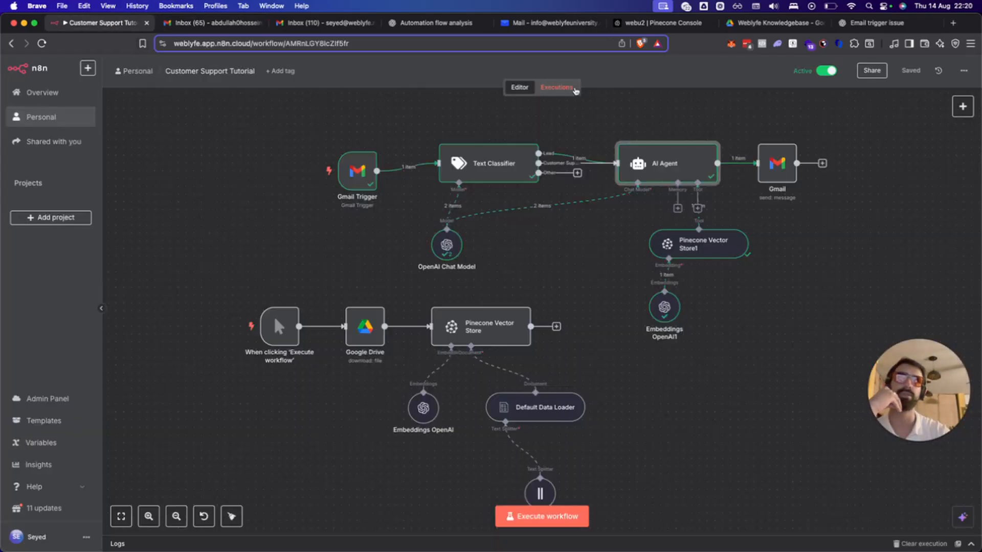
left_click(556, 87)
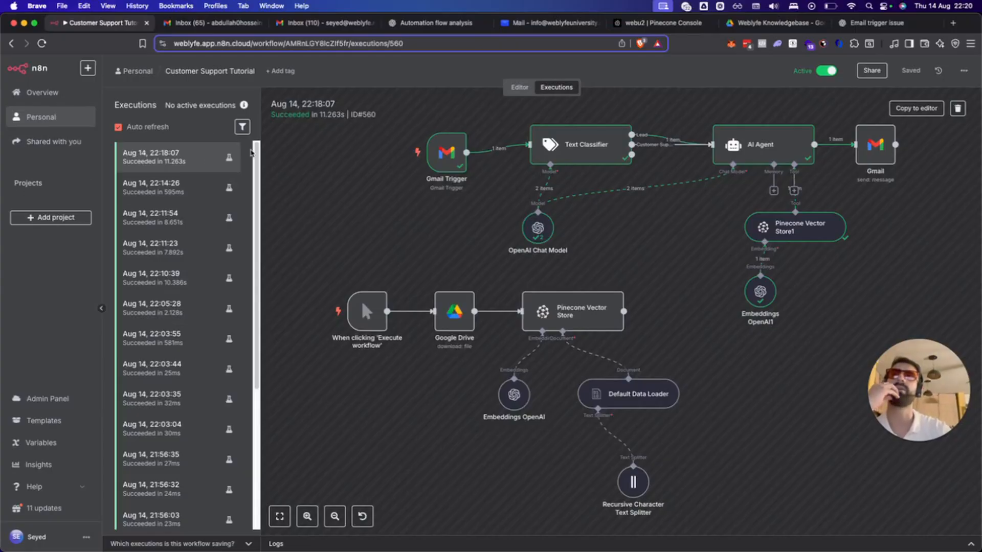
key("super+r")
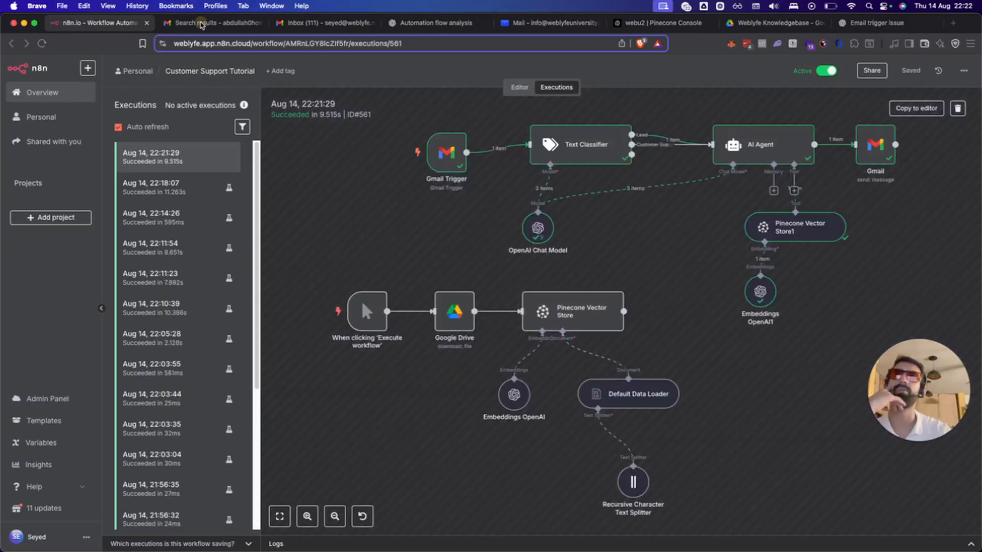
Read the 'RE: How does the program work?' reply through to its n8n footer.
left_click(201, 24)
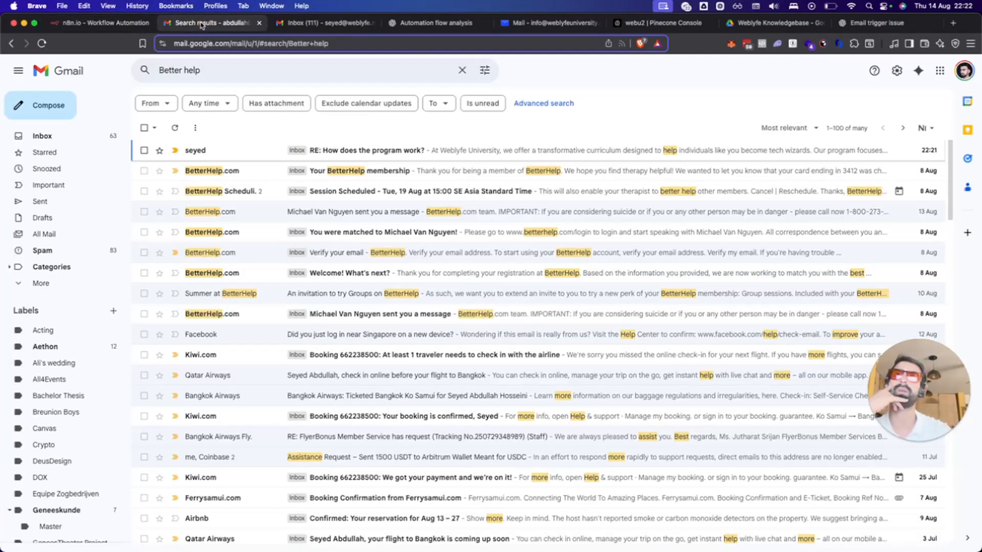
left_click(42, 134)
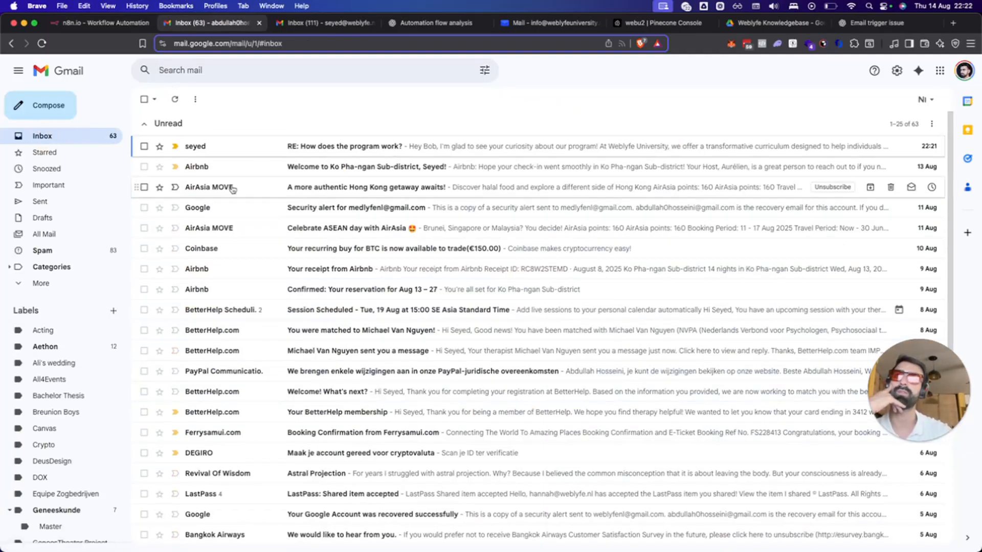
left_click(237, 148)
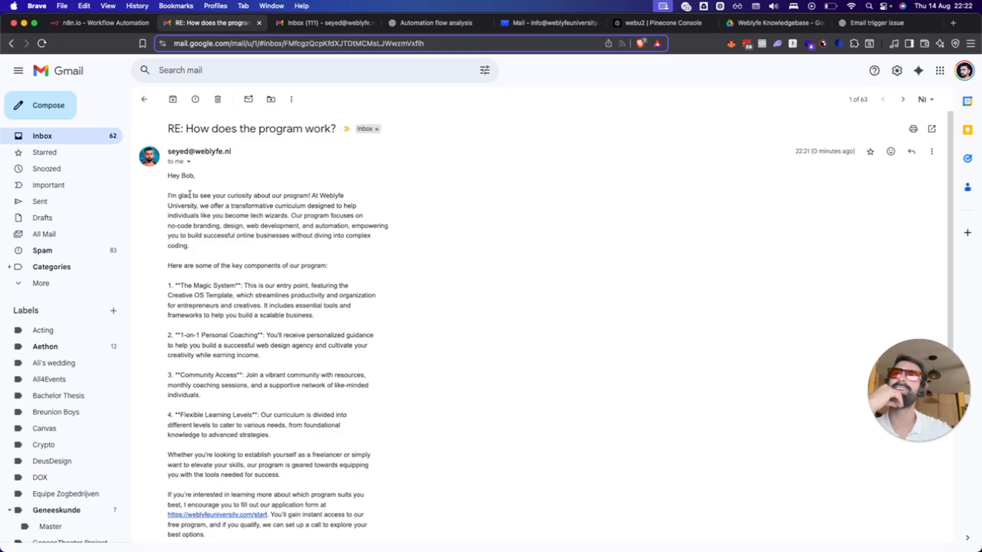
left_click_drag(190, 194, 223, 233)
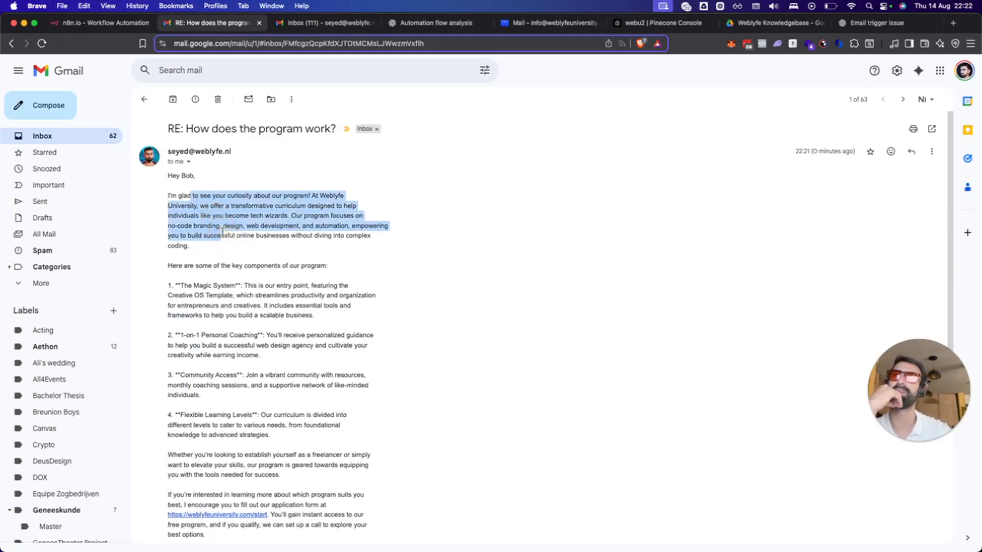
left_click(227, 264)
scroll(227, 264, "down", 3)
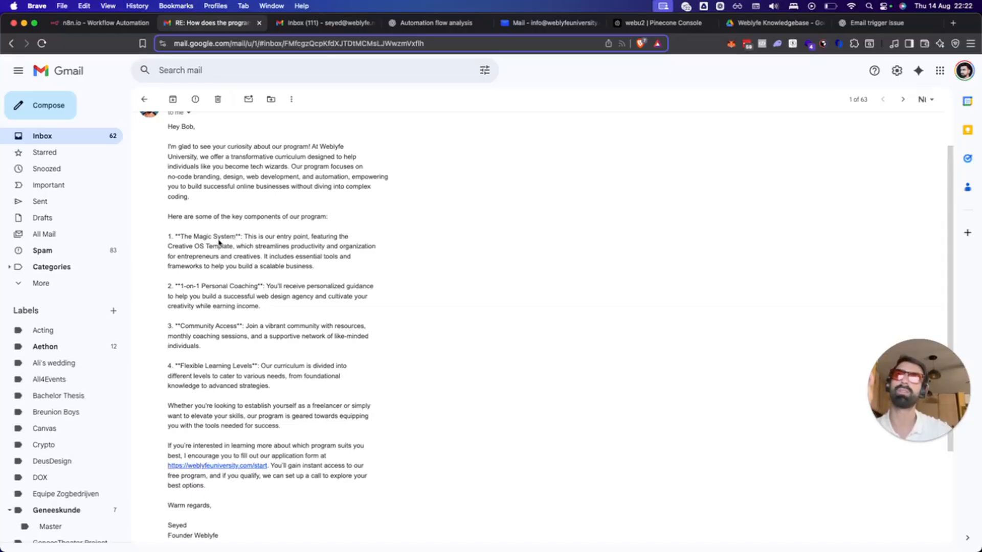
left_click_drag(240, 236, 174, 236)
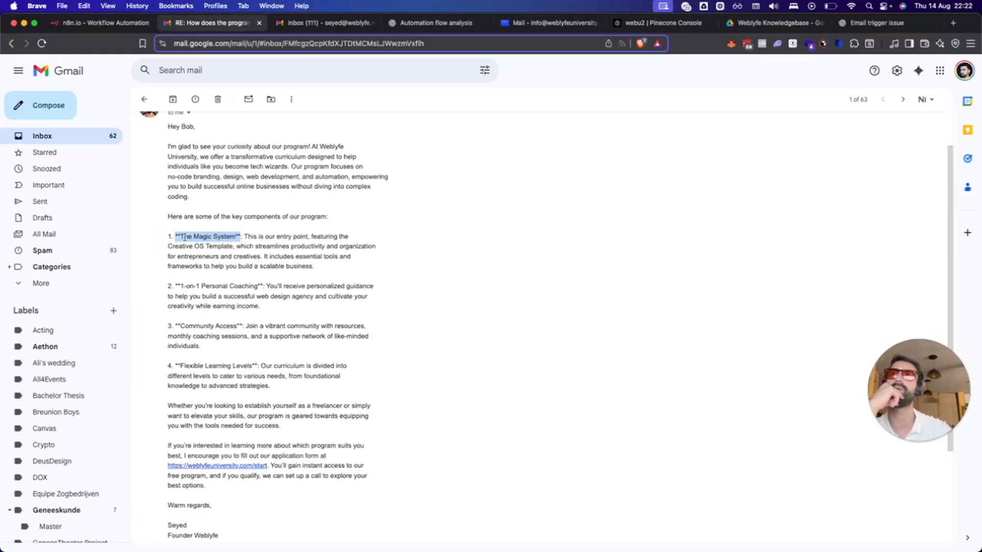
left_click(185, 237)
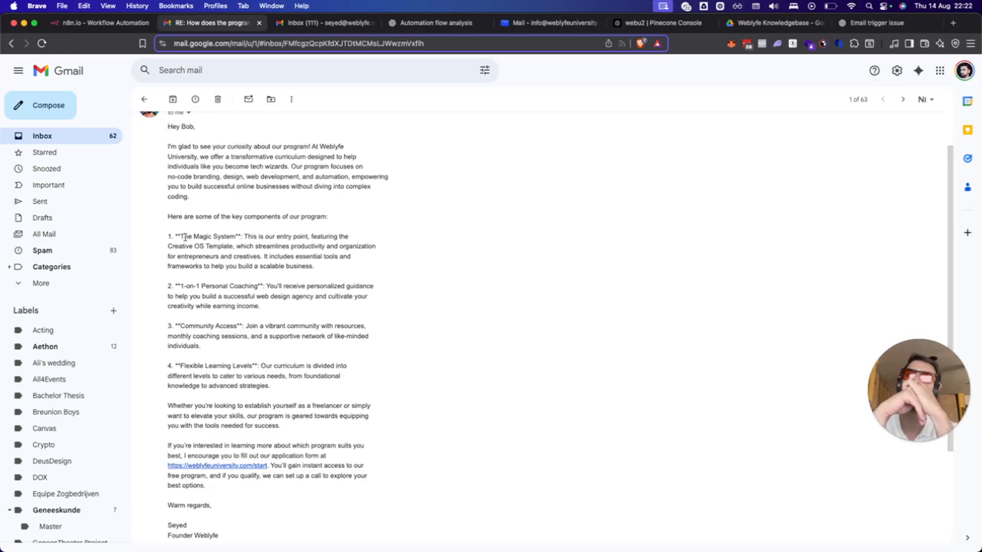
scroll(358, 404, "down", 3)
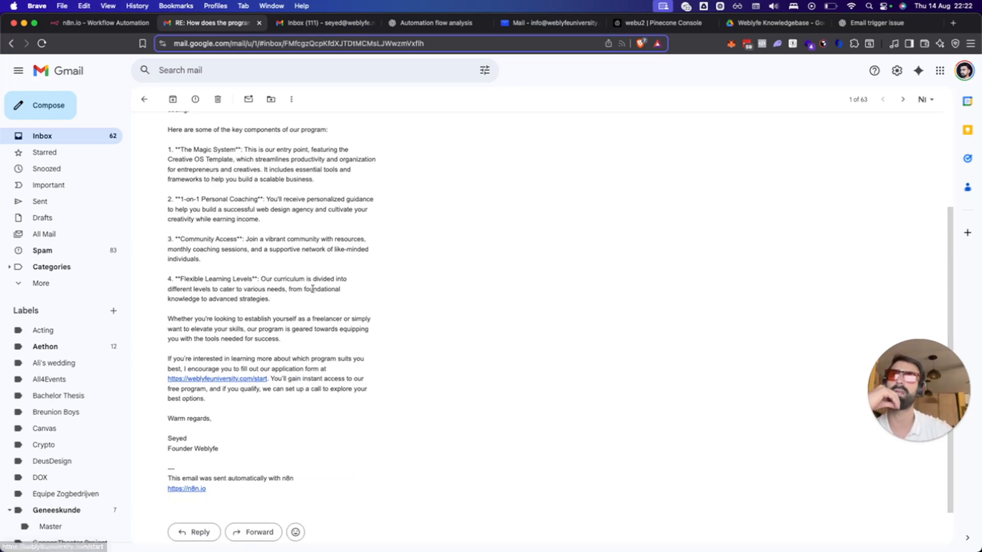
left_click(104, 23)
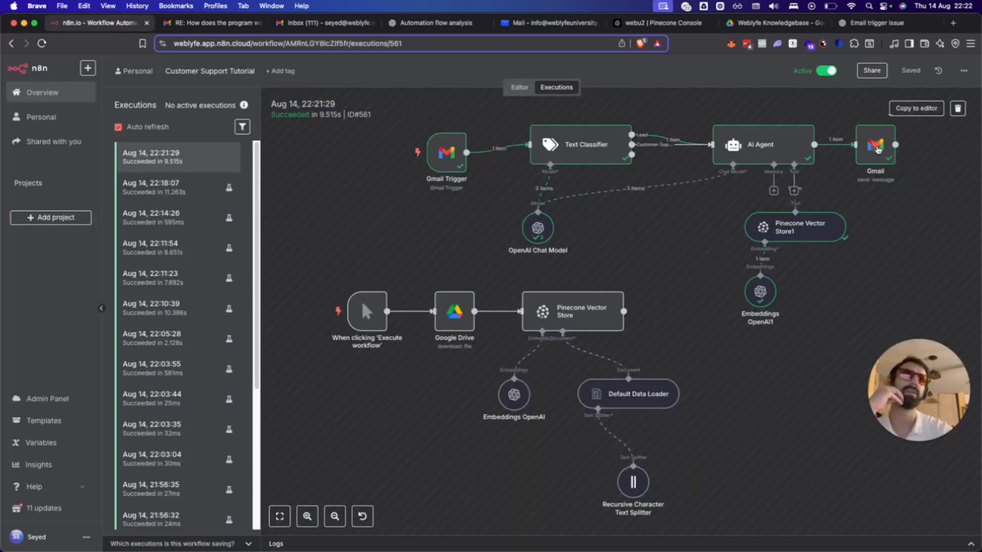
Inspect the run's Gmail send step, then return to the workflow editor.
double_click(875, 144)
left_click(721, 78)
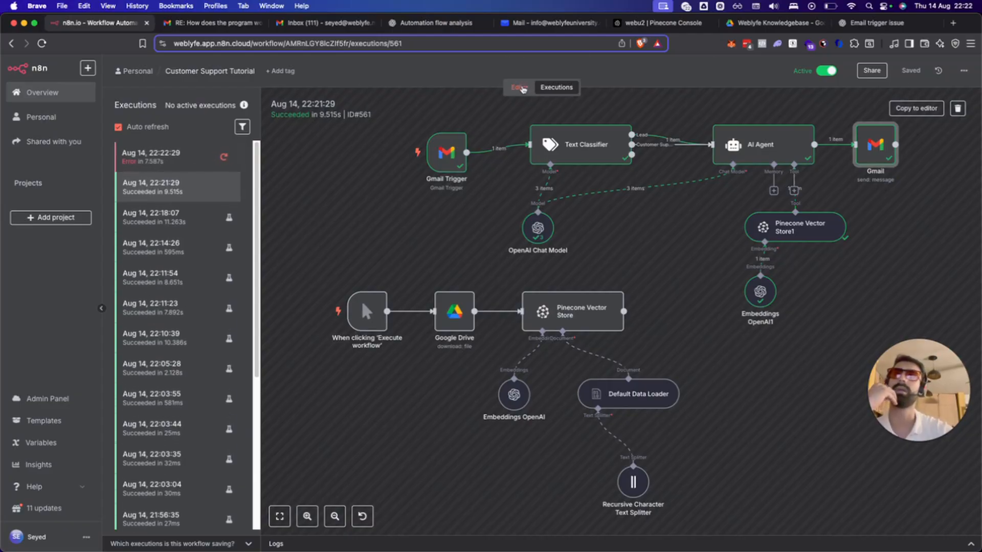
left_click(520, 87)
double_click(792, 149)
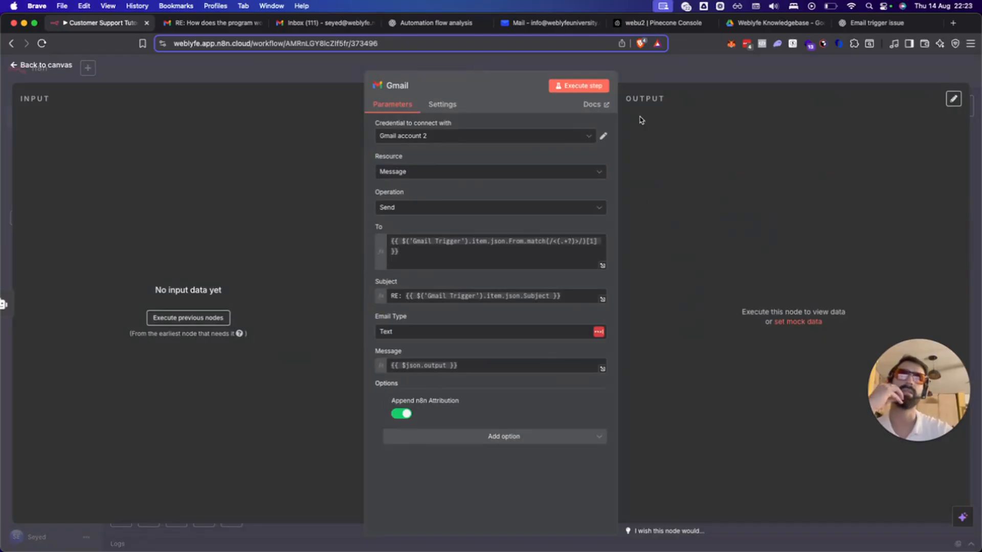
left_click(636, 69)
left_click(913, 70)
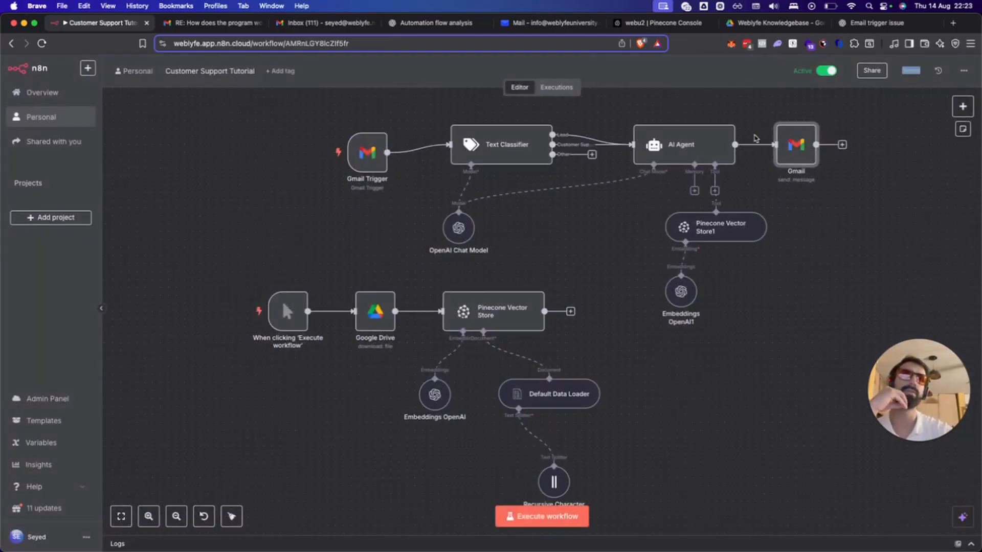
Switch off Append n8n Attribution on the Gmail node, save, and confirm it stays off.
left_click(786, 145)
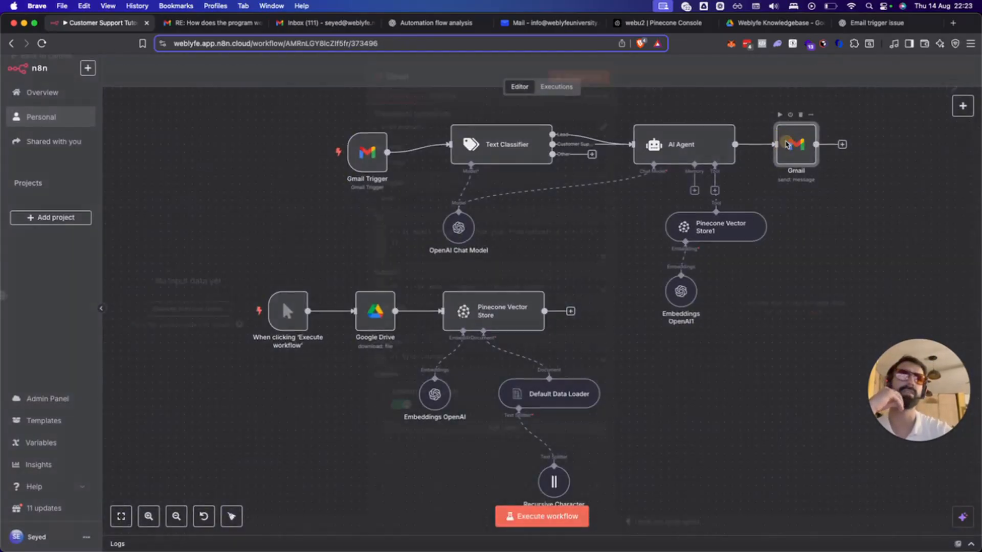
double_click(786, 145)
left_click(439, 438)
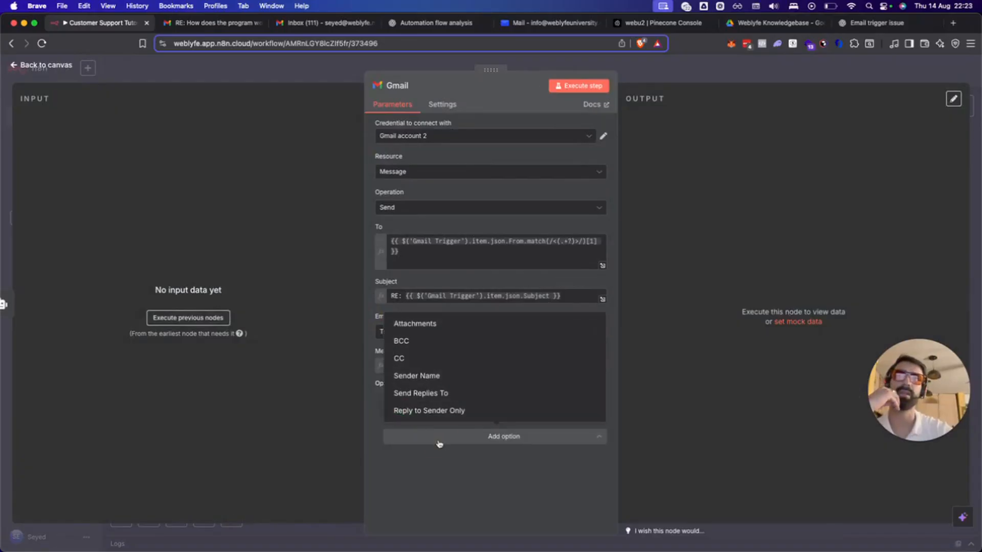
left_click(438, 439)
left_click(401, 415)
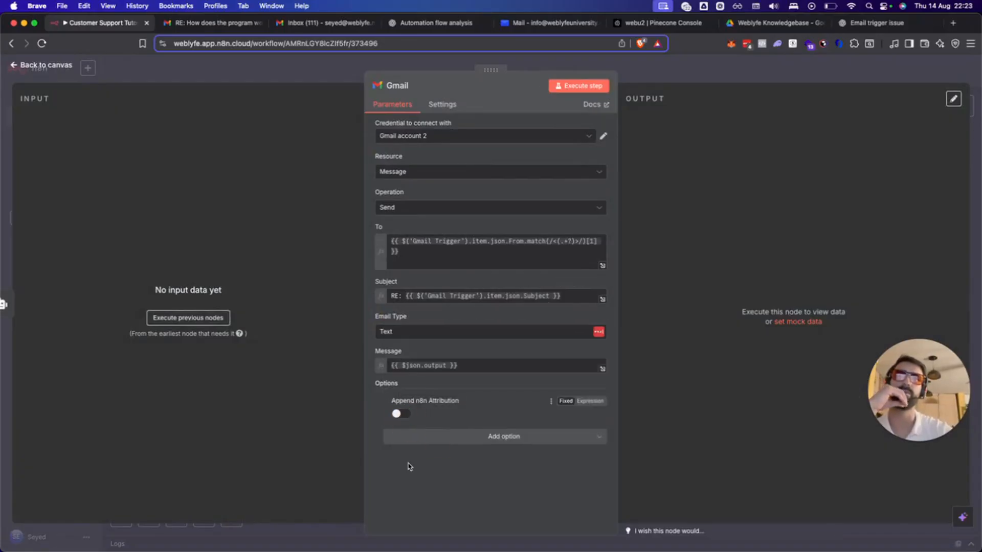
left_click(650, 67)
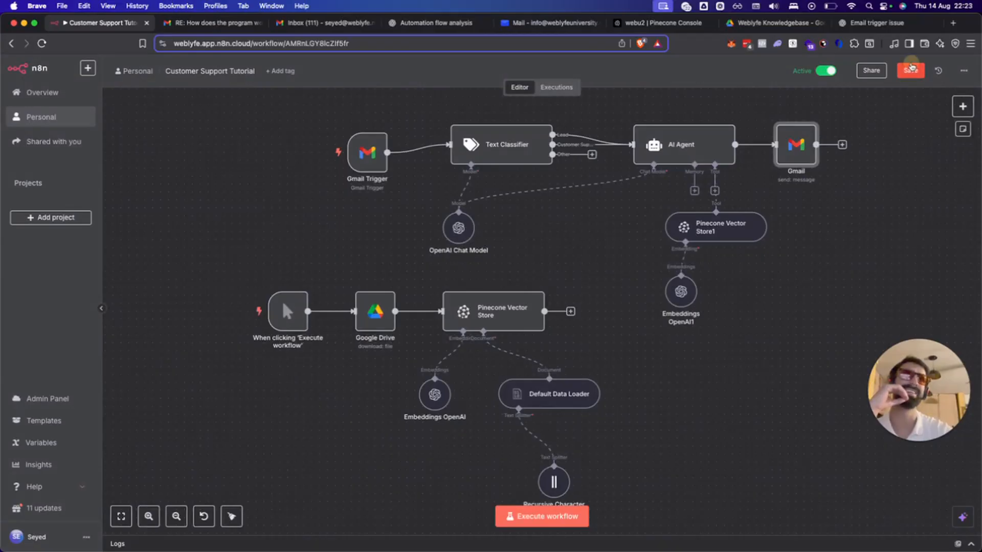
left_click(910, 70)
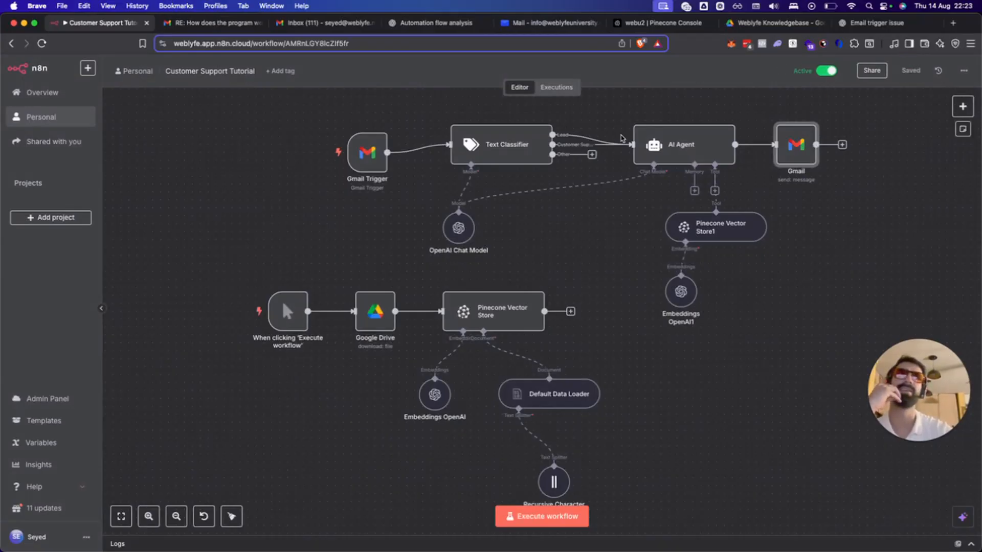
double_click(798, 152)
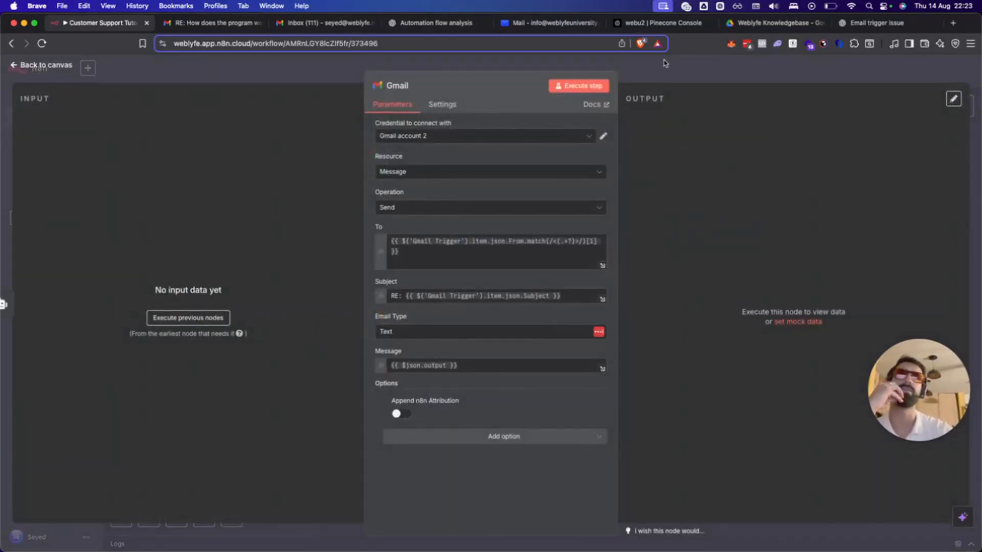
left_click(756, 67)
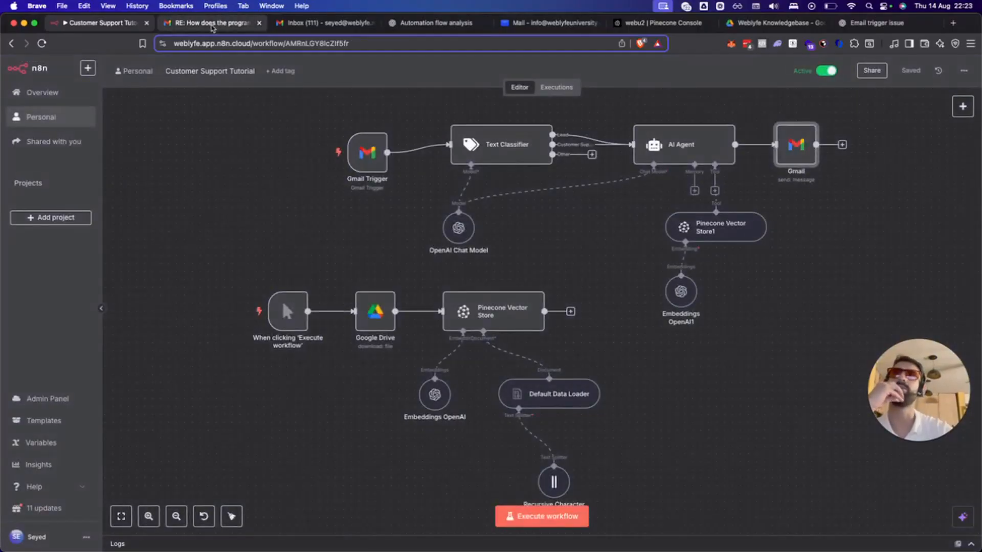
left_click(215, 24)
From the other Gmail inbox, dictate 'Will you teach sales?' asking whether closing clients is covered, and send it.
left_click(318, 23)
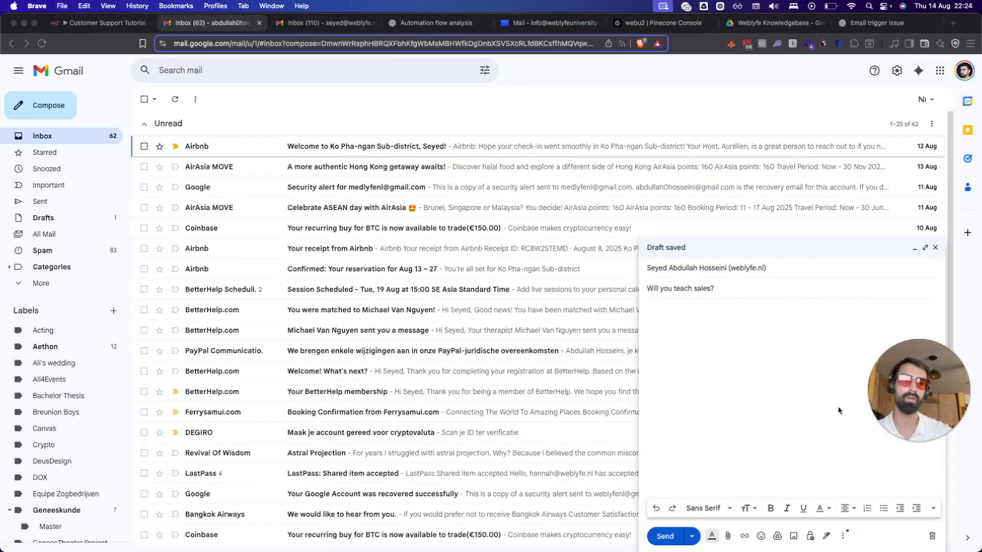
left_click(806, 359)
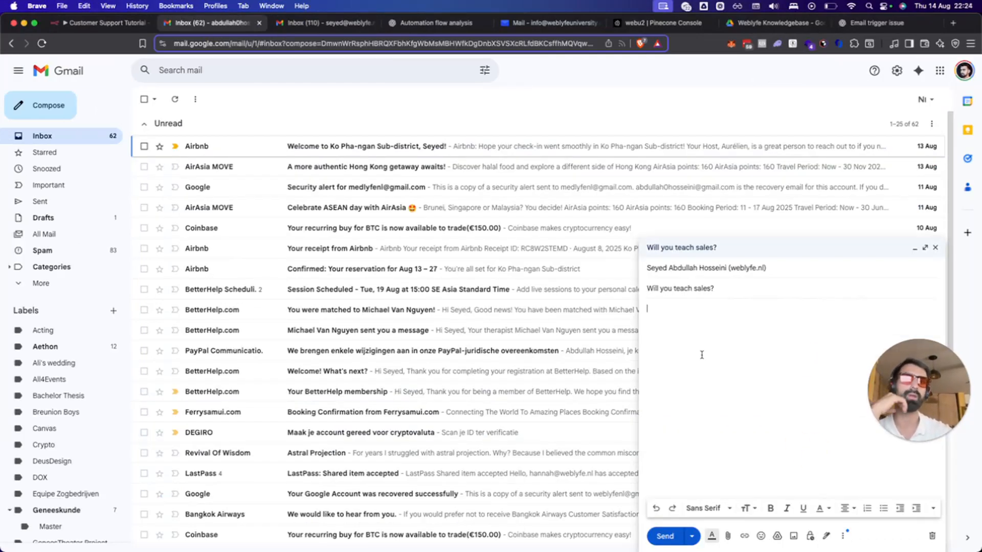
left_click(85, 6)
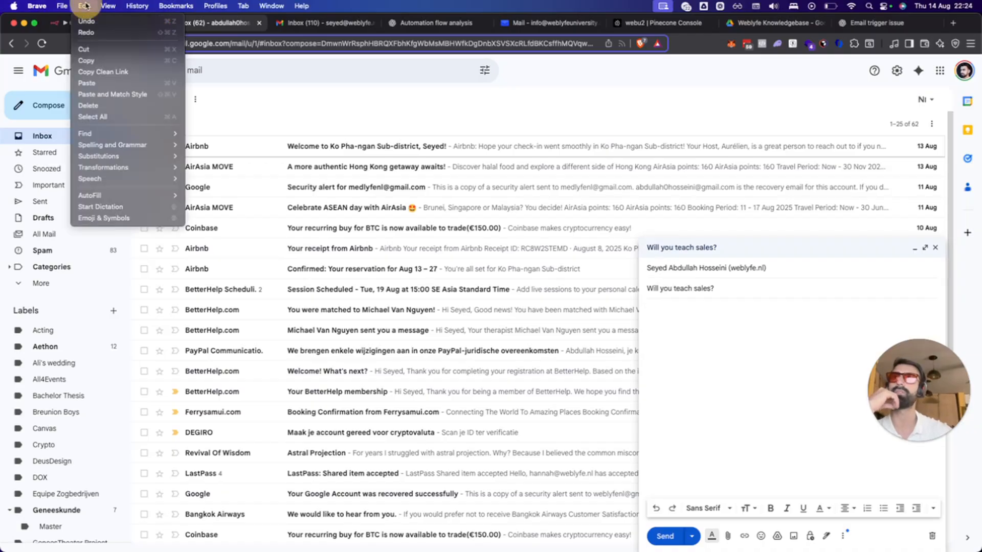
left_click(105, 206)
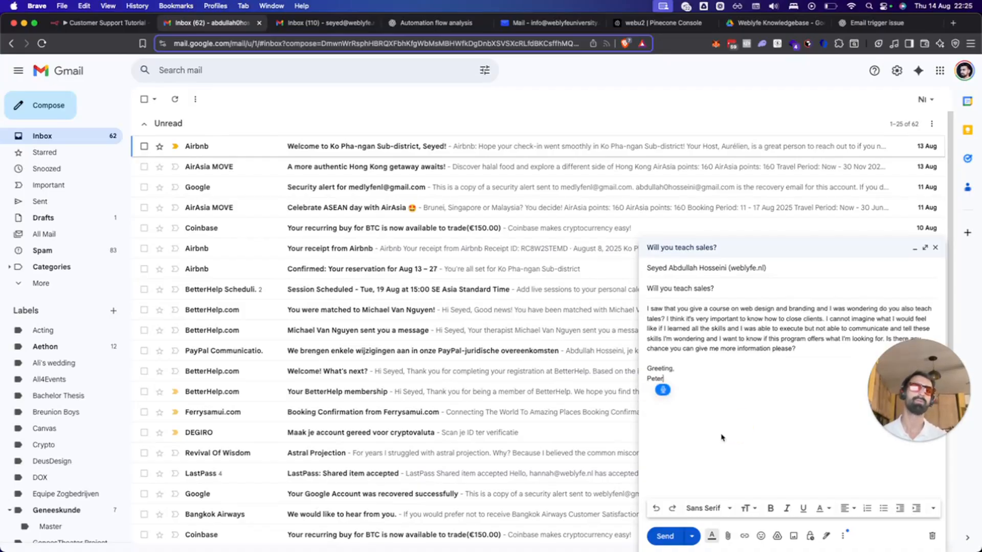
left_click(663, 390)
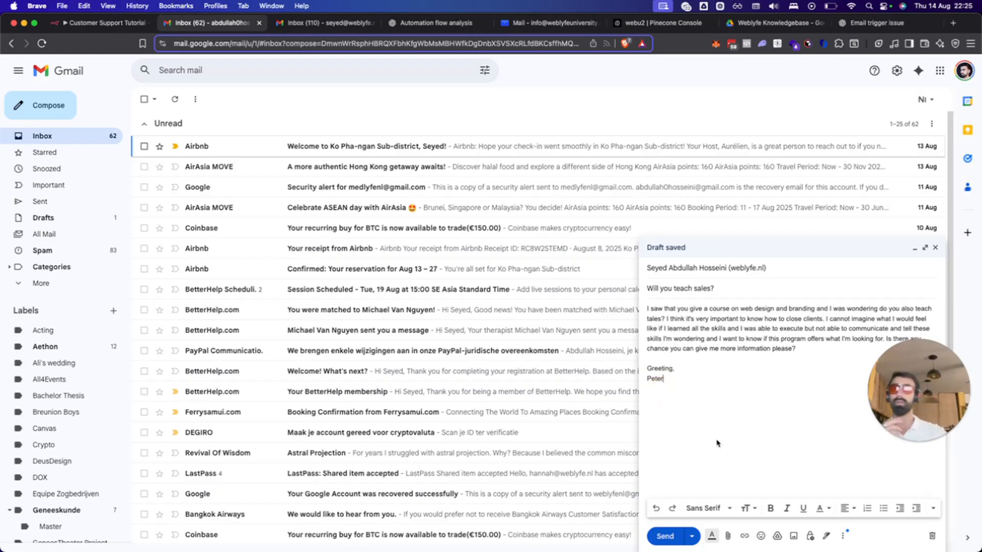
left_click(660, 537)
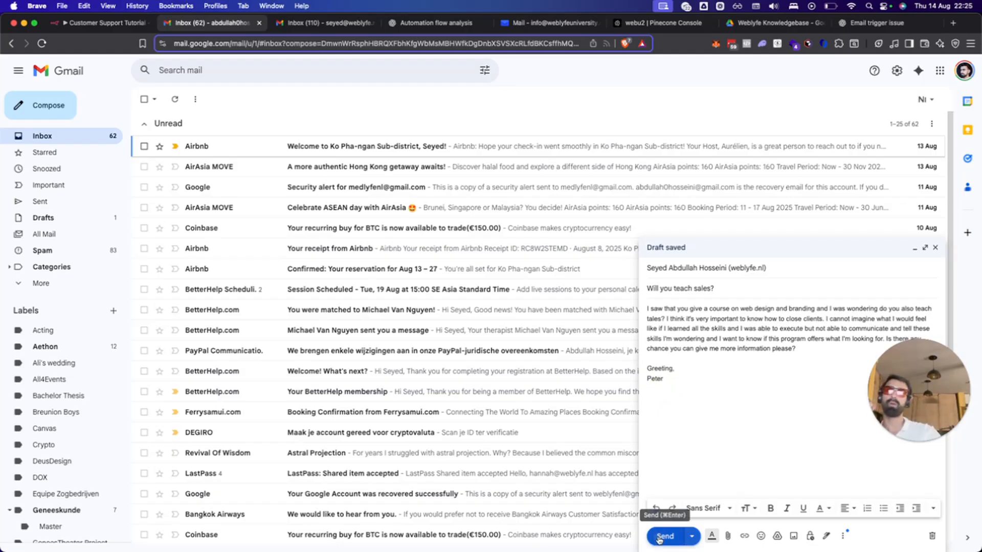